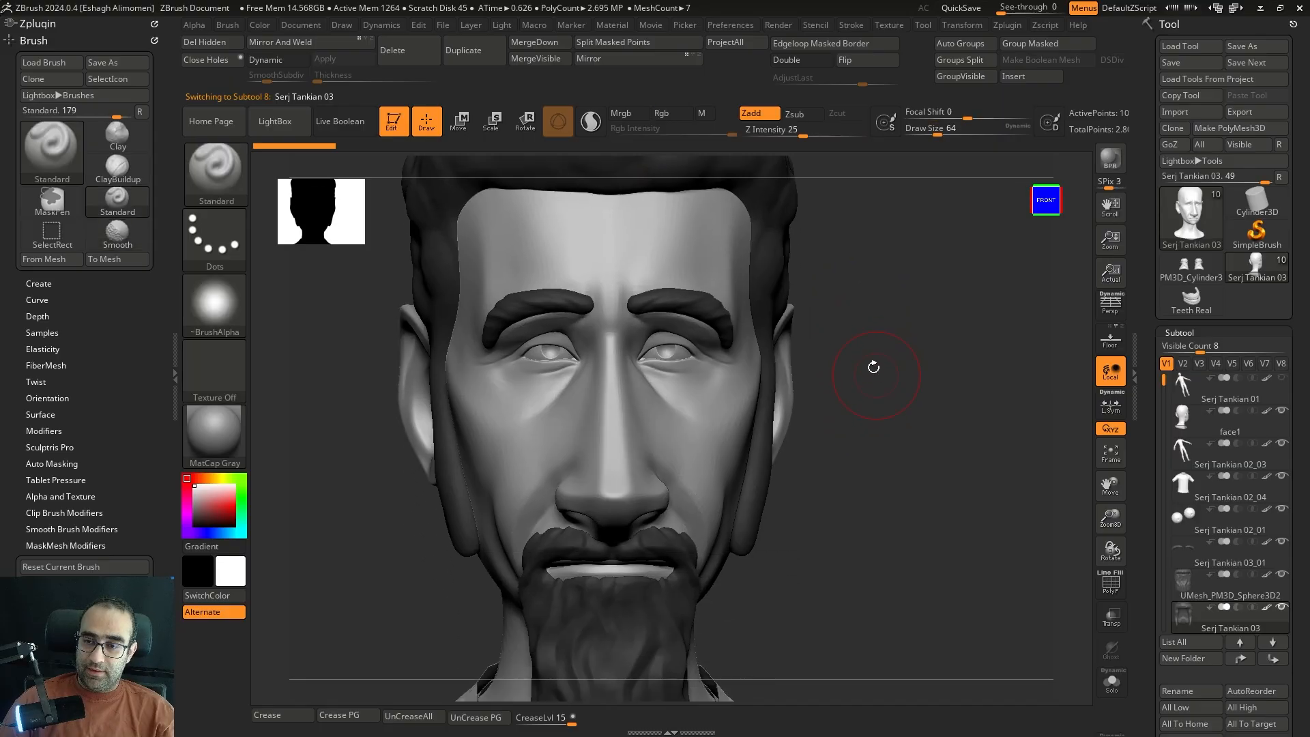
# - Examine the character's hair, face, beard and shoulders from the front and up close
pyautogui.keyDown('alt'); pyautogui.moveTo(884, 447); pyautogui.dragTo(869, 425); pyautogui.keyUp('alt')
pyautogui.keyDown('alt'); pyautogui.moveTo(856, 511); pyautogui.dragTo(643, 421); pyautogui.keyUp('alt')
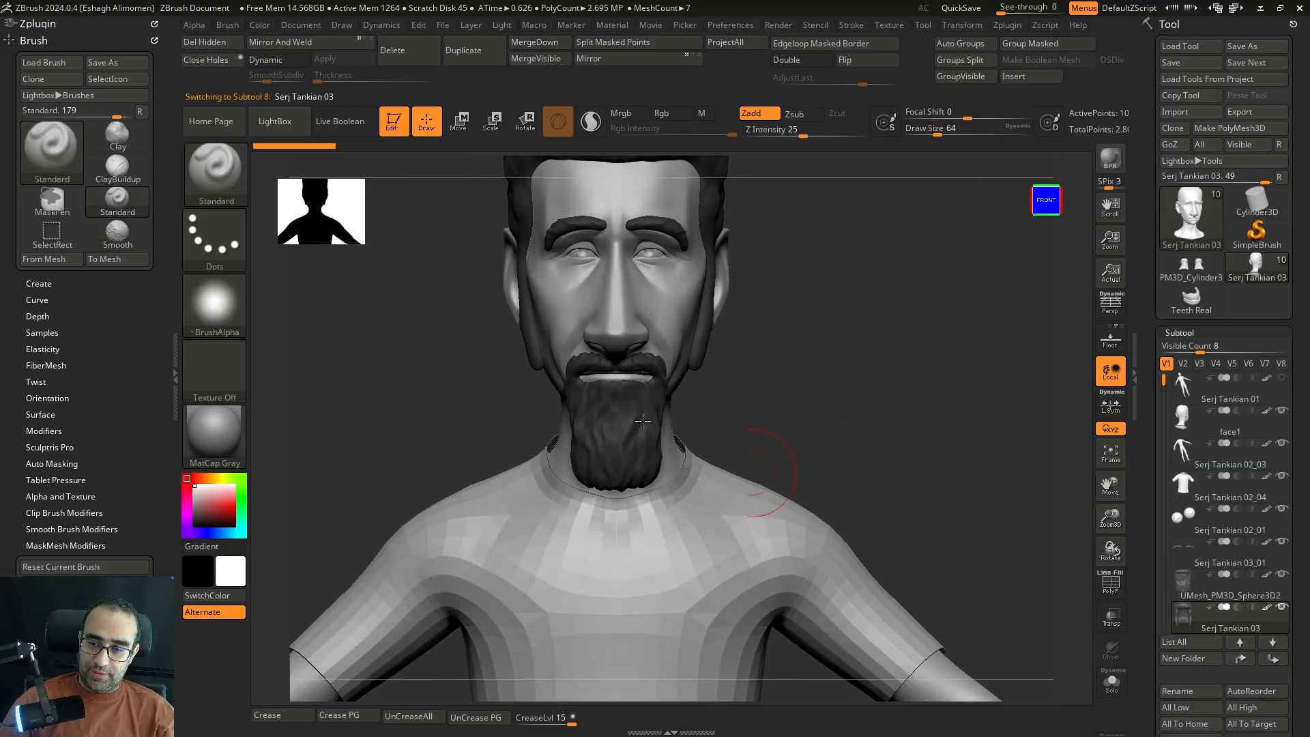
pyautogui.moveTo(830, 275)
pyautogui.keyDown('alt'); pyautogui.mouseDown()
pyautogui.moveTo(848, 355)
pyautogui.moveTo(914, 301)
pyautogui.moveTo(857, 410)
pyautogui.moveTo(881, 314)
pyautogui.moveTo(909, 309)
pyautogui.mouseUp(); pyautogui.keyUp('alt')
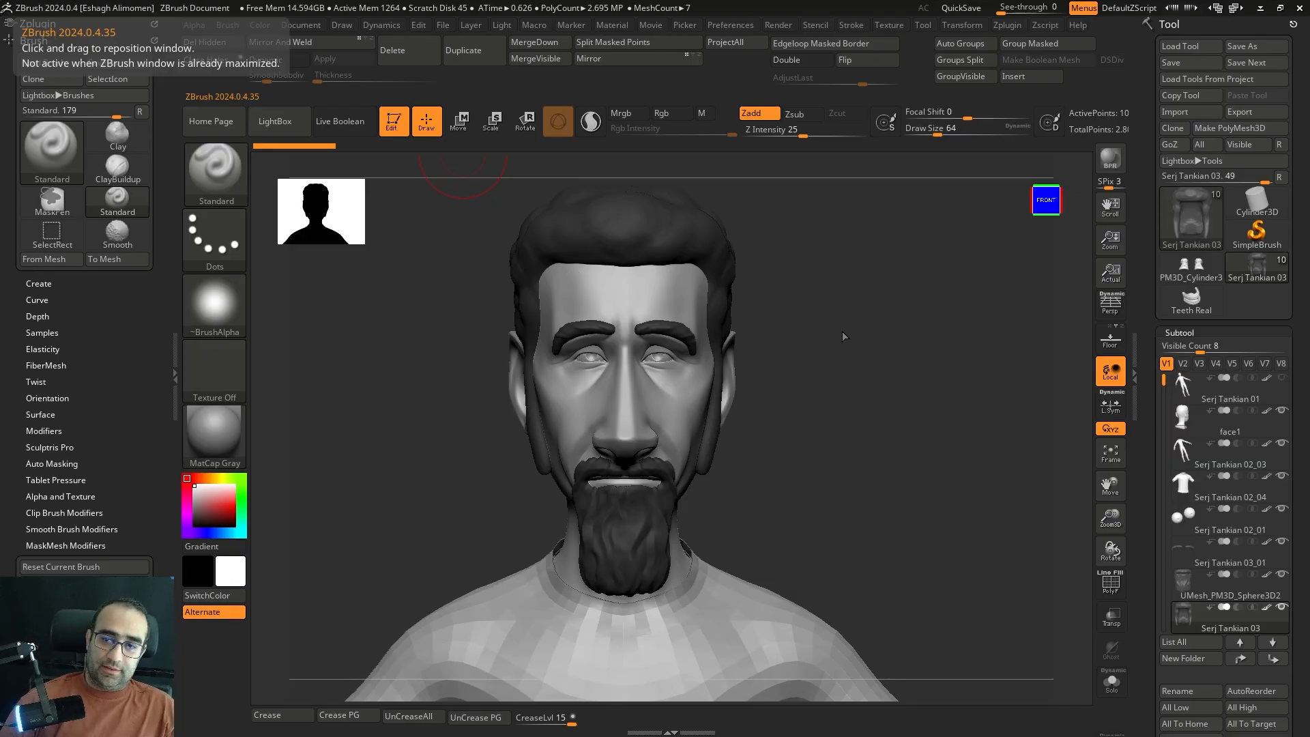
pyautogui.moveTo(844, 337); pyautogui.dragTo(884, 347)
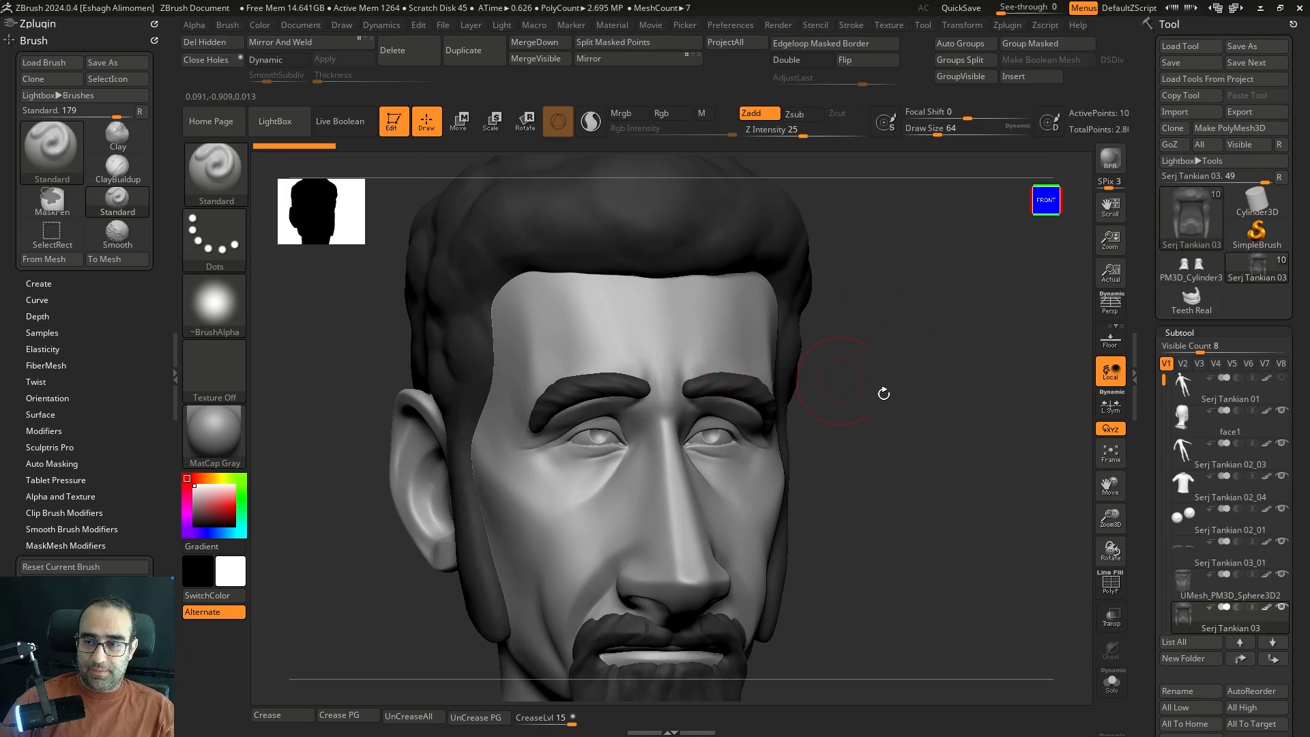
pyautogui.keyDown('alt'); pyautogui.moveTo(883, 393); pyautogui.dragTo(901, 366); pyautogui.keyUp('alt')
pyautogui.hotkey('ctrl', 's')
pyautogui.hotkey('ctrl', 's')
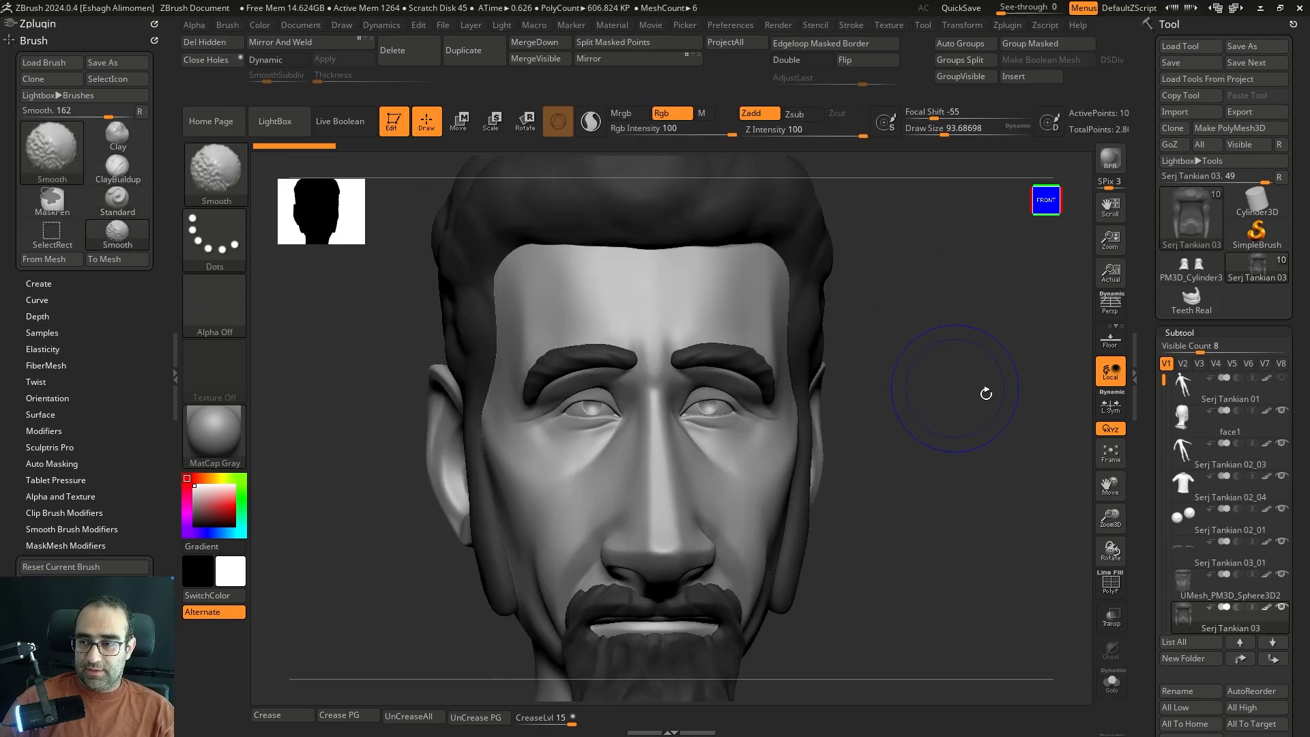
# - Select the face1 subtool and isolate it, setting up the ClayBuildup brush with Alpha 06 and Z Intensity 10
pyautogui.press('b')
pyautogui.press('c')
pyautogui.press('b')
pyautogui.keyDown('alt'); pyautogui.click(746, 297); pyautogui.keyUp('alt')
pyautogui.press('a')
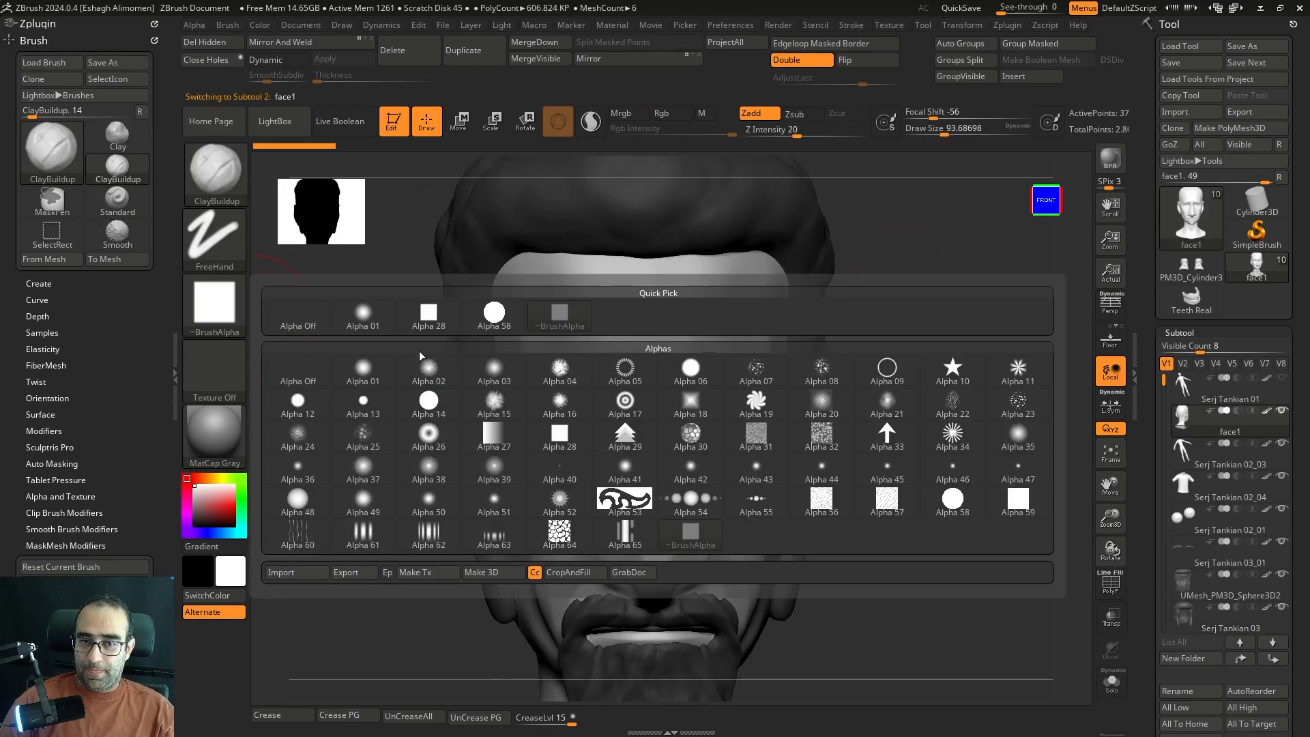
pyautogui.click(691, 368)
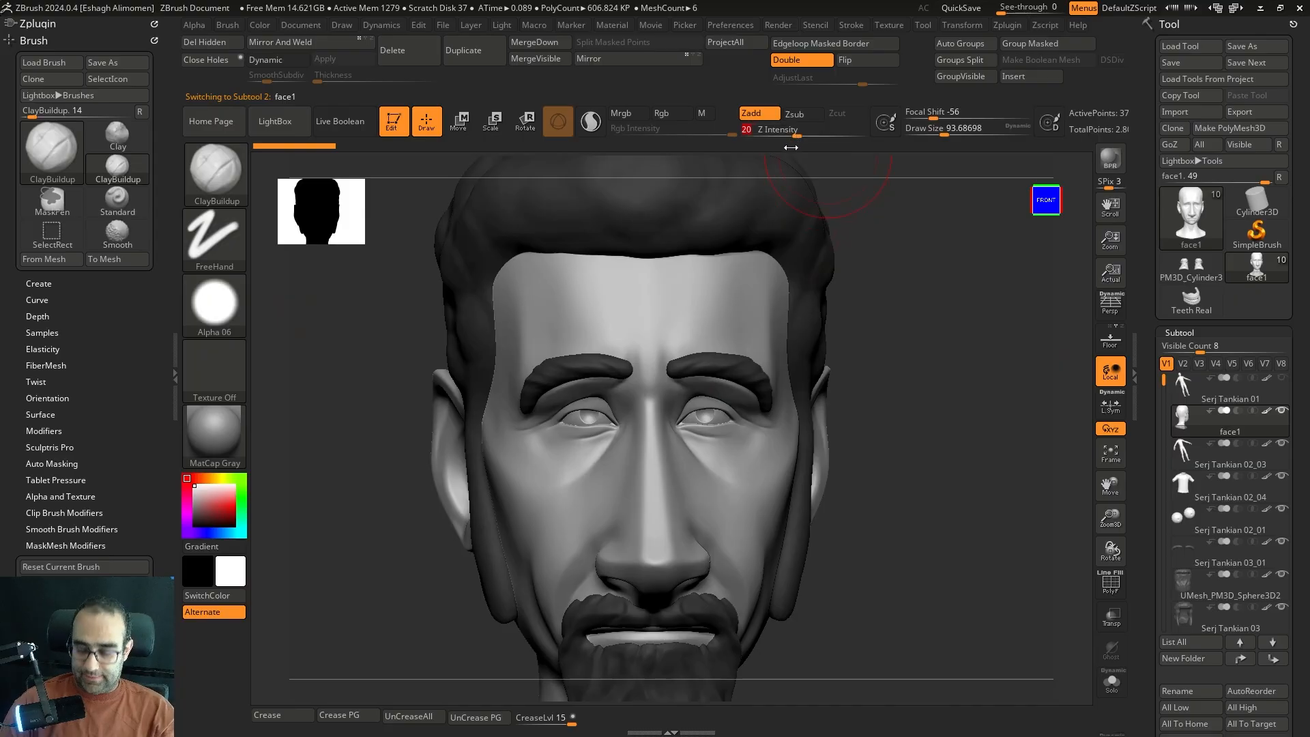
pyautogui.keyDown('shift'); pyautogui.moveTo(928, 348); pyautogui.dragTo(945, 343); pyautogui.keyUp('shift')
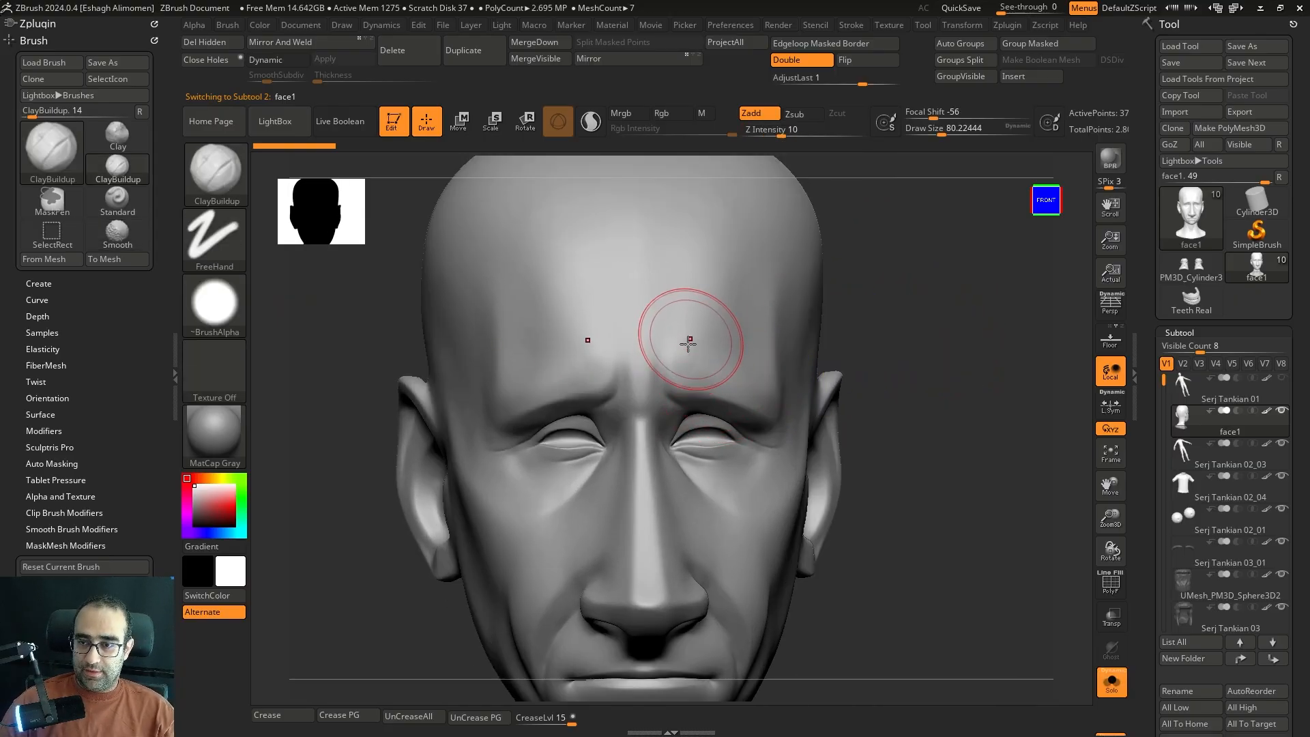
# - Carve curved frown creases on the forehead above the inner brows with the DamStandard brush at a draw size of about 104
pyautogui.press('b')
pyautogui.press('d')
pyautogui.press('s')
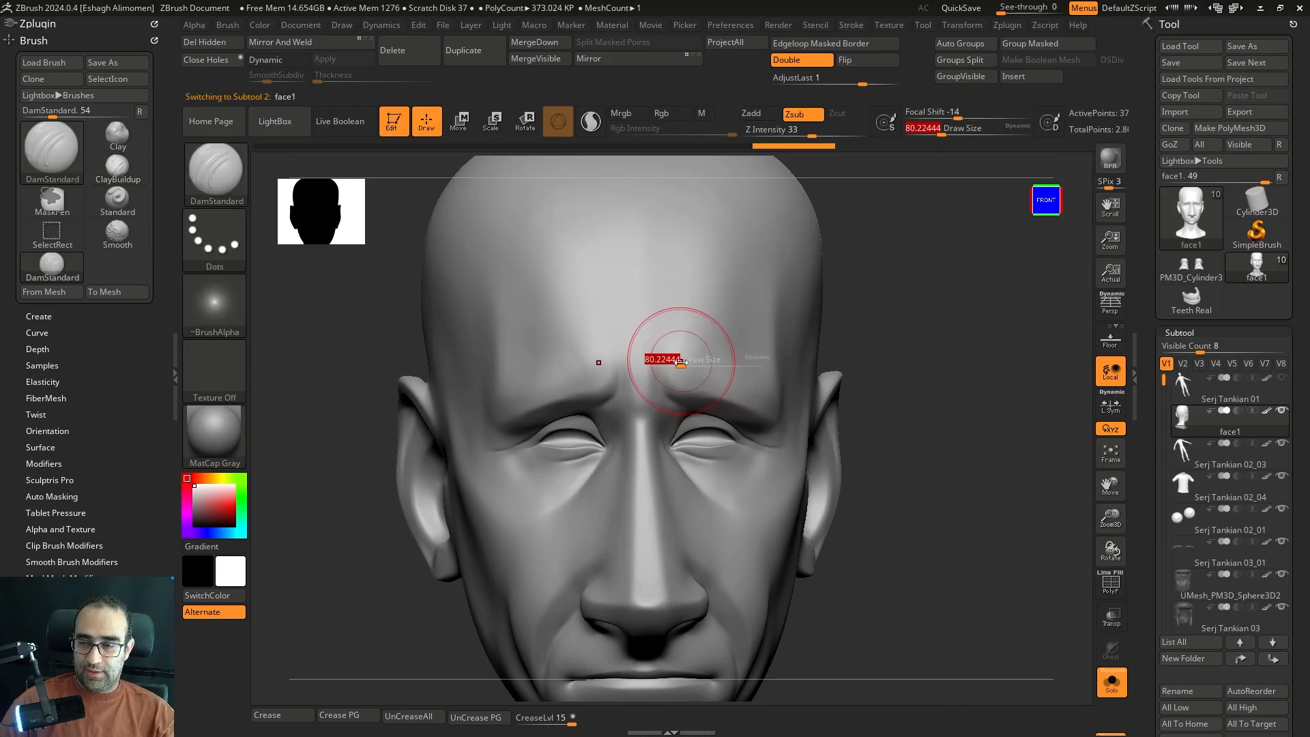
pyautogui.moveTo(976, 341); pyautogui.dragTo(903, 351)
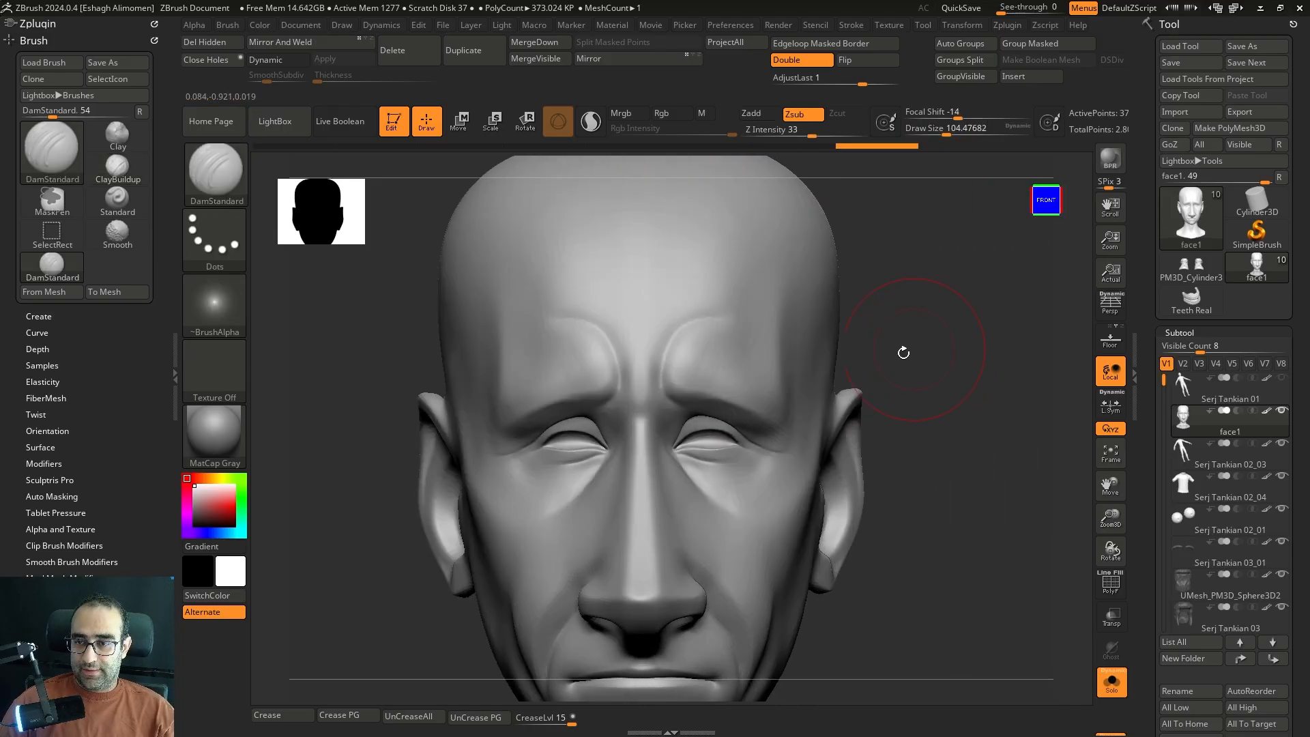
# - Build up the forehead beside the frown creases with ClayBuildup and check the shape with the hair and eyebrows shown
pyautogui.press('b')
pyautogui.press('c')
pyautogui.press('b')
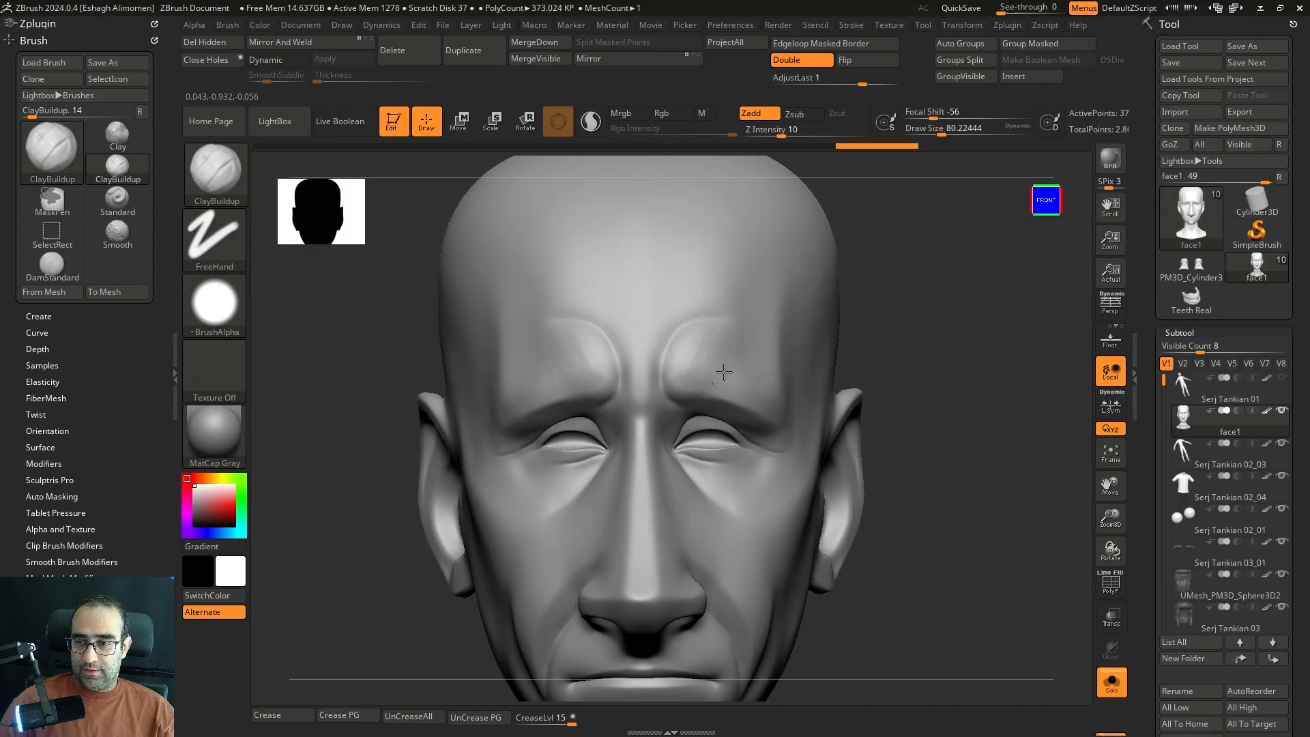
pyautogui.moveTo(886, 341); pyautogui.dragTo(986, 369)
pyautogui.hotkey('alt', 's')
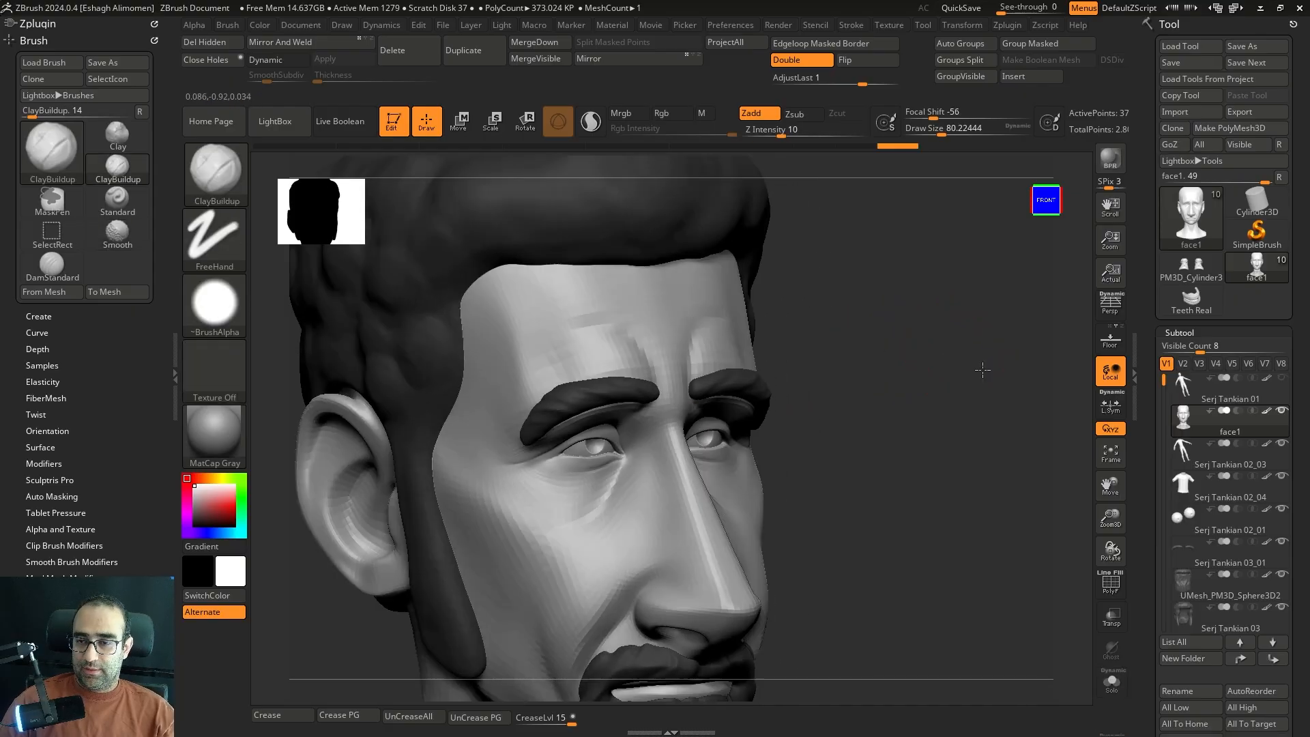
pyautogui.keyDown('ctrl'); pyautogui.moveTo(986, 368); pyautogui.dragTo(951, 346, button='right'); pyautogui.keyUp('ctrl')
pyautogui.moveTo(982, 349); pyautogui.dragTo(954, 373)
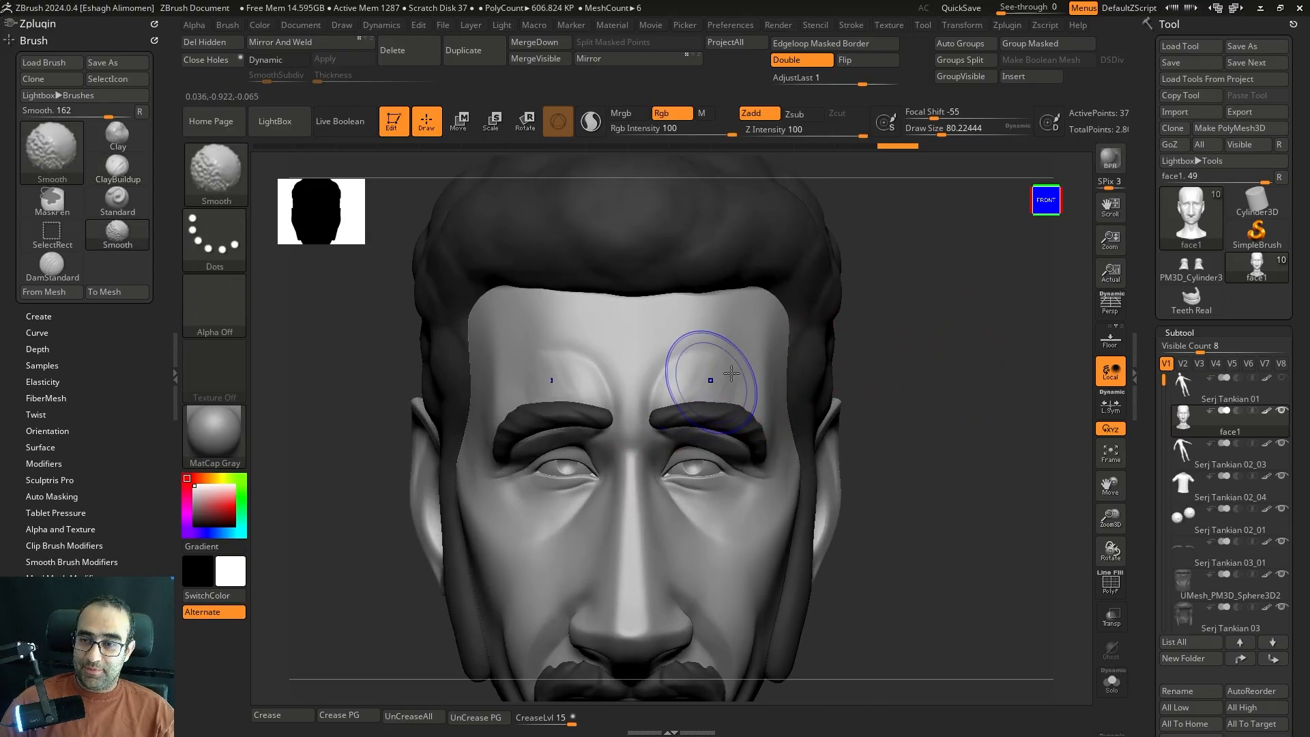
# - Isolate the face and refine the bulges above the brows with ClayBuildup, Smooth and hPolish
pyautogui.hotkey('alt', 's')
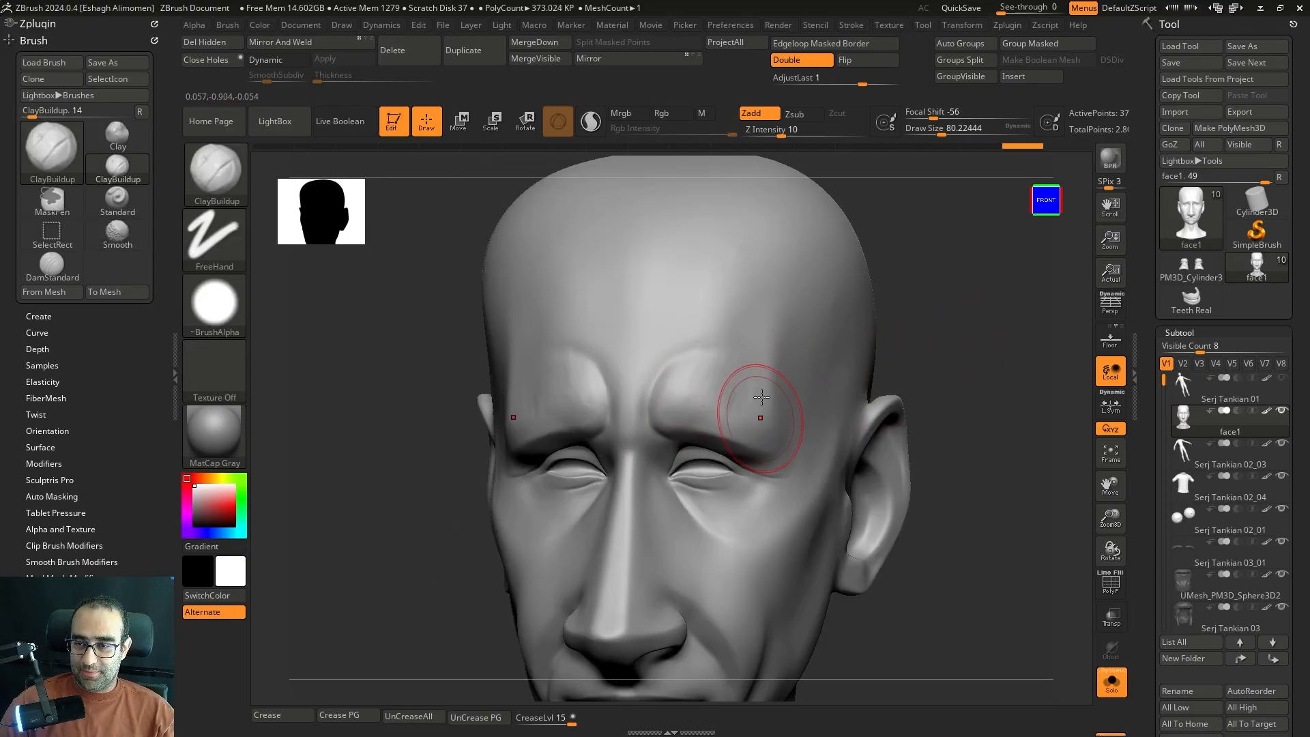
pyautogui.moveTo(945, 398); pyautogui.dragTo(960, 364)
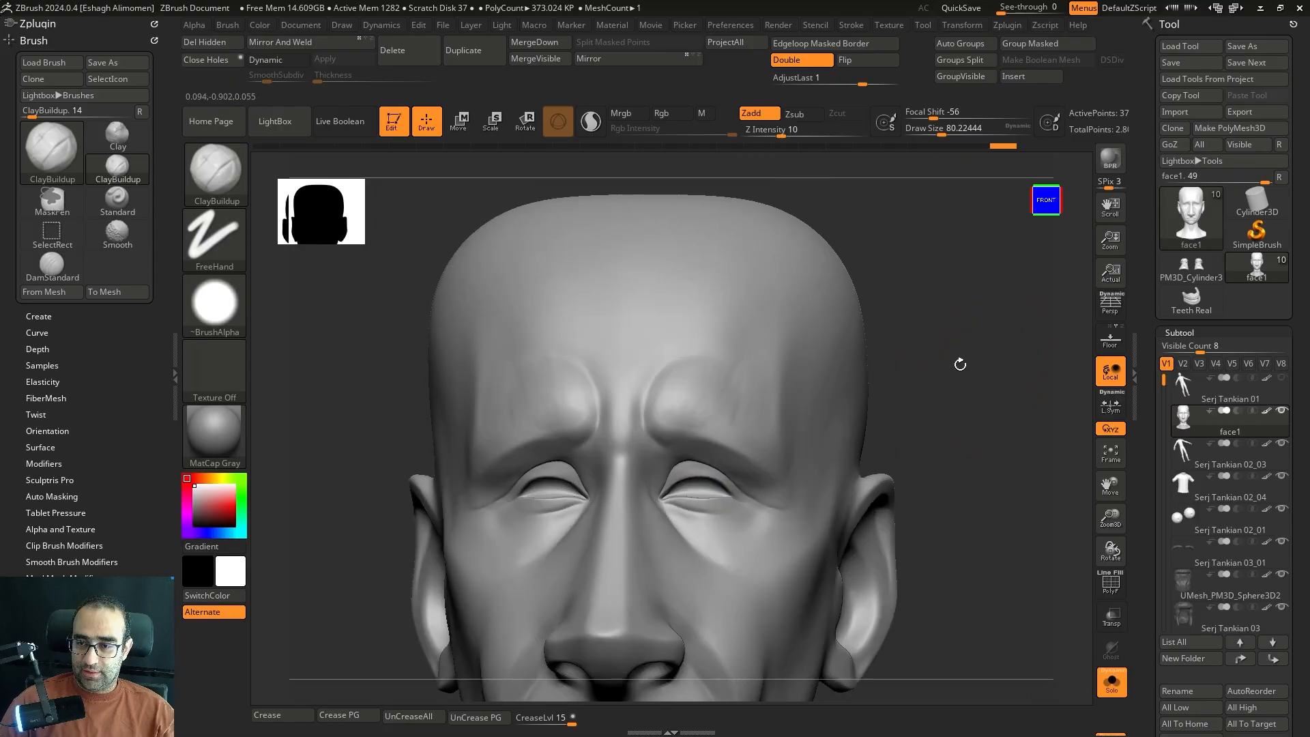
pyautogui.press('shift')
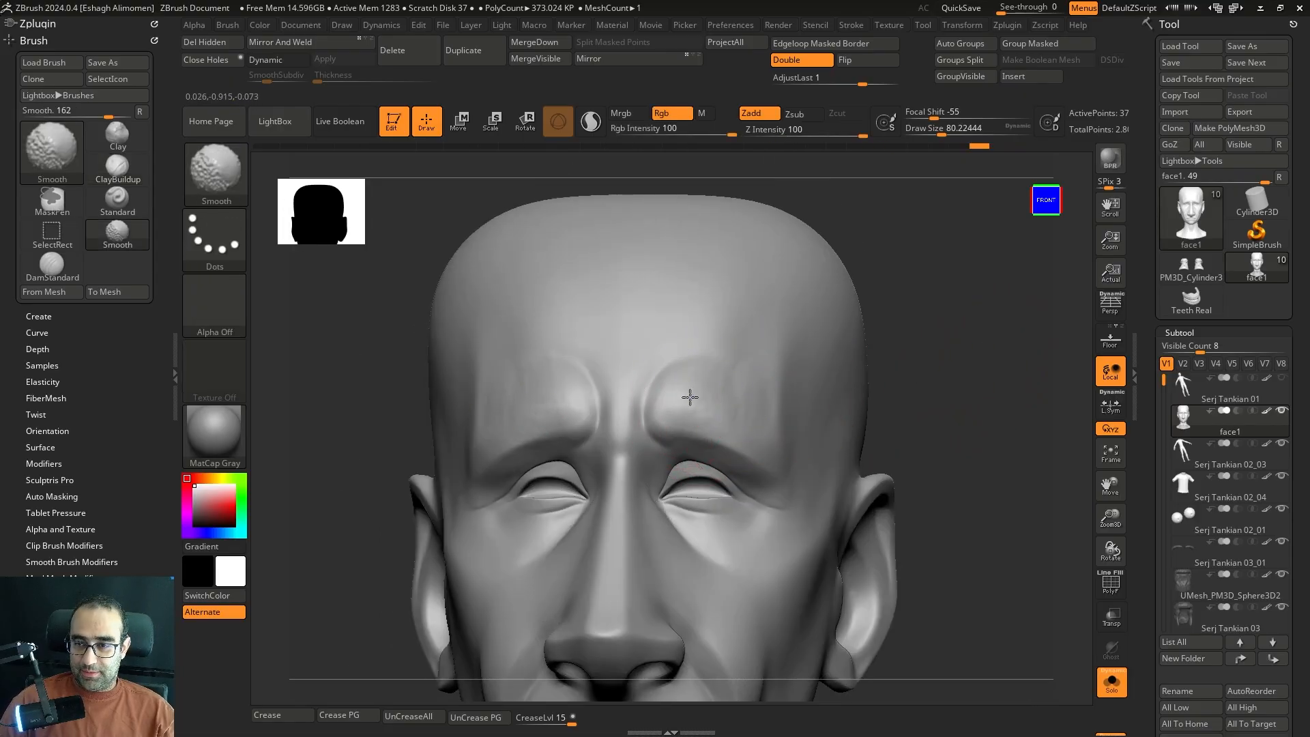
pyautogui.keyDown('shift'); pyautogui.moveTo(924, 366); pyautogui.dragTo(693, 377); pyautogui.keyUp('shift')
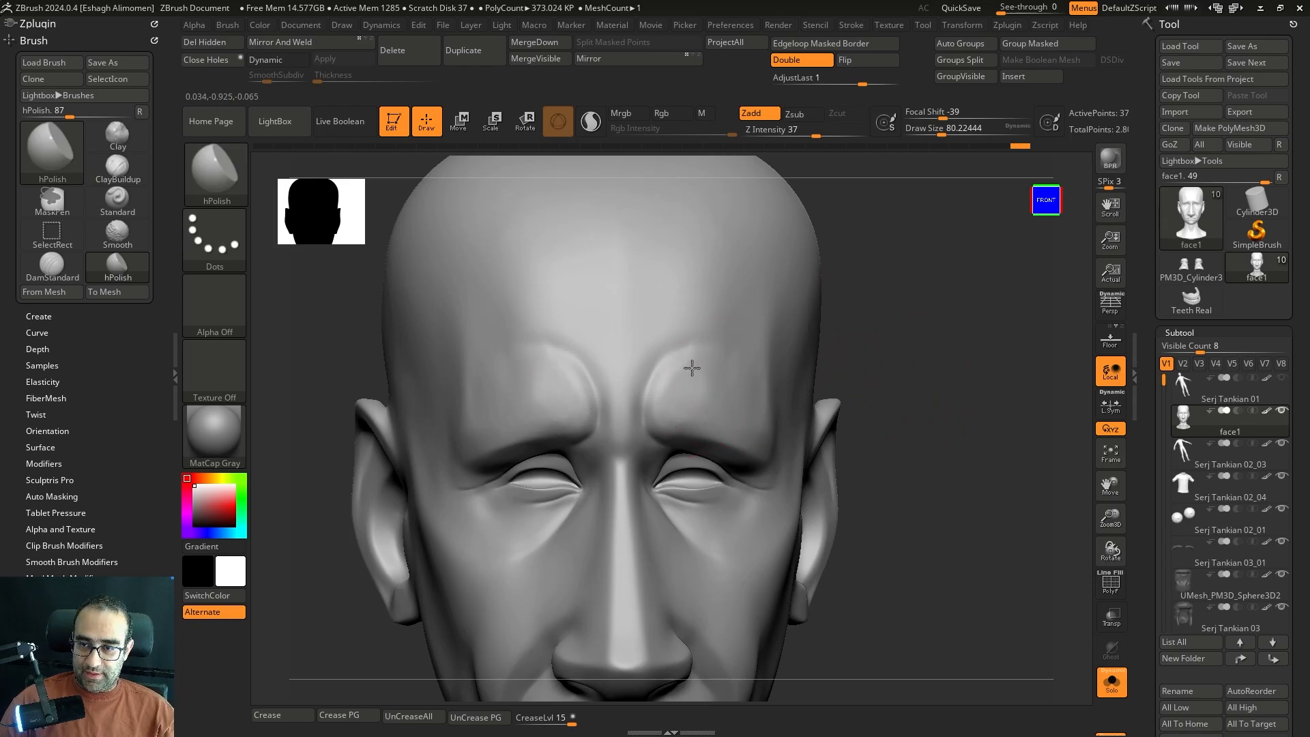
pyautogui.keyDown('shift'); pyautogui.moveTo(704, 393); pyautogui.dragTo(709, 368); pyautogui.keyUp('shift')
# - Deepen the frown creases above the inner brows with DamStandard, soften them and show all subtools again
pyautogui.press('b')
pyautogui.press('d')
pyautogui.press('s')
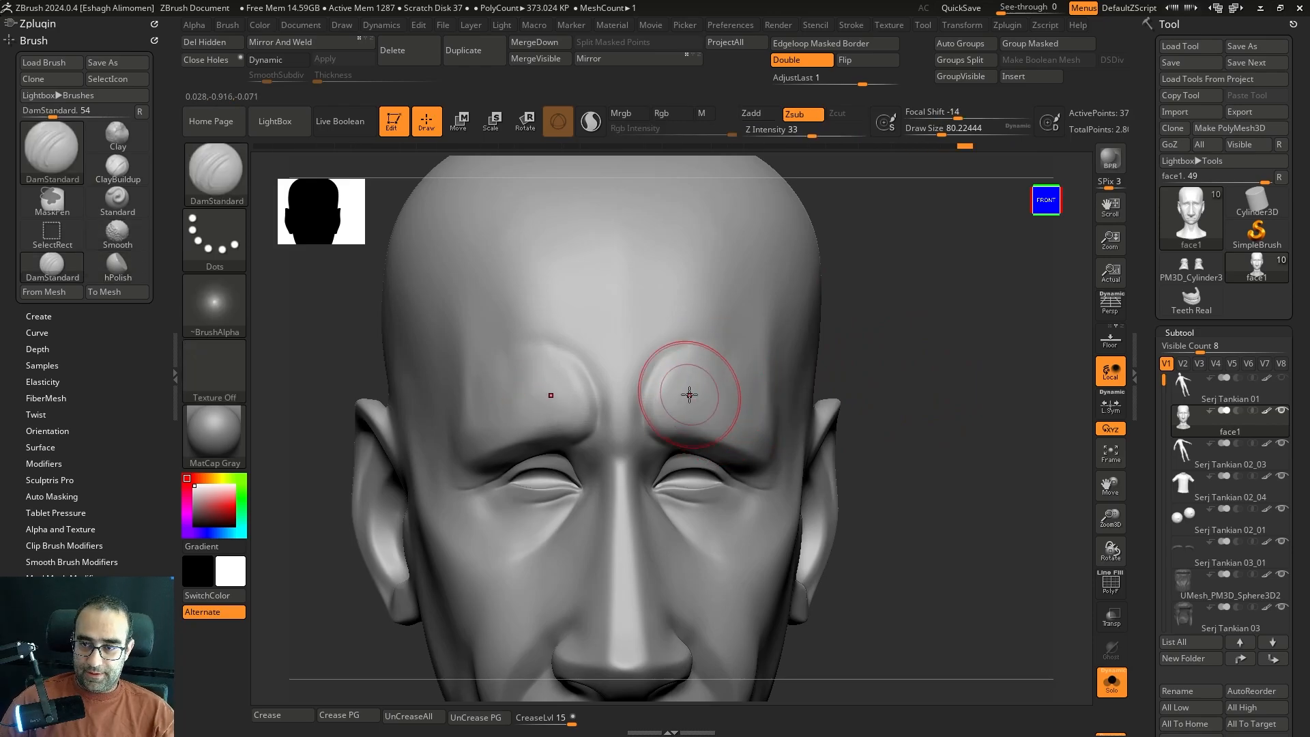
pyautogui.keyDown('shift'); pyautogui.moveTo(655, 404); pyautogui.dragTo(687, 363); pyautogui.keyUp('shift')
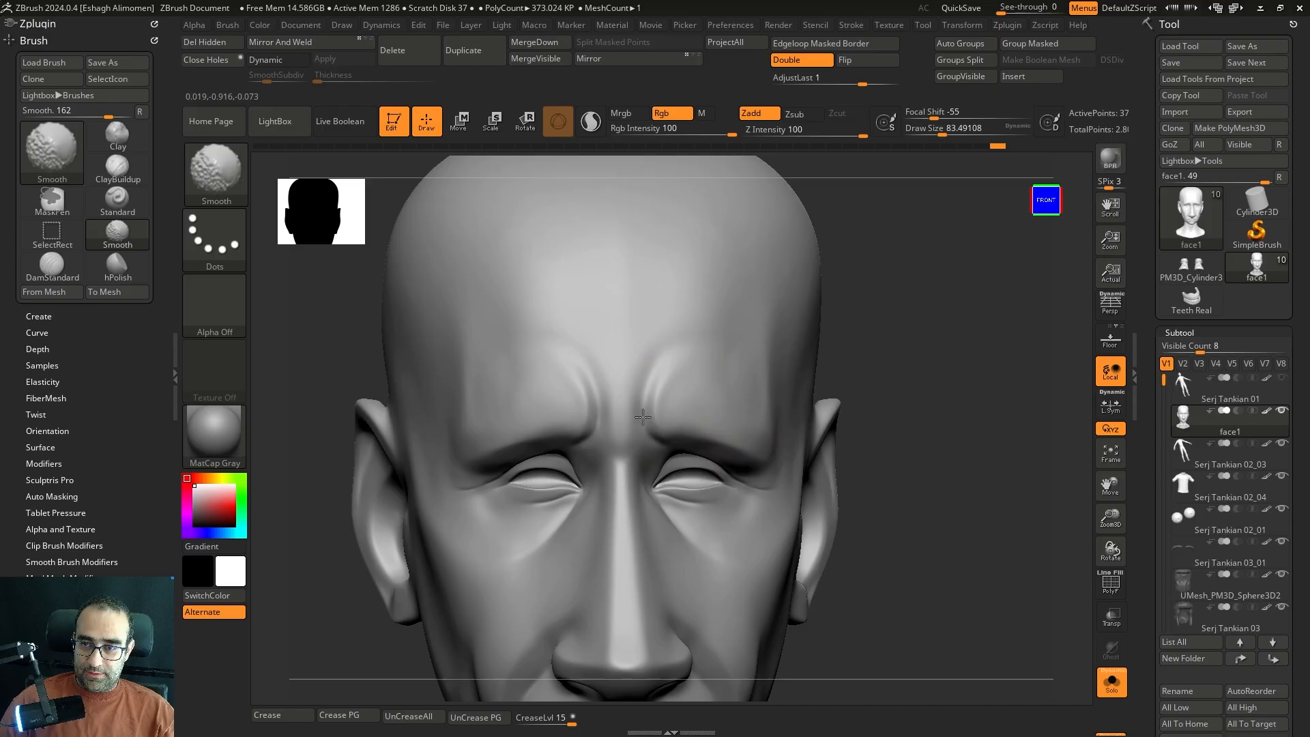
pyautogui.keyDown('shift'); pyautogui.moveTo(853, 390); pyautogui.dragTo(985, 371); pyautogui.keyUp('shift')
pyautogui.hotkey('alt', 's')
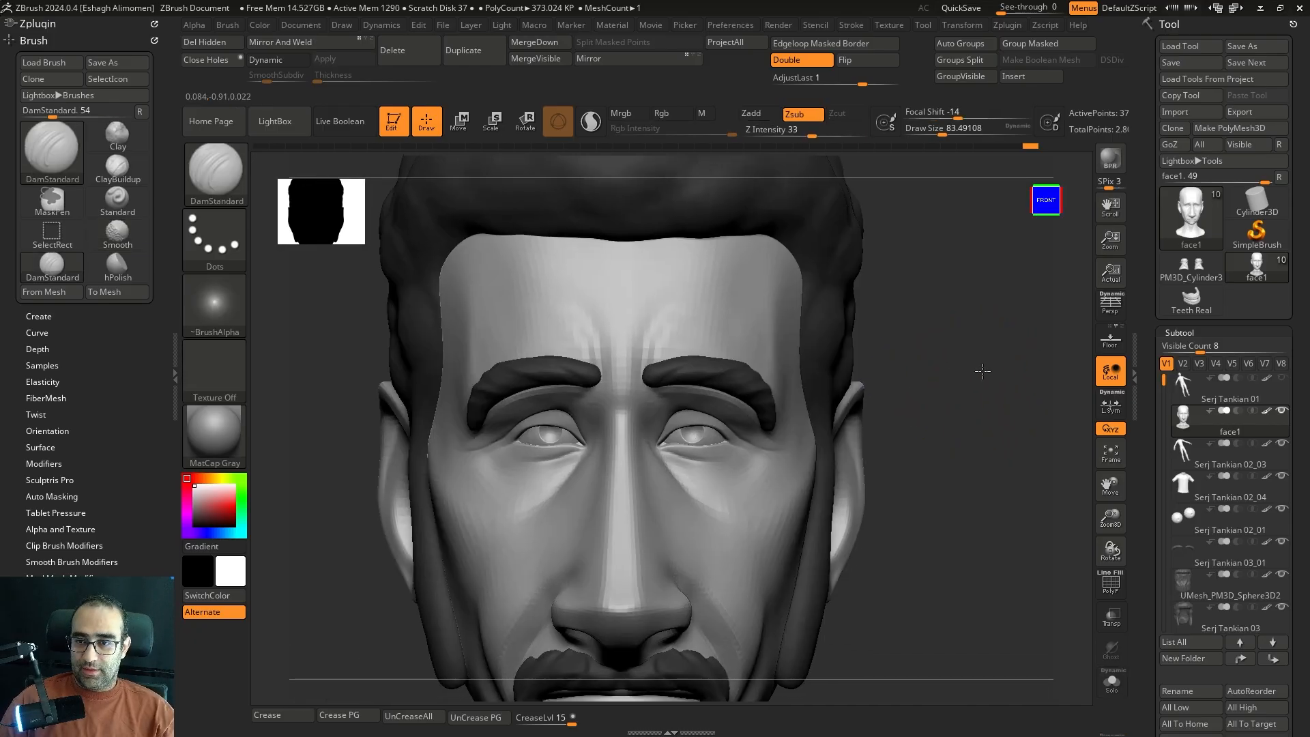
# - Select the eyebrows subtool and adjust the inner ends of the eyebrows from below with the Move brush
pyautogui.keyDown('ctrl'); pyautogui.moveTo(985, 371); pyautogui.dragTo(955, 327, button='right'); pyautogui.keyUp('ctrl')
pyautogui.moveTo(956, 341); pyautogui.dragTo(934, 369)
pyautogui.keyDown('ctrl'); pyautogui.moveTo(922, 322); pyautogui.dragTo(988, 366, button='right'); pyautogui.keyUp('ctrl')
pyautogui.moveTo(988, 366)
pyautogui.mouseDown()
pyautogui.moveTo(907, 389)
pyautogui.moveTo(886, 349)
pyautogui.moveTo(913, 352)
pyautogui.moveTo(916, 307)
pyautogui.mouseUp()
pyautogui.hotkey('alt', 's')
pyautogui.hotkey('alt', 's')
pyautogui.keyDown('alt'); pyautogui.click(693, 381); pyautogui.keyUp('alt')
pyautogui.press('b')
pyautogui.press('m')
pyautogui.press('v')
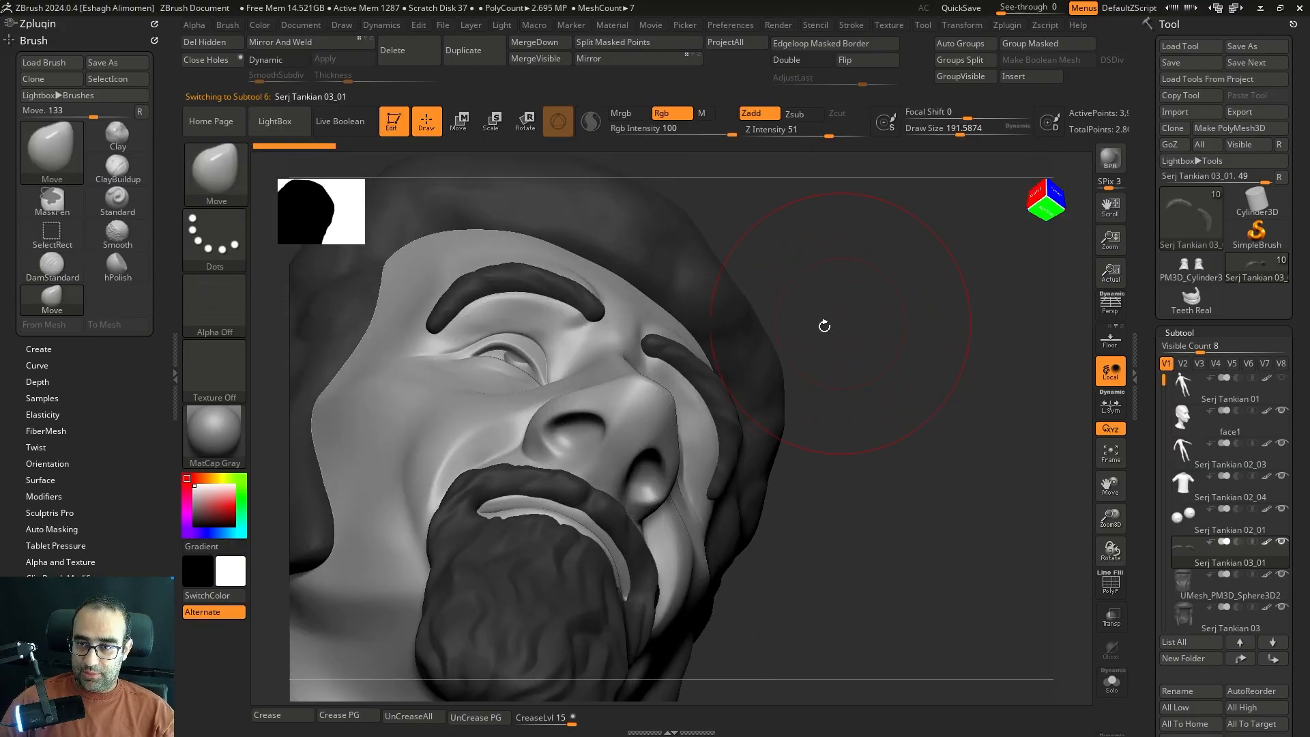
pyautogui.moveTo(675, 353); pyautogui.dragTo(675, 341)
pyautogui.moveTo(819, 300)
pyautogui.keyDown('shift'); pyautogui.mouseDown()
pyautogui.moveTo(964, 383)
pyautogui.moveTo(996, 380)
pyautogui.moveTo(939, 374)
pyautogui.mouseUp(); pyautogui.keyUp('shift')
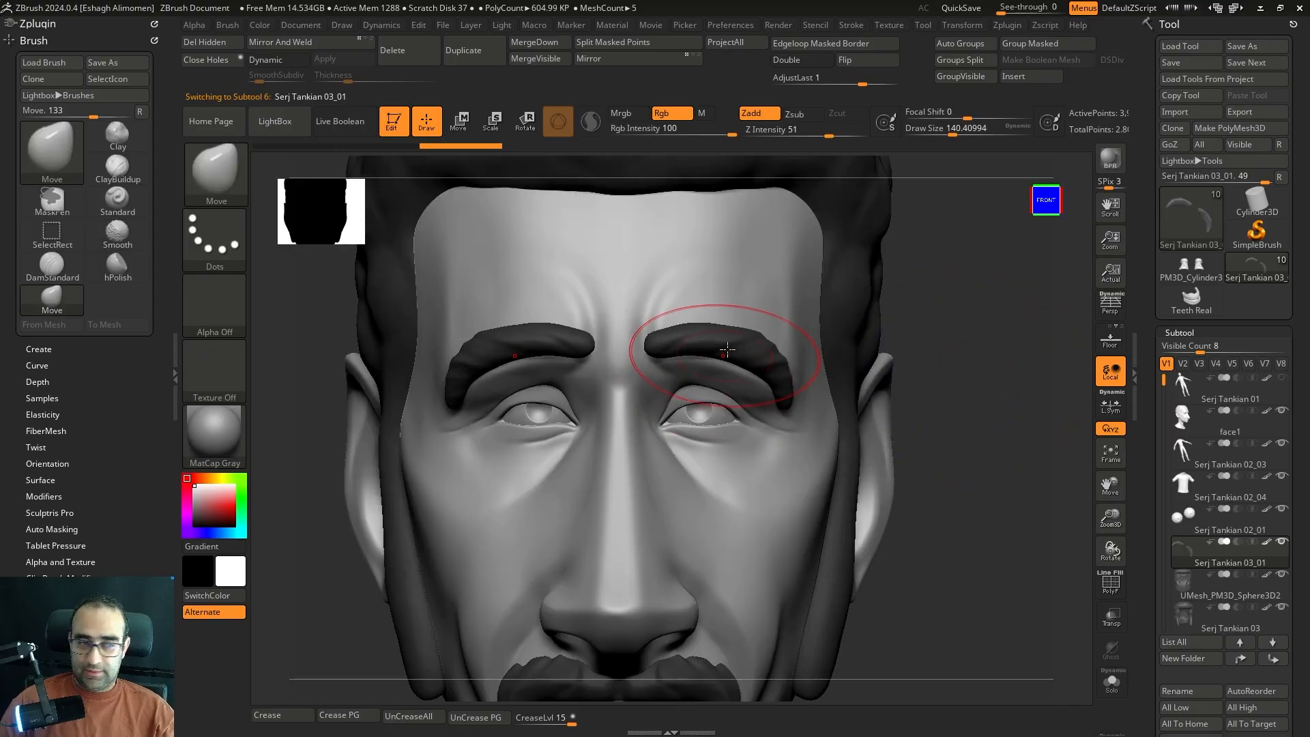
# - Reshape the eyebrows' inner ends and outer tails to fit the brow, using a smaller Move brush of about 124
pyautogui.press('[')
pyautogui.moveTo(665, 350); pyautogui.dragTo(659, 346)
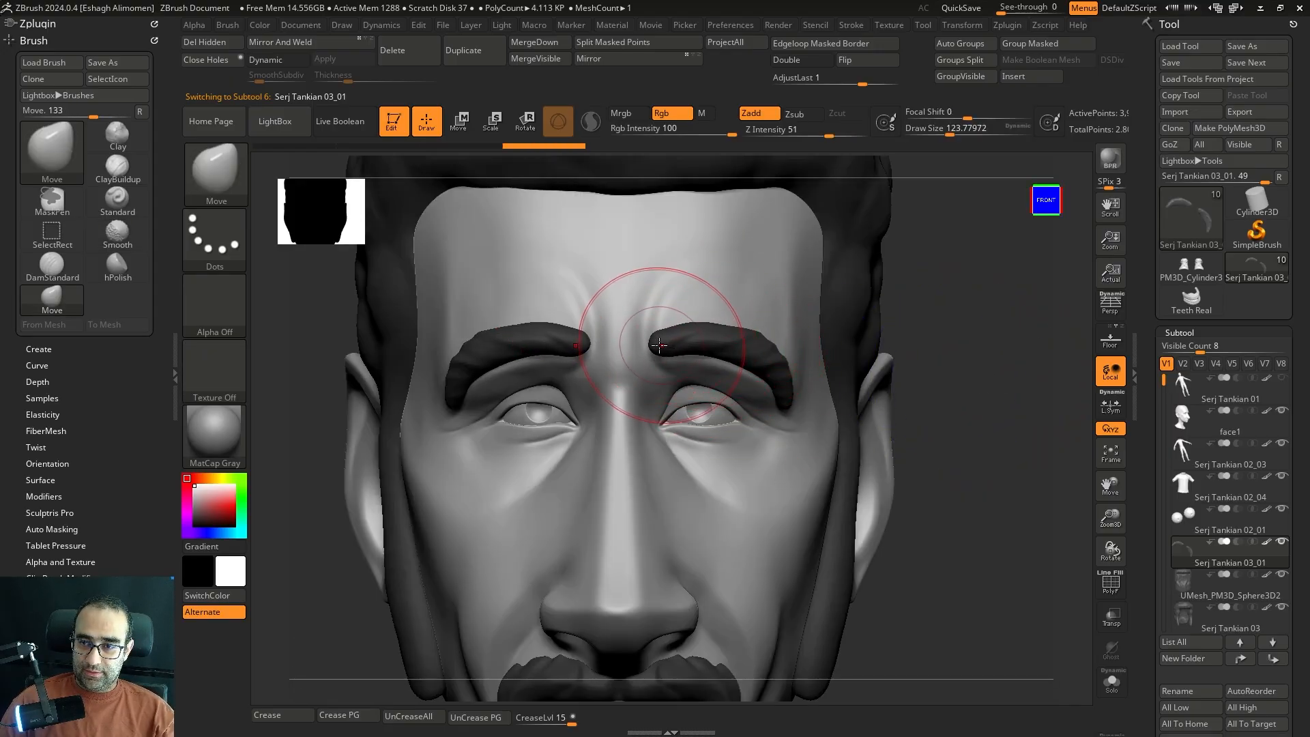
pyautogui.moveTo(964, 372)
pyautogui.mouseDown()
pyautogui.moveTo(775, 298)
pyautogui.moveTo(727, 323)
pyautogui.mouseUp()
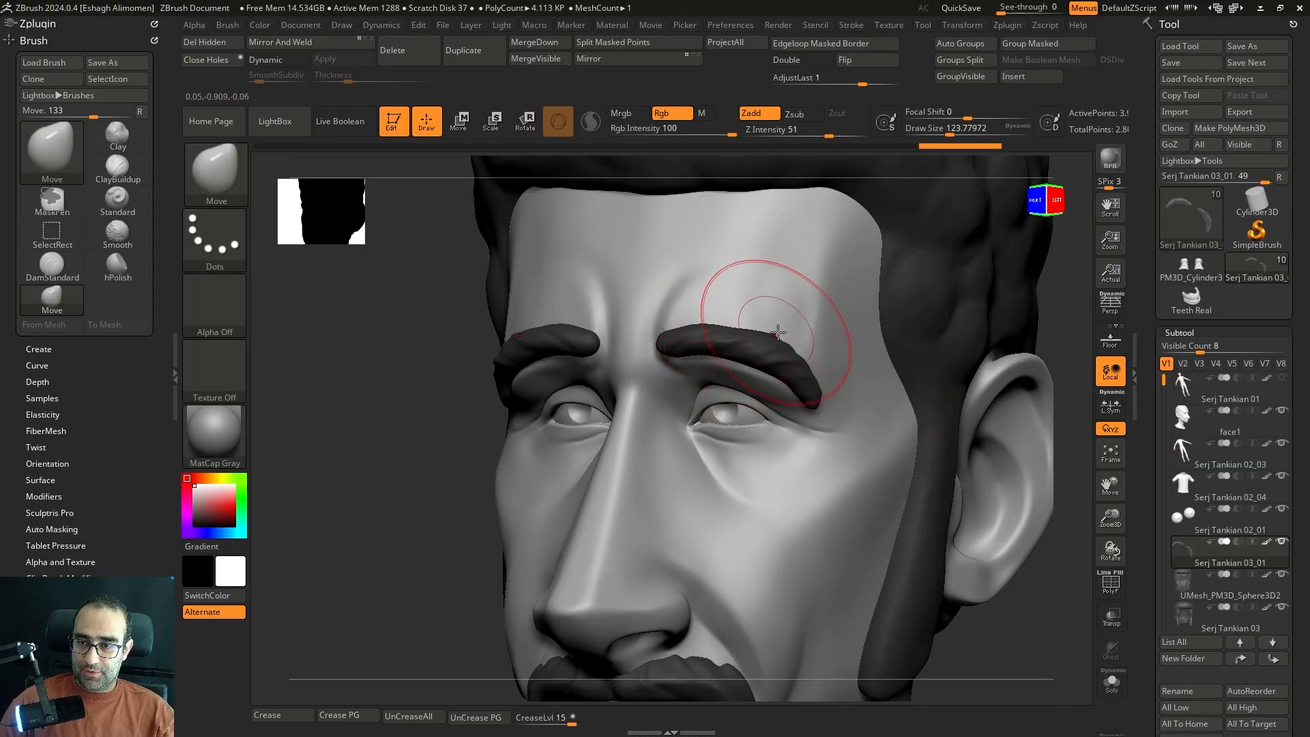
pyautogui.keyDown('shift'); pyautogui.moveTo(1058, 345); pyautogui.dragTo(976, 333); pyautogui.keyUp('shift')
pyautogui.moveTo(802, 399); pyautogui.dragTo(799, 395)
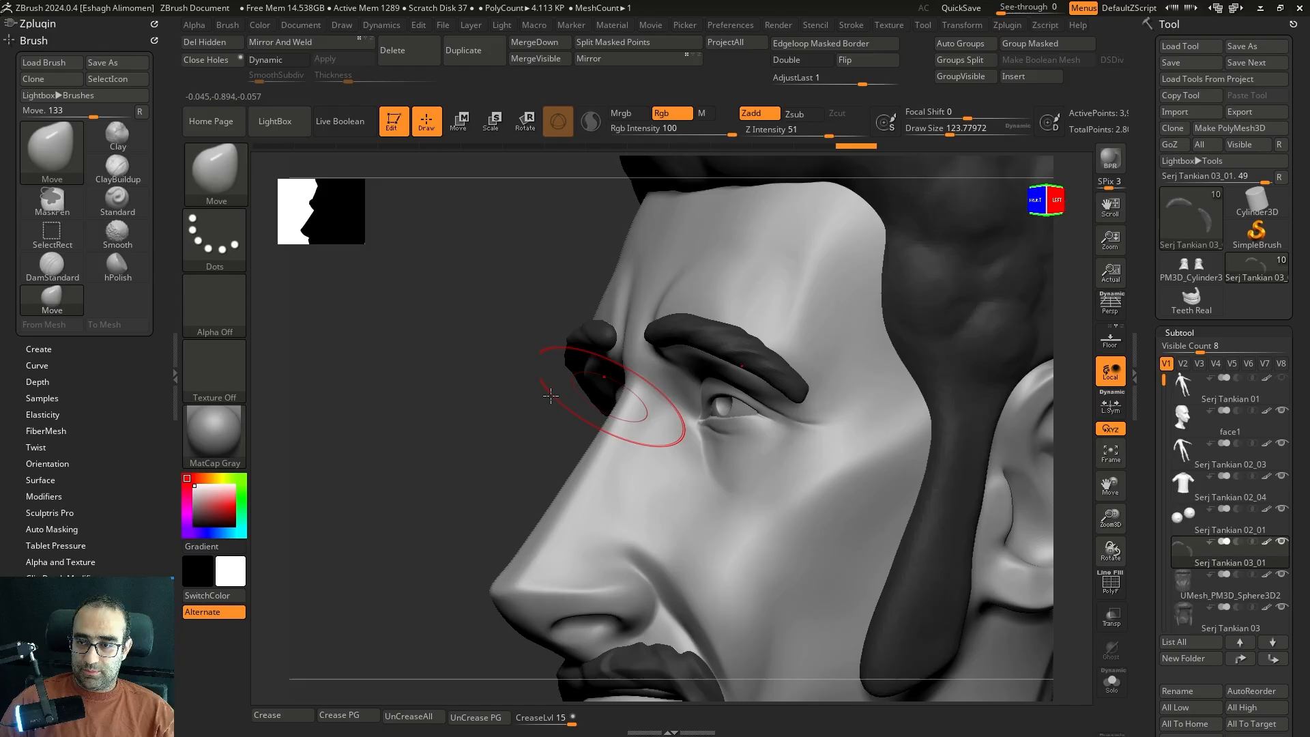
pyautogui.keyDown('shift'); pyautogui.moveTo(478, 393); pyautogui.dragTo(587, 396); pyautogui.keyUp('shift')
pyautogui.moveTo(949, 403)
pyautogui.keyDown('alt'); pyautogui.mouseDown()
pyautogui.moveTo(933, 357)
pyautogui.moveTo(870, 361)
pyautogui.moveTo(928, 350)
pyautogui.moveTo(884, 345)
pyautogui.moveTo(1007, 409)
pyautogui.moveTo(977, 404)
pyautogui.mouseUp(); pyautogui.keyUp('alt')
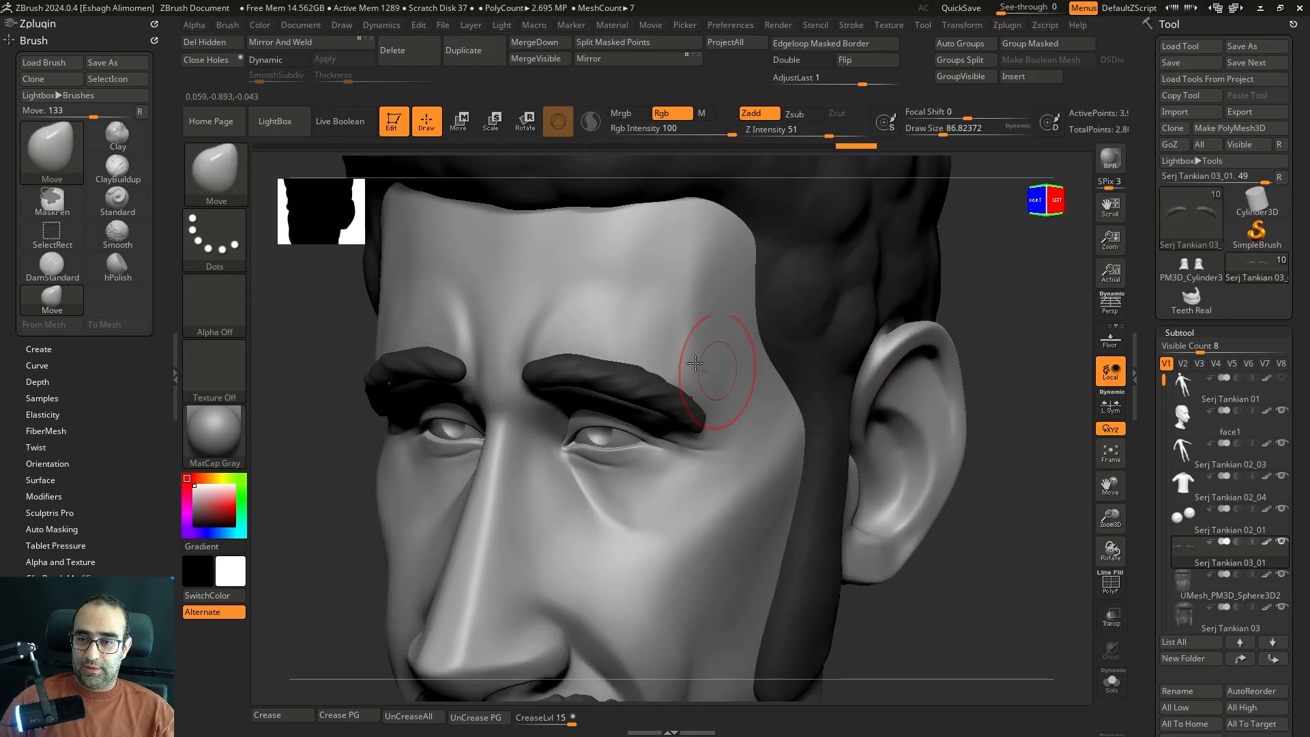
# - Isolate the face1 subtool, build up the forehead and temple planes with ClayBuildup and smooth the transition between them
pyautogui.hotkey('ctrl', 'shift', 's')
pyautogui.hotkey('ctrl', 'shift', 's')
pyautogui.keyDown('alt'); pyautogui.click(657, 322); pyautogui.keyUp('alt')
pyautogui.hotkey('ctrl', 'shift', 's')
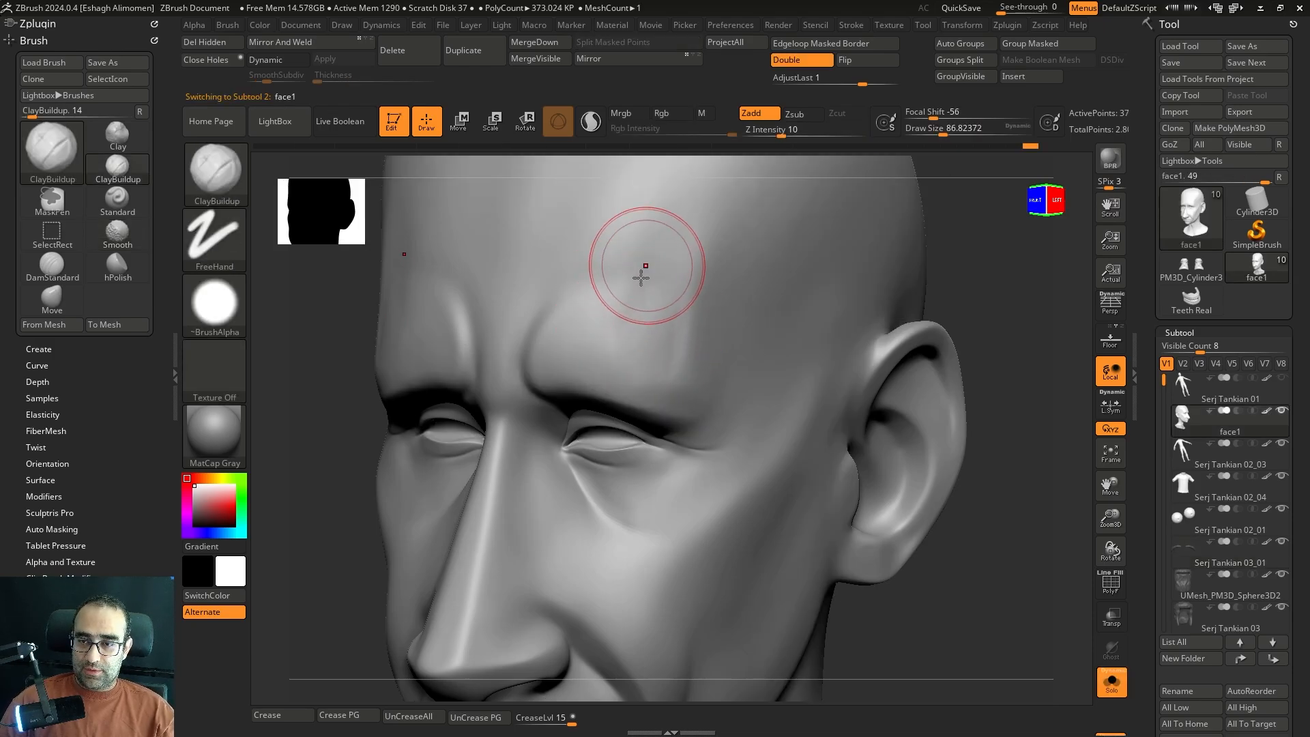
pyautogui.press('shift')
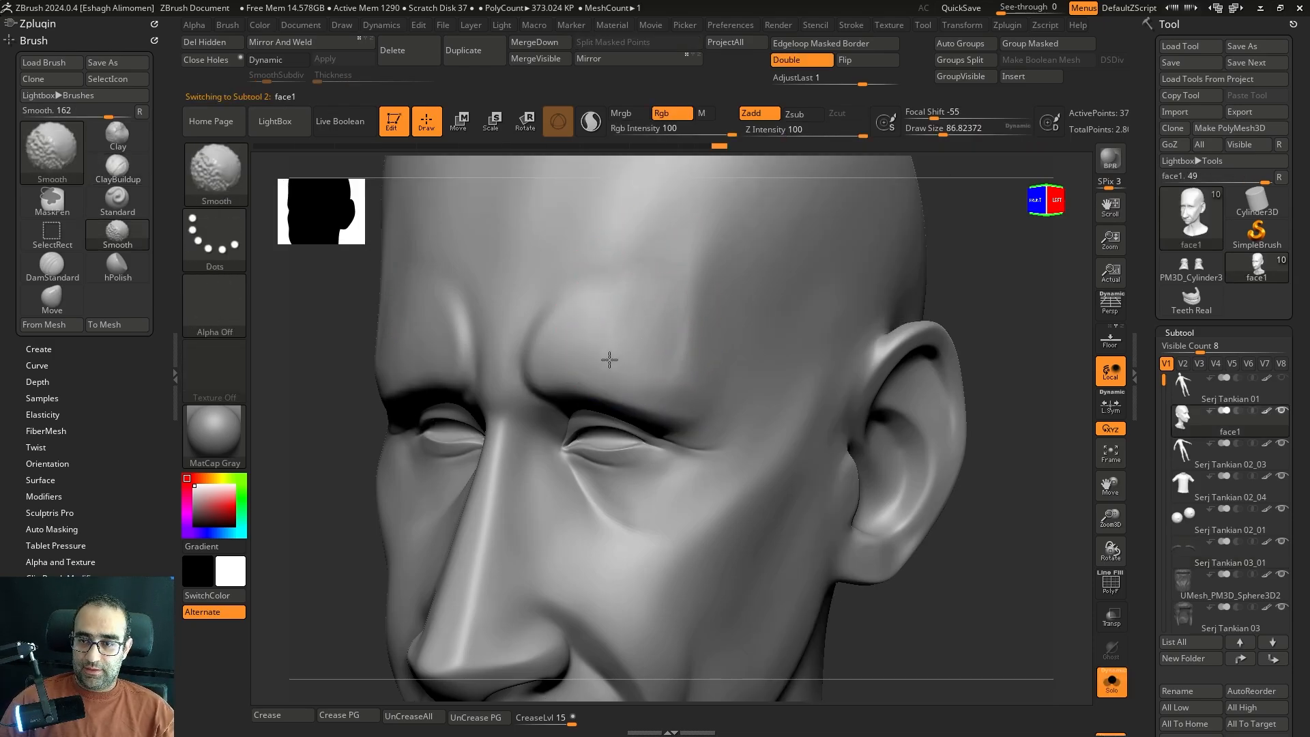
pyautogui.moveTo(960, 313); pyautogui.dragTo(917, 295)
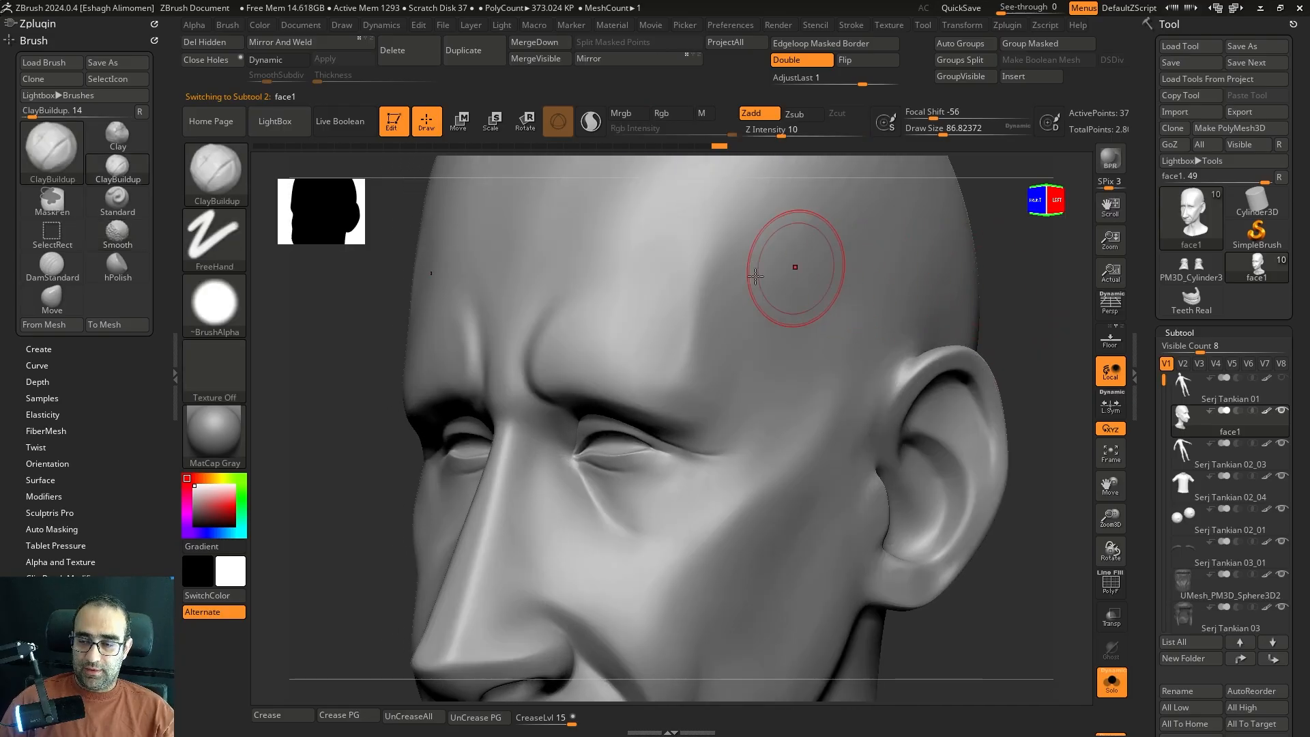
pyautogui.press('shift')
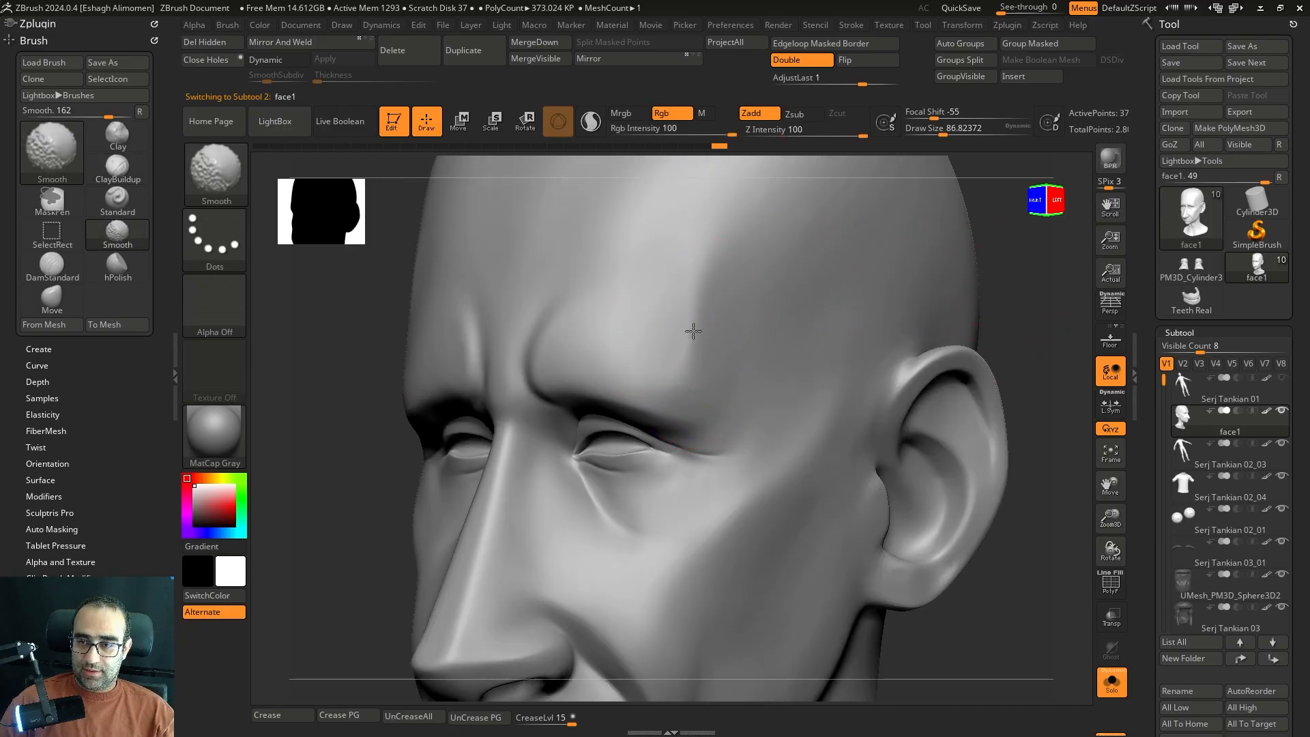
pyautogui.keyDown('shift'); pyautogui.moveTo(690, 308); pyautogui.dragTo(758, 212); pyautogui.keyUp('shift')
pyautogui.keyDown('shift'); pyautogui.moveTo(1015, 304); pyautogui.dragTo(980, 260); pyautogui.keyUp('shift')
pyautogui.click(941, 290)
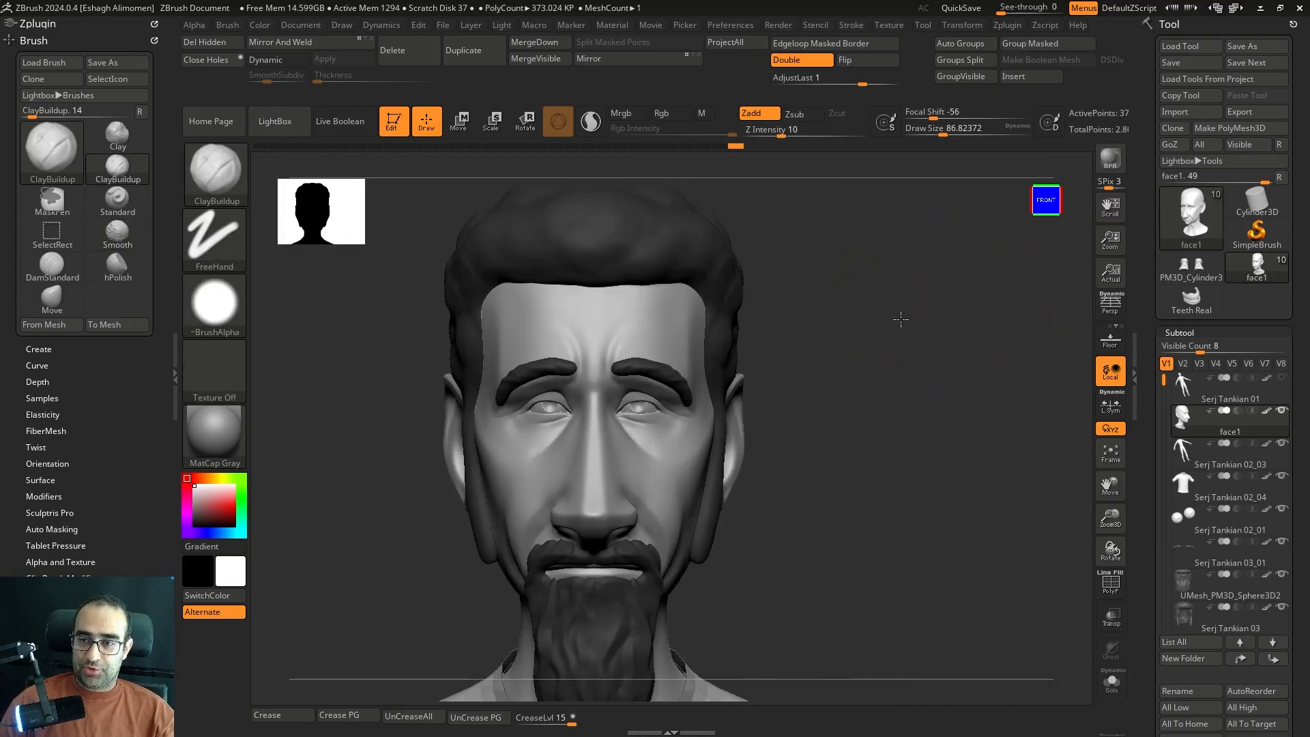
# - Isolate the face1 subtool and build up the area between the brows and the nose bridge with ClayBuildup, varying the draw size between about 54 and 77
pyautogui.moveTo(812, 321)
pyautogui.mouseDown()
pyautogui.moveTo(876, 334)
pyautogui.moveTo(878, 351)
pyautogui.moveTo(932, 339)
pyautogui.moveTo(924, 362)
pyautogui.moveTo(901, 337)
pyautogui.moveTo(933, 371)
pyautogui.moveTo(971, 339)
pyautogui.mouseUp()
pyautogui.press('[')
pyautogui.press('[')
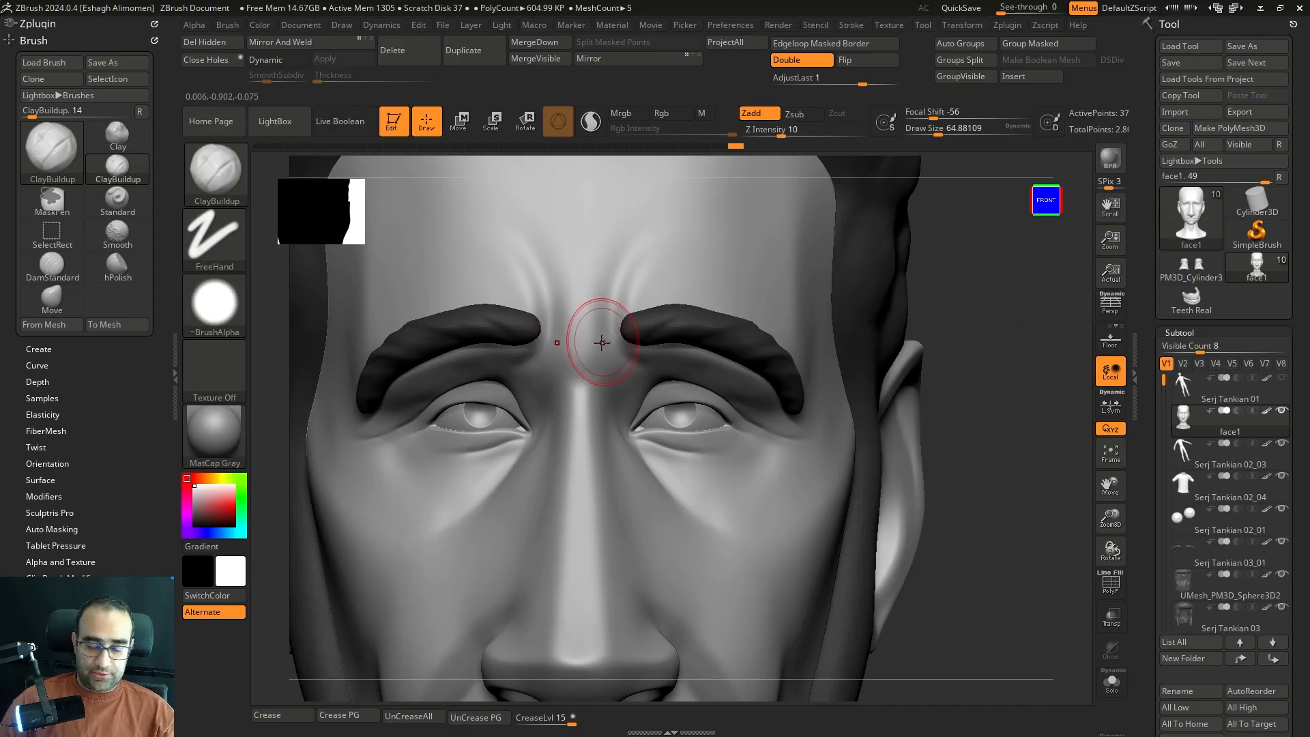
pyautogui.hotkey('alt', 's')
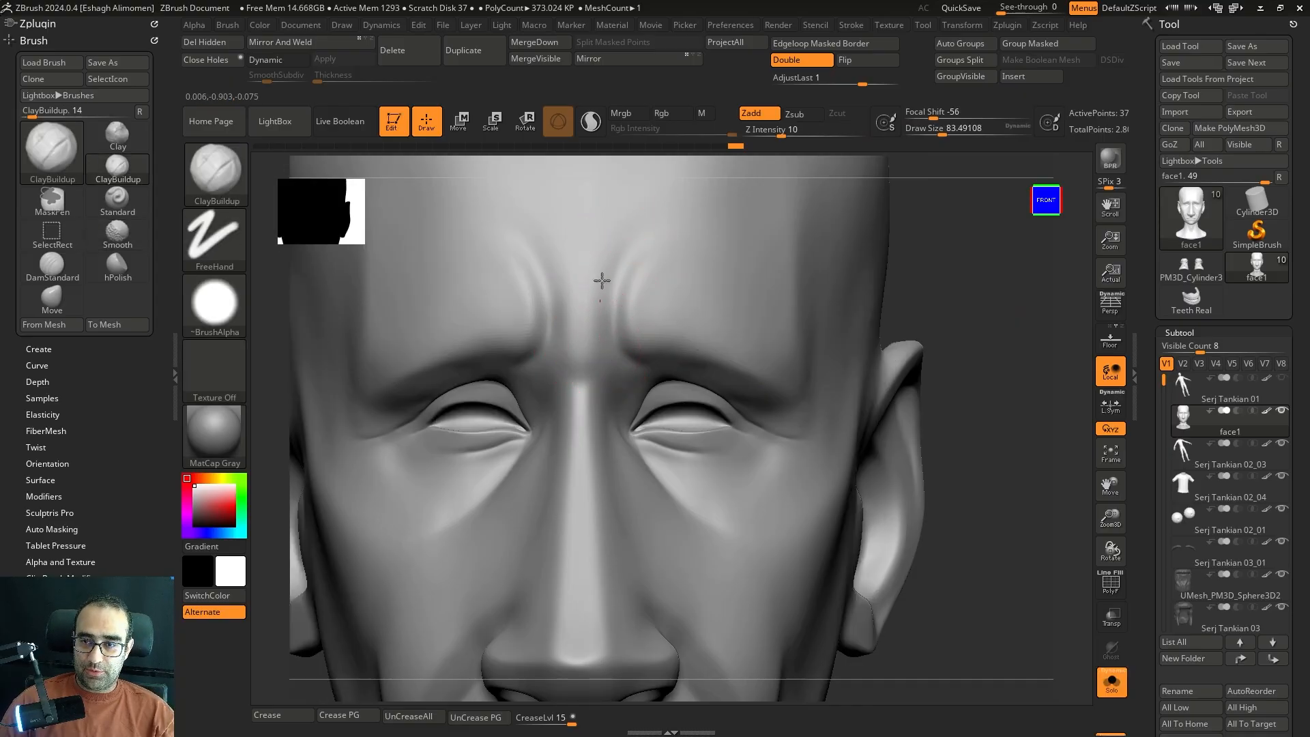
pyautogui.press('space')
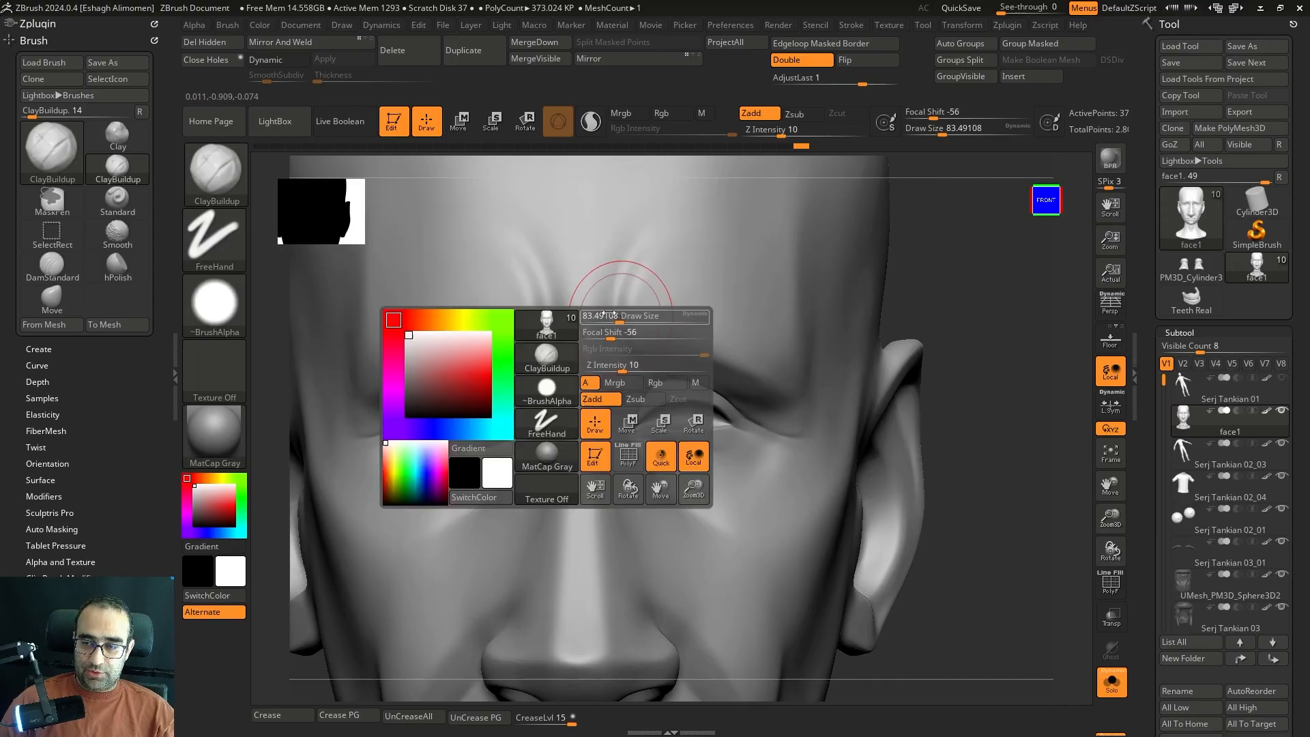
pyautogui.moveTo(622, 317); pyautogui.dragTo(615, 317)
pyautogui.keyDown('alt'); pyautogui.moveTo(1010, 293); pyautogui.dragTo(996, 335); pyautogui.keyUp('alt')
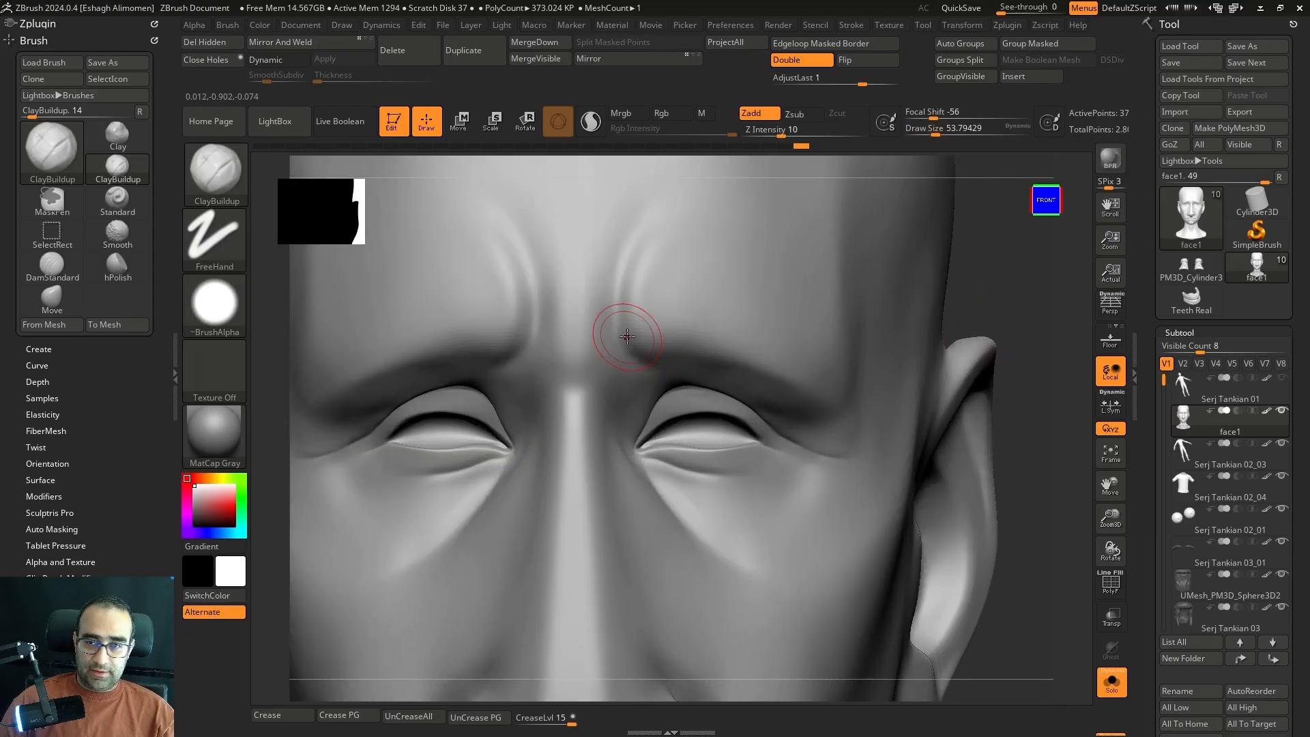
pyautogui.moveTo(595, 337)
pyautogui.keyDown('alt'); pyautogui.mouseDown(button='right')
pyautogui.moveTo(650, 396)
pyautogui.moveTo(608, 408)
pyautogui.mouseUp(button='right'); pyautogui.keyUp('alt')
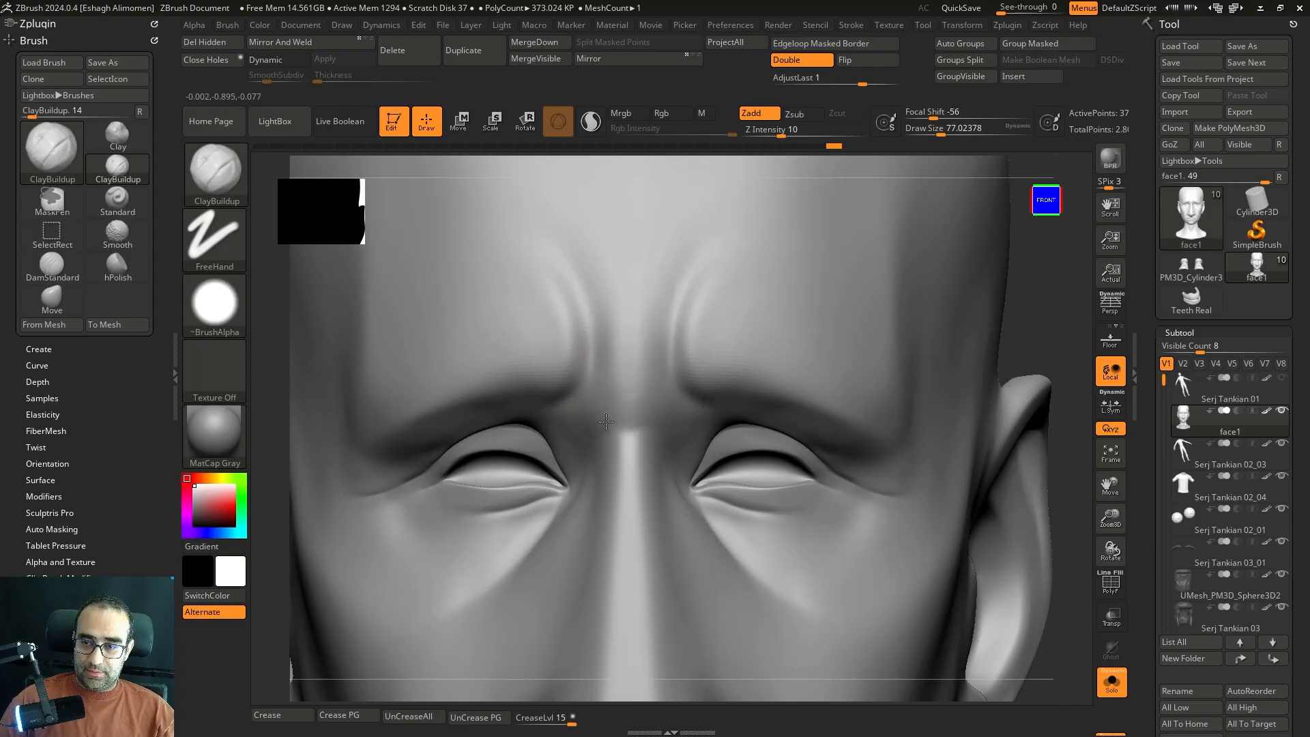
pyautogui.keyDown('alt'); pyautogui.moveTo(651, 425); pyautogui.dragTo(649, 376, button='right'); pyautogui.keyUp('alt')
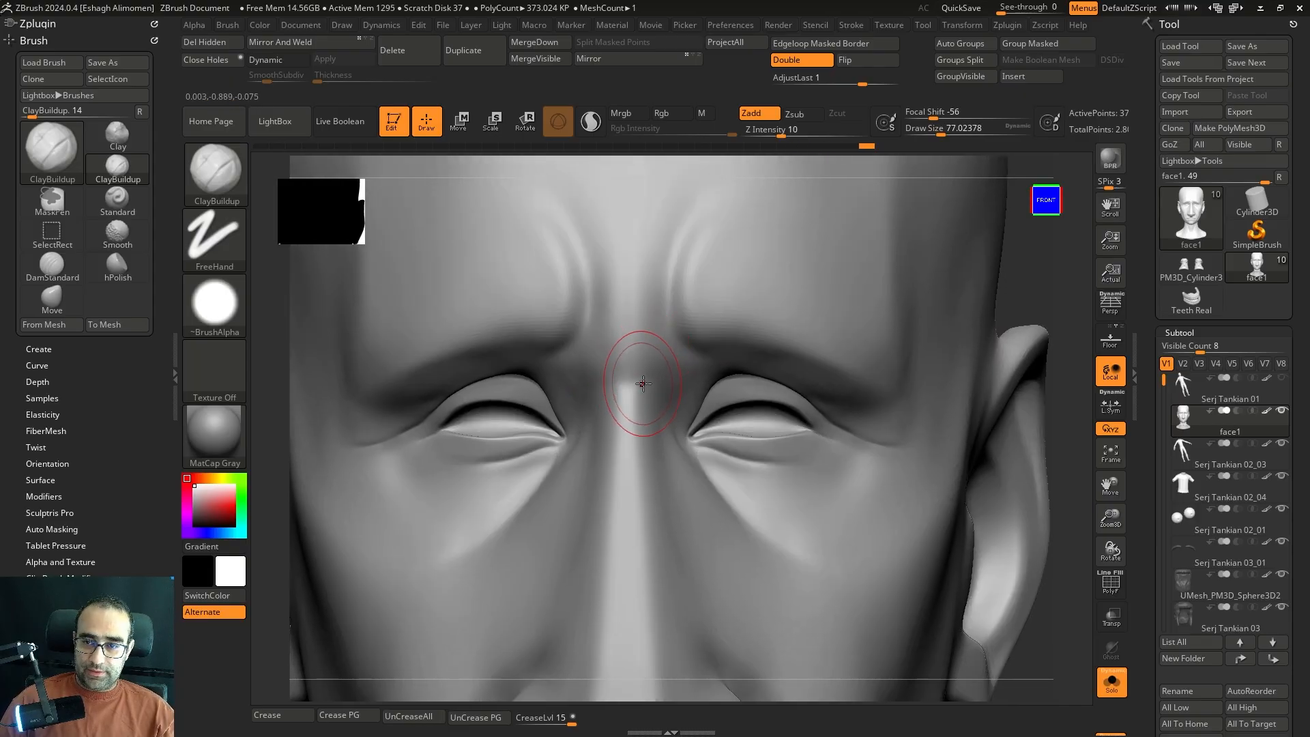
# - Undo the last two strokes and smooth the transition between the brows and the top of the nose bridge
pyautogui.hotkey('ctrl', 'z')
pyautogui.hotkey('ctrl', 'z')
pyautogui.moveTo(621, 370)
pyautogui.keyDown('shift'); pyautogui.mouseDown()
pyautogui.moveTo(599, 380)
pyautogui.moveTo(629, 397)
pyautogui.mouseUp(); pyautogui.keyUp('shift')
pyautogui.moveTo(650, 358)
pyautogui.keyDown('alt'); pyautogui.mouseDown(button='right')
pyautogui.moveTo(640, 470)
pyautogui.moveTo(632, 345)
pyautogui.moveTo(631, 392)
pyautogui.moveTo(614, 386)
pyautogui.mouseUp(button='right'); pyautogui.keyUp('alt')
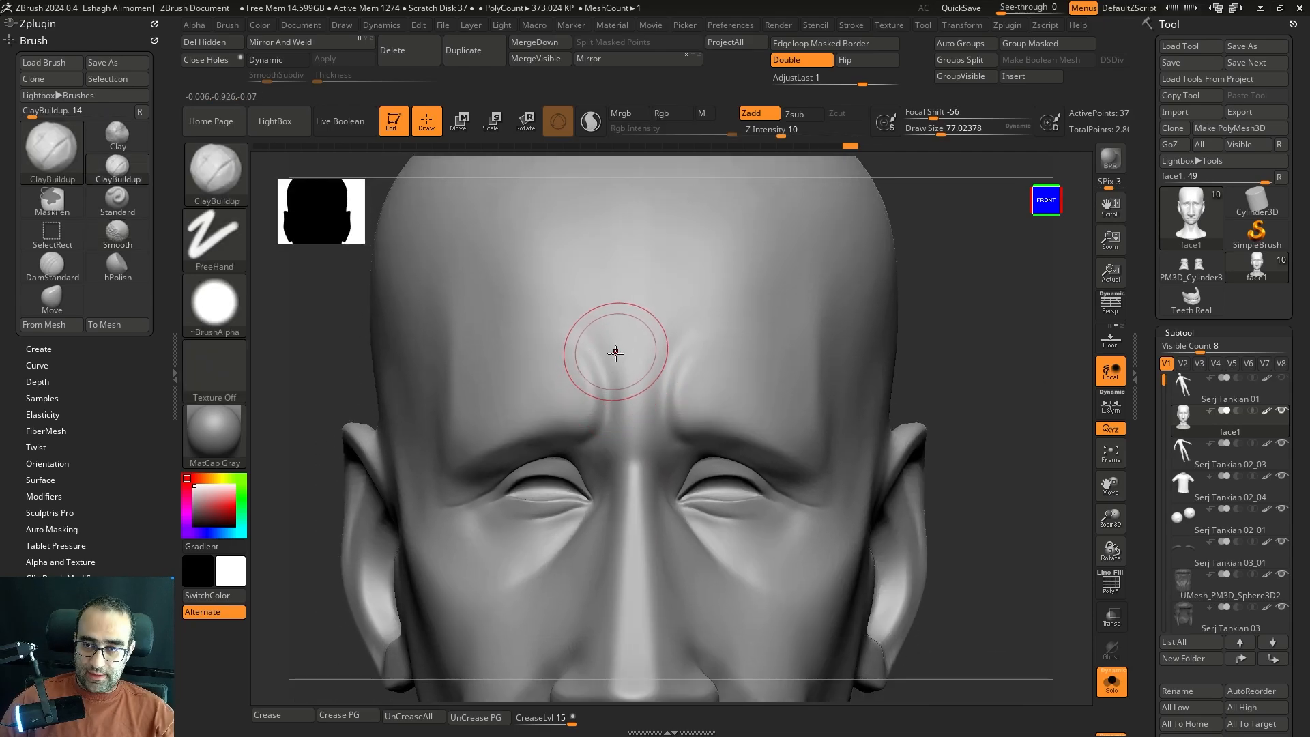
# - Carve a central vertical furrow above the frown creases with DamStandard at a draw size of about 104 and show all subtools again
pyautogui.press('b')
pyautogui.press('d')
pyautogui.press('s')
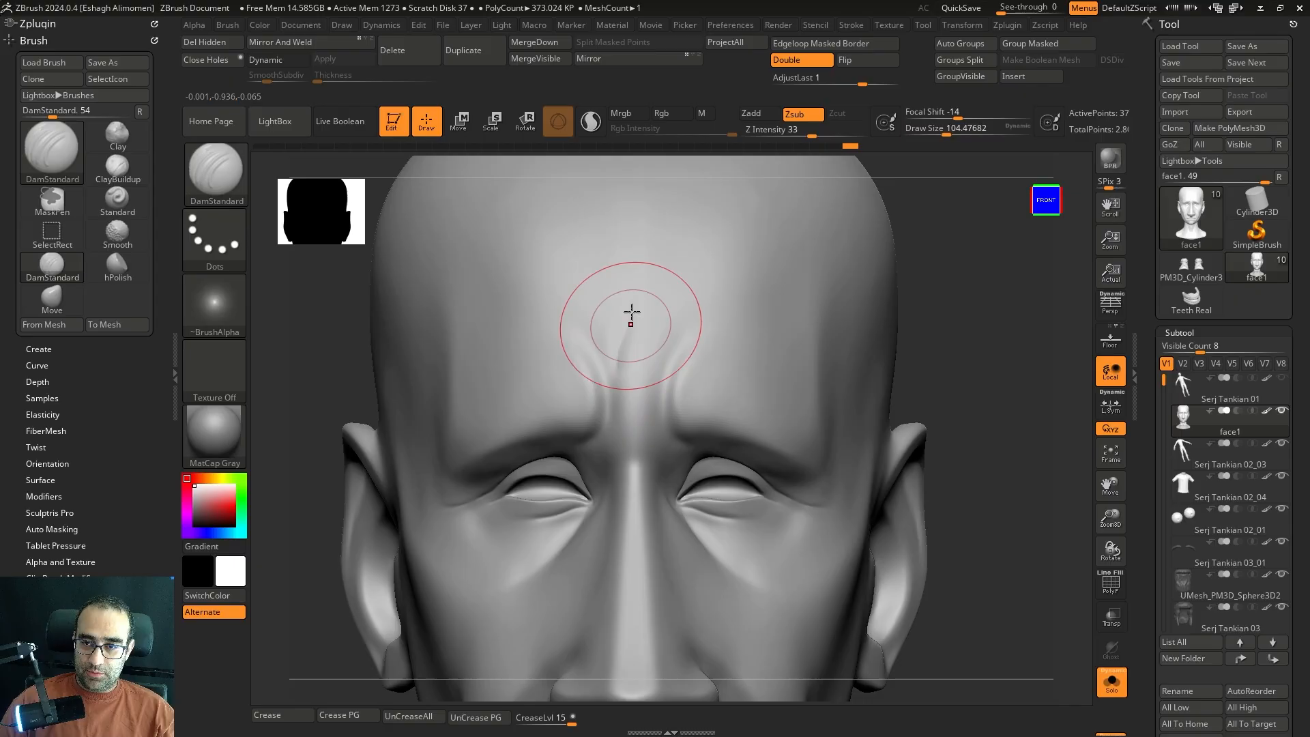
pyautogui.moveTo(632, 326); pyautogui.dragTo(640, 269)
pyautogui.keyDown('ctrl'); pyautogui.moveTo(938, 232); pyautogui.dragTo(955, 286, button='right'); pyautogui.keyUp('ctrl')
pyautogui.click(951, 292)
pyautogui.moveTo(925, 341)
pyautogui.mouseDown(button='right')
pyautogui.moveTo(920, 352)
pyautogui.moveTo(877, 315)
pyautogui.mouseUp(button='right')
pyautogui.keyDown('ctrl'); pyautogui.moveTo(877, 315); pyautogui.dragTo(867, 290, button='right'); pyautogui.keyUp('ctrl')
pyautogui.moveTo(755, 290); pyautogui.dragTo(812, 300, button='right')
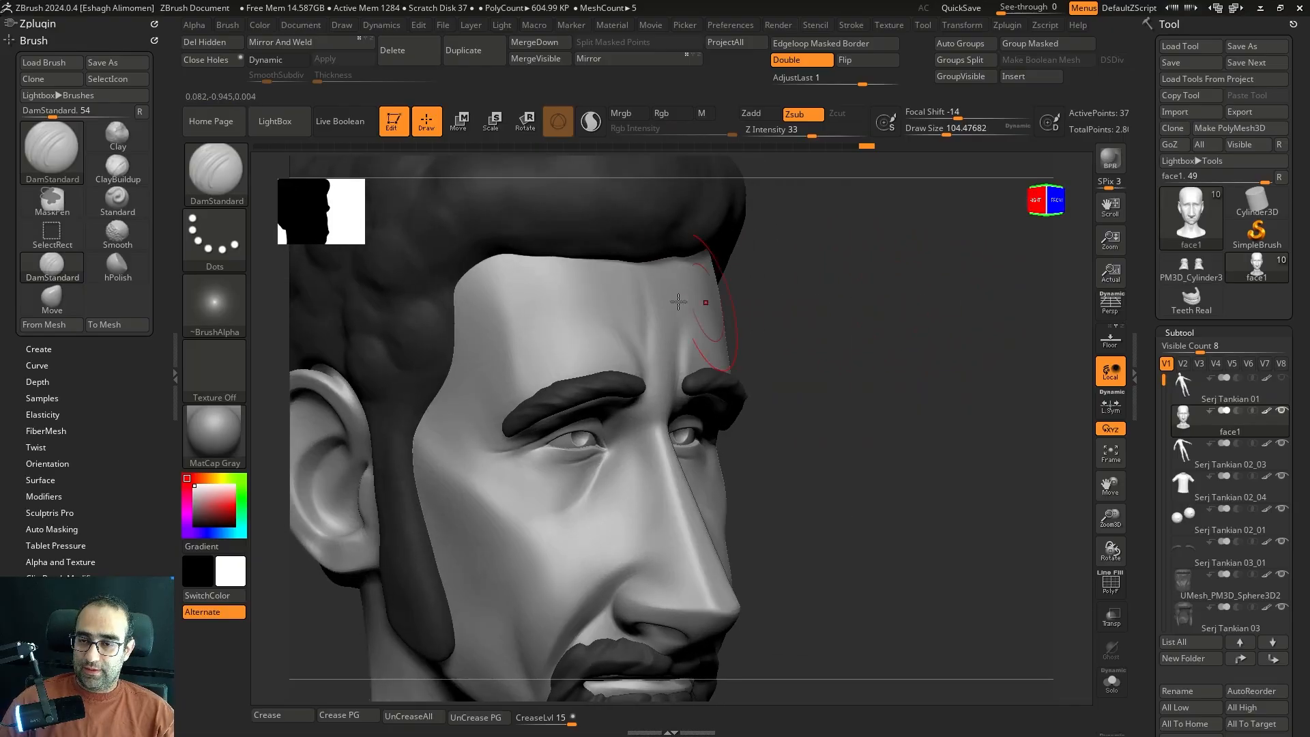
# - Smooth the forehead creases and the forehead's side plane, reducing the draw size to about 65
pyautogui.keyDown('shift'); pyautogui.moveTo(645, 301); pyautogui.dragTo(631, 282); pyautogui.keyUp('shift')
pyautogui.keyDown('shift'); pyautogui.moveTo(915, 303); pyautogui.dragTo(880, 321, button='right'); pyautogui.keyUp('shift')
pyautogui.moveTo(942, 341)
pyautogui.keyDown('ctrl'); pyautogui.mouseDown(button='right')
pyautogui.moveTo(948, 354)
pyautogui.moveTo(904, 355)
pyautogui.mouseUp(button='right'); pyautogui.keyUp('ctrl')
pyautogui.keyDown('shift'); pyautogui.moveTo(631, 336); pyautogui.dragTo(619, 341); pyautogui.keyUp('shift')
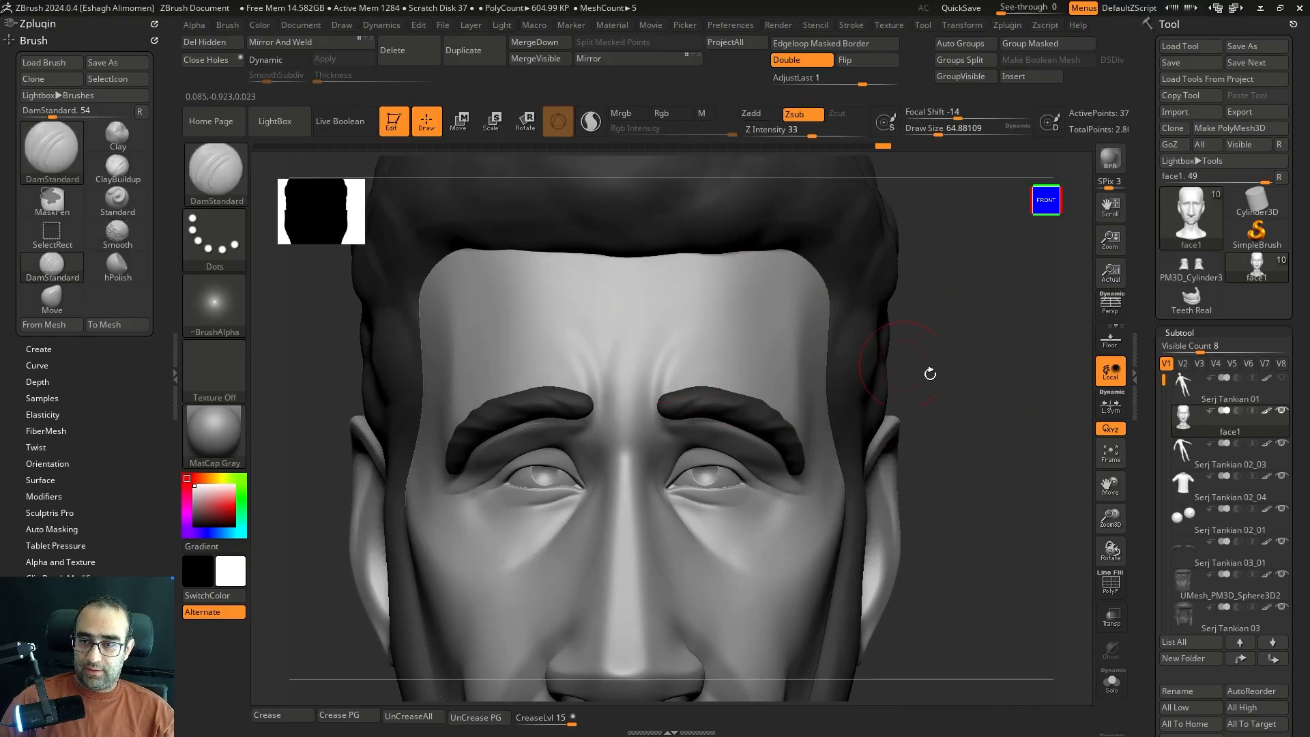
pyautogui.keyDown('ctrl'); pyautogui.moveTo(930, 371); pyautogui.dragTo(904, 344, button='right'); pyautogui.keyUp('ctrl')
pyautogui.moveTo(904, 345)
pyautogui.mouseDown(button='right')
pyautogui.moveTo(932, 372)
pyautogui.moveTo(881, 369)
pyautogui.moveTo(963, 337)
pyautogui.mouseUp(button='right')
pyautogui.keyDown('ctrl'); pyautogui.moveTo(962, 338); pyautogui.dragTo(929, 367, button='right'); pyautogui.keyUp('ctrl')
pyautogui.keyDown('shift'); pyautogui.moveTo(498, 274); pyautogui.dragTo(479, 329); pyautogui.keyUp('shift')
pyautogui.moveTo(951, 365)
pyautogui.keyDown('shift'); pyautogui.mouseDown(button='right')
pyautogui.moveTo(928, 380)
pyautogui.moveTo(939, 330)
pyautogui.mouseUp(button='right'); pyautogui.keyUp('shift')
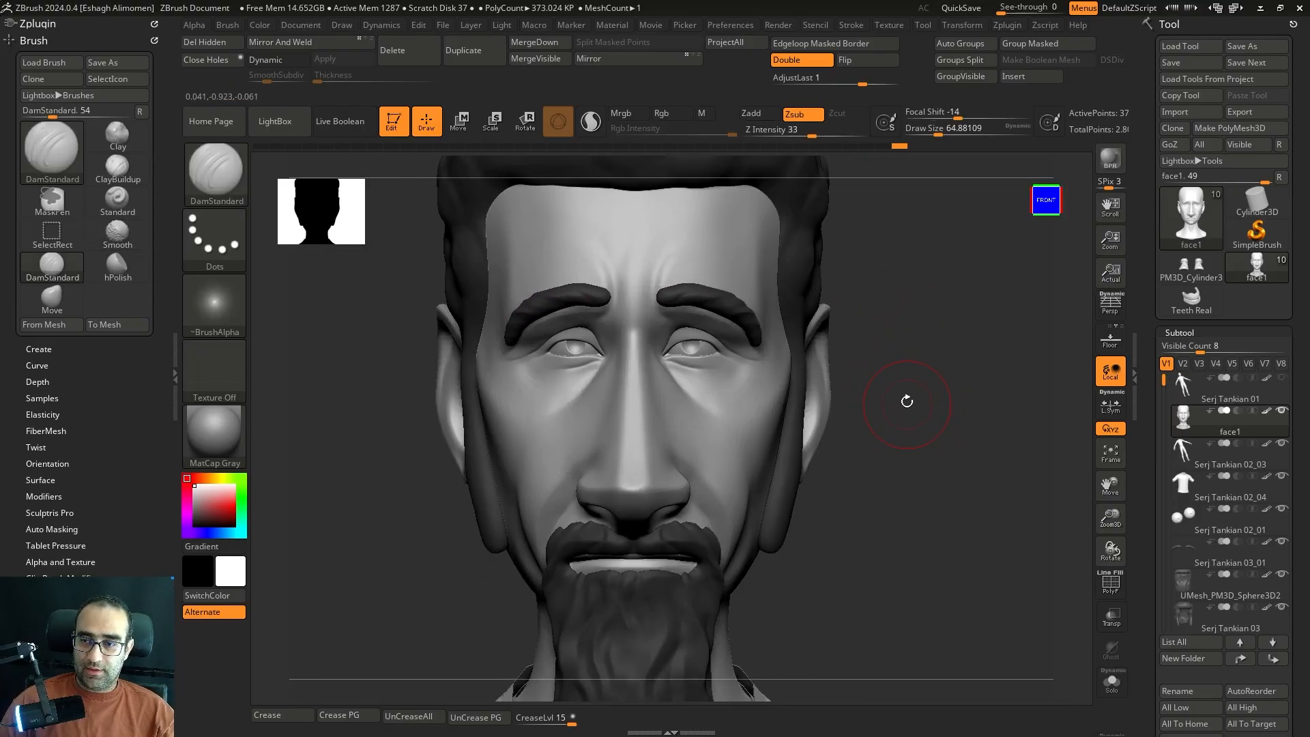
# - Select the eyebrows subtool Serj Tankian 03_01 and convert it to a DynaMesh at resolution 3184
pyautogui.moveTo(898, 380)
pyautogui.mouseDown(button='right')
pyautogui.moveTo(921, 380)
pyautogui.moveTo(908, 375)
pyautogui.moveTo(901, 459)
pyautogui.moveTo(892, 383)
pyautogui.mouseUp(button='right')
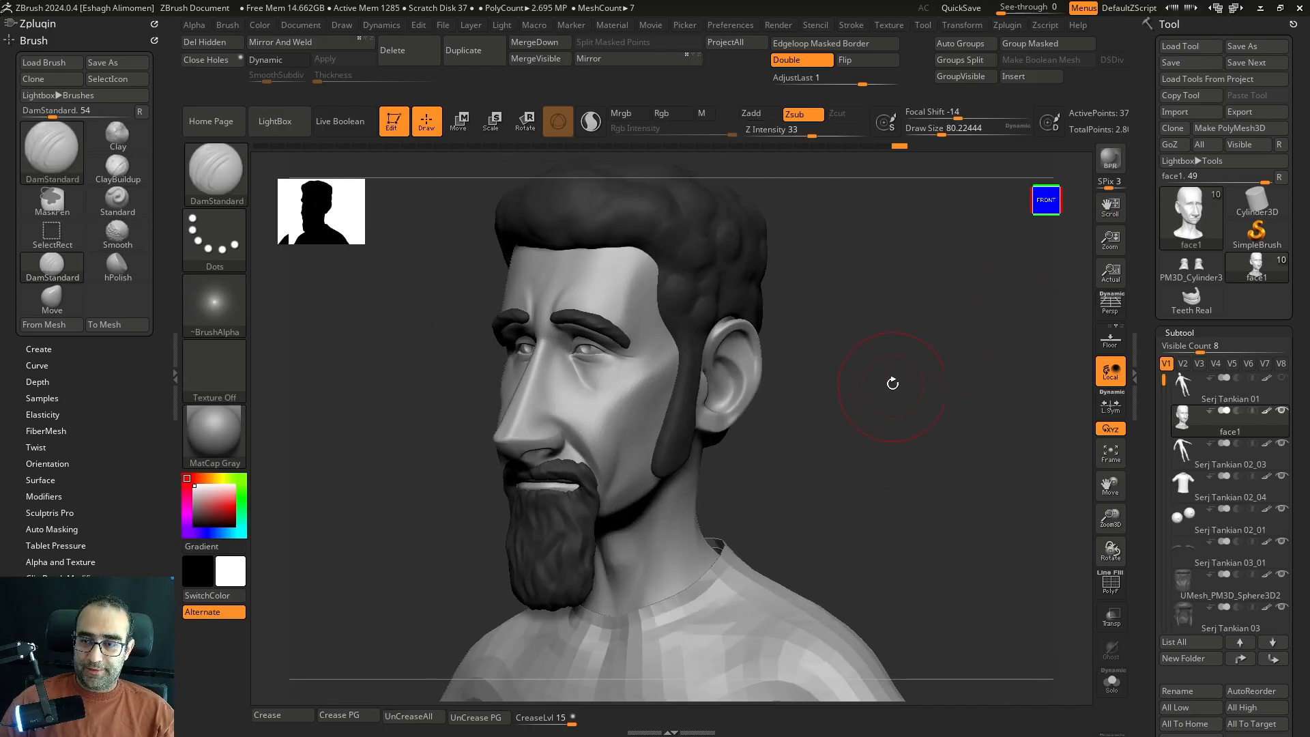
pyautogui.keyDown('alt'); pyautogui.moveTo(893, 308); pyautogui.dragTo(880, 341, button='right'); pyautogui.keyUp('alt')
pyautogui.keyDown('alt'); pyautogui.click(659, 372); pyautogui.keyUp('alt')
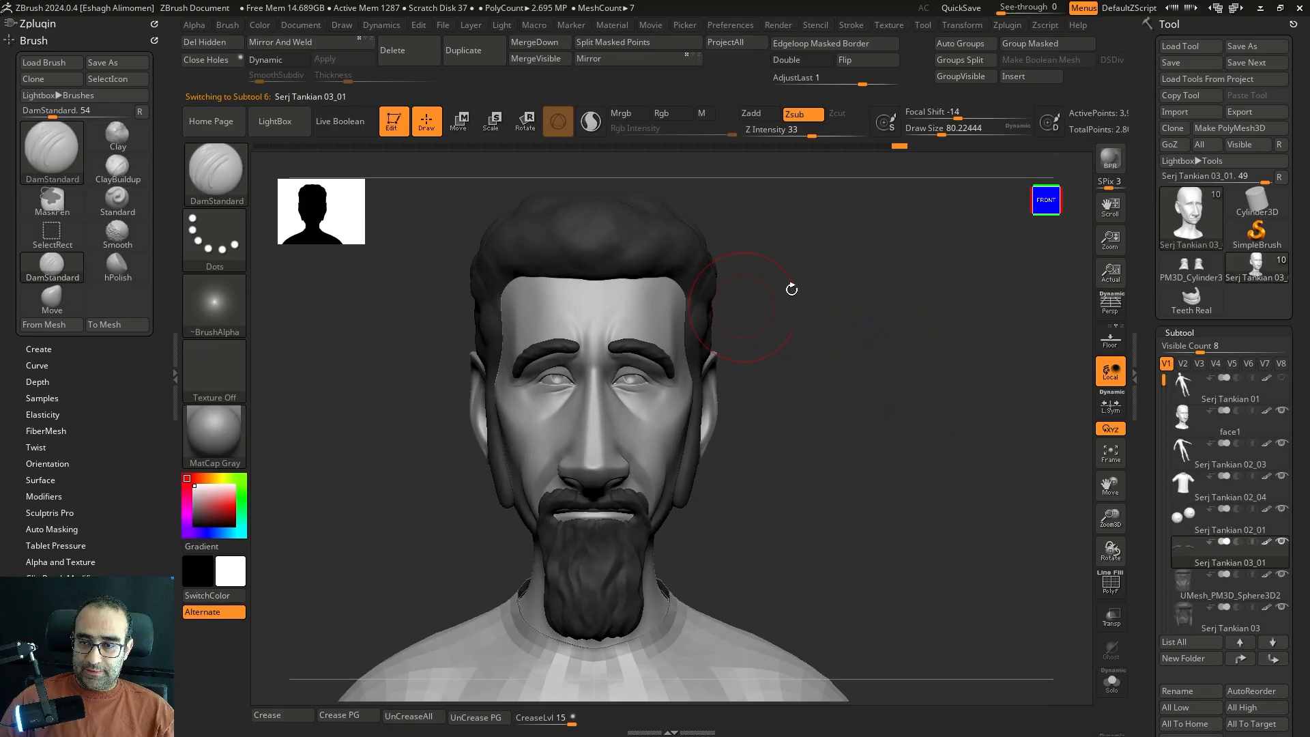
pyautogui.keyDown('ctrl'); pyautogui.moveTo(790, 287); pyautogui.dragTo(785, 211, button='right'); pyautogui.keyUp('ctrl')
pyautogui.keyDown('alt'); pyautogui.moveTo(687, 389); pyautogui.dragTo(743, 381, button='right'); pyautogui.keyUp('alt')
pyautogui.click(1189, 332)
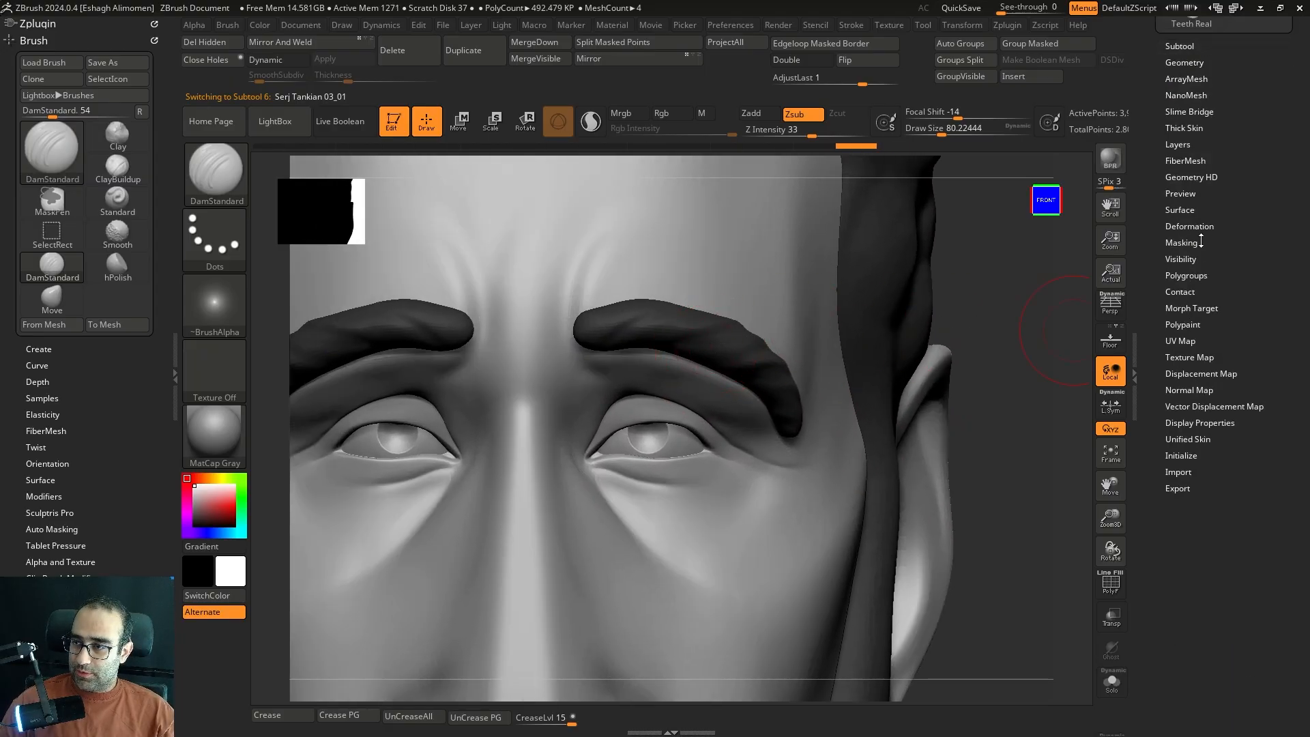
pyautogui.click(1192, 62)
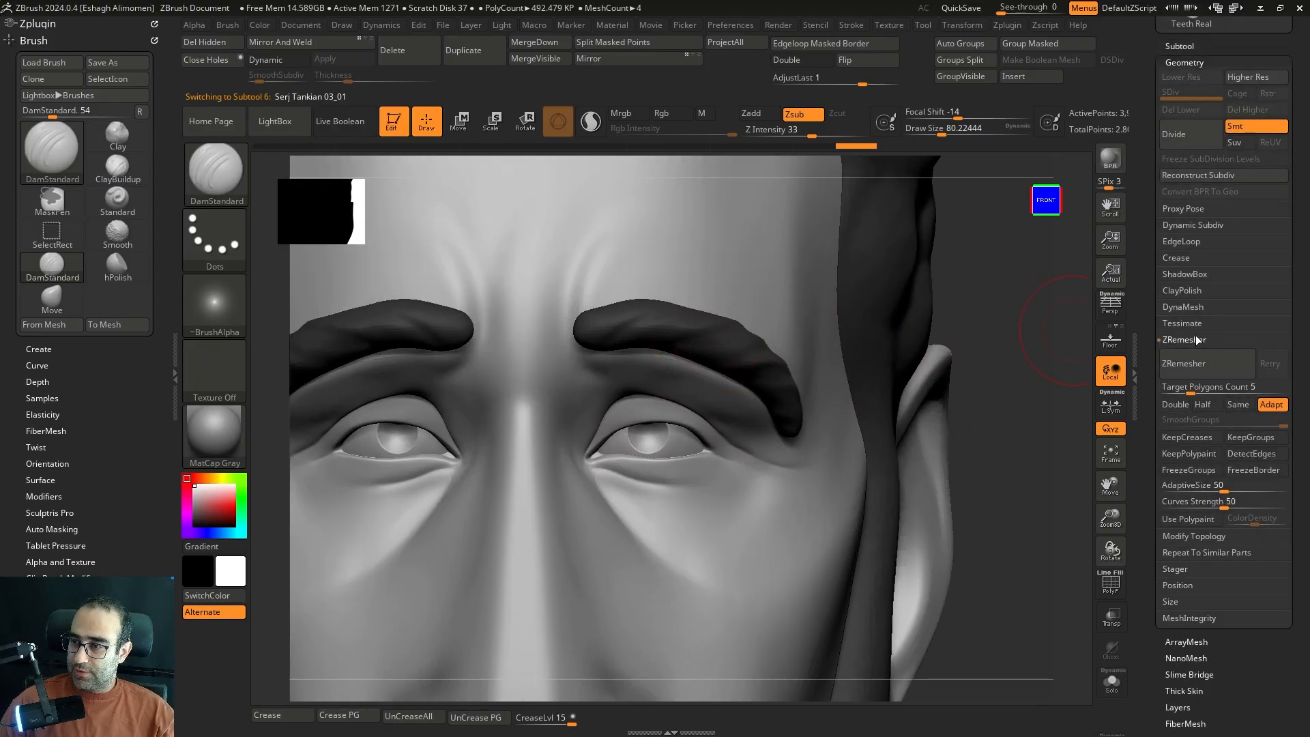
pyautogui.click(1199, 313)
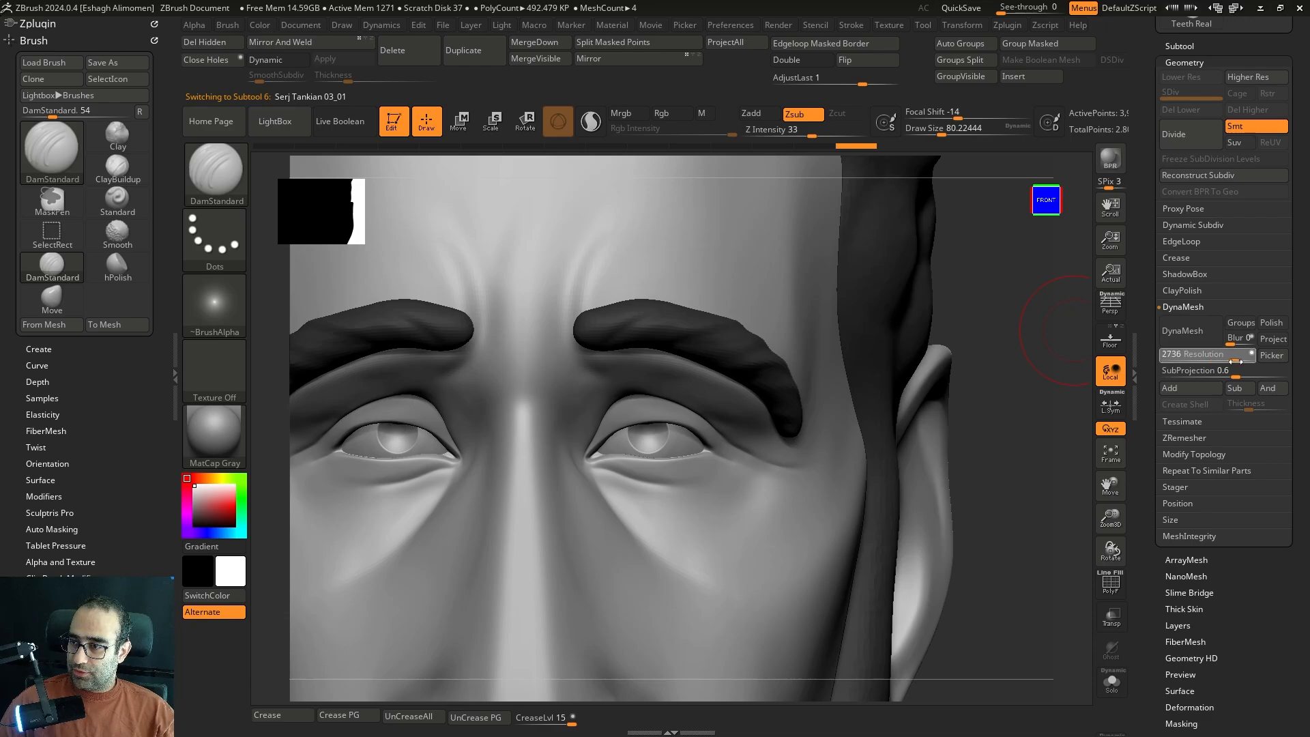
pyautogui.click(1195, 341)
pyautogui.press('shift')
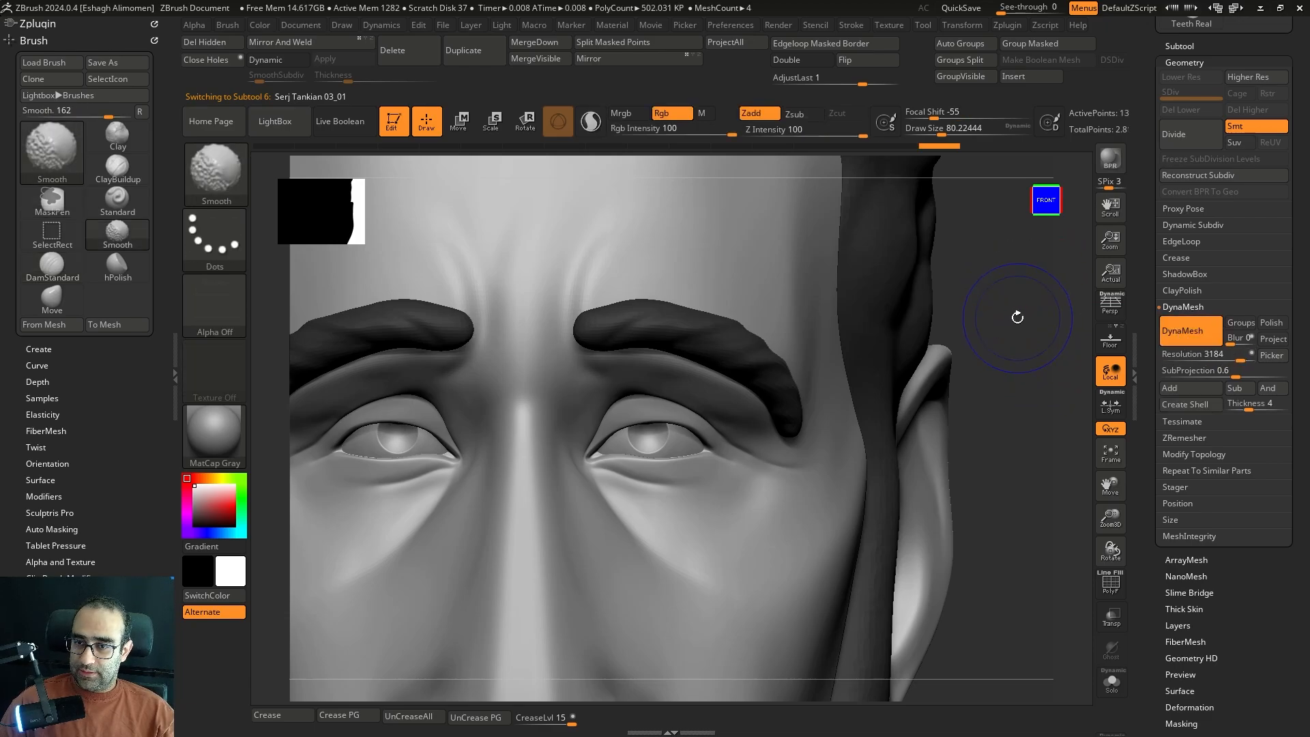
# - Set the eyebrows' DynaMesh resolution to 4096 and toggle DynaMesh off and on again
pyautogui.moveTo(1241, 359); pyautogui.dragTo(1252, 357)
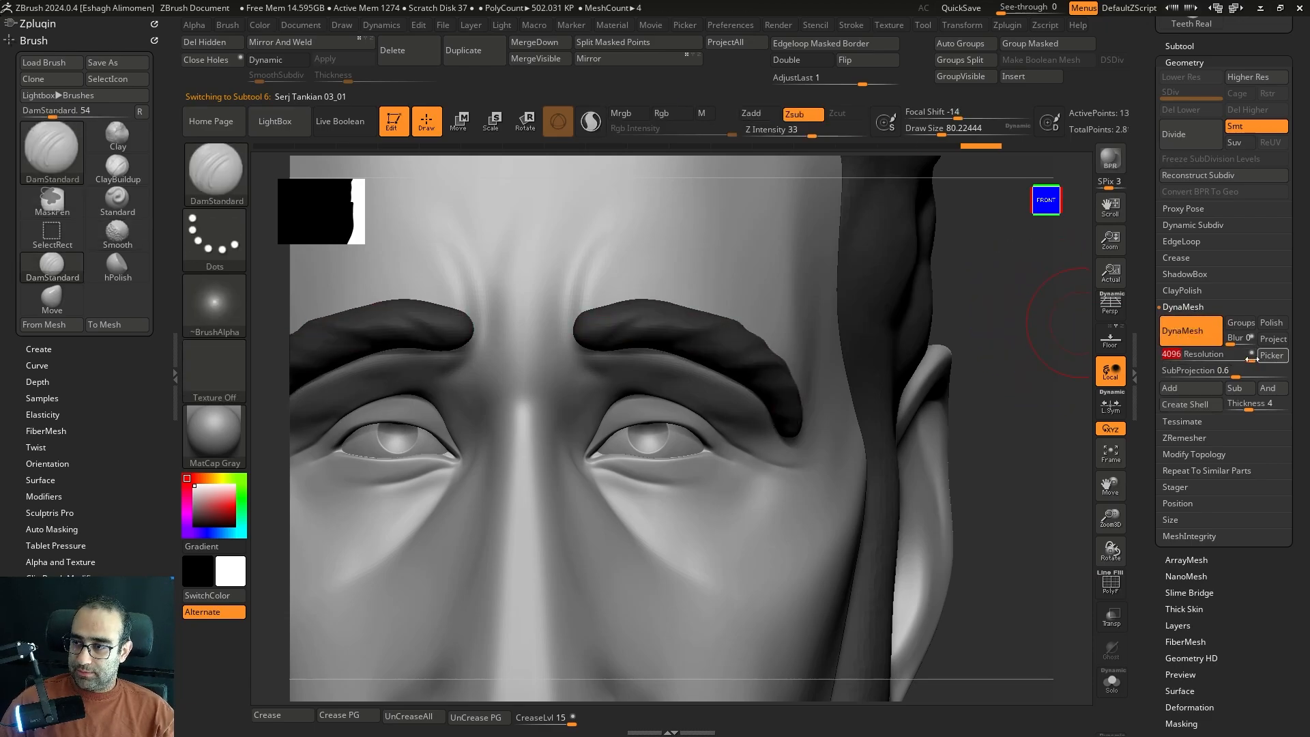
pyautogui.click(1185, 336)
pyautogui.click(1190, 336)
pyautogui.press('shift')
pyautogui.moveTo(989, 319); pyautogui.dragTo(1010, 284)
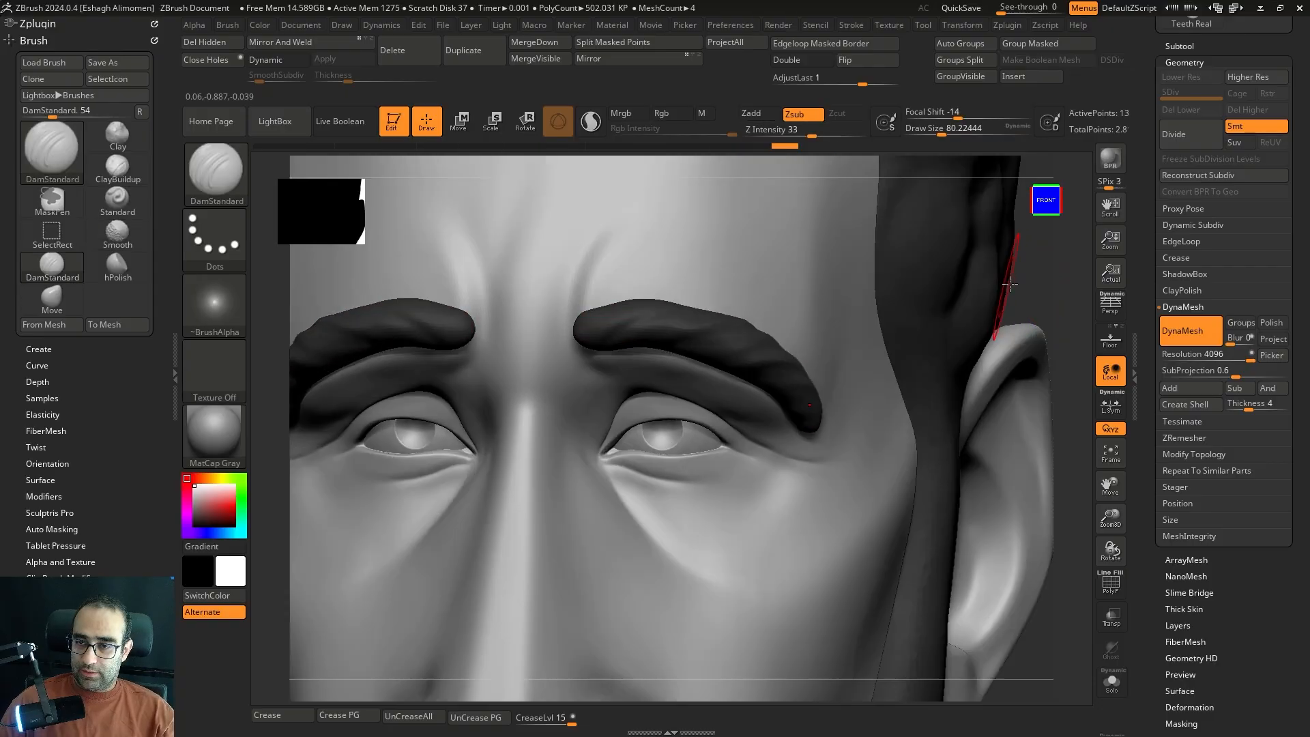
# - Reduce the draw size to about 71, isolate the eyebrows and remesh them at the new DynaMesh resolution
pyautogui.keyDown('ctrl'); pyautogui.moveTo(765, 324); pyautogui.dragTo(759, 418, button='right'); pyautogui.keyUp('ctrl')
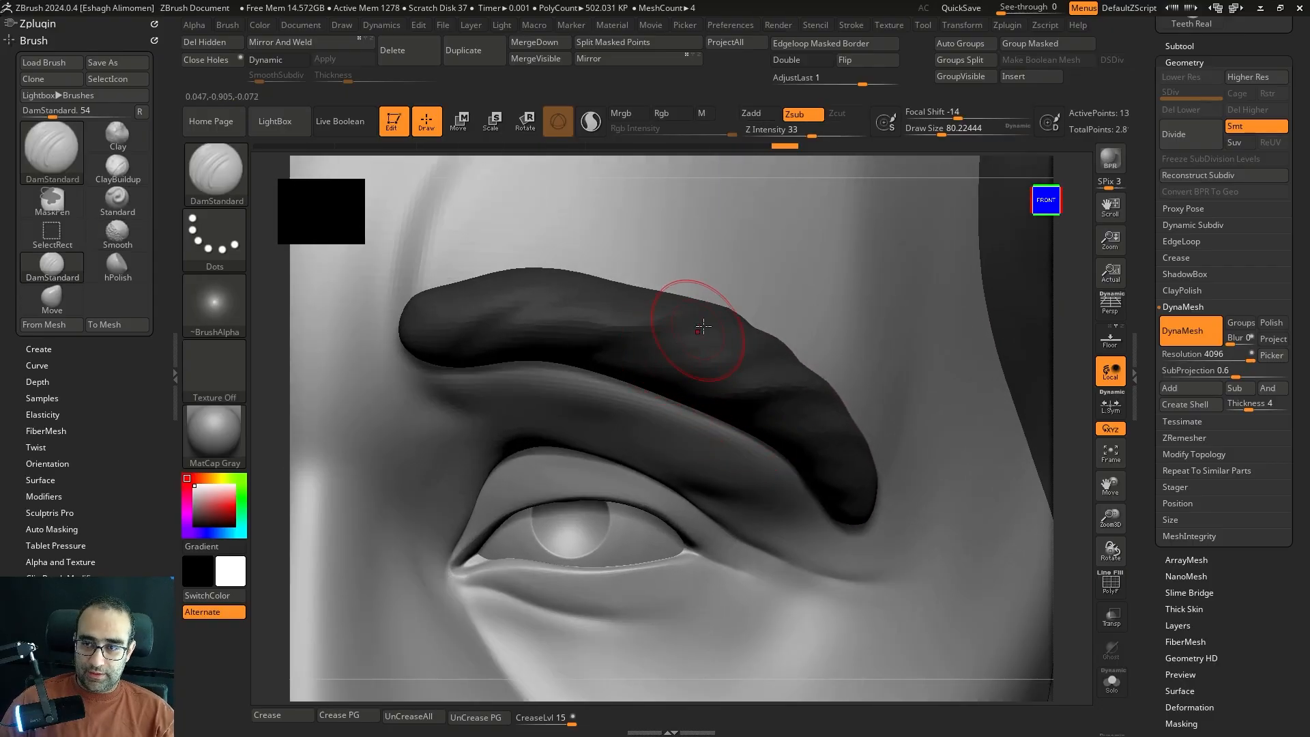
pyautogui.keyDown('ctrl'); pyautogui.moveTo(678, 365); pyautogui.dragTo(677, 338, button='right'); pyautogui.keyUp('ctrl')
pyautogui.press('s')
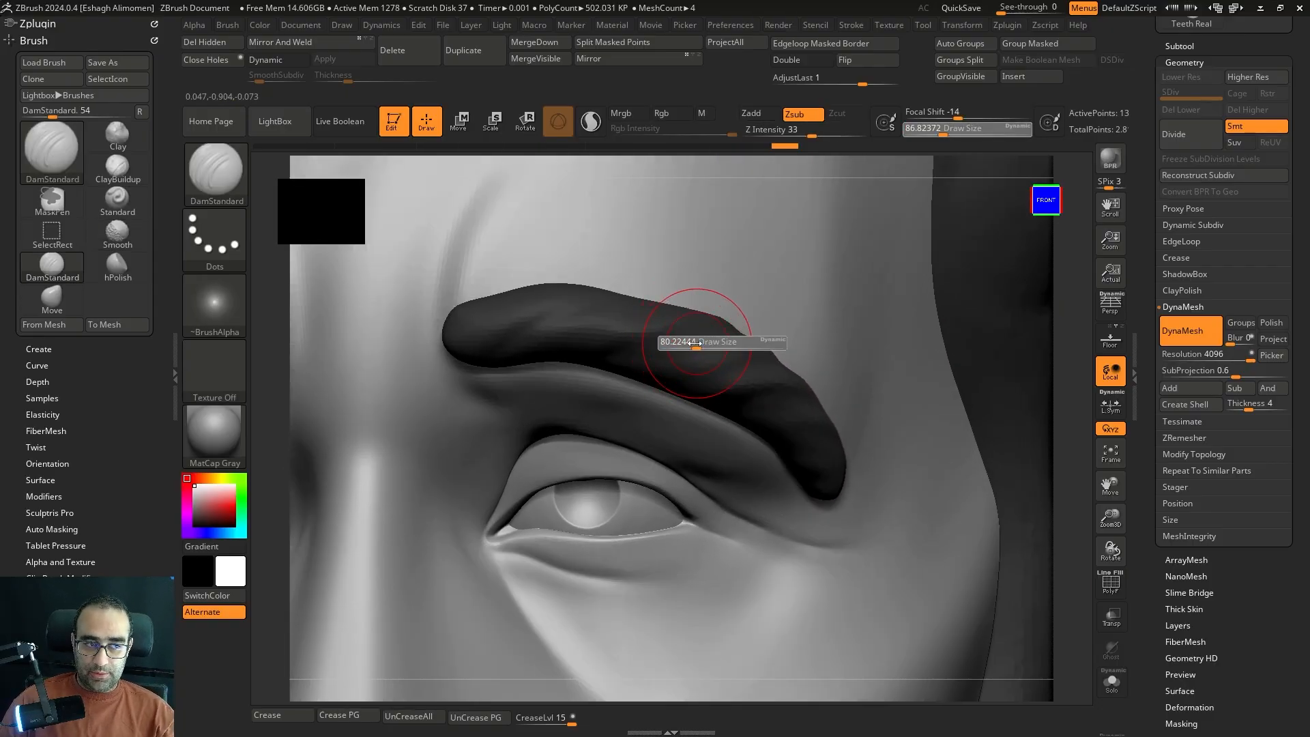
pyautogui.moveTo(695, 344); pyautogui.dragTo(686, 344)
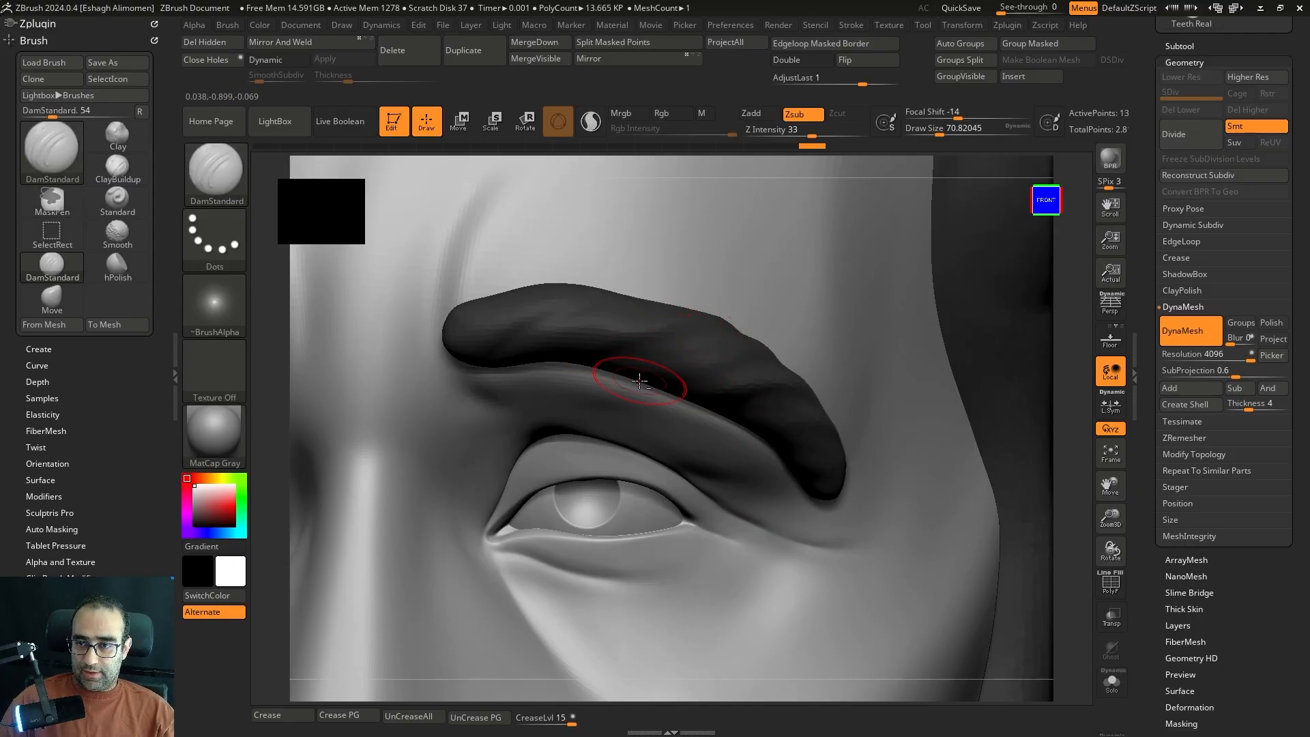
pyautogui.keyDown('ctrl'); pyautogui.moveTo(634, 359); pyautogui.dragTo(625, 367, button='right'); pyautogui.keyUp('ctrl')
pyautogui.hotkey('shift', 's')
pyautogui.keyDown('ctrl'); pyautogui.moveTo(924, 325); pyautogui.dragTo(955, 422); pyautogui.keyUp('ctrl')
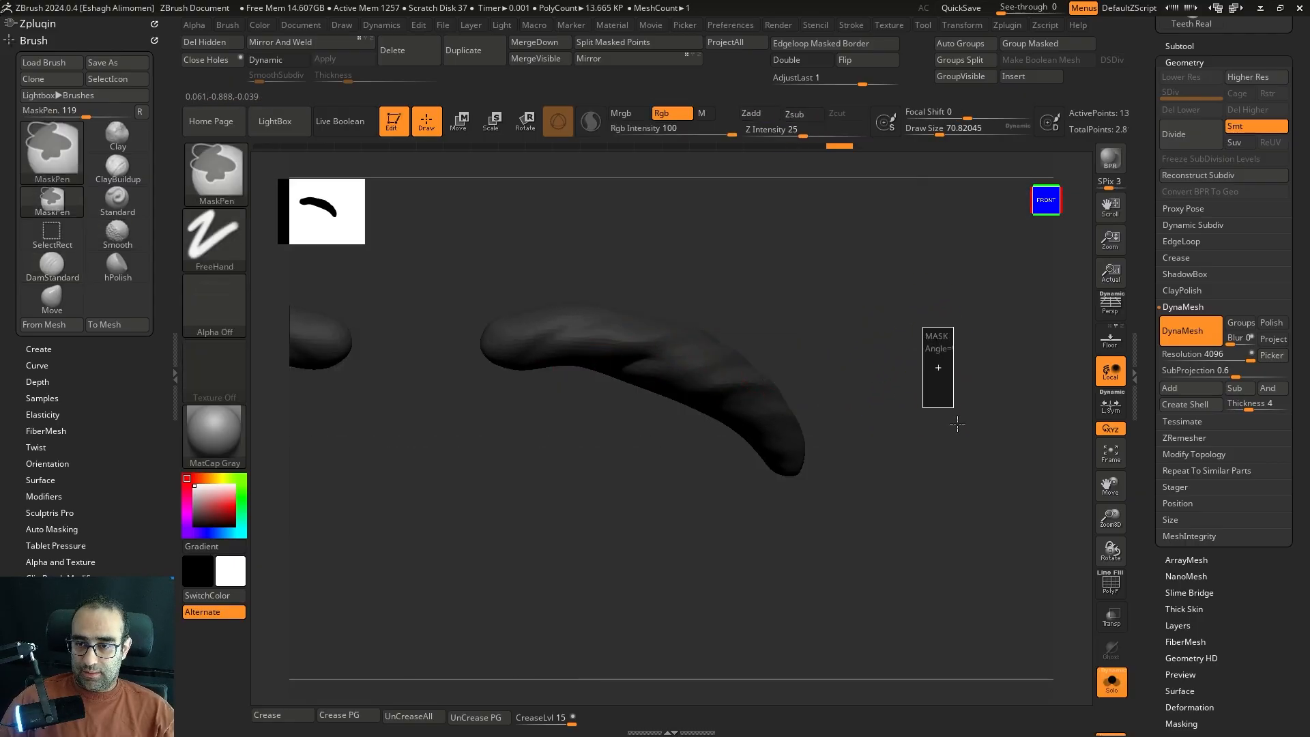
pyautogui.hotkey('shift', 'f')
pyautogui.hotkey('shift', 'f')
# - Choose DamStandard, turn off DynaMesh for the eyebrows, divide them to subdivision level 2 and show all subtools again
pyautogui.press('b')
pyautogui.press('d')
pyautogui.press('s')
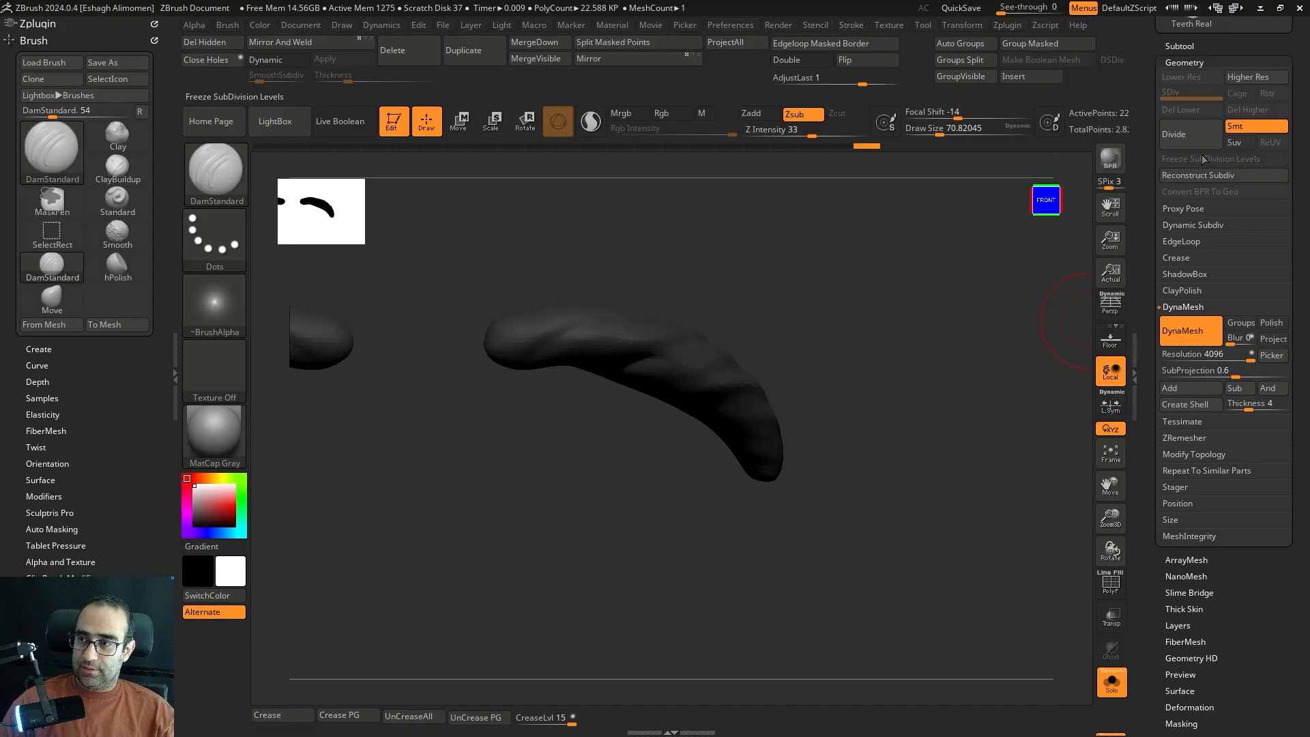
pyautogui.click(1187, 320)
pyautogui.click(1175, 135)
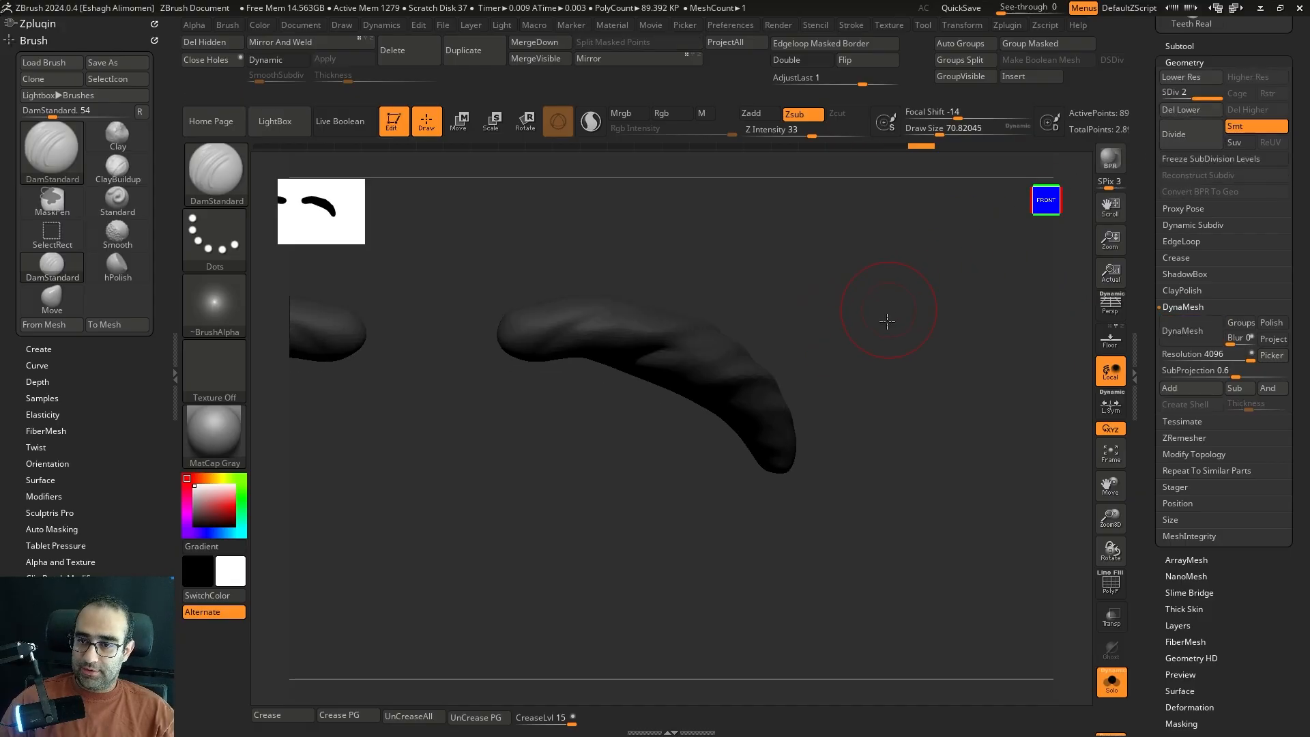
pyautogui.moveTo(926, 296); pyautogui.dragTo(908, 359)
pyautogui.hotkey('shift', 's')
pyautogui.moveTo(1014, 313)
pyautogui.mouseDown()
pyautogui.moveTo(730, 337)
pyautogui.moveTo(731, 314)
pyautogui.mouseUp()
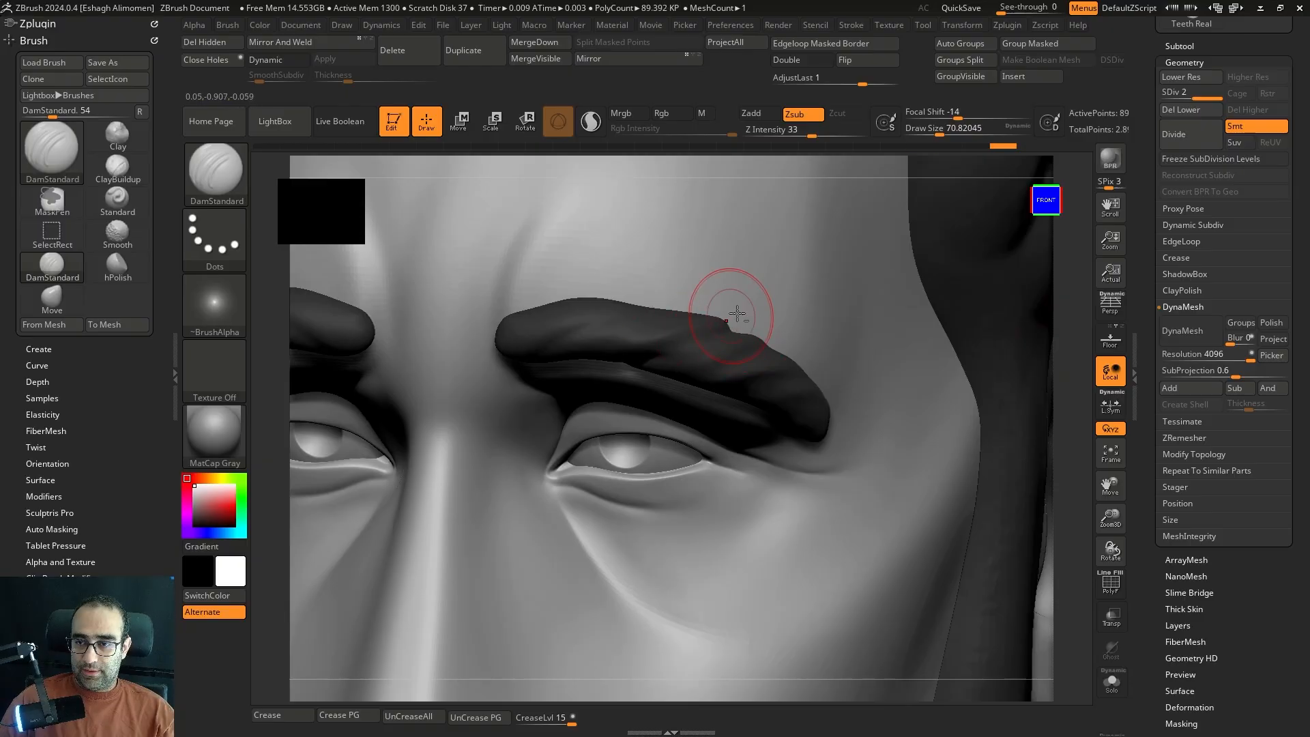
# - Carve diagonal hair-clump grooves along the eyebrows with DamStandard at a draw size of about 71
pyautogui.moveTo(634, 358); pyautogui.dragTo(629, 326, button='right')
pyautogui.press('s')
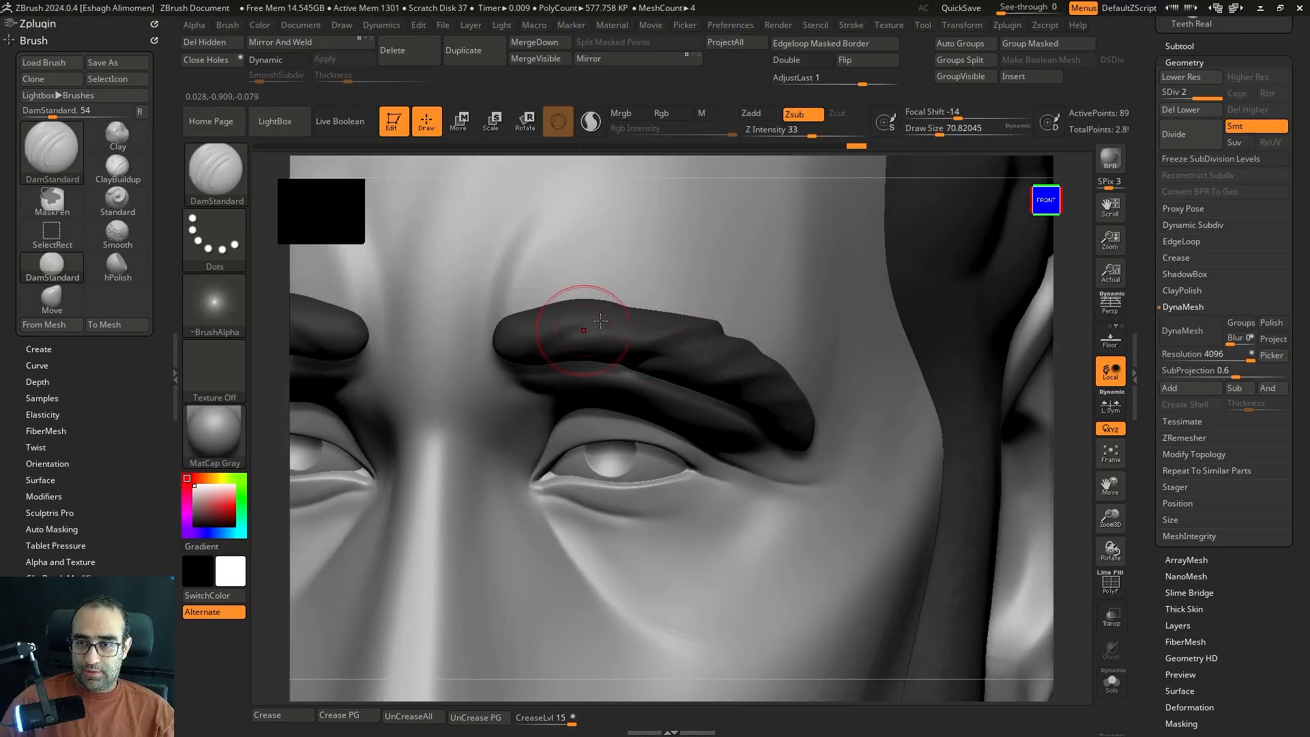
pyautogui.keyDown('ctrl'); pyautogui.moveTo(740, 389); pyautogui.dragTo(756, 415, button='right'); pyautogui.keyUp('ctrl')
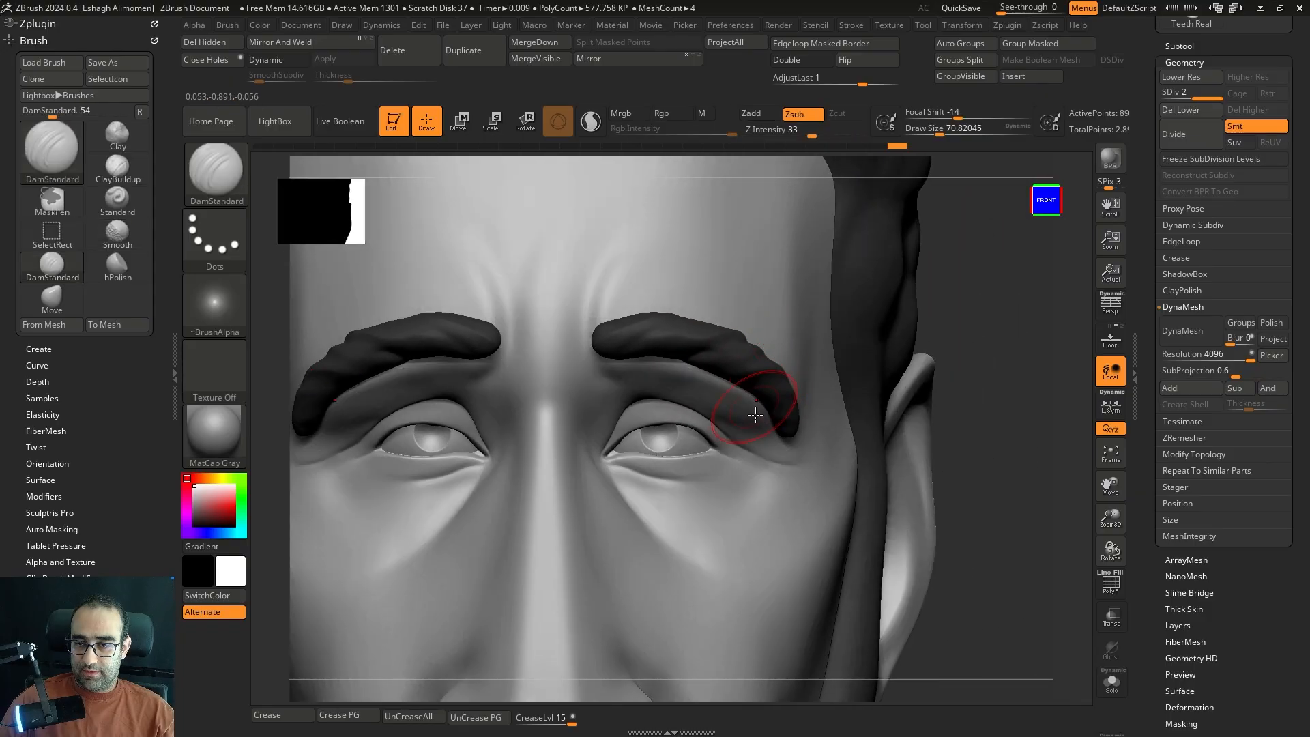
pyautogui.moveTo(1018, 346); pyautogui.dragTo(922, 352, button='right')
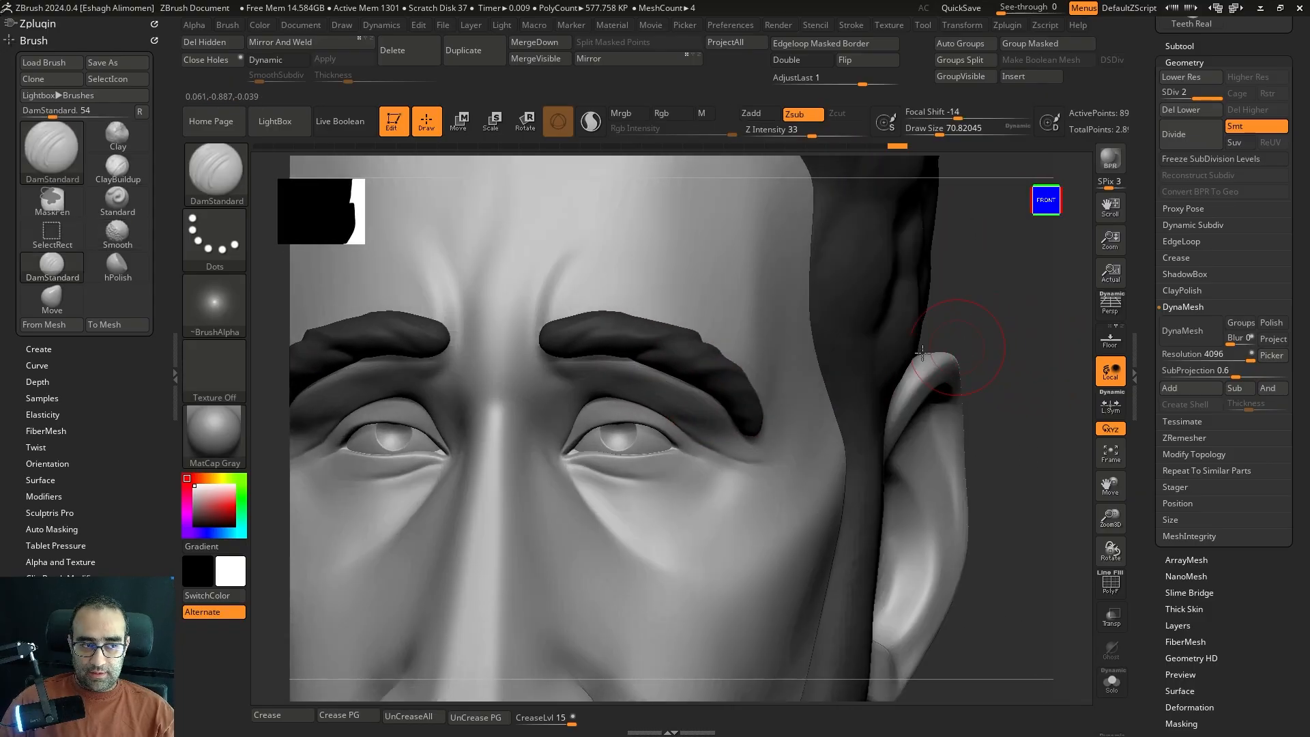
pyautogui.moveTo(778, 376); pyautogui.dragTo(864, 369, button='right')
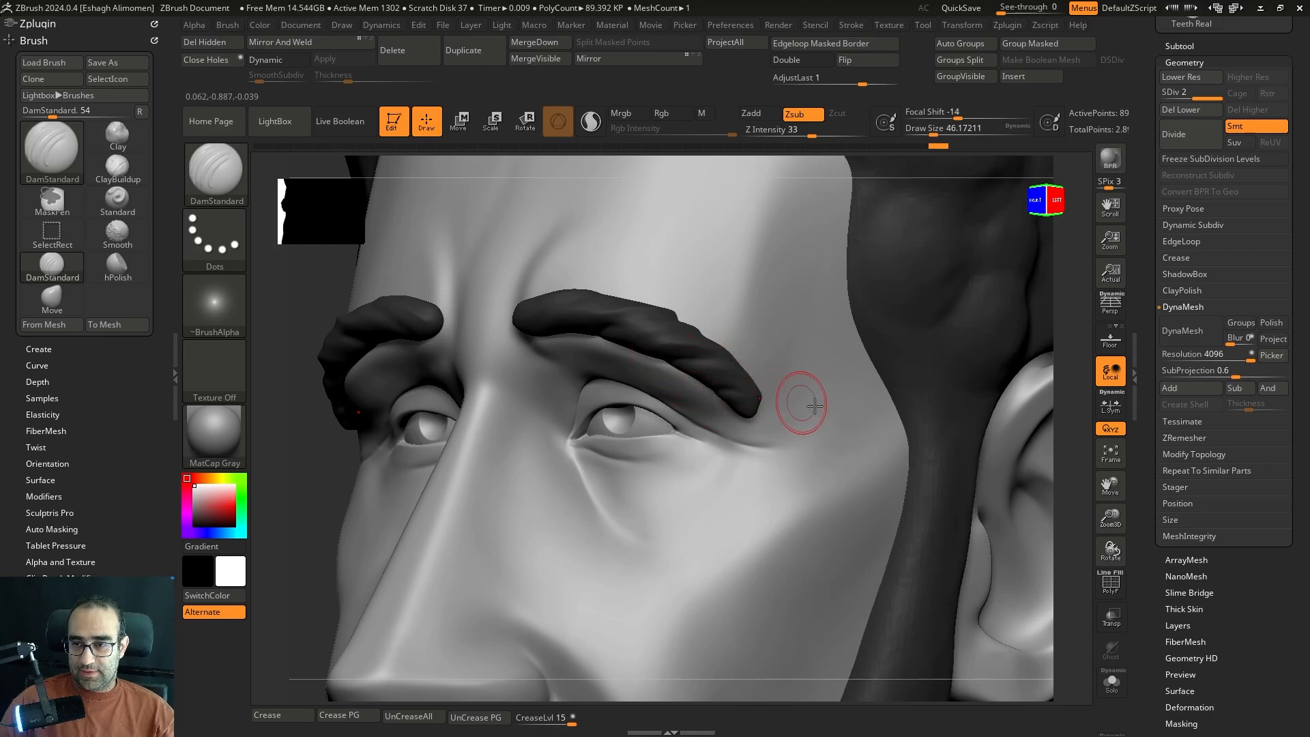
# - Deepen the hair-clump grooves toward the eyebrows' outer tails from the side and above with DamStandard at about 74, smoothing where needed
pyautogui.press('ctrl')
pyautogui.hotkey('shift', 's')
pyautogui.moveTo(730, 390)
pyautogui.mouseDown(button='right')
pyautogui.moveTo(826, 389)
pyautogui.moveTo(828, 334)
pyautogui.moveTo(713, 375)
pyautogui.mouseUp(button='right')
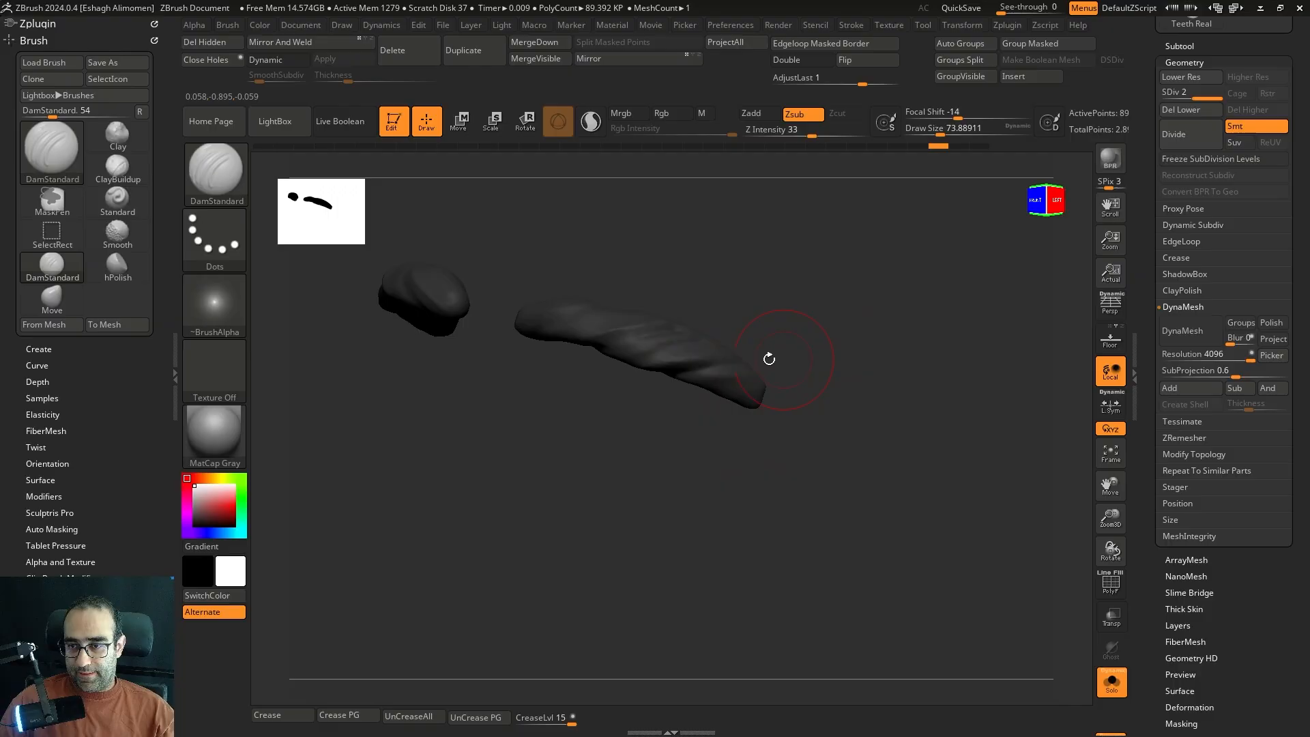
pyautogui.moveTo(793, 329); pyautogui.dragTo(973, 344, button='right')
pyautogui.hotkey('shift', 's')
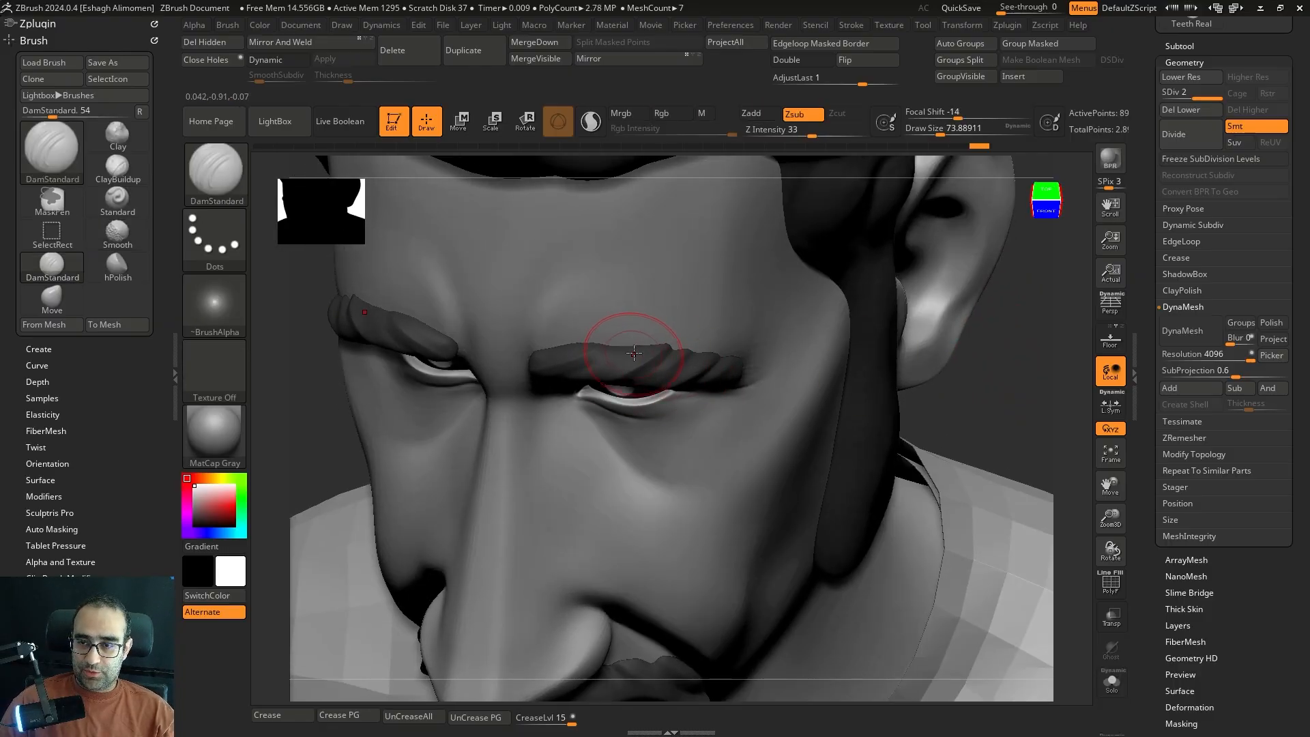
pyautogui.moveTo(624, 363); pyautogui.dragTo(579, 348, button='right')
pyautogui.moveTo(778, 357)
pyautogui.keyDown('shift'); pyautogui.mouseDown()
pyautogui.moveTo(985, 462)
pyautogui.moveTo(924, 223)
pyautogui.moveTo(892, 304)
pyautogui.moveTo(930, 377)
pyautogui.moveTo(936, 308)
pyautogui.moveTo(941, 319)
pyautogui.moveTo(881, 273)
pyautogui.moveTo(691, 404)
pyautogui.mouseUp(); pyautogui.keyUp('shift')
# - Refine the eyebrows' form with the Move and hPolish brushes and select the face1 subtool
pyautogui.press('b')
pyautogui.press('m')
pyautogui.press('v')
pyautogui.press('b')
pyautogui.press('h')
pyautogui.press('p')
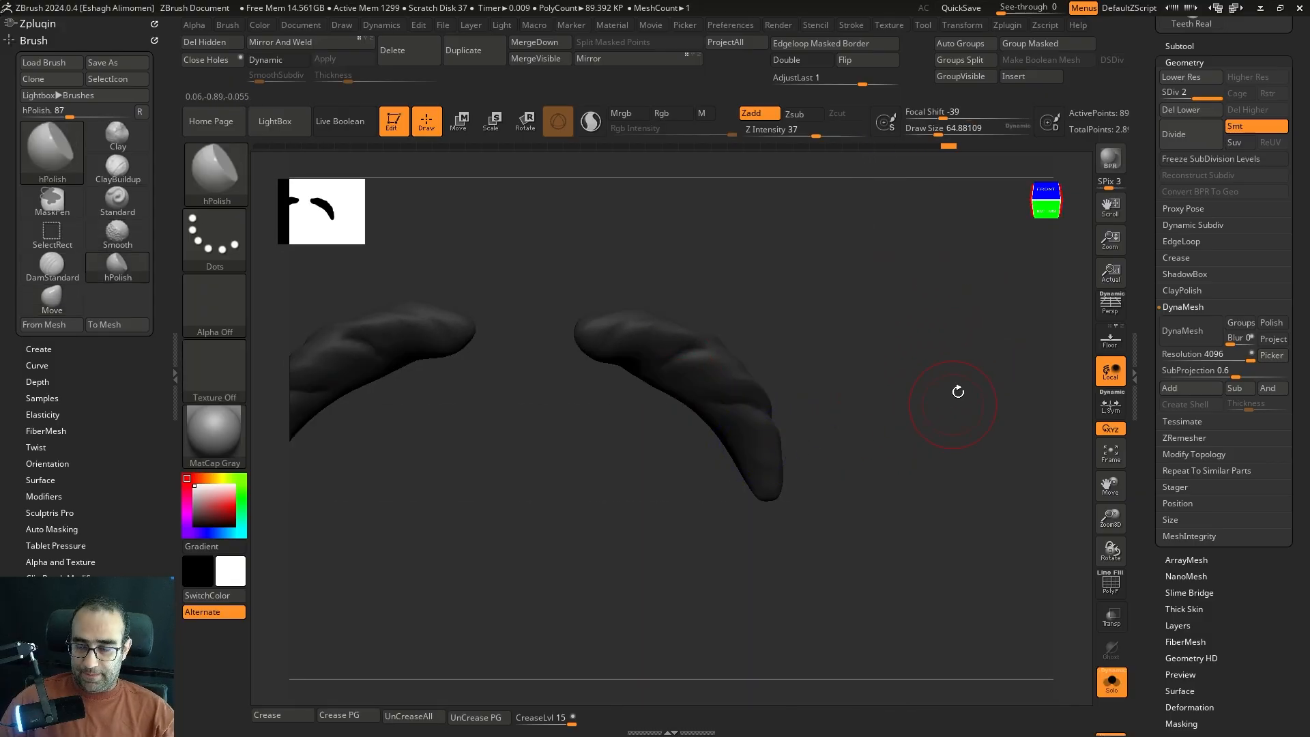
pyautogui.keyDown('alt'); pyautogui.click(715, 432); pyautogui.keyUp('alt')
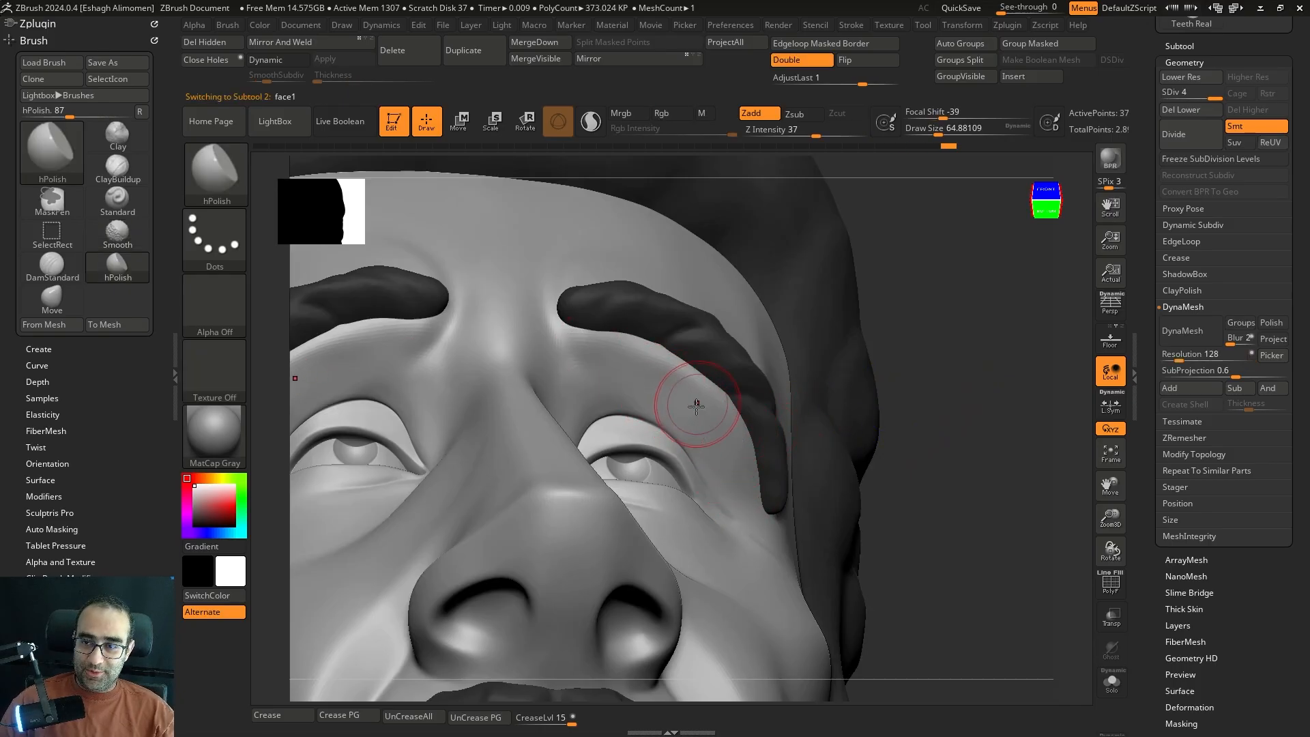
pyautogui.keyDown('shift'); pyautogui.moveTo(985, 444); pyautogui.dragTo(1073, 436); pyautogui.keyUp('shift')
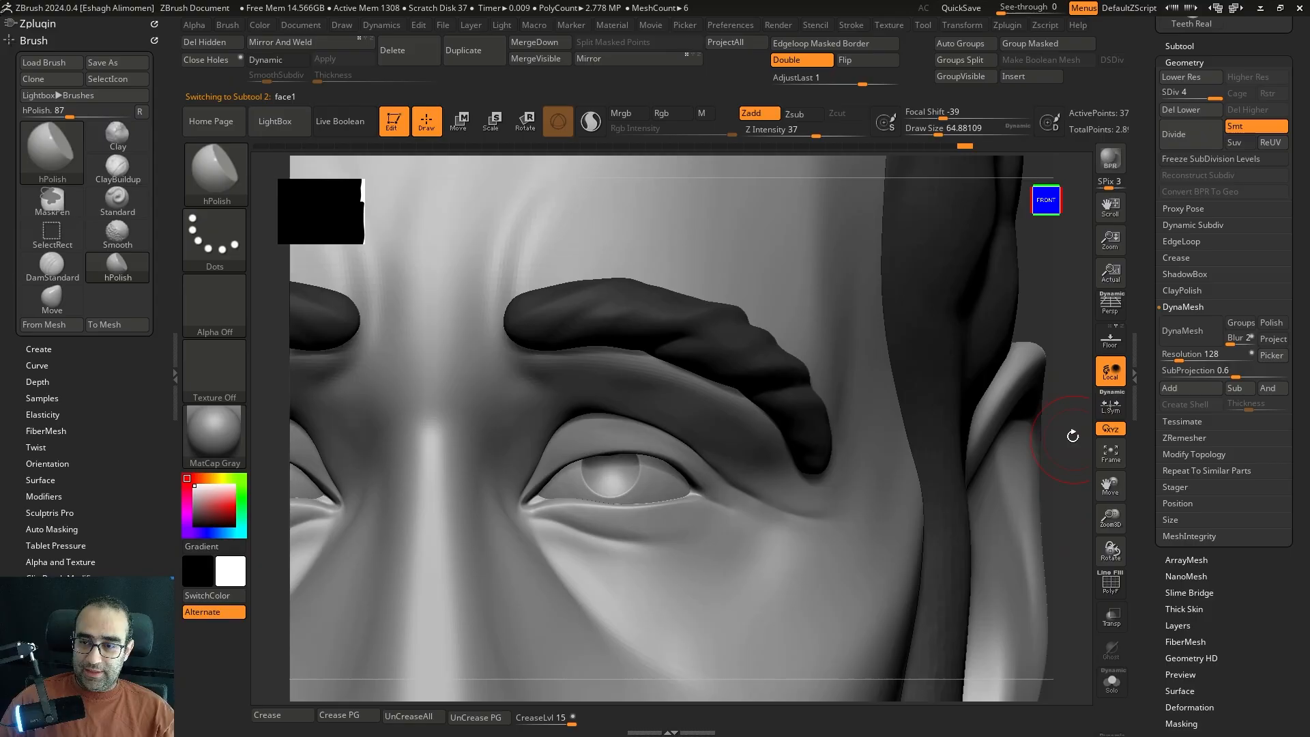
# - Isolate the face and refine the brow ridges above the eyes with the Standard brush at a draw size of about 83, smoothing the strokes
pyautogui.moveTo(693, 425); pyautogui.dragTo(971, 304, button='right')
pyautogui.press('b')
pyautogui.press('s')
pyautogui.press('t')
pyautogui.keyDown('shift'); pyautogui.moveTo(950, 374); pyautogui.dragTo(600, 337, button='right'); pyautogui.keyUp('shift')
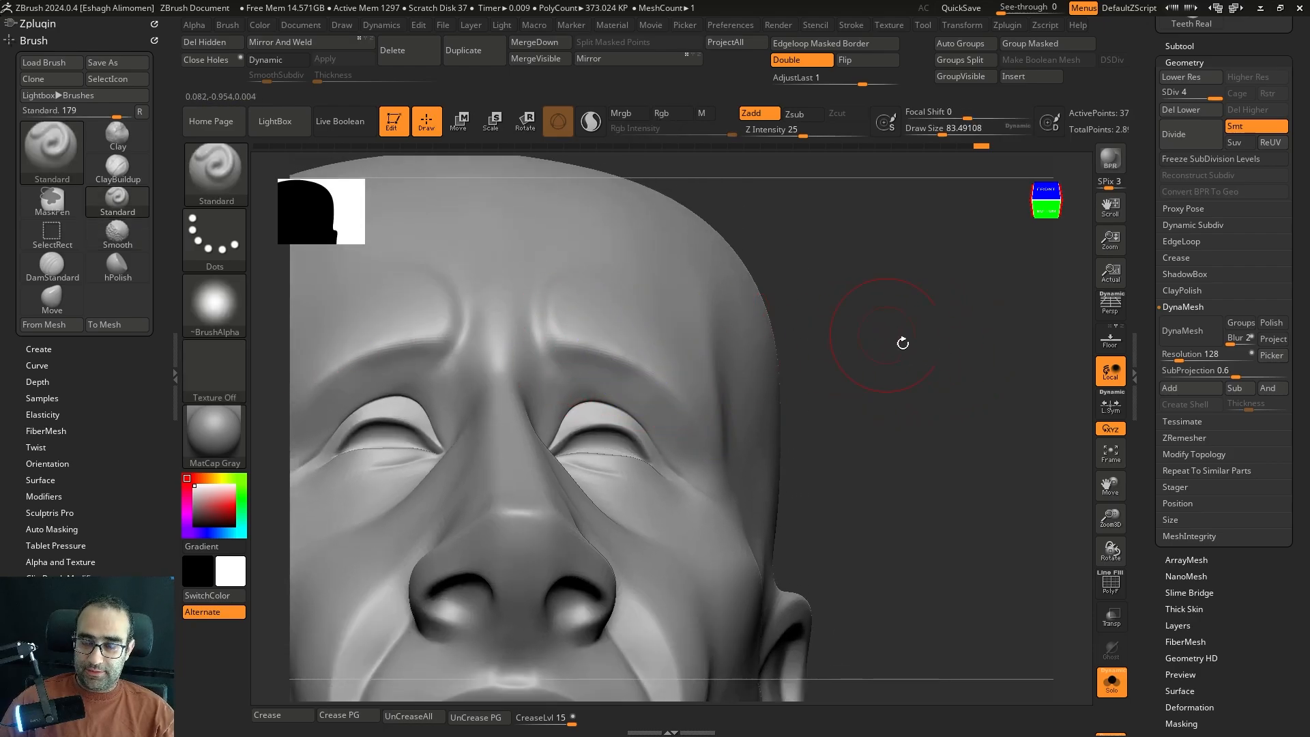
pyautogui.keyDown('shift'); pyautogui.moveTo(901, 342); pyautogui.dragTo(949, 321, button='right'); pyautogui.keyUp('shift')
pyautogui.press('s')
pyautogui.moveTo(614, 327); pyautogui.dragTo(593, 328)
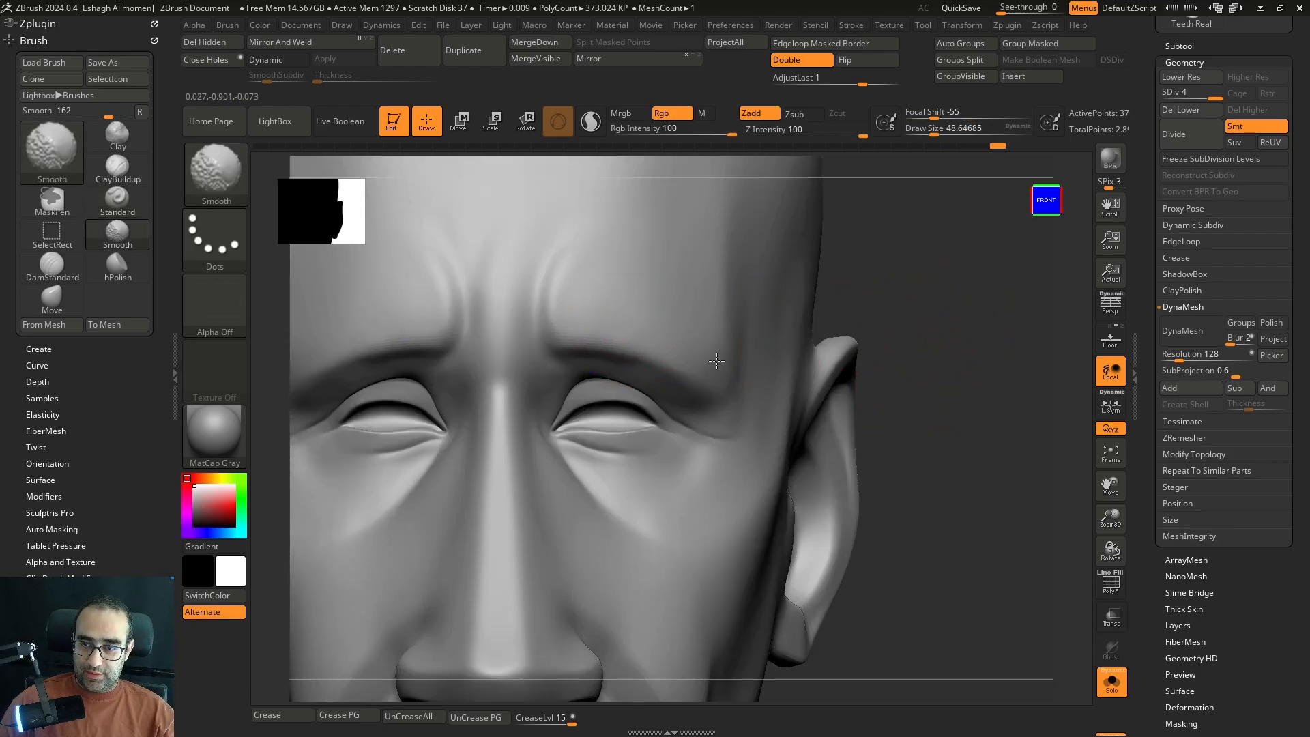
# - Tighten the brow ridges' edges with the Pinch brush at a draw size of about 49 and smooth their inner ends
pyautogui.moveTo(990, 368)
pyautogui.mouseDown(button='right')
pyautogui.moveTo(995, 308)
pyautogui.moveTo(941, 321)
pyautogui.mouseUp(button='right')
pyautogui.press('b')
pyautogui.press('p')
pyautogui.press('i')
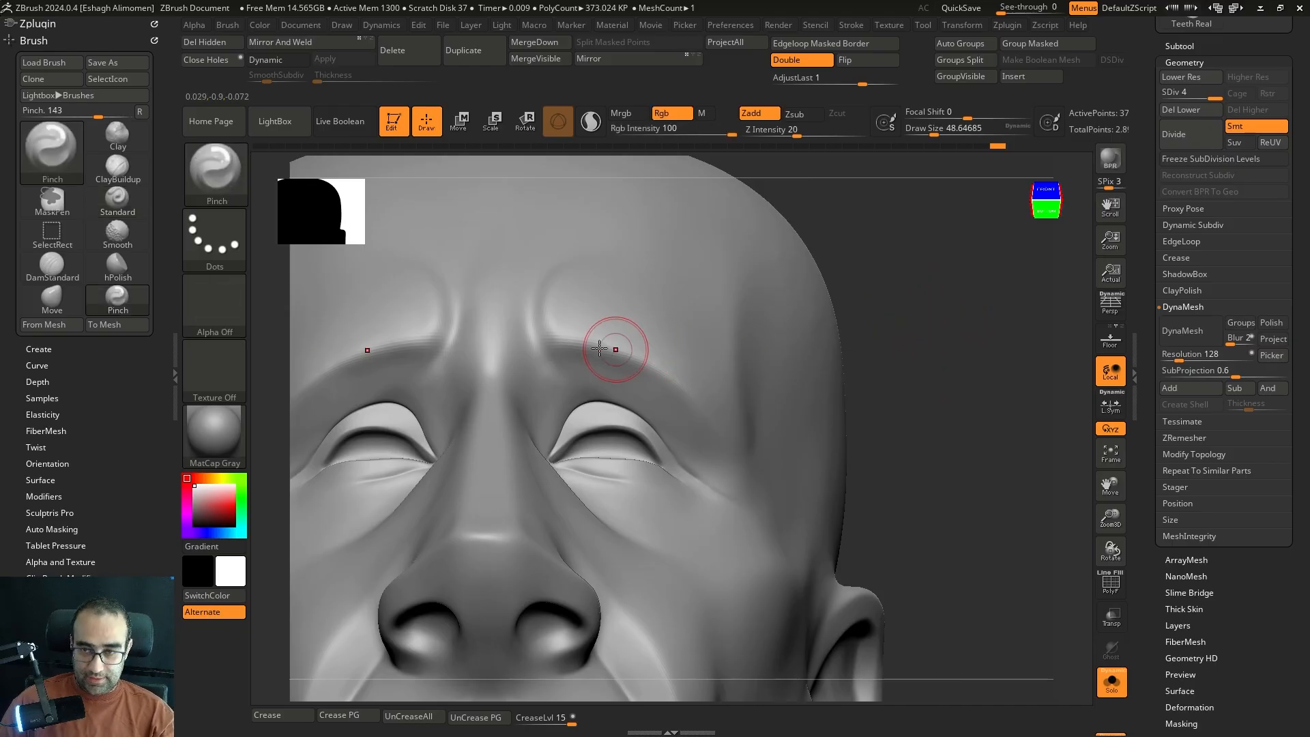
pyautogui.press('shift')
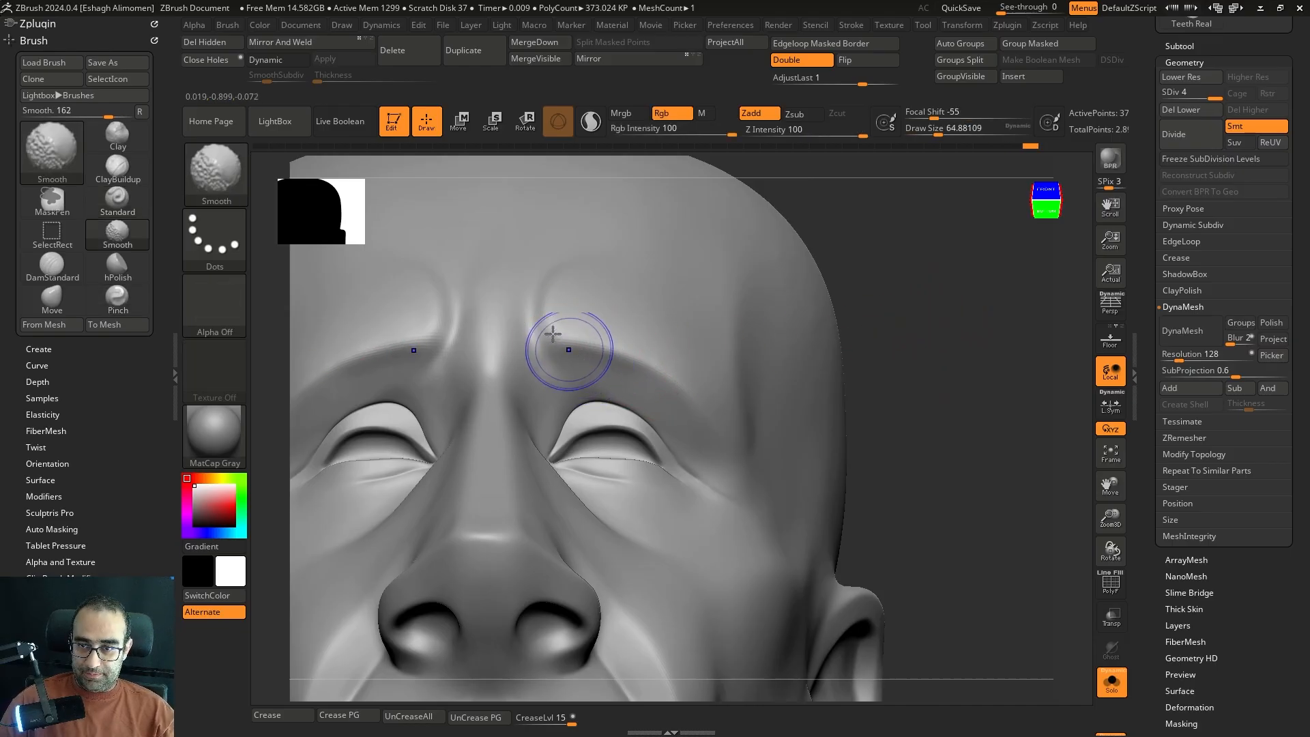
# - Show all subtools again and adjust the brow area above the eyes with the Move brush at a draw size of about 167
pyautogui.moveTo(708, 408)
pyautogui.keyDown('shift'); pyautogui.mouseDown(button='right')
pyautogui.moveTo(939, 389)
pyautogui.moveTo(974, 403)
pyautogui.moveTo(933, 307)
pyautogui.moveTo(905, 414)
pyautogui.mouseUp(button='right'); pyautogui.keyUp('shift')
pyautogui.press('b')
pyautogui.press('m')
pyautogui.press('v')
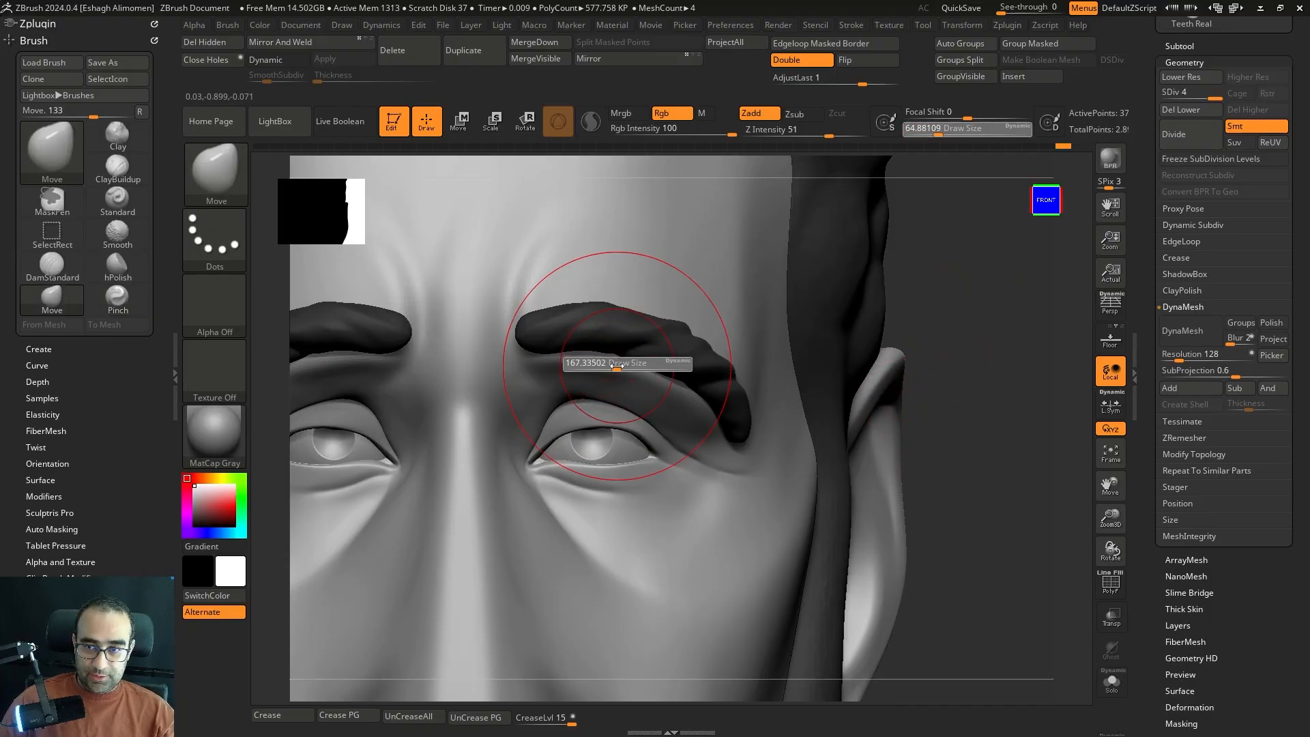
pyautogui.press('s')
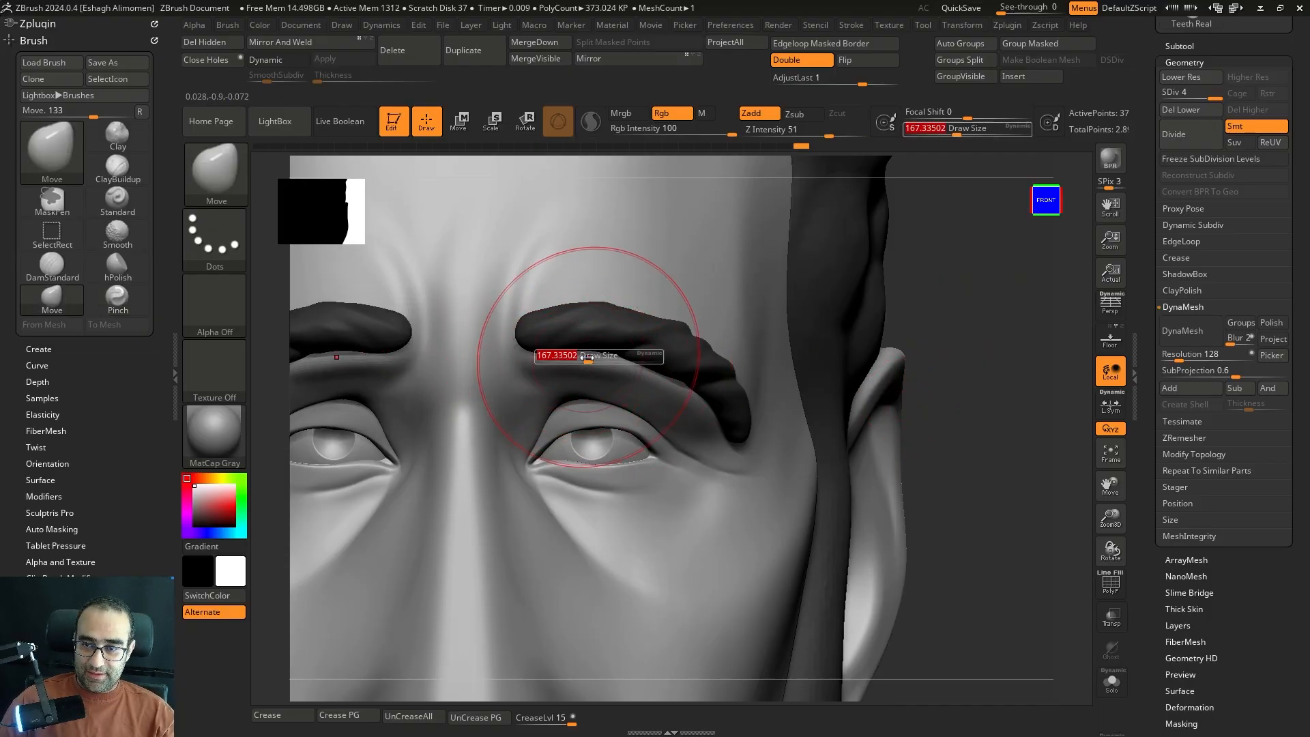
pyautogui.moveTo(591, 356)
pyautogui.mouseDown()
pyautogui.moveTo(580, 357)
pyautogui.moveTo(606, 359)
pyautogui.mouseUp()
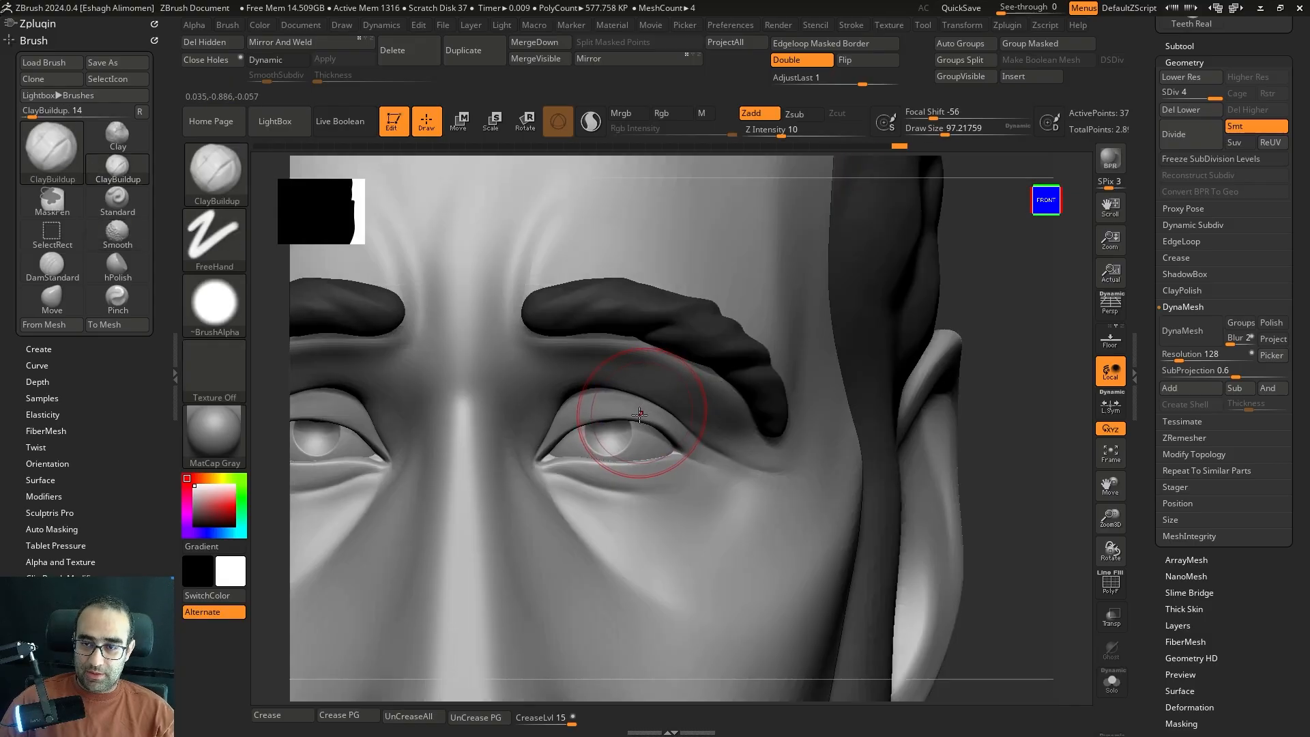
# - Select the eyebrows subtool and review the whole head from the front
pyautogui.scroll(5, 907, 394)
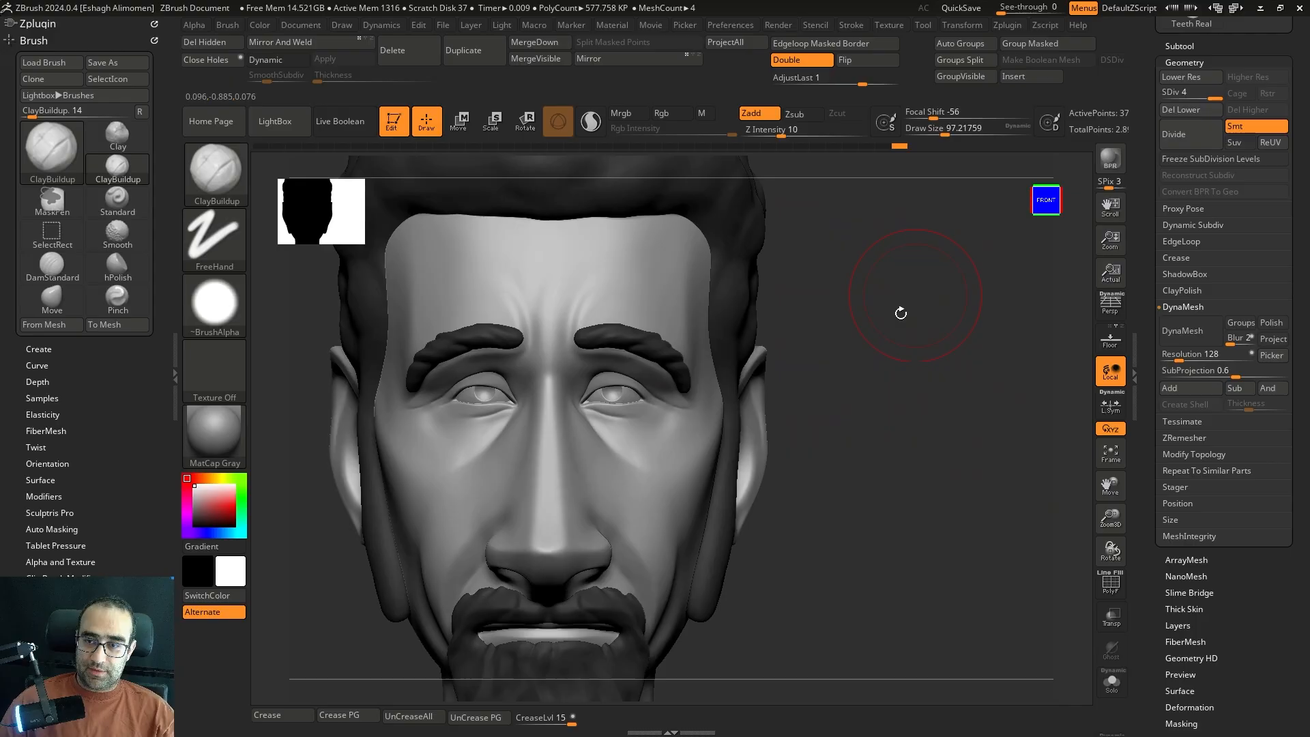
pyautogui.scroll(5, 895, 341)
pyautogui.keyDown('alt'); pyautogui.click(657, 336); pyautogui.keyUp('alt')
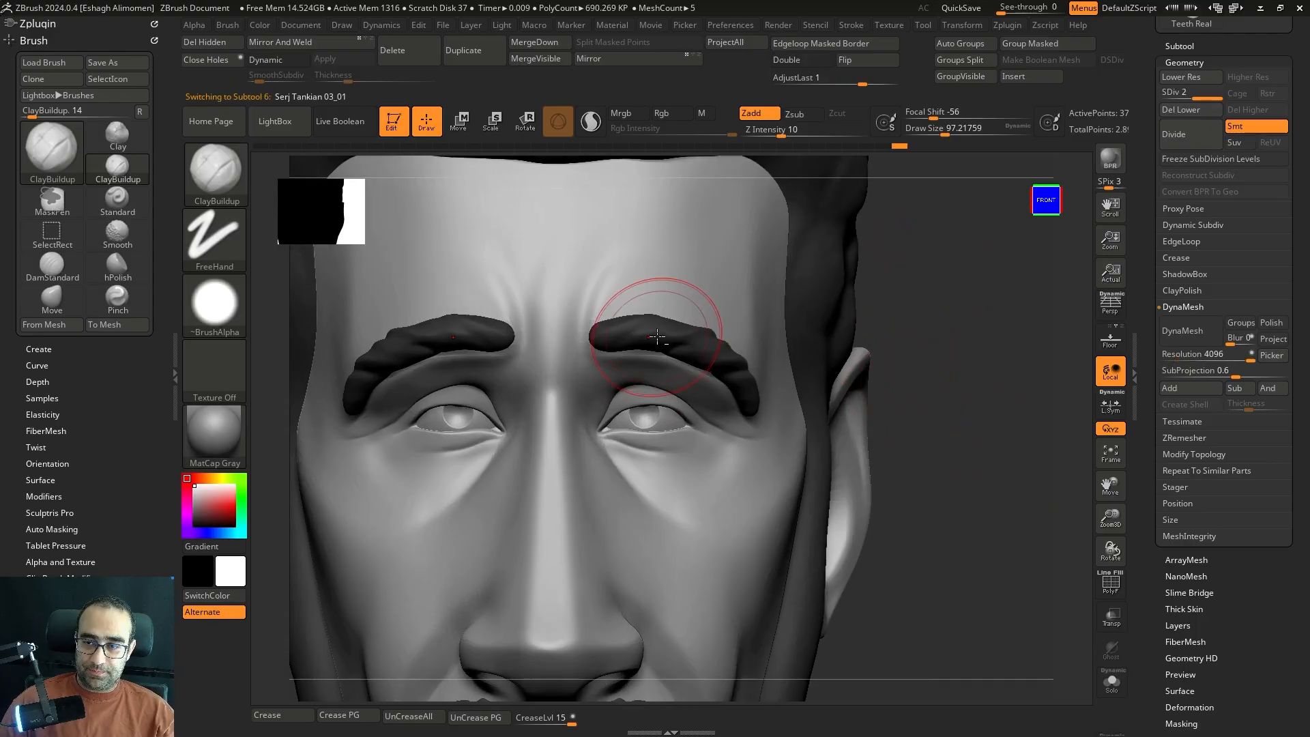
pyautogui.press('f')
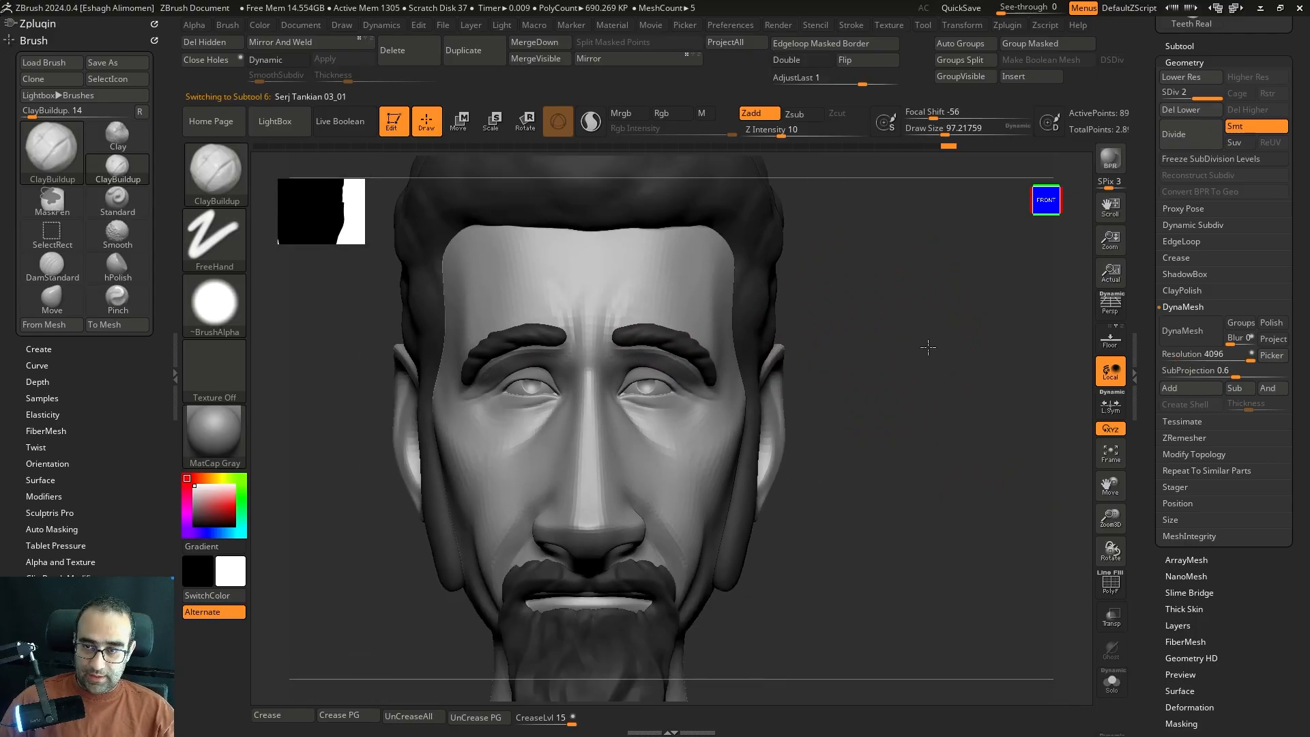
pyautogui.moveTo(924, 353)
pyautogui.mouseDown()
pyautogui.moveTo(894, 372)
pyautogui.moveTo(947, 360)
pyautogui.moveTo(925, 367)
pyautogui.mouseUp()
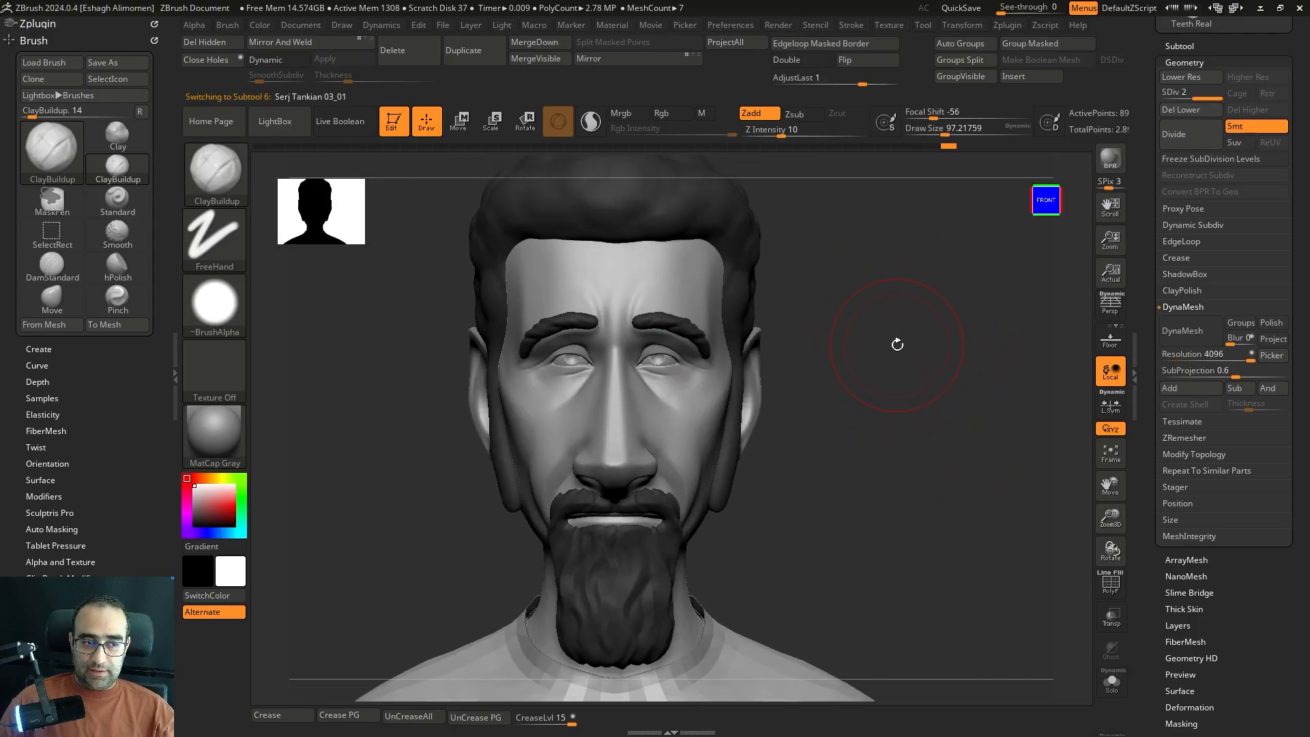
# - Select the hair subtool and build up rounded curl clumps above the ear with ClayBuildup at a draw size of about 56
pyautogui.moveTo(895, 341)
pyautogui.mouseDown()
pyautogui.moveTo(903, 357)
pyautogui.moveTo(866, 339)
pyautogui.moveTo(887, 325)
pyautogui.moveTo(916, 342)
pyautogui.moveTo(924, 375)
pyautogui.moveTo(1010, 357)
pyautogui.moveTo(863, 304)
pyautogui.moveTo(654, 380)
pyautogui.moveTo(648, 356)
pyautogui.mouseUp()
pyautogui.moveTo(955, 387)
pyautogui.keyDown('alt'); pyautogui.mouseDown()
pyautogui.moveTo(945, 362)
pyautogui.moveTo(679, 372)
pyautogui.moveTo(668, 358)
pyautogui.mouseUp(); pyautogui.keyUp('alt')
pyautogui.keyDown('alt'); pyautogui.moveTo(941, 340); pyautogui.dragTo(900, 372); pyautogui.keyUp('alt')
pyautogui.moveTo(900, 371); pyautogui.dragTo(888, 368)
pyautogui.moveTo(583, 385); pyautogui.dragTo(556, 369)
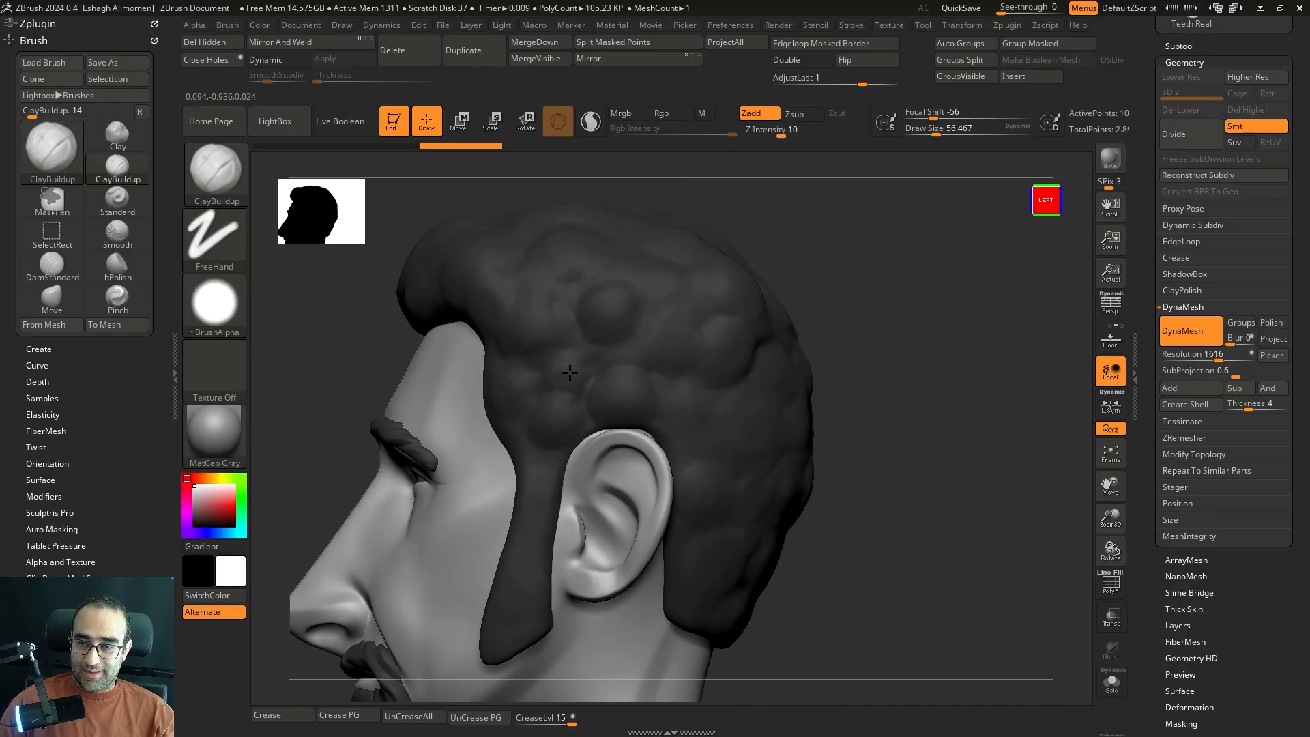
pyautogui.moveTo(904, 372)
pyautogui.mouseDown()
pyautogui.moveTo(846, 375)
pyautogui.moveTo(863, 359)
pyautogui.mouseUp()
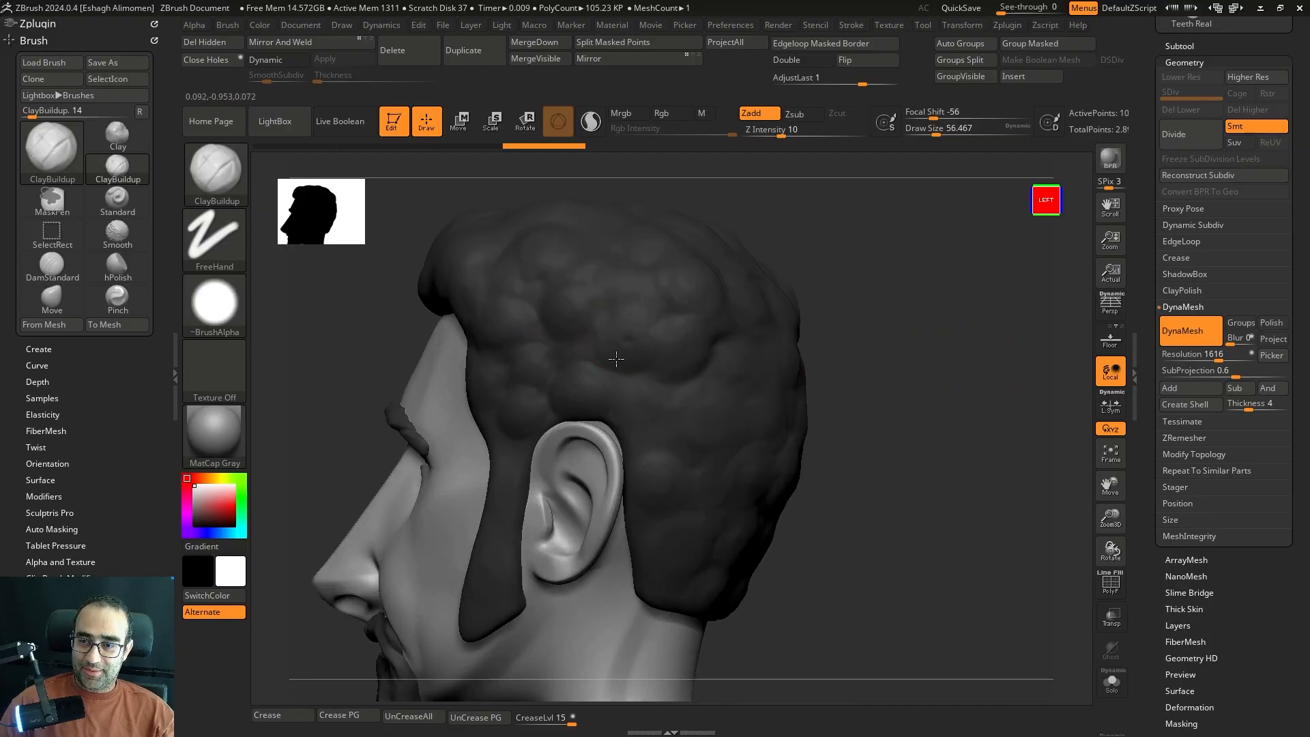
pyautogui.moveTo(648, 331); pyautogui.dragTo(658, 333)
pyautogui.moveTo(900, 377)
pyautogui.keyDown('alt'); pyautogui.mouseDown()
pyautogui.moveTo(898, 348)
pyautogui.moveTo(857, 349)
pyautogui.mouseUp(); pyautogui.keyUp('alt')
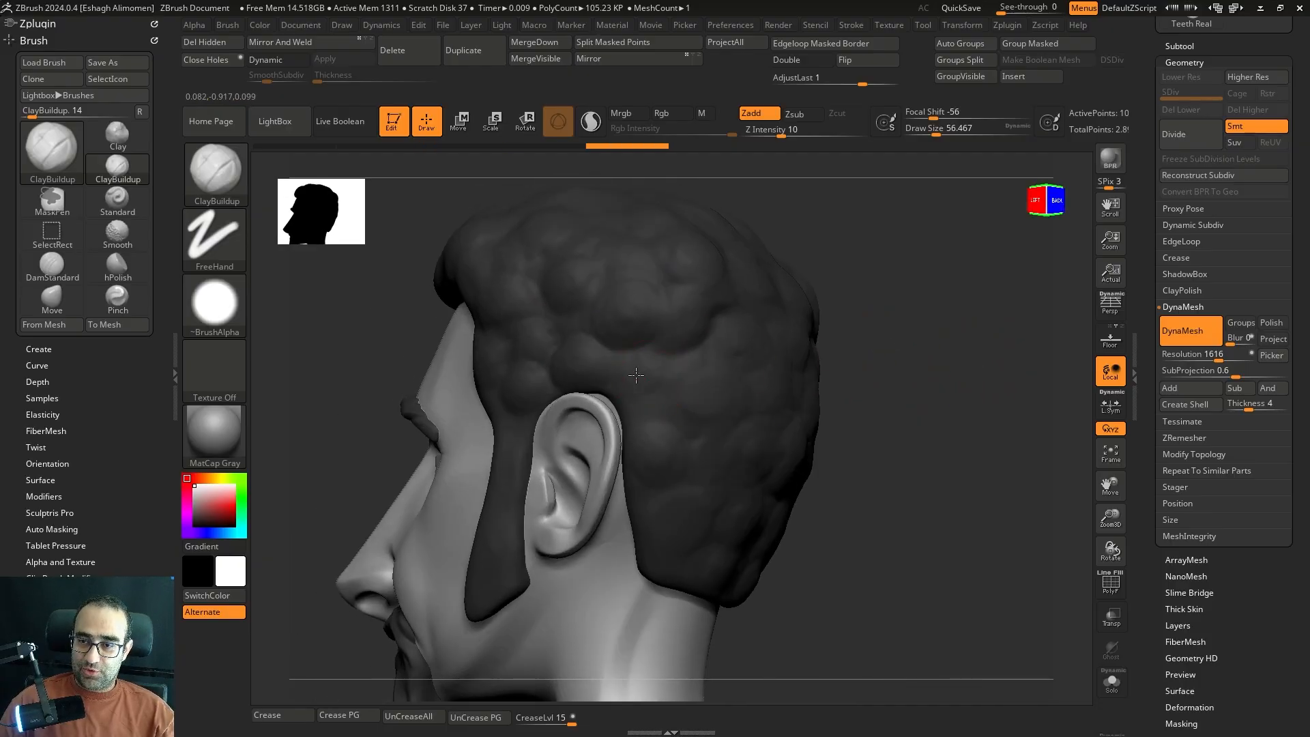
pyautogui.moveTo(638, 377); pyautogui.dragTo(654, 374)
pyautogui.keyDown('alt'); pyautogui.moveTo(895, 360); pyautogui.dragTo(903, 402); pyautogui.keyUp('alt')
pyautogui.moveTo(903, 402); pyautogui.dragTo(862, 407)
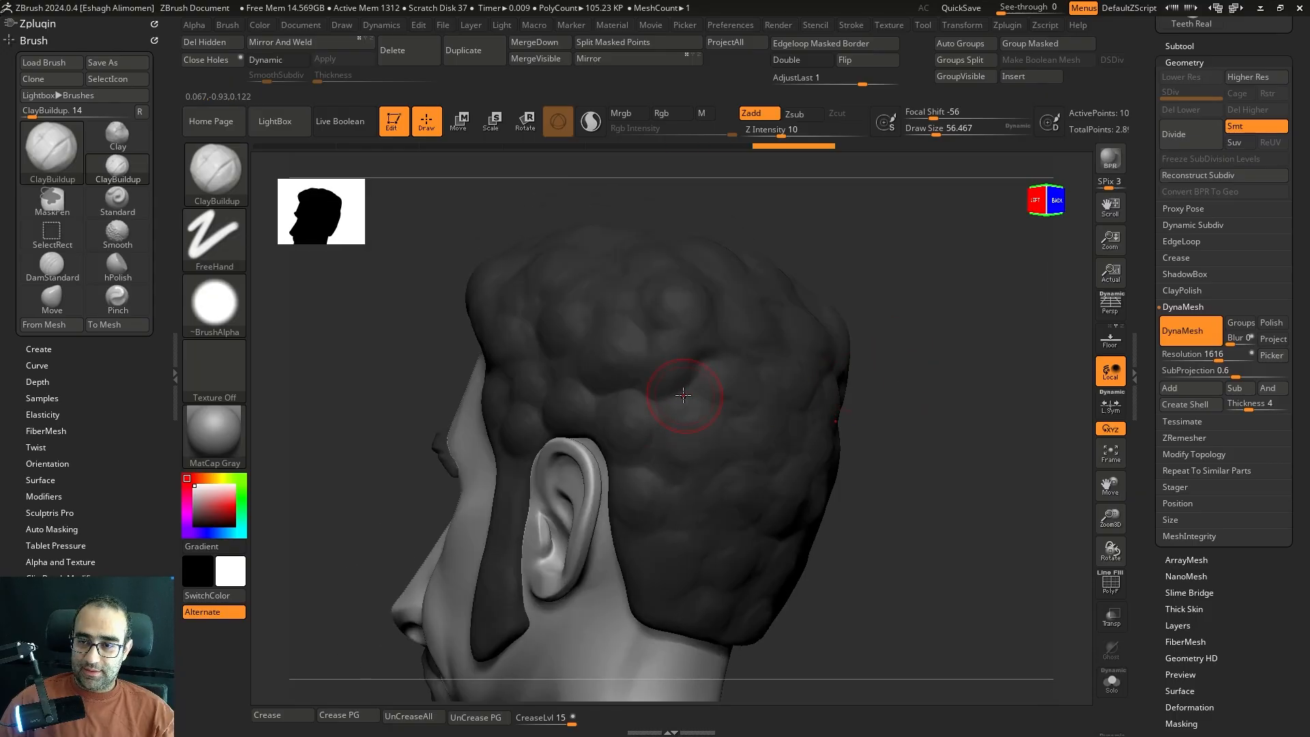
# - Extend the curl clumps behind the ear toward the back of the hair, enlarging ClayBuildup's draw size to about 90
pyautogui.moveTo(668, 377); pyautogui.dragTo(684, 388)
pyautogui.moveTo(952, 439)
pyautogui.keyDown('alt'); pyautogui.mouseDown()
pyautogui.moveTo(948, 397)
pyautogui.moveTo(977, 397)
pyautogui.mouseUp(); pyautogui.keyUp('alt')
pyautogui.moveTo(686, 327); pyautogui.dragTo(691, 329)
pyautogui.keyDown('alt'); pyautogui.moveTo(859, 459); pyautogui.dragTo(853, 414); pyautogui.keyUp('alt')
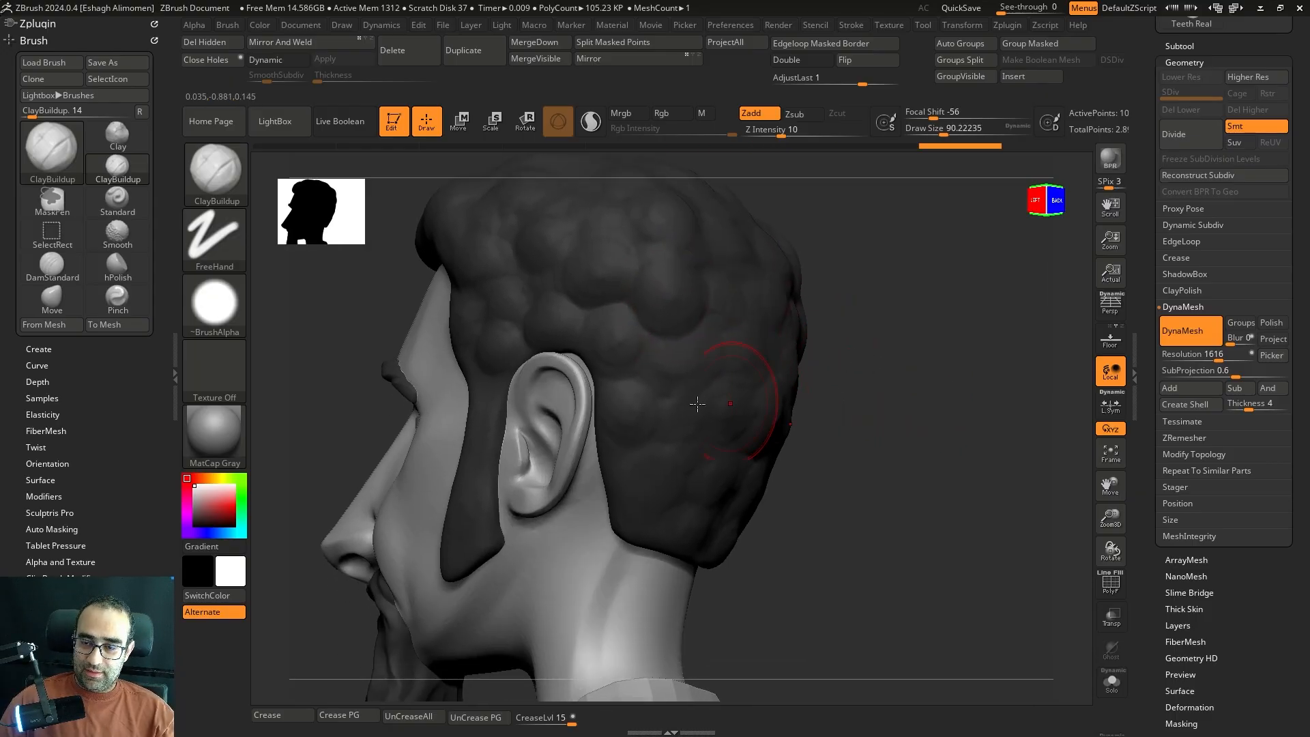
pyautogui.moveTo(678, 400); pyautogui.dragTo(688, 402)
pyautogui.moveTo(829, 396)
pyautogui.mouseDown()
pyautogui.moveTo(863, 390)
pyautogui.moveTo(846, 407)
pyautogui.mouseUp()
# - Isolate the hair and build small curl clumps along its lower part behind the ear with ClayBuildup at a draw size of about 54
pyautogui.hotkey('shift', 's')
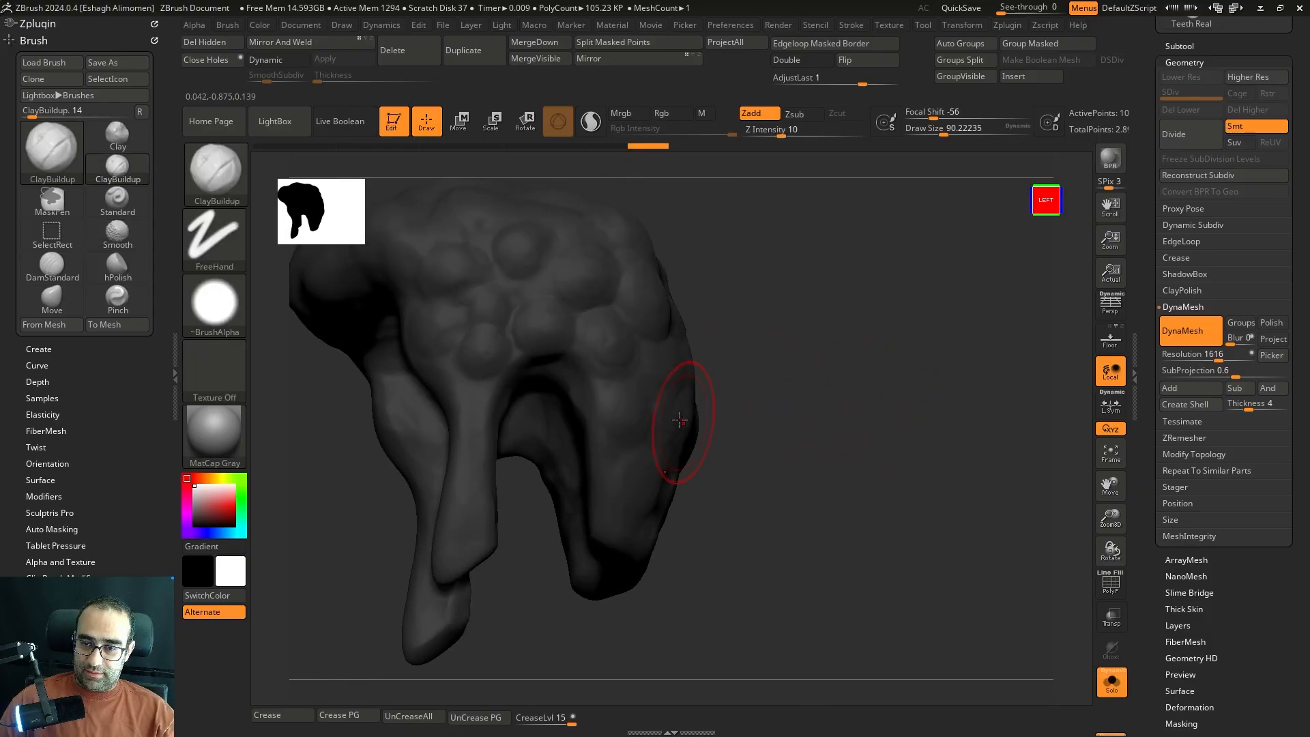
pyautogui.moveTo(727, 414); pyautogui.dragTo(742, 409)
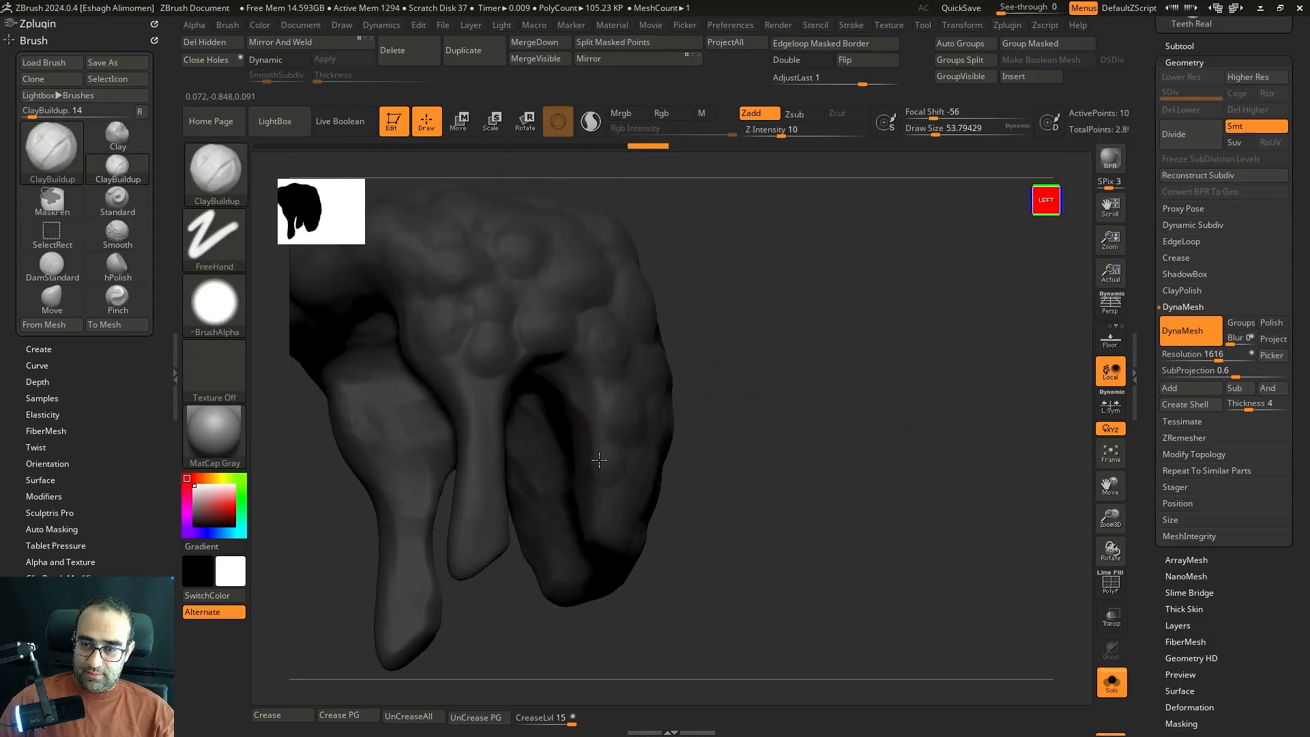
pyautogui.moveTo(599, 461); pyautogui.dragTo(613, 523)
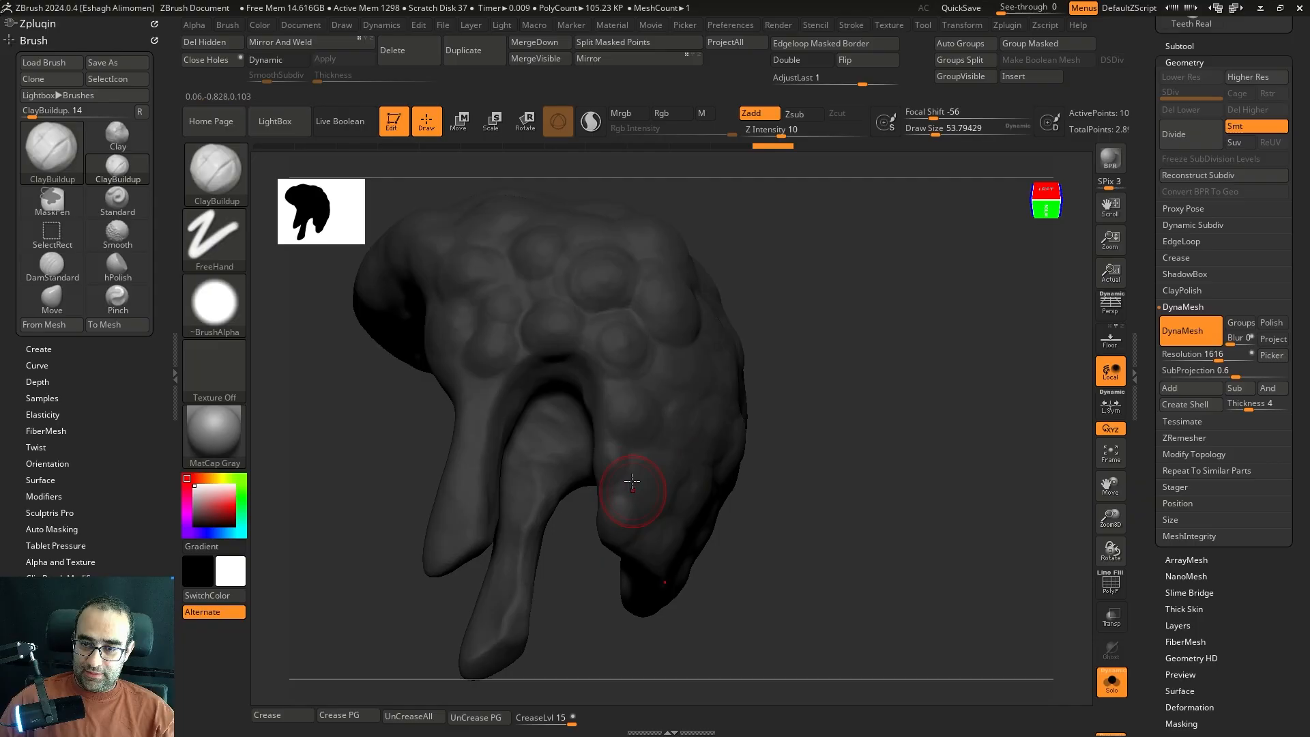
pyautogui.moveTo(666, 472); pyautogui.dragTo(647, 470)
pyautogui.moveTo(784, 440); pyautogui.dragTo(785, 395)
# - Carve separations between the curls behind the ear with DamStandard at a draw size of about 54, and show all subtools again
pyautogui.press('b')
pyautogui.press('d')
pyautogui.press('s')
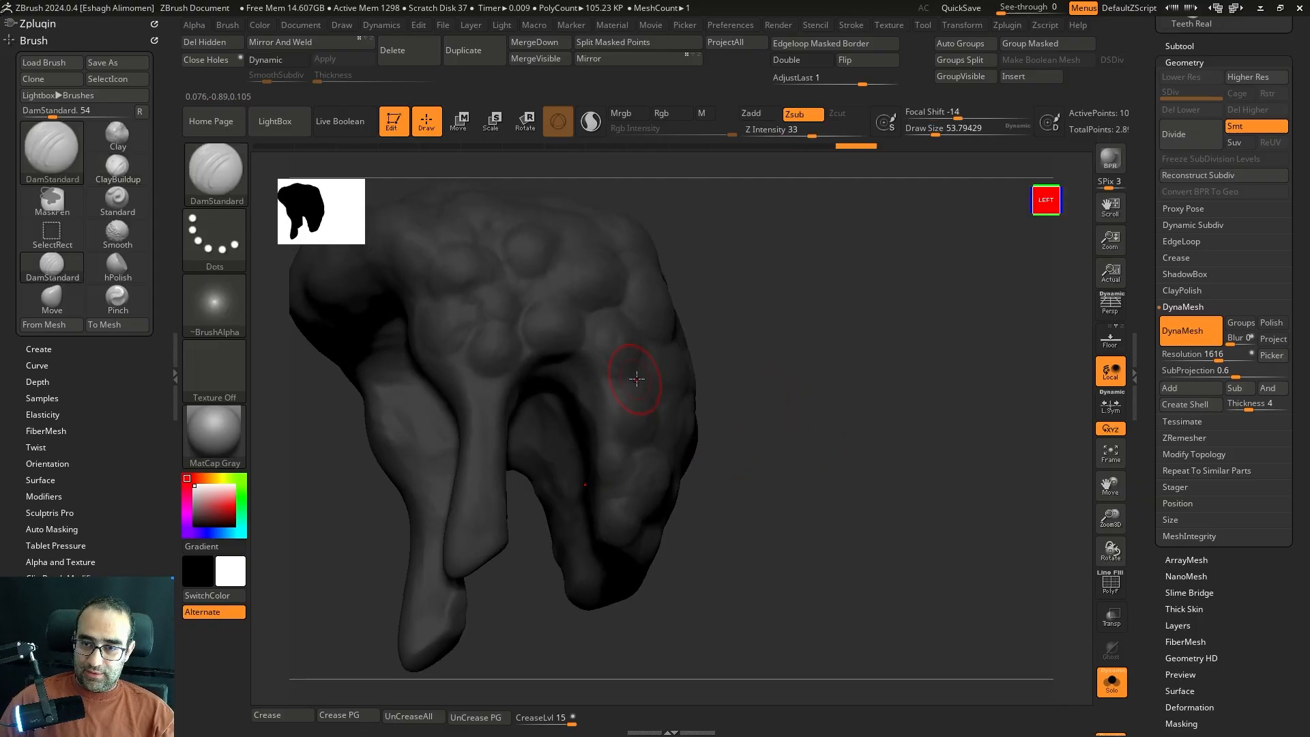
pyautogui.moveTo(594, 378); pyautogui.dragTo(596, 389)
pyautogui.hotkey('shift', 's')
pyautogui.moveTo(898, 354)
pyautogui.mouseDown()
pyautogui.moveTo(907, 398)
pyautogui.moveTo(852, 417)
pyautogui.moveTo(1021, 415)
pyautogui.moveTo(730, 379)
pyautogui.mouseUp()
# - Add fuller curl clumps on the side of the hair behind the ear with ClayBuildup at a draw size of about 80
pyautogui.press('b')
pyautogui.press('c')
pyautogui.press('b')
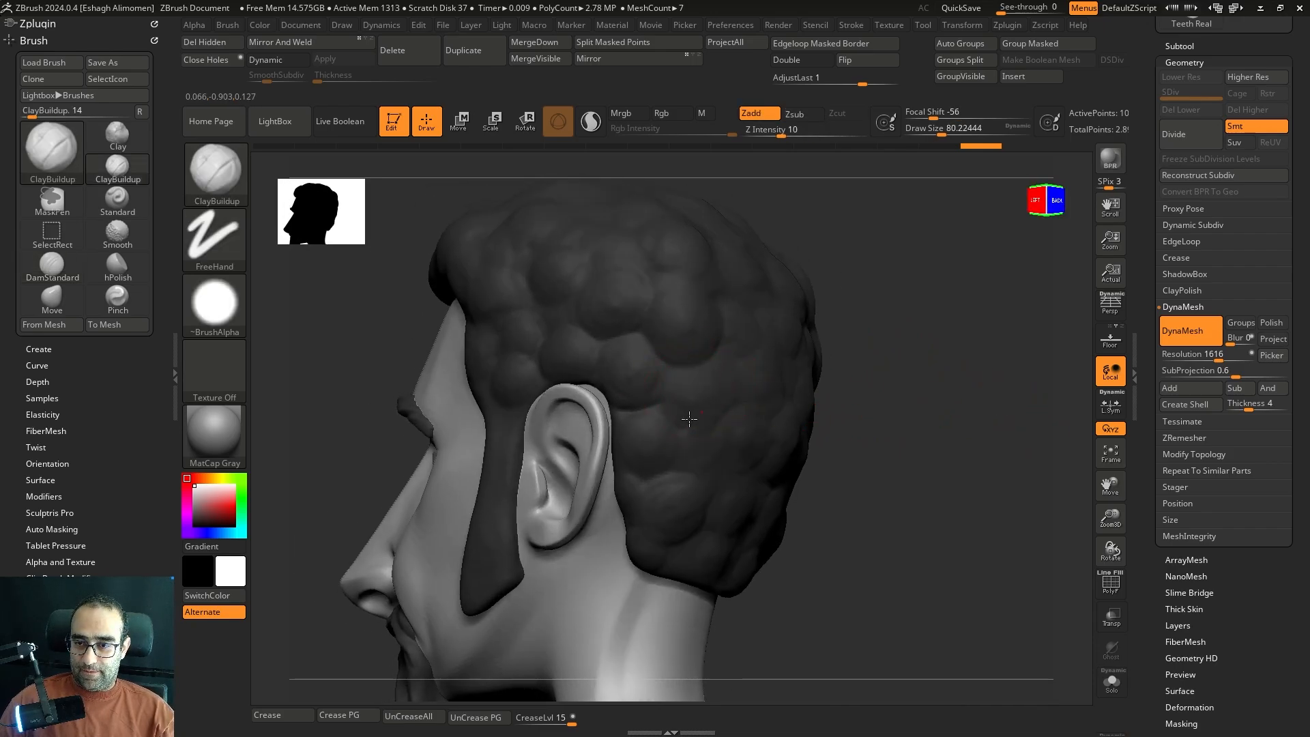
pyautogui.moveTo(936, 366)
pyautogui.mouseDown()
pyautogui.moveTo(828, 380)
pyautogui.moveTo(931, 380)
pyautogui.moveTo(913, 404)
pyautogui.moveTo(818, 389)
pyautogui.moveTo(965, 380)
pyautogui.moveTo(887, 342)
pyautogui.moveTo(792, 448)
pyautogui.moveTo(858, 439)
pyautogui.moveTo(915, 392)
pyautogui.moveTo(867, 369)
pyautogui.moveTo(930, 374)
pyautogui.moveTo(915, 376)
pyautogui.mouseUp()
# - Reshape the hair's silhouette at the back of the head with the Move brush
pyautogui.press('b')
pyautogui.press('m')
pyautogui.press('v')
pyautogui.press('s')
pyautogui.press('s')
pyautogui.moveTo(770, 387); pyautogui.dragTo(797, 382)
pyautogui.moveTo(911, 388)
pyautogui.mouseDown()
pyautogui.moveTo(881, 389)
pyautogui.moveTo(892, 380)
pyautogui.mouseUp()
# - Add volume to the upper back of the hair with the Standard brush, reducing the draw size from about 207 to 154
pyautogui.press('b')
pyautogui.press('s')
pyautogui.press('t')
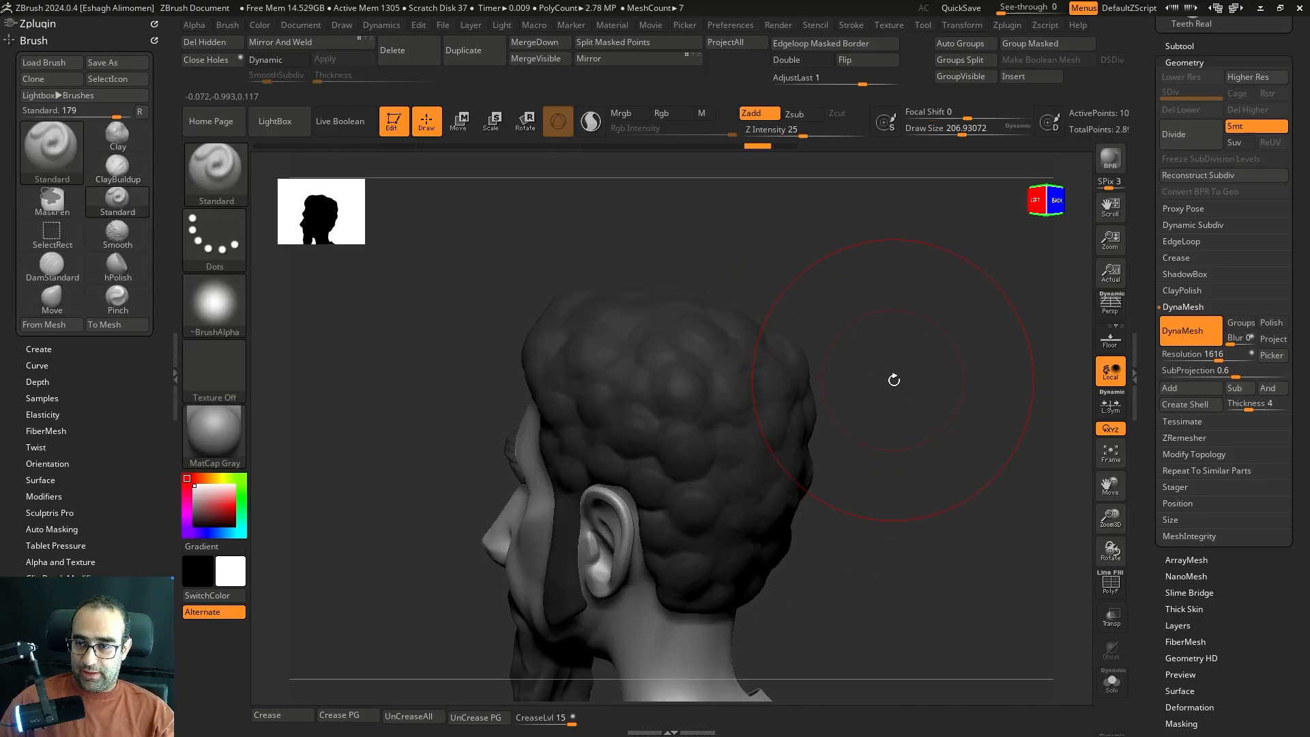
pyautogui.moveTo(718, 391); pyautogui.dragTo(727, 332)
pyautogui.moveTo(880, 362)
pyautogui.mouseDown()
pyautogui.moveTo(933, 348)
pyautogui.moveTo(856, 372)
pyautogui.mouseUp()
pyautogui.moveTo(688, 397); pyautogui.dragTo(729, 360)
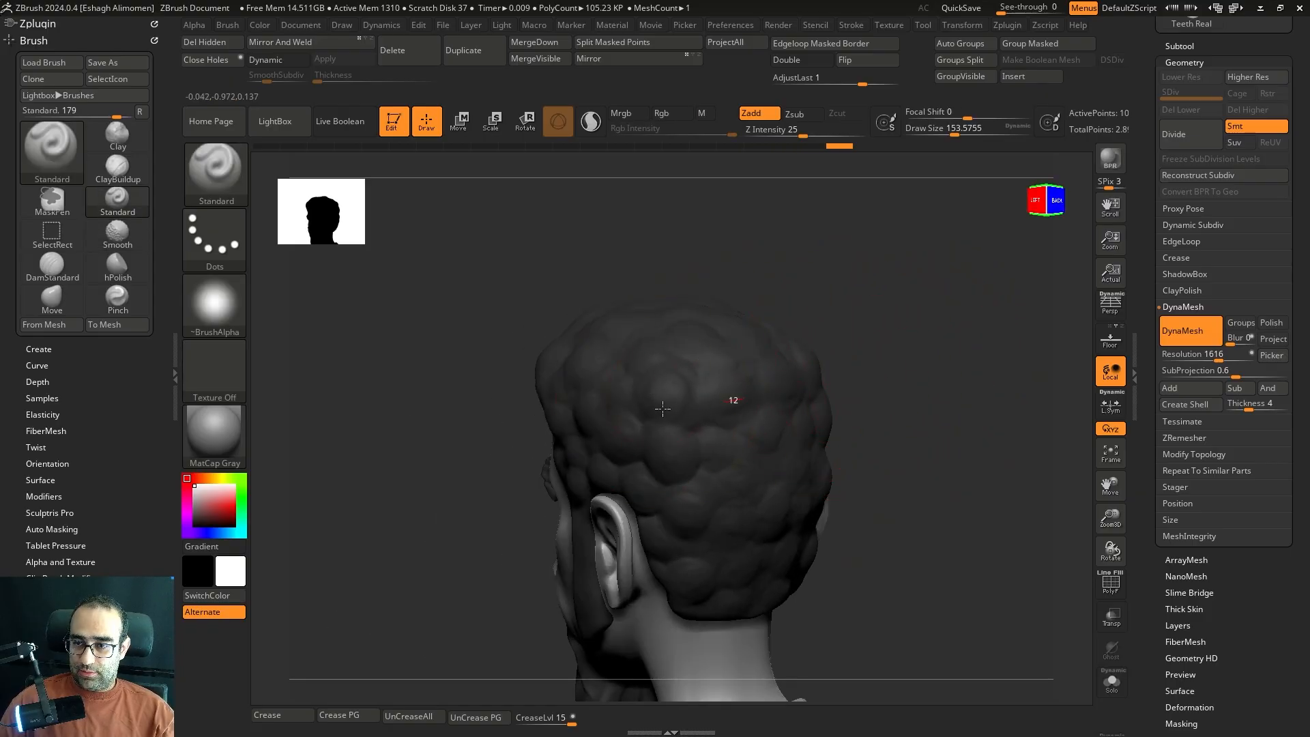
pyautogui.moveTo(876, 372)
pyautogui.mouseDown()
pyautogui.moveTo(950, 362)
pyautogui.moveTo(880, 385)
pyautogui.mouseUp()
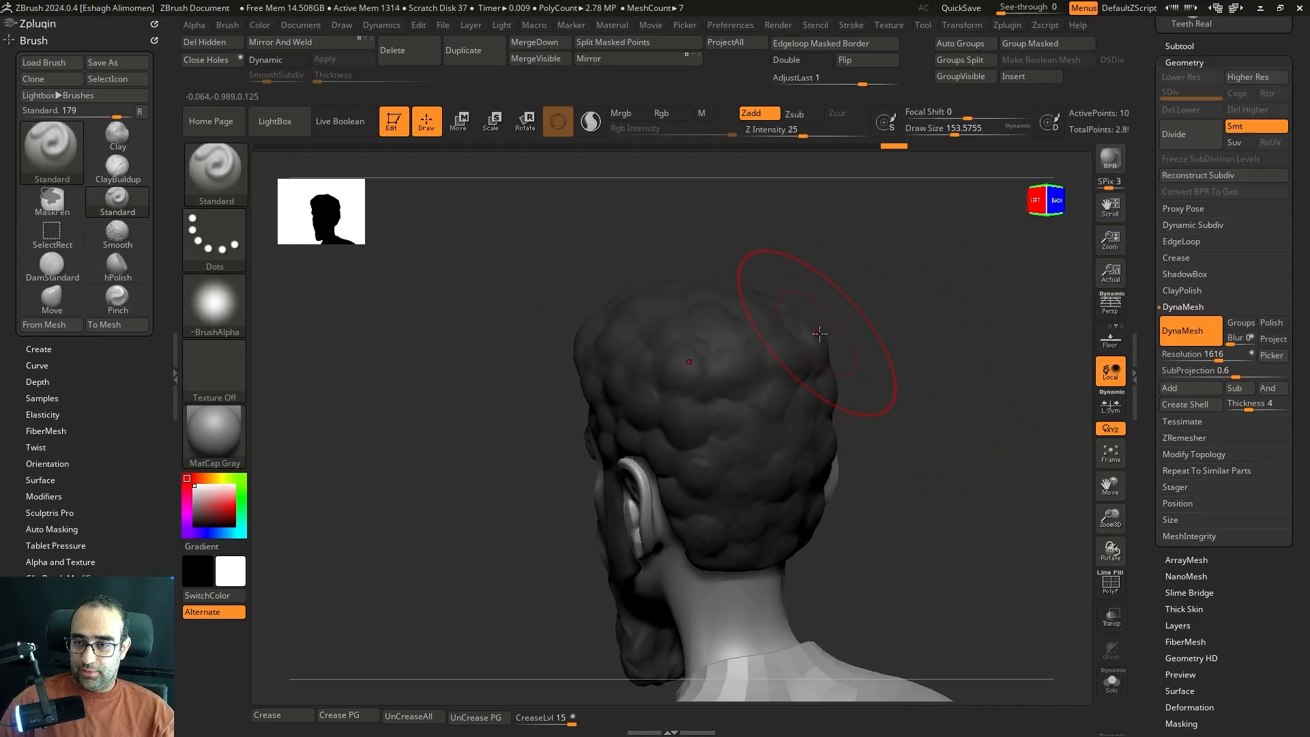
# - Sculpt rounded curls across the upper back of the hair with ClayBuildup at draw sizes of about 77 and 62
pyautogui.moveTo(921, 339)
pyautogui.mouseDown()
pyautogui.moveTo(874, 368)
pyautogui.moveTo(916, 368)
pyautogui.moveTo(915, 348)
pyautogui.moveTo(742, 401)
pyautogui.mouseUp()
pyautogui.press('s')
pyautogui.press('b')
pyautogui.press('c')
pyautogui.press('b')
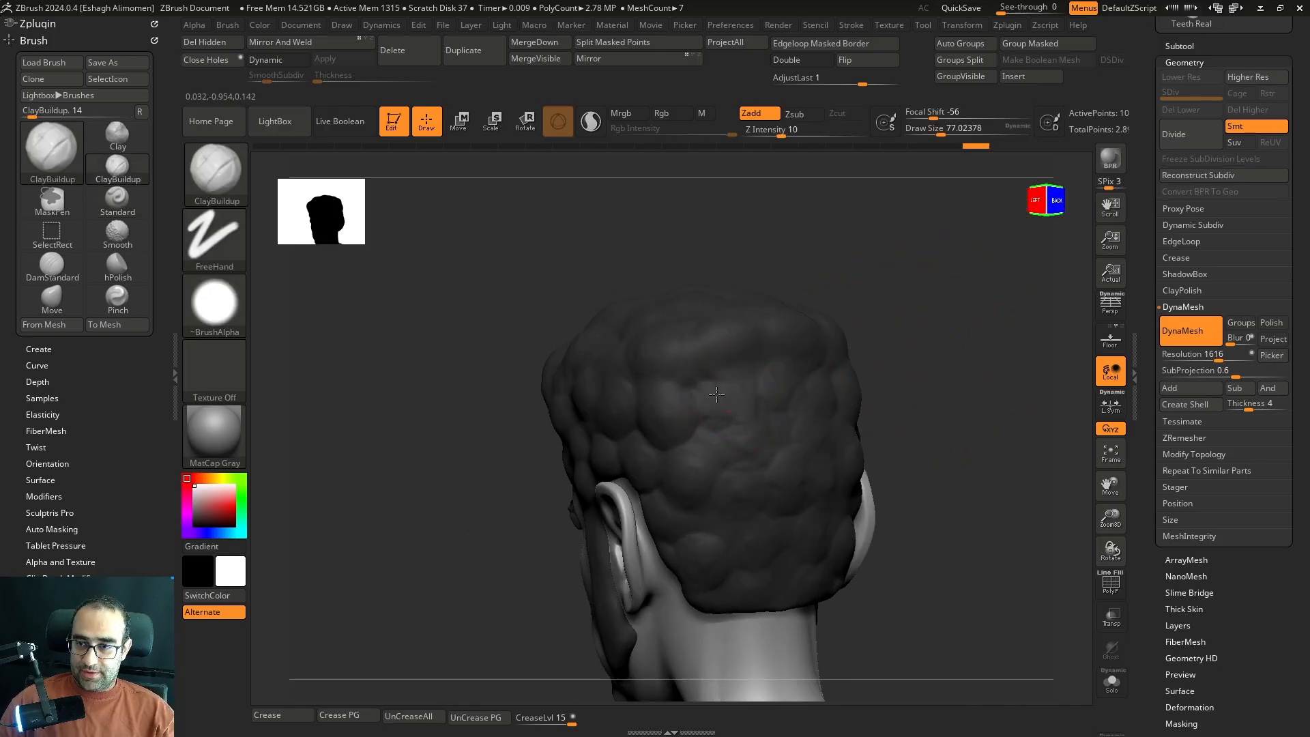
pyautogui.moveTo(925, 341); pyautogui.dragTo(895, 372)
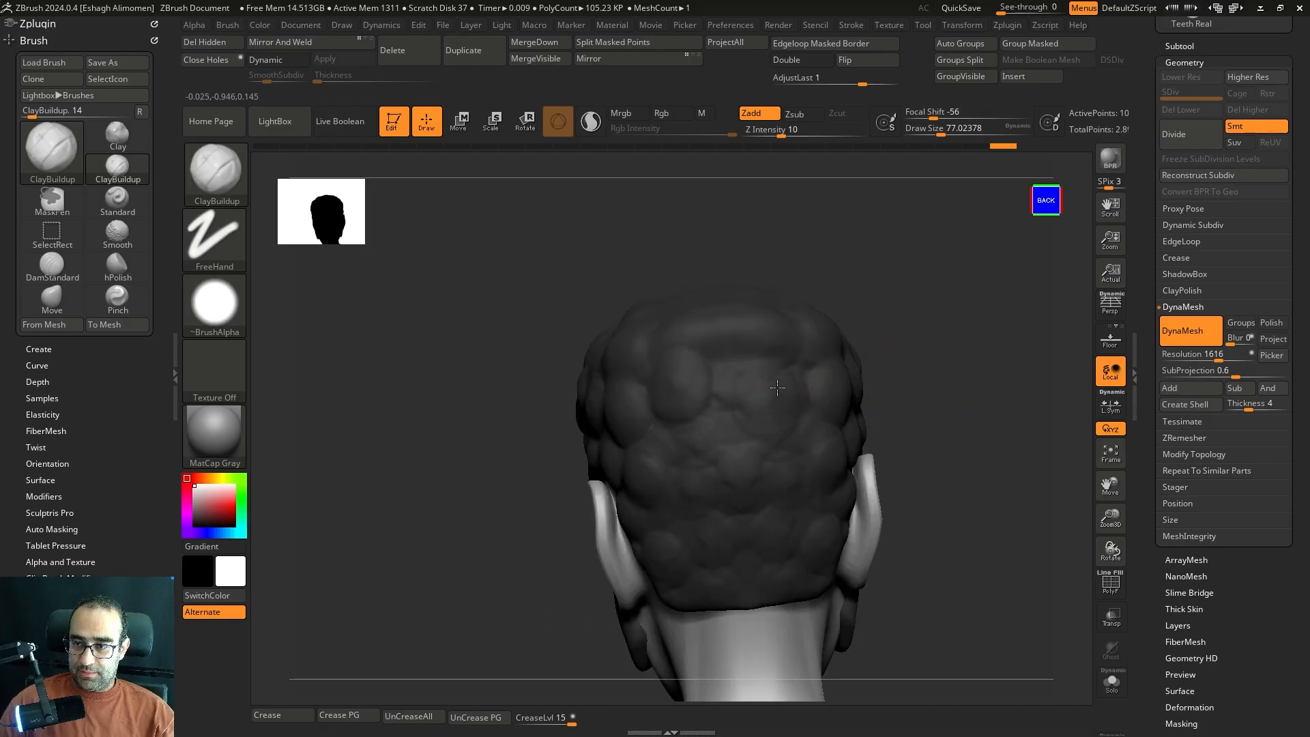
pyautogui.moveTo(720, 387); pyautogui.dragTo(724, 365)
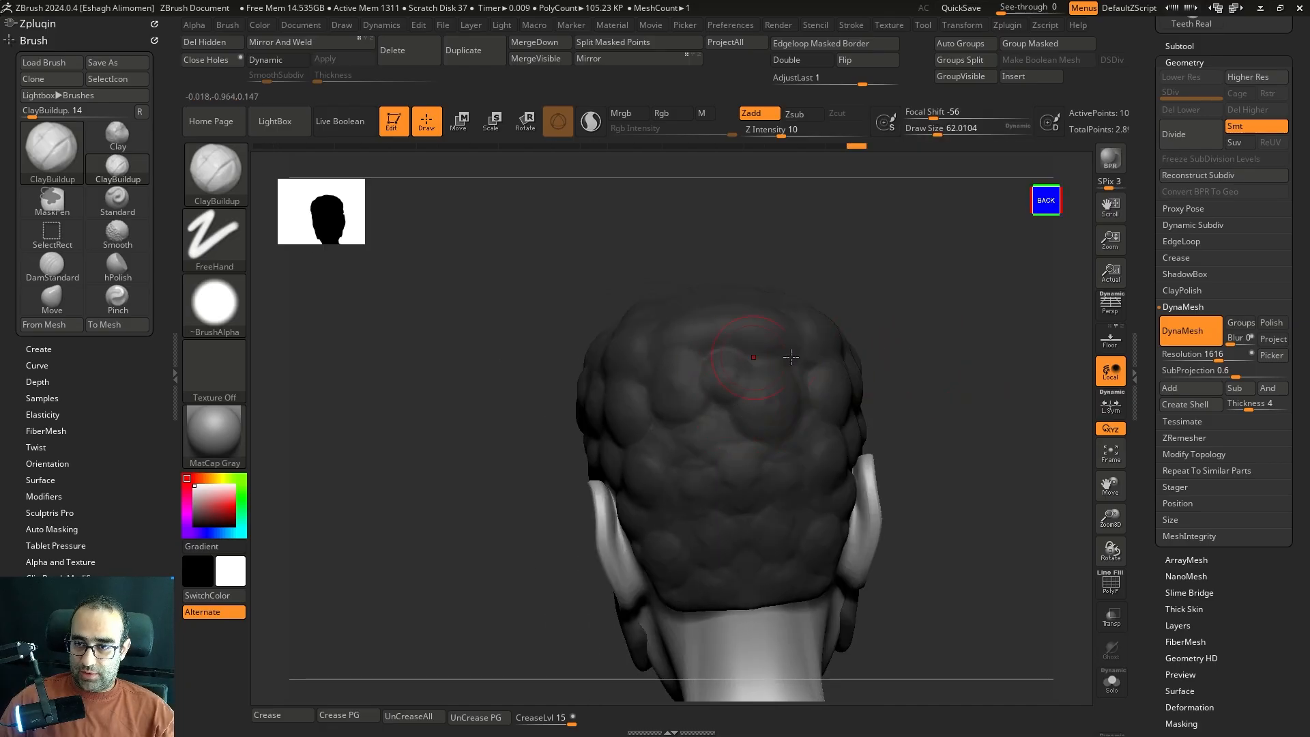
pyautogui.moveTo(881, 333); pyautogui.dragTo(825, 354)
pyautogui.moveTo(927, 403); pyautogui.dragTo(877, 389)
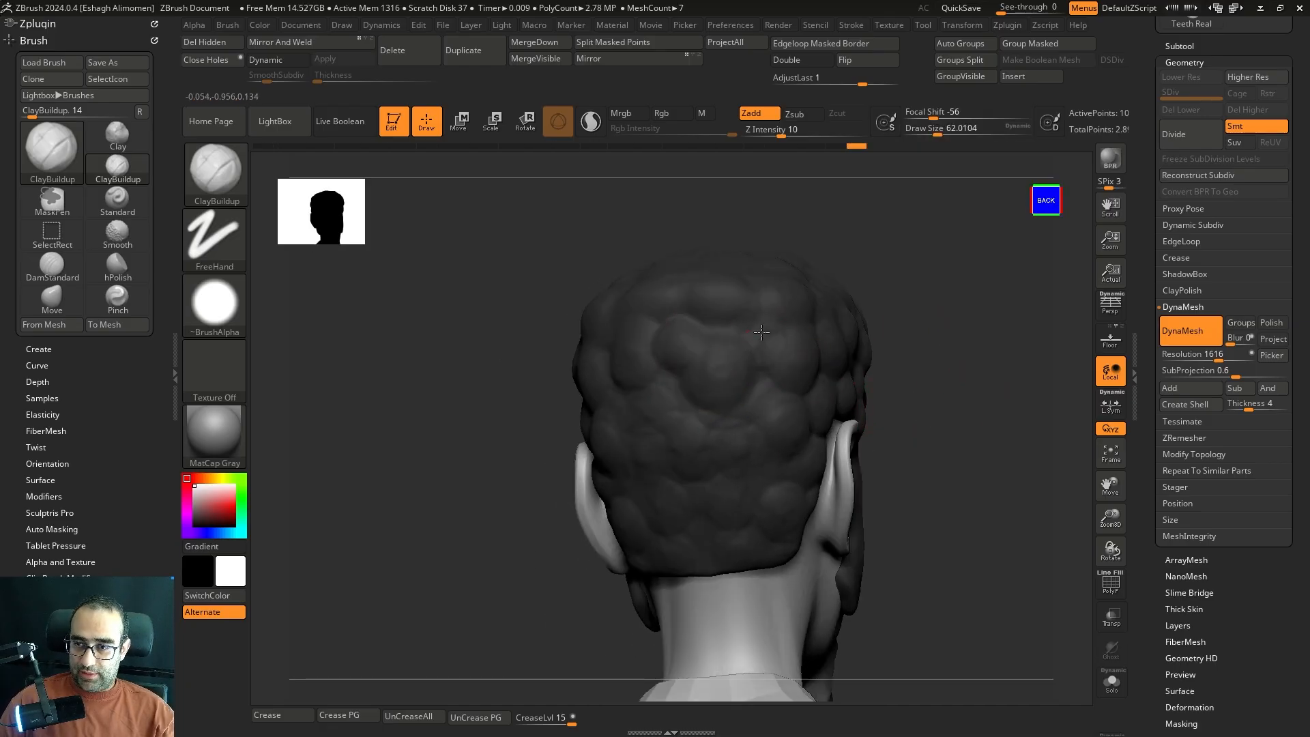
pyautogui.moveTo(762, 332); pyautogui.dragTo(768, 356)
pyautogui.moveTo(890, 336)
pyautogui.mouseDown()
pyautogui.moveTo(944, 318)
pyautogui.moveTo(778, 357)
pyautogui.mouseUp()
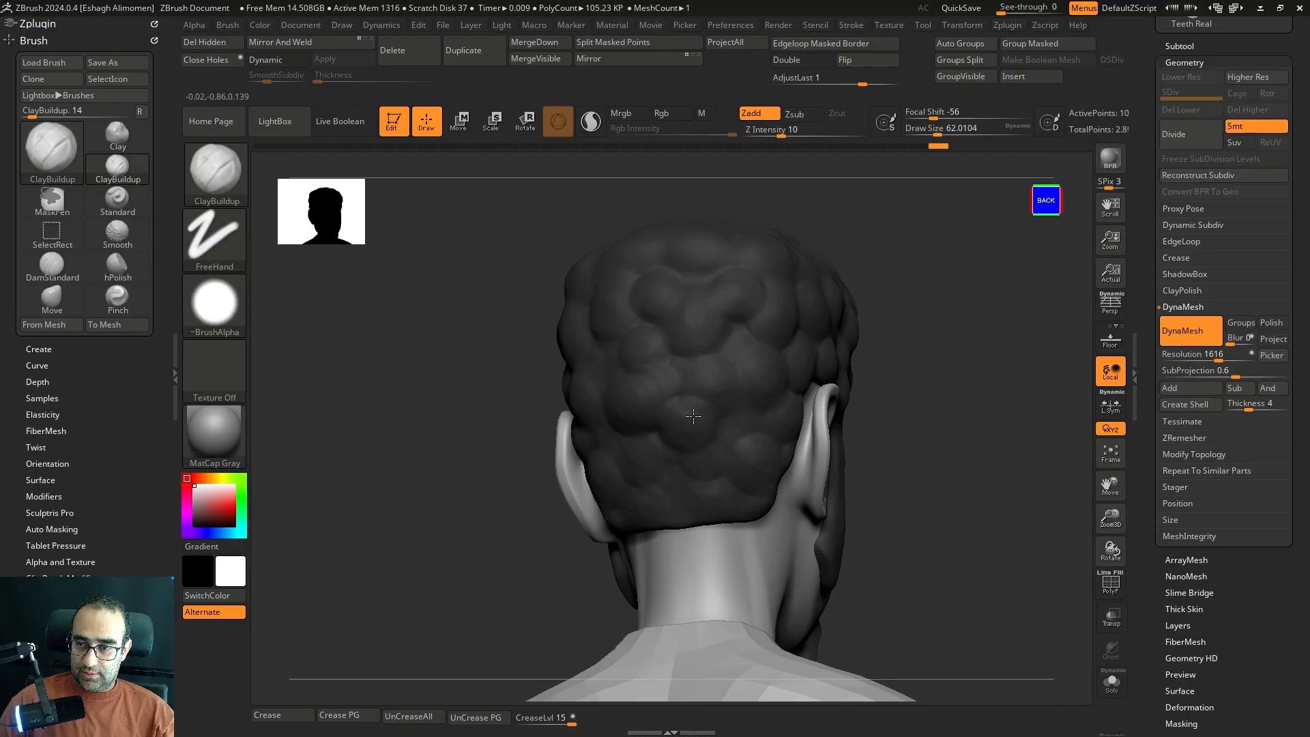
# - Fill the middle and lower back of the hair with smaller curls, reducing ClayBuildup's draw size to about 46
pyautogui.moveTo(694, 416); pyautogui.dragTo(698, 412)
pyautogui.moveTo(880, 386)
pyautogui.keyDown('shift'); pyautogui.mouseDown()
pyautogui.moveTo(935, 386)
pyautogui.moveTo(887, 359)
pyautogui.moveTo(927, 353)
pyautogui.moveTo(870, 419)
pyautogui.moveTo(798, 412)
pyautogui.mouseUp(); pyautogui.keyUp('shift')
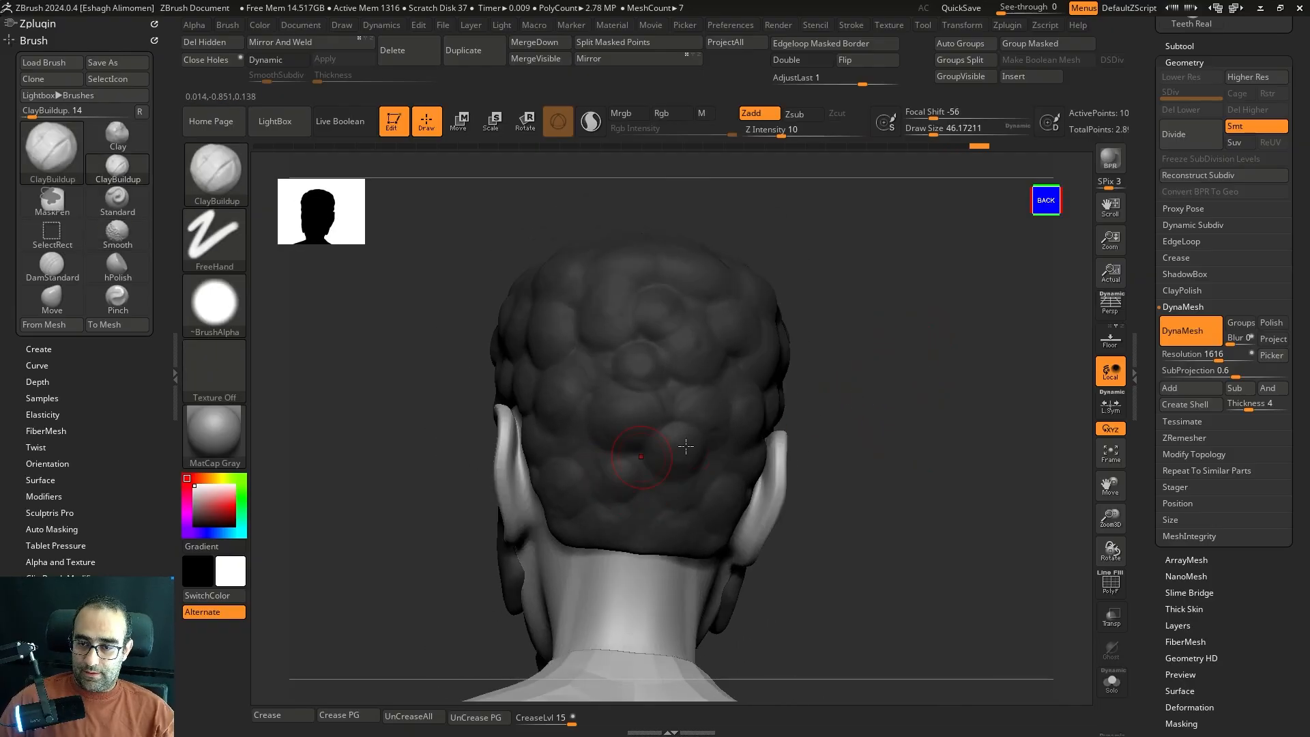
pyautogui.moveTo(686, 446); pyautogui.dragTo(567, 469, button='right')
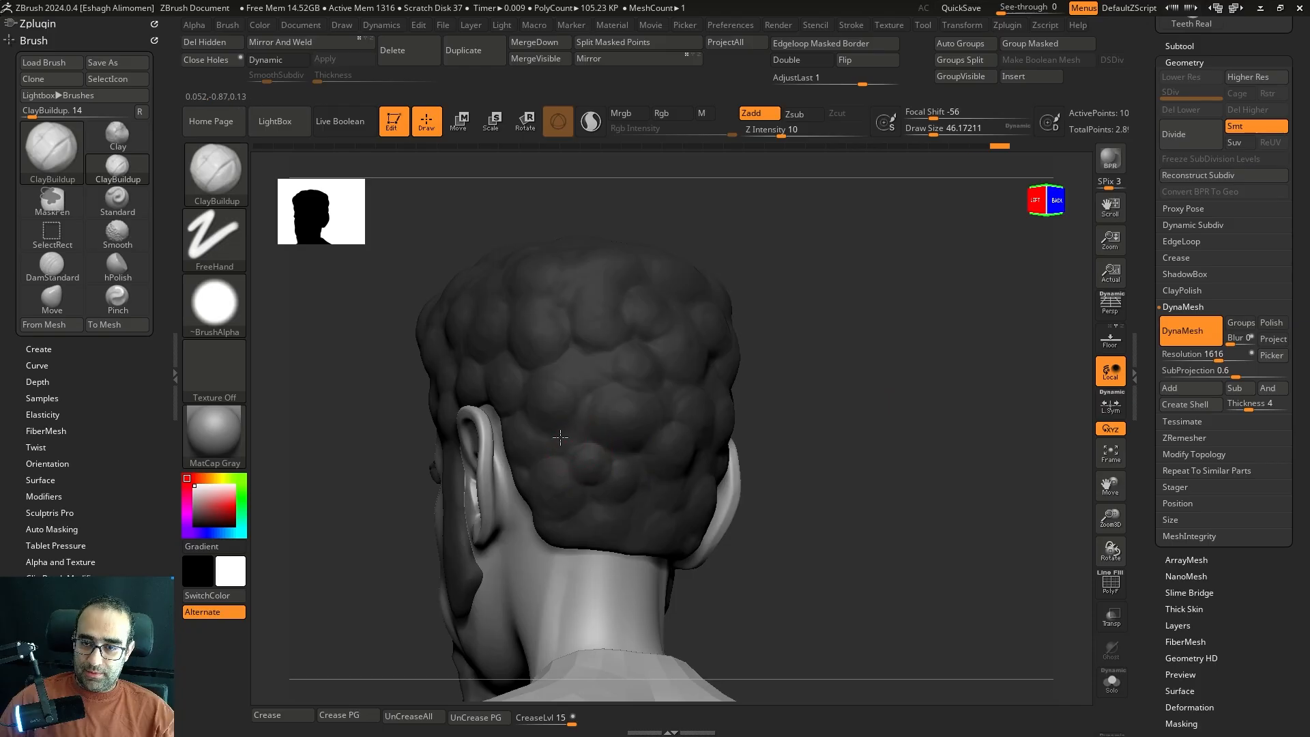
pyautogui.moveTo(580, 428); pyautogui.dragTo(588, 462)
pyautogui.moveTo(636, 367); pyautogui.dragTo(767, 358, button='right')
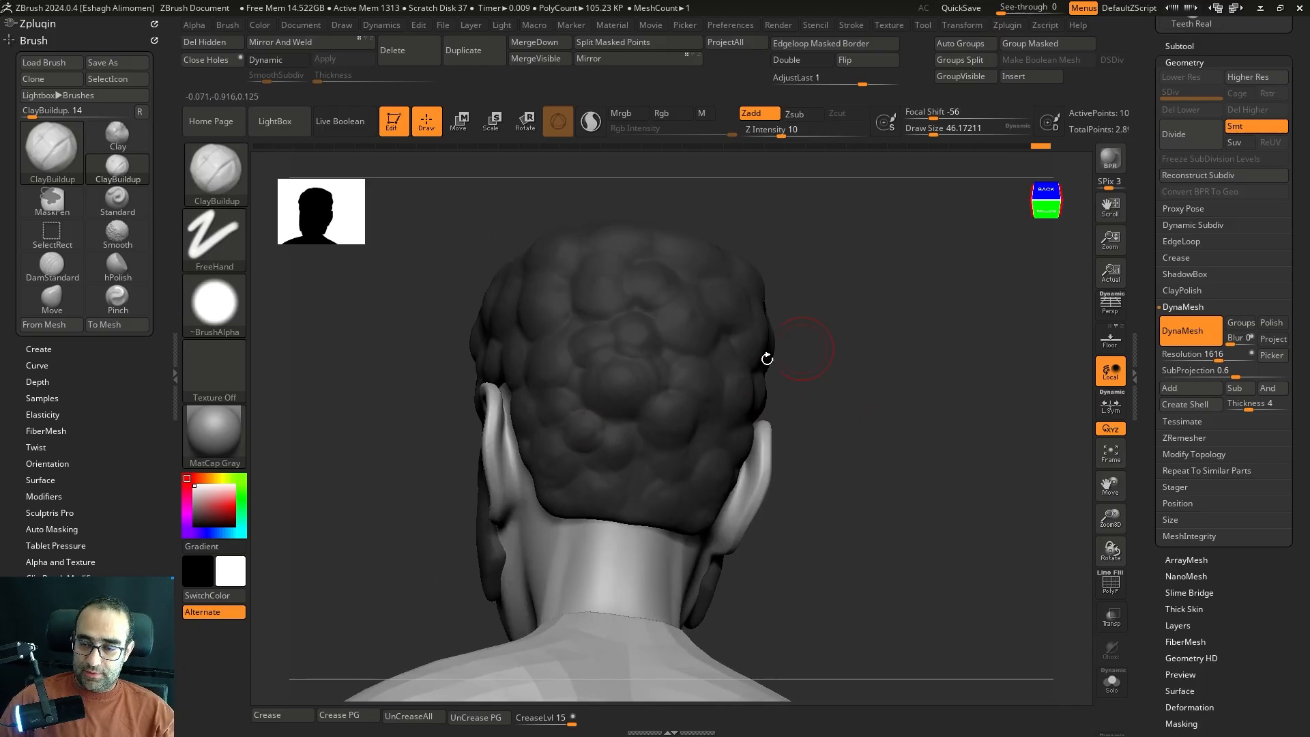
# - Build curl clumps along the nape hairline with ClayBuildup at a draw size of about 46, checking the isolated hair from below
pyautogui.moveTo(836, 440); pyautogui.dragTo(690, 496, button='right')
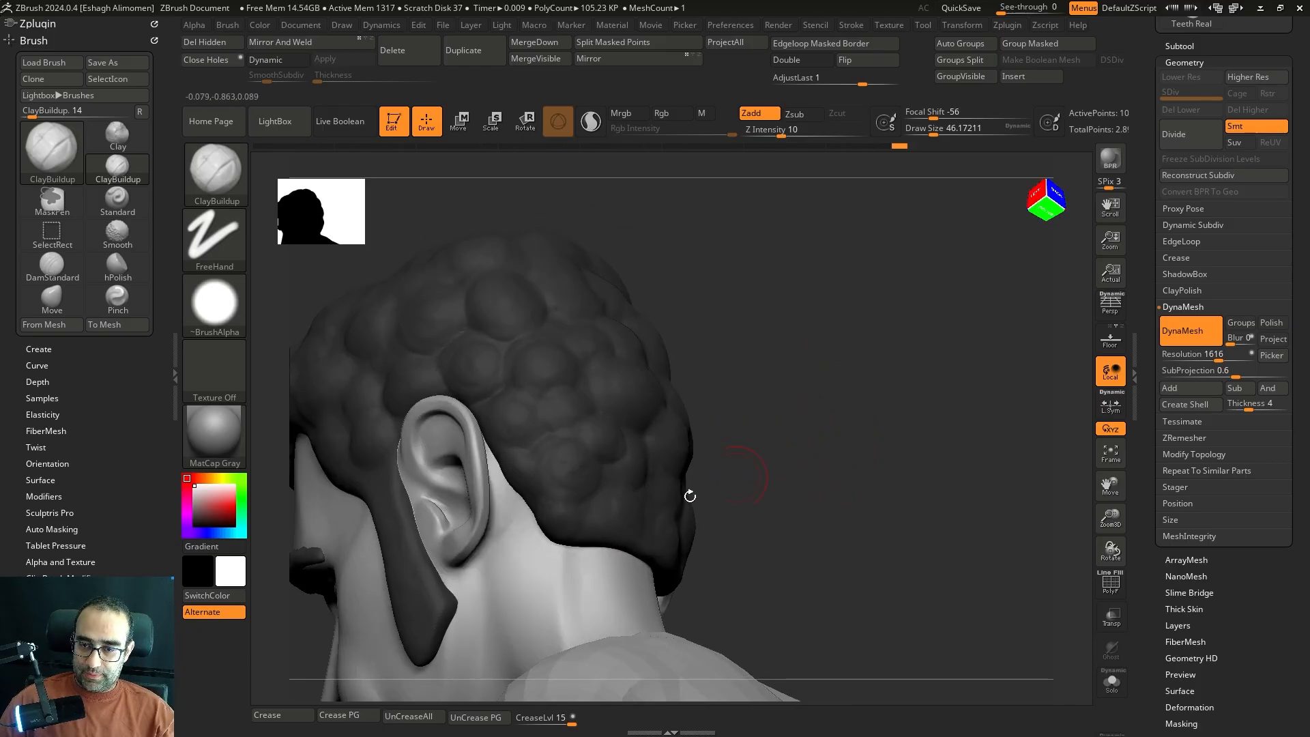
pyautogui.moveTo(586, 537); pyautogui.dragTo(585, 553)
pyautogui.click(822, 530)
pyautogui.moveTo(827, 529)
pyautogui.mouseDown(button='right')
pyautogui.moveTo(849, 427)
pyautogui.moveTo(805, 403)
pyautogui.mouseUp(button='right')
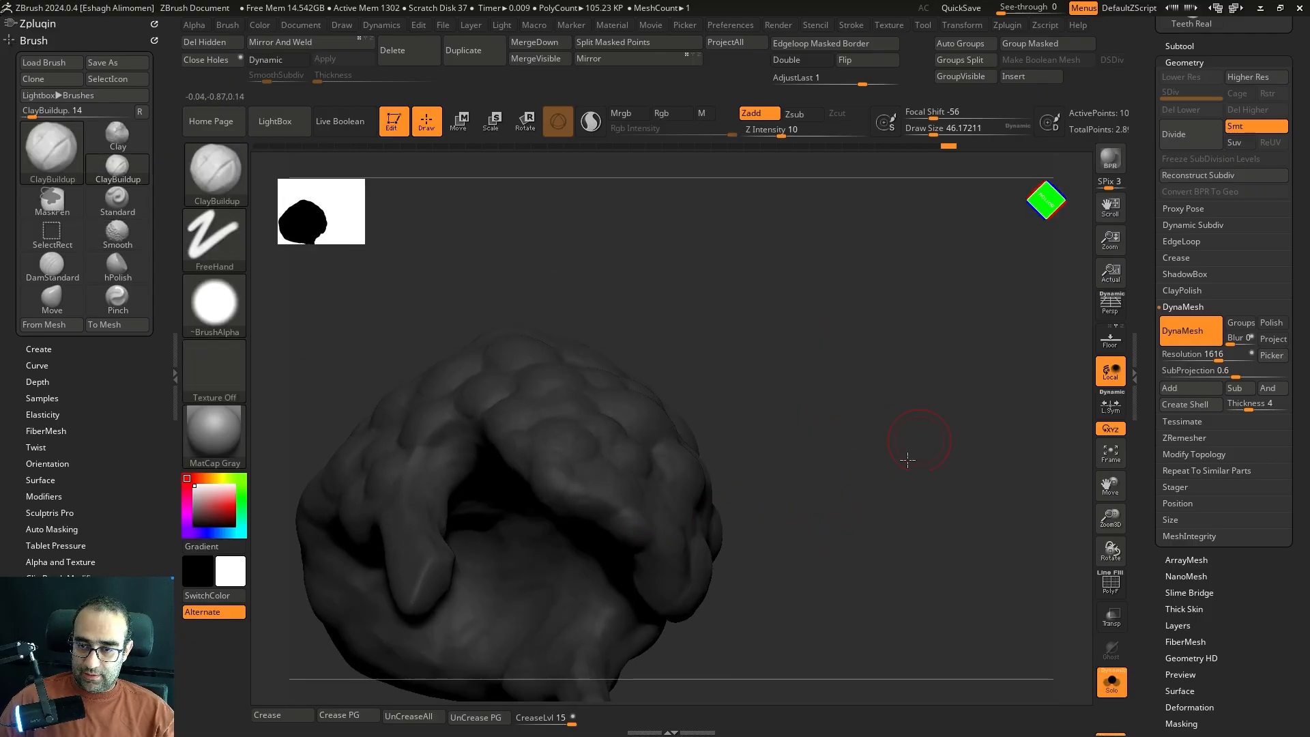
pyautogui.keyDown('shift'); pyautogui.click(936, 462); pyautogui.keyUp('shift')
pyautogui.keyDown('shift'); pyautogui.moveTo(908, 460); pyautogui.dragTo(894, 399); pyautogui.keyUp('shift')
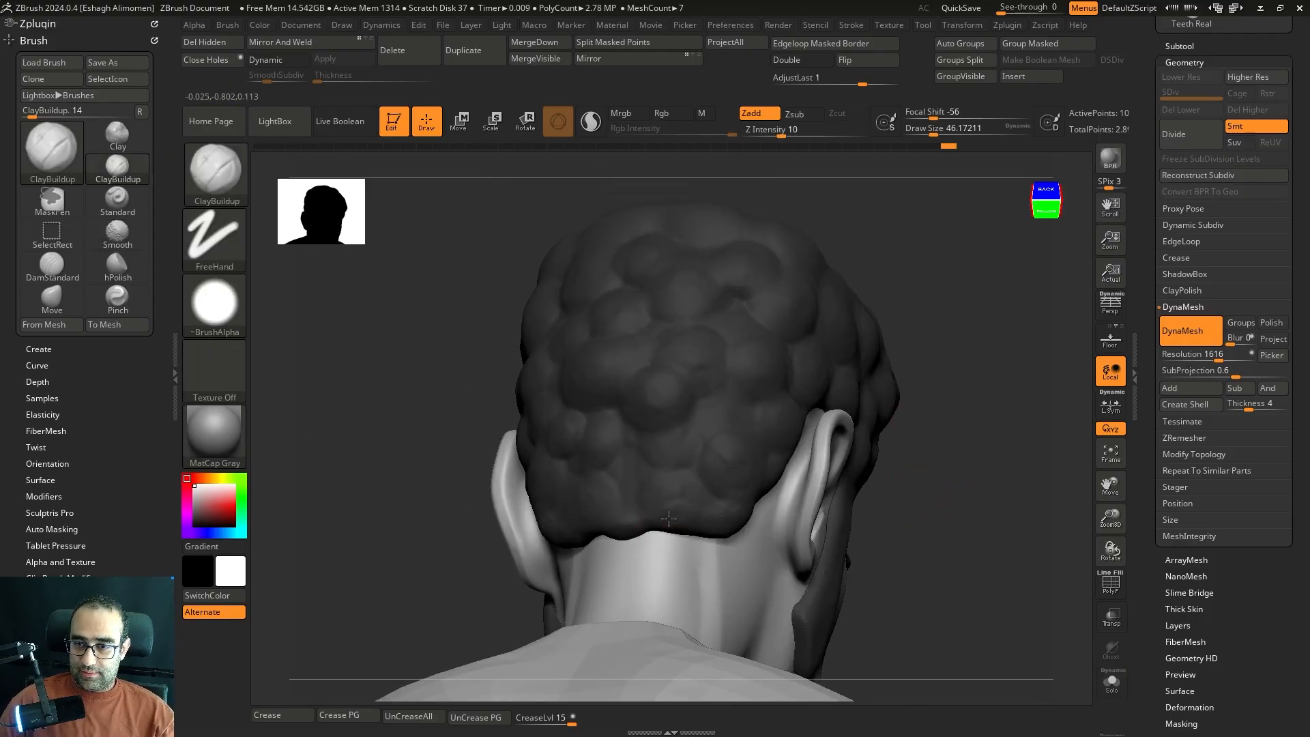
# - Isolate the hair and refine the curl clumps along its lower back and nape with ClayBuildup at a draw size of about 46
pyautogui.moveTo(691, 521); pyautogui.dragTo(709, 517)
pyautogui.moveTo(1034, 481)
pyautogui.mouseDown()
pyautogui.moveTo(907, 474)
pyautogui.moveTo(846, 428)
pyautogui.mouseUp()
pyautogui.hotkey('shift', 's')
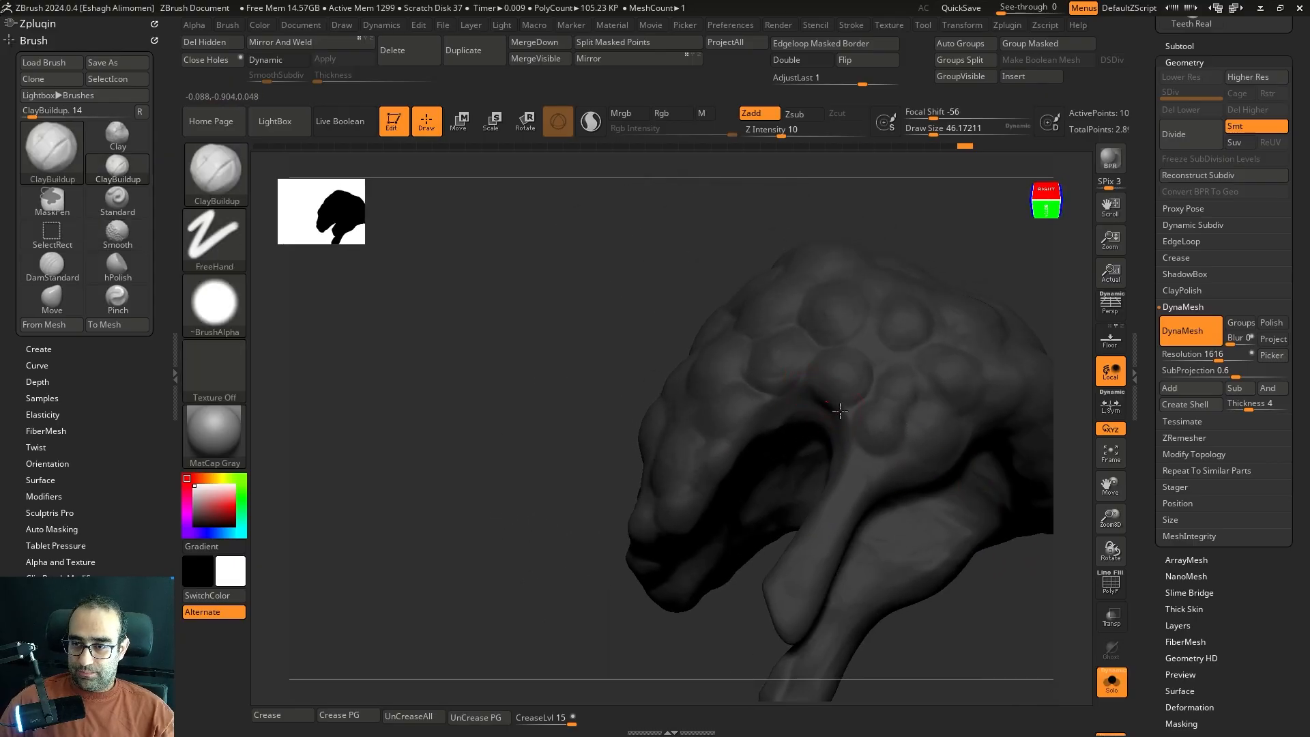
pyautogui.moveTo(570, 402); pyautogui.dragTo(594, 456)
pyautogui.keyDown('shift'); pyautogui.moveTo(882, 421); pyautogui.dragTo(760, 443); pyautogui.keyUp('shift')
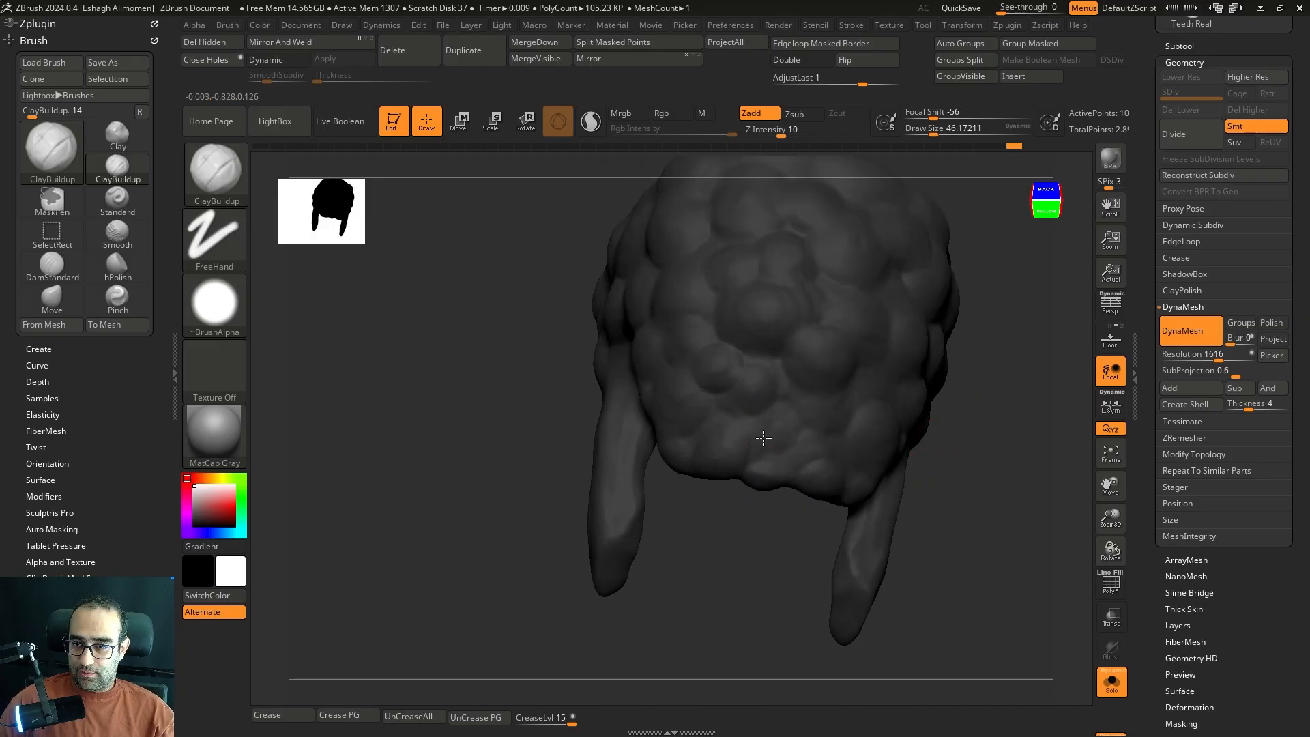
pyautogui.moveTo(977, 403)
pyautogui.mouseDown()
pyautogui.moveTo(1007, 431)
pyautogui.moveTo(918, 459)
pyautogui.moveTo(798, 434)
pyautogui.mouseUp()
# - Carve creases between the curls on the back of the isolated hair with DamStandard at a draw size of about 46
pyautogui.press('b')
pyautogui.press('d')
pyautogui.press('s')
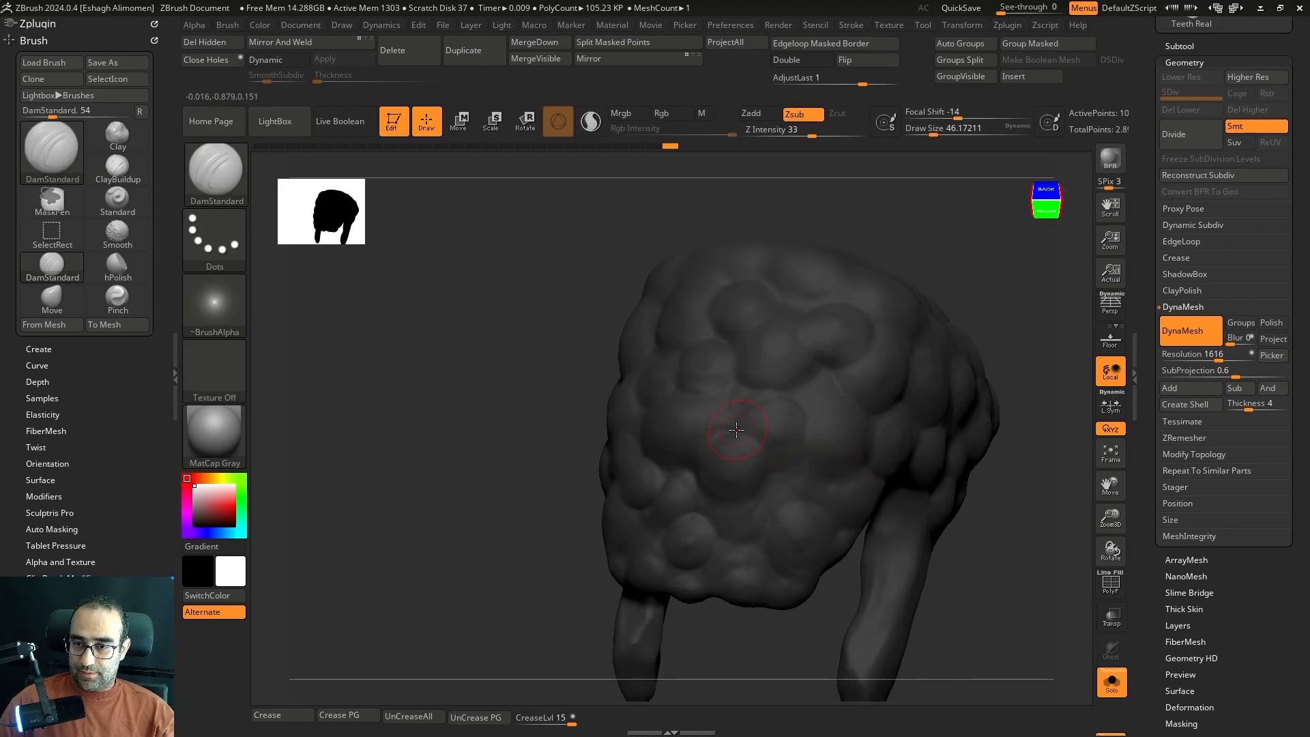
pyautogui.moveTo(1054, 447); pyautogui.dragTo(1147, 494)
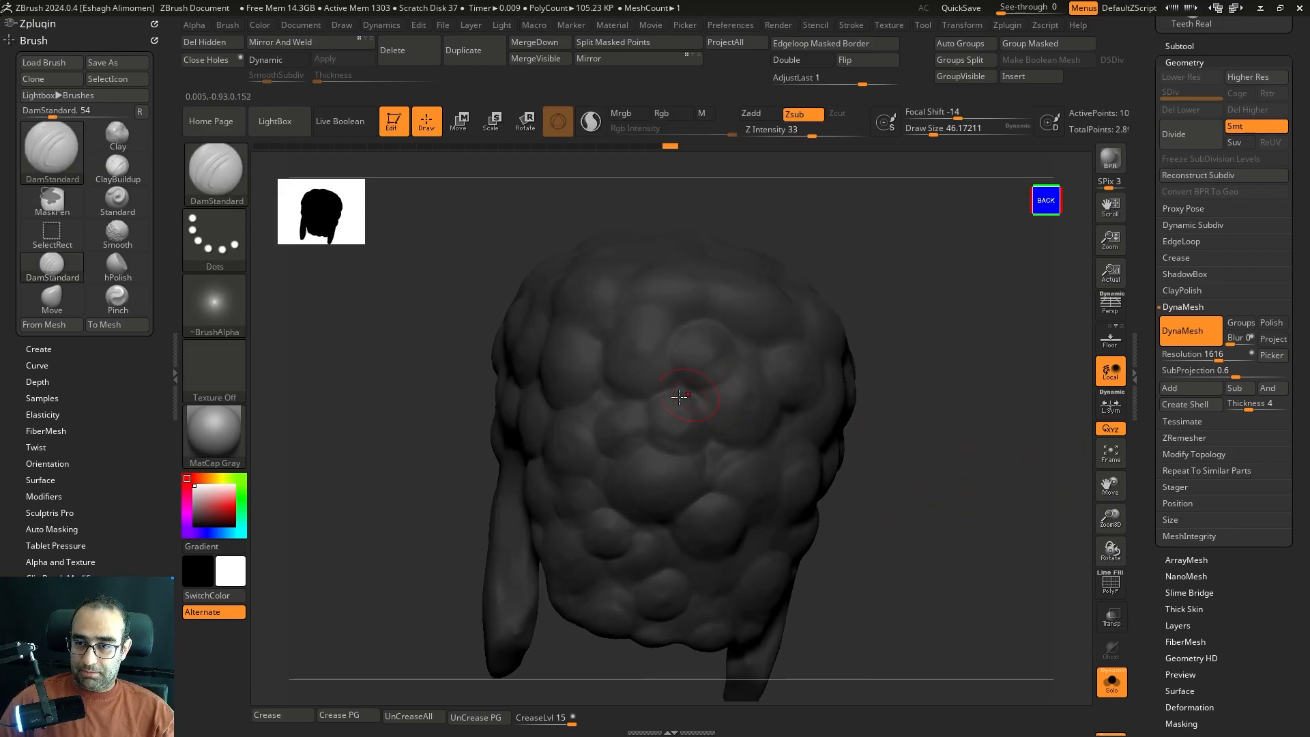
pyautogui.moveTo(914, 398); pyautogui.dragTo(873, 404)
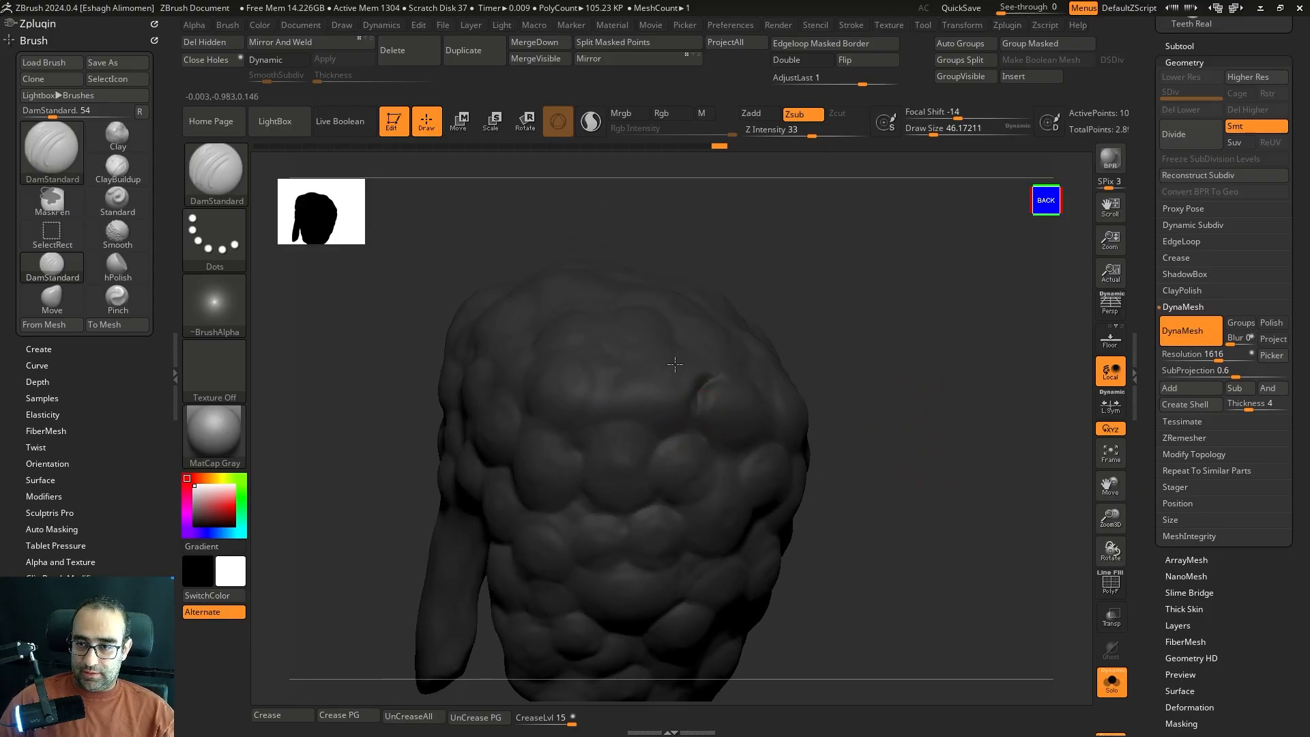
# - Build a rounded curl on the upper back of the hair with ClayBuildup and smooth the surface around it
pyautogui.press('b')
pyautogui.press('c')
pyautogui.press('b')
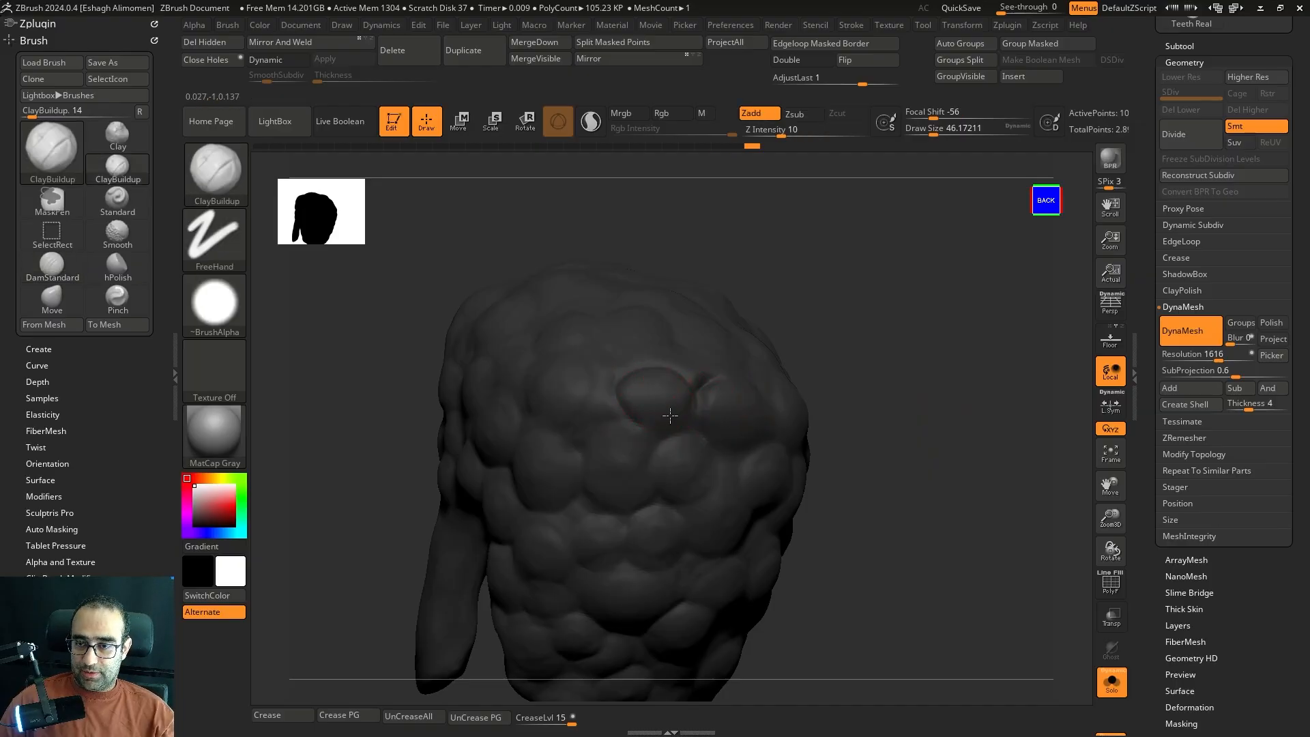
pyautogui.moveTo(848, 357); pyautogui.dragTo(816, 417)
pyautogui.keyDown('shift'); pyautogui.moveTo(686, 394); pyautogui.dragTo(718, 369); pyautogui.keyUp('shift')
pyautogui.moveTo(935, 410); pyautogui.dragTo(968, 345)
pyautogui.keyDown('shift'); pyautogui.moveTo(688, 389); pyautogui.dragTo(671, 434); pyautogui.keyUp('shift')
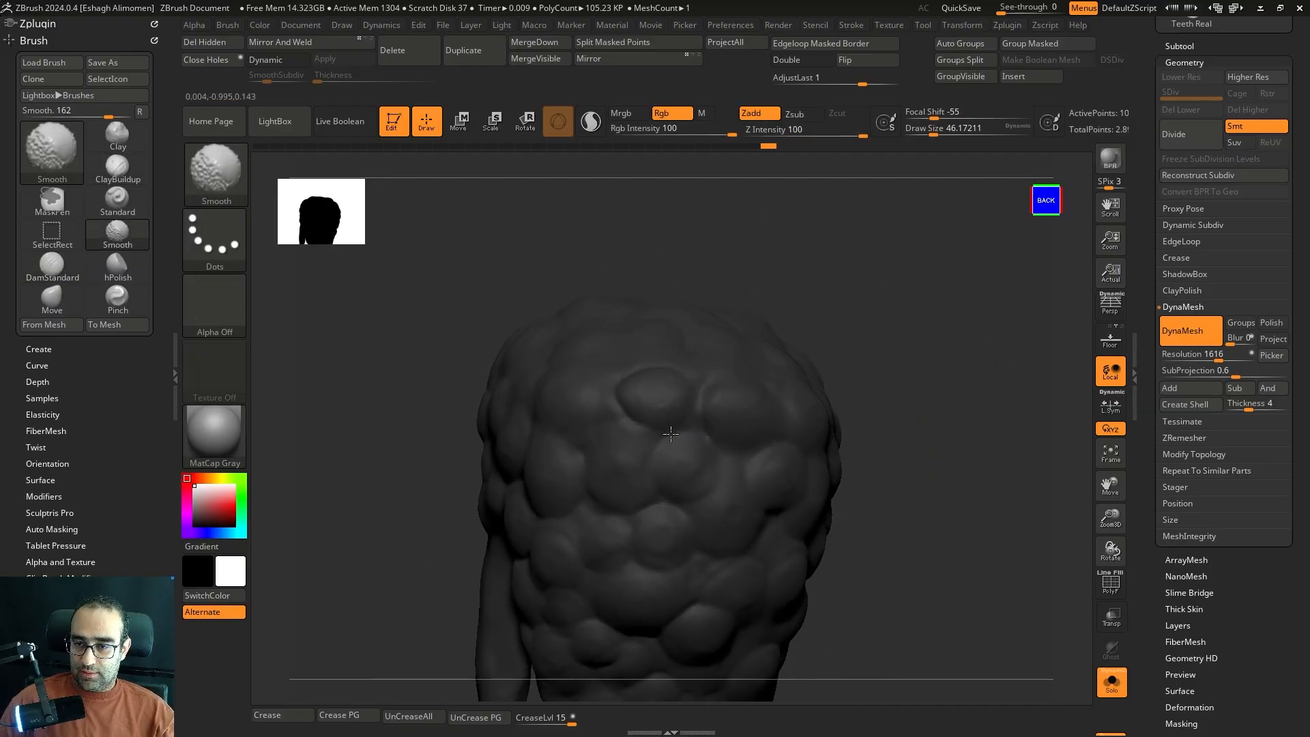
# - Sculpt more curls across the left side and upper back of the hair with ClayBuildup at draw sizes of about 65 and 39
pyautogui.moveTo(900, 409)
pyautogui.mouseDown()
pyautogui.moveTo(913, 330)
pyautogui.moveTo(860, 416)
pyautogui.moveTo(900, 396)
pyautogui.moveTo(843, 412)
pyautogui.moveTo(845, 471)
pyautogui.moveTo(655, 422)
pyautogui.mouseUp()
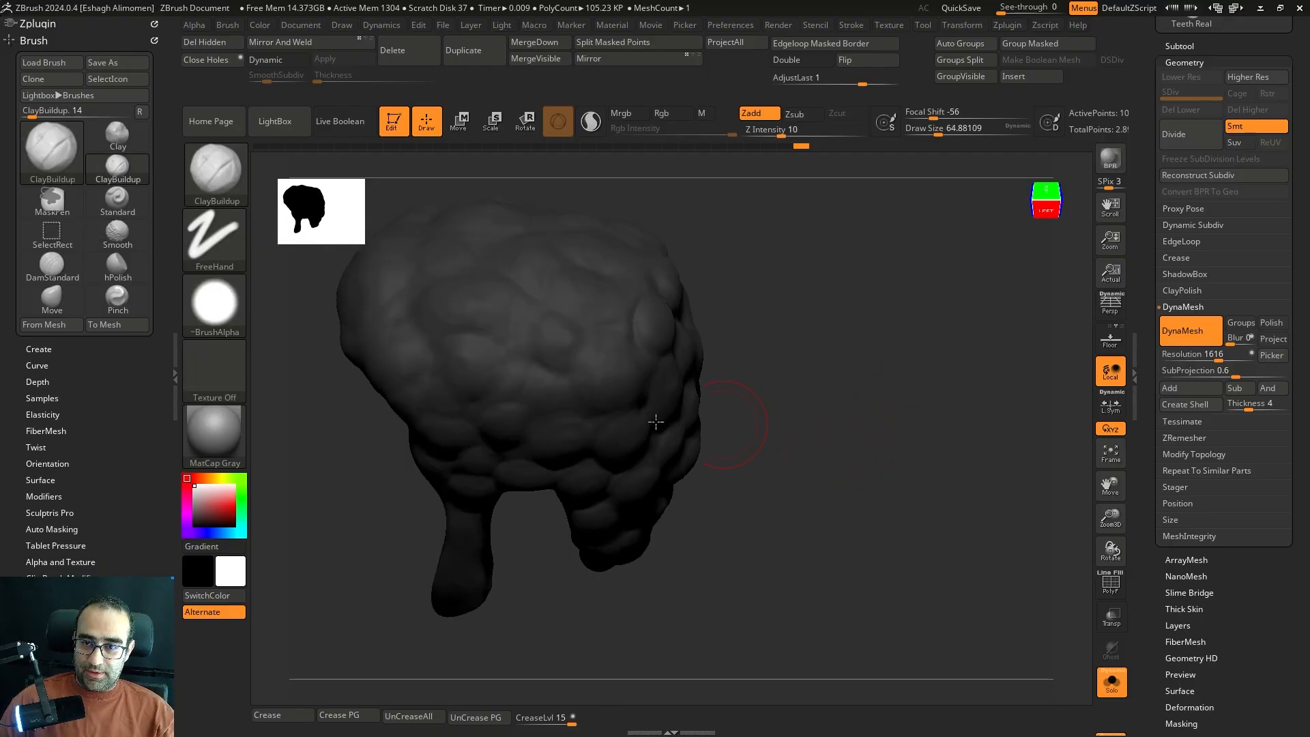
pyautogui.keyDown('shift'); pyautogui.moveTo(750, 394); pyautogui.dragTo(839, 371); pyautogui.keyUp('shift')
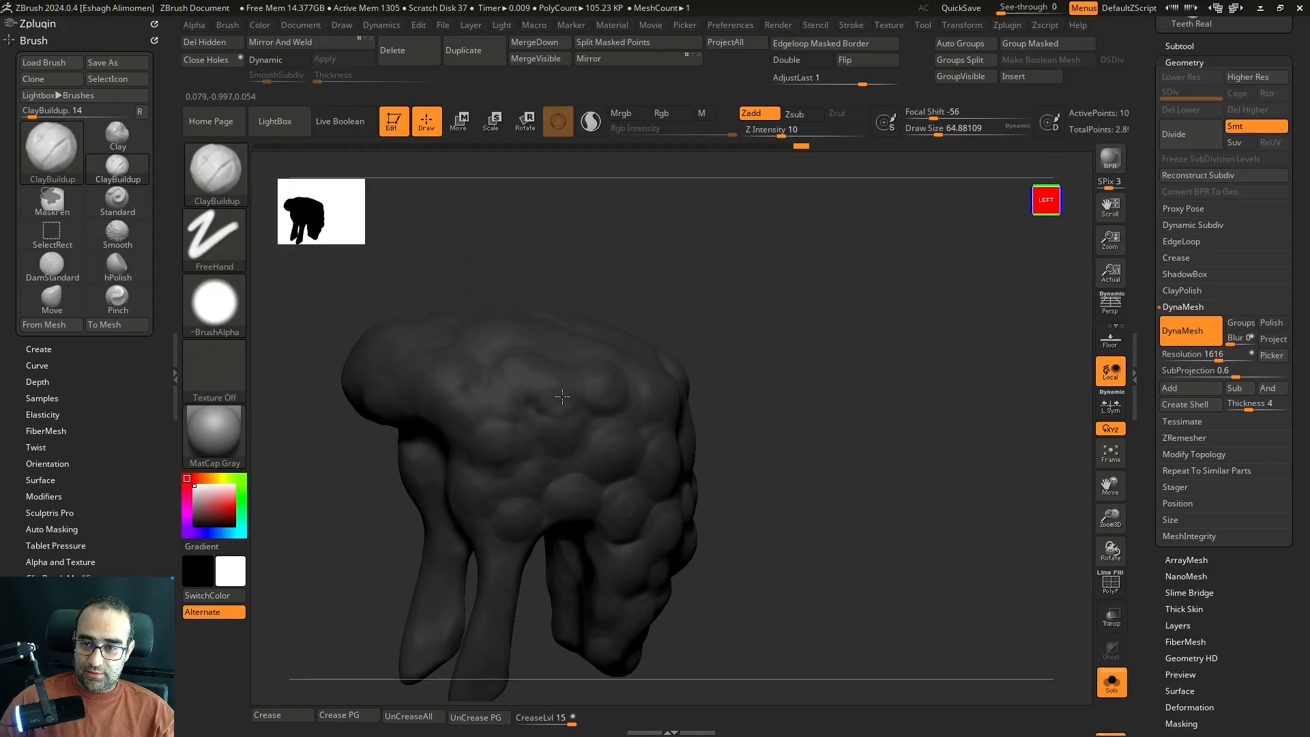
pyautogui.keyDown('shift'); pyautogui.moveTo(751, 388); pyautogui.dragTo(761, 388); pyautogui.keyUp('shift')
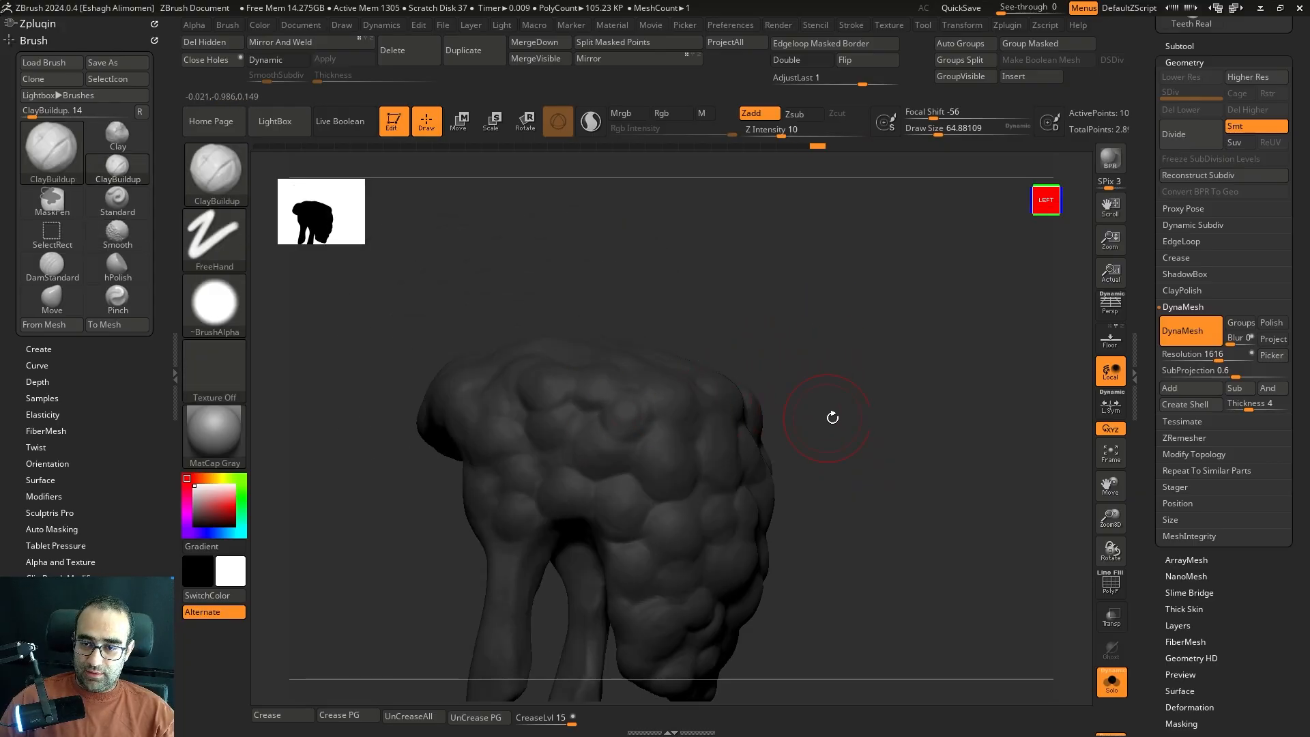
pyautogui.moveTo(832, 417); pyautogui.dragTo(673, 443)
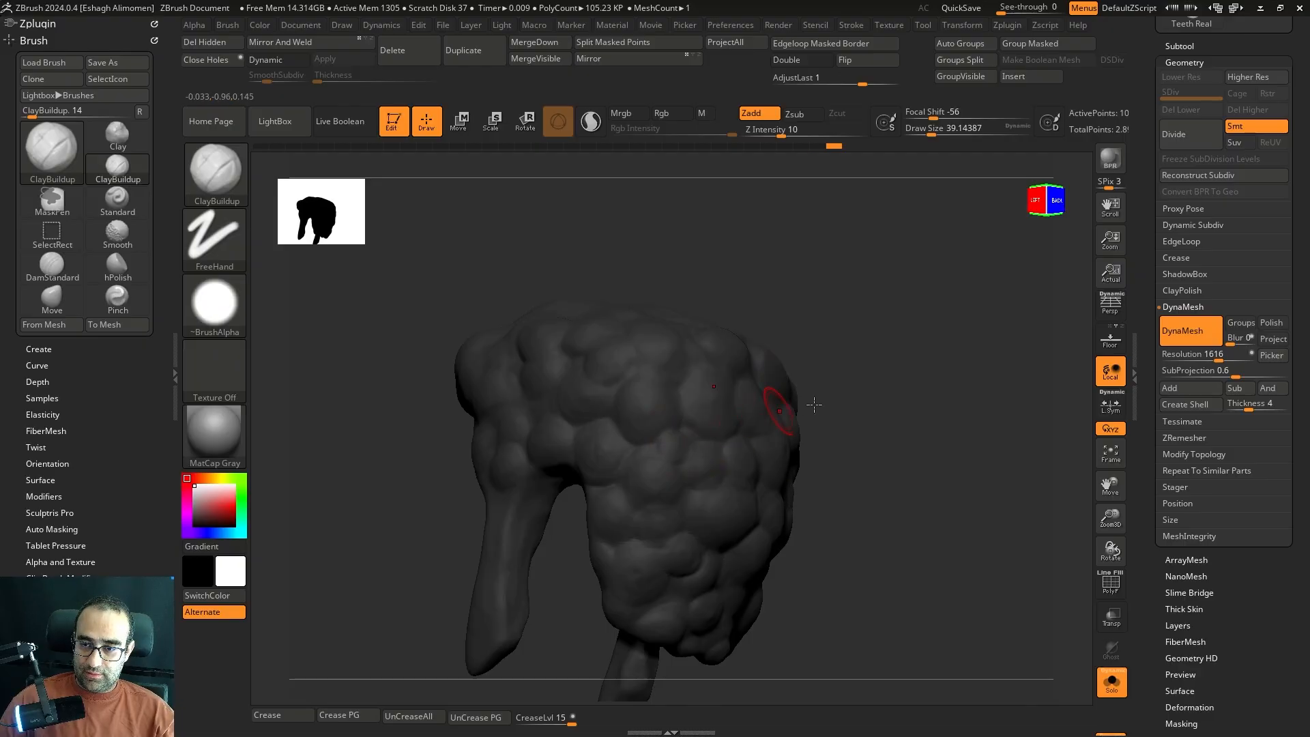
pyautogui.keyDown('shift'); pyautogui.moveTo(815, 405); pyautogui.dragTo(838, 402); pyautogui.keyUp('shift')
# - Show the whole head again and soften the back curls with the Smooth brush, enlarging the draw size from about 39 to 97
pyautogui.keyDown('alt'); pyautogui.moveTo(838, 402); pyautogui.dragTo(805, 318); pyautogui.keyUp('alt')
pyautogui.hotkey('ctrl', 'shift', 's')
pyautogui.keyDown('alt'); pyautogui.moveTo(880, 372); pyautogui.dragTo(797, 453); pyautogui.keyUp('alt')
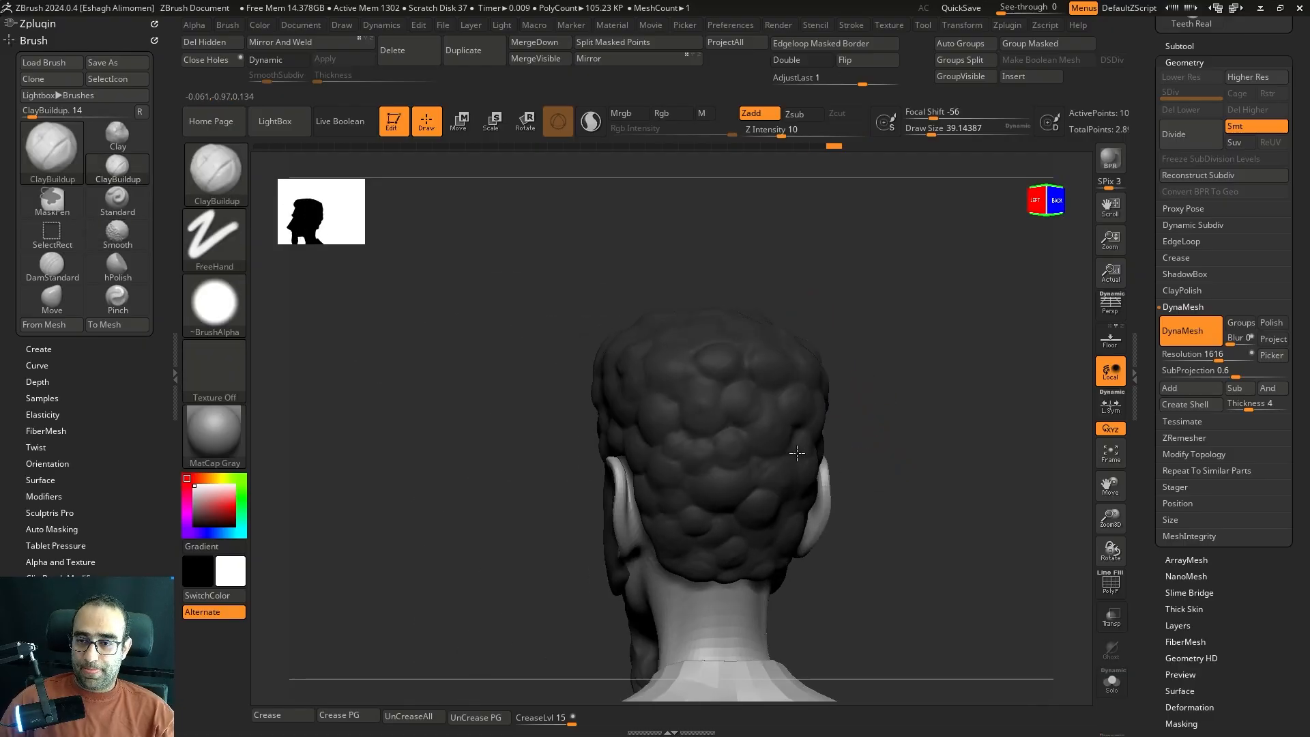
pyautogui.moveTo(928, 419)
pyautogui.keyDown('shift'); pyautogui.mouseDown()
pyautogui.moveTo(898, 398)
pyautogui.moveTo(911, 373)
pyautogui.moveTo(924, 387)
pyautogui.moveTo(874, 421)
pyautogui.moveTo(822, 425)
pyautogui.mouseUp(); pyautogui.keyUp('shift')
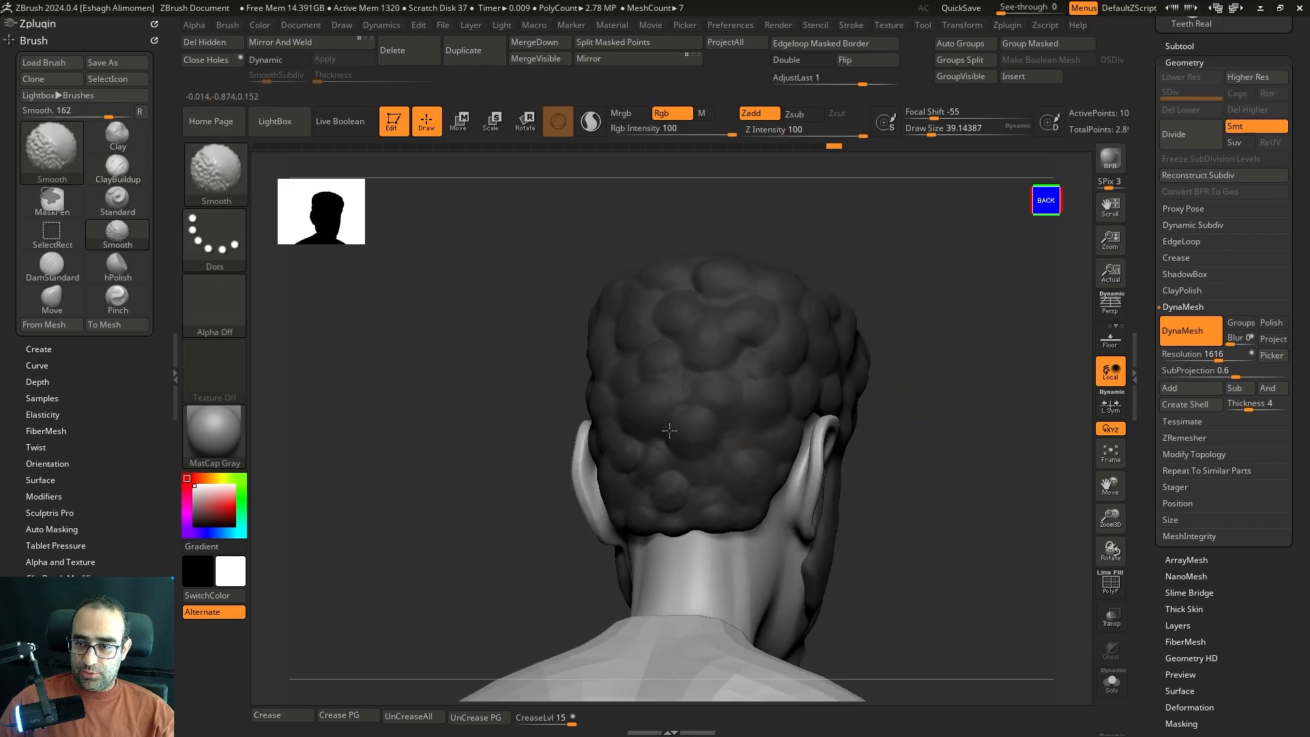
pyautogui.moveTo(935, 443)
pyautogui.mouseDown()
pyautogui.moveTo(1002, 447)
pyautogui.moveTo(890, 444)
pyautogui.mouseUp()
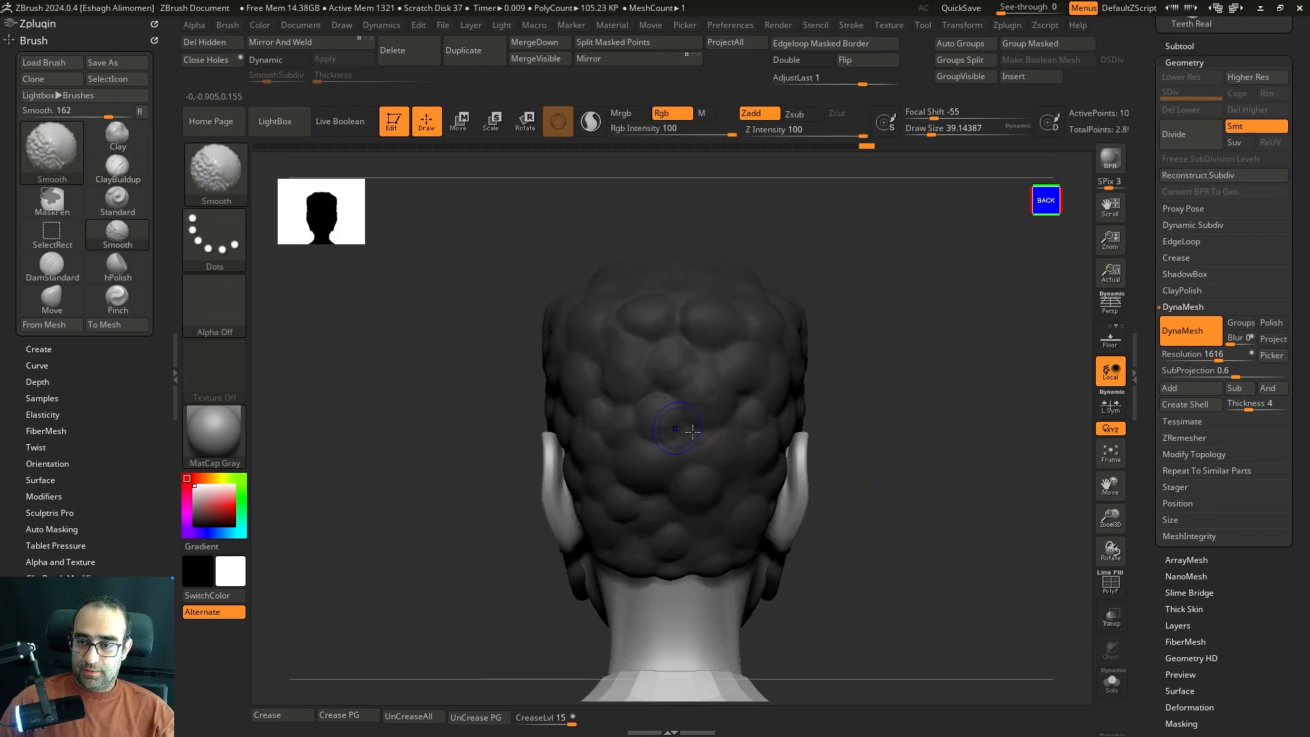
pyautogui.moveTo(687, 431)
pyautogui.keyDown('shift'); pyautogui.mouseDown()
pyautogui.moveTo(639, 416)
pyautogui.moveTo(602, 481)
pyautogui.mouseUp(); pyautogui.keyUp('shift')
pyautogui.moveTo(809, 402); pyautogui.dragTo(878, 403)
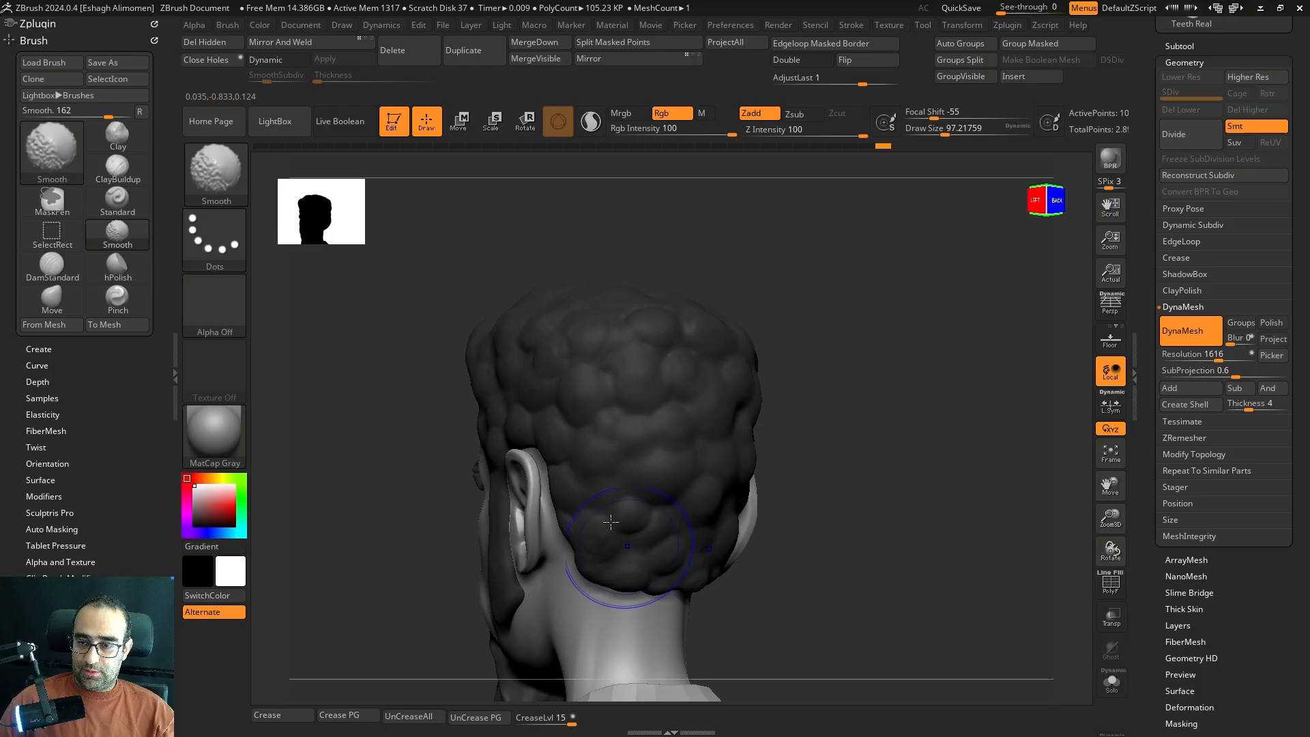
# - Rebuild the curls across the back of the hair and behind the ears with ClayBuildup at draw sizes of about 56 and 49
pyautogui.moveTo(783, 330)
pyautogui.mouseDown()
pyautogui.moveTo(857, 389)
pyautogui.moveTo(840, 354)
pyautogui.moveTo(818, 383)
pyautogui.moveTo(866, 401)
pyautogui.mouseUp()
pyautogui.keyDown('alt'); pyautogui.moveTo(865, 401); pyautogui.dragTo(791, 295); pyautogui.keyUp('alt')
pyautogui.moveTo(749, 412)
pyautogui.keyDown('shift'); pyautogui.mouseDown()
pyautogui.moveTo(810, 395)
pyautogui.moveTo(788, 393)
pyautogui.moveTo(871, 395)
pyautogui.moveTo(810, 462)
pyautogui.moveTo(807, 418)
pyautogui.moveTo(769, 414)
pyautogui.moveTo(881, 413)
pyautogui.moveTo(749, 413)
pyautogui.mouseUp(); pyautogui.keyUp('shift')
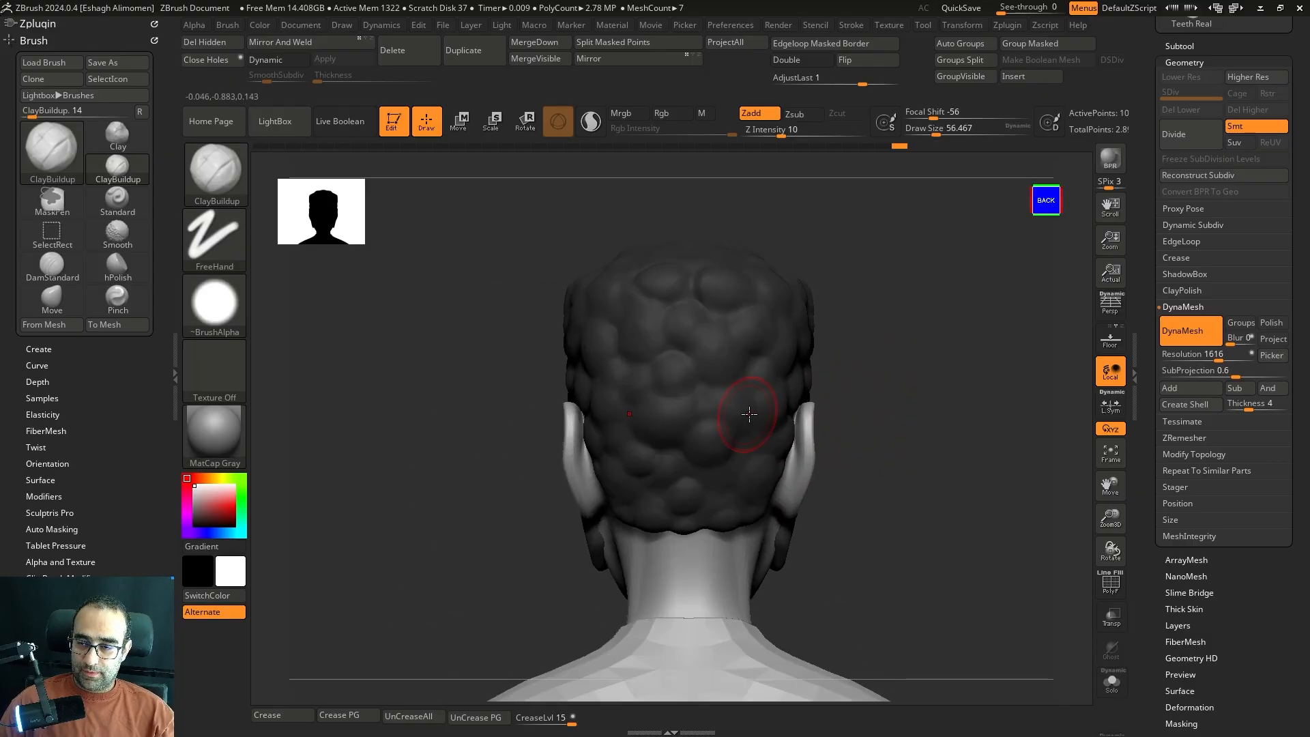
pyautogui.moveTo(907, 388); pyautogui.dragTo(733, 422)
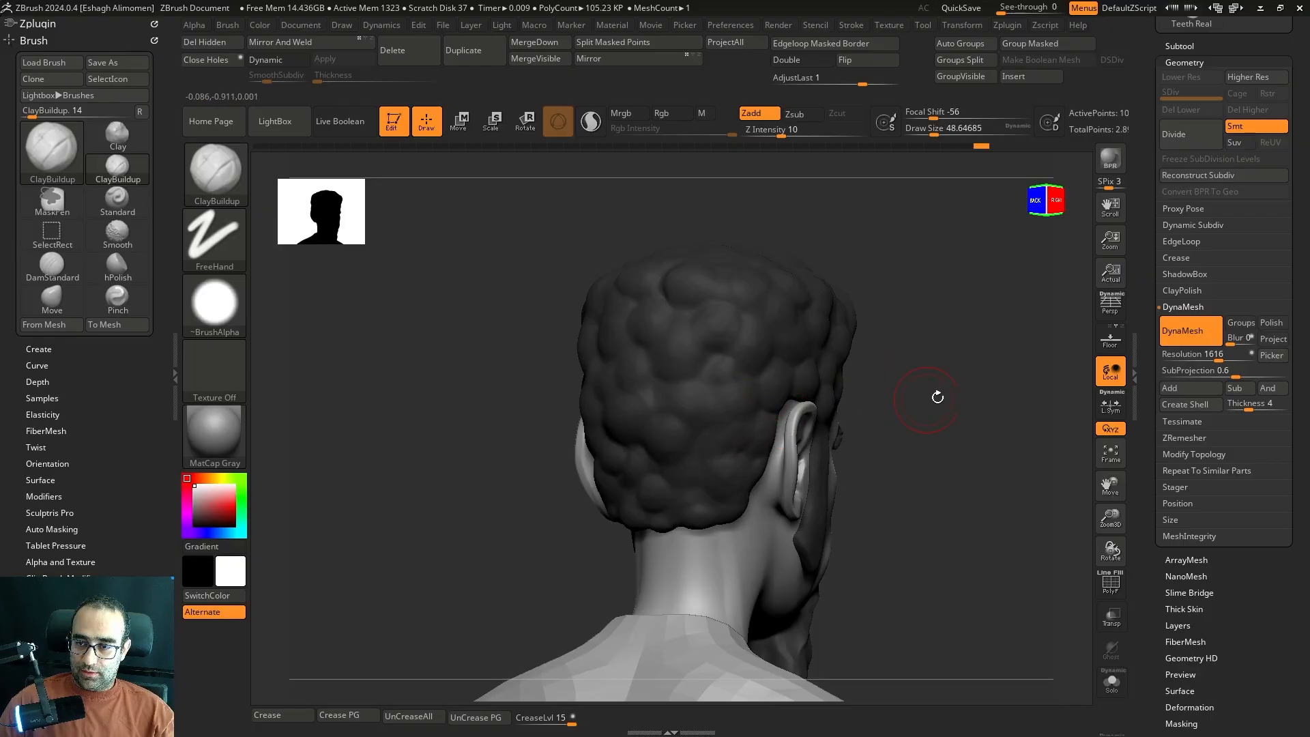
pyautogui.keyDown('shift'); pyautogui.moveTo(936, 393); pyautogui.dragTo(702, 360); pyautogui.keyUp('shift')
# - Sculpt curls on the left side and front of the hair above the forehead with ClayBuildup at draw sizes of about 49 and 54
pyautogui.moveTo(853, 374); pyautogui.dragTo(613, 400)
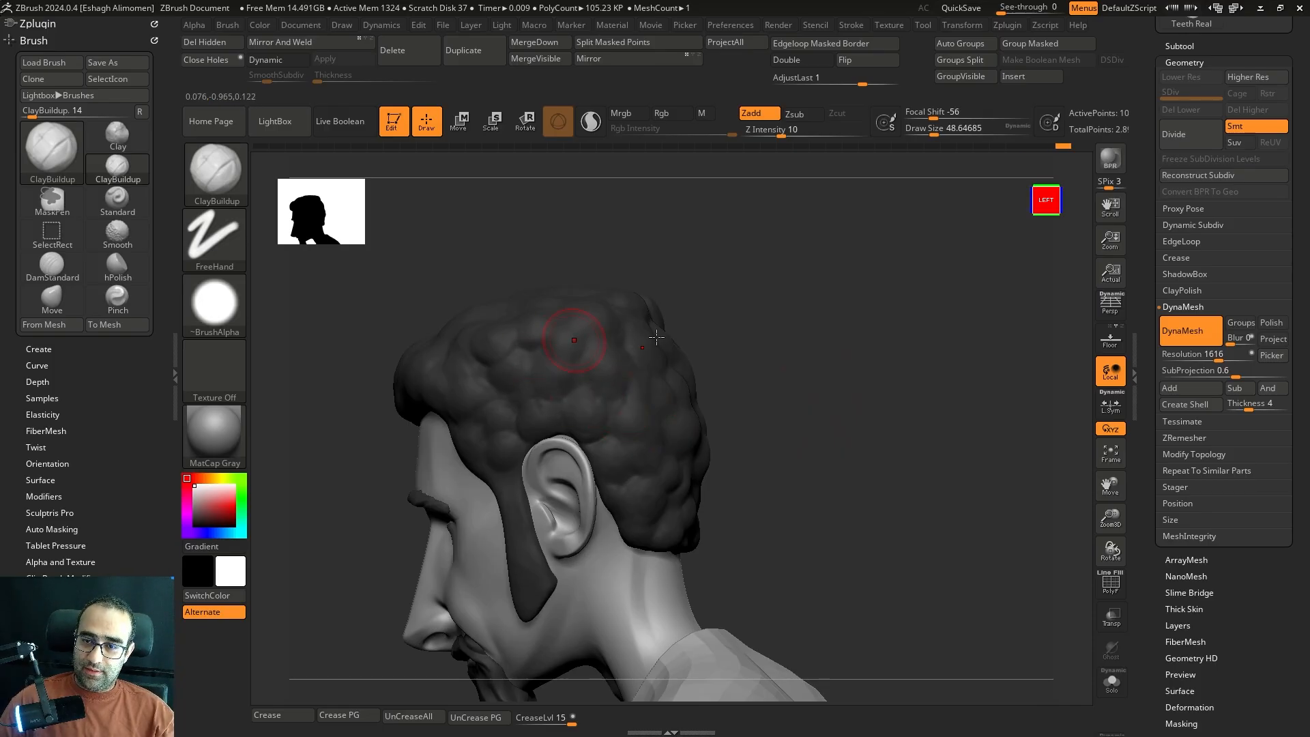
pyautogui.moveTo(657, 337); pyautogui.dragTo(694, 384)
pyautogui.moveTo(785, 375); pyautogui.dragTo(850, 393)
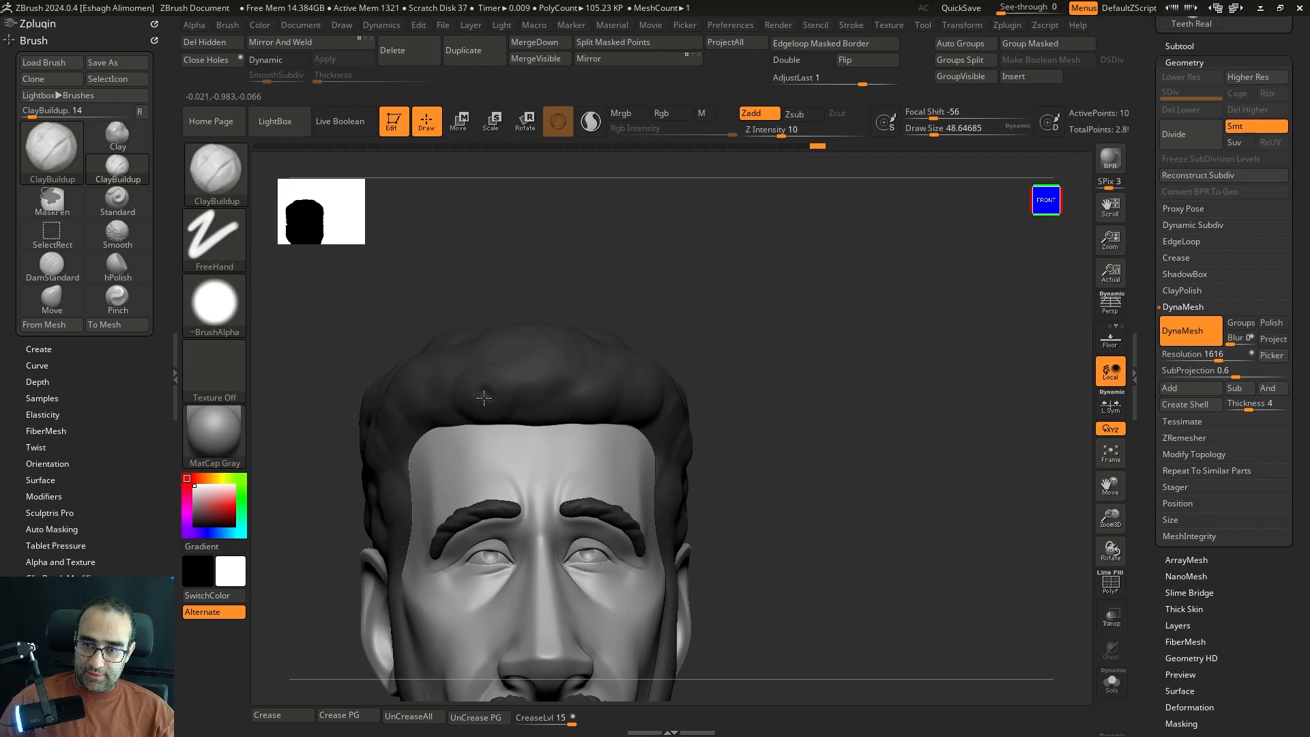
pyautogui.moveTo(767, 328)
pyautogui.mouseDown()
pyautogui.moveTo(550, 369)
pyautogui.moveTo(536, 404)
pyautogui.mouseUp()
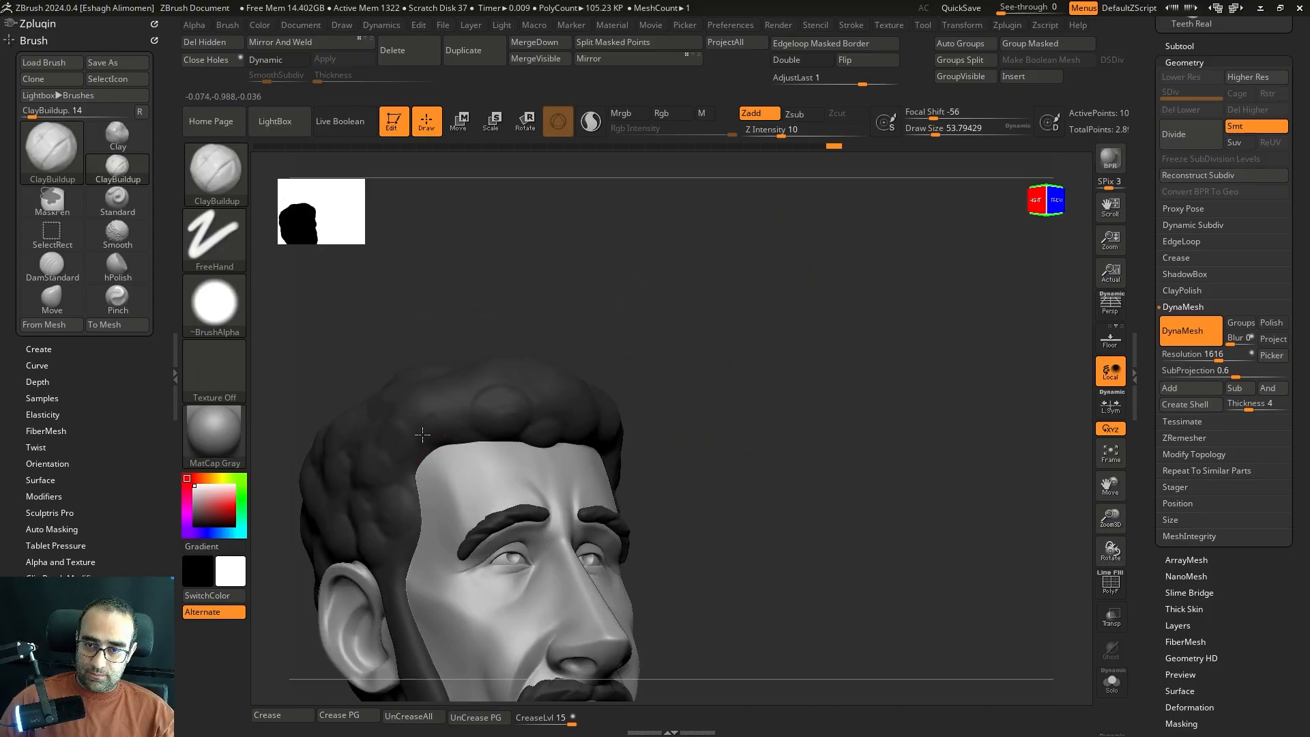
pyautogui.keyDown('shift'); pyautogui.moveTo(458, 424); pyautogui.dragTo(561, 386, button='right'); pyautogui.keyUp('shift')
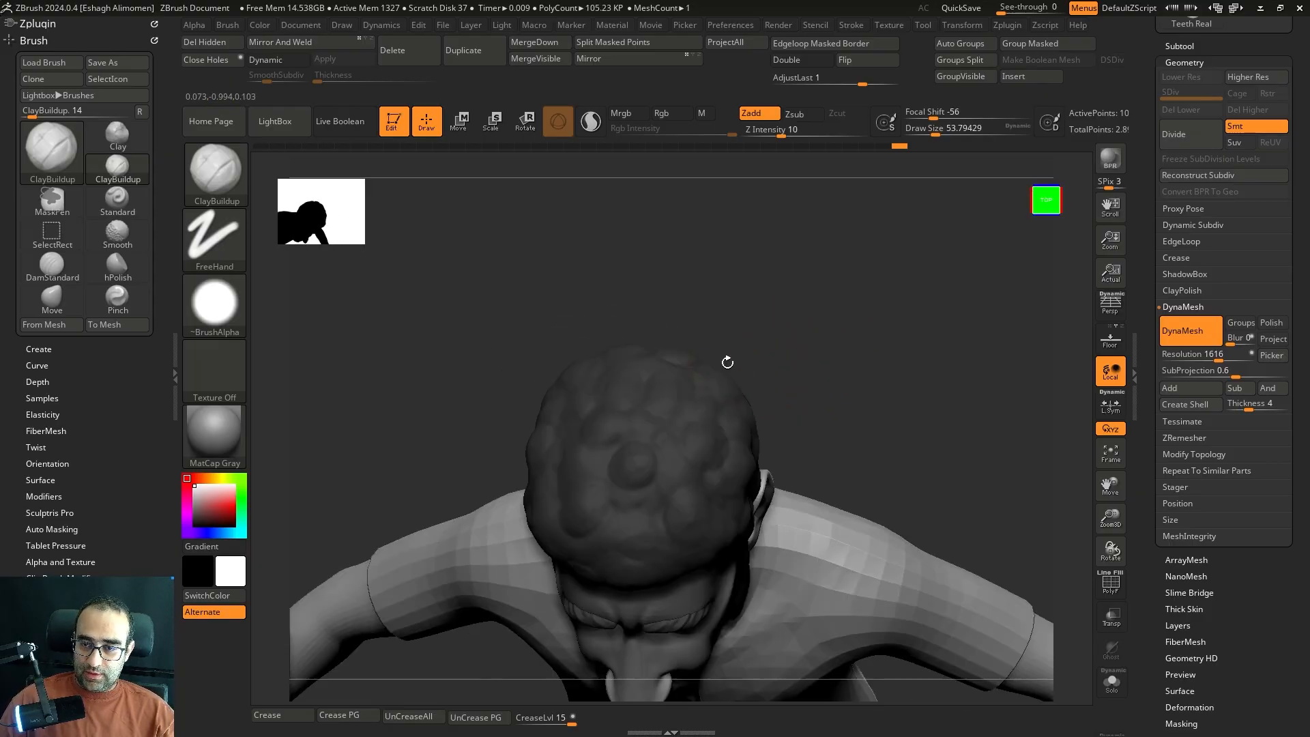
# - Fill the top of the hair with rounded curls using ClayBuildup at a draw size of about 54
pyautogui.moveTo(782, 397); pyautogui.dragTo(607, 495)
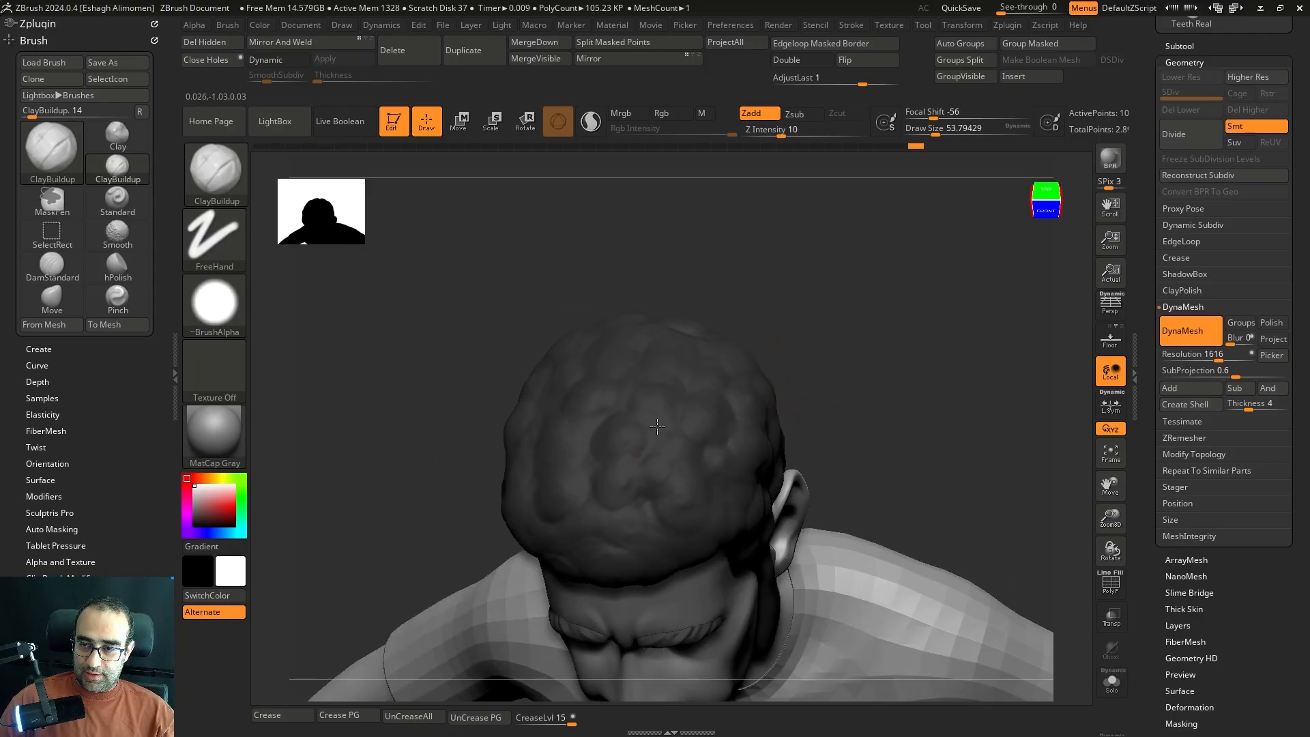
pyautogui.moveTo(792, 361); pyautogui.dragTo(703, 396)
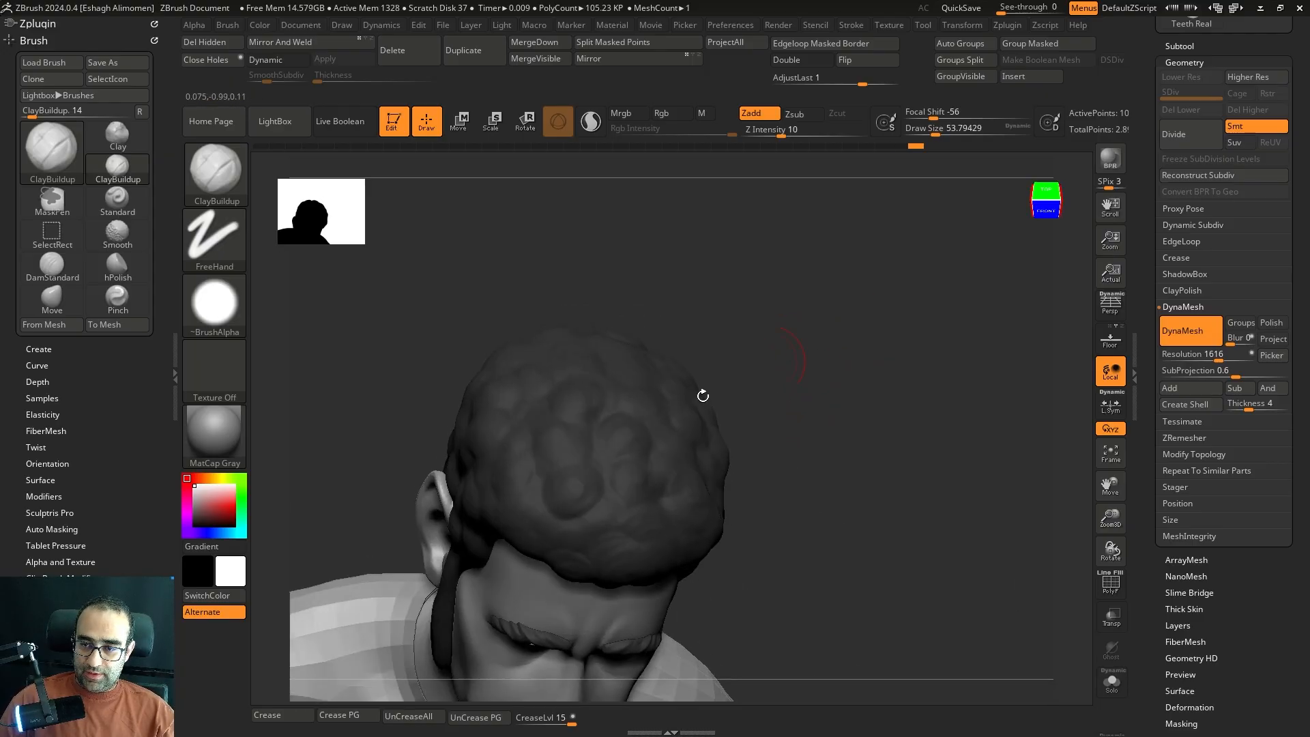
pyautogui.moveTo(784, 382); pyautogui.dragTo(831, 385)
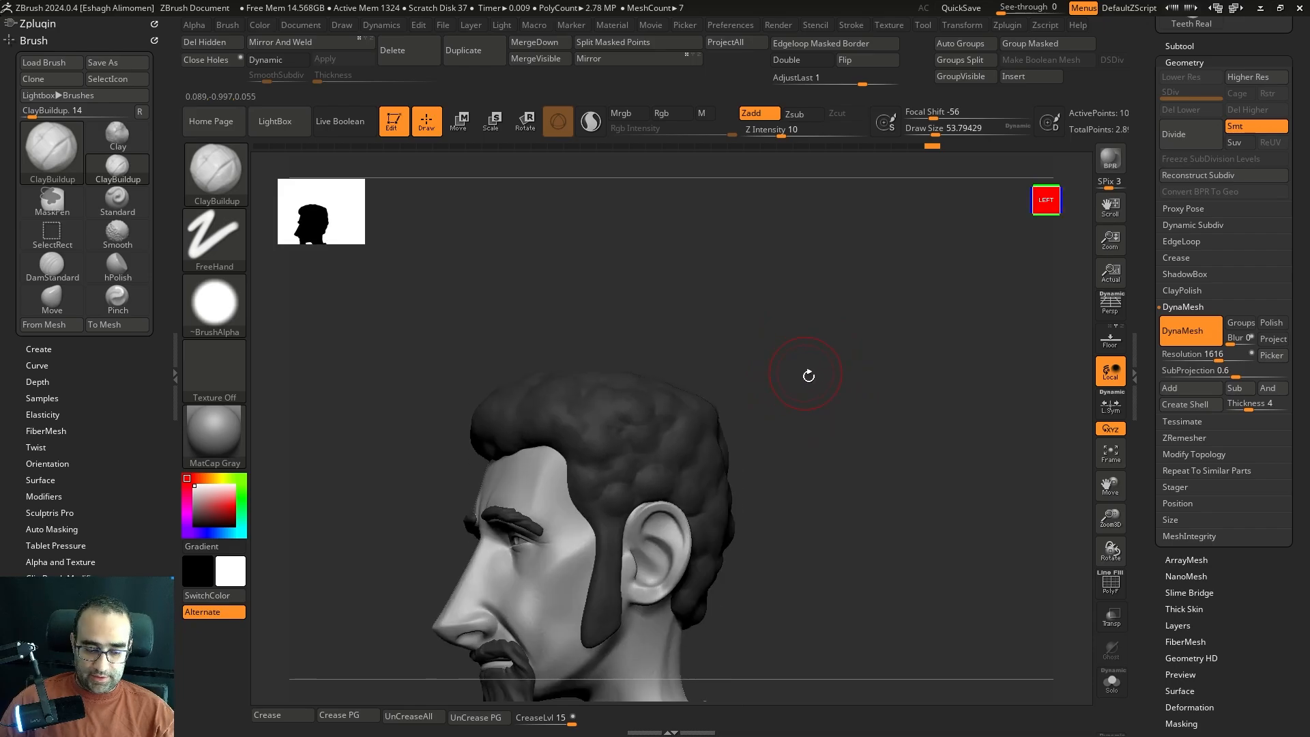
pyautogui.moveTo(809, 376); pyautogui.dragTo(657, 440)
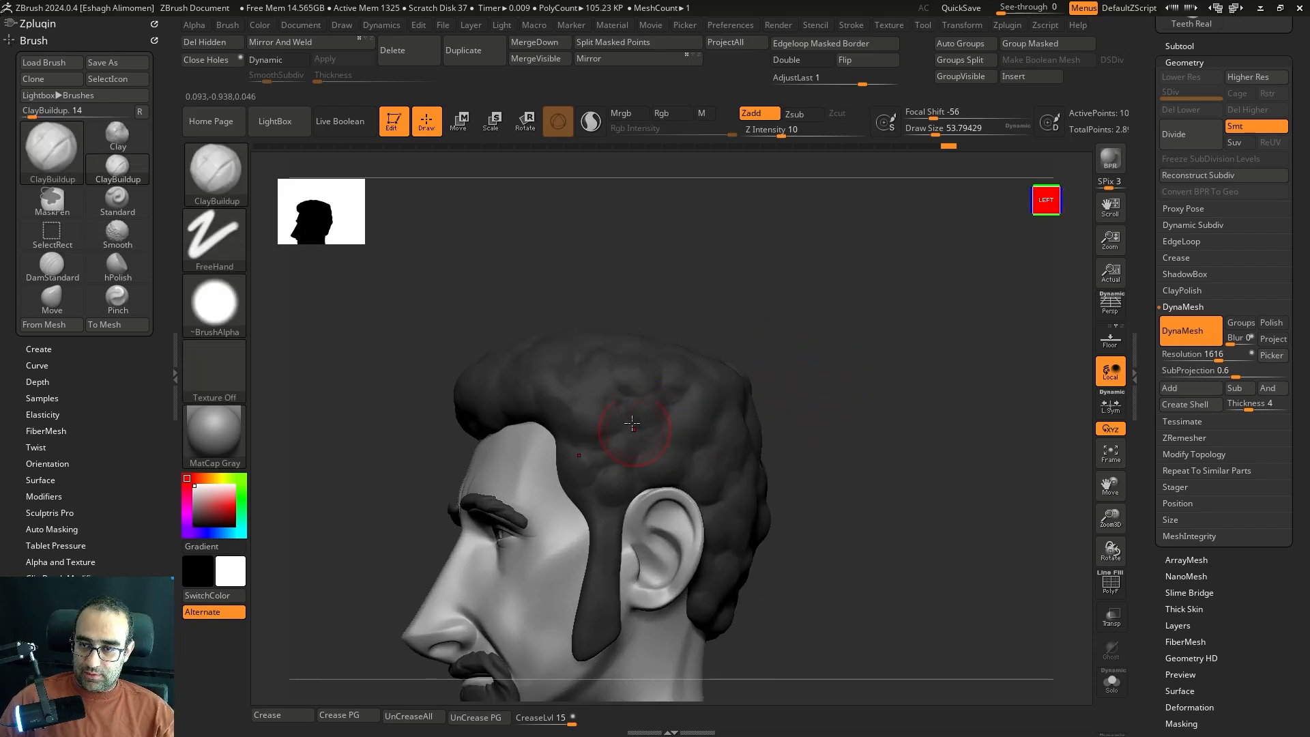
# - Refine the curls above the left ear and across the back of the hair with ClayBuildup at a draw size of about 54
pyautogui.moveTo(632, 423); pyautogui.dragTo(692, 409, button='right')
pyautogui.moveTo(910, 413); pyautogui.dragTo(781, 386)
pyautogui.moveTo(976, 376); pyautogui.dragTo(891, 343)
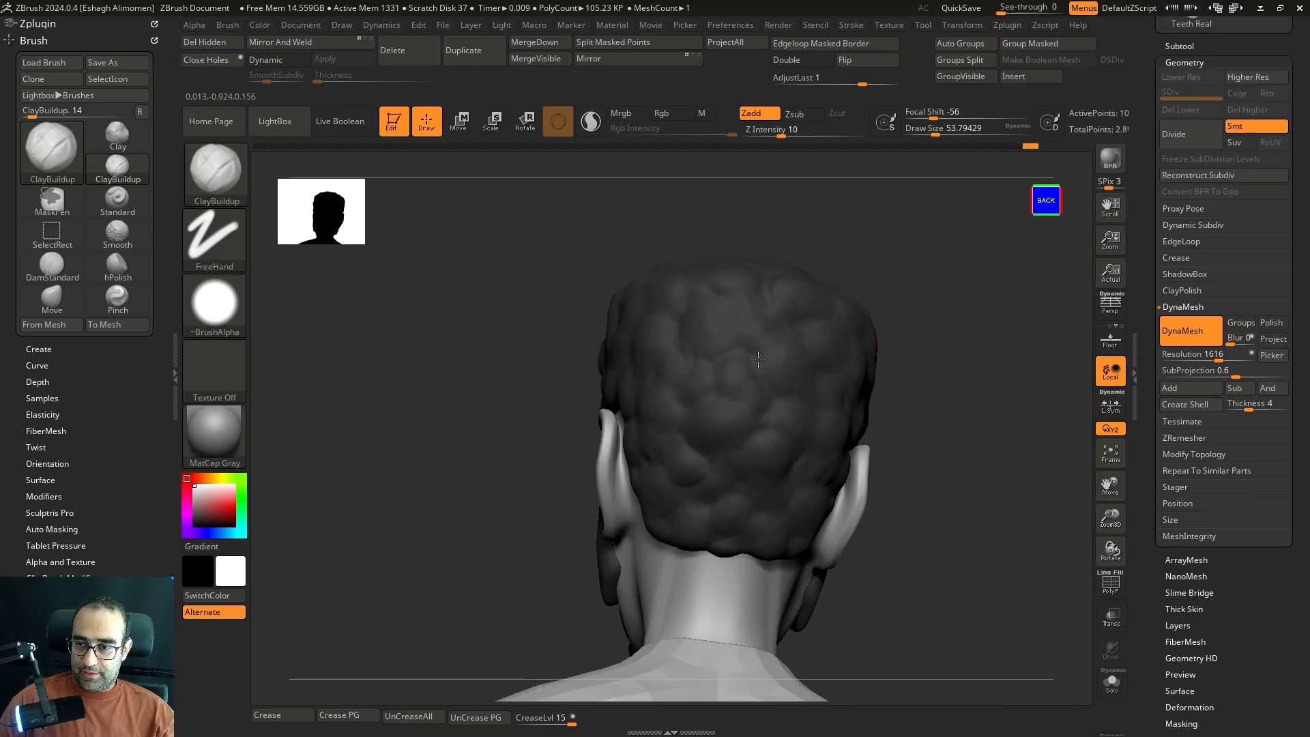
pyautogui.moveTo(925, 403); pyautogui.dragTo(728, 422)
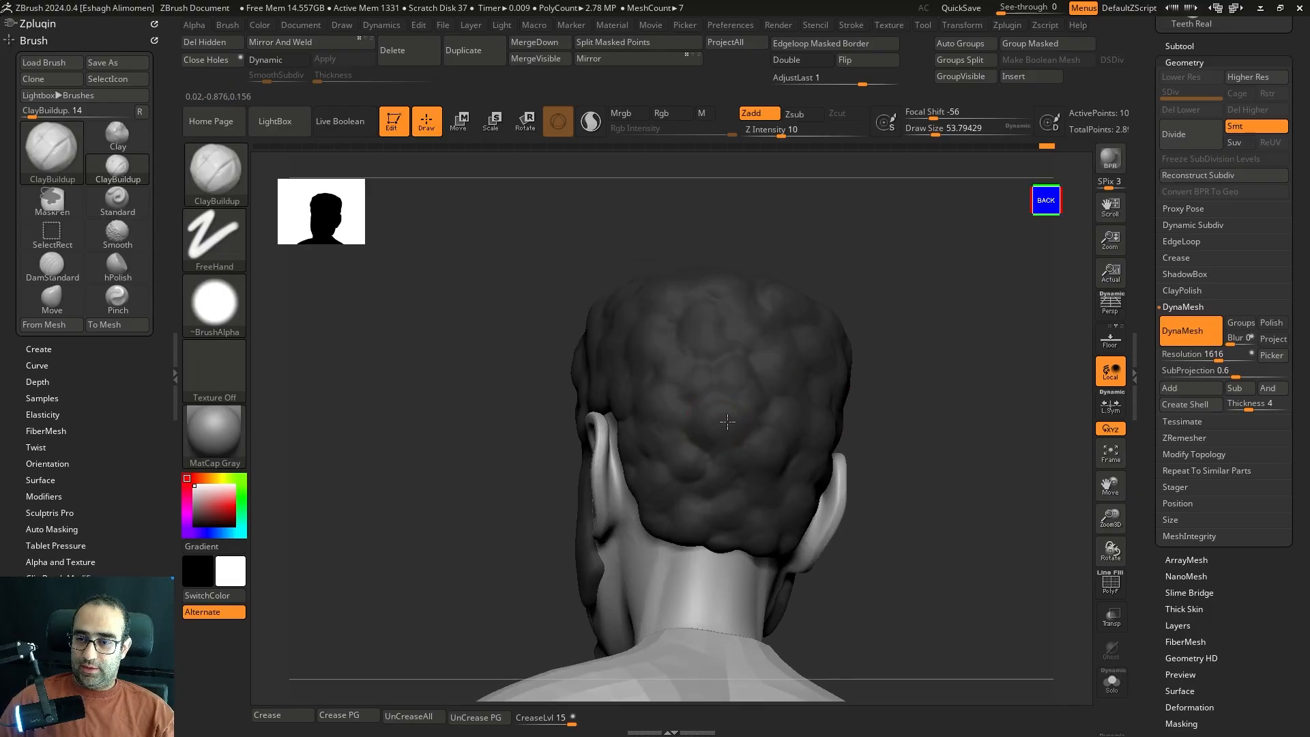
# - Add curls around the upper back of the hair near the crown with ClayBuildup at a draw size of about 54
pyautogui.moveTo(938, 437); pyautogui.dragTo(908, 418)
pyautogui.keyDown('alt'); pyautogui.moveTo(963, 329); pyautogui.dragTo(966, 368); pyautogui.keyUp('alt')
pyautogui.keyDown('alt'); pyautogui.moveTo(875, 375); pyautogui.dragTo(877, 443); pyautogui.keyUp('alt')
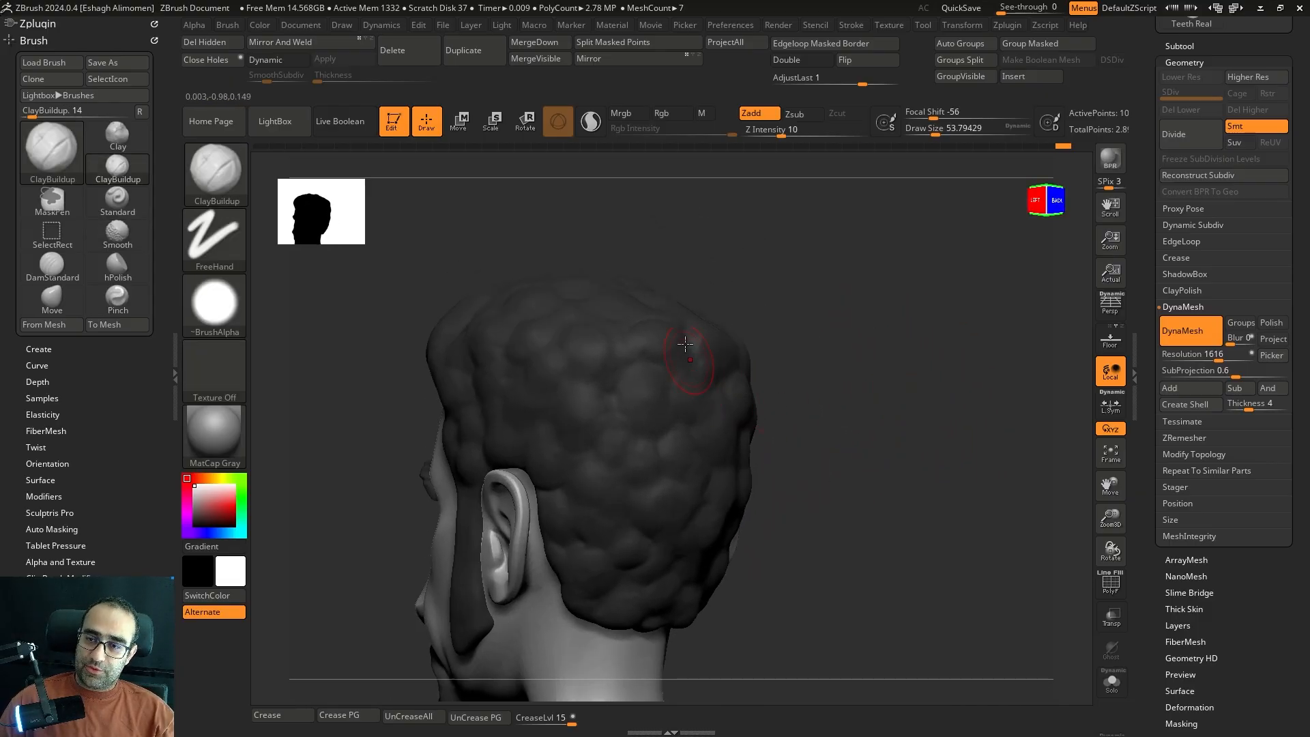
pyautogui.moveTo(935, 382); pyautogui.dragTo(853, 348)
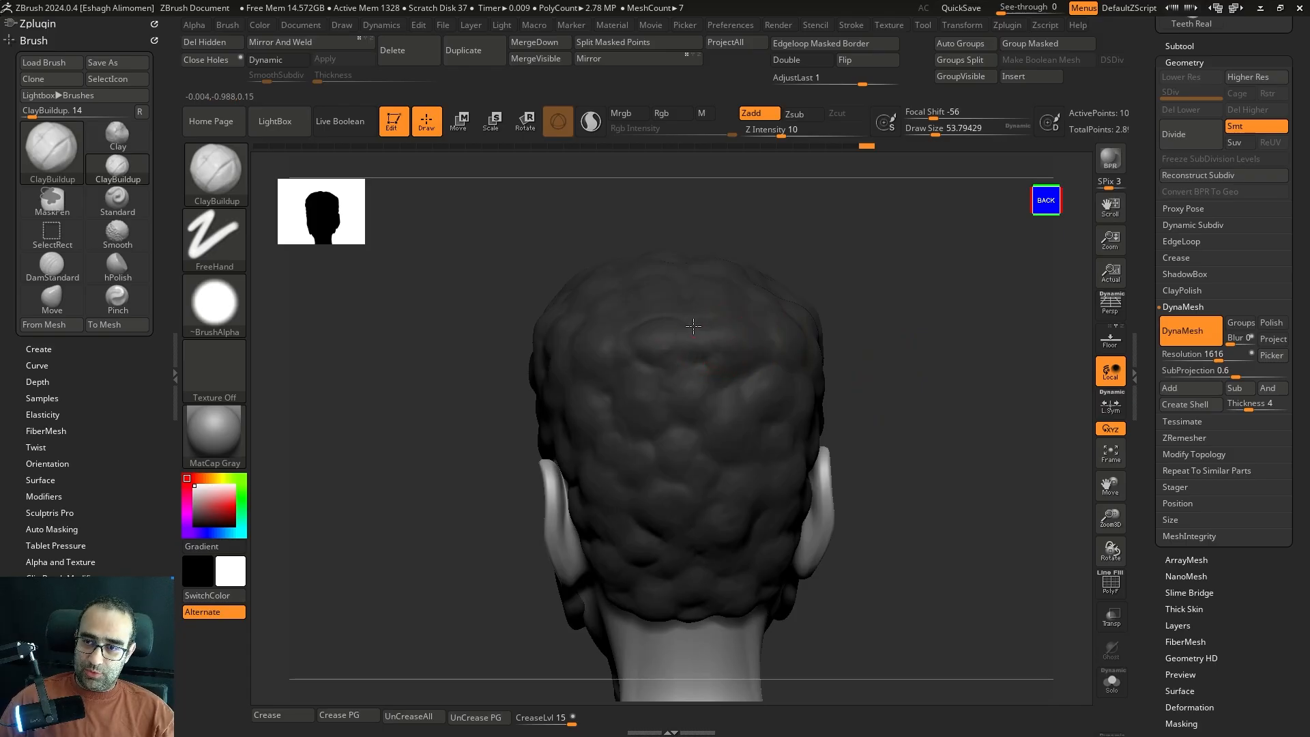
# - Isolate the hair and build up small clumps along the left sideburn with ClayBuildup at a draw size of about 54
pyautogui.moveTo(933, 319)
pyautogui.mouseDown()
pyautogui.moveTo(924, 368)
pyautogui.moveTo(958, 342)
pyautogui.moveTo(857, 377)
pyautogui.moveTo(835, 403)
pyautogui.moveTo(829, 379)
pyautogui.moveTo(760, 369)
pyautogui.moveTo(842, 346)
pyautogui.moveTo(770, 386)
pyautogui.moveTo(798, 301)
pyautogui.moveTo(869, 396)
pyautogui.moveTo(869, 444)
pyautogui.moveTo(605, 372)
pyautogui.moveTo(579, 381)
pyautogui.mouseUp()
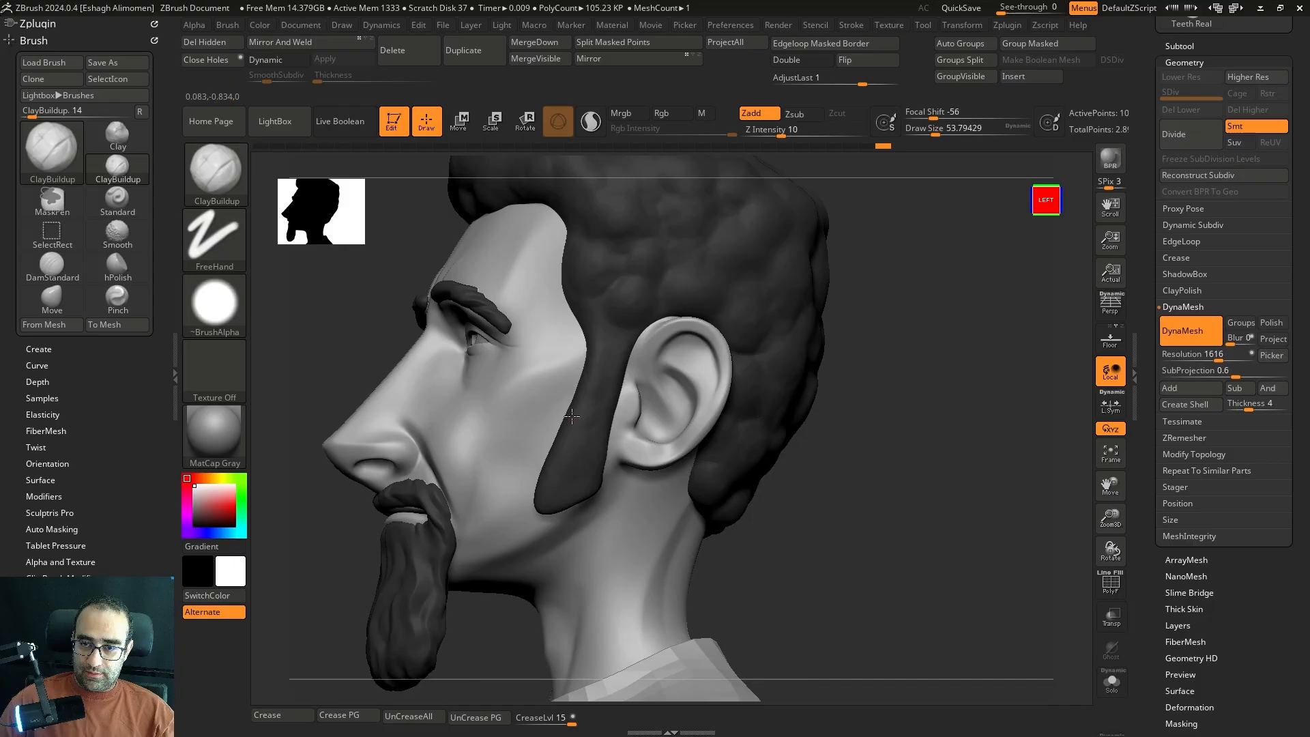
pyautogui.moveTo(867, 410); pyautogui.dragTo(812, 374)
pyautogui.hotkey('shift', 's')
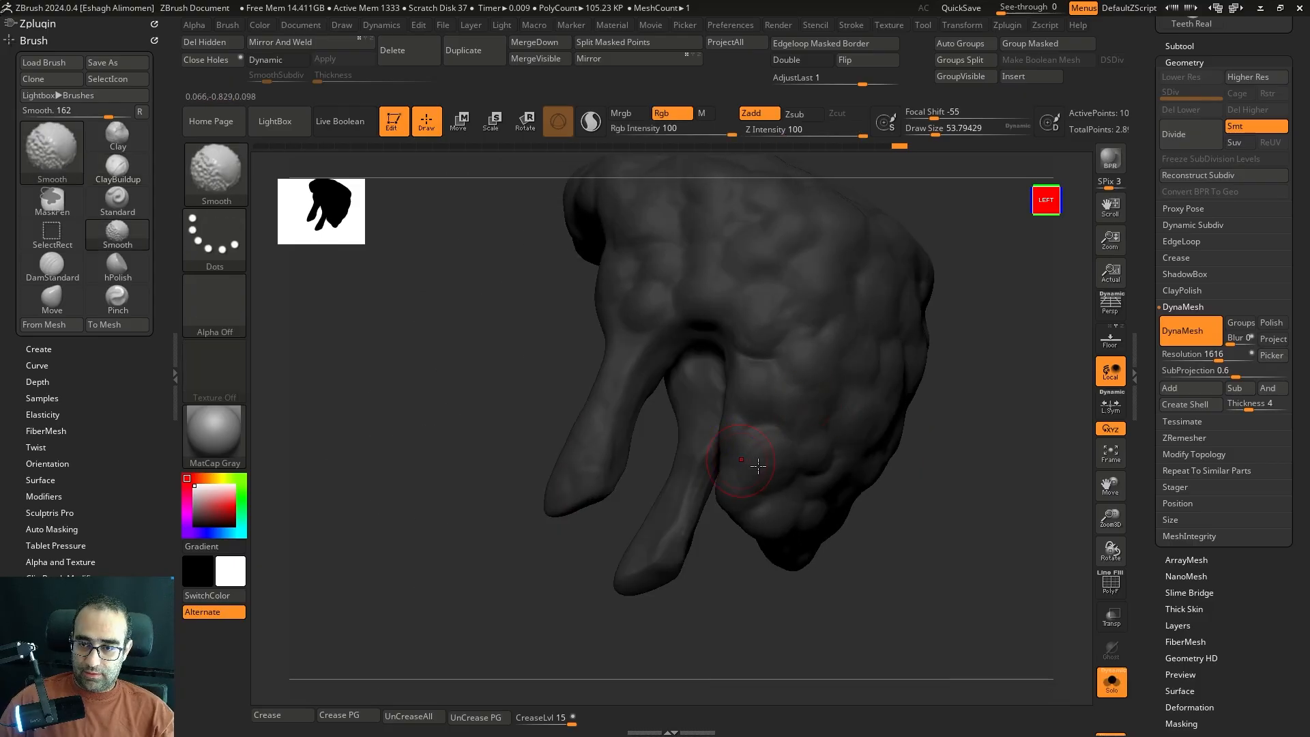
pyautogui.moveTo(512, 567); pyautogui.dragTo(674, 449)
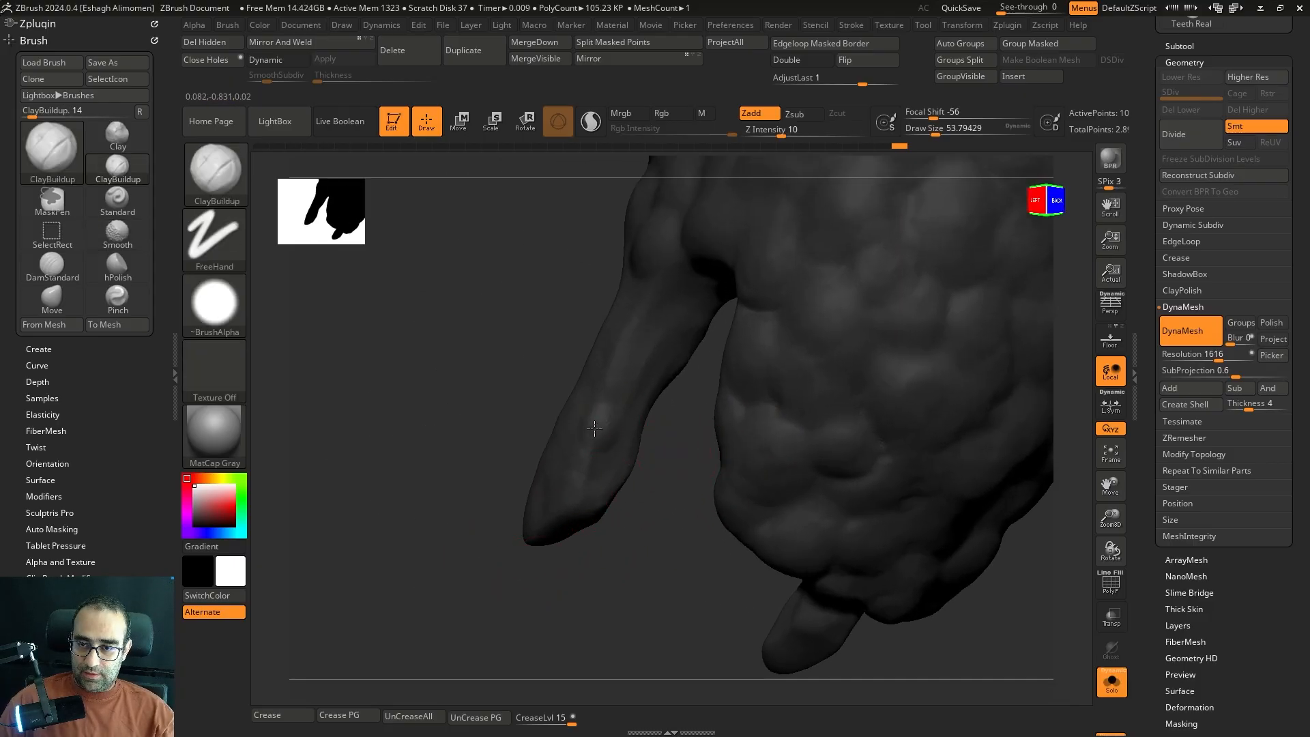
pyautogui.moveTo(491, 390); pyautogui.dragTo(599, 417)
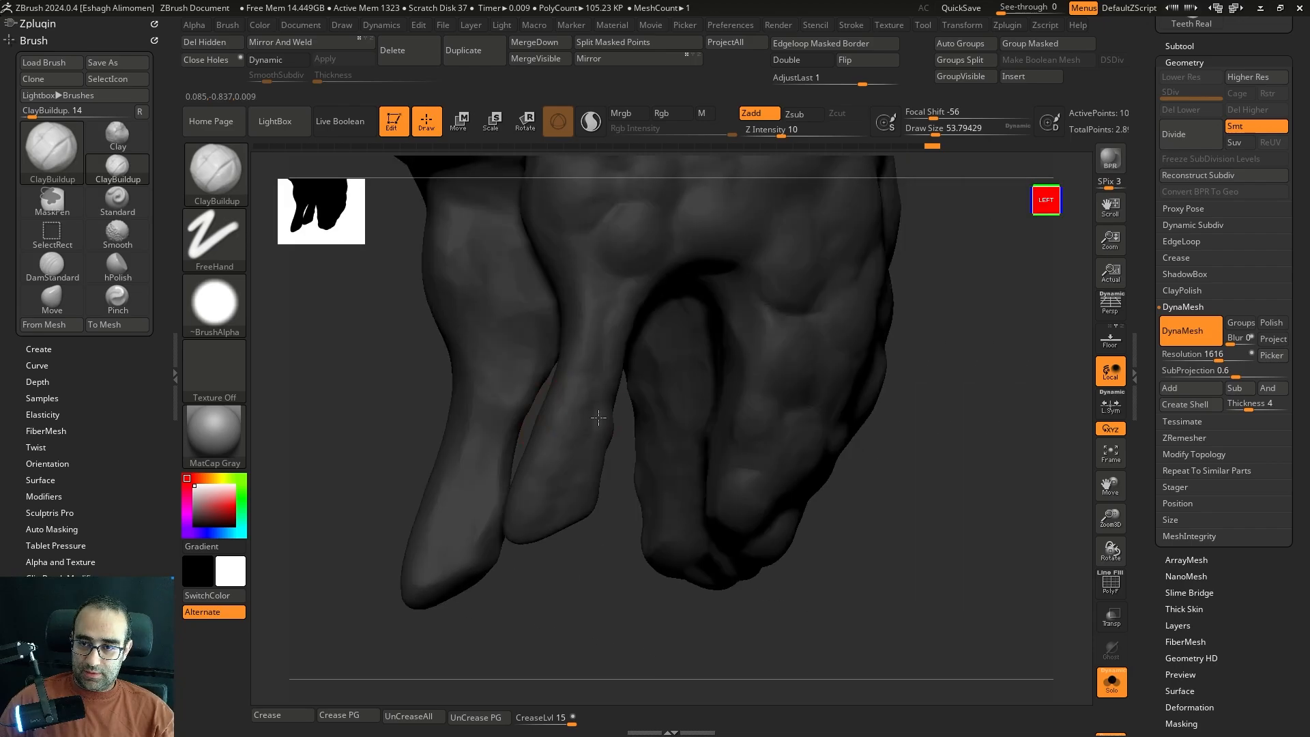
# - Continue the clumps down the front of the sideburn to its lower tip and show the whole head again
pyautogui.moveTo(965, 397); pyautogui.dragTo(568, 365)
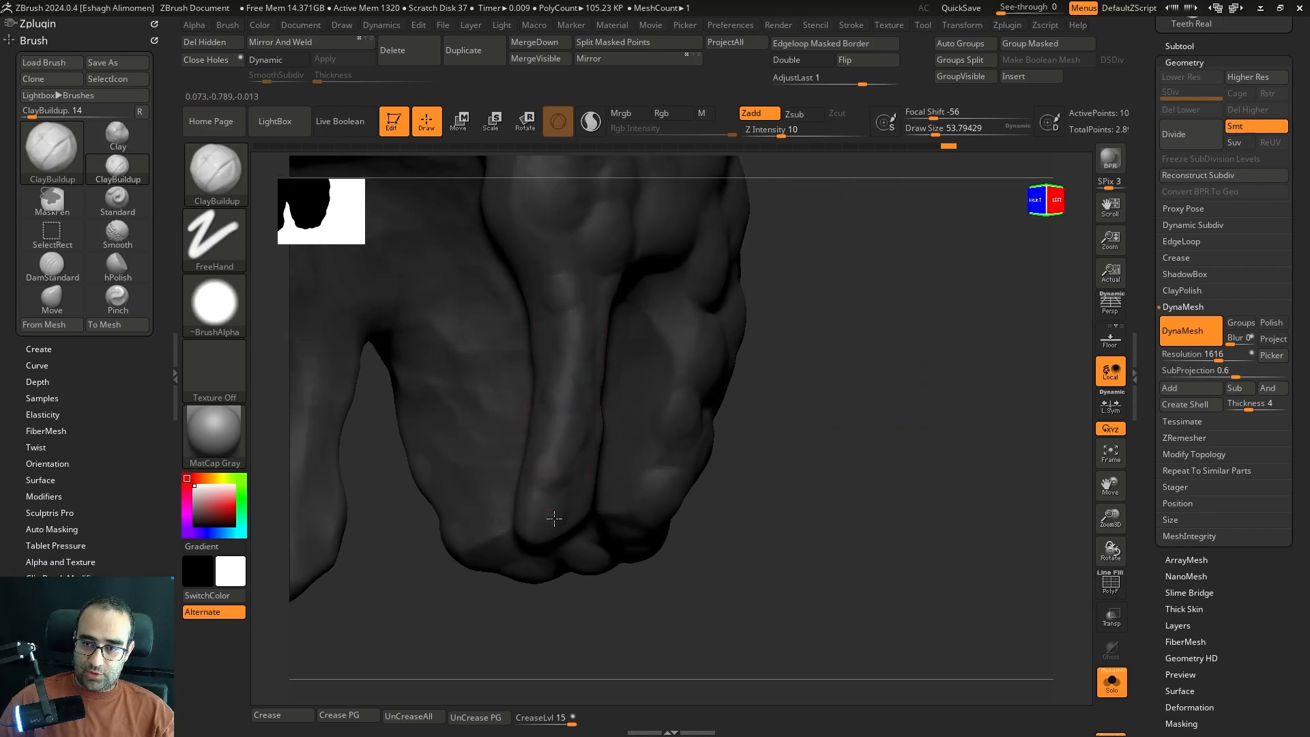
pyautogui.moveTo(823, 468); pyautogui.dragTo(576, 440)
pyautogui.moveTo(693, 491); pyautogui.dragTo(950, 465)
pyautogui.keyDown('shift'); pyautogui.click(865, 460); pyautogui.keyUp('shift')
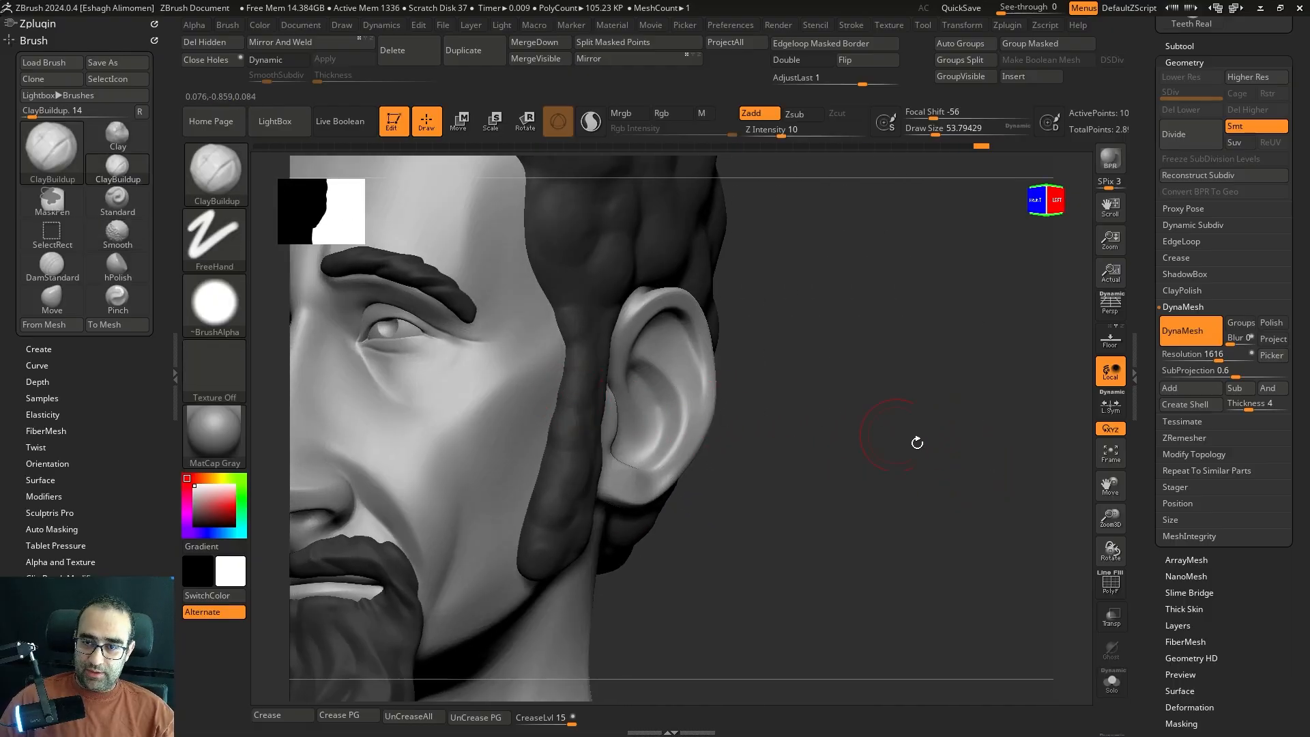
# - Isolate the hair, refine the clumps on the left sideburn's tip and inner side with ClayBuildup and smoothing, and show the whole head
pyautogui.moveTo(864, 402); pyautogui.dragTo(805, 403)
pyautogui.keyDown('alt'); pyautogui.moveTo(861, 401); pyautogui.dragTo(974, 442); pyautogui.keyUp('alt')
pyautogui.keyDown('alt'); pyautogui.moveTo(974, 526); pyautogui.dragTo(982, 493); pyautogui.keyUp('alt')
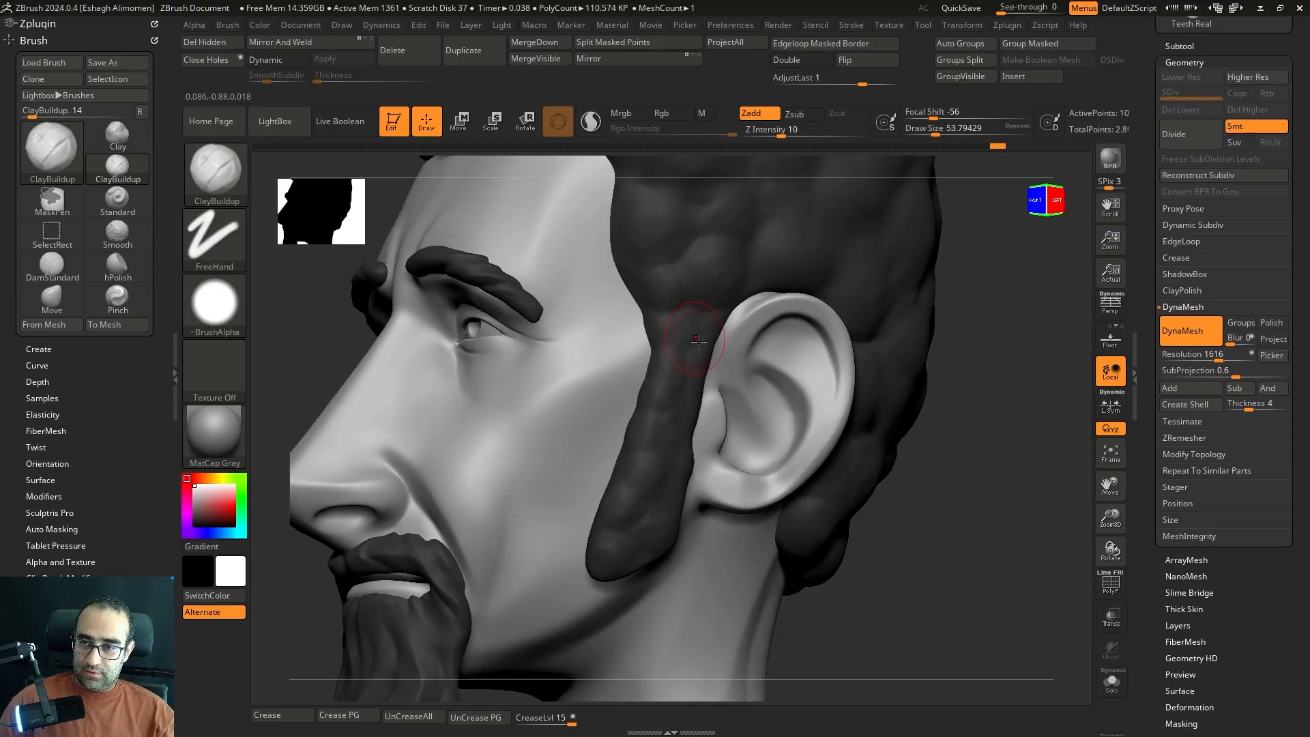
pyautogui.moveTo(886, 584); pyautogui.dragTo(892, 440)
pyautogui.hotkey('shift', 's')
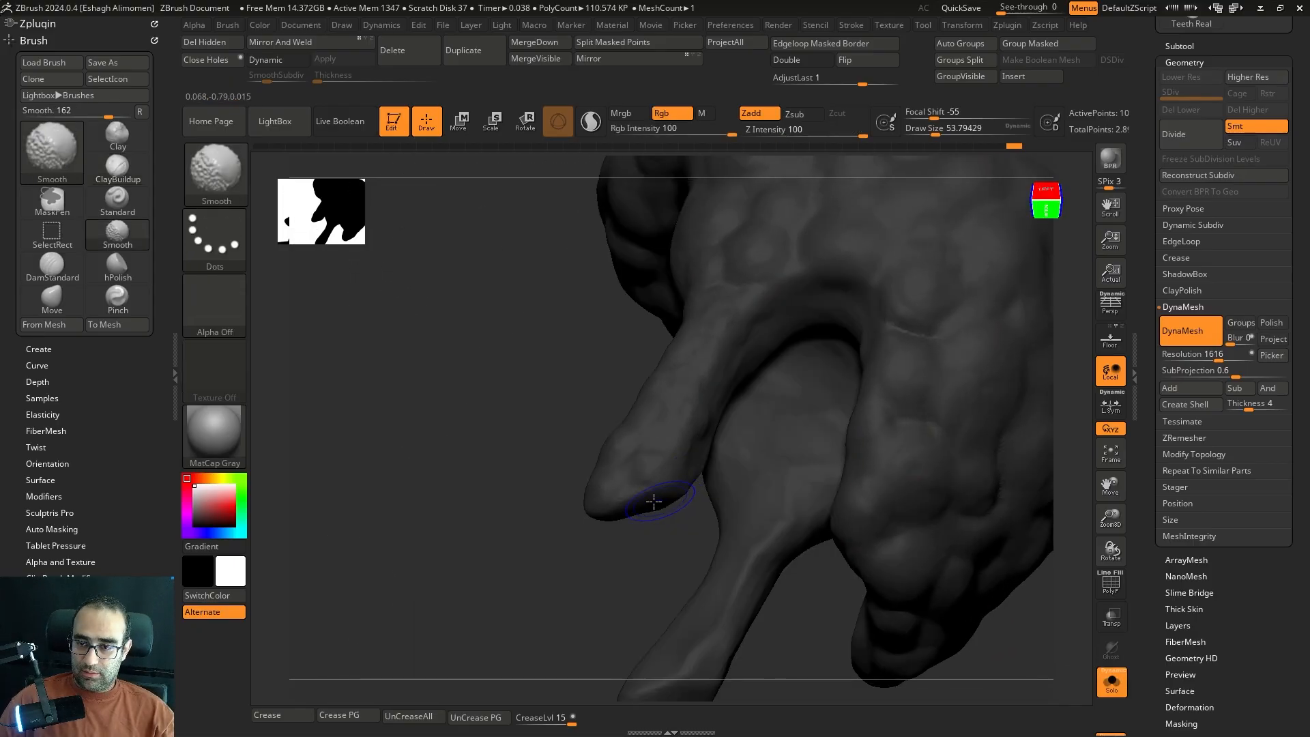
pyautogui.moveTo(581, 553); pyautogui.dragTo(636, 516)
pyautogui.moveTo(506, 543); pyautogui.dragTo(690, 440)
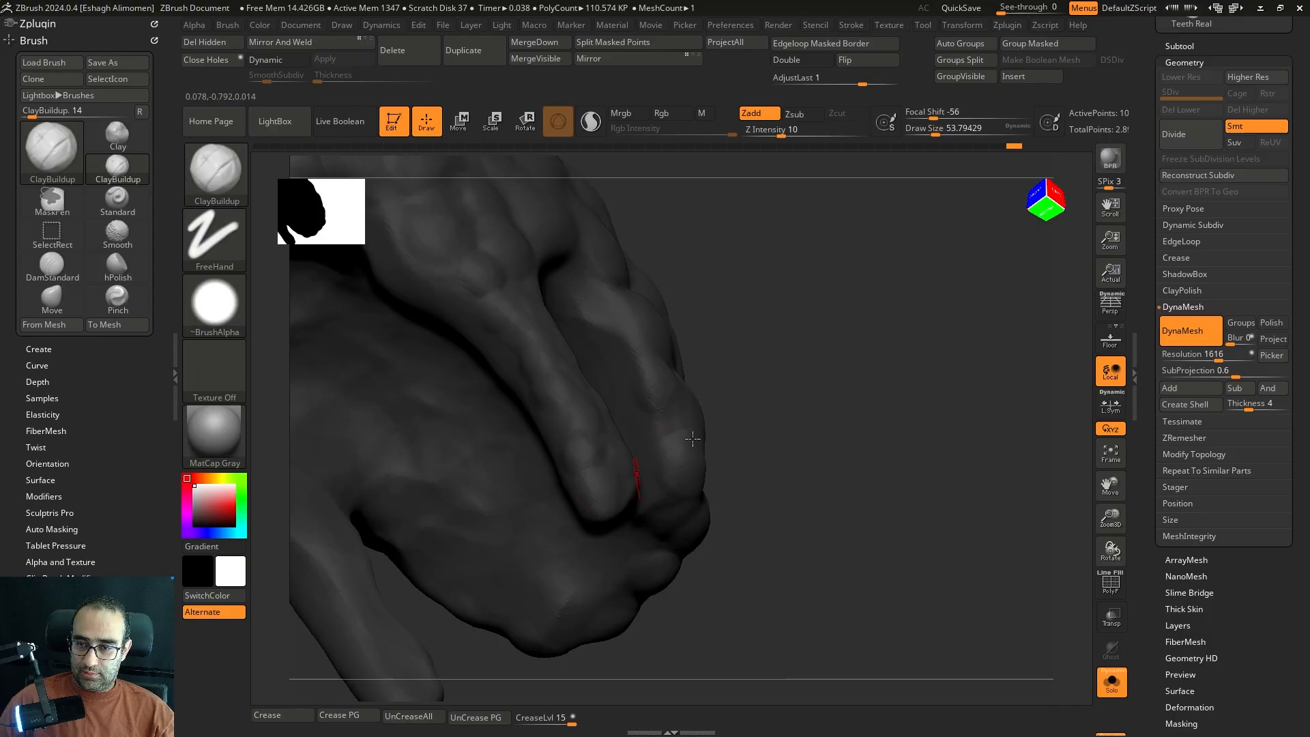
pyautogui.keyDown('shift'); pyautogui.moveTo(900, 374); pyautogui.dragTo(600, 441); pyautogui.keyUp('shift')
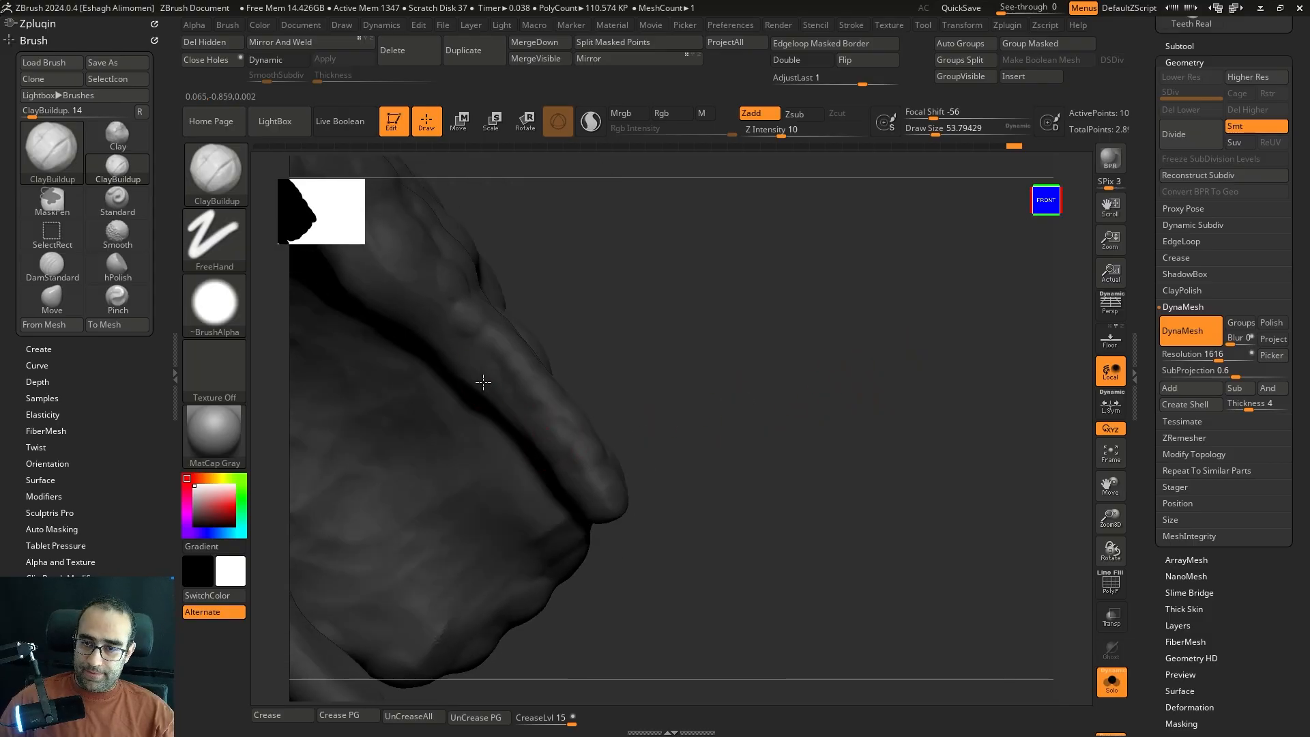
pyautogui.moveTo(443, 356); pyautogui.dragTo(667, 307)
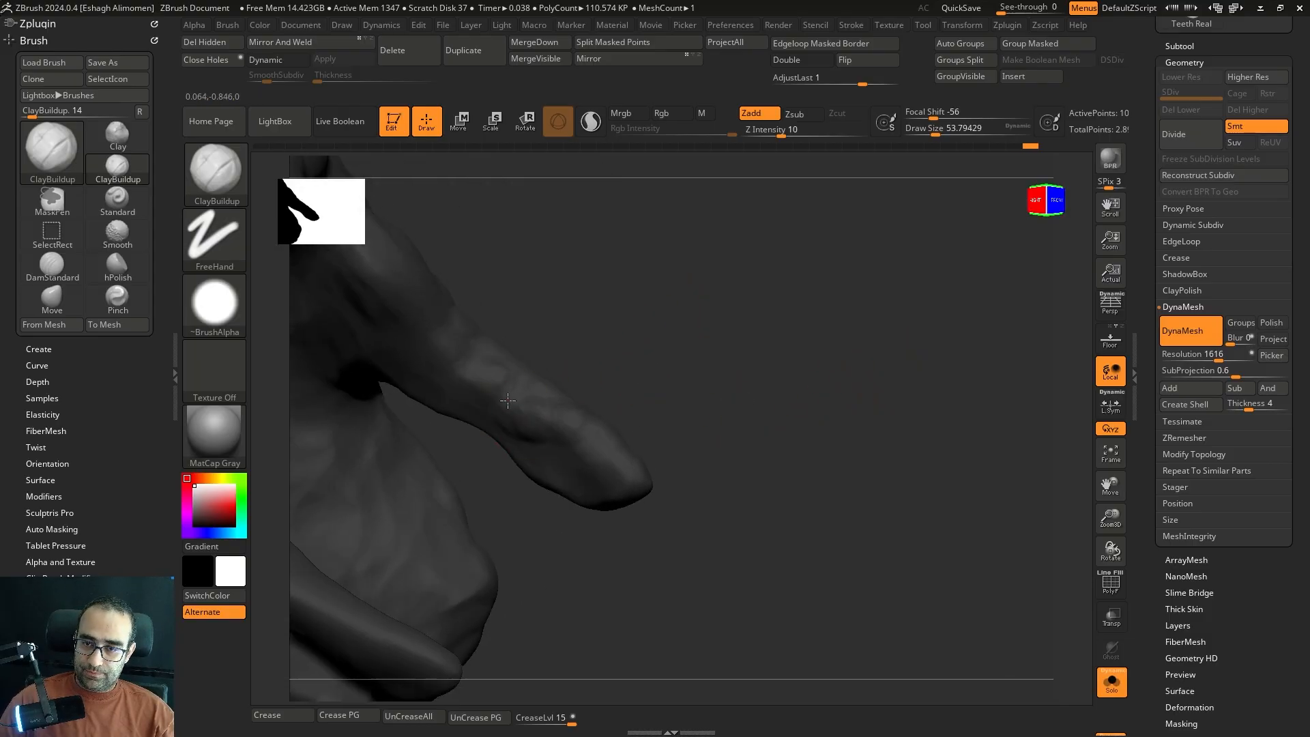
pyautogui.moveTo(656, 448); pyautogui.dragTo(789, 468)
pyautogui.hotkey('shift', 's')
pyautogui.moveTo(887, 471)
pyautogui.mouseDown()
pyautogui.moveTo(1003, 518)
pyautogui.moveTo(843, 307)
pyautogui.moveTo(814, 413)
pyautogui.moveTo(828, 395)
pyautogui.moveTo(805, 389)
pyautogui.moveTo(833, 433)
pyautogui.moveTo(951, 428)
pyautogui.moveTo(898, 406)
pyautogui.moveTo(913, 365)
pyautogui.moveTo(931, 382)
pyautogui.mouseUp()
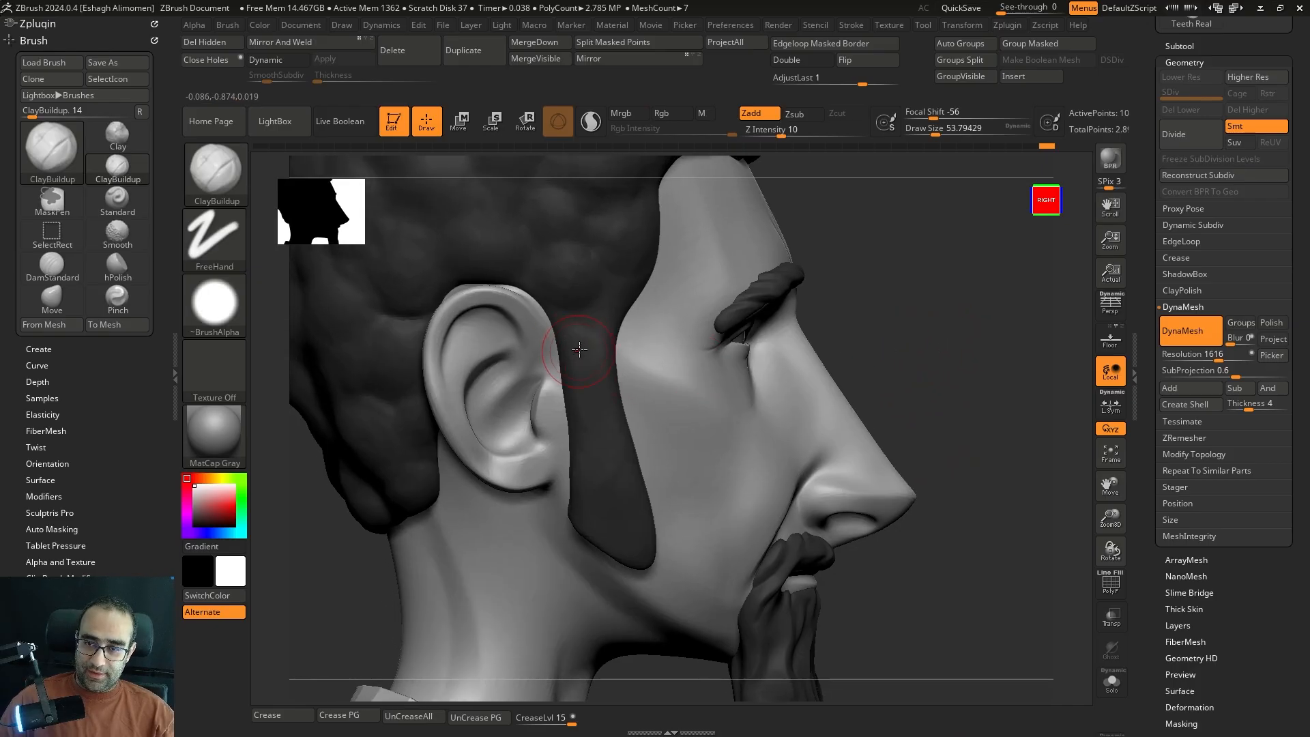
# - Isolate the hair and build up rounded clumps down the right sideburn with ClayBuildup at a draw size of about 54
pyautogui.hotkey('shift', 's')
pyautogui.moveTo(764, 290); pyautogui.dragTo(874, 268)
pyautogui.moveTo(634, 340)
pyautogui.keyDown('shift'); pyautogui.mouseDown()
pyautogui.moveTo(606, 325)
pyautogui.moveTo(604, 413)
pyautogui.mouseUp(); pyautogui.keyUp('shift')
pyautogui.moveTo(778, 441); pyautogui.dragTo(573, 516)
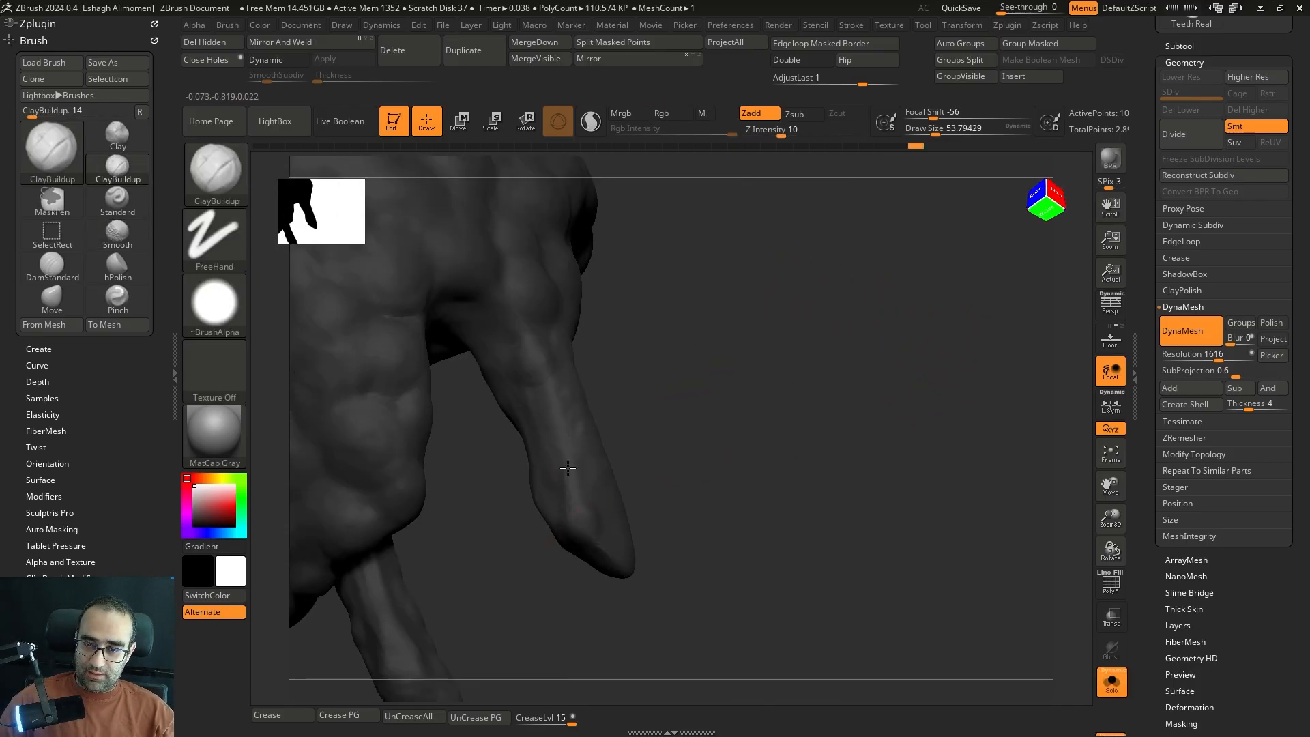
pyautogui.moveTo(553, 394)
pyautogui.mouseDown()
pyautogui.moveTo(586, 548)
pyautogui.moveTo(605, 540)
pyautogui.mouseUp()
pyautogui.moveTo(524, 645); pyautogui.dragTo(639, 529)
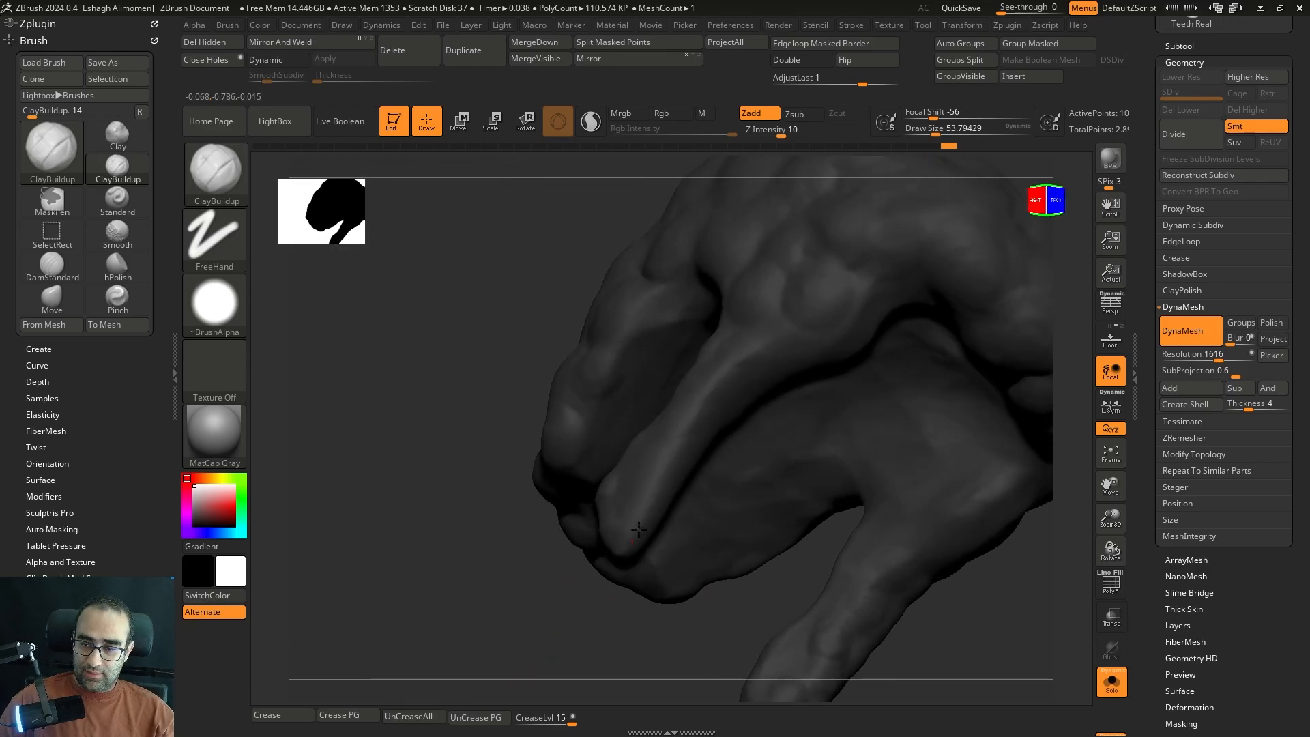
pyautogui.moveTo(459, 467); pyautogui.dragTo(615, 473)
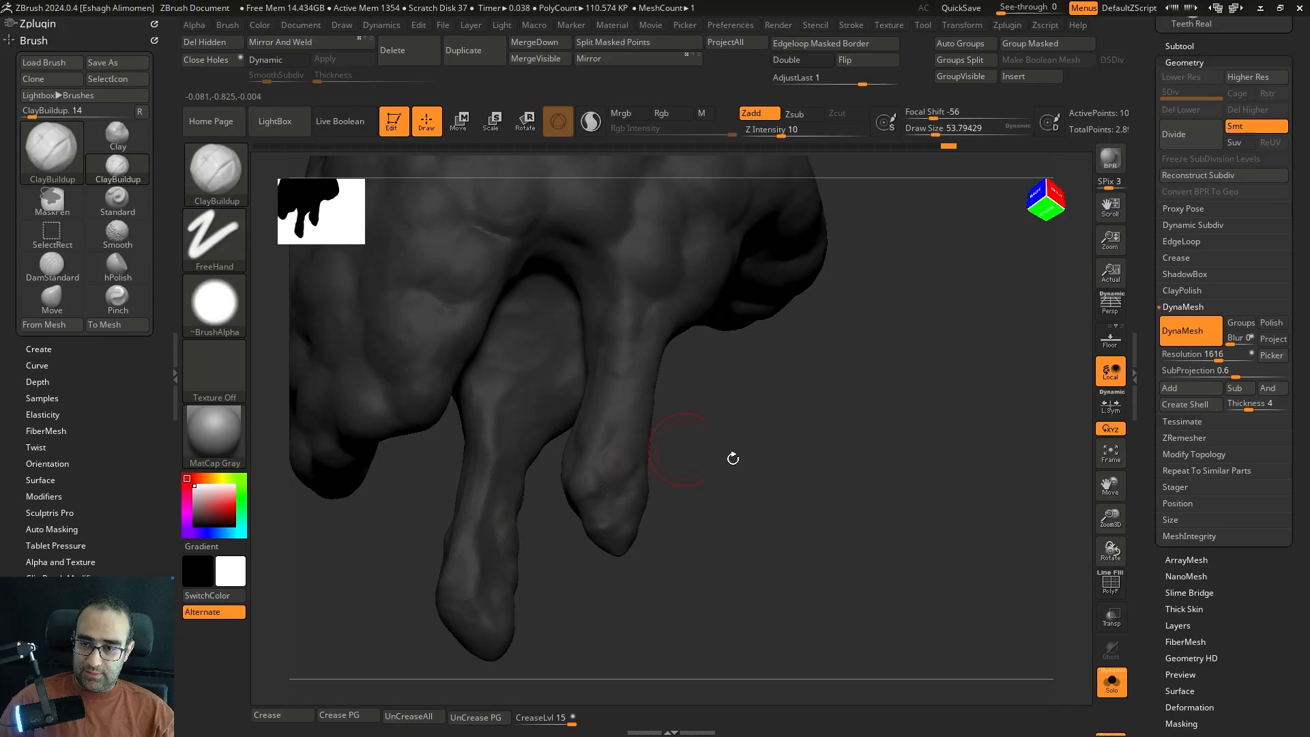
pyautogui.moveTo(733, 459); pyautogui.dragTo(664, 432)
pyautogui.keyDown('shift'); pyautogui.moveTo(438, 505); pyautogui.dragTo(610, 455); pyautogui.keyUp('shift')
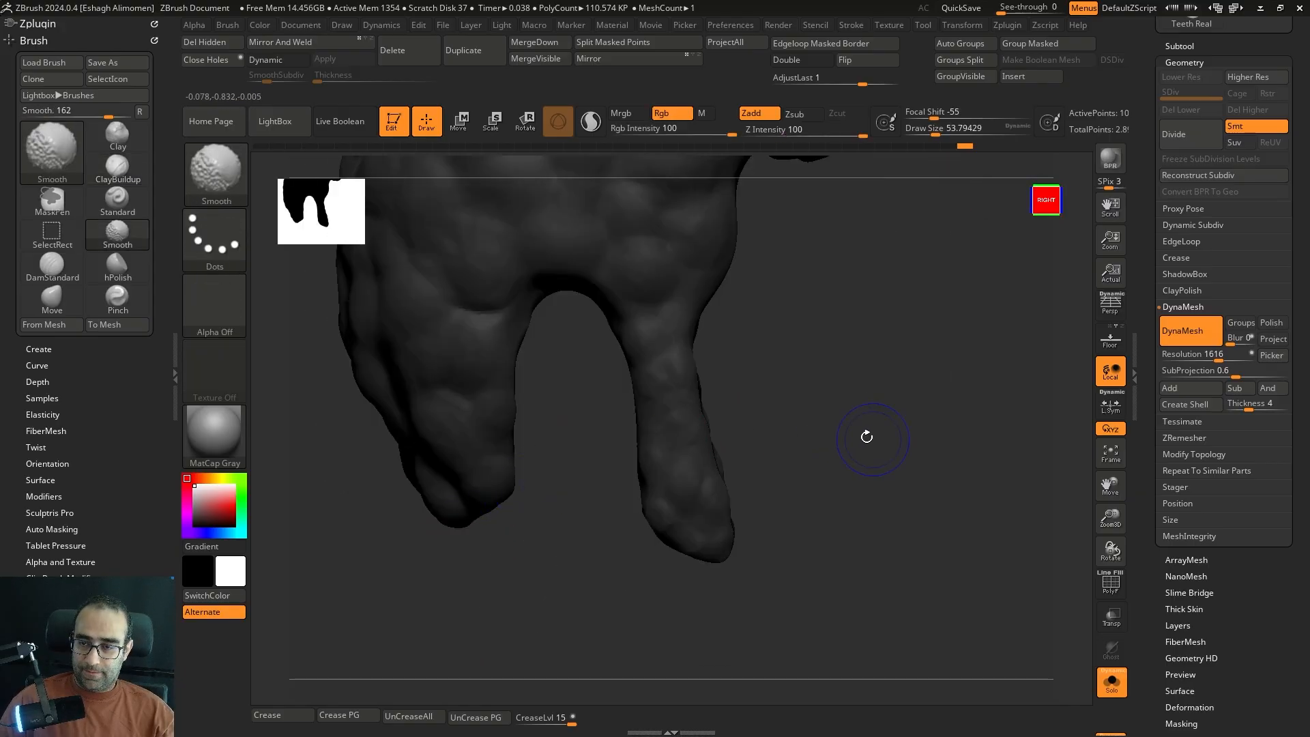
pyautogui.hotkey('alt', 's')
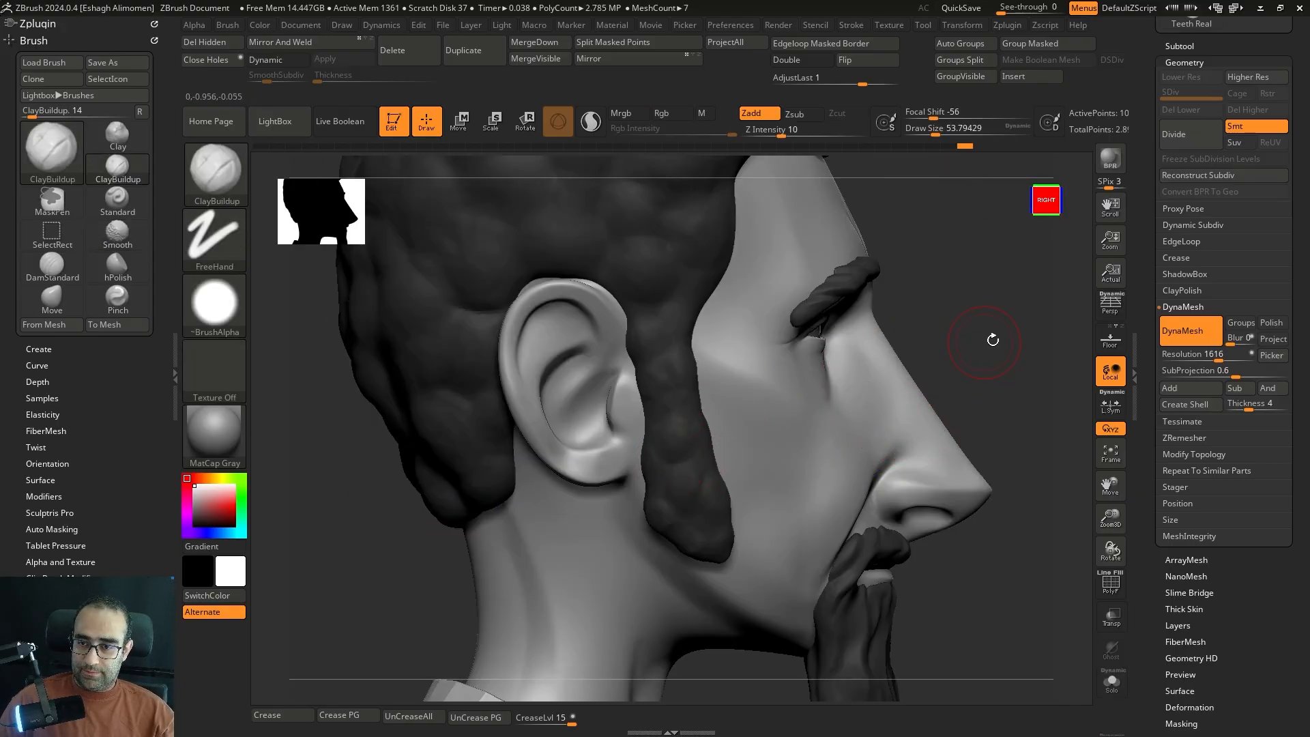
# - Isolate the hair and refine the clumps around the right temple and above the ear, and show the whole head again
pyautogui.moveTo(993, 339); pyautogui.dragTo(499, 555)
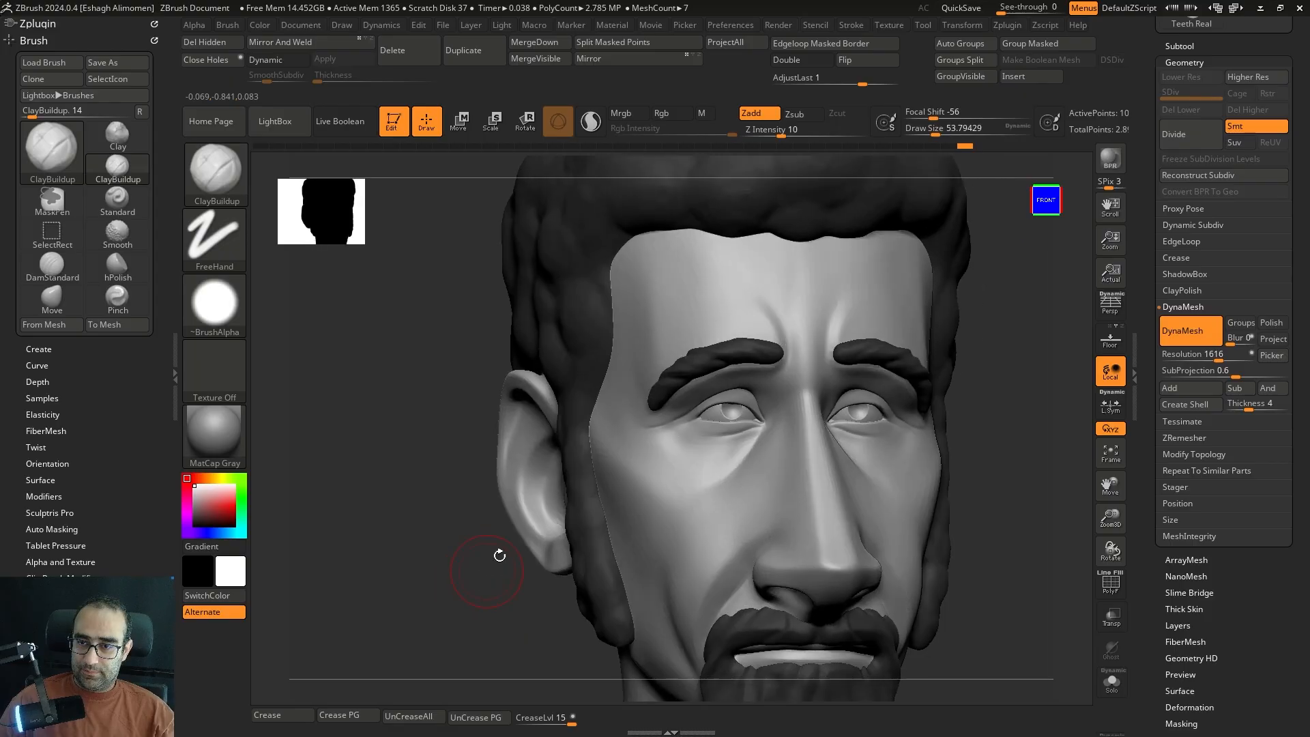
pyautogui.hotkey('alt', 's')
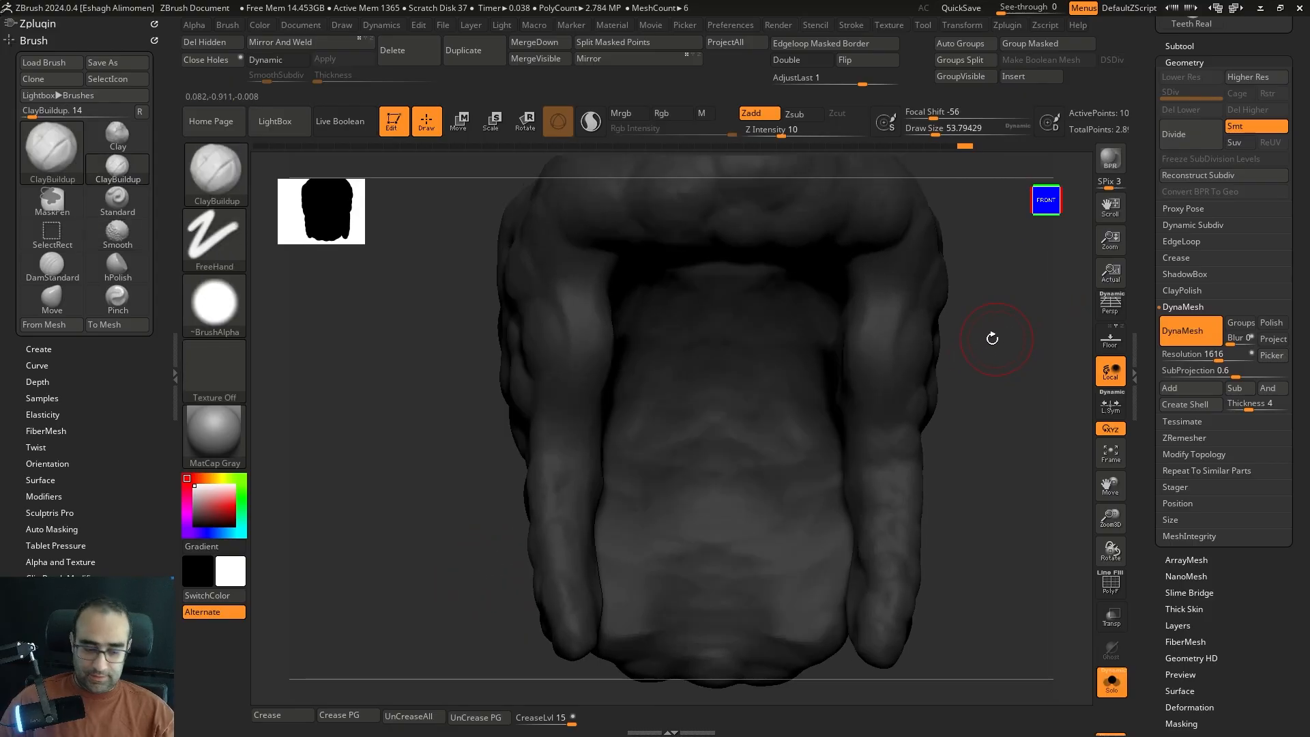
pyautogui.moveTo(968, 343); pyautogui.dragTo(594, 345)
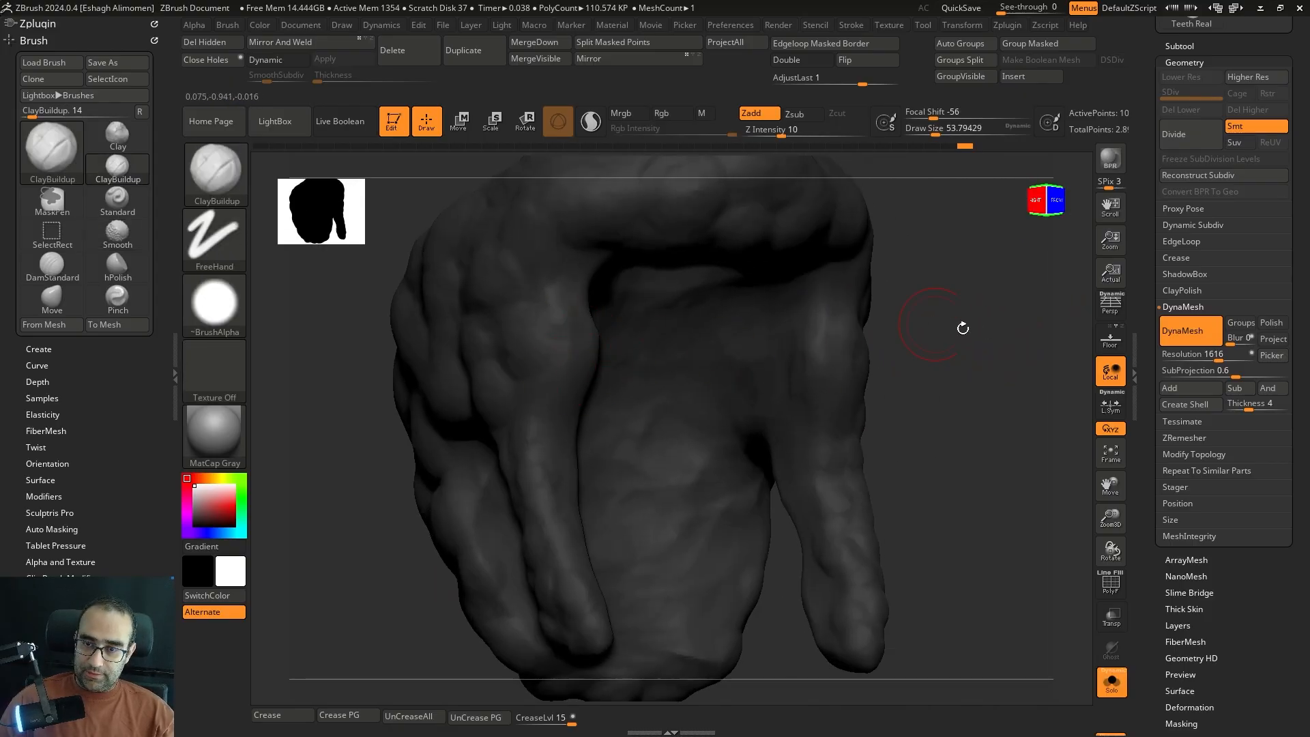
pyautogui.moveTo(963, 328); pyautogui.dragTo(1003, 382)
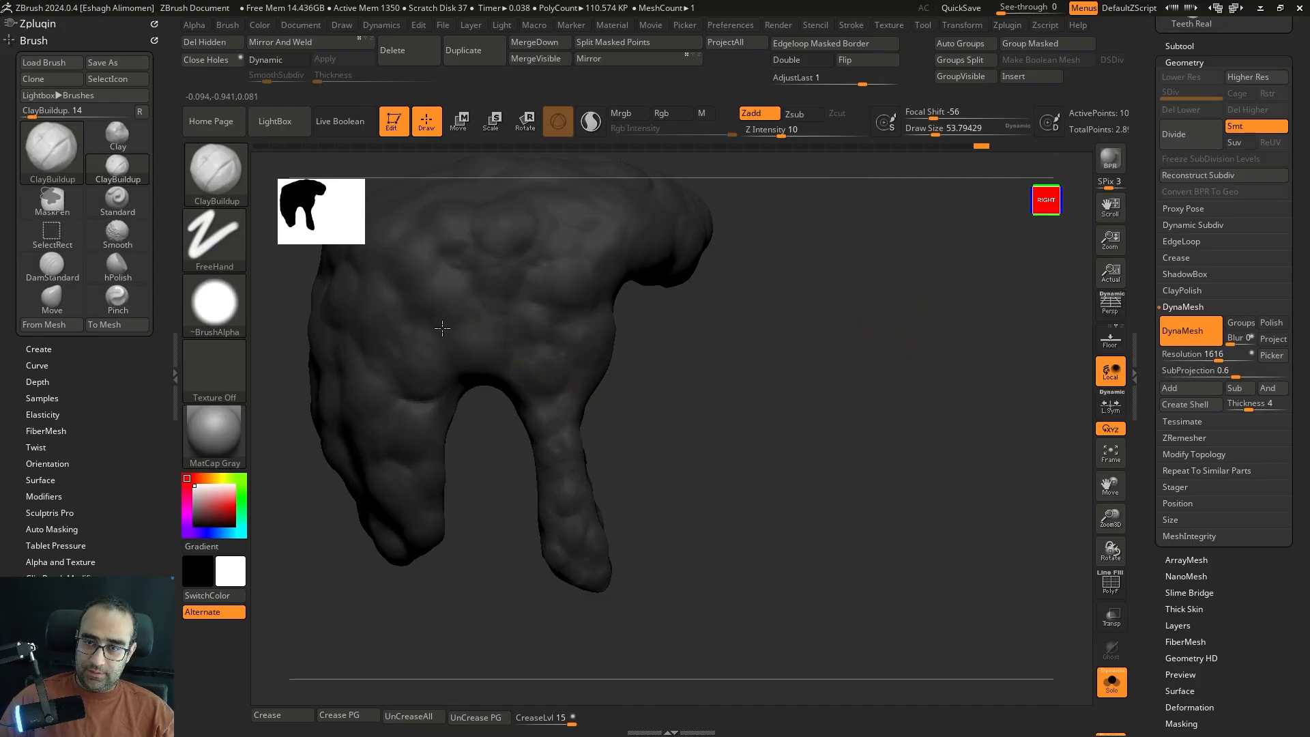
pyautogui.keyDown('alt'); pyautogui.moveTo(672, 348); pyautogui.dragTo(710, 423); pyautogui.keyUp('alt')
pyautogui.moveTo(709, 437); pyautogui.dragTo(880, 456)
pyautogui.moveTo(444, 355); pyautogui.dragTo(409, 374)
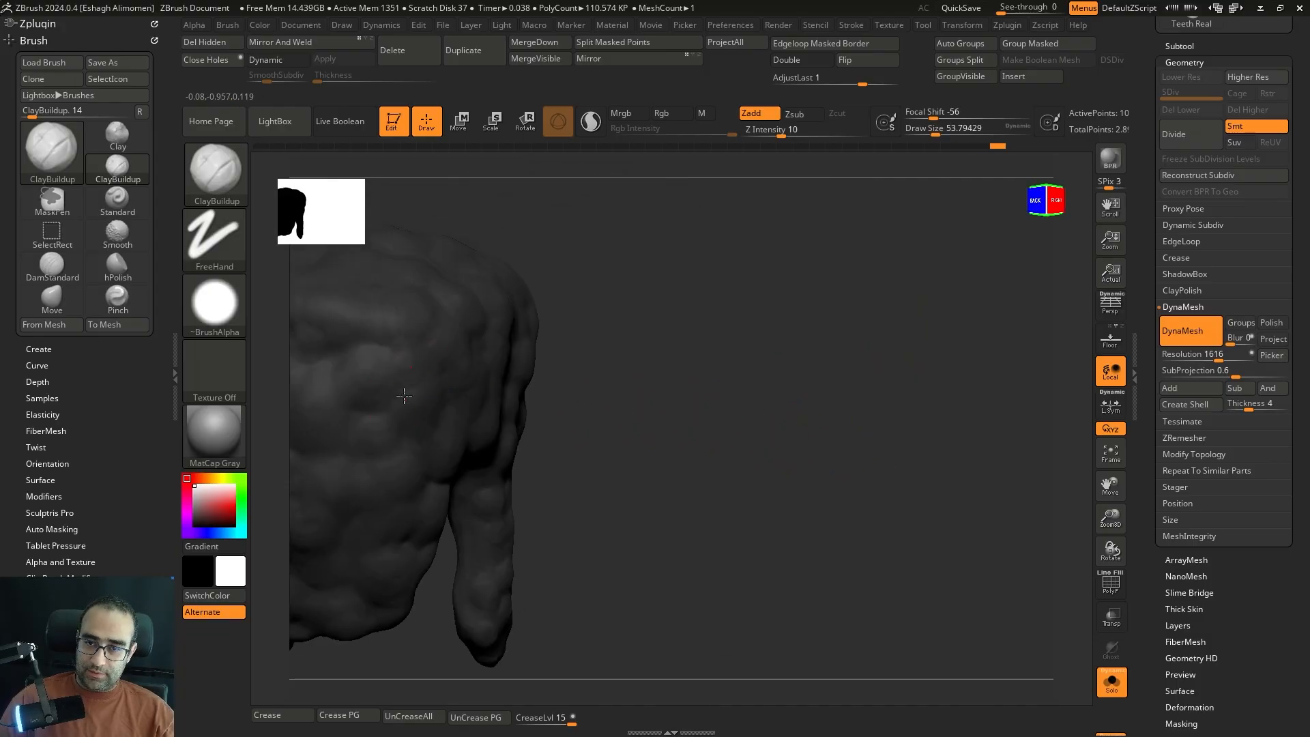
pyautogui.moveTo(546, 331)
pyautogui.keyDown('alt'); pyautogui.mouseDown()
pyautogui.moveTo(913, 374)
pyautogui.moveTo(713, 364)
pyautogui.mouseUp(); pyautogui.keyUp('alt')
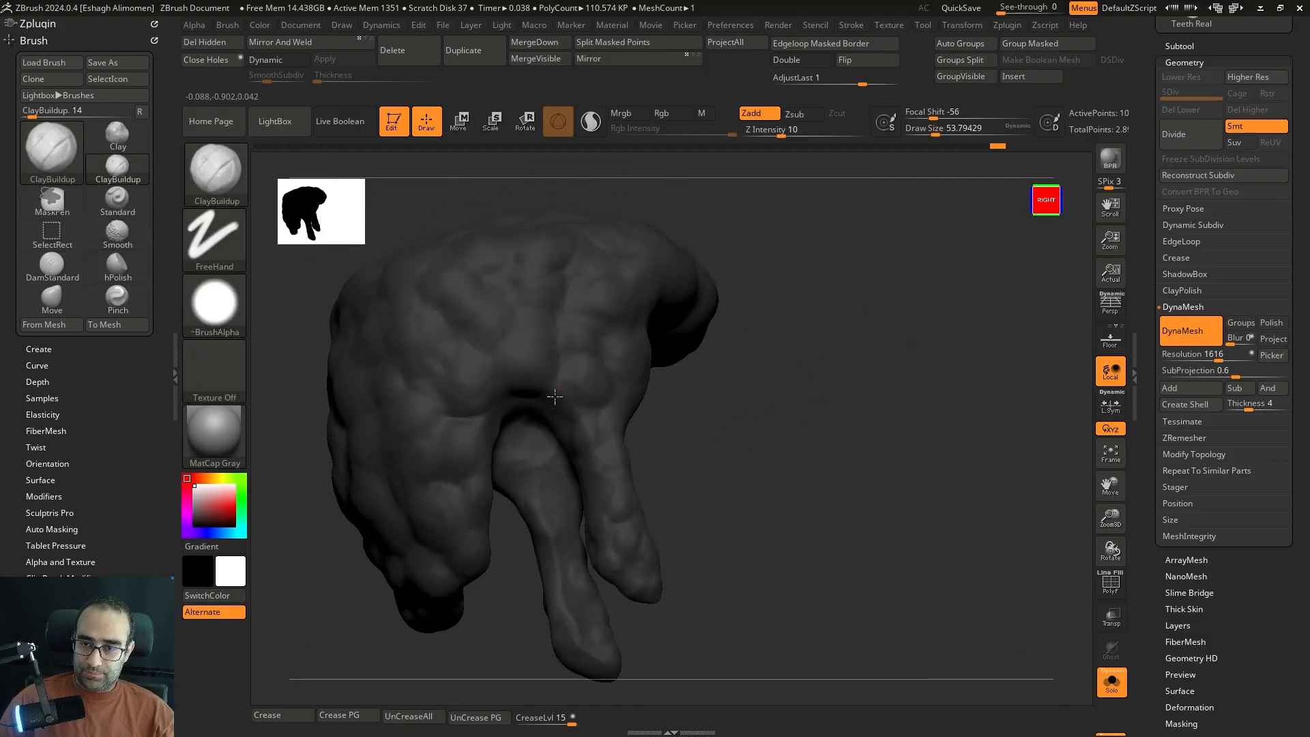
pyautogui.moveTo(546, 377); pyautogui.dragTo(635, 404)
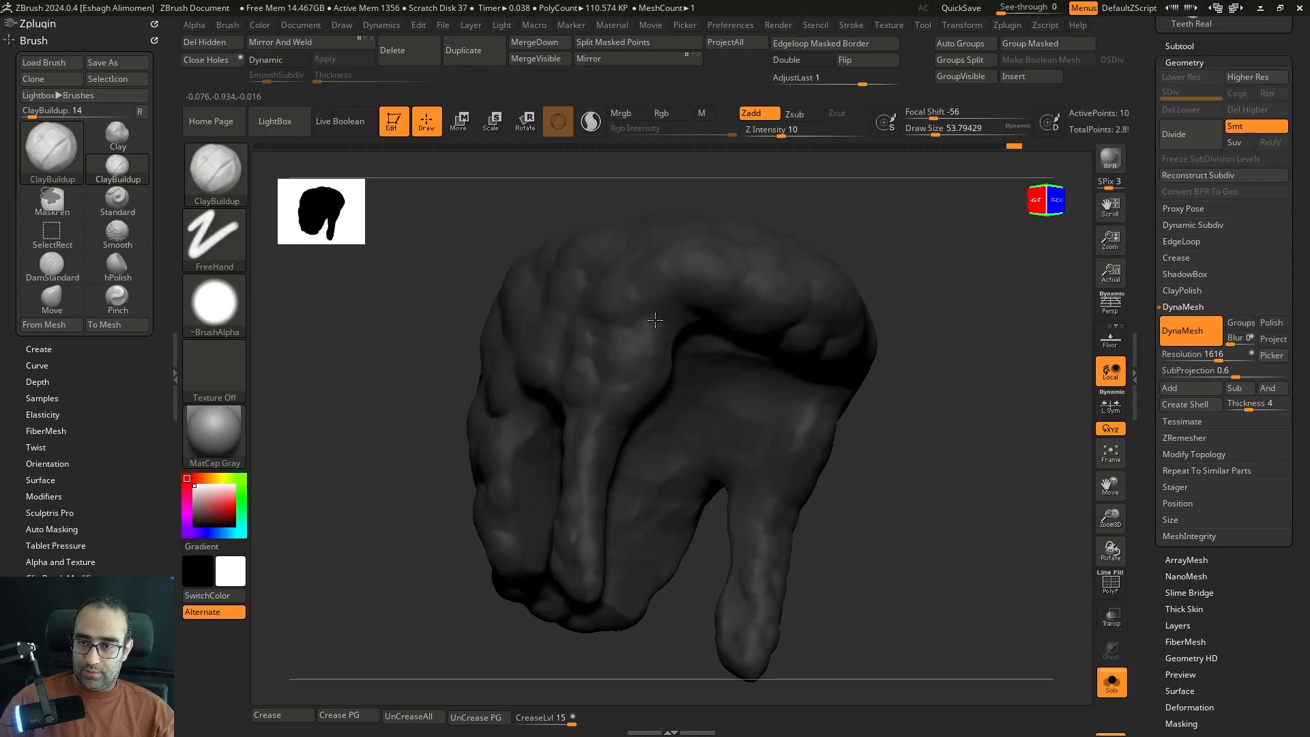
pyautogui.moveTo(782, 333)
pyautogui.keyDown('shift'); pyautogui.mouseDown()
pyautogui.moveTo(907, 344)
pyautogui.moveTo(983, 372)
pyautogui.moveTo(943, 384)
pyautogui.moveTo(928, 415)
pyautogui.moveTo(915, 362)
pyautogui.mouseUp(); pyautogui.keyUp('shift')
pyautogui.keyDown('shift'); pyautogui.click(973, 334); pyautogui.keyUp('shift')
# - Adjust the hairline at the right temple with the Move brush at a draw size of about 83
pyautogui.press('b')
pyautogui.press('m')
pyautogui.press('v')
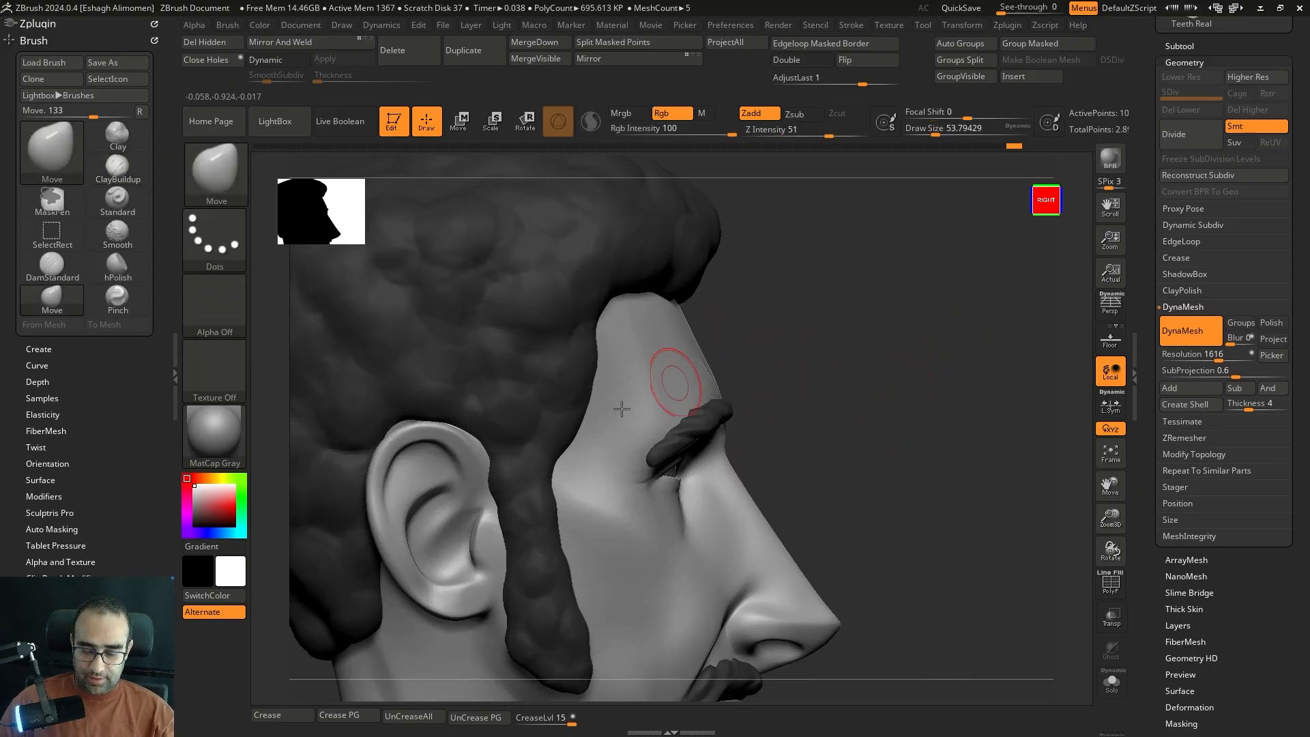
pyautogui.press(']')
pyautogui.press(']')
pyautogui.press(']')
pyautogui.press('[')
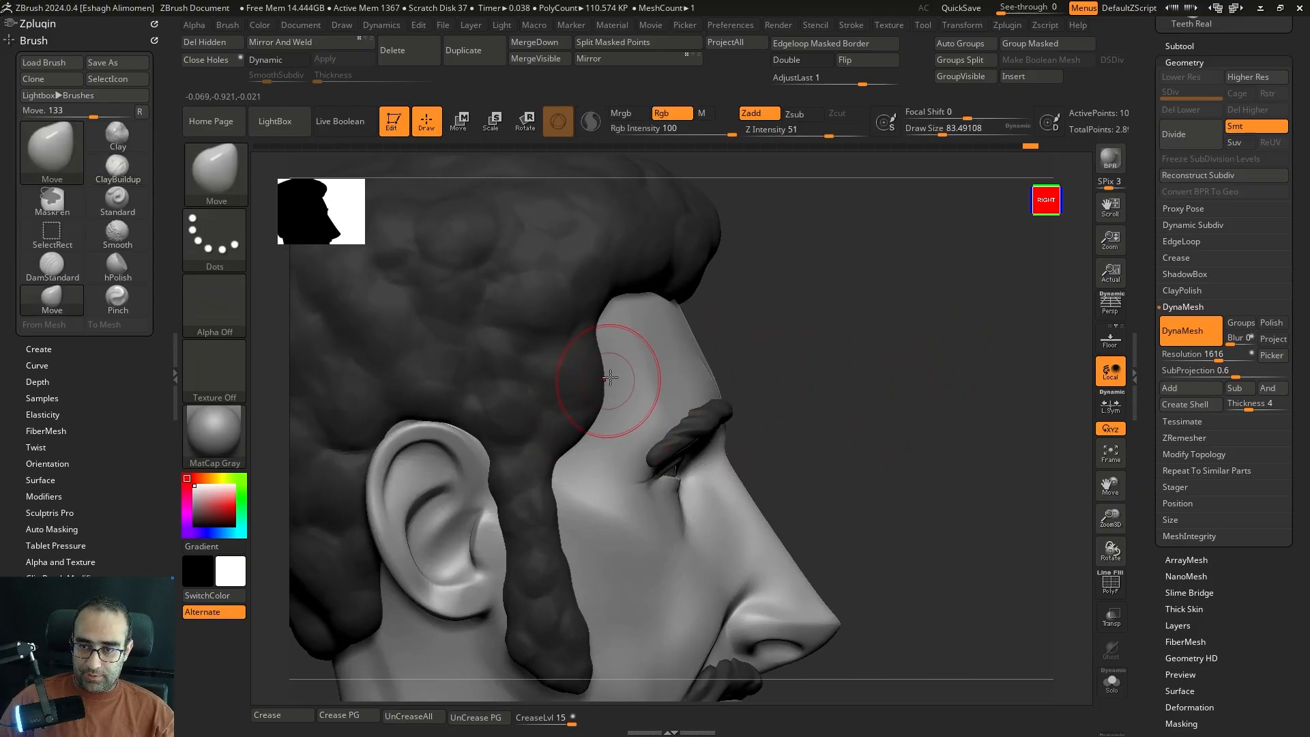
pyautogui.press('f')
# - Reshape the hair's outer silhouette at the top, front and back with the Move brush at draw sizes of about 160 to 260
pyautogui.moveTo(829, 226)
pyautogui.keyDown('shift'); pyautogui.mouseDown()
pyautogui.moveTo(944, 357)
pyautogui.moveTo(935, 371)
pyautogui.moveTo(854, 380)
pyautogui.moveTo(892, 380)
pyautogui.mouseUp(); pyautogui.keyUp('shift')
pyautogui.press(']')
pyautogui.press(']')
pyautogui.press(']')
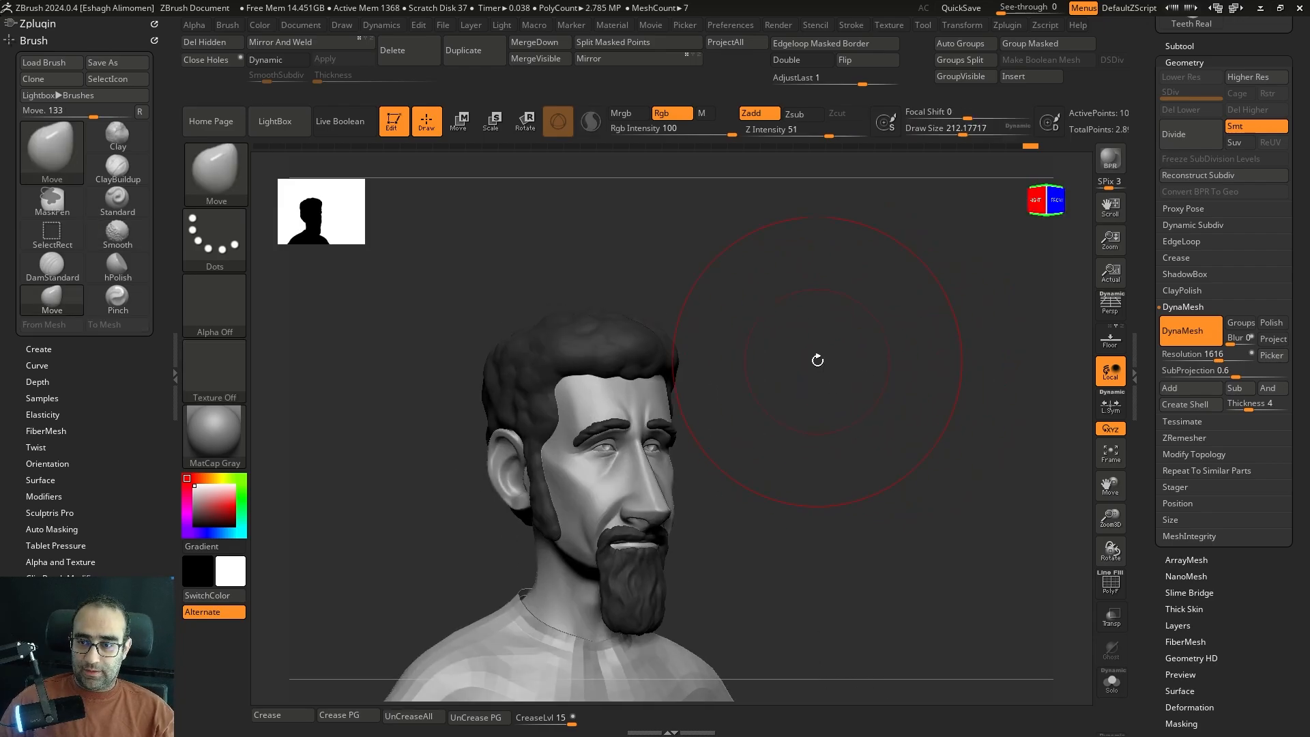
pyautogui.keyDown('shift'); pyautogui.moveTo(817, 360); pyautogui.dragTo(702, 395); pyautogui.keyUp('shift')
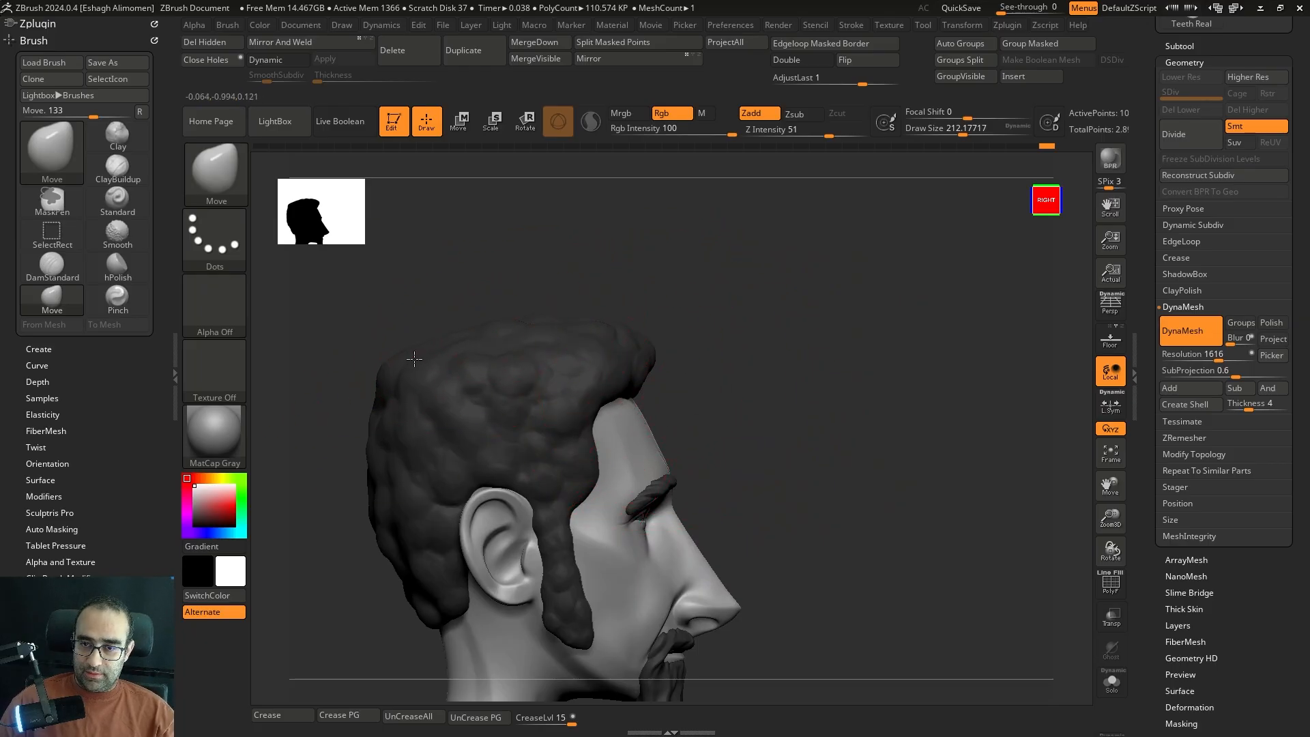
pyautogui.moveTo(690, 305); pyautogui.dragTo(507, 373)
pyautogui.moveTo(729, 263); pyautogui.dragTo(632, 268)
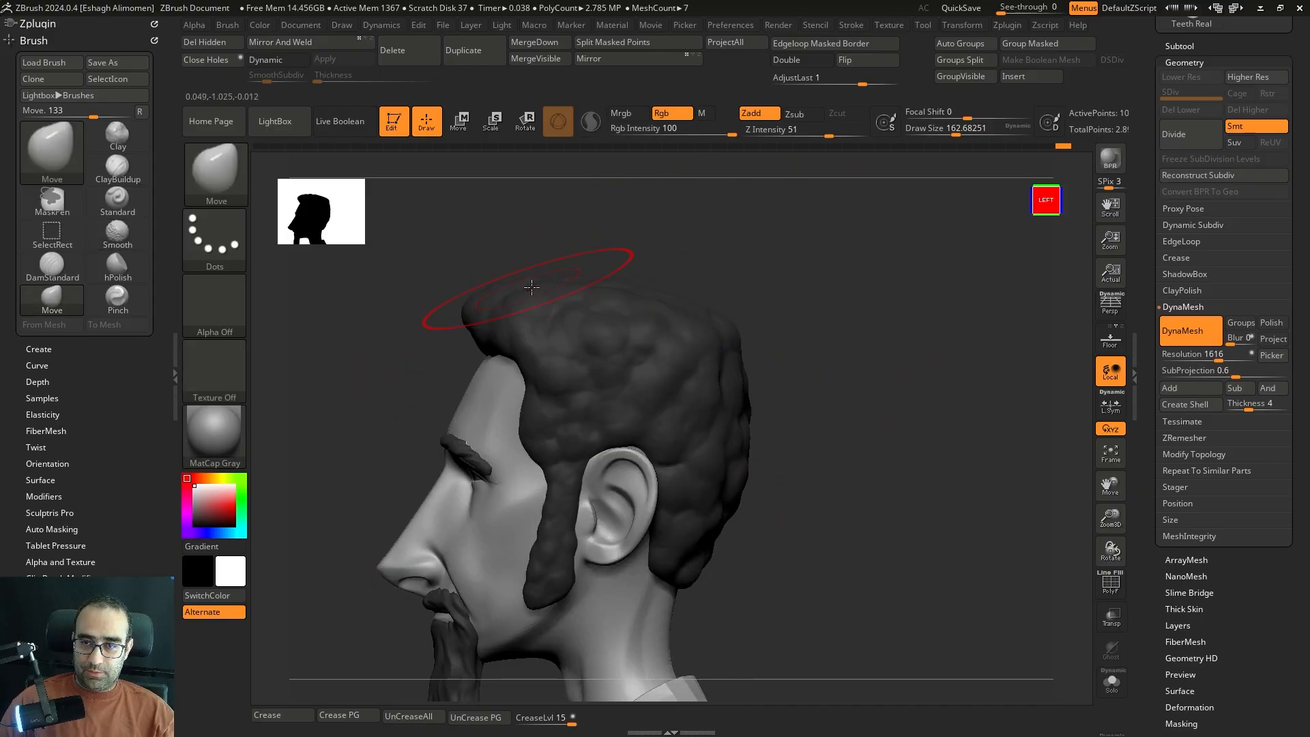
pyautogui.moveTo(472, 314); pyautogui.dragTo(484, 313)
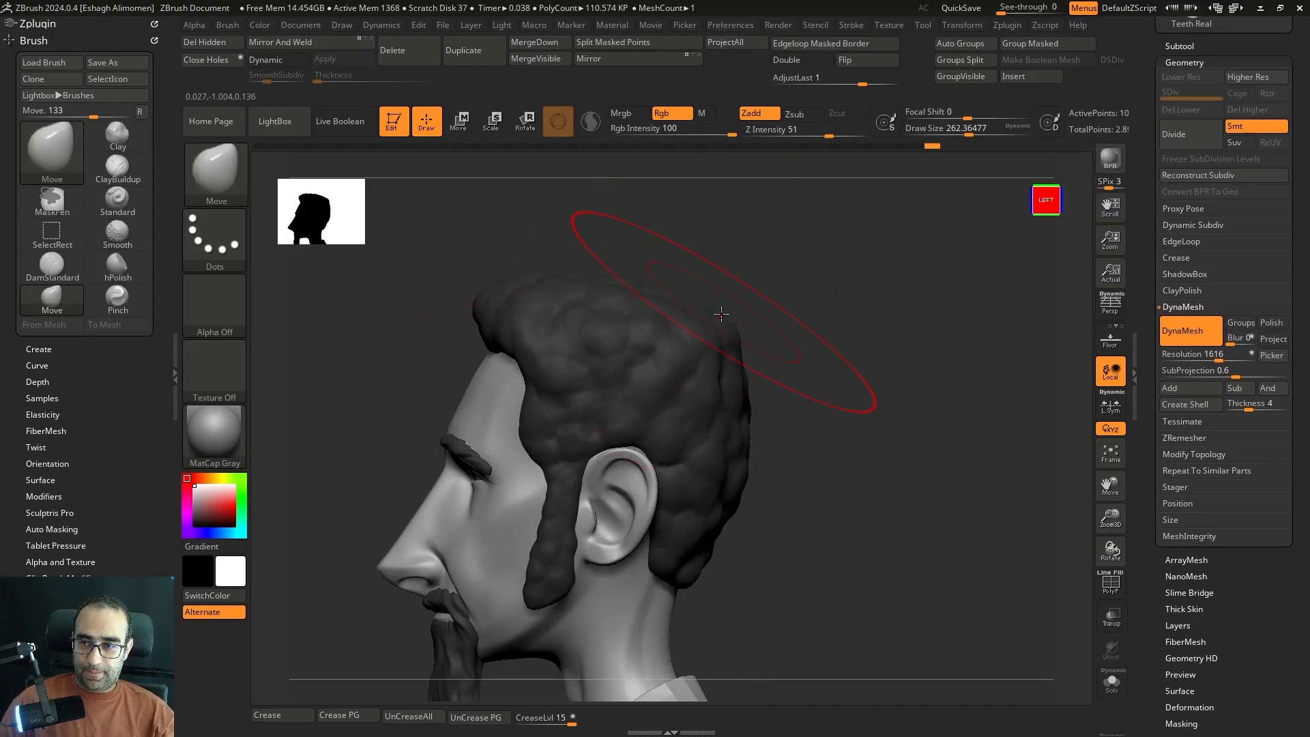
pyautogui.moveTo(721, 314)
pyautogui.mouseDown()
pyautogui.moveTo(718, 301)
pyautogui.moveTo(860, 313)
pyautogui.mouseUp()
pyautogui.press('s')
pyautogui.click(854, 335)
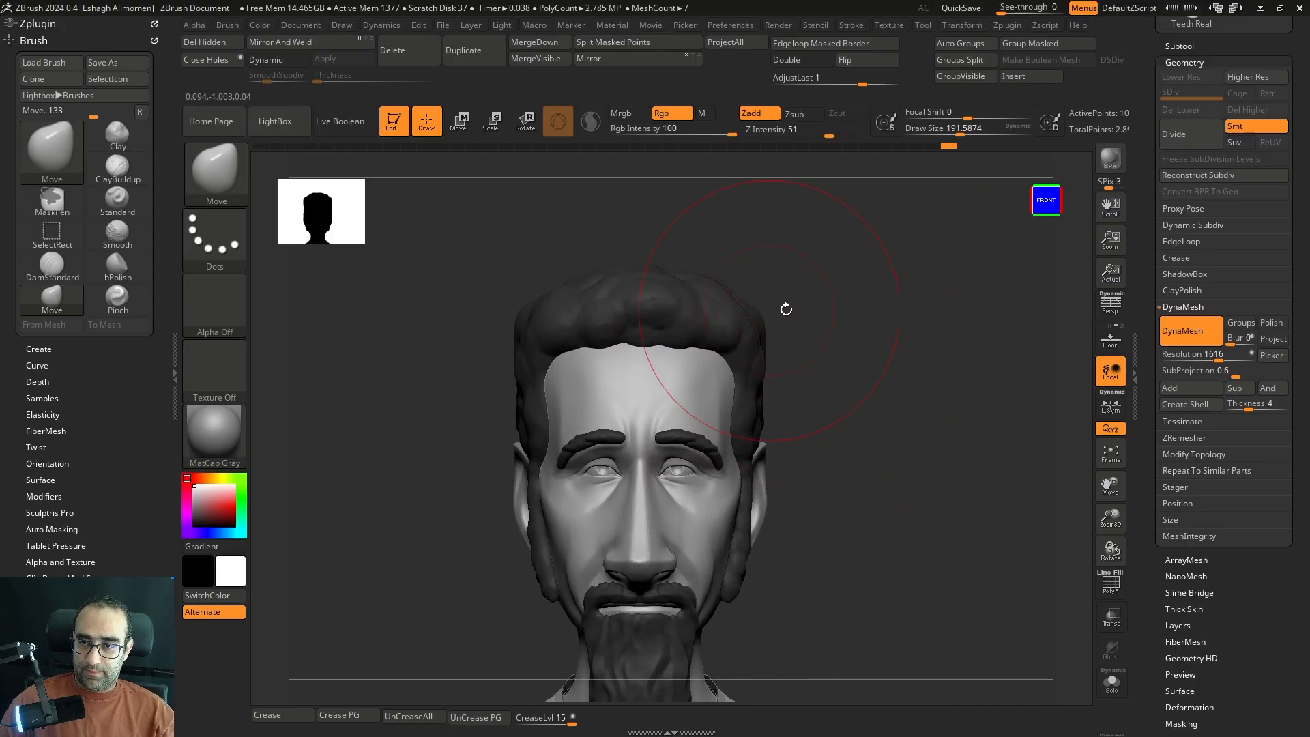
pyautogui.keyDown('shift'); pyautogui.moveTo(783, 304); pyautogui.dragTo(680, 311); pyautogui.keyUp('shift')
# - Carve grooves between the curls at the upper back of the hair with DamStandard at a draw size of about 68
pyautogui.moveTo(966, 317); pyautogui.dragTo(1032, 335)
pyautogui.keyDown('alt'); pyautogui.moveTo(853, 367); pyautogui.dragTo(872, 381); pyautogui.keyUp('alt')
pyautogui.press('b')
pyautogui.press('d')
pyautogui.press('s')
pyautogui.press('[')
pyautogui.press('[')
pyautogui.press('[')
pyautogui.moveTo(585, 329); pyautogui.dragTo(588, 382)
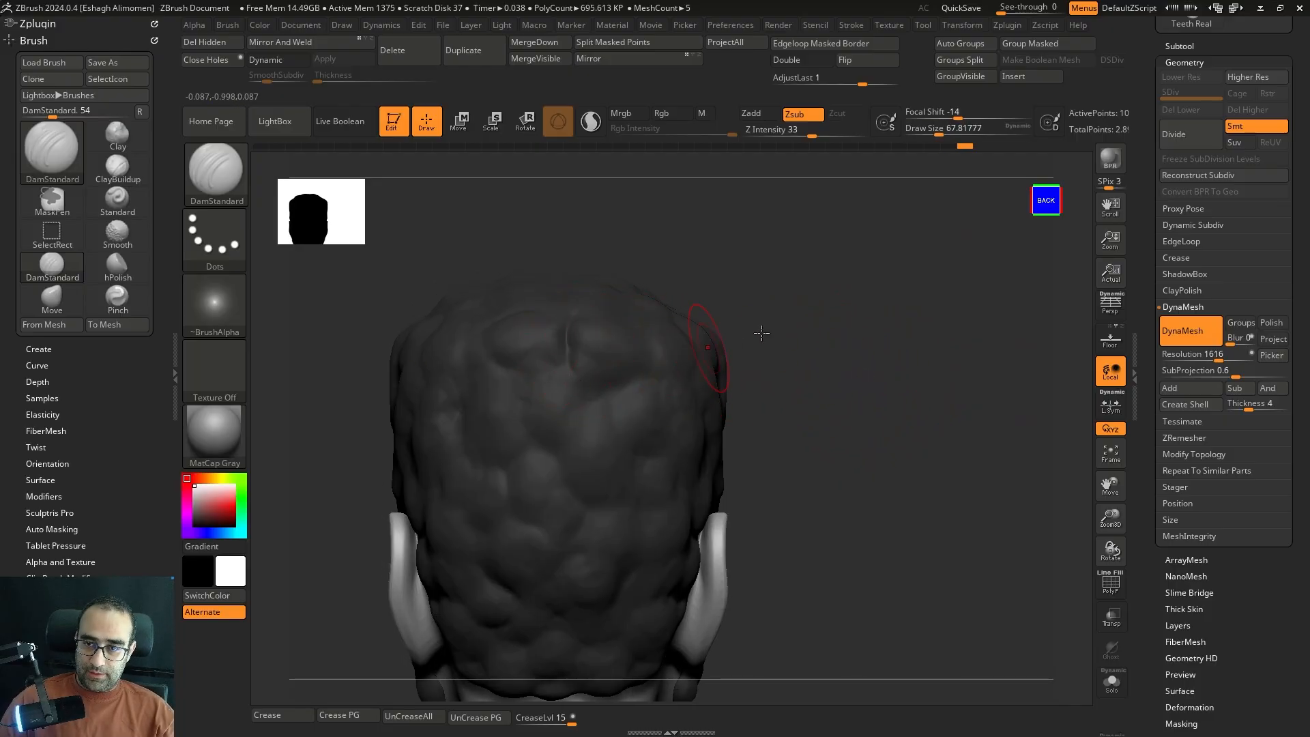
pyautogui.moveTo(762, 332); pyautogui.dragTo(739, 355)
pyautogui.hotkey('ctrl', 'z')
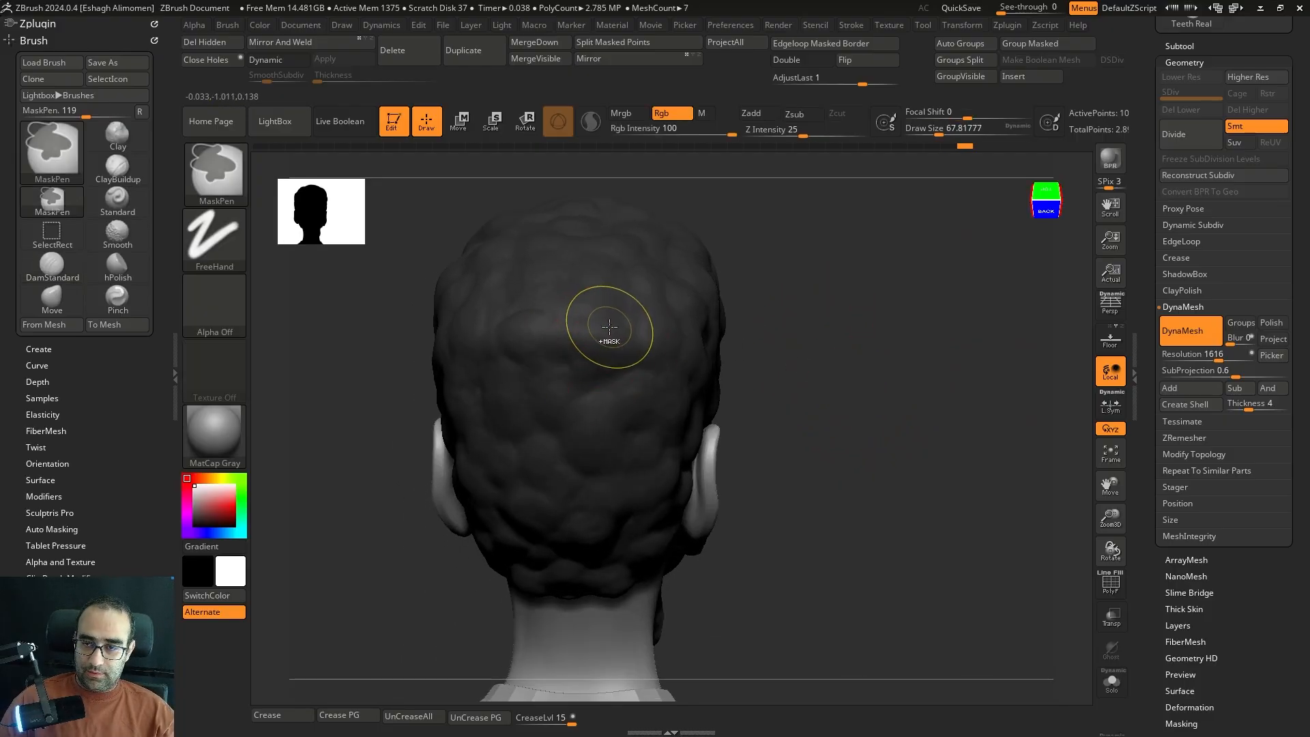
pyautogui.moveTo(599, 313); pyautogui.dragTo(583, 351)
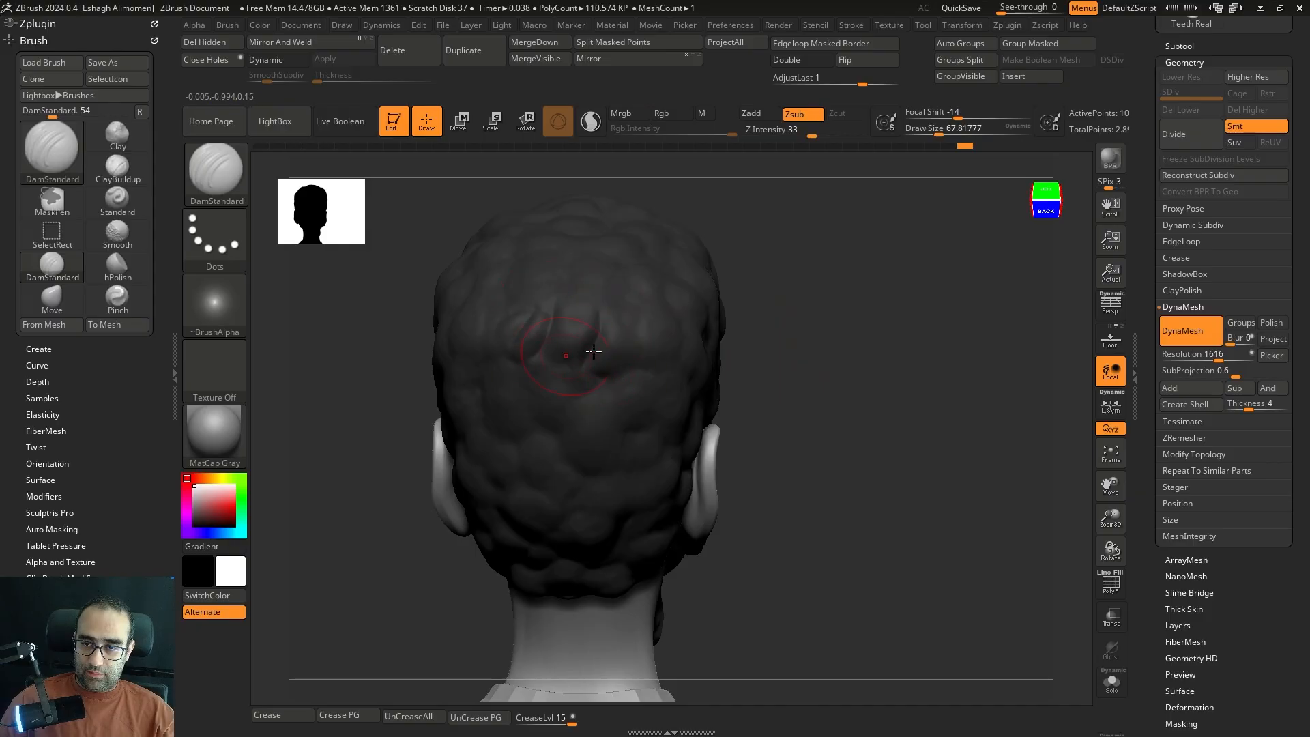
# - Build up rounded curls over the grooves at the upper back of the hair with ClayBuildup at draw sizes of about 41 to 54
pyautogui.press('b')
pyautogui.press('c')
pyautogui.press('b')
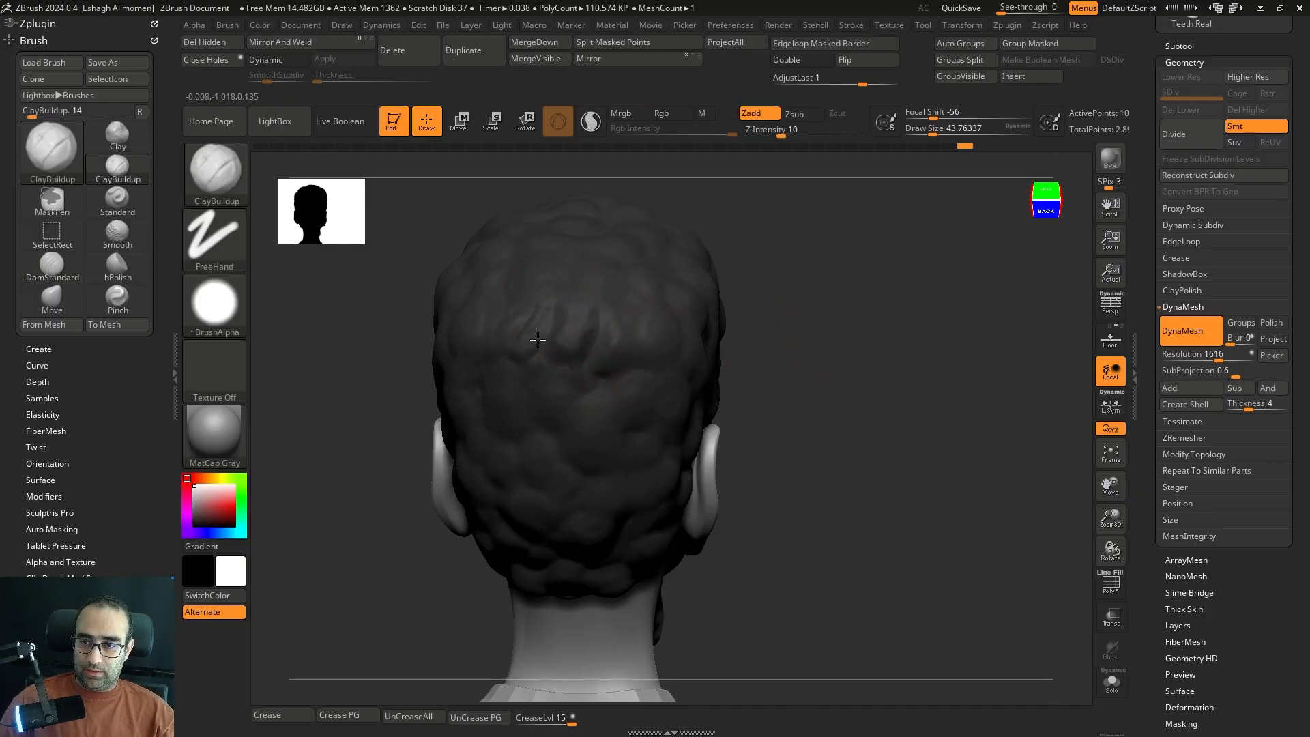
pyautogui.moveTo(538, 340); pyautogui.dragTo(569, 335)
pyautogui.moveTo(783, 339)
pyautogui.mouseDown()
pyautogui.moveTo(842, 309)
pyautogui.moveTo(773, 321)
pyautogui.moveTo(844, 338)
pyautogui.mouseUp()
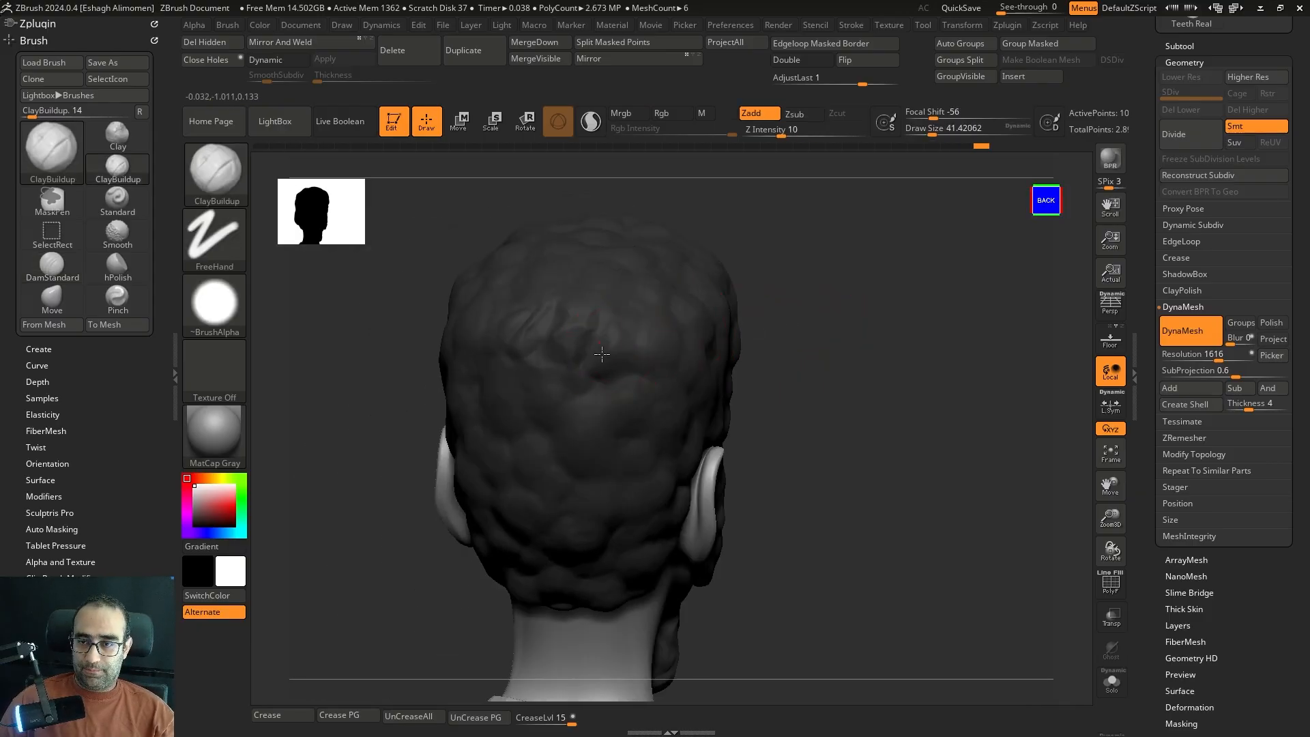
pyautogui.press('s')
pyautogui.moveTo(748, 335)
pyautogui.mouseDown()
pyautogui.moveTo(778, 317)
pyautogui.moveTo(759, 319)
pyautogui.mouseUp()
pyautogui.moveTo(507, 333); pyautogui.dragTo(565, 345)
pyautogui.moveTo(780, 328); pyautogui.dragTo(726, 306)
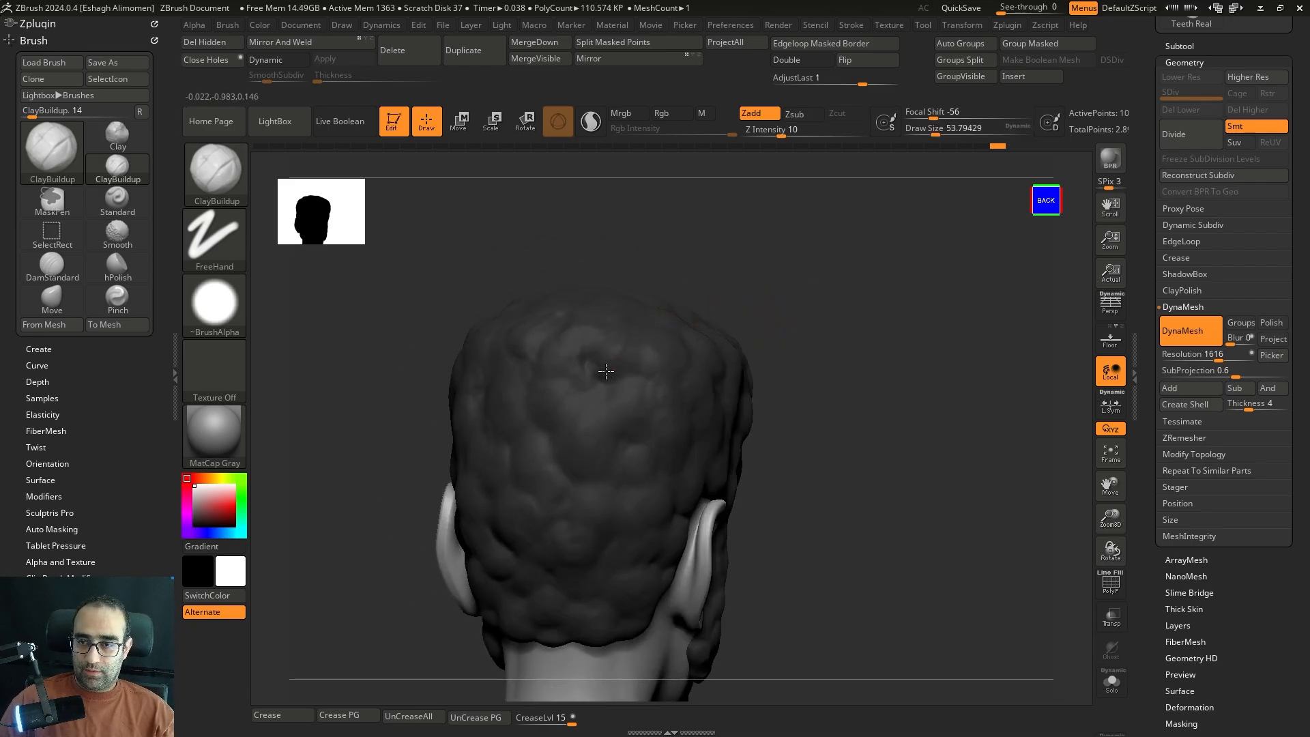
pyautogui.keyDown('shift'); pyautogui.moveTo(848, 330); pyautogui.dragTo(805, 307); pyautogui.keyUp('shift')
# - Inspect the finished hair in isolation and on the whole bust from the front and three-quarter angles
pyautogui.hotkey('alt', 's')
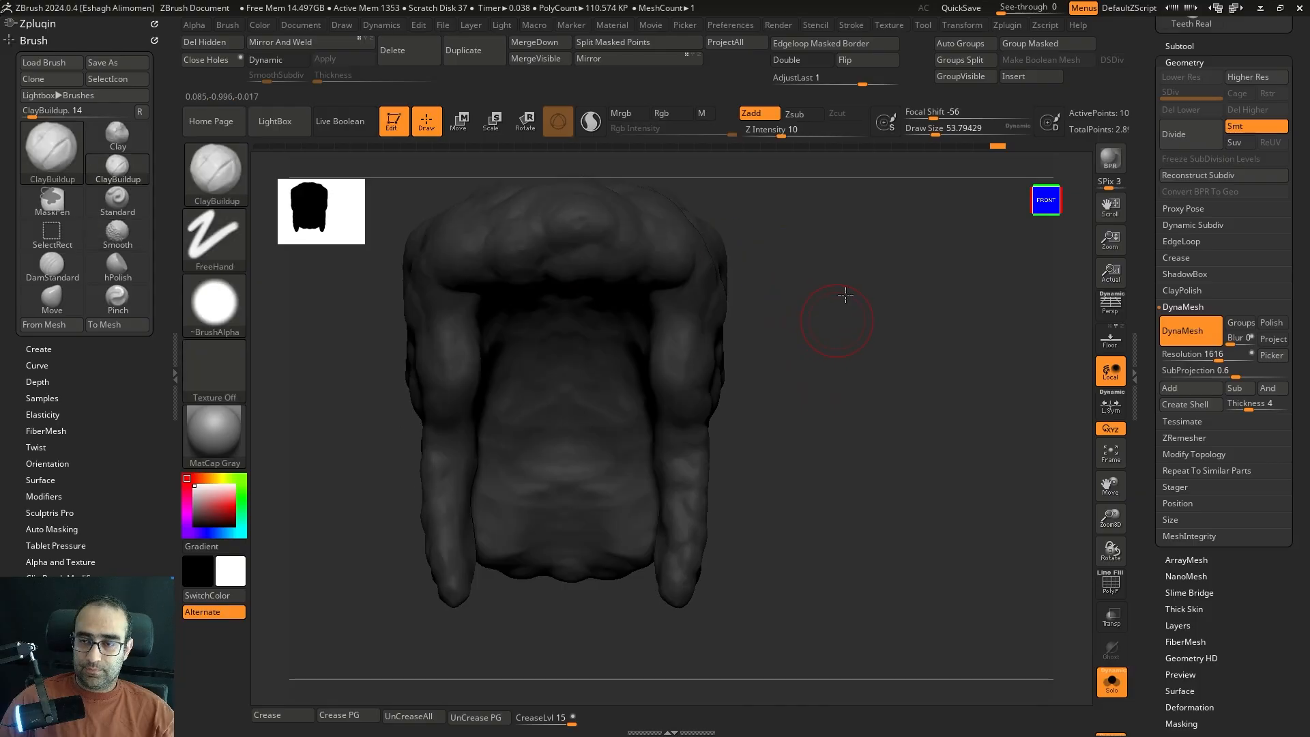
pyautogui.keyDown('alt'); pyautogui.moveTo(849, 292); pyautogui.dragTo(821, 483); pyautogui.keyUp('alt')
pyautogui.hotkey('alt', 's')
pyautogui.moveTo(834, 372)
pyautogui.mouseDown()
pyautogui.moveTo(916, 389)
pyautogui.moveTo(816, 380)
pyautogui.moveTo(849, 401)
pyautogui.mouseUp()
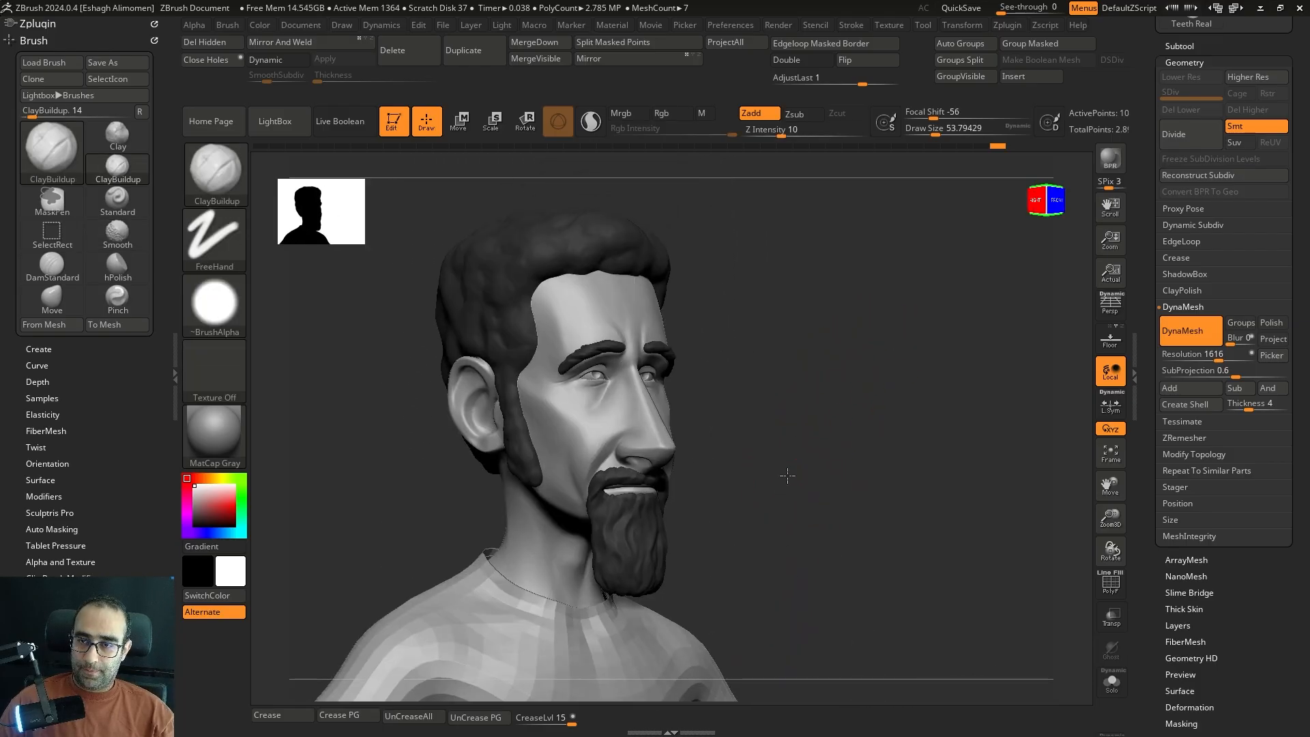
pyautogui.moveTo(788, 476)
pyautogui.mouseDown()
pyautogui.moveTo(804, 439)
pyautogui.moveTo(883, 365)
pyautogui.moveTo(886, 439)
pyautogui.moveTo(675, 501)
pyautogui.mouseUp()
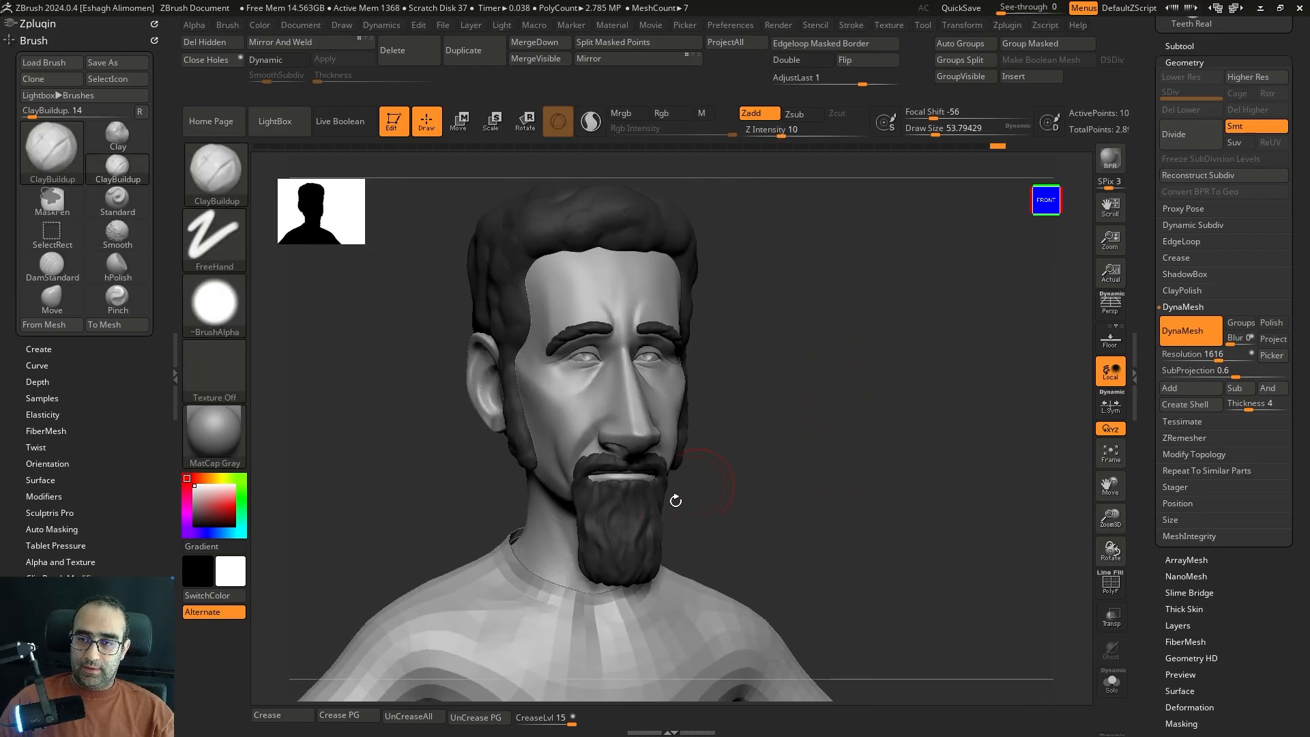
# - Make the beard the active subtool and bring it into a close front view
pyautogui.keyDown('alt'); pyautogui.click(658, 502); pyautogui.keyUp('alt')
pyautogui.moveTo(743, 471)
pyautogui.mouseDown()
pyautogui.moveTo(778, 423)
pyautogui.moveTo(825, 447)
pyautogui.moveTo(810, 401)
pyautogui.moveTo(874, 398)
pyautogui.moveTo(874, 426)
pyautogui.moveTo(891, 382)
pyautogui.mouseUp()
pyautogui.moveTo(907, 327)
pyautogui.mouseDown()
pyautogui.moveTo(933, 360)
pyautogui.moveTo(1028, 292)
pyautogui.mouseUp()
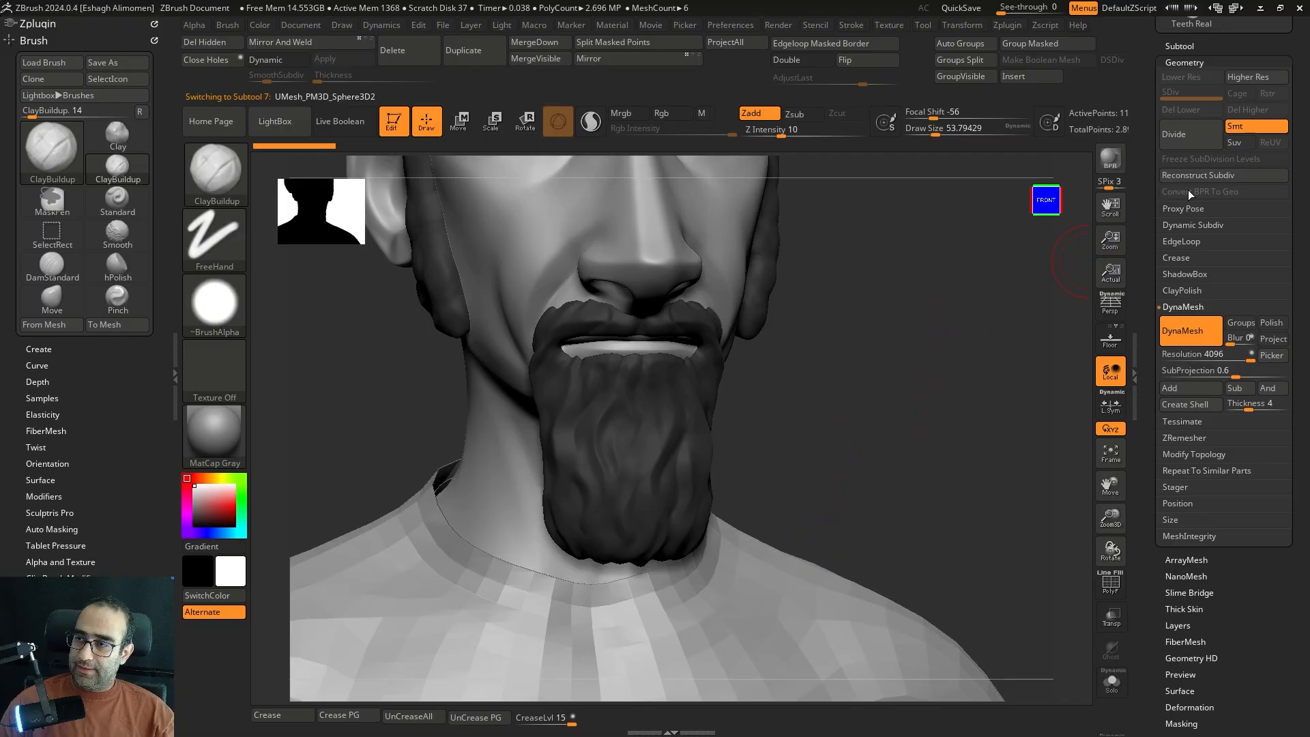
# - Add a new recording layer to the beard subtool and isolate the beard in the viewport
pyautogui.moveTo(757, 390)
pyautogui.mouseDown()
pyautogui.moveTo(679, 433)
pyautogui.moveTo(924, 350)
pyautogui.moveTo(892, 355)
pyautogui.moveTo(845, 325)
pyautogui.mouseUp()
pyautogui.click(1187, 63)
pyautogui.click(1190, 145)
pyautogui.moveTo(844, 396)
pyautogui.keyDown('alt'); pyautogui.mouseDown()
pyautogui.moveTo(878, 439)
pyautogui.moveTo(755, 412)
pyautogui.moveTo(796, 416)
pyautogui.mouseUp(); pyautogui.keyUp('alt')
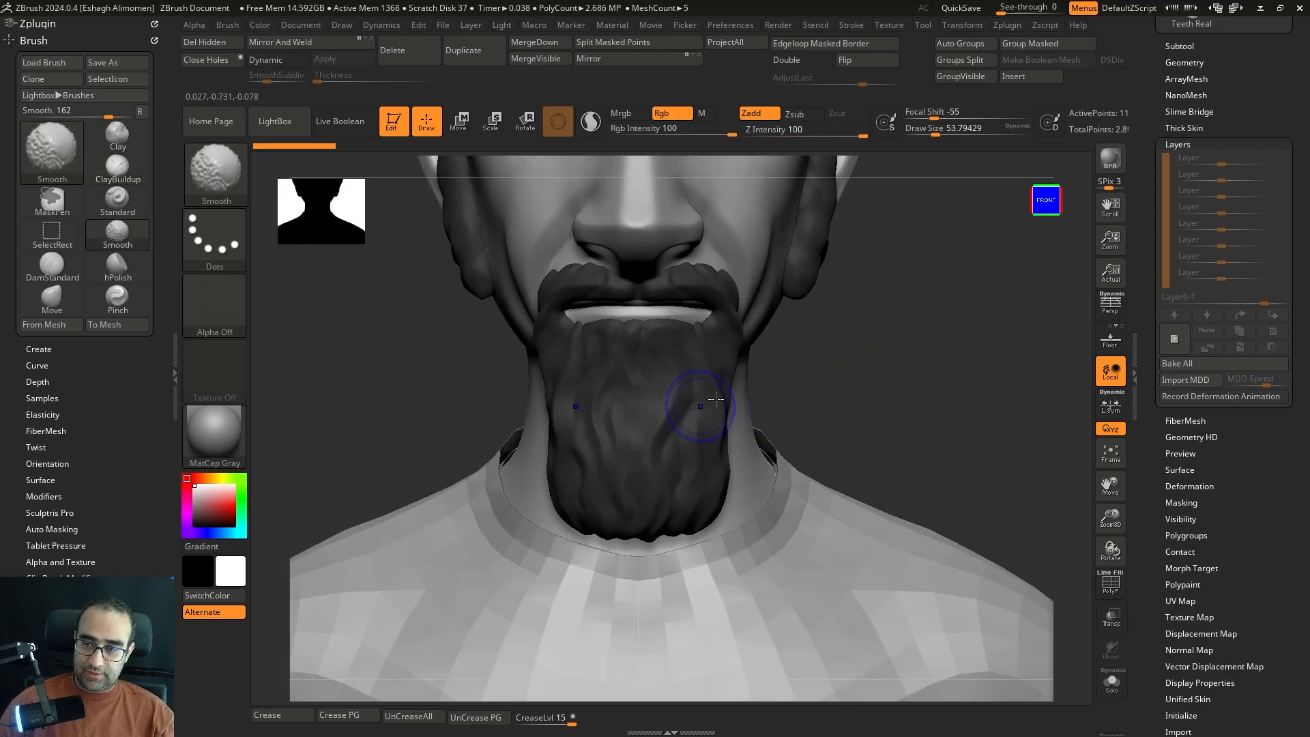
pyautogui.click(1173, 339)
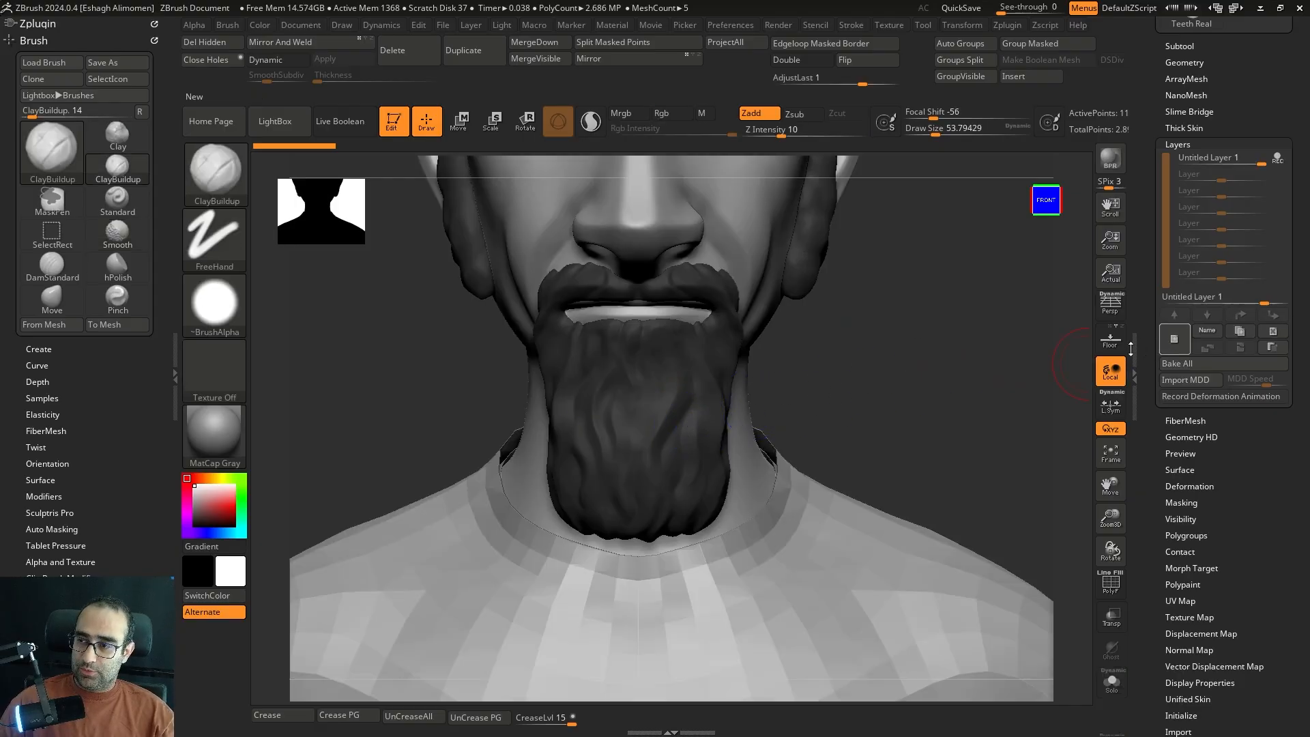
pyautogui.hotkey('ctrl', 'shift', 's')
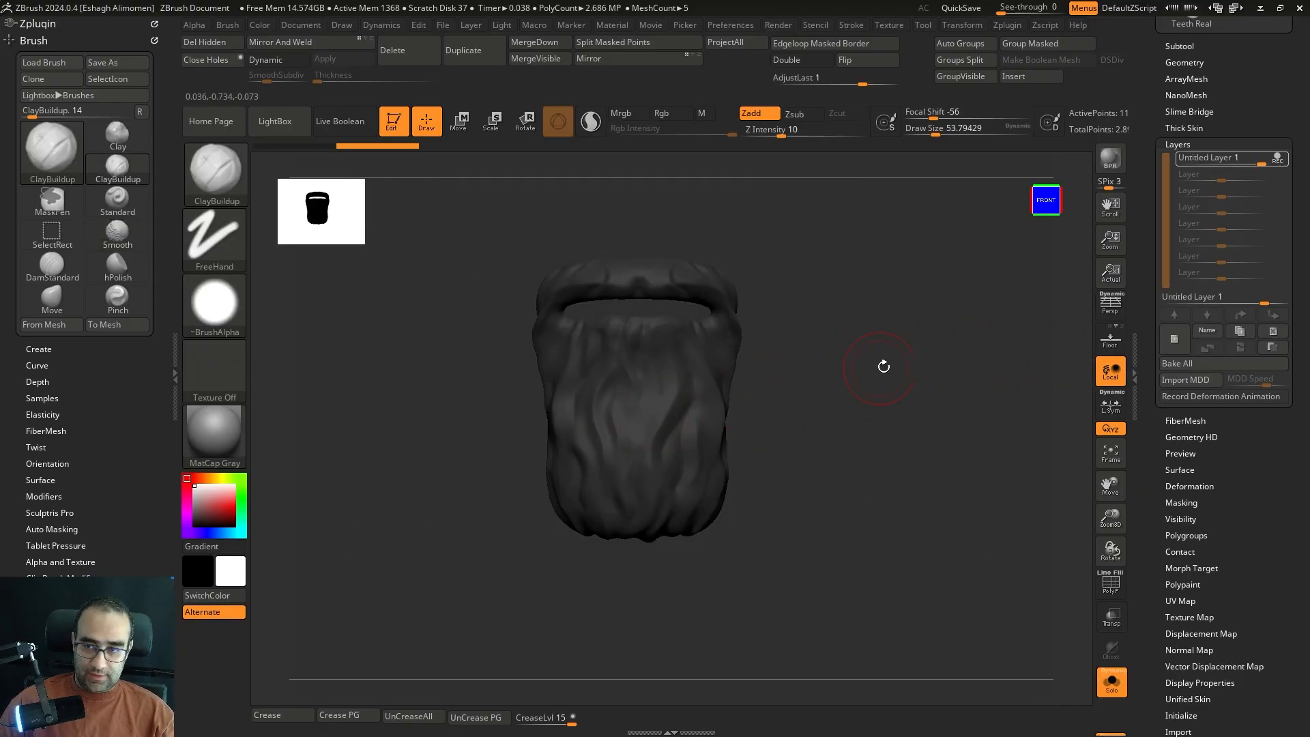
# - Build up curly clumps on the front of the beard with ClayBuildup at draw sizes from about 37 to 71
pyautogui.press(']')
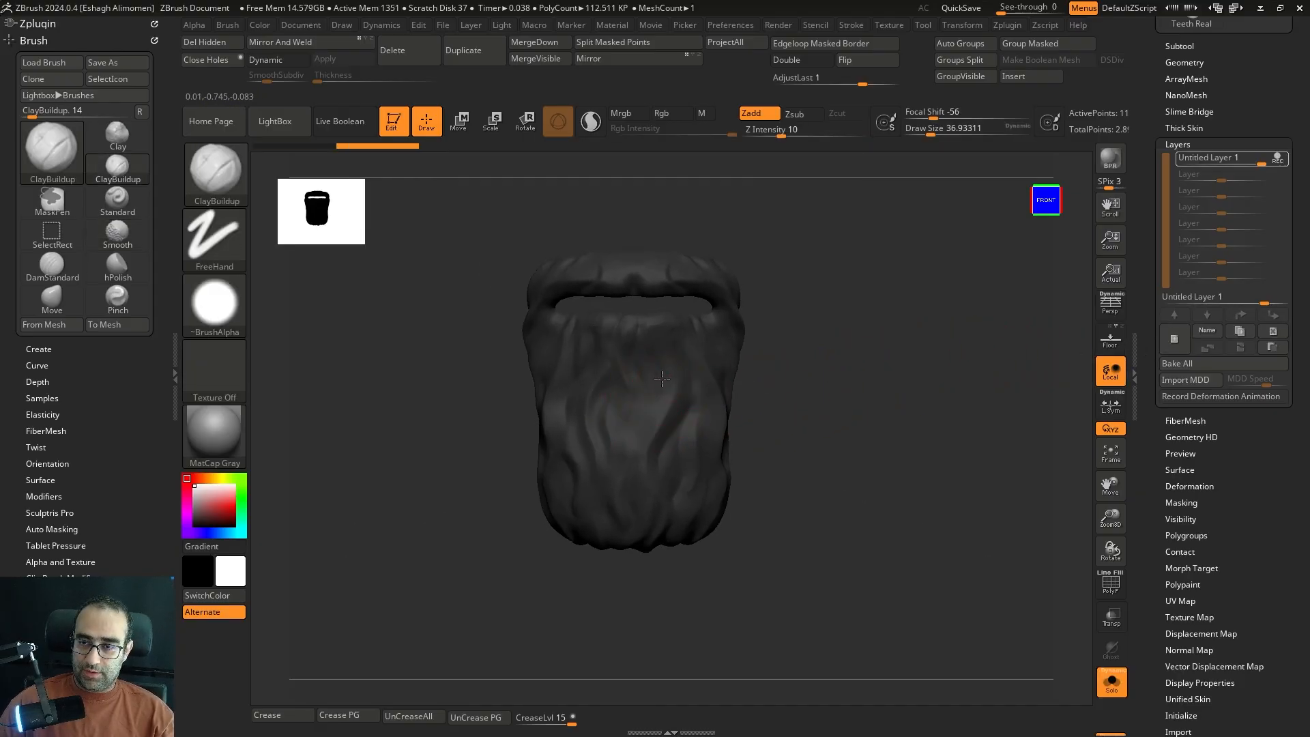
pyautogui.press(']')
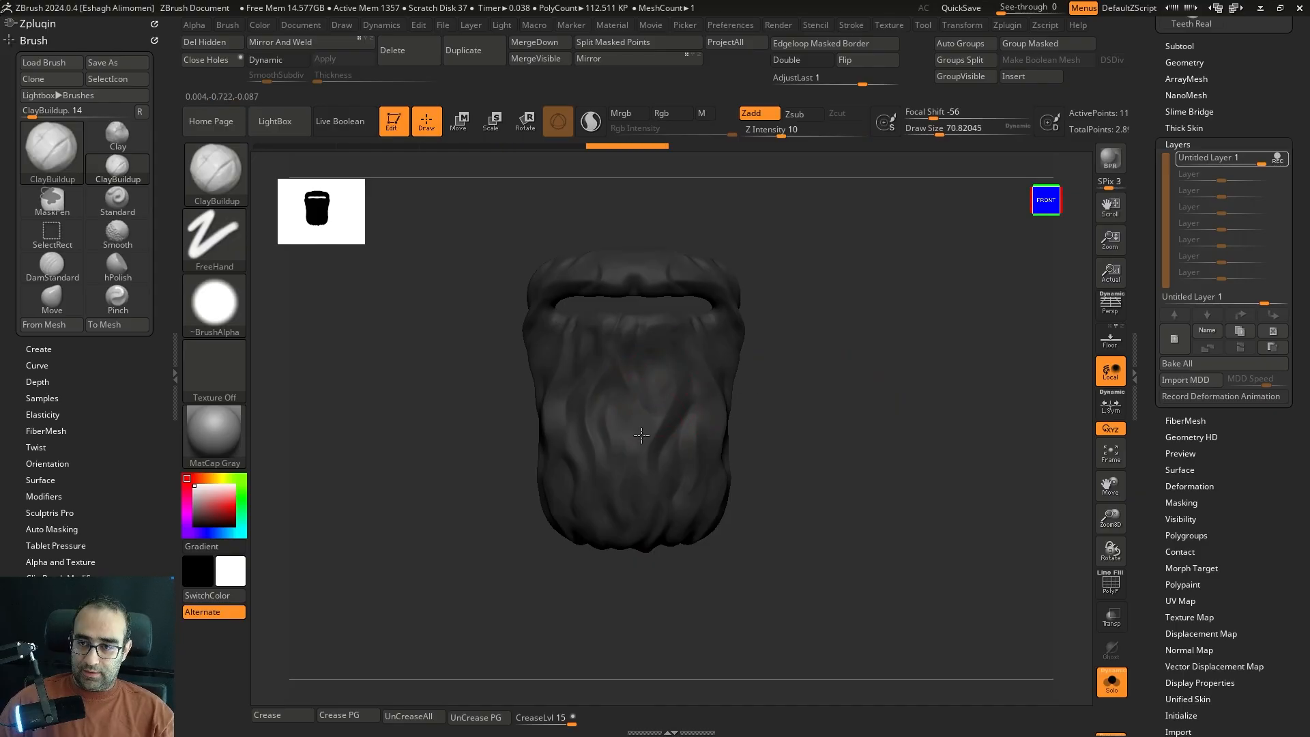
pyautogui.hotkey('ctrl', 'z')
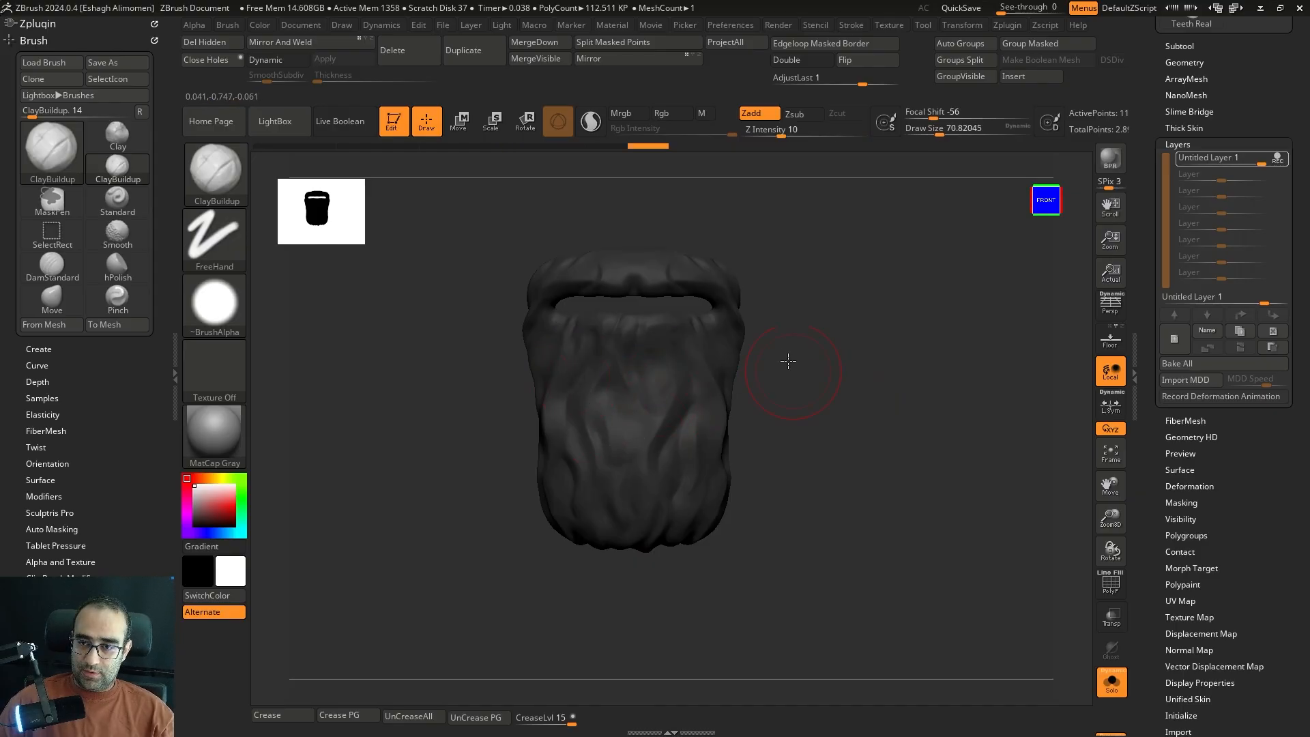
pyautogui.moveTo(523, 559); pyautogui.dragTo(552, 437)
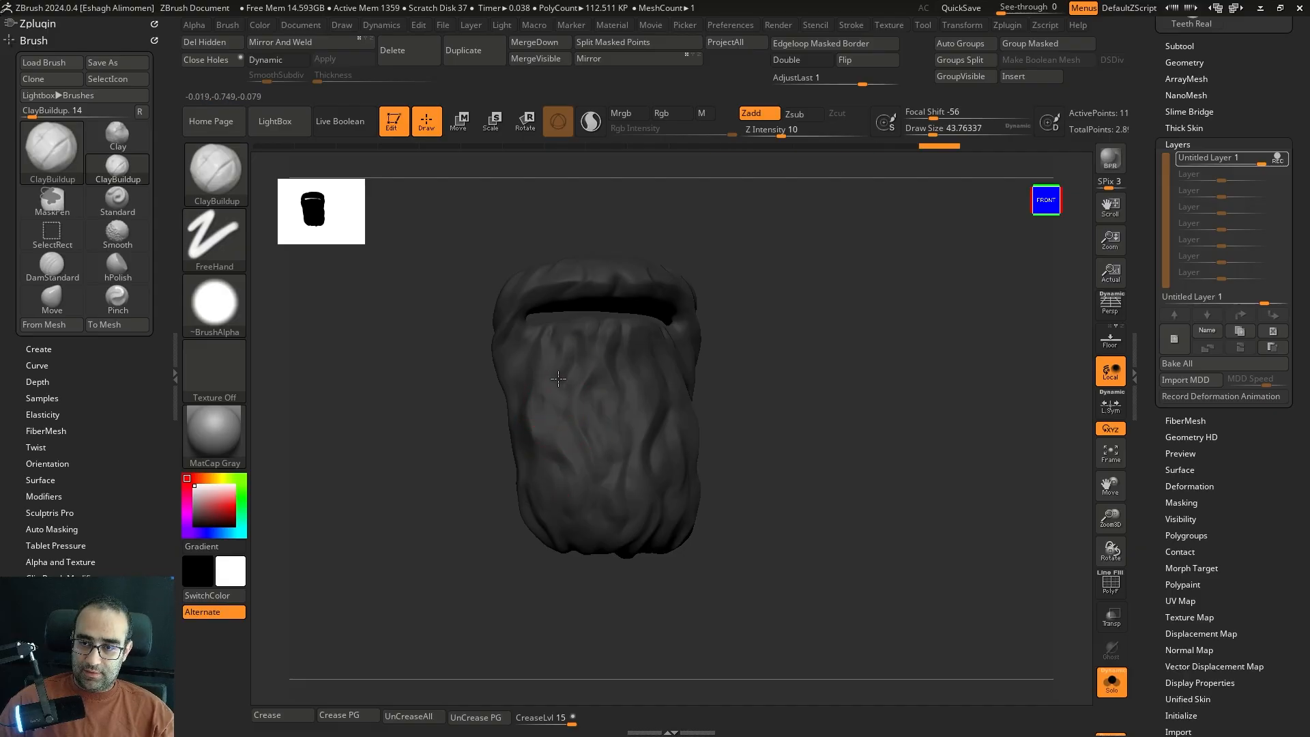
pyautogui.hotkey('ctrl', 'shift', 'z')
pyautogui.hotkey('ctrl', 'z')
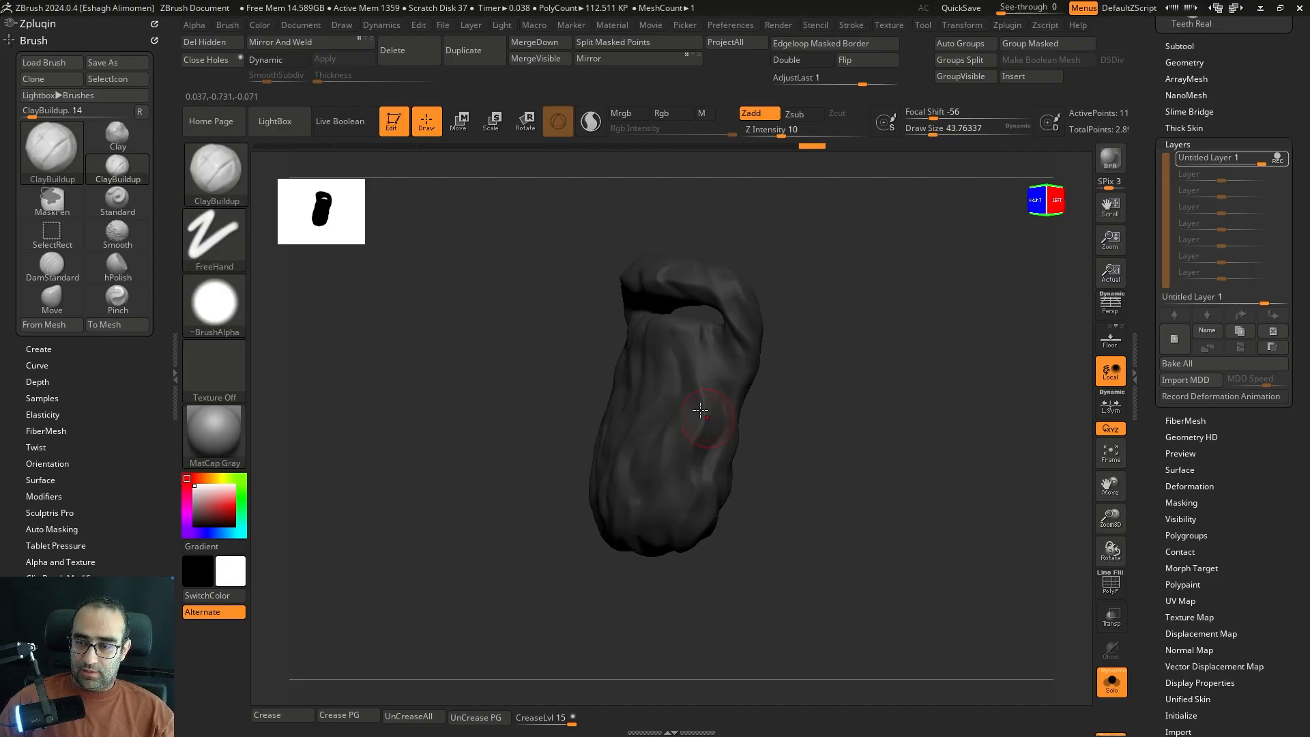
# - Sculpt rounded curls across the beard's front and lower chin with ClayBuildup at a draw size of about 44, checking them on the bust
pyautogui.hotkey('ctrl', 'shift', 'z')
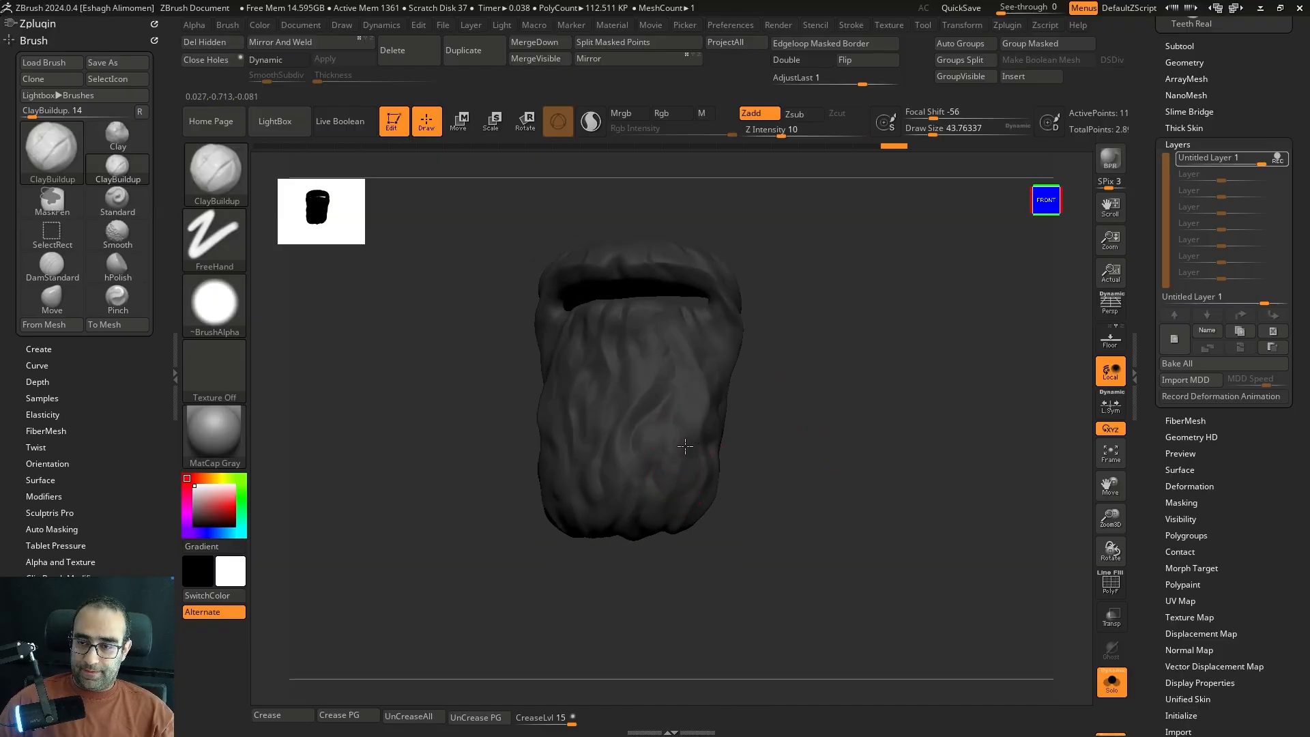
pyautogui.hotkey('ctrl', 'shift', 'z')
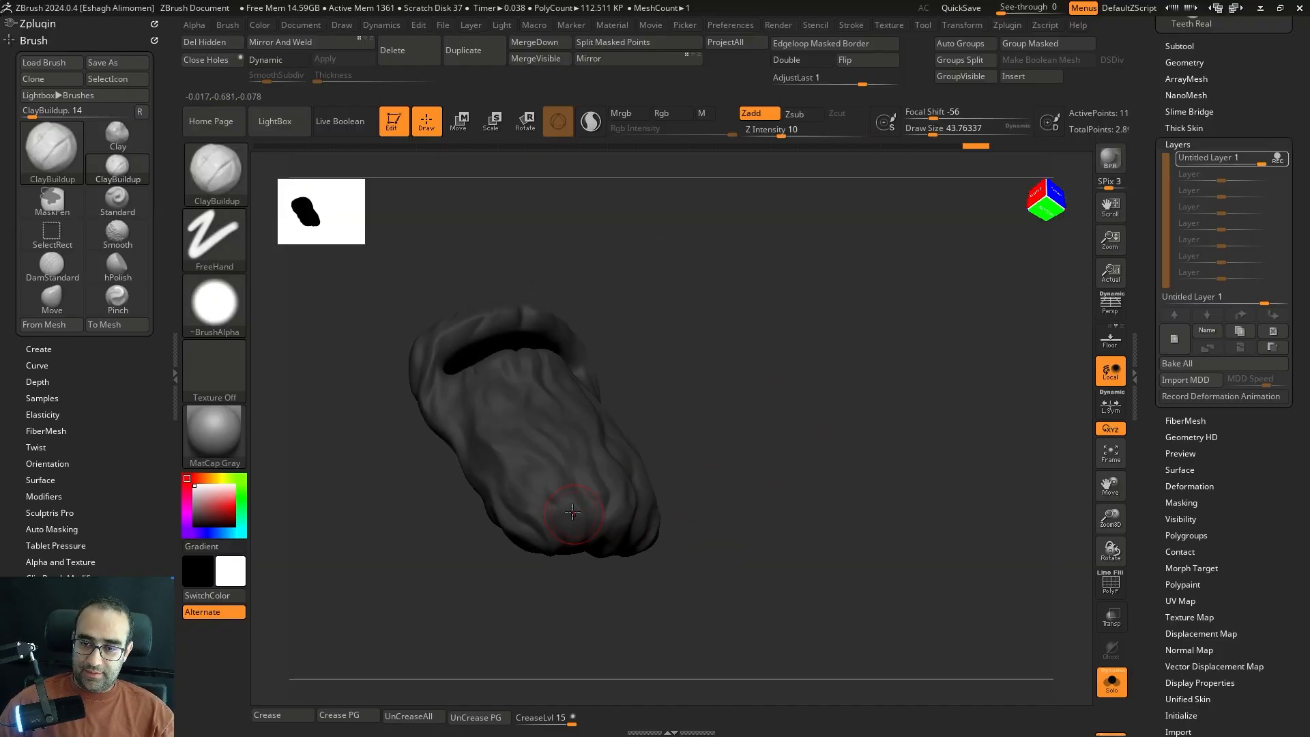
pyautogui.hotkey('ctrl', 'shift', 'z')
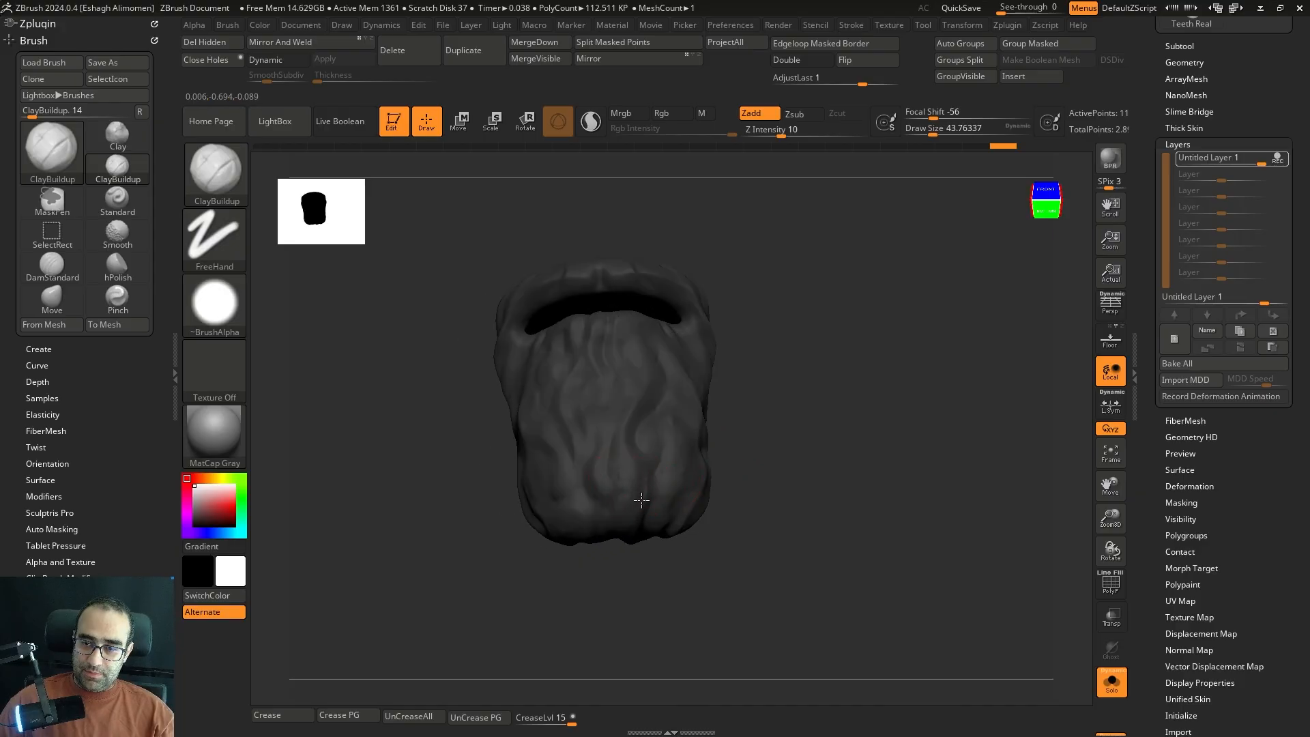
pyautogui.keyDown('shift'); pyautogui.moveTo(794, 444); pyautogui.dragTo(769, 430); pyautogui.keyUp('shift')
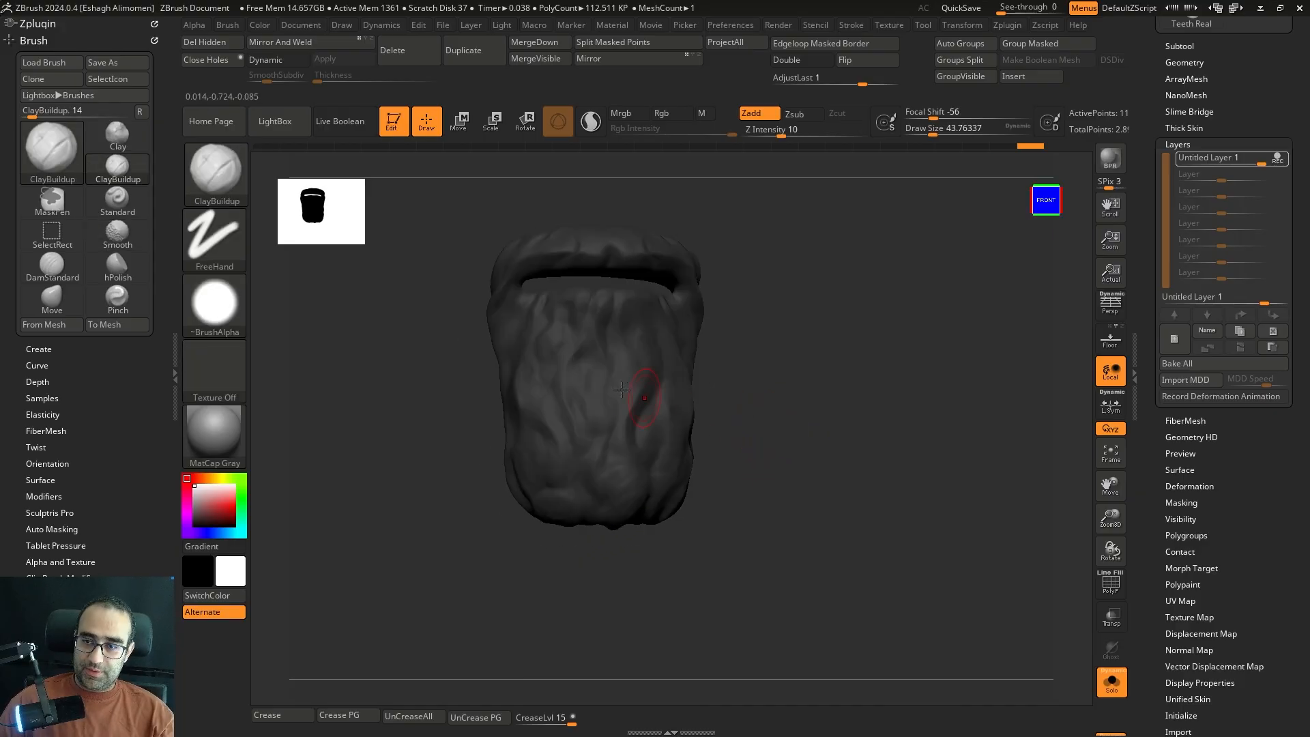
pyautogui.hotkey('ctrl', 'z')
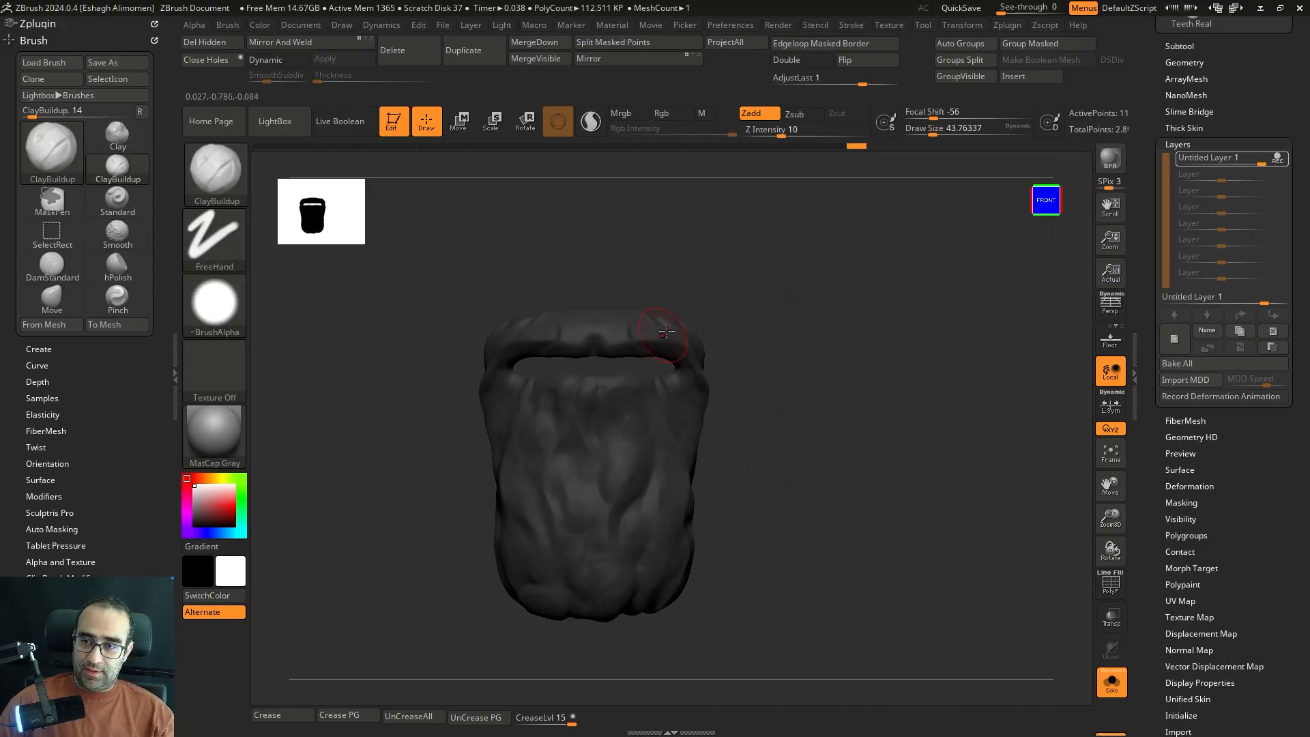
pyautogui.hotkey('ctrl', 'shift', 'z')
pyautogui.hotkey('alt', 's')
pyautogui.keyDown('alt'); pyautogui.moveTo(912, 447); pyautogui.dragTo(859, 426); pyautogui.keyUp('alt')
pyautogui.keyDown('alt'); pyautogui.moveTo(819, 502); pyautogui.dragTo(822, 453); pyautogui.keyUp('alt')
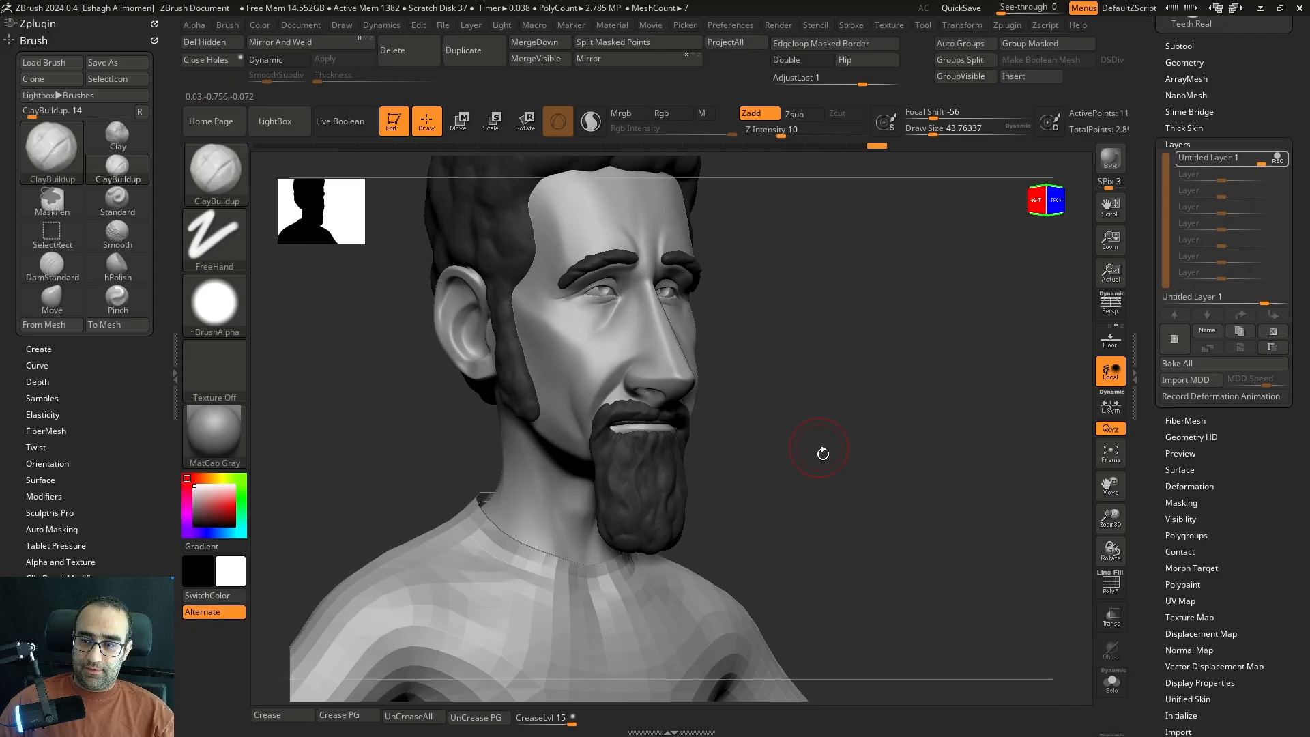
# - Isolate the beard and break up its long front strands into short curly clumps with ClayBuildup at a draw size of about 44
pyautogui.hotkey('alt', 's')
pyautogui.press('f')
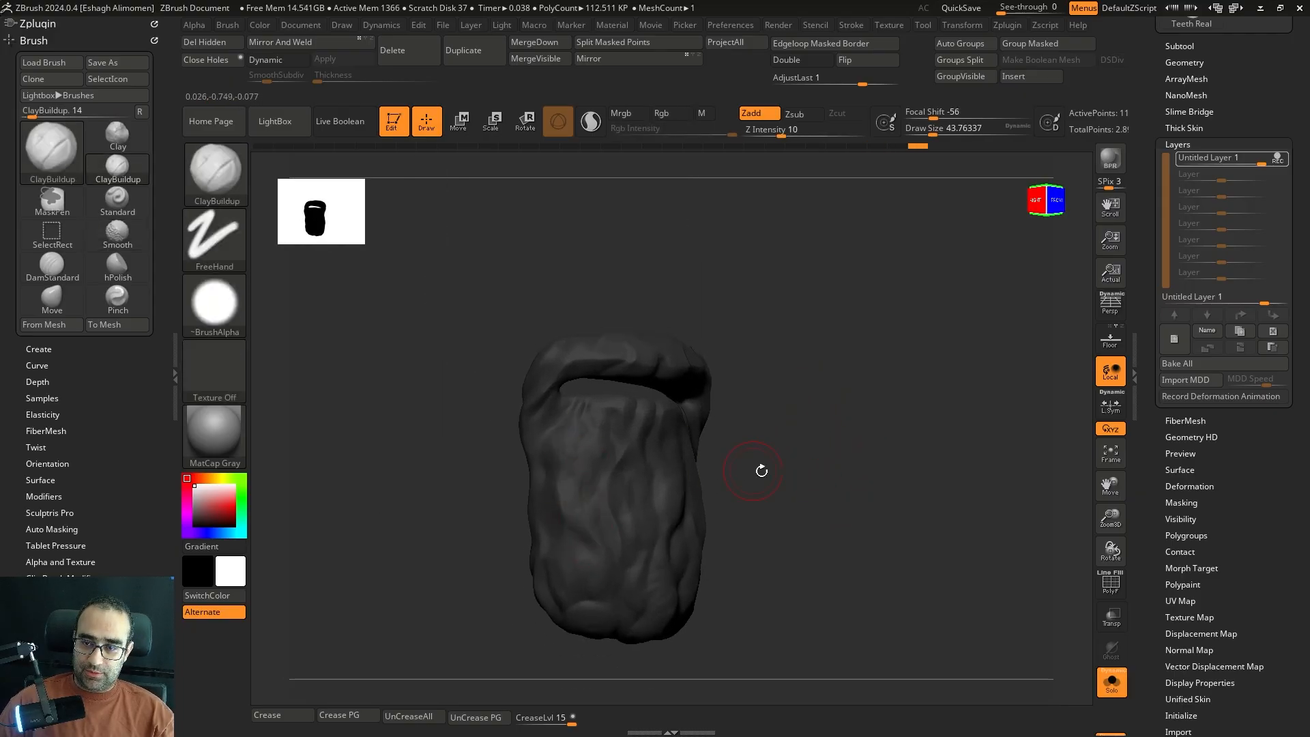
pyautogui.keyDown('shift'); pyautogui.moveTo(762, 471); pyautogui.dragTo(618, 467); pyautogui.keyUp('shift')
pyautogui.moveTo(827, 437); pyautogui.dragTo(693, 430)
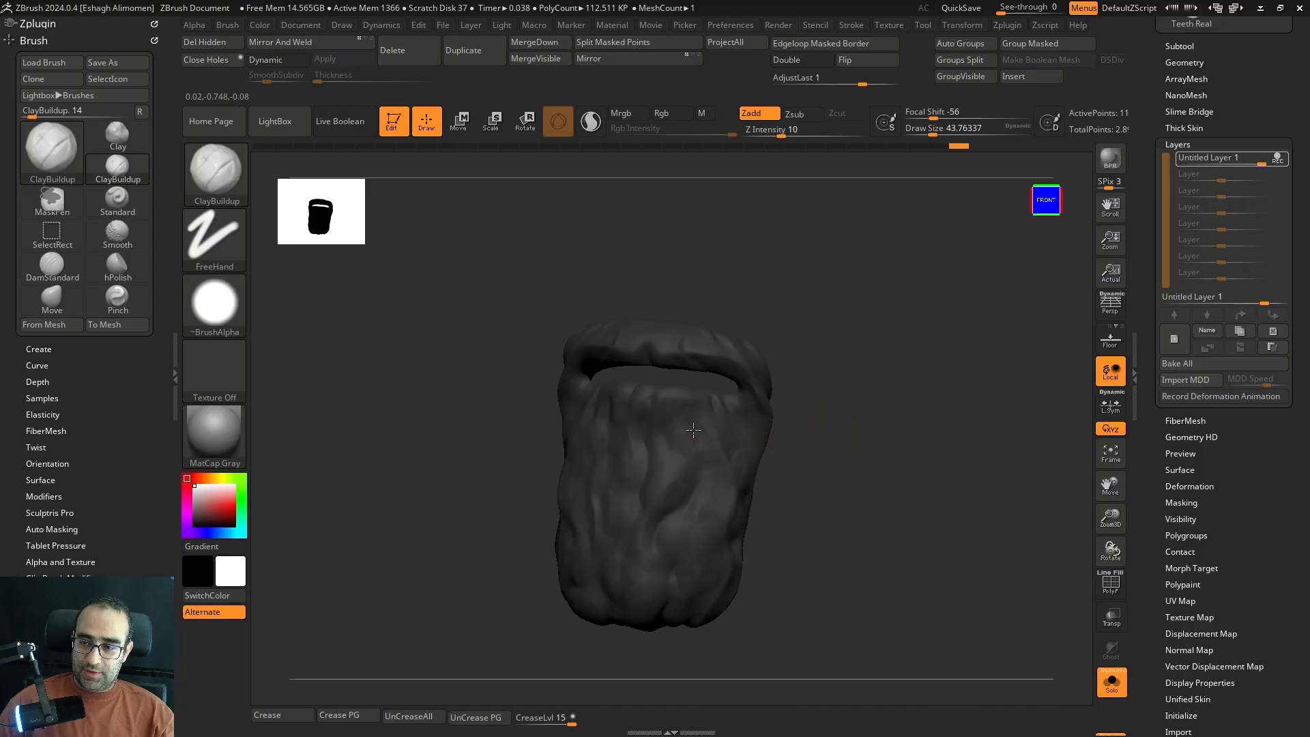
pyautogui.moveTo(834, 433); pyautogui.dragTo(750, 409)
pyautogui.keyDown('shift'); pyautogui.moveTo(839, 422); pyautogui.dragTo(817, 453); pyautogui.keyUp('shift')
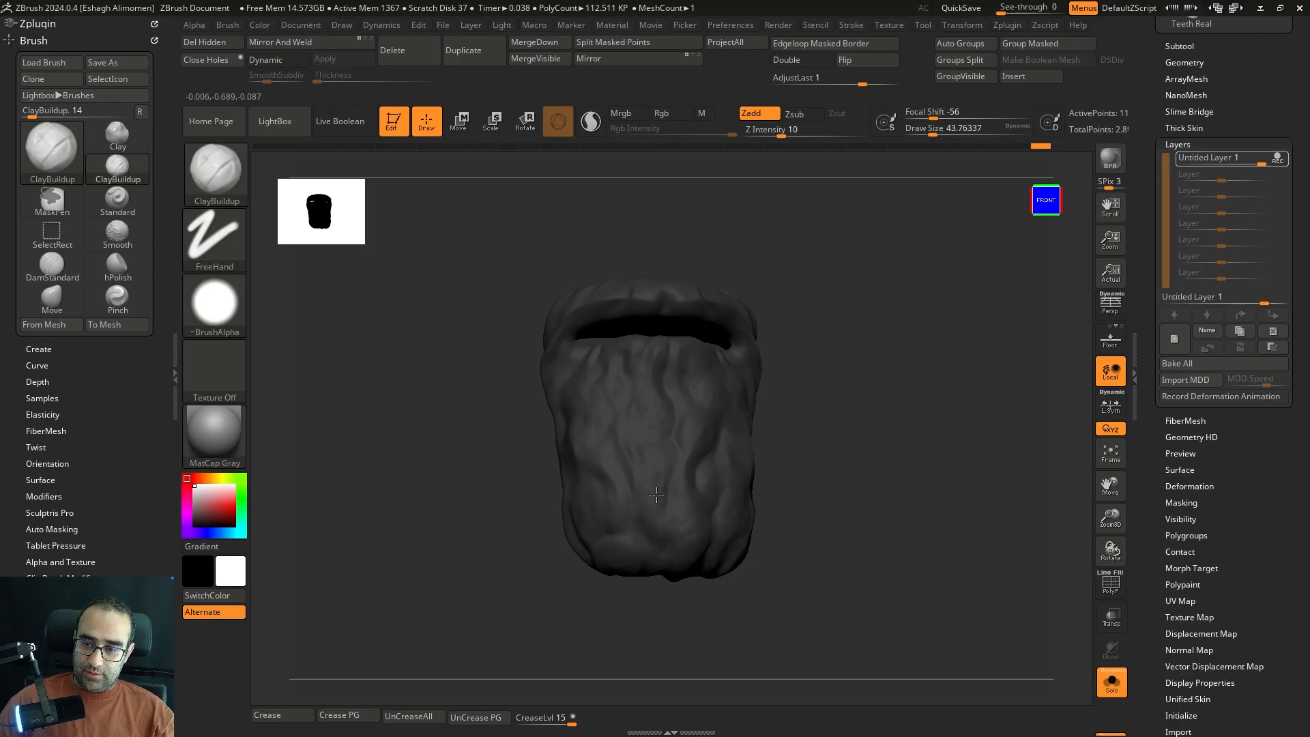
pyautogui.moveTo(628, 473); pyautogui.dragTo(638, 481)
pyautogui.moveTo(790, 457)
pyautogui.mouseDown()
pyautogui.moveTo(820, 433)
pyautogui.moveTo(763, 438)
pyautogui.moveTo(833, 418)
pyautogui.moveTo(707, 435)
pyautogui.mouseUp()
pyautogui.moveTo(808, 425); pyautogui.dragTo(742, 413)
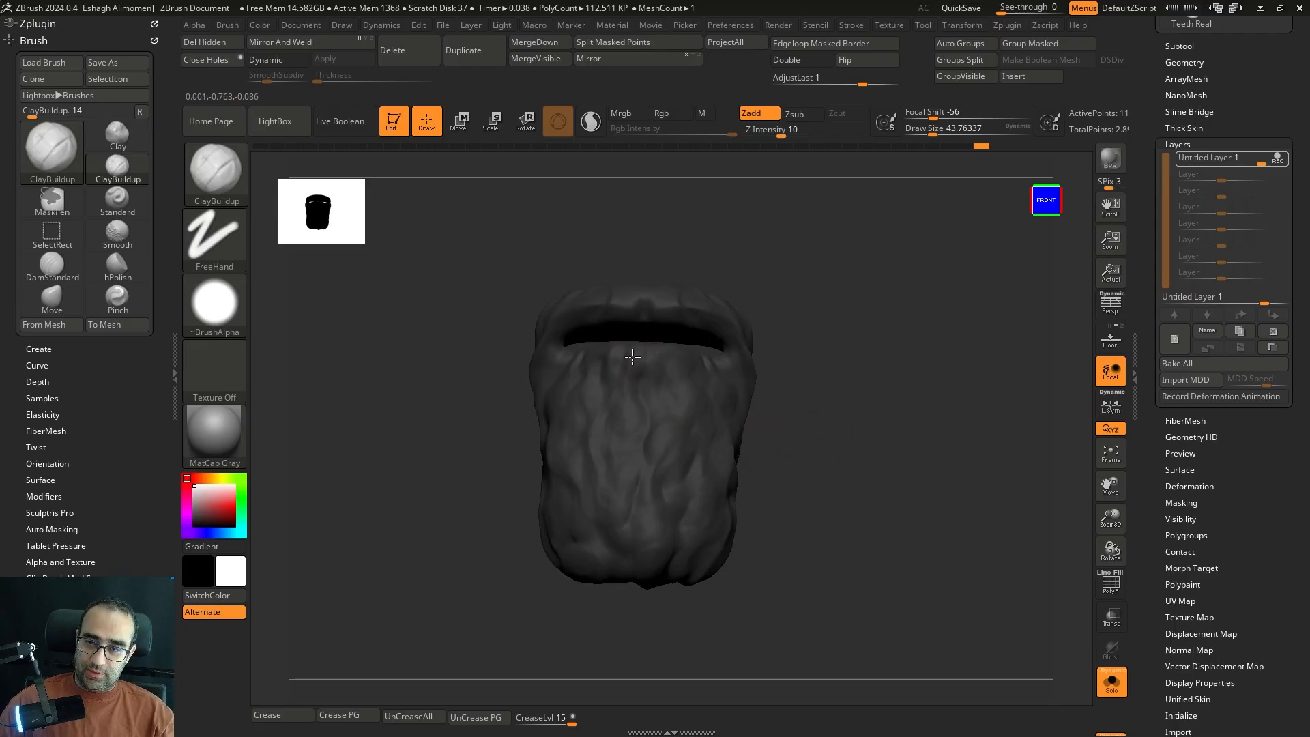
# - Add more ClayBuildup curls around the beard's sides and lower edge, and check the beard against the face
pyautogui.moveTo(807, 381)
pyautogui.mouseDown()
pyautogui.moveTo(825, 410)
pyautogui.moveTo(810, 392)
pyautogui.moveTo(833, 395)
pyautogui.moveTo(607, 378)
pyautogui.moveTo(570, 412)
pyautogui.moveTo(527, 406)
pyautogui.mouseUp()
pyautogui.moveTo(505, 391)
pyautogui.mouseDown(button='right')
pyautogui.moveTo(515, 429)
pyautogui.moveTo(798, 438)
pyautogui.moveTo(732, 462)
pyautogui.mouseUp(button='right')
pyautogui.moveTo(727, 500); pyautogui.dragTo(741, 514)
pyautogui.moveTo(741, 514); pyautogui.dragTo(710, 516, button='right')
pyautogui.moveTo(707, 514); pyautogui.dragTo(714, 543)
pyautogui.moveTo(713, 543)
pyautogui.keyDown('shift'); pyautogui.mouseDown(button='right')
pyautogui.moveTo(849, 535)
pyautogui.moveTo(838, 365)
pyautogui.mouseUp(button='right'); pyautogui.keyUp('shift')
pyautogui.hotkey('shift', 's')
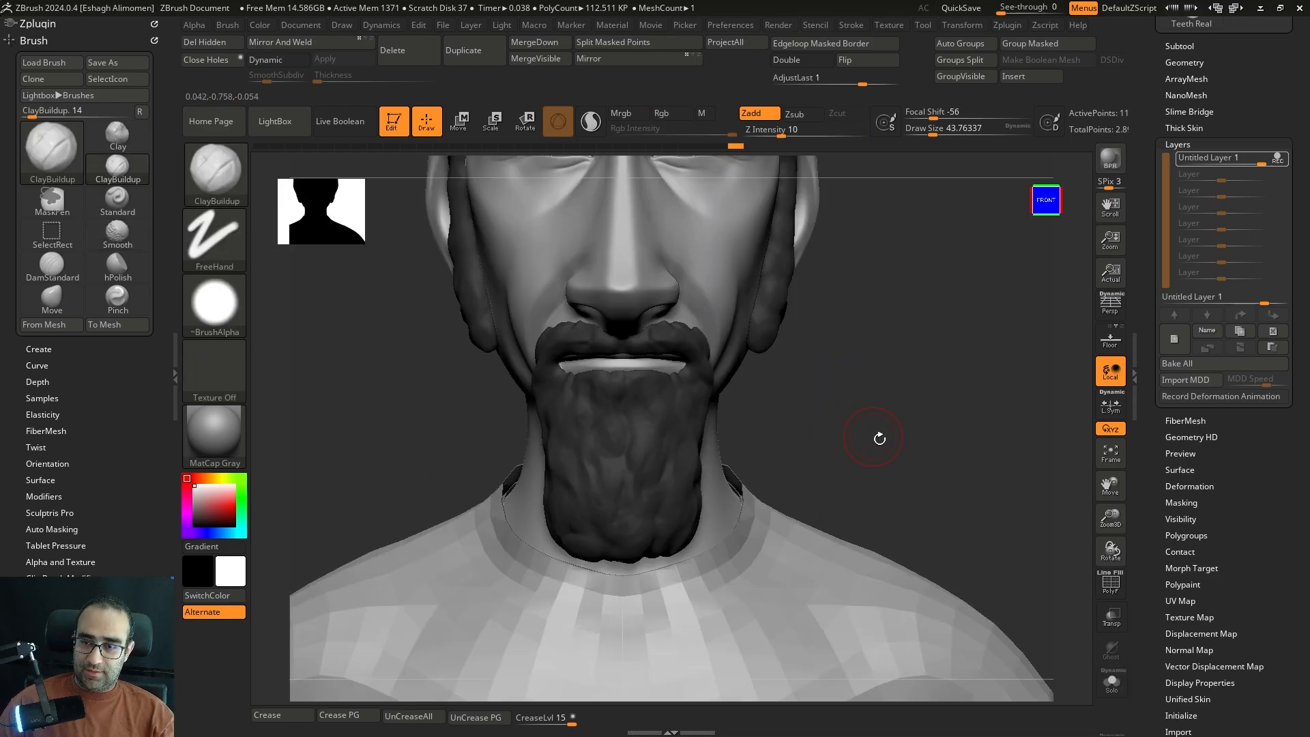
pyautogui.moveTo(878, 436)
pyautogui.keyDown('ctrl'); pyautogui.mouseDown(button='right')
pyautogui.moveTo(892, 354)
pyautogui.moveTo(857, 433)
pyautogui.moveTo(875, 440)
pyautogui.mouseUp(button='right'); pyautogui.keyUp('ctrl')
# - Isolate the beard and build up clumps along its side profile and underside with ClayBuildup at a draw size of about 44
pyautogui.hotkey('shift', 's')
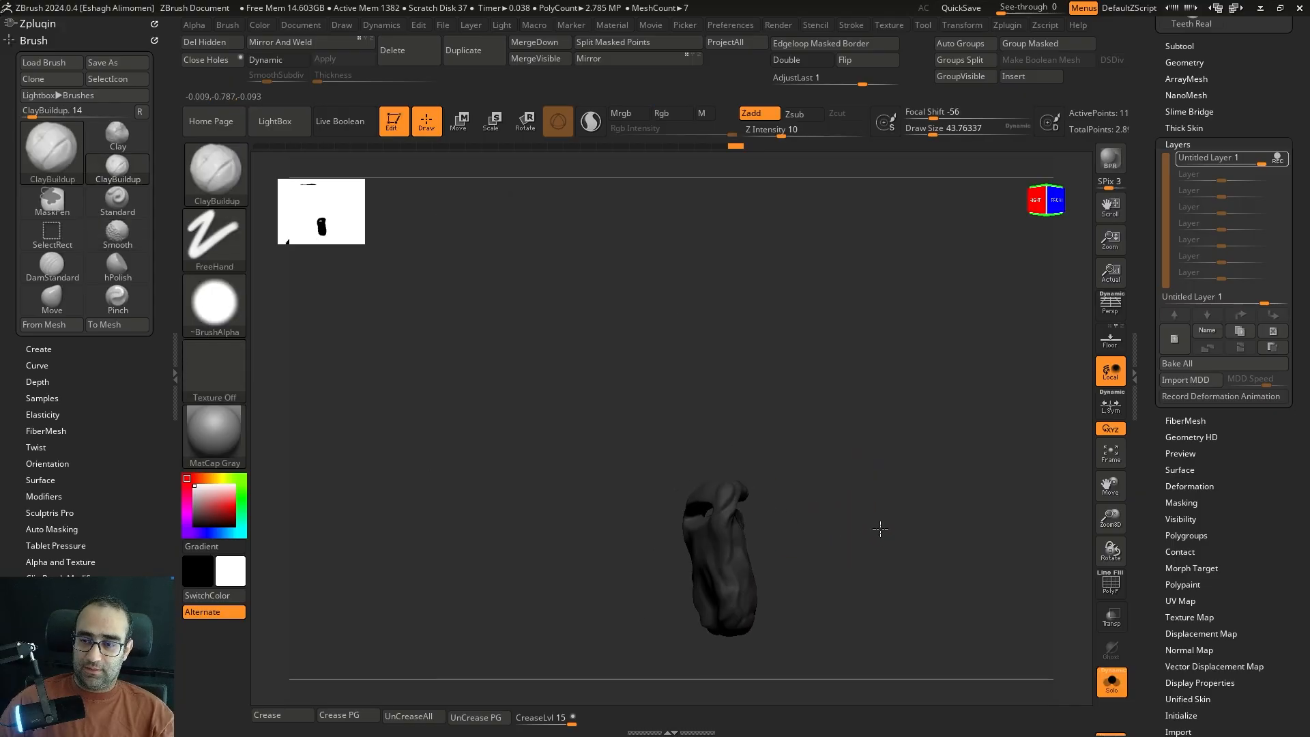
pyautogui.moveTo(877, 529); pyautogui.dragTo(842, 431, button='right')
pyautogui.moveTo(731, 434); pyautogui.dragTo(656, 396, button='right')
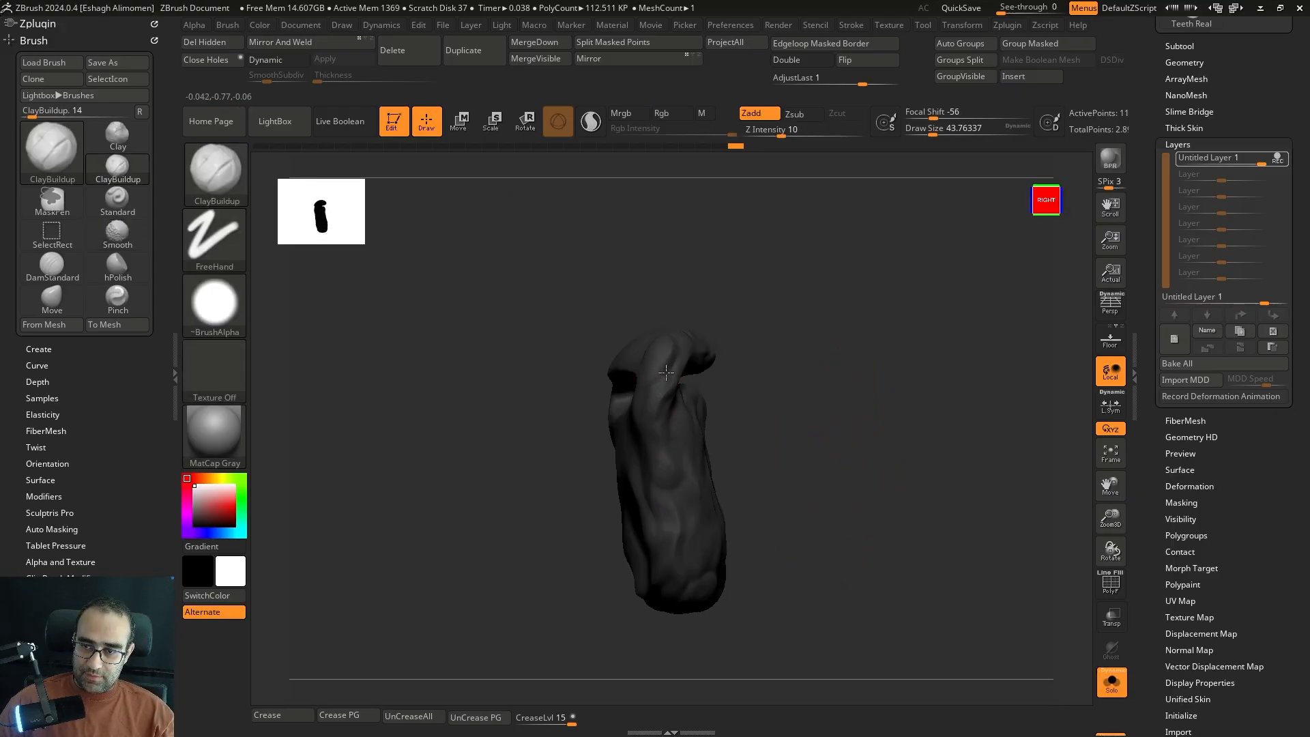
pyautogui.moveTo(666, 372); pyautogui.dragTo(675, 432)
pyautogui.moveTo(829, 454); pyautogui.dragTo(787, 416, button='right')
pyautogui.moveTo(672, 491)
pyautogui.mouseDown()
pyautogui.moveTo(676, 566)
pyautogui.moveTo(694, 591)
pyautogui.mouseUp()
pyautogui.moveTo(775, 533); pyautogui.dragTo(736, 425, button='right')
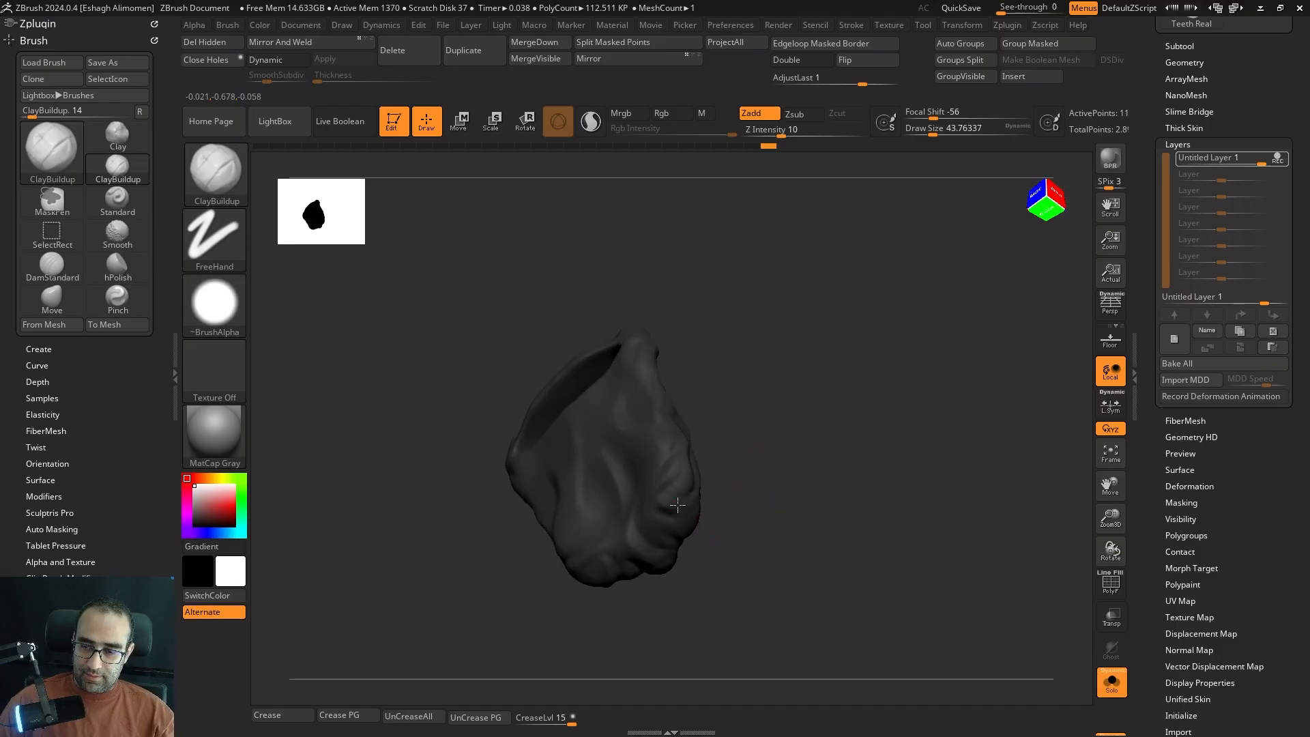
pyautogui.moveTo(746, 510)
pyautogui.mouseDown(button='right')
pyautogui.moveTo(764, 500)
pyautogui.moveTo(665, 497)
pyautogui.moveTo(828, 406)
pyautogui.moveTo(594, 508)
pyautogui.moveTo(618, 548)
pyautogui.mouseUp(button='right')
pyautogui.moveTo(551, 521)
pyautogui.mouseDown(button='right')
pyautogui.moveTo(746, 468)
pyautogui.moveTo(731, 433)
pyautogui.moveTo(795, 460)
pyautogui.moveTo(762, 424)
pyautogui.moveTo(775, 389)
pyautogui.moveTo(825, 425)
pyautogui.mouseUp(button='right')
# - Stop the layer recording, compare the beard with the layer hidden and shown on the full bust, and bake the layer into the mesh
pyautogui.hotkey('alt', 's')
pyautogui.moveTo(942, 253)
pyautogui.mouseDown(button='right')
pyautogui.moveTo(837, 398)
pyautogui.moveTo(866, 413)
pyautogui.moveTo(938, 377)
pyautogui.mouseUp(button='right')
pyautogui.click(1278, 159)
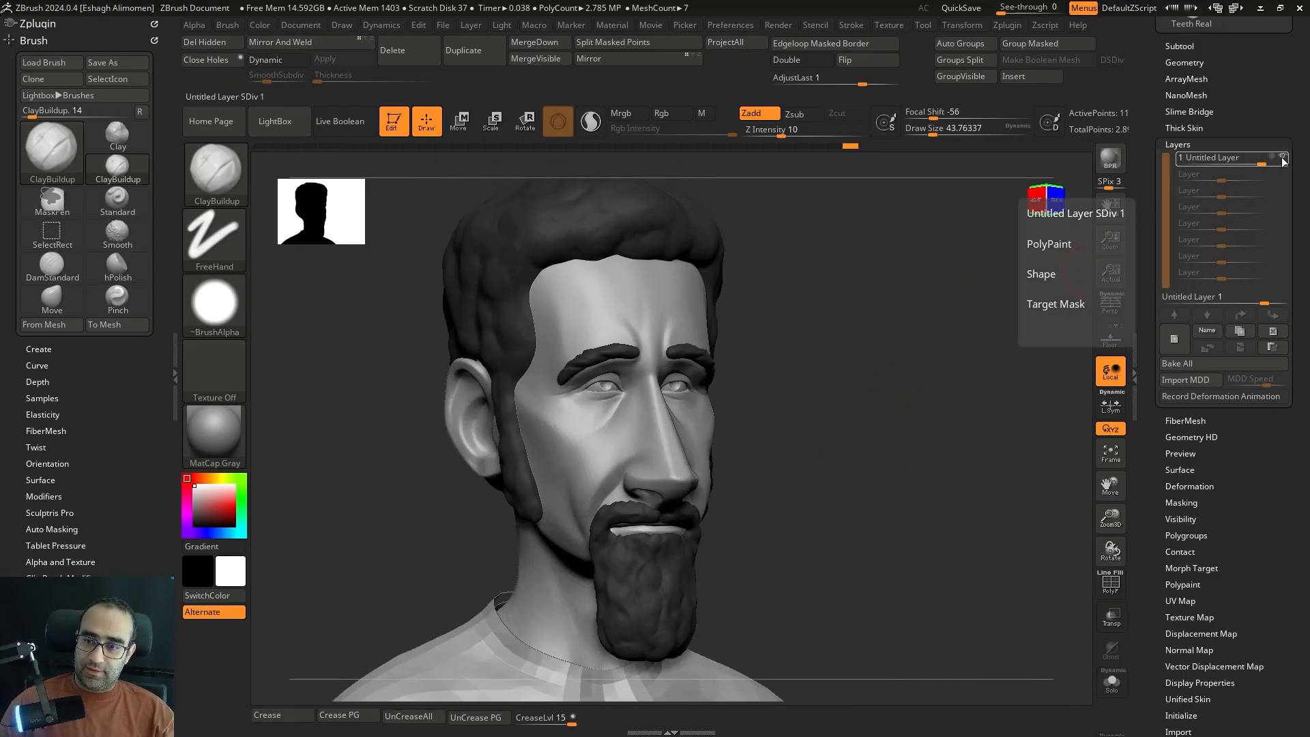
pyautogui.click(1281, 158)
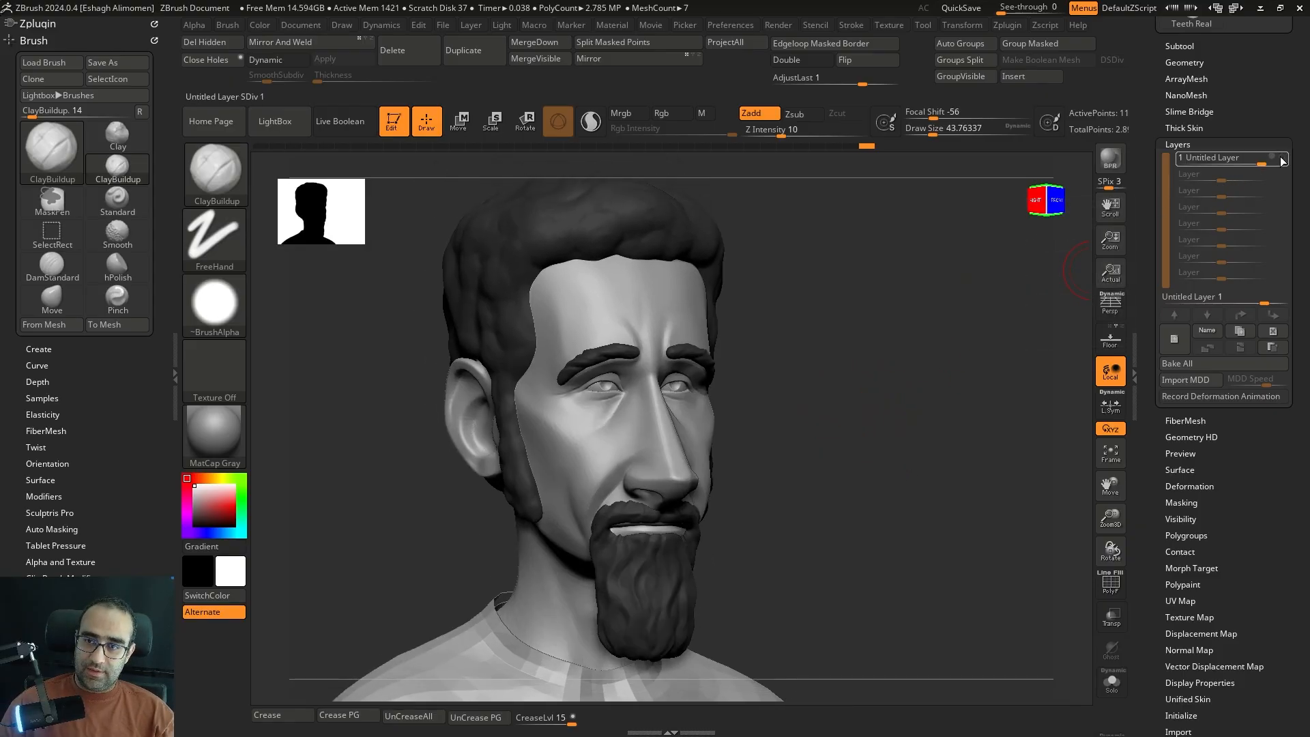
pyautogui.click(1281, 158)
pyautogui.click(1278, 159)
pyautogui.moveTo(905, 398)
pyautogui.mouseDown(button='right')
pyautogui.moveTo(895, 430)
pyautogui.moveTo(857, 383)
pyautogui.moveTo(858, 434)
pyautogui.moveTo(906, 392)
pyautogui.moveTo(886, 424)
pyautogui.moveTo(1054, 357)
pyautogui.mouseUp(button='right')
pyautogui.click(1279, 159)
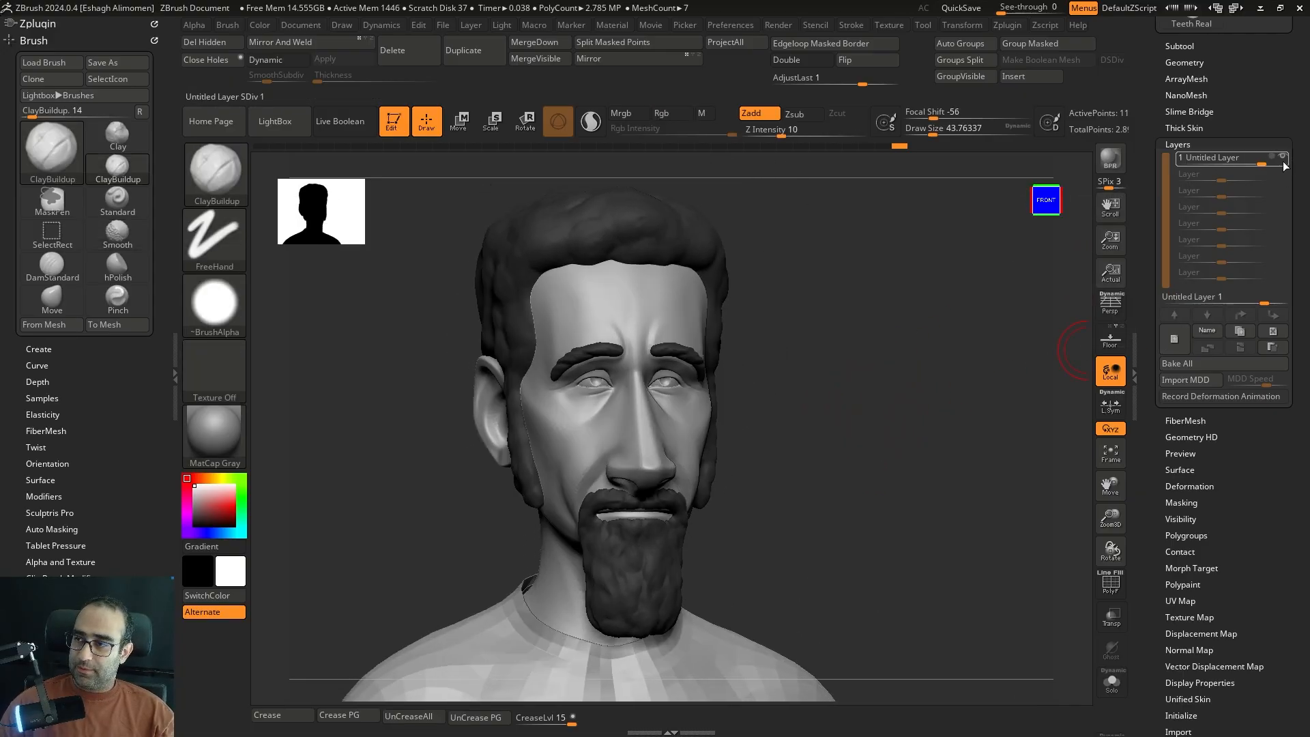
pyautogui.click(1208, 371)
# - Inspect the curly beard together with the hair on the whole bust from front and three-quarter angles
pyautogui.moveTo(994, 375)
pyautogui.mouseDown(button='right')
pyautogui.moveTo(887, 402)
pyautogui.moveTo(909, 399)
pyautogui.moveTo(905, 431)
pyautogui.mouseUp(button='right')
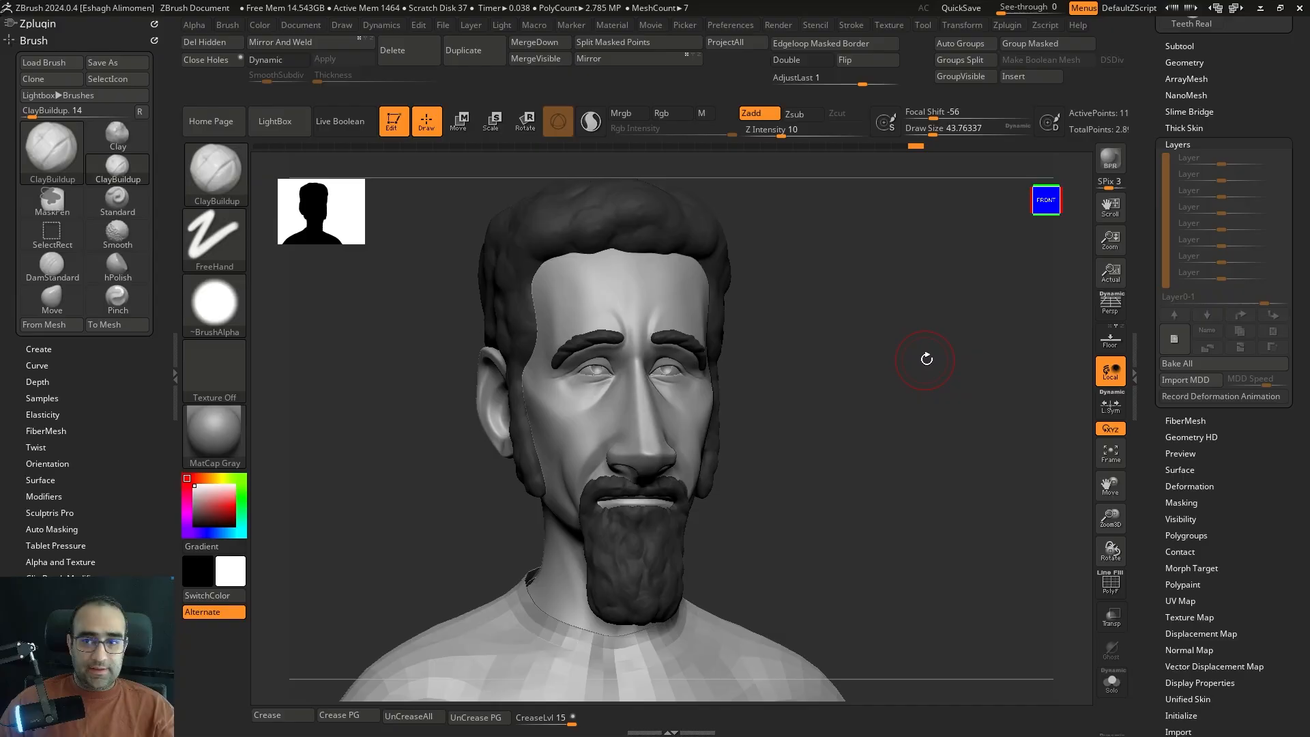
pyautogui.moveTo(931, 361)
pyautogui.mouseDown(button='right')
pyautogui.moveTo(994, 363)
pyautogui.moveTo(838, 375)
pyautogui.mouseUp(button='right')
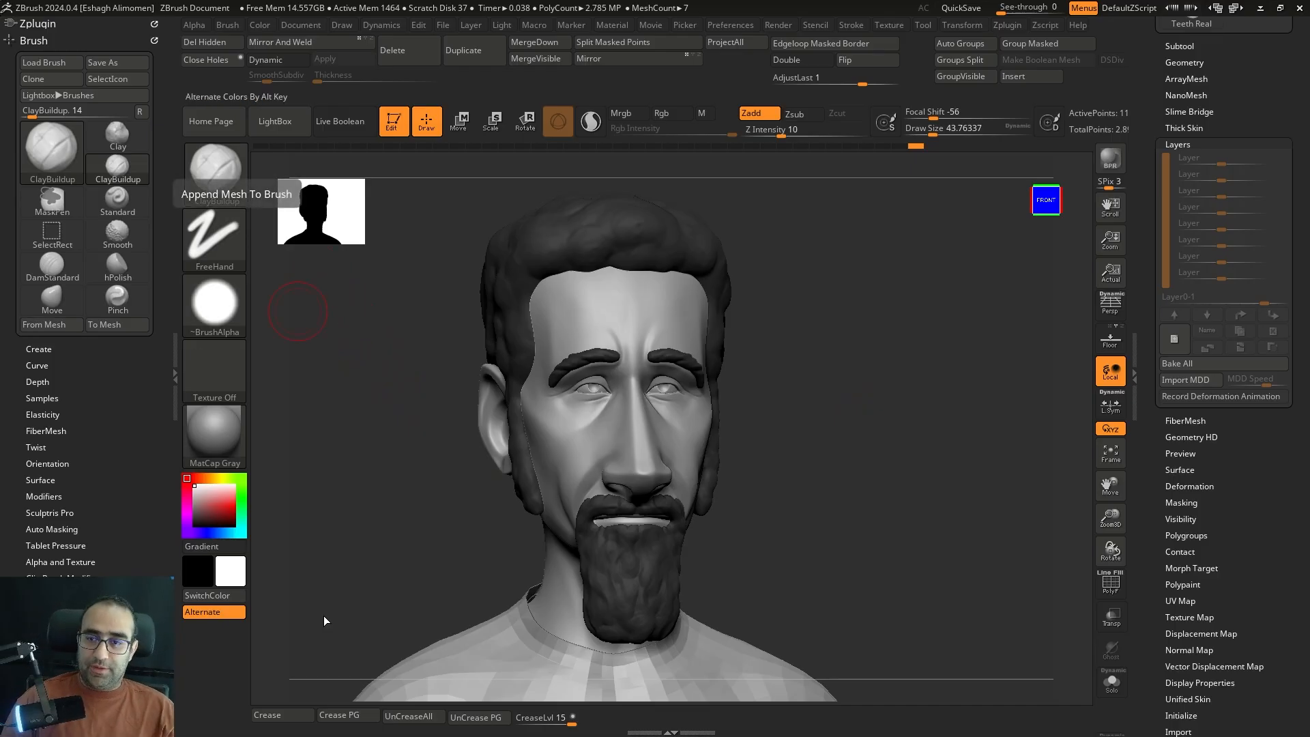
pyautogui.moveTo(858, 447); pyautogui.dragTo(642, 389, button='right')
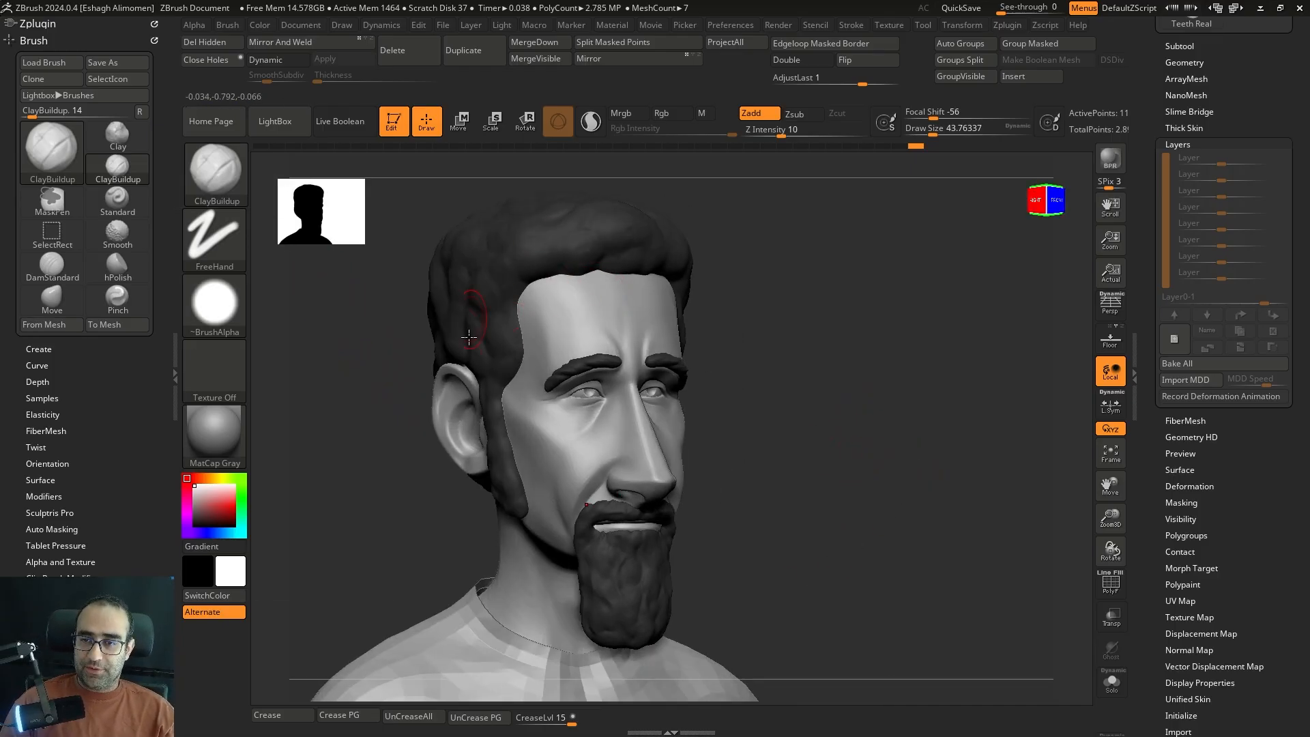
pyautogui.keyDown('alt'); pyautogui.moveTo(855, 394); pyautogui.dragTo(875, 396, button='right'); pyautogui.keyUp('alt')
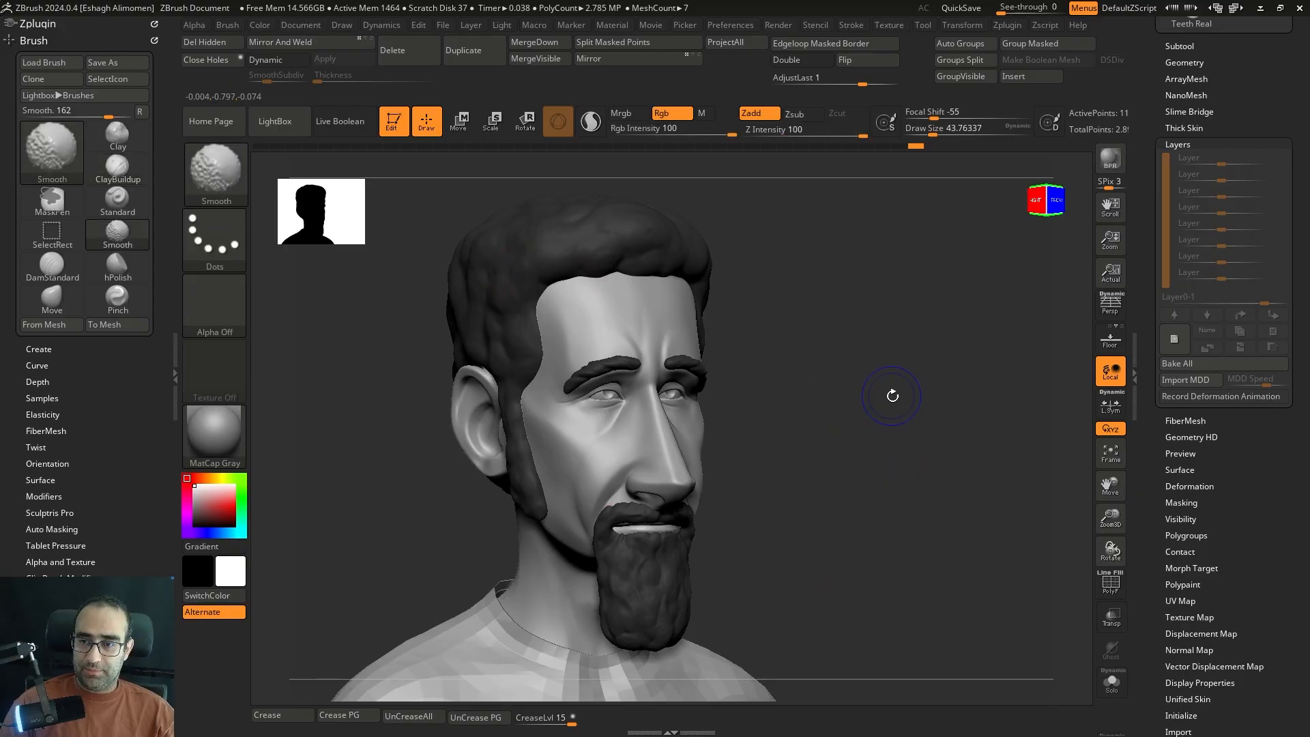
pyautogui.keyDown('shift'); pyautogui.click(891, 410); pyautogui.keyUp('shift')
pyautogui.keyDown('shift'); pyautogui.click(890, 429); pyautogui.keyUp('shift')
pyautogui.moveTo(899, 484)
pyautogui.keyDown('alt'); pyautogui.mouseDown(button='right')
pyautogui.moveTo(894, 414)
pyautogui.moveTo(843, 529)
pyautogui.mouseUp(button='right'); pyautogui.keyUp('alt')
# - Turn on the polyframe display and examine the beard's mesh density up close
pyautogui.hotkey('shift', 'f')
pyautogui.moveTo(877, 423)
pyautogui.keyDown('ctrl'); pyautogui.mouseDown(button='right')
pyautogui.moveTo(906, 503)
pyautogui.moveTo(945, 461)
pyautogui.mouseUp(button='right'); pyautogui.keyUp('ctrl')
pyautogui.moveTo(881, 448)
pyautogui.mouseDown()
pyautogui.moveTo(830, 450)
pyautogui.moveTo(843, 450)
pyautogui.mouseUp()
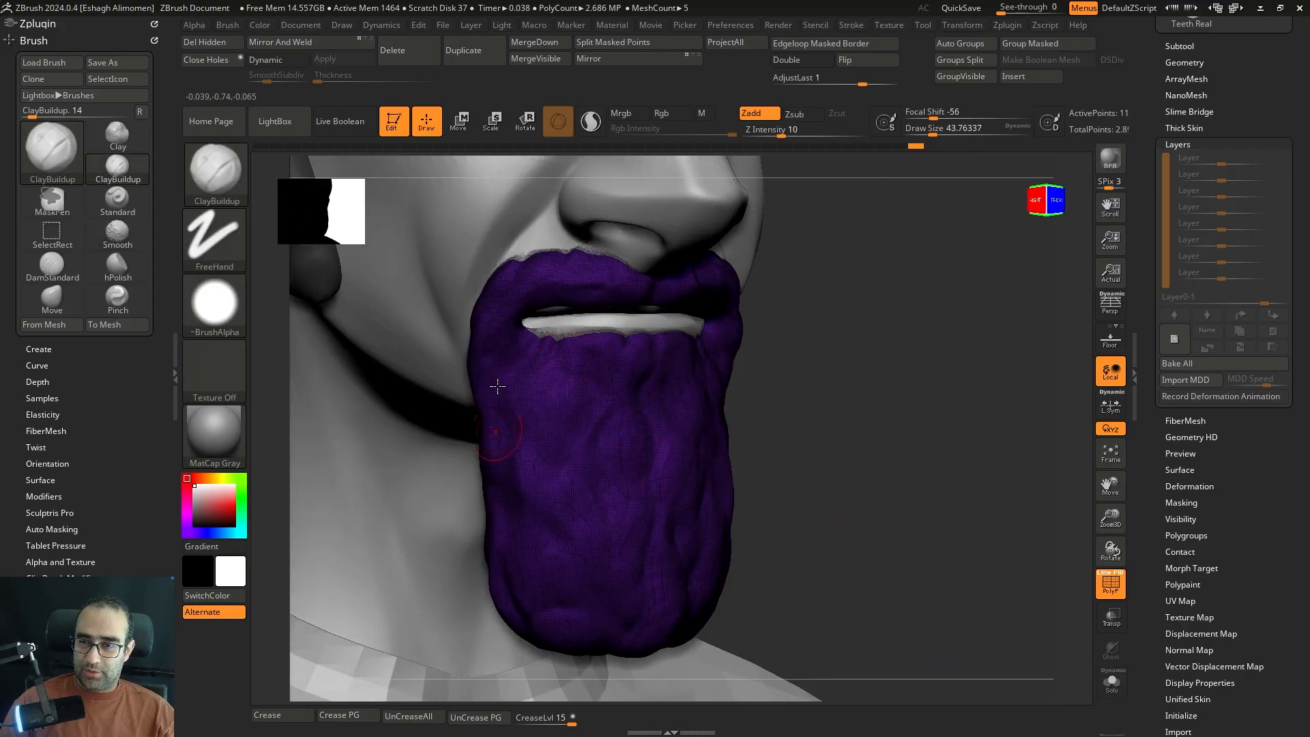
pyautogui.keyDown('shift'); pyautogui.moveTo(923, 417); pyautogui.dragTo(928, 402); pyautogui.keyUp('shift')
pyautogui.keyDown('alt'); pyautogui.moveTo(928, 402); pyautogui.dragTo(959, 444, button='right'); pyautogui.keyUp('alt')
pyautogui.keyDown('ctrl'); pyautogui.moveTo(959, 444); pyautogui.dragTo(927, 406, button='right'); pyautogui.keyUp('ctrl')
pyautogui.moveTo(928, 407); pyautogui.dragTo(976, 404)
# - Save the file and hide every subtool except the beard
pyautogui.moveTo(1225, 95); pyautogui.dragTo(1216, 300)
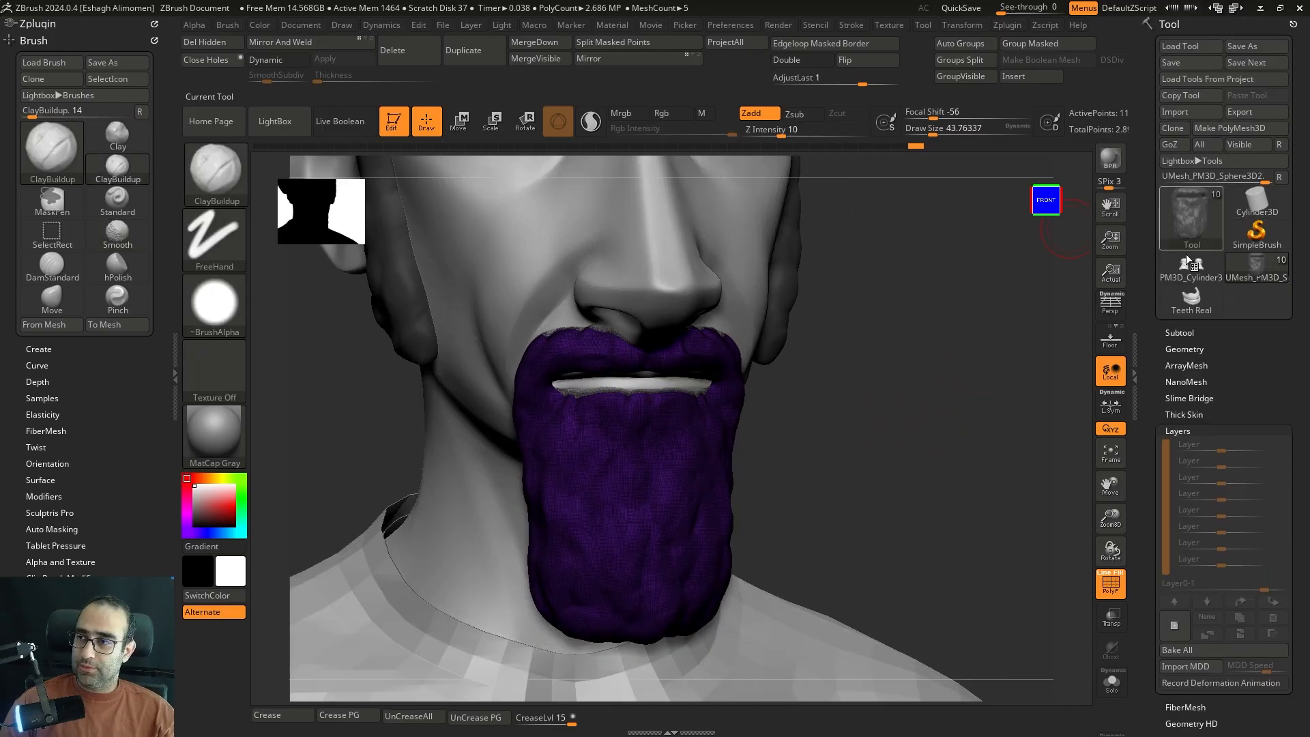
pyautogui.click(1181, 333)
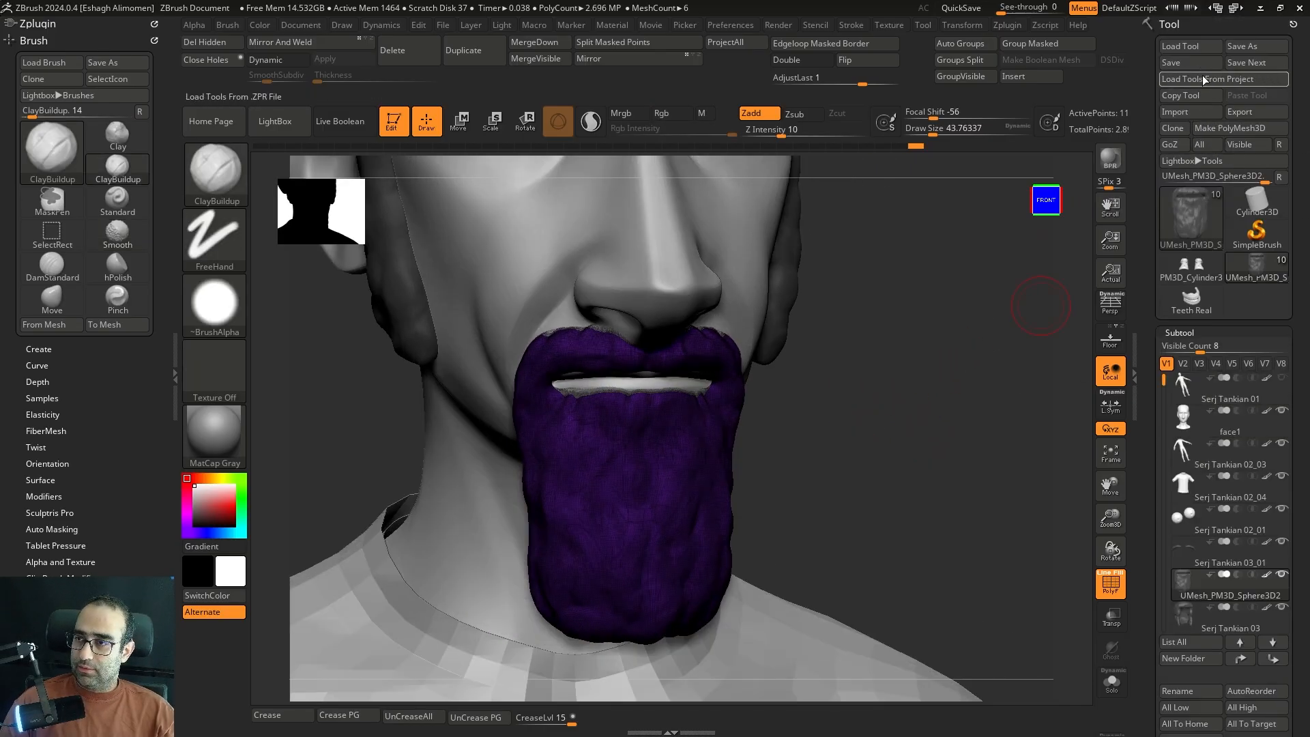
pyautogui.moveTo(915, 482)
pyautogui.keyDown('alt'); pyautogui.mouseDown(button='right')
pyautogui.moveTo(892, 431)
pyautogui.moveTo(921, 437)
pyautogui.mouseUp(button='right'); pyautogui.keyUp('alt')
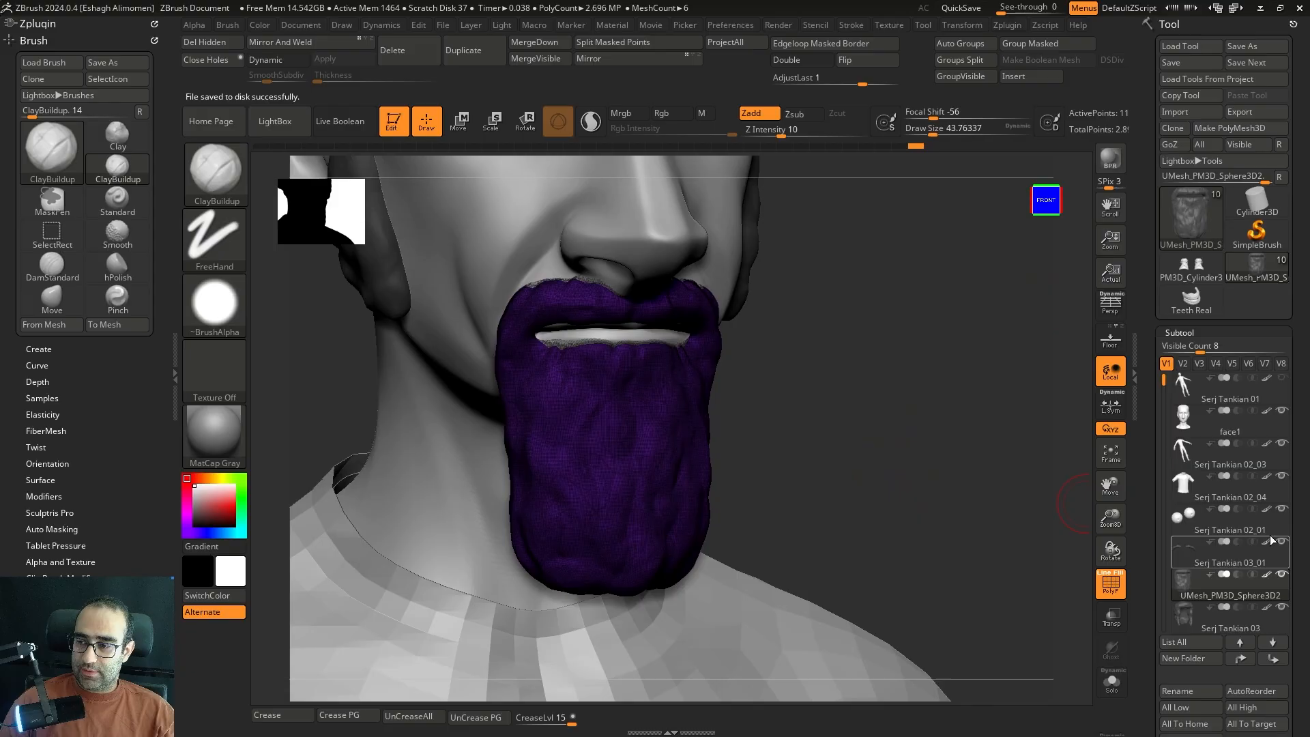
pyautogui.moveTo(947, 509)
pyautogui.keyDown('alt'); pyautogui.mouseDown(button='right')
pyautogui.moveTo(965, 573)
pyautogui.moveTo(922, 503)
pyautogui.moveTo(929, 515)
pyautogui.mouseUp(button='right'); pyautogui.keyUp('alt')
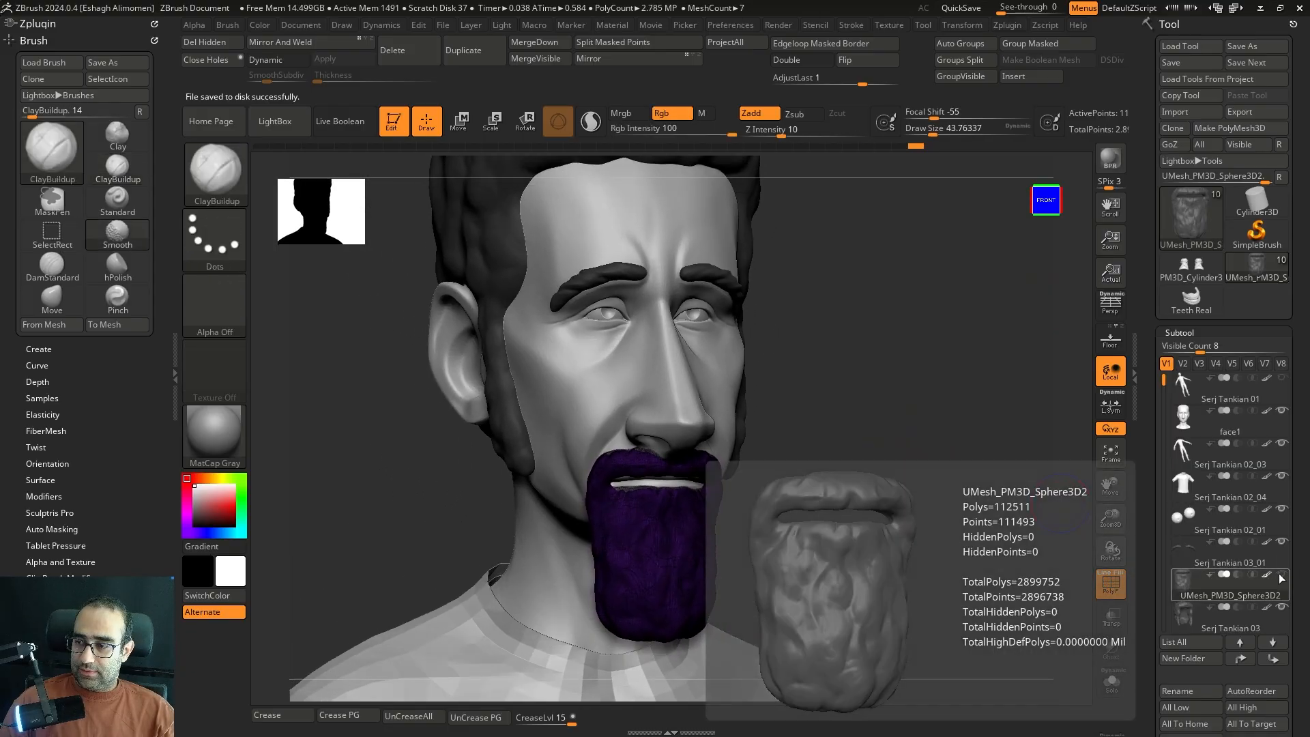
pyautogui.keyDown('shift'); pyautogui.click(1273, 576); pyautogui.keyUp('shift')
pyautogui.keyDown('alt'); pyautogui.moveTo(877, 515); pyautogui.dragTo(861, 484, button='right'); pyautogui.keyUp('alt')
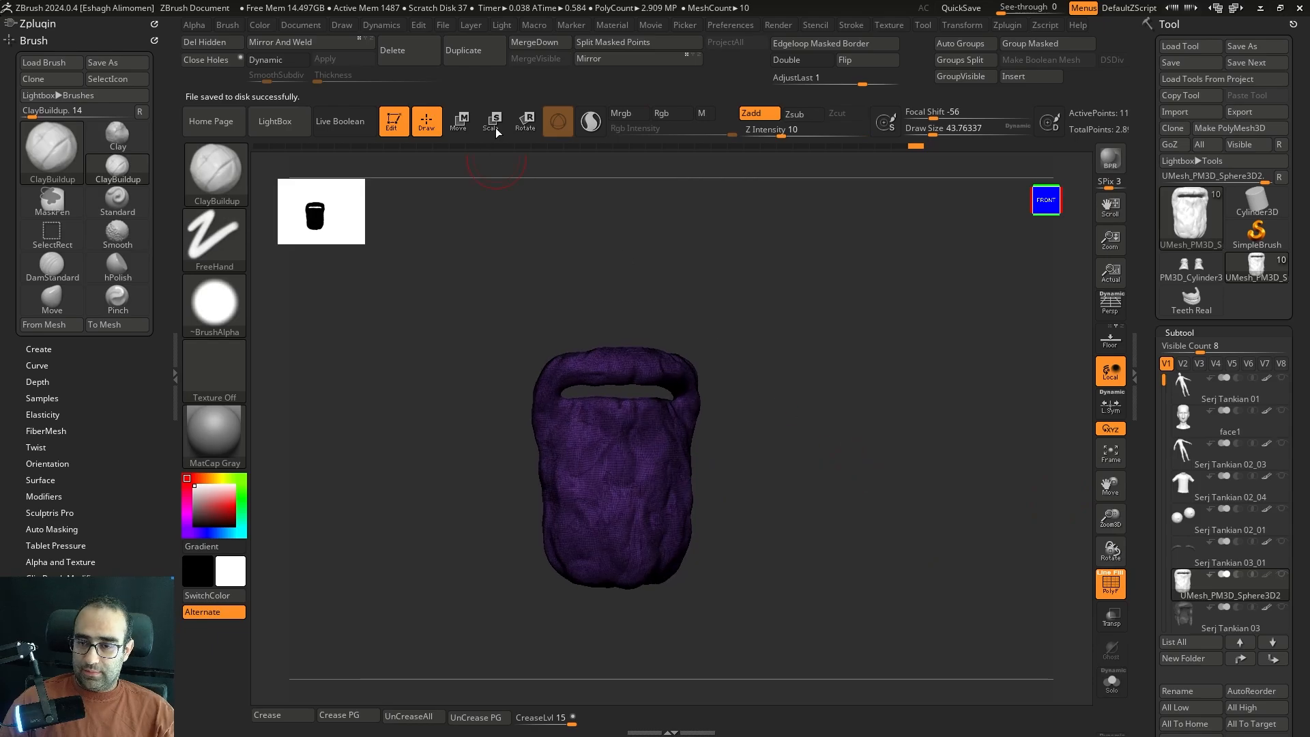
# - Duplicate the beard subtool and make the copy the active subtool
pyautogui.click(477, 56)
pyautogui.press('Down')
pyautogui.keyDown('ctrl'); pyautogui.moveTo(914, 340); pyautogui.dragTo(923, 384, button='right'); pyautogui.keyUp('ctrl')
pyautogui.moveTo(923, 384)
pyautogui.keyDown('alt'); pyautogui.mouseDown(button='right')
pyautogui.moveTo(946, 372)
pyautogui.moveTo(933, 407)
pyautogui.mouseUp(button='right'); pyautogui.keyUp('alt')
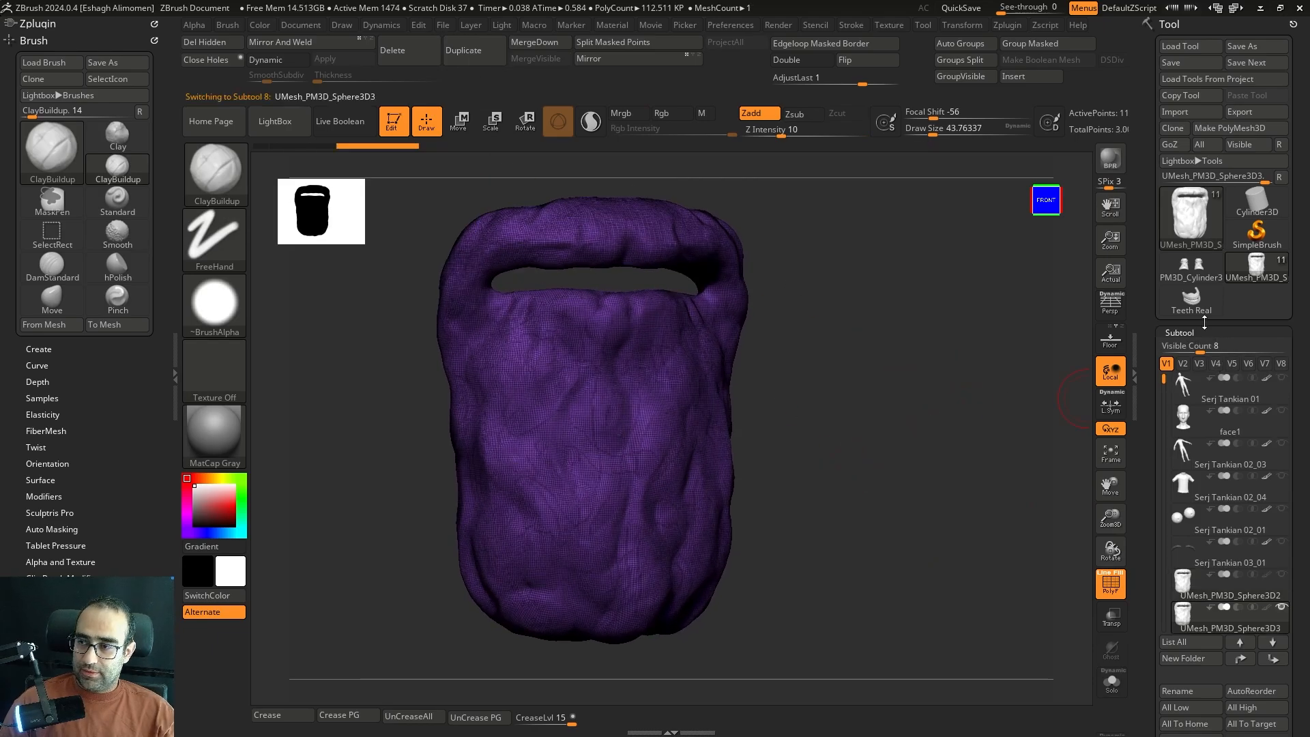
# - Remesh the beard copy with ZRemesher using a target polygons count of 4 and check the new topology
pyautogui.click(1201, 333)
pyautogui.click(1185, 62)
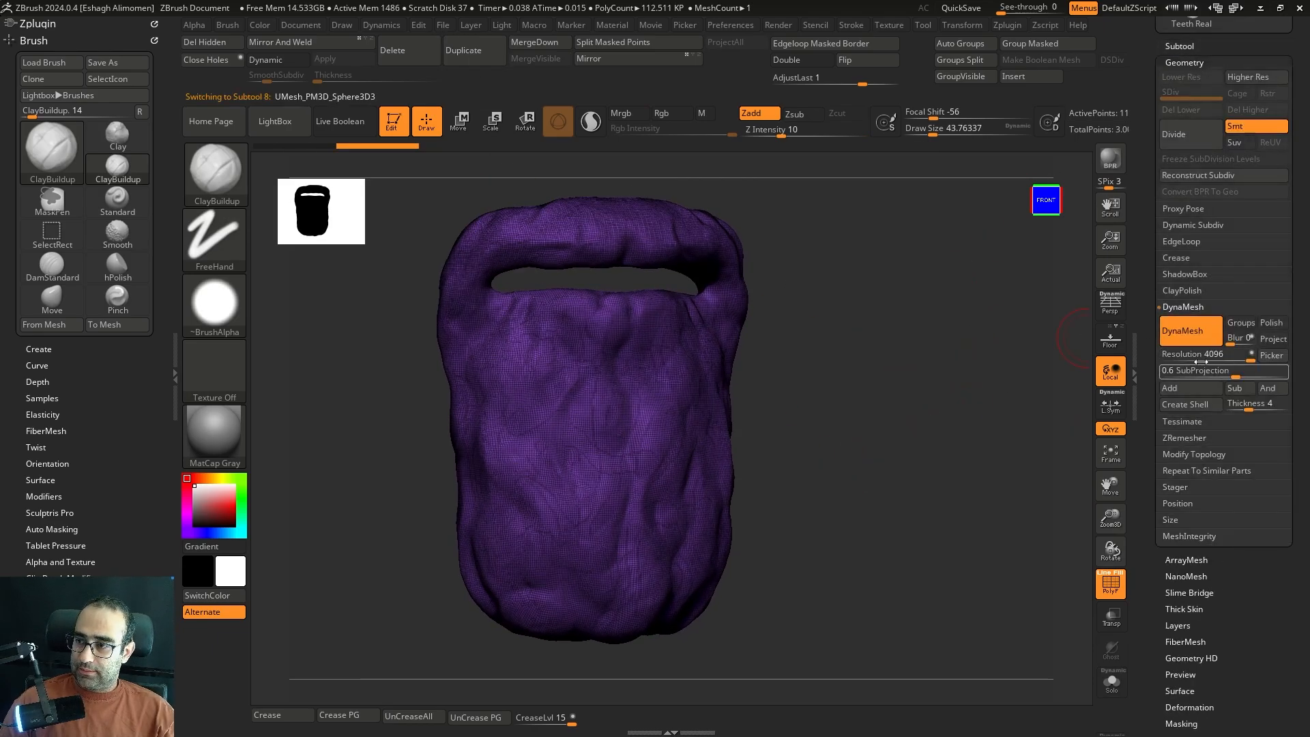
pyautogui.click(1199, 308)
pyautogui.click(1191, 341)
pyautogui.keyDown('alt'); pyautogui.moveTo(865, 429); pyautogui.dragTo(904, 450, button='right'); pyautogui.keyUp('alt')
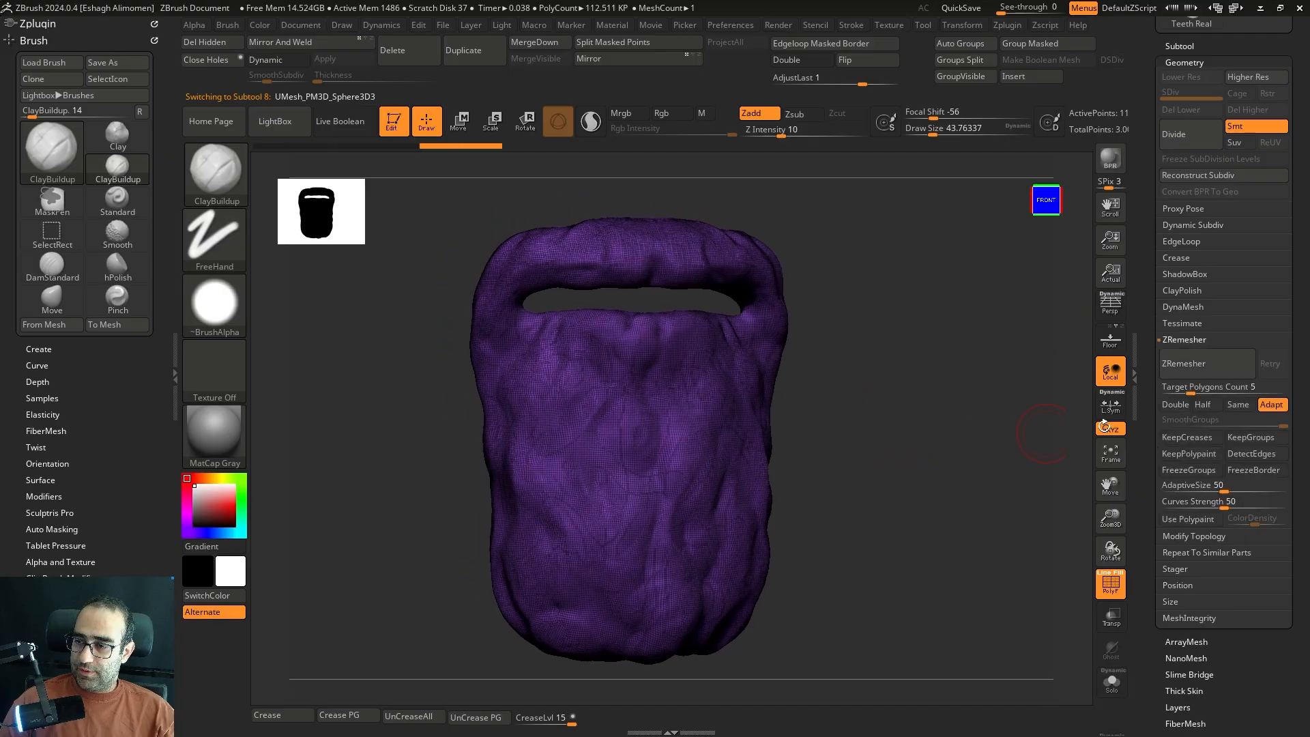
pyautogui.click(1188, 388)
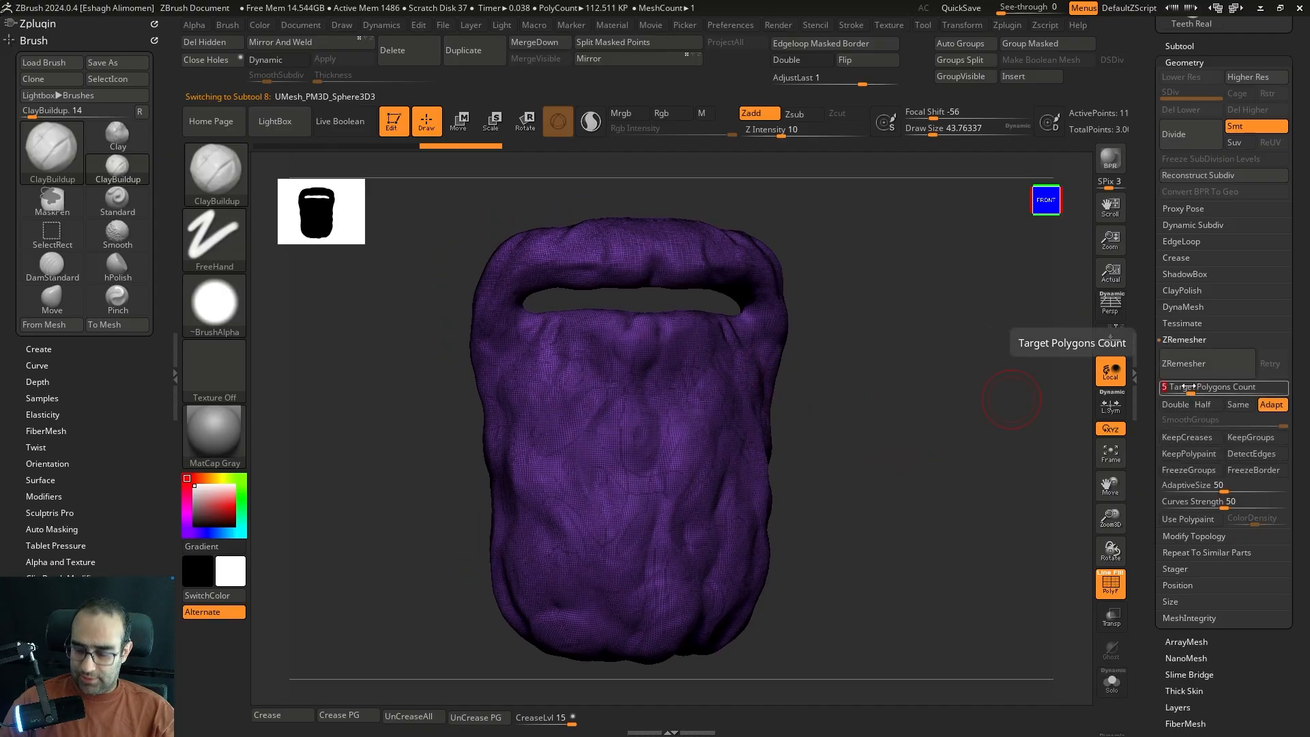
pyautogui.click(1185, 369)
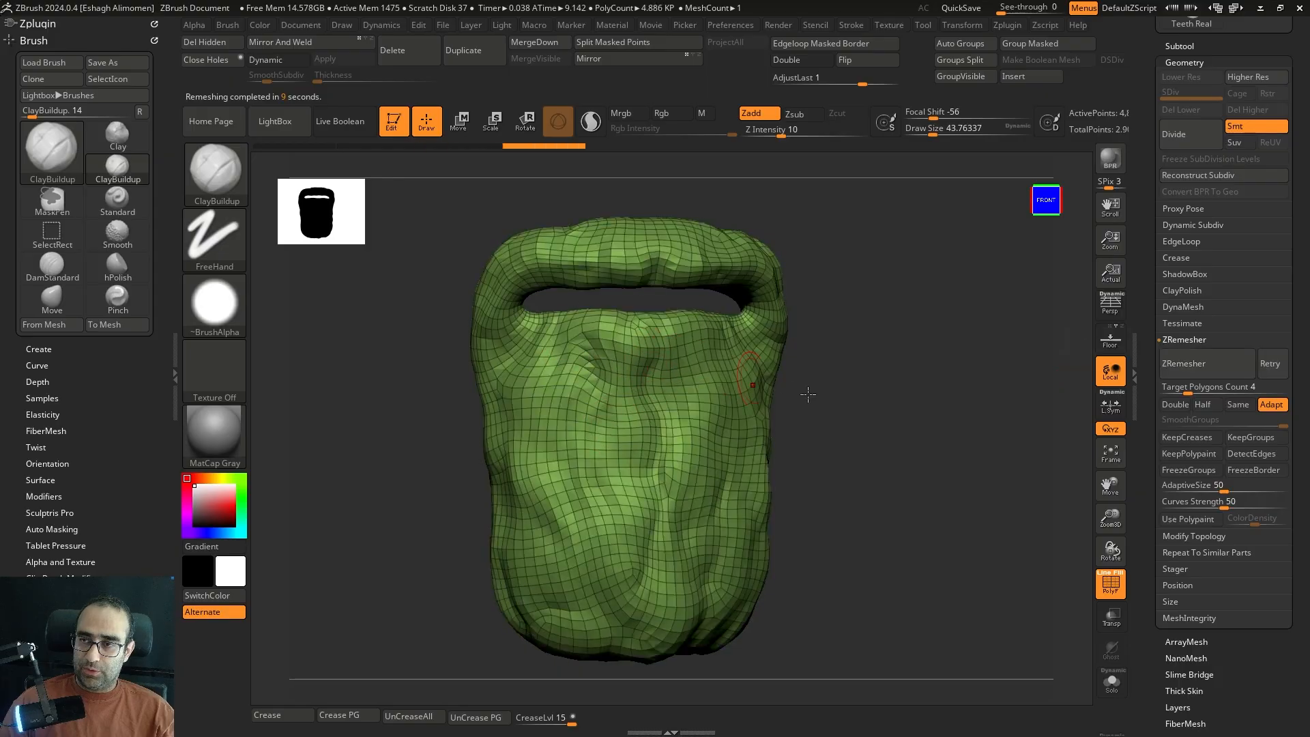
pyautogui.hotkey('shift', 'f')
pyautogui.hotkey('shift', 'f')
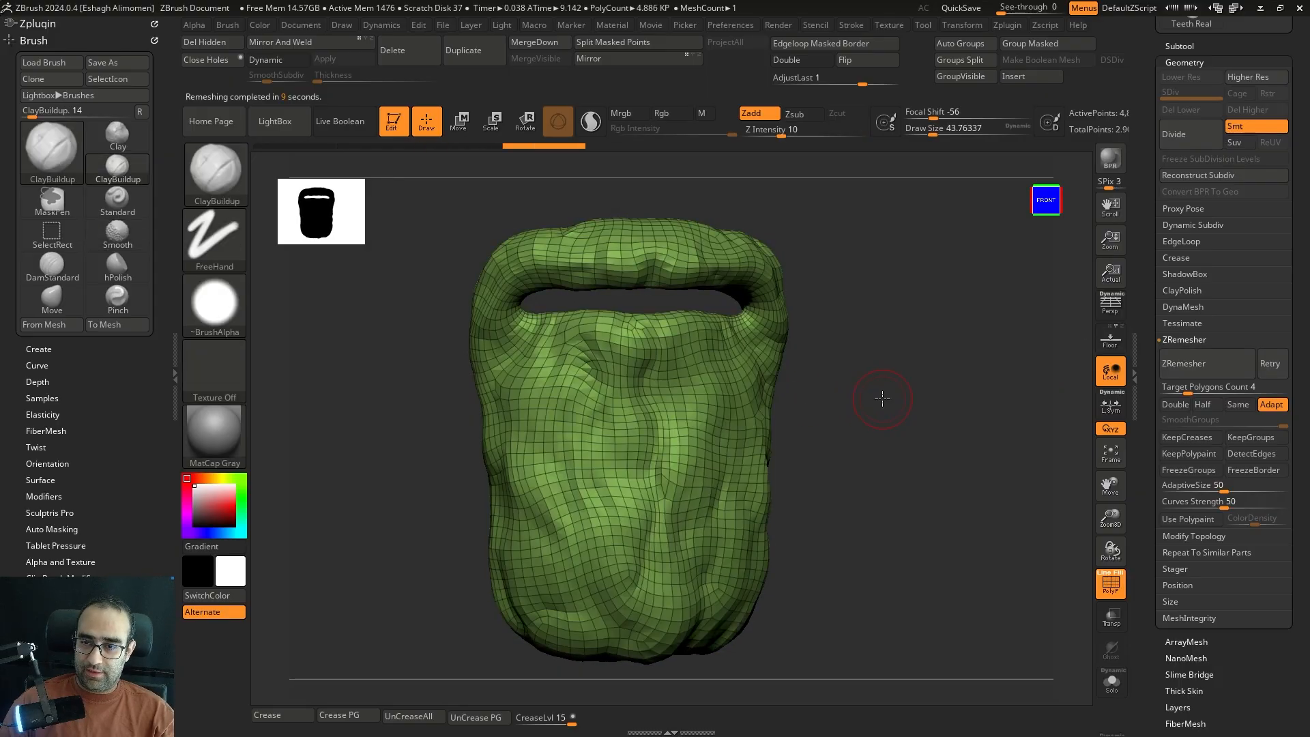
pyautogui.moveTo(879, 399); pyautogui.dragTo(867, 399)
# - Run ZRemesher on the beard copy again with the Half option to reduce its polygons
pyautogui.click(1202, 404)
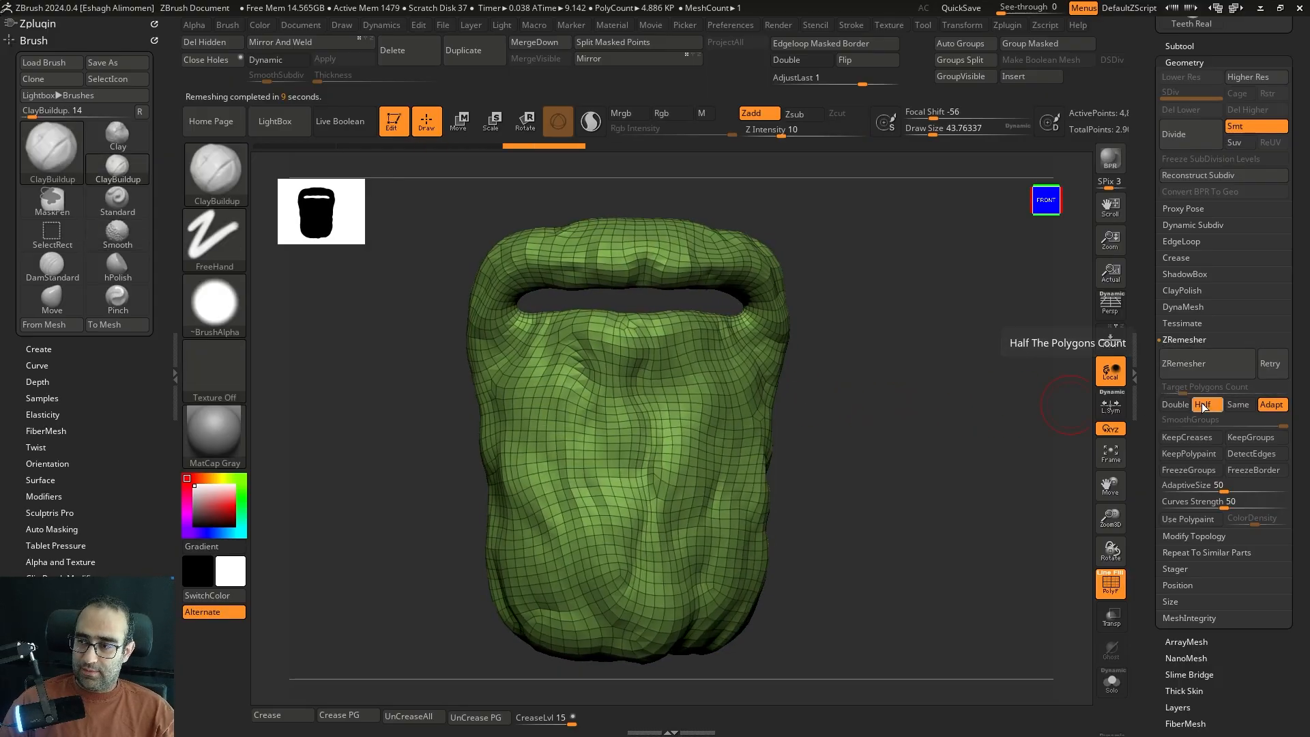
pyautogui.click(1205, 363)
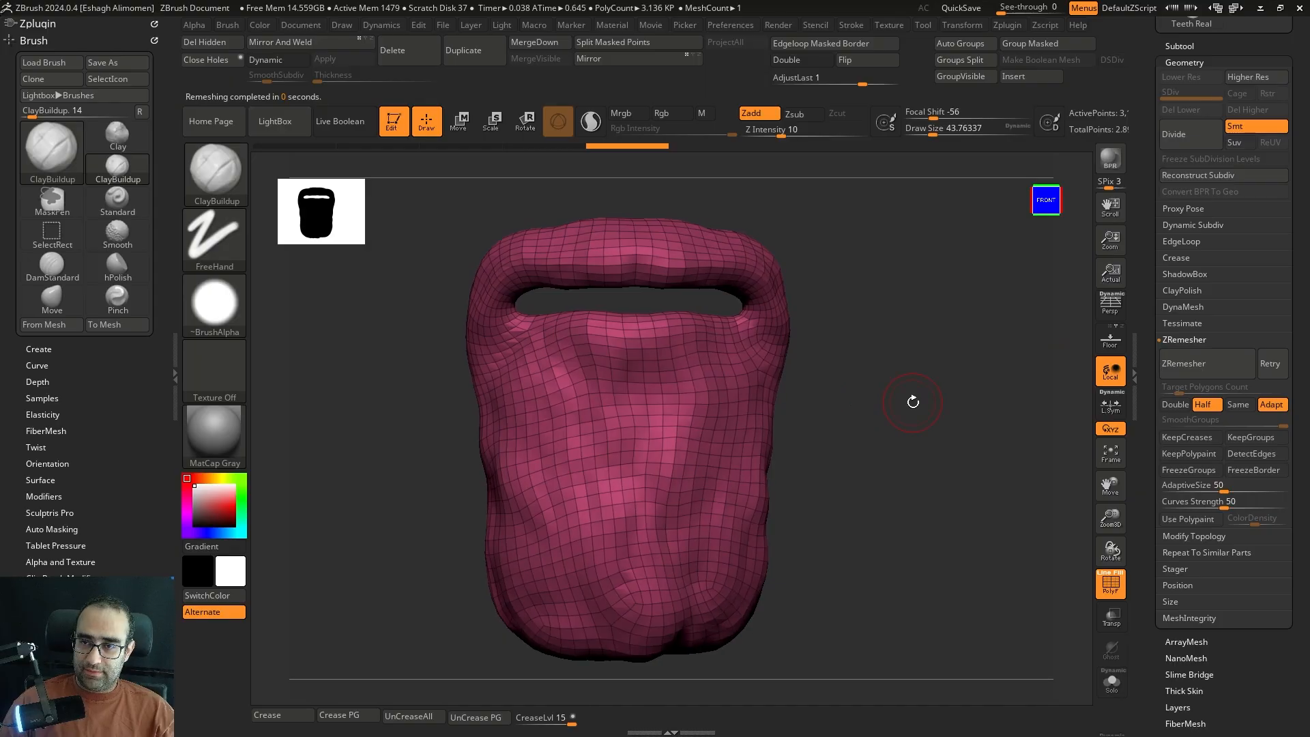
pyautogui.hotkey('shift', 'f')
pyautogui.moveTo(919, 402); pyautogui.dragTo(915, 403)
pyautogui.hotkey('shift', 'f')
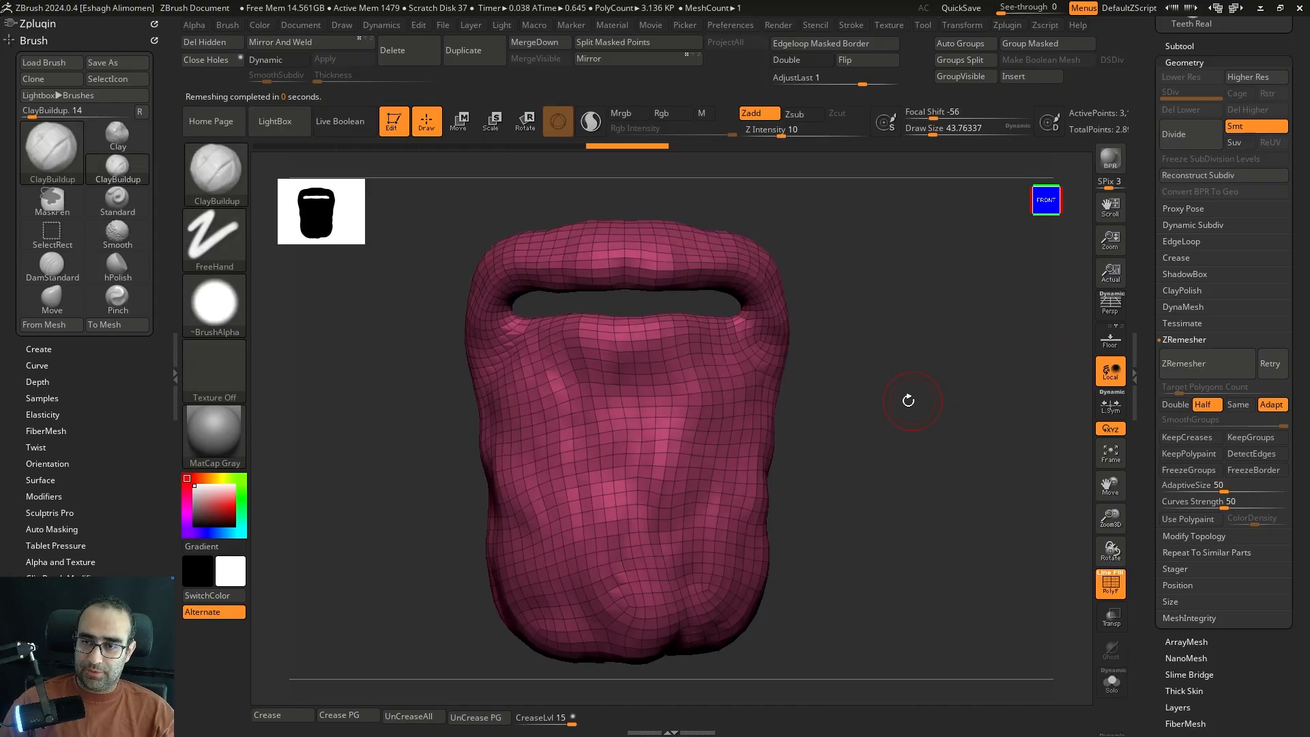
# - Make the original beard visible, subdivide the remeshed copy, project the original's detail onto it, and turn off the polyframe display
pyautogui.click(1195, 46)
pyautogui.click(1282, 277)
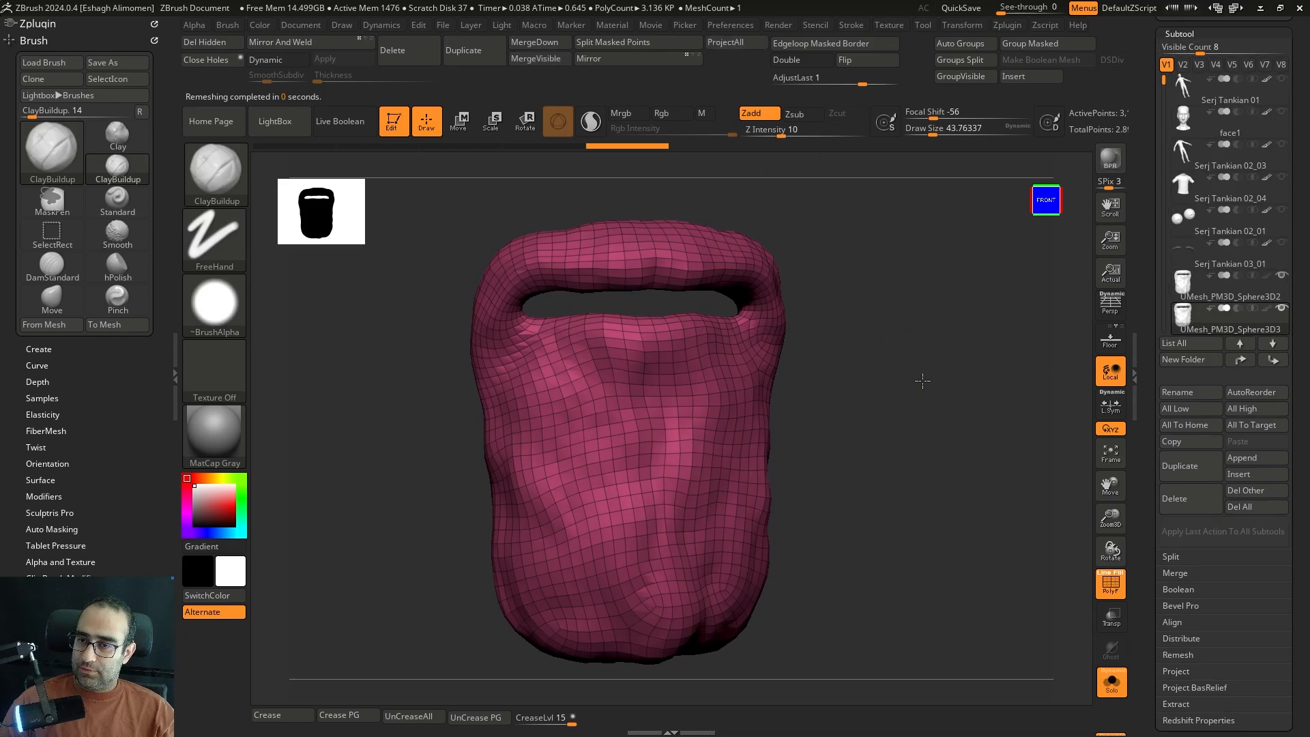
pyautogui.hotkey('shift', 's')
pyautogui.moveTo(593, 404); pyautogui.dragTo(655, 406, button='right')
pyautogui.hotkey('shift', 's')
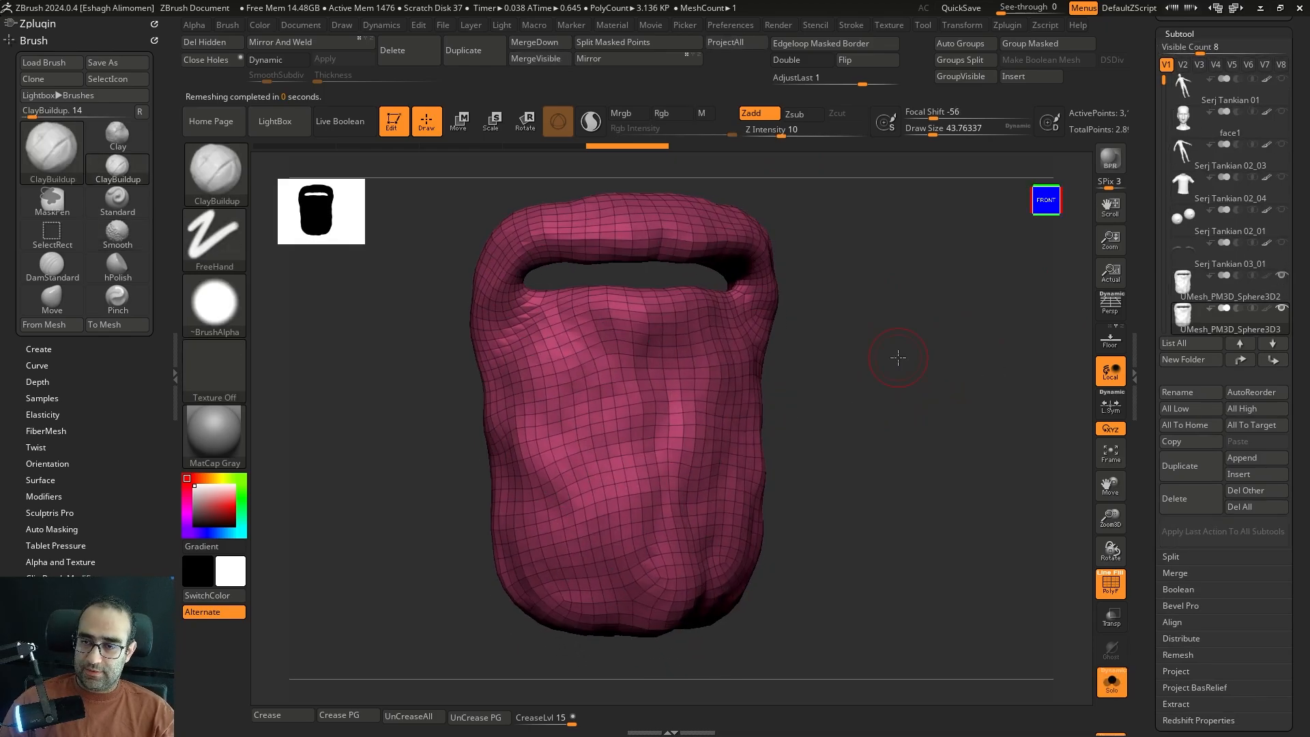
pyautogui.click(733, 44)
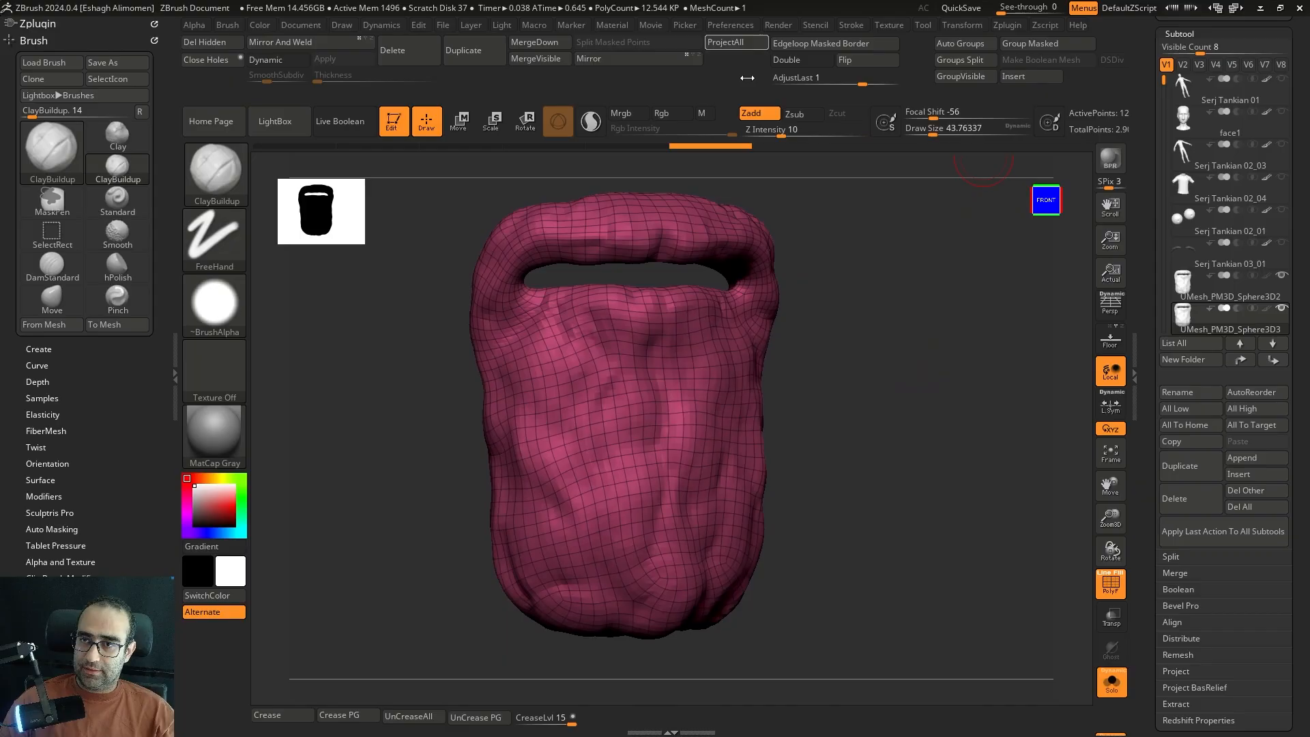
pyautogui.hotkey('shift', 'f')
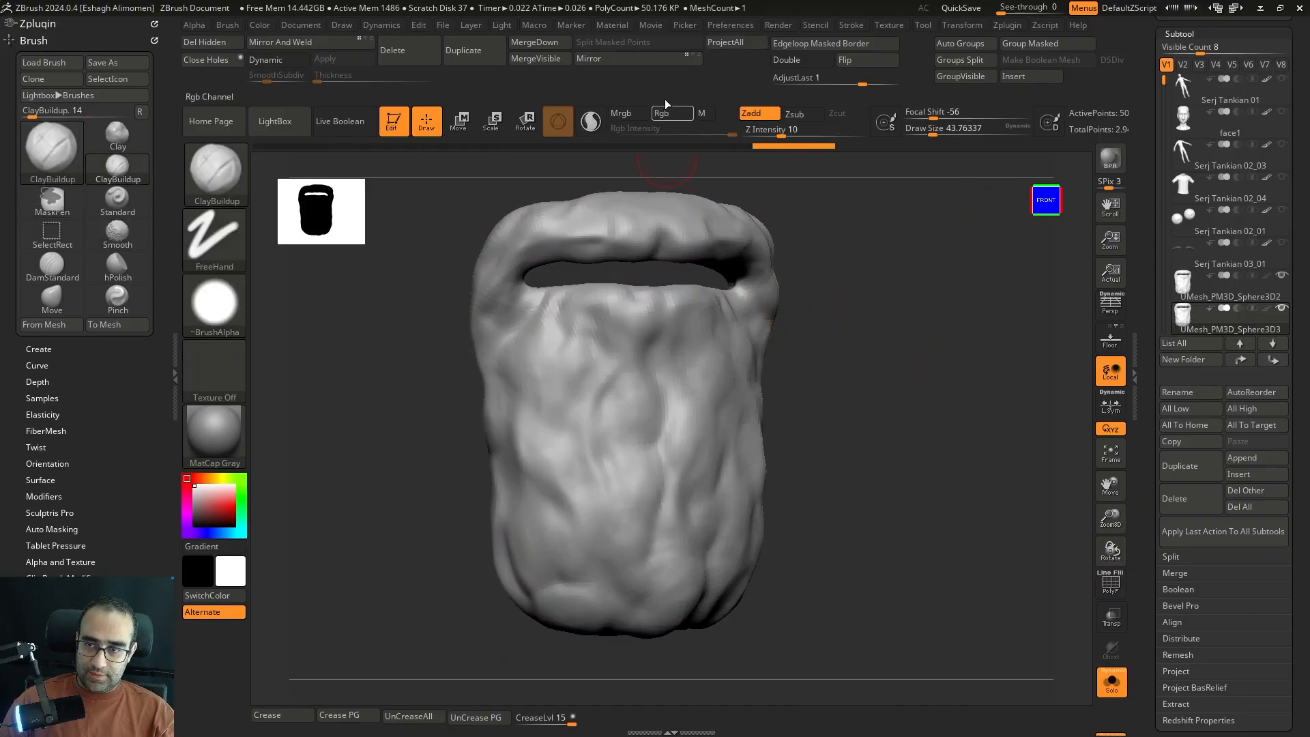
# - Subdivide the remeshed beard further and project the original's detail onto it at each new level
pyautogui.hotkey('ctrl', 'd')
pyautogui.click(725, 42)
pyautogui.hotkey('ctrl', 'd')
pyautogui.click(735, 46)
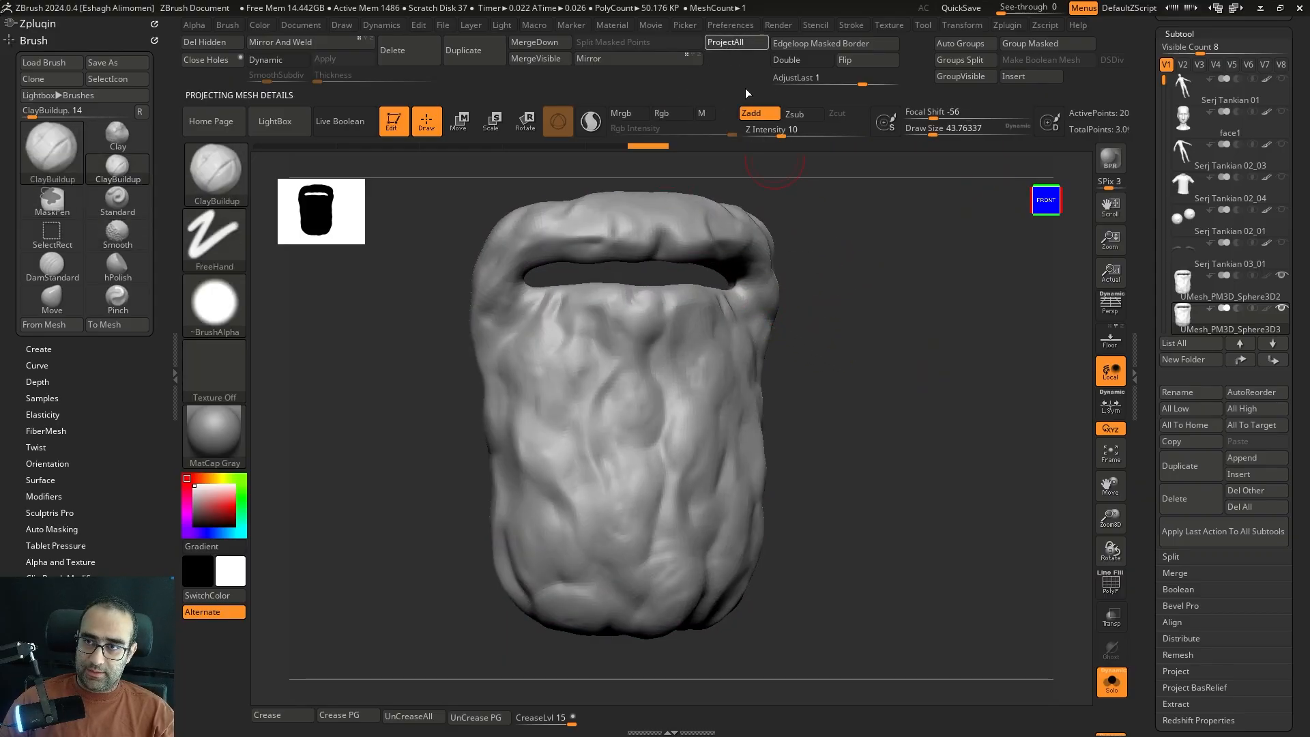
pyautogui.keyDown('ctrl'); pyautogui.moveTo(923, 311); pyautogui.dragTo(941, 416, button='right'); pyautogui.keyUp('ctrl')
pyautogui.hotkey('ctrl', 'd')
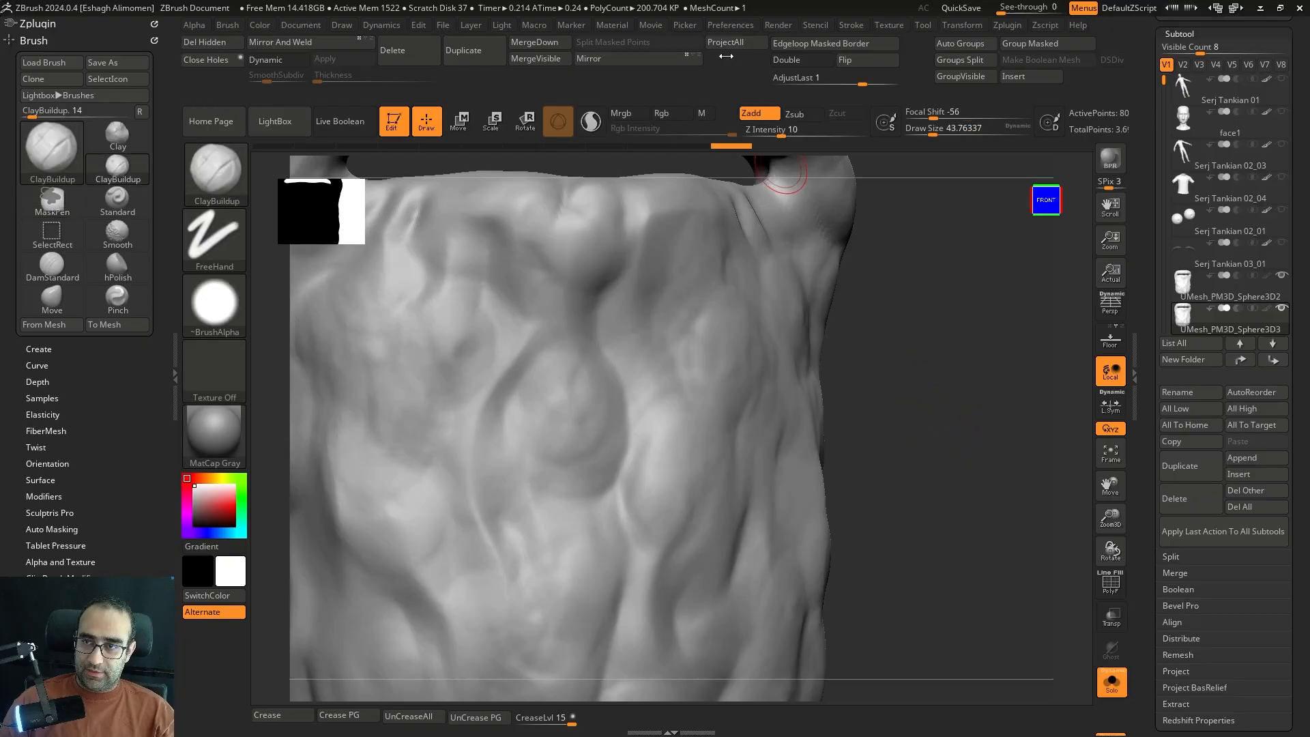
pyautogui.click(735, 42)
pyautogui.moveTo(906, 337); pyautogui.dragTo(871, 333)
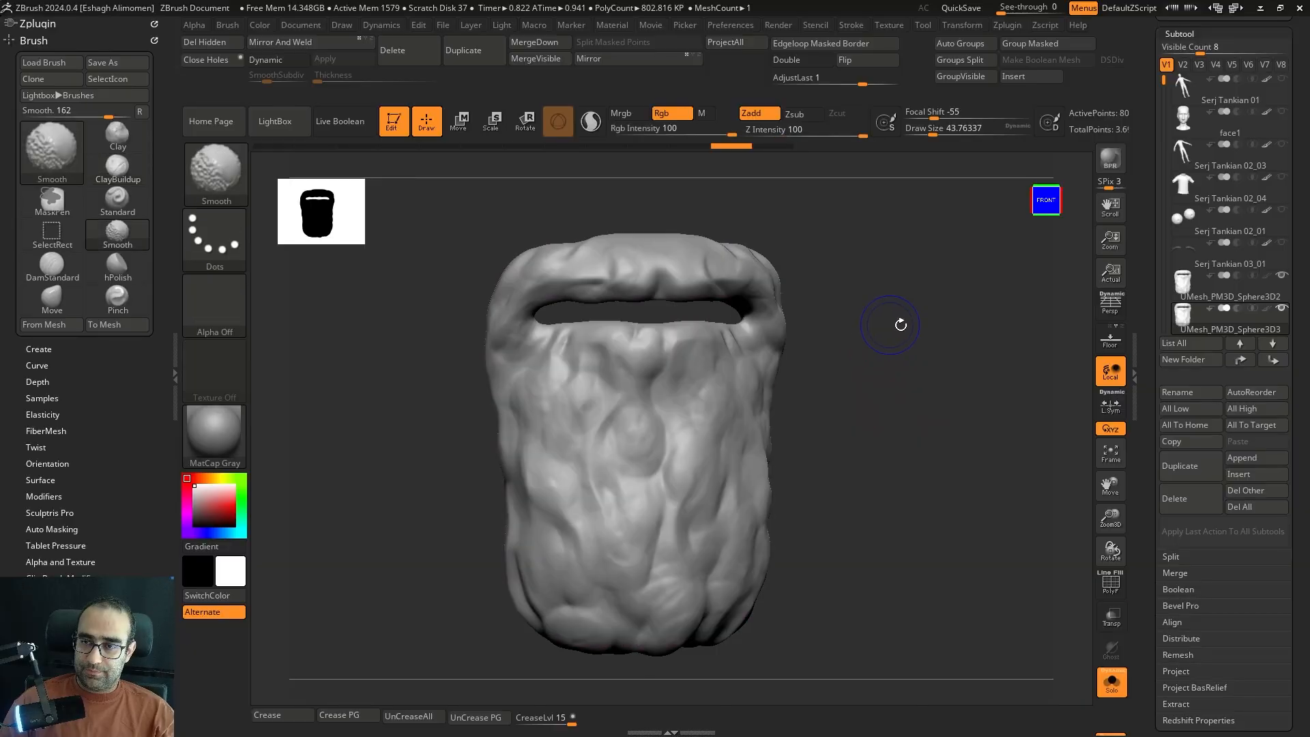
# - Delete the original dense beard subtool, keep the remeshed copy, and save the file
pyautogui.press('f')
pyautogui.click(1218, 298)
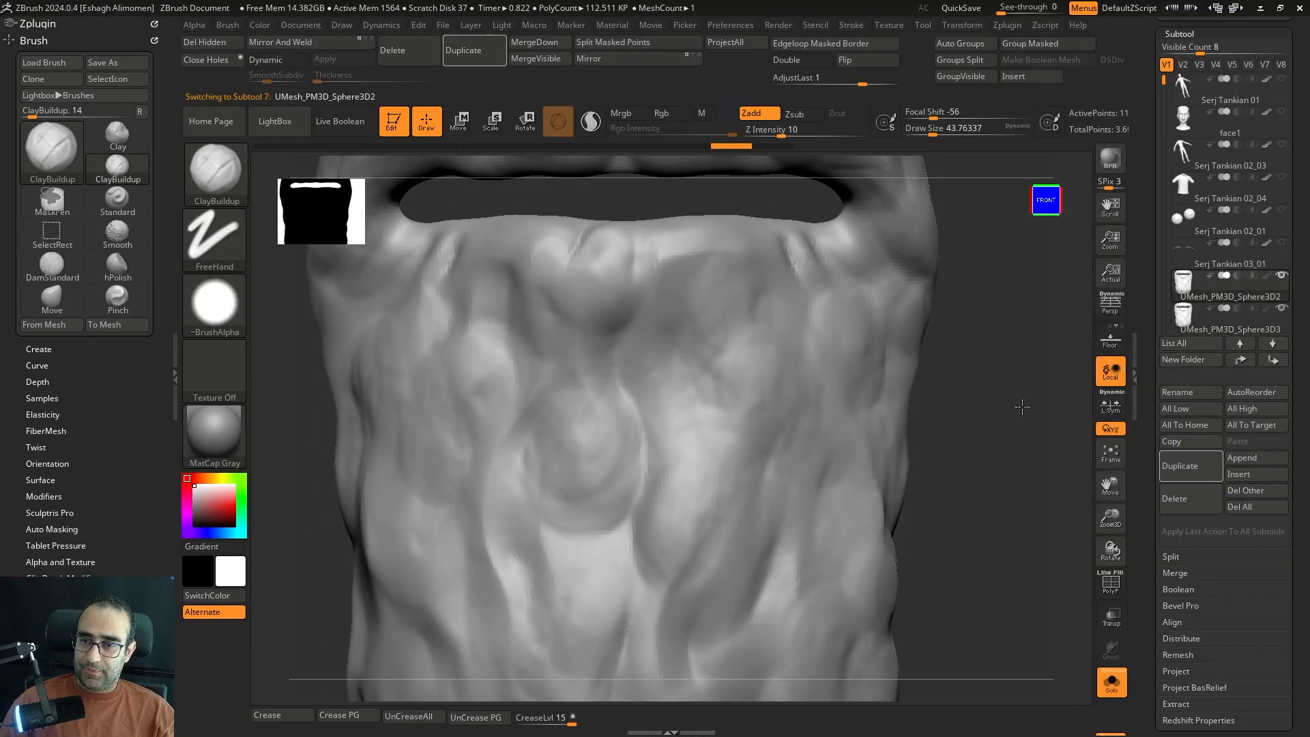
pyautogui.hotkey('shift', 'f')
pyautogui.click(410, 50)
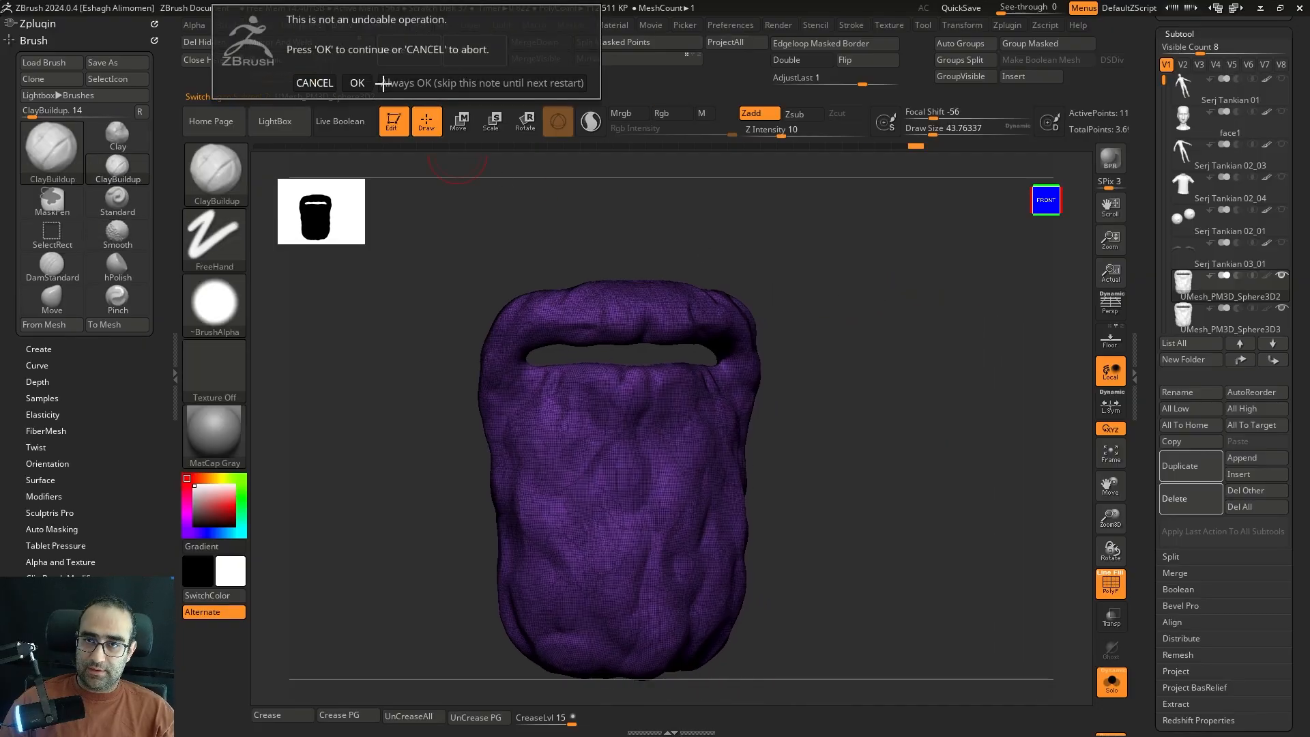
pyautogui.click(371, 86)
pyautogui.hotkey('shift', 'f')
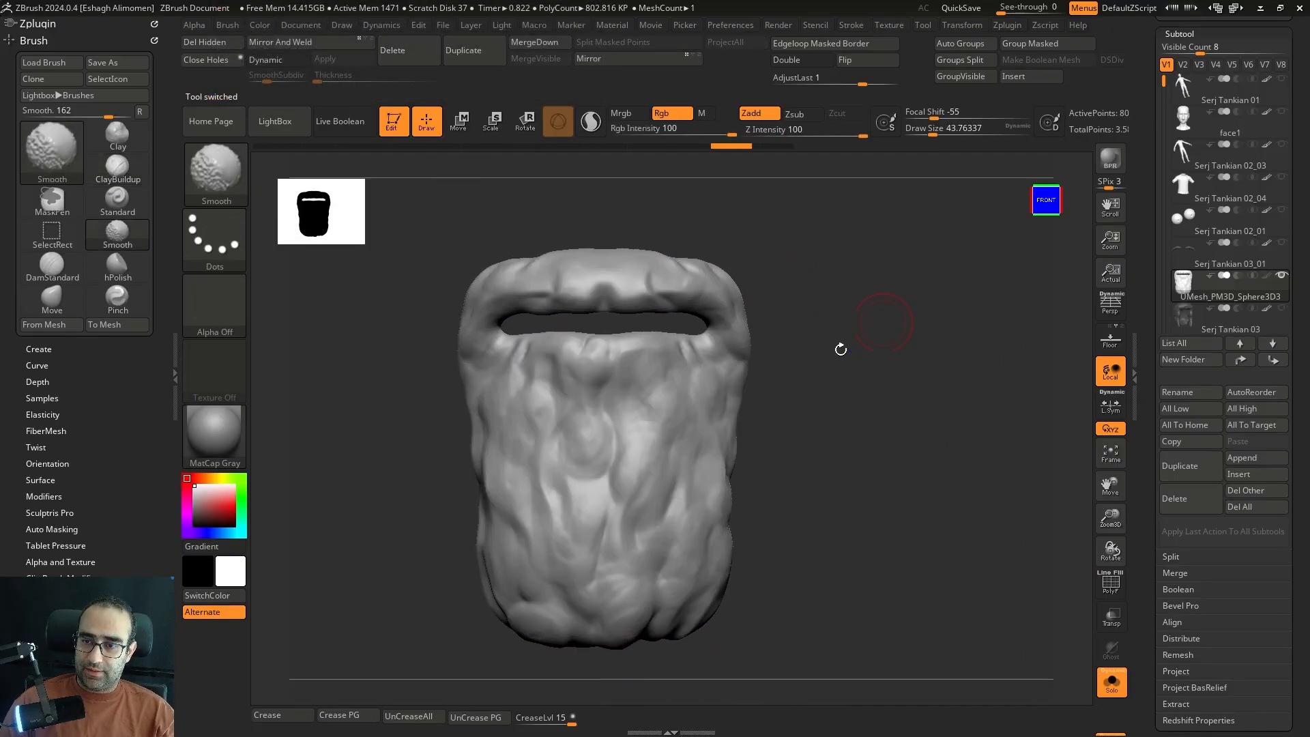
pyautogui.scroll(5, 1296, 358)
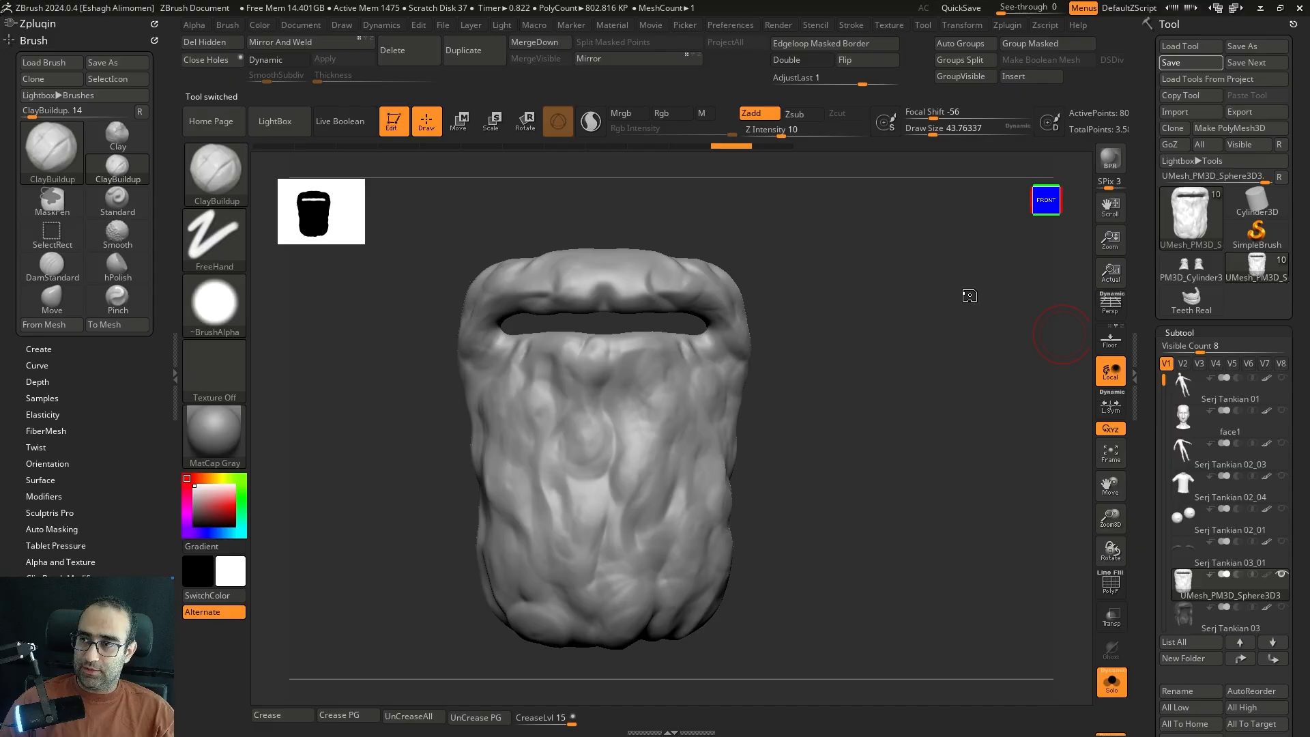
pyautogui.moveTo(844, 380); pyautogui.dragTo(955, 416)
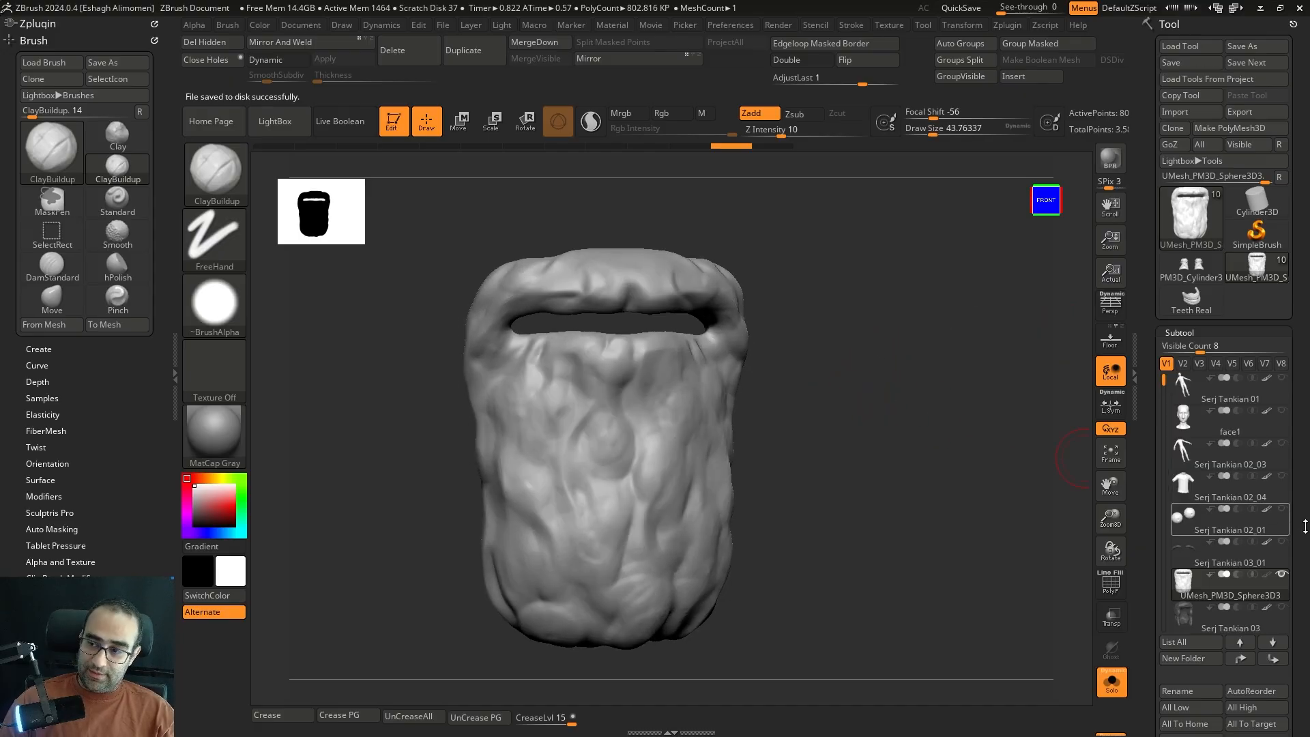
# - Select the hair subtool, frame it from the side, and hide all the other subtools
pyautogui.keyDown('shift'); pyautogui.click(1282, 574); pyautogui.keyUp('shift')
pyautogui.click(1228, 618)
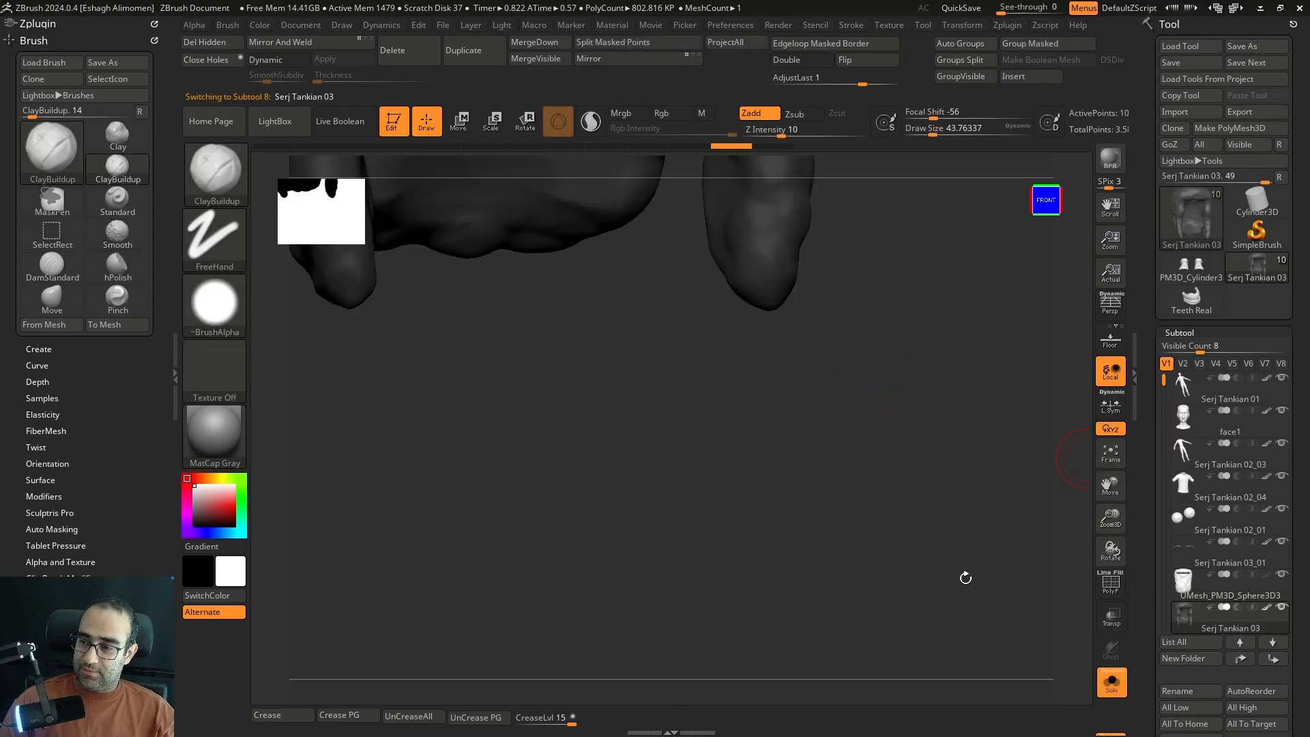
pyautogui.press('f')
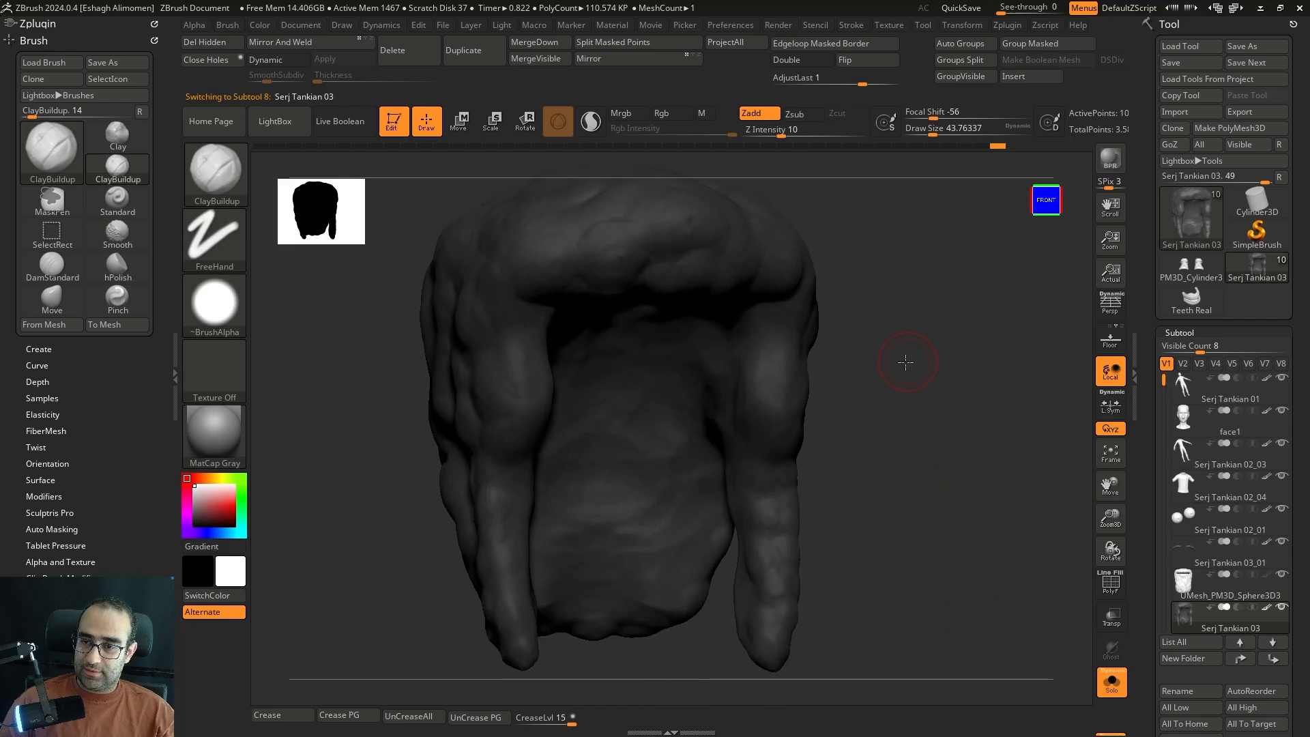
pyautogui.keyDown('shift'); pyautogui.moveTo(931, 388); pyautogui.dragTo(974, 468); pyautogui.keyUp('shift')
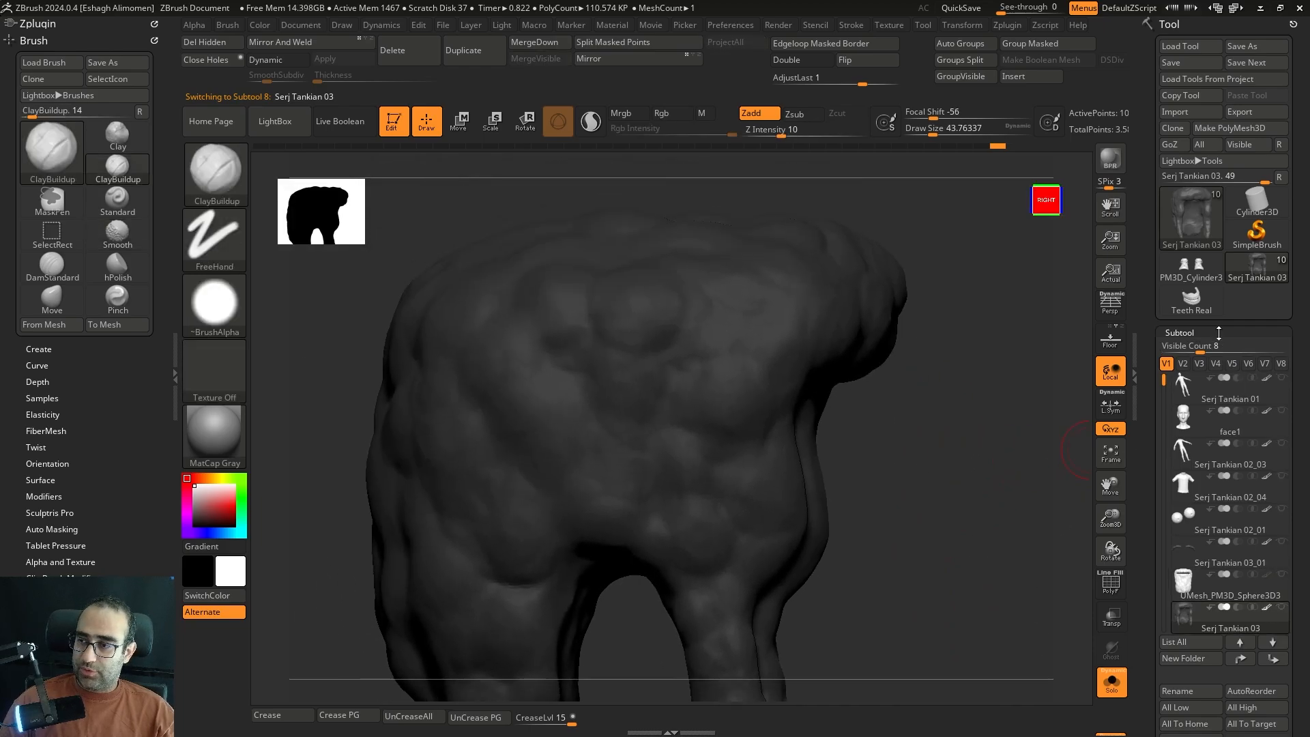
# - Enable Polish in the hair's DynaMesh settings and remesh the hair at resolution 1616
pyautogui.click(1217, 332)
pyautogui.click(1197, 209)
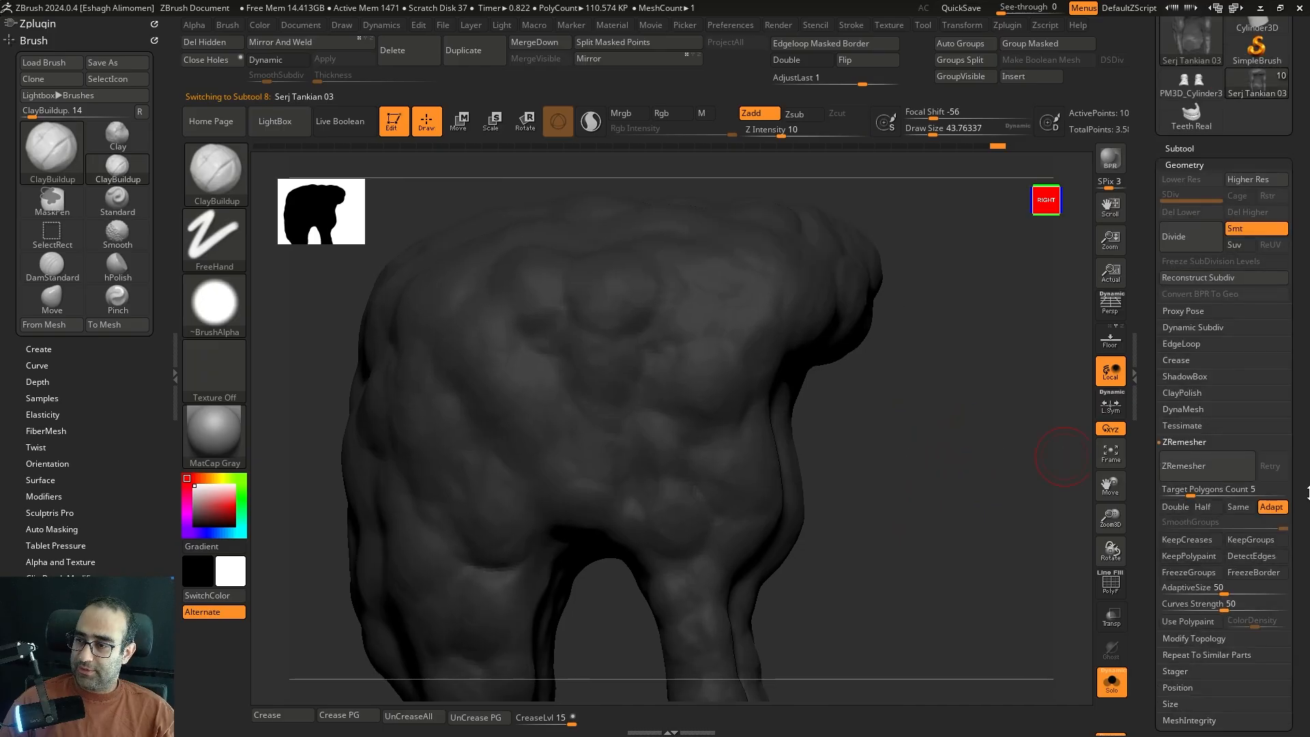
pyautogui.scroll(-2, 1301, 468)
pyautogui.click(1197, 383)
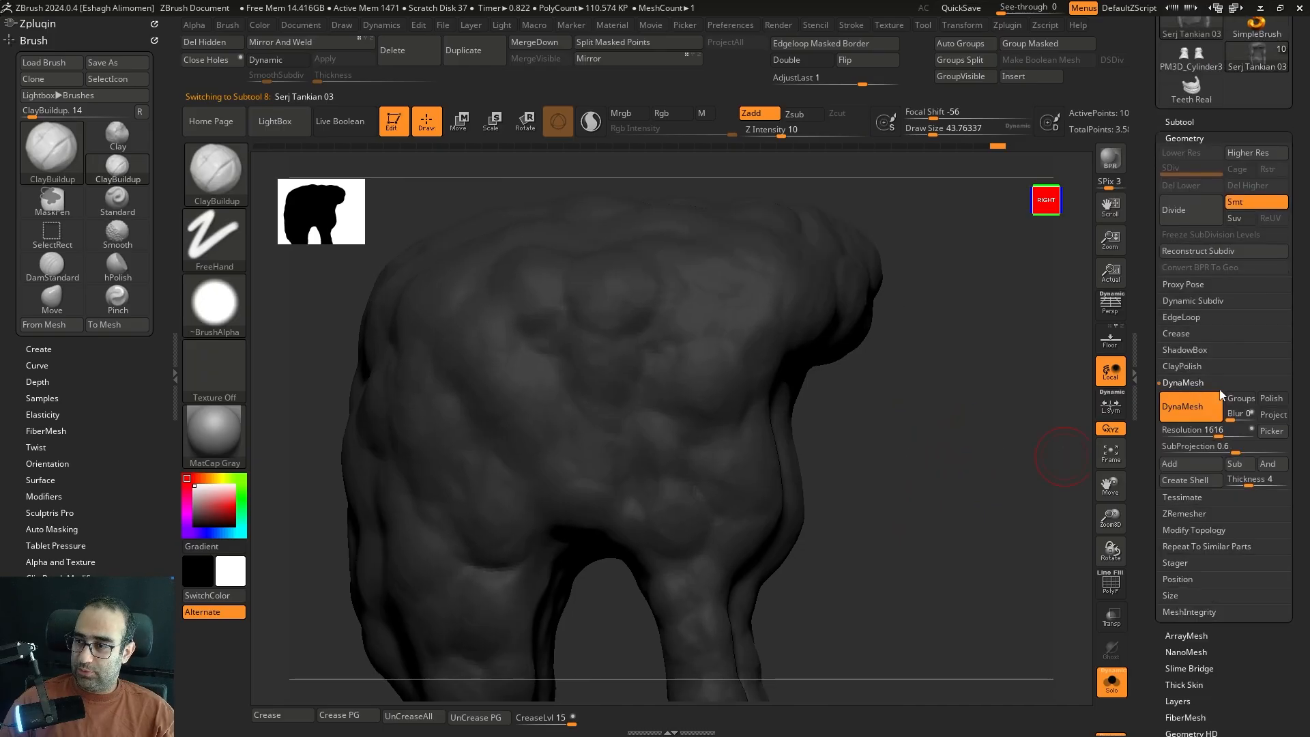
pyautogui.click(1271, 400)
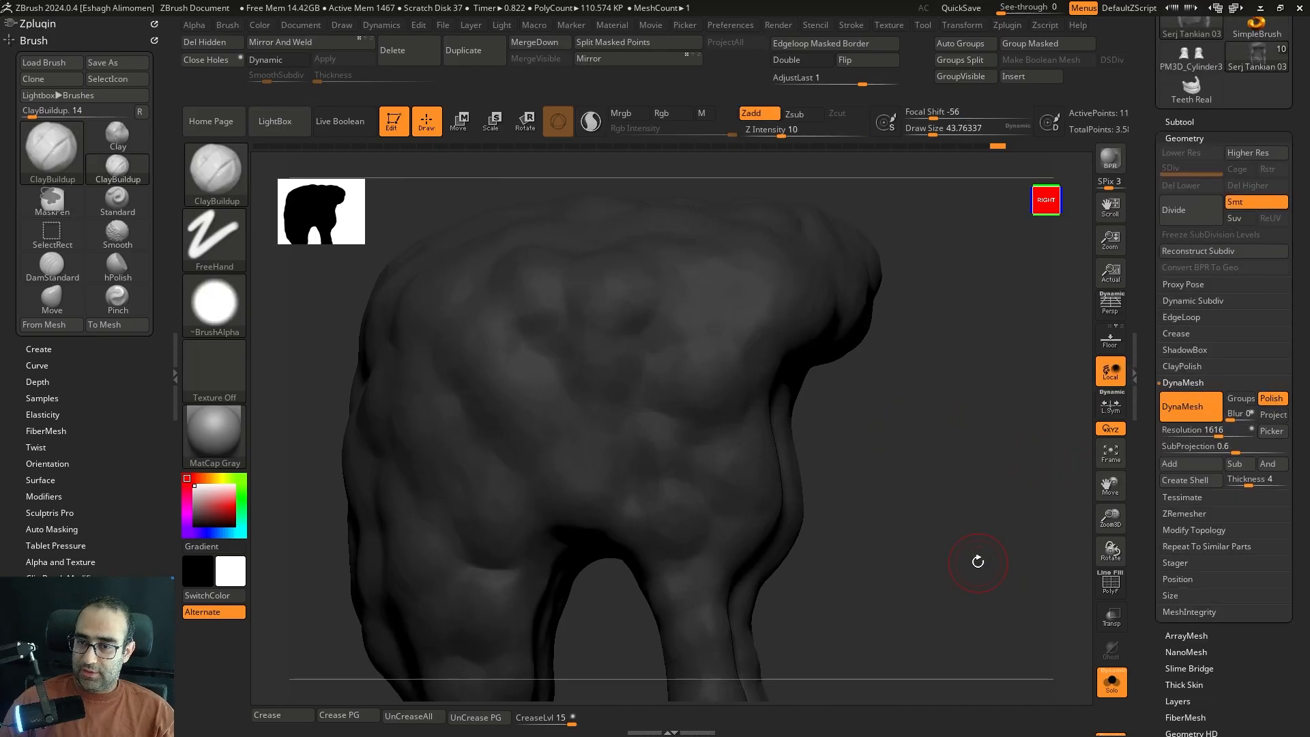
pyautogui.moveTo(978, 562); pyautogui.dragTo(709, 363)
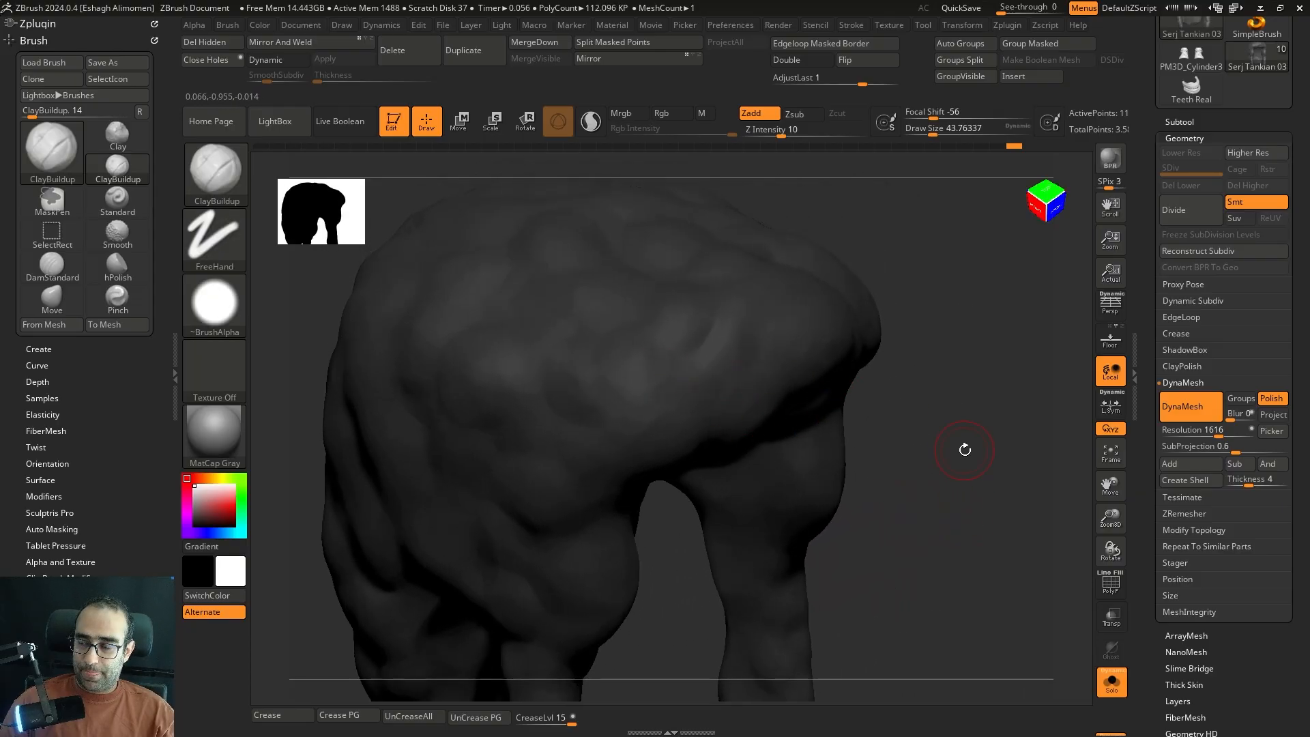
# - Undo the hair's polished remesh and set its DynaMesh resolution to 3184
pyautogui.keyDown('shift'); pyautogui.moveTo(965, 449); pyautogui.dragTo(946, 317); pyautogui.keyUp('shift')
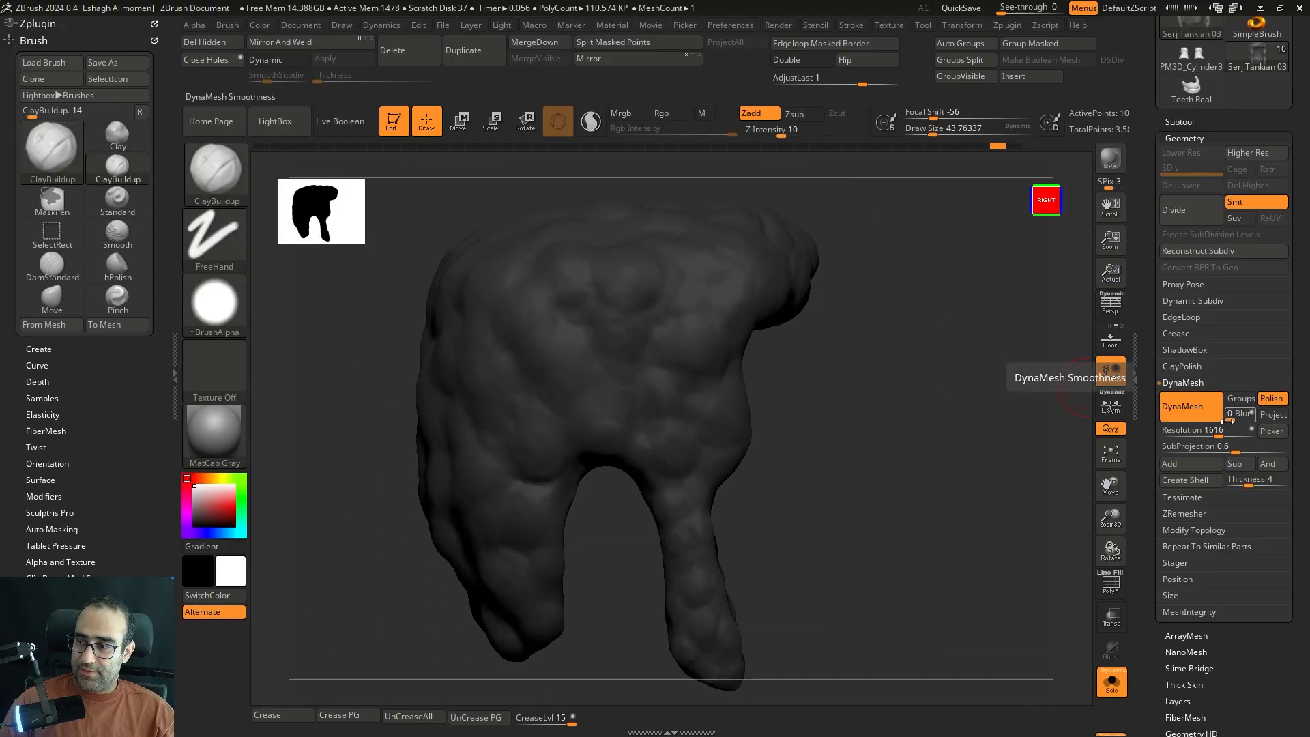
pyautogui.moveTo(963, 425)
pyautogui.mouseDown()
pyautogui.moveTo(899, 430)
pyautogui.moveTo(924, 346)
pyautogui.moveTo(960, 443)
pyautogui.mouseUp()
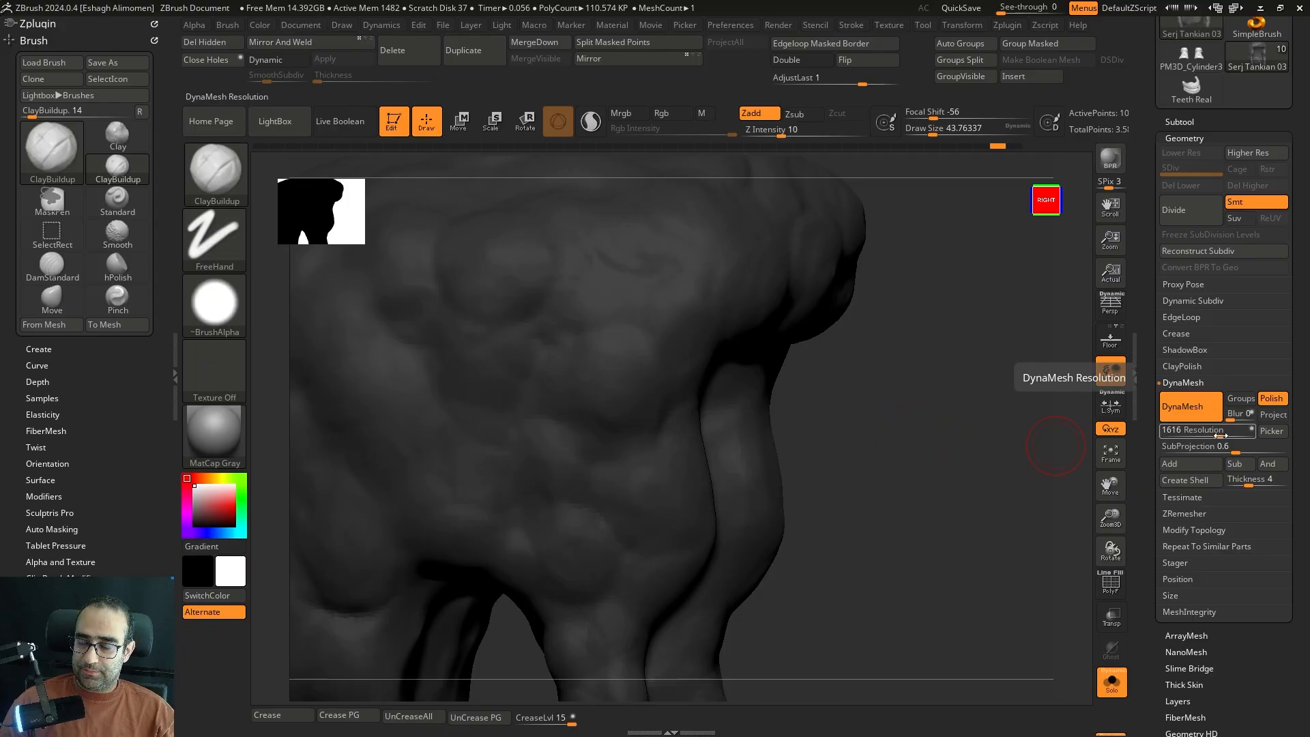
pyautogui.moveTo(1222, 435); pyautogui.dragTo(1227, 432)
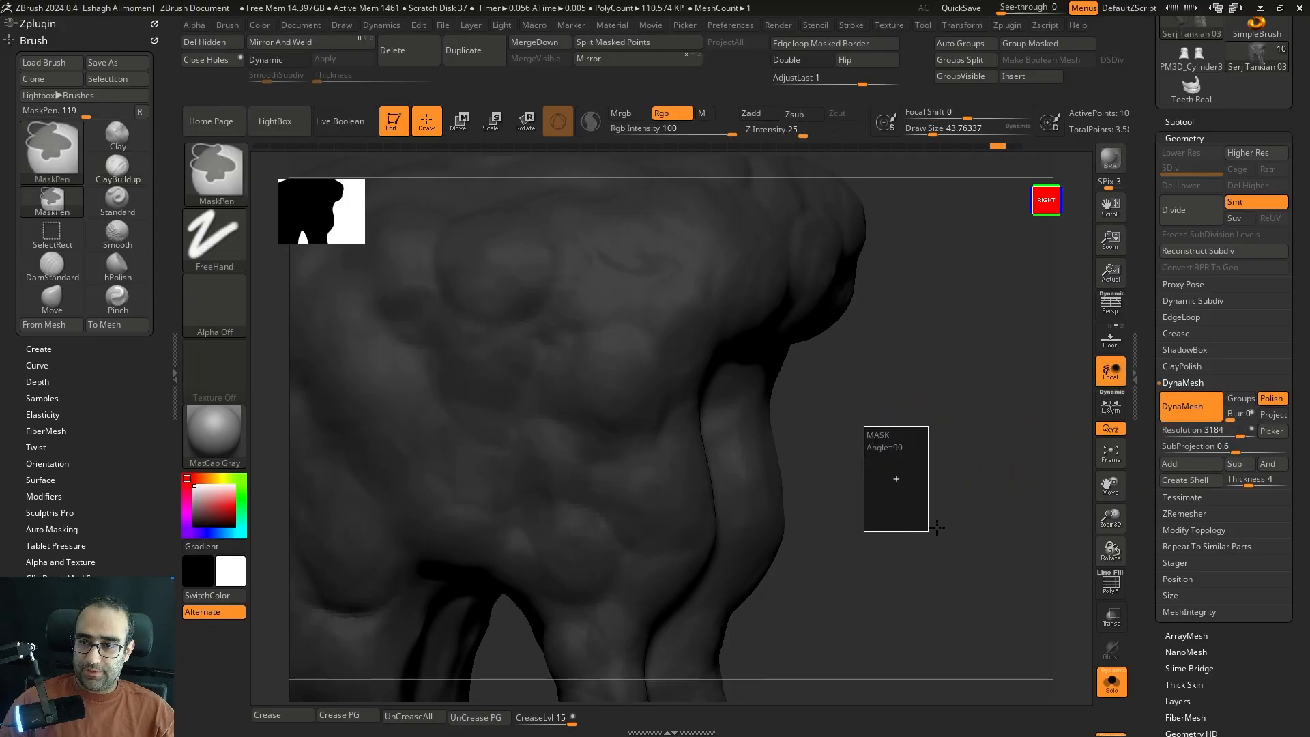
# - Compare the hair mesh from the side with and without the DynaMesh, and leave the DynaMesh undone
pyautogui.moveTo(930, 529)
pyautogui.mouseDown()
pyautogui.moveTo(934, 445)
pyautogui.moveTo(942, 509)
pyautogui.moveTo(883, 330)
pyautogui.moveTo(879, 371)
pyautogui.mouseUp()
pyautogui.moveTo(923, 445)
pyautogui.keyDown('alt'); pyautogui.mouseDown()
pyautogui.moveTo(944, 507)
pyautogui.moveTo(1032, 485)
pyautogui.mouseUp(); pyautogui.keyUp('alt')
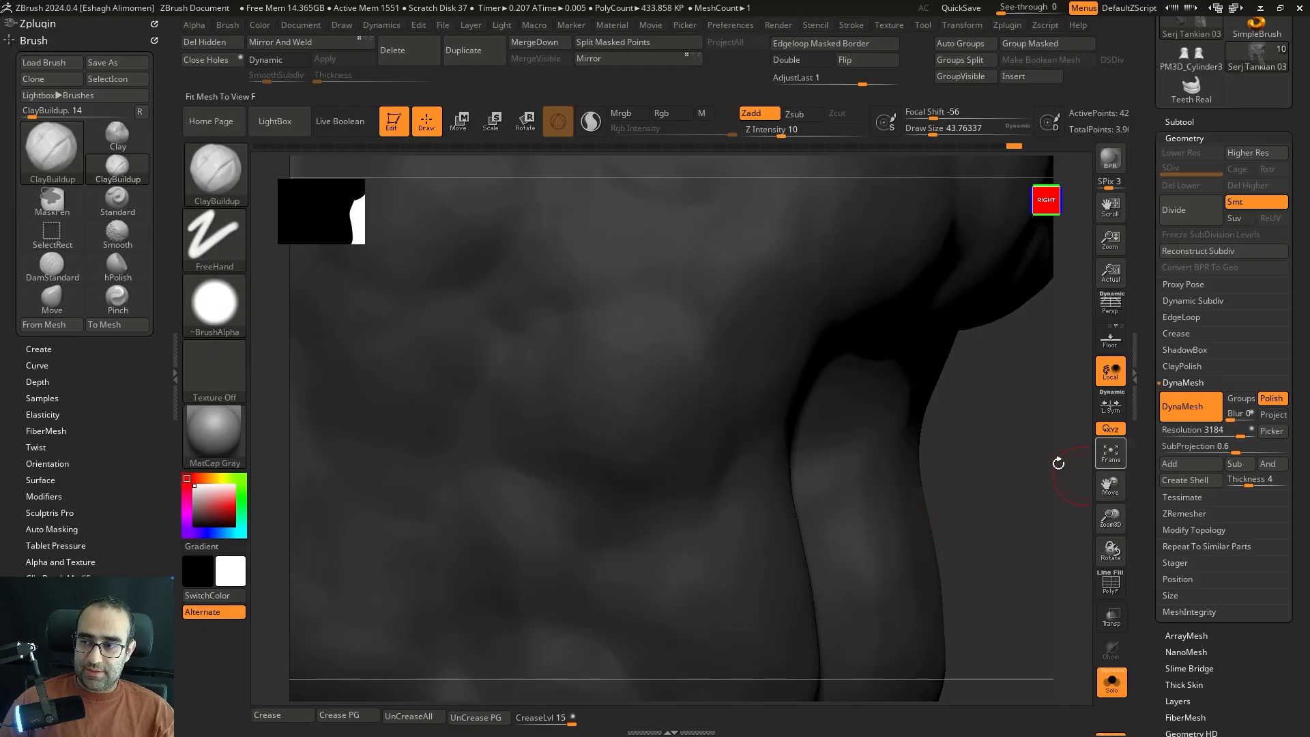
pyautogui.keyDown('ctrl'); pyautogui.moveTo(1027, 163); pyautogui.dragTo(1020, 179); pyautogui.keyUp('ctrl')
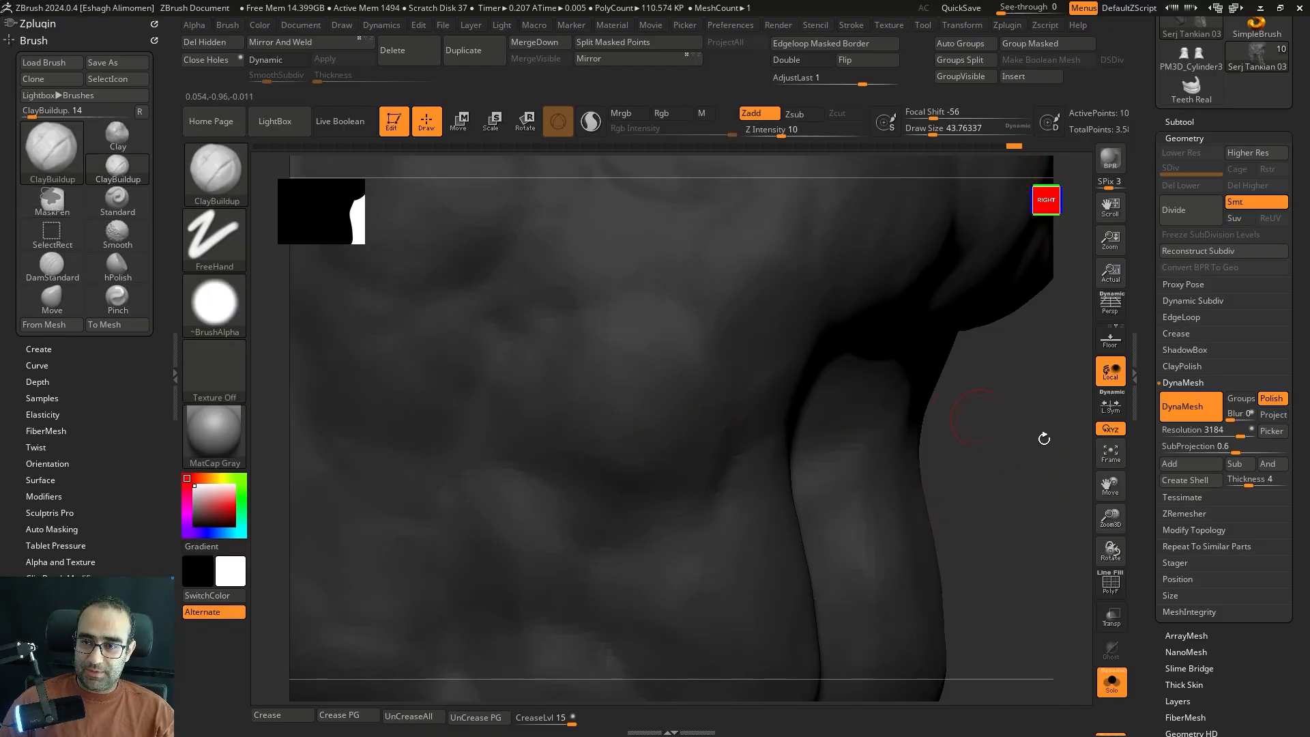
pyautogui.hotkey('ctrl', 'z')
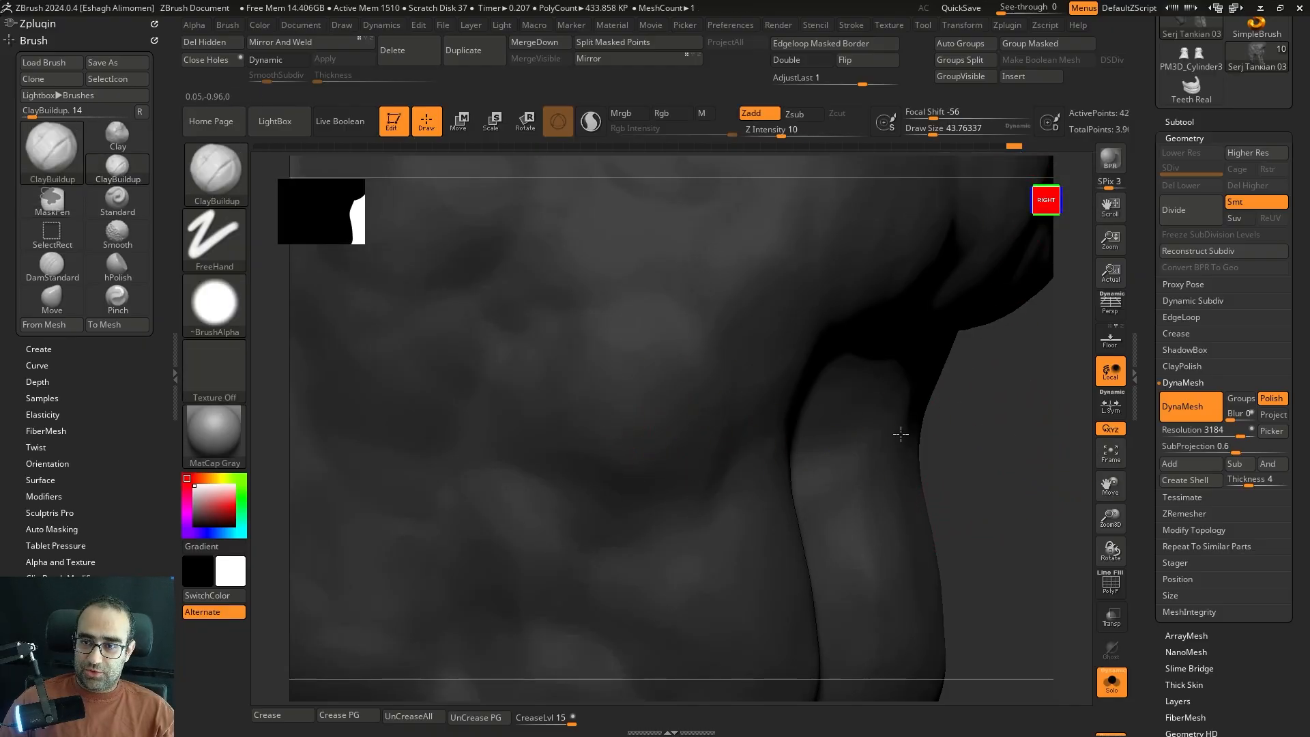
pyautogui.press('f')
pyautogui.moveTo(901, 434); pyautogui.dragTo(935, 363)
pyautogui.hotkey('ctrl', 'z')
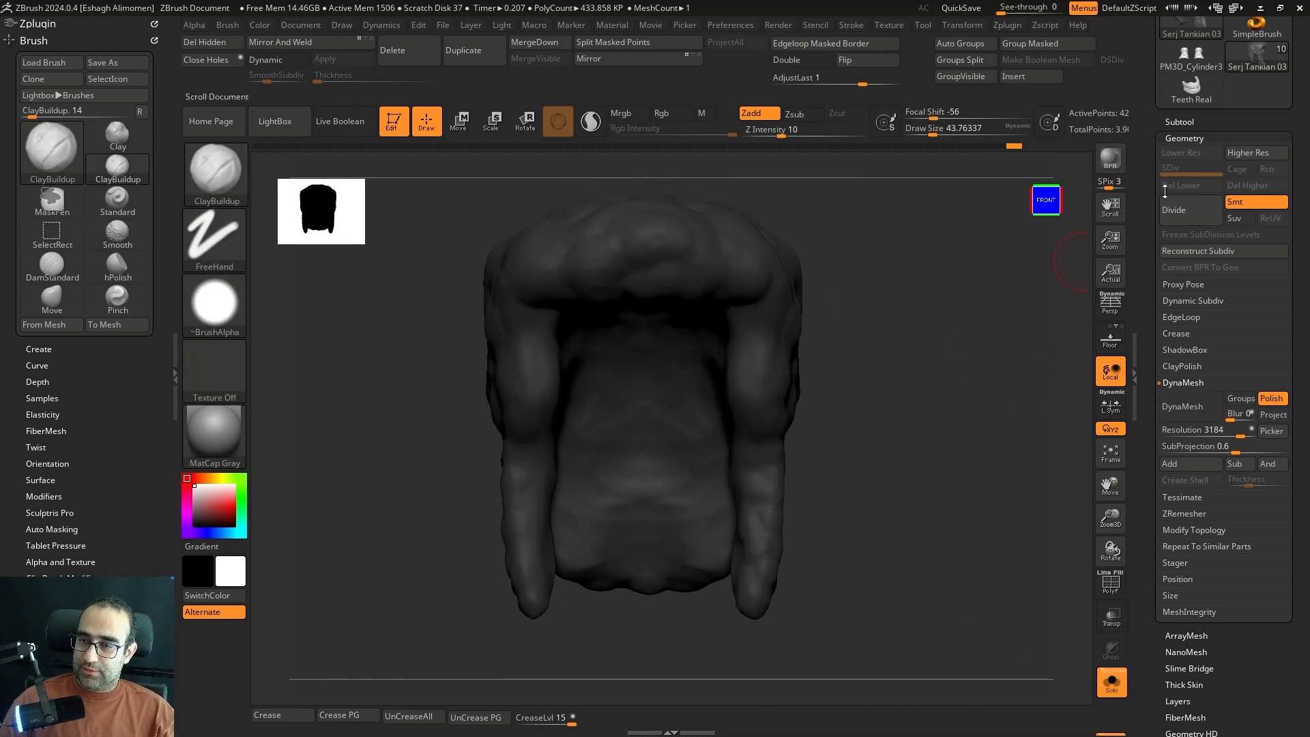
# - Duplicate the hair subtool so the original stays available as a projection source
pyautogui.click(1186, 120)
pyautogui.moveTo(934, 341); pyautogui.dragTo(954, 359)
pyautogui.click(463, 50)
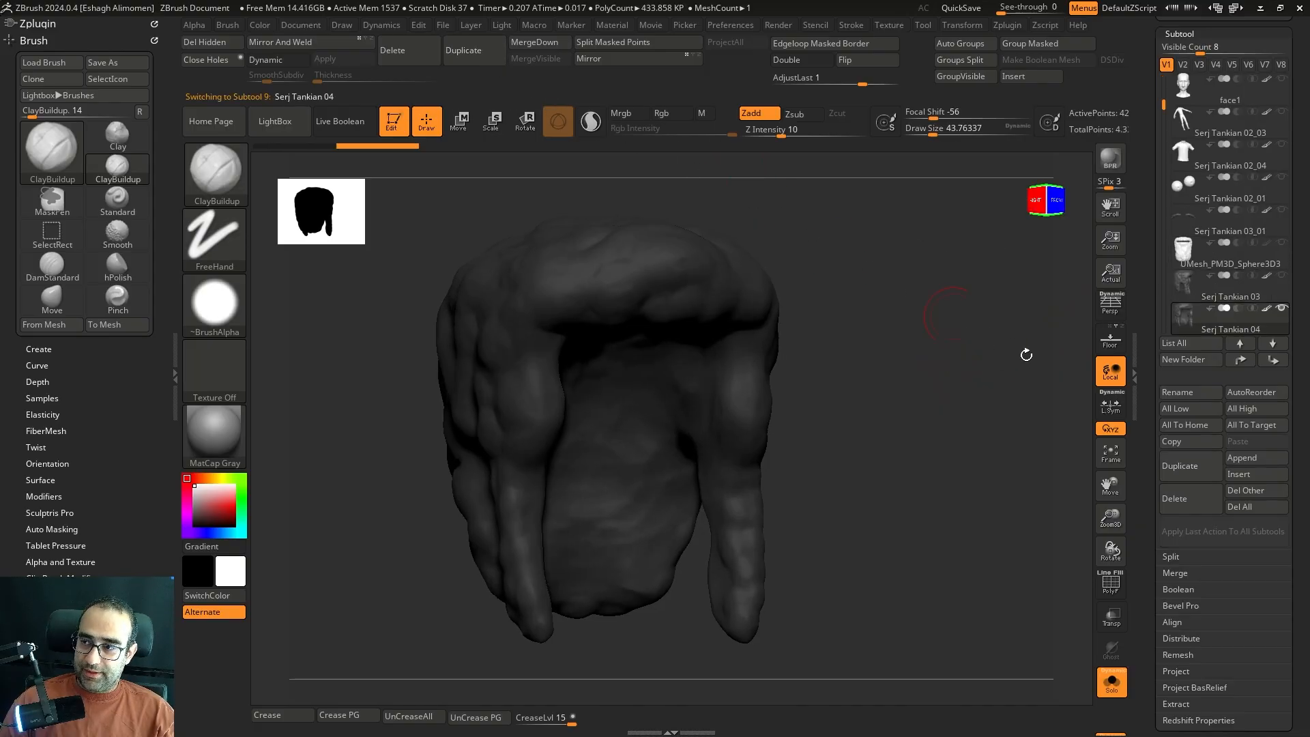
# - ZRemesh the duplicated hair with a Target Polygons Count of 5
pyautogui.moveTo(1039, 269); pyautogui.dragTo(1056, 265)
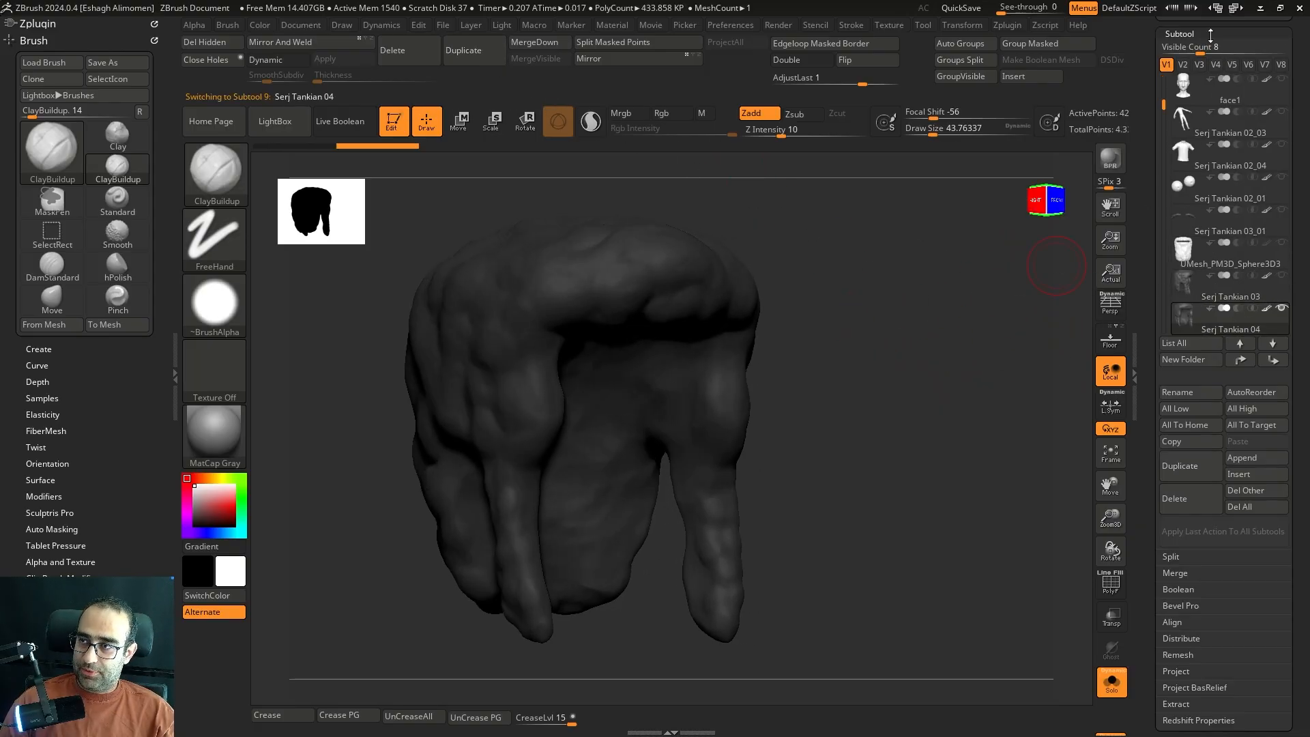
pyautogui.click(1212, 34)
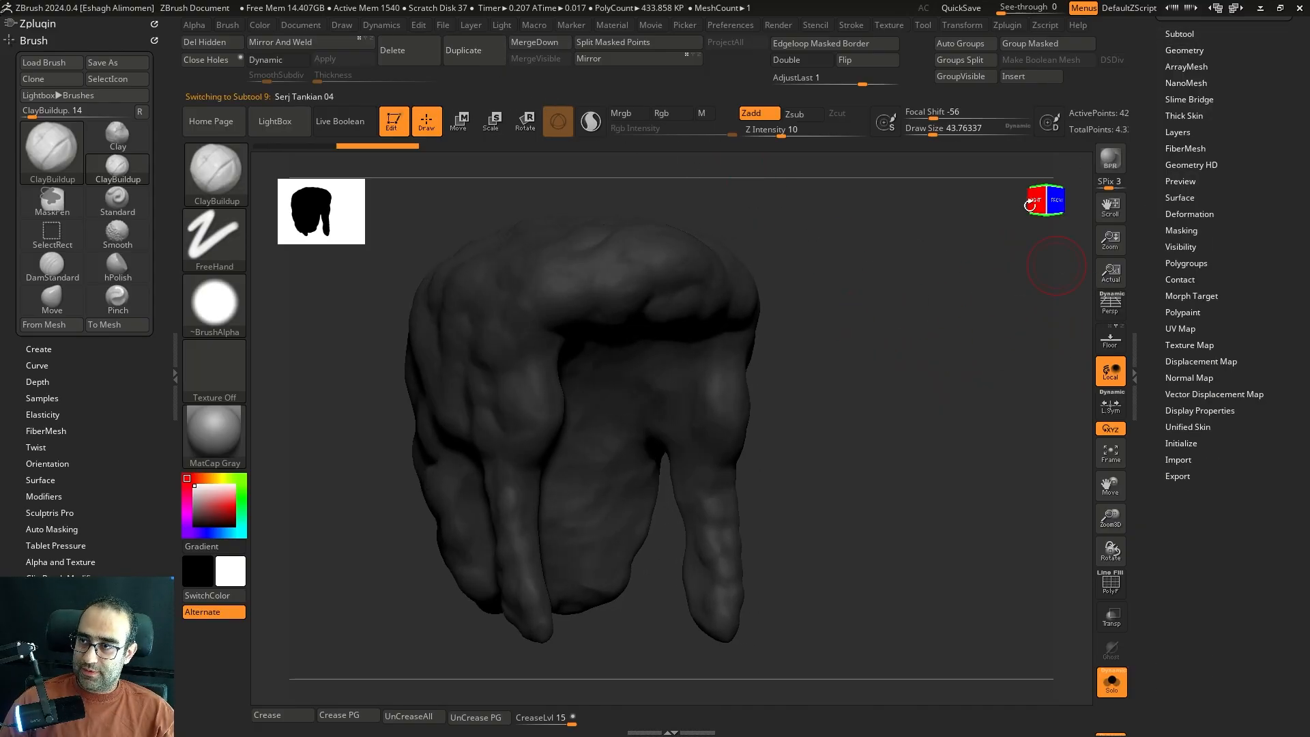
pyautogui.click(1188, 50)
pyautogui.click(1188, 424)
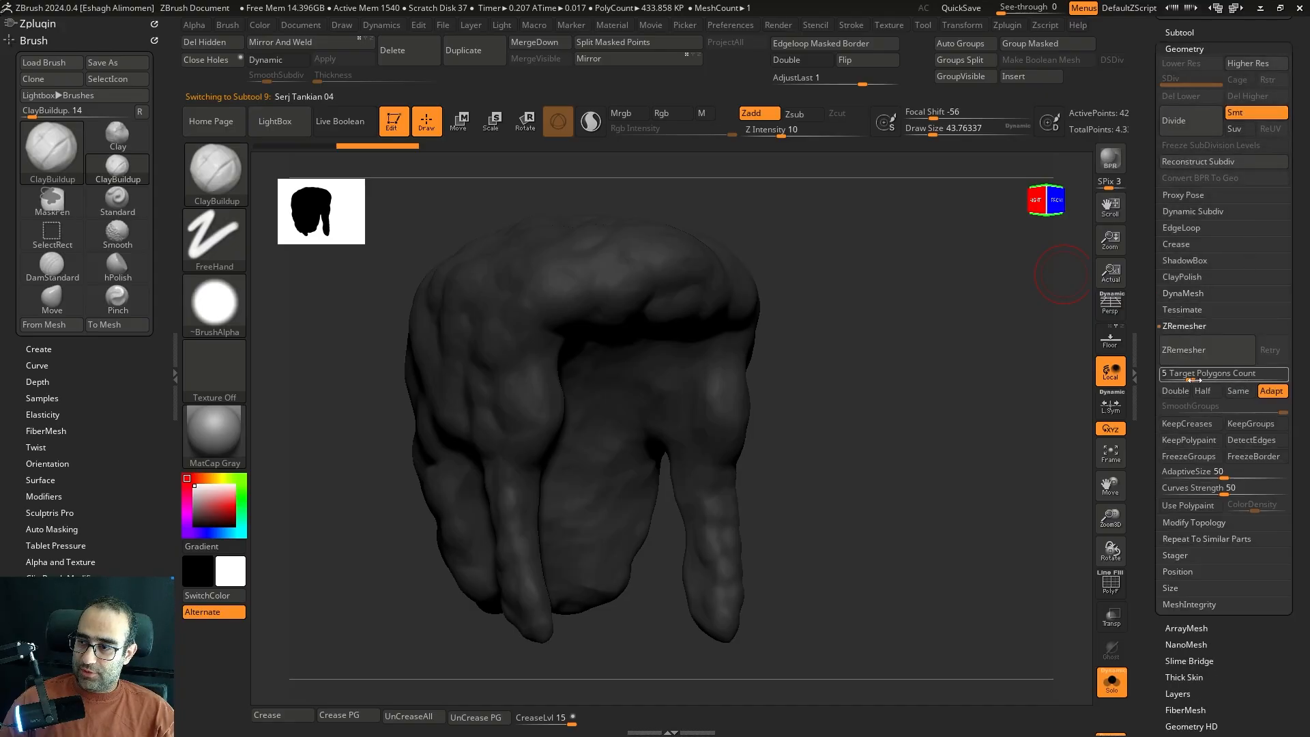
pyautogui.click(1198, 357)
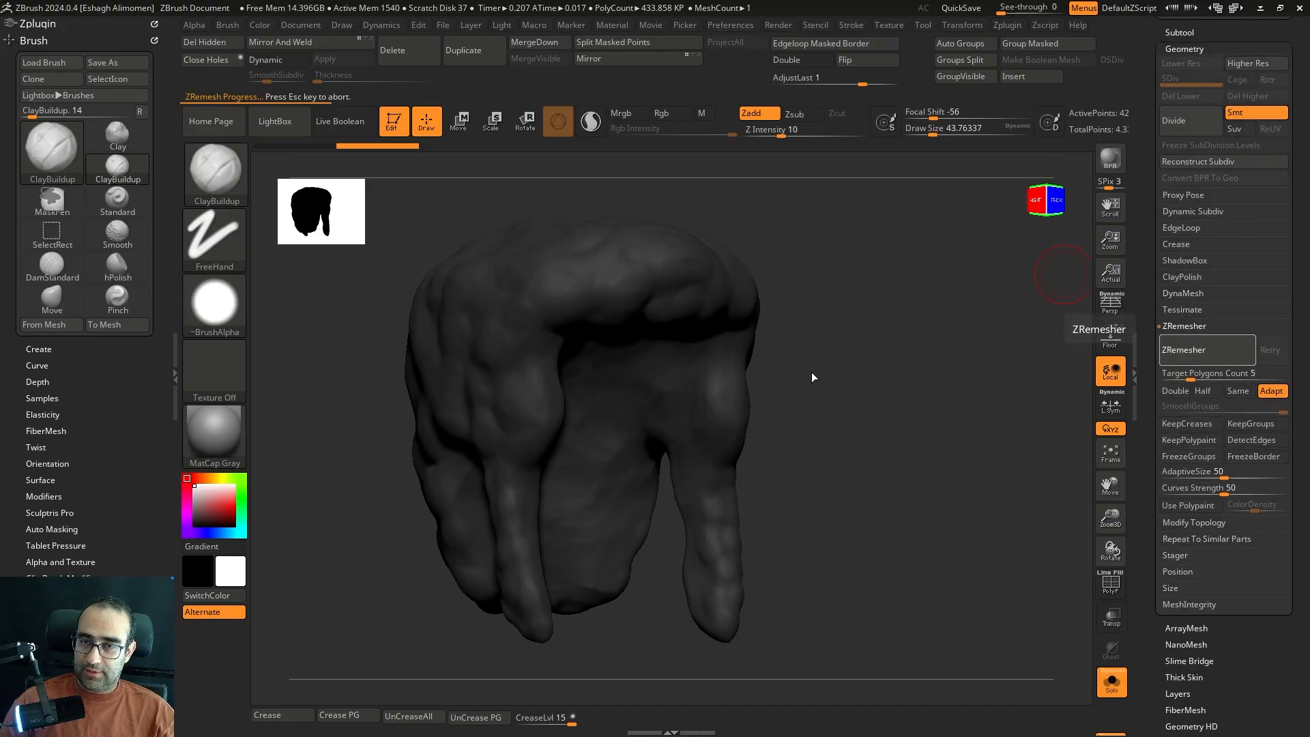
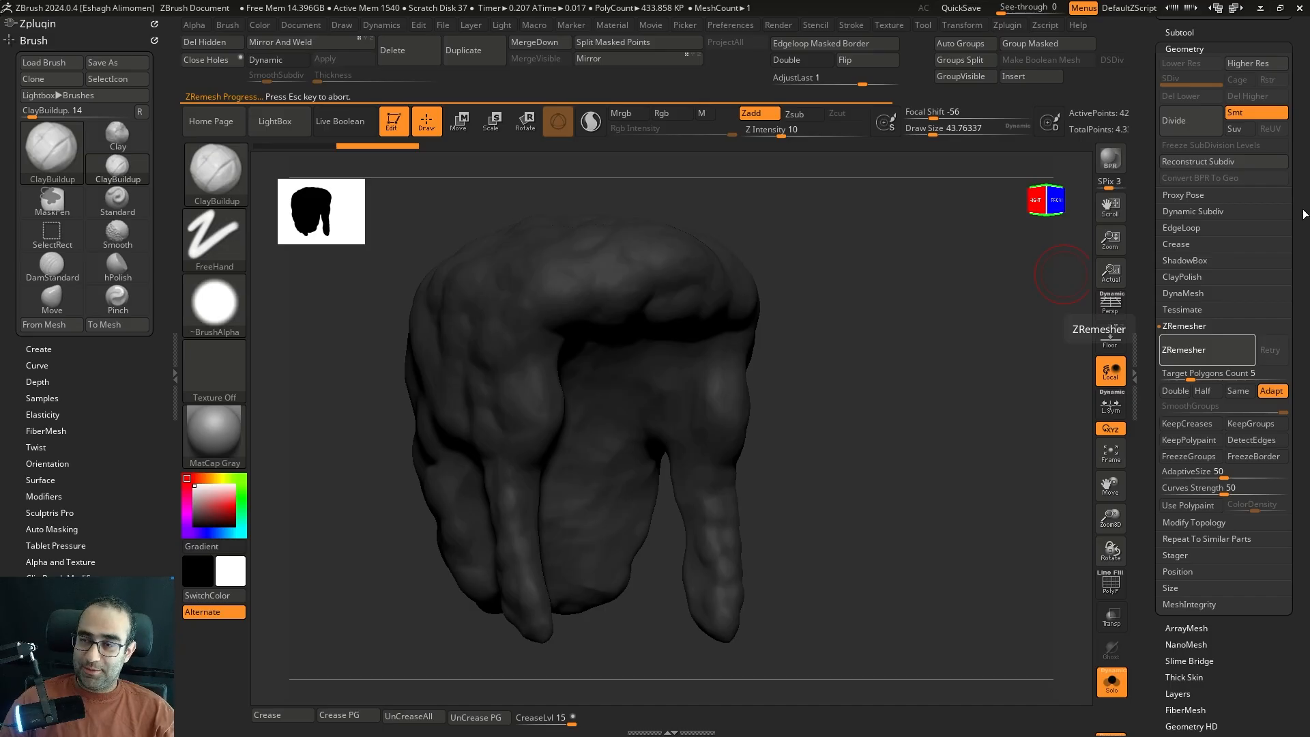
pyautogui.scroll(5, 1234, 183)
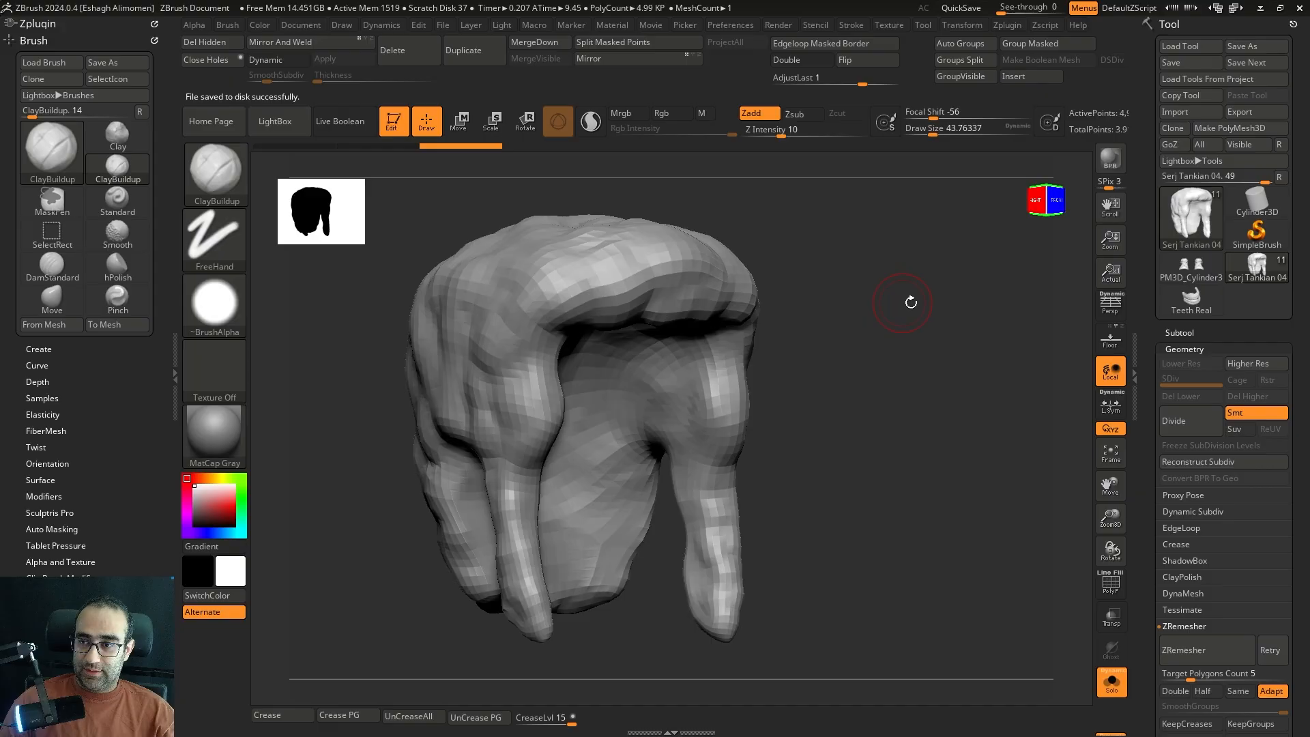
pyautogui.moveTo(910, 301)
pyautogui.mouseDown()
pyautogui.moveTo(925, 301)
pyautogui.moveTo(898, 304)
pyautogui.mouseUp()
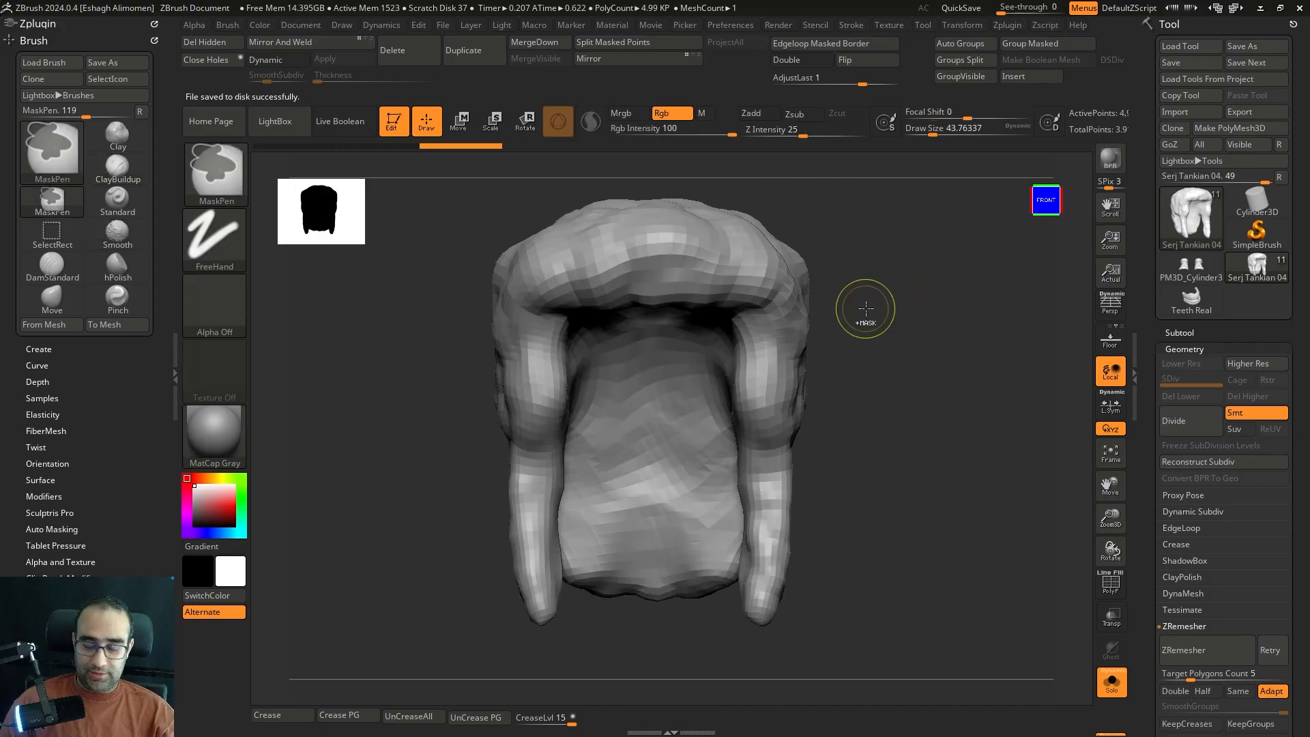
# - Divide the remeshed hair once and project the visible original hair's details onto it without PolyPaint
pyautogui.click(1175, 332)
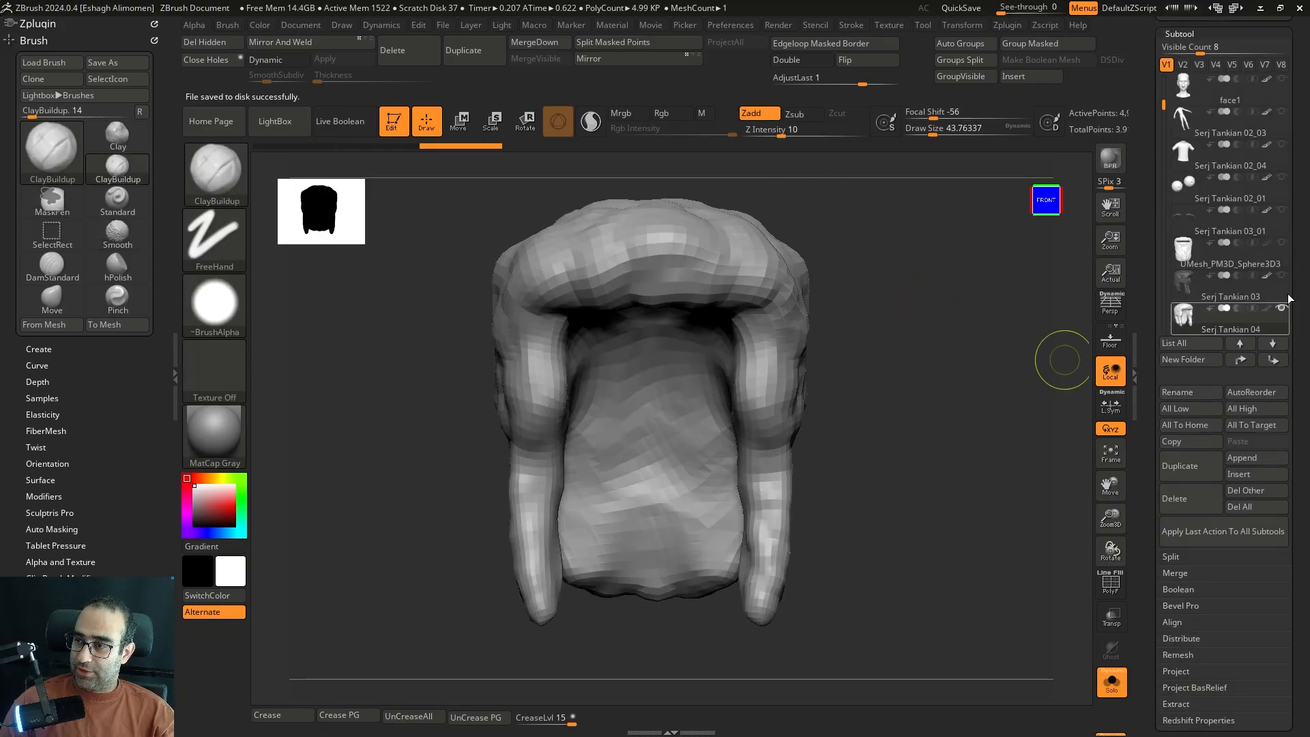
pyautogui.moveTo(911, 262); pyautogui.dragTo(939, 265)
pyautogui.hotkey('ctrl', 'd')
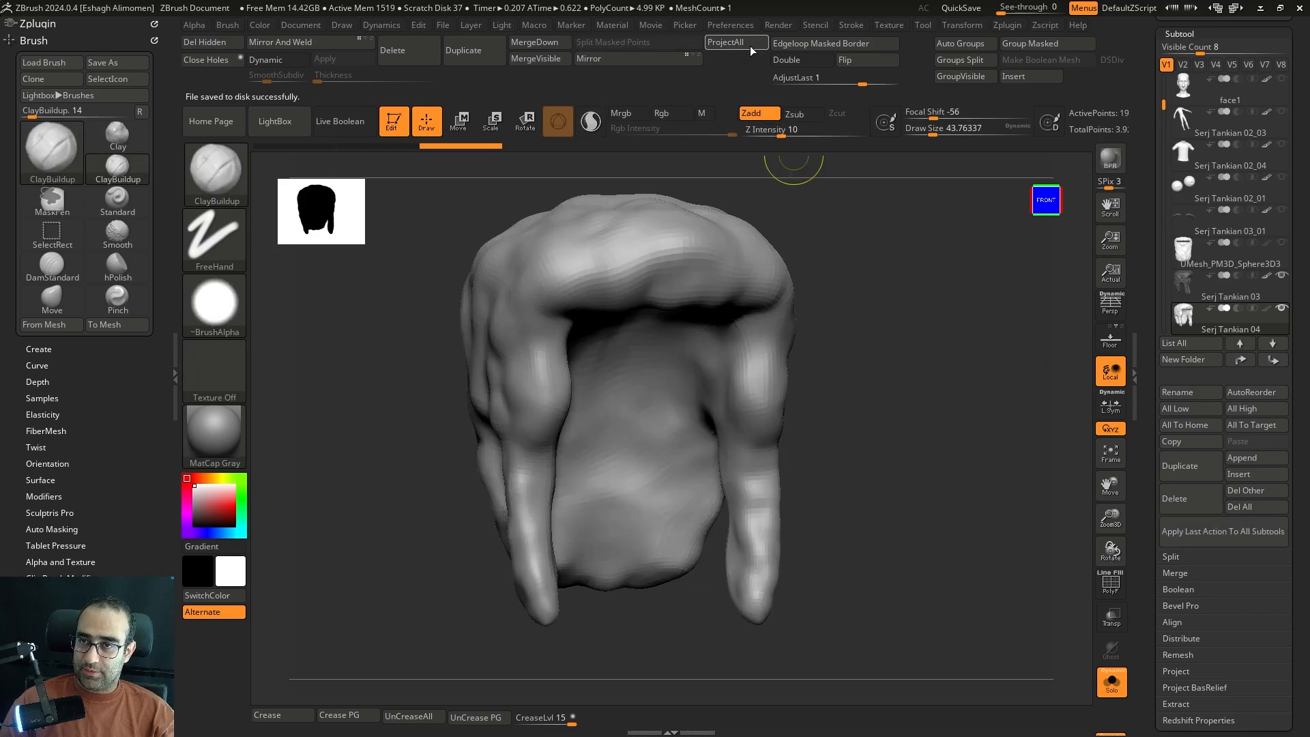
pyautogui.click(753, 46)
pyautogui.click(693, 78)
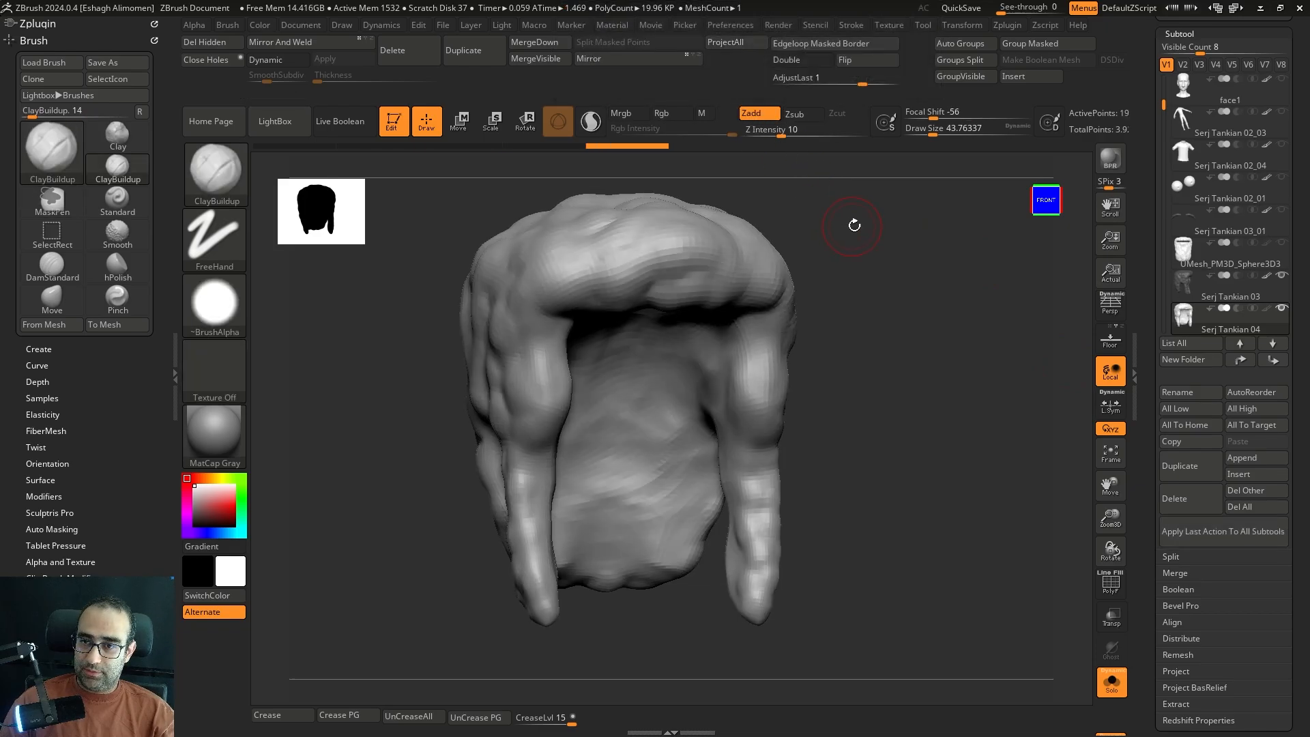
# - Run ProjectAll again on the remeshed hair, this time including the original's PolyPaint
pyautogui.moveTo(851, 219); pyautogui.dragTo(880, 220)
pyautogui.click(749, 47)
pyautogui.click(655, 79)
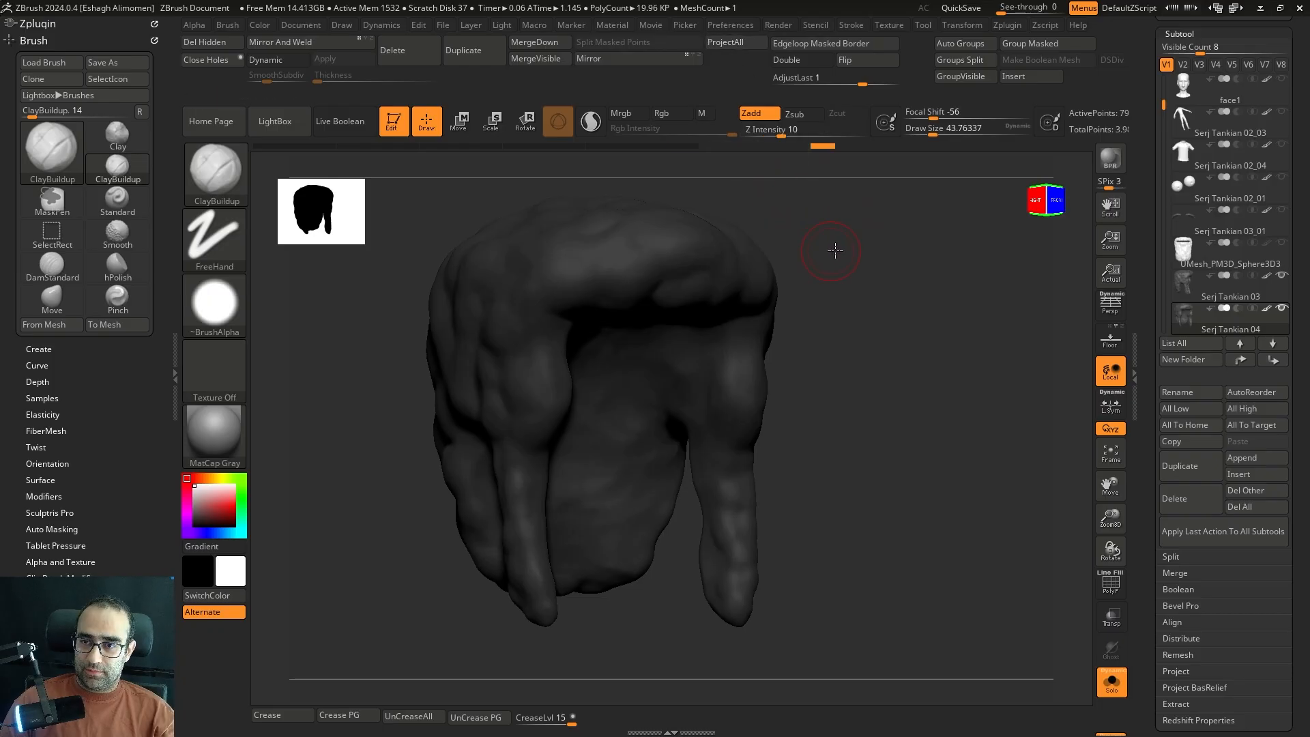
# - Divide the remeshed hair three more times and project the original hair's fine details onto it
pyautogui.moveTo(835, 250); pyautogui.dragTo(845, 246)
pyautogui.keyDown('ctrl'); pyautogui.moveTo(845, 246); pyautogui.dragTo(921, 284, button='right'); pyautogui.keyUp('ctrl')
pyautogui.hotkey('ctrl', 'd')
pyautogui.moveTo(1066, 234); pyautogui.dragTo(986, 313)
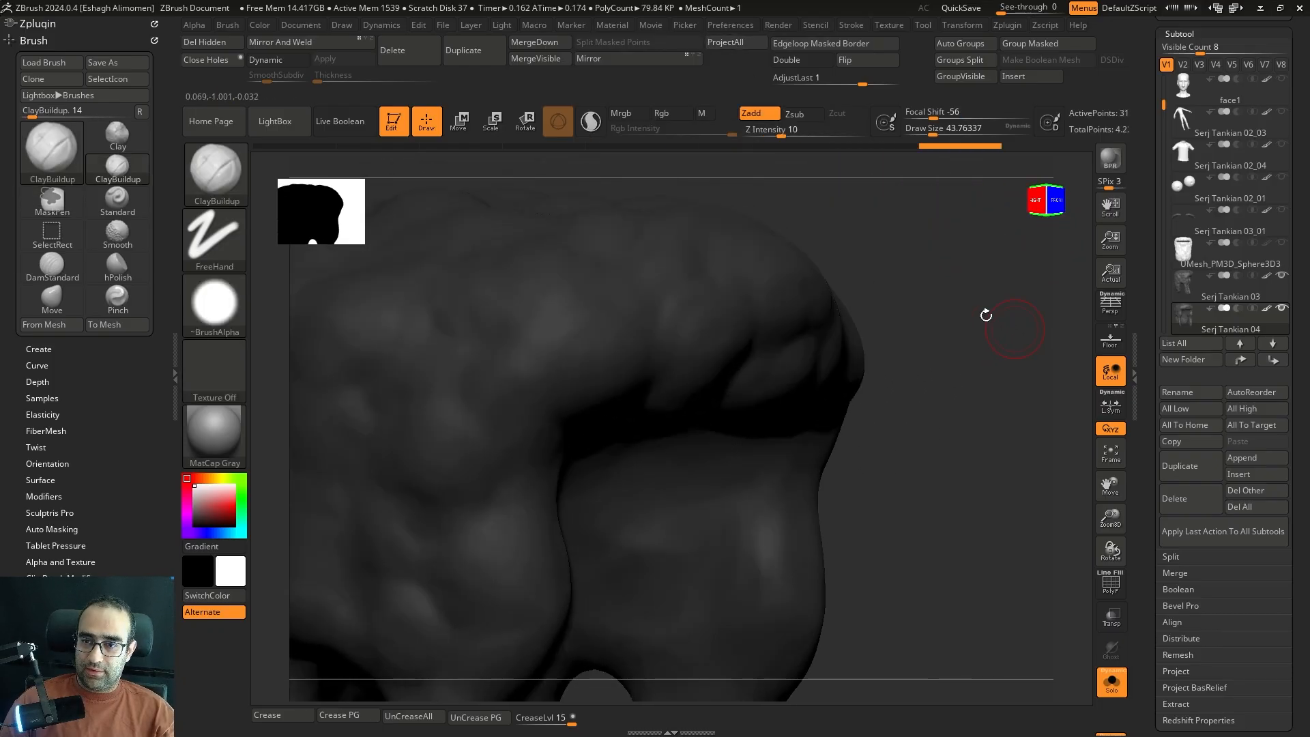
pyautogui.hotkey('ctrl', 'd')
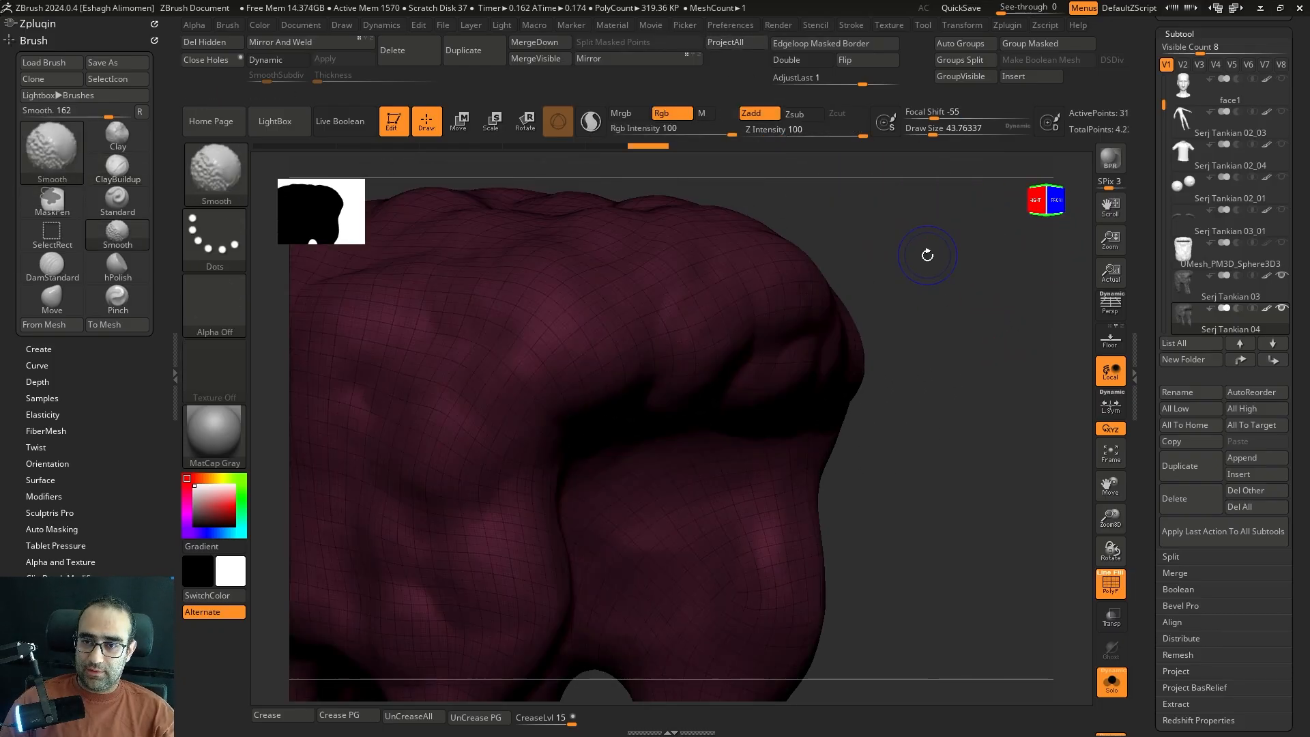
pyautogui.moveTo(928, 256); pyautogui.dragTo(983, 366)
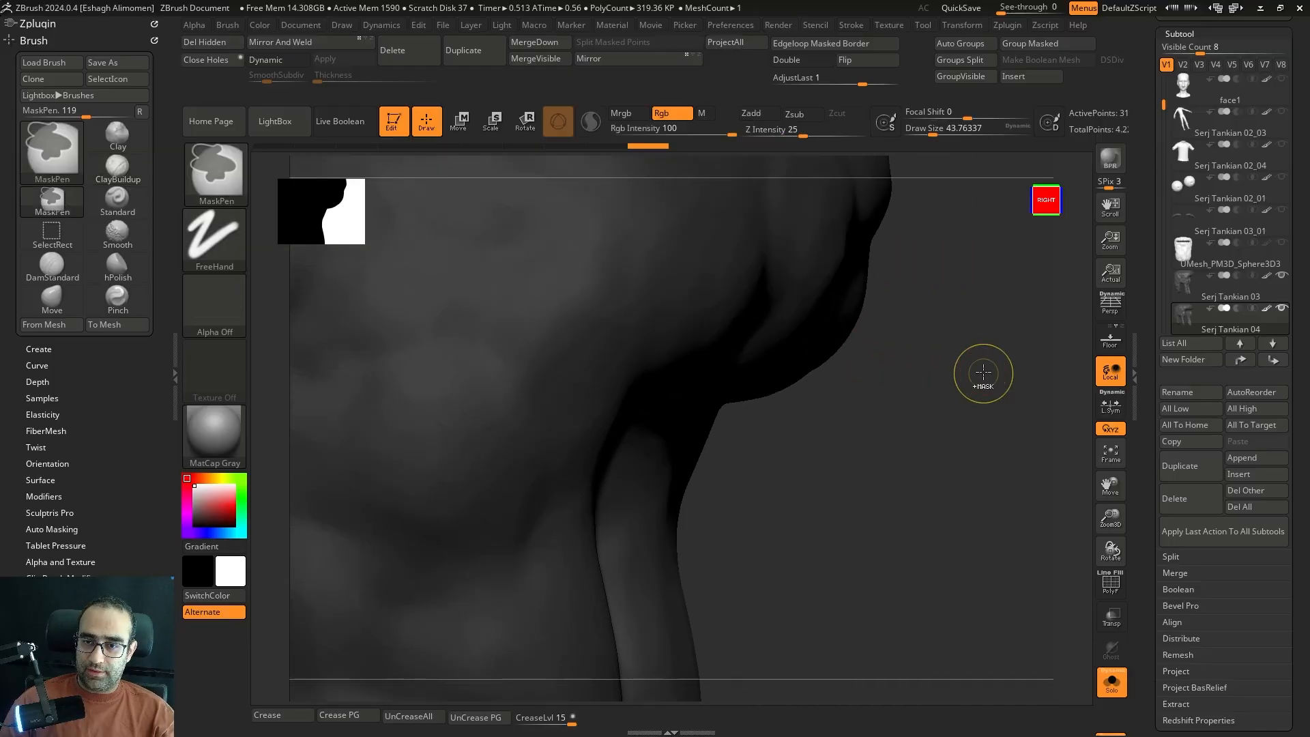
pyautogui.hotkey('ctrl', 'd')
pyautogui.click(732, 44)
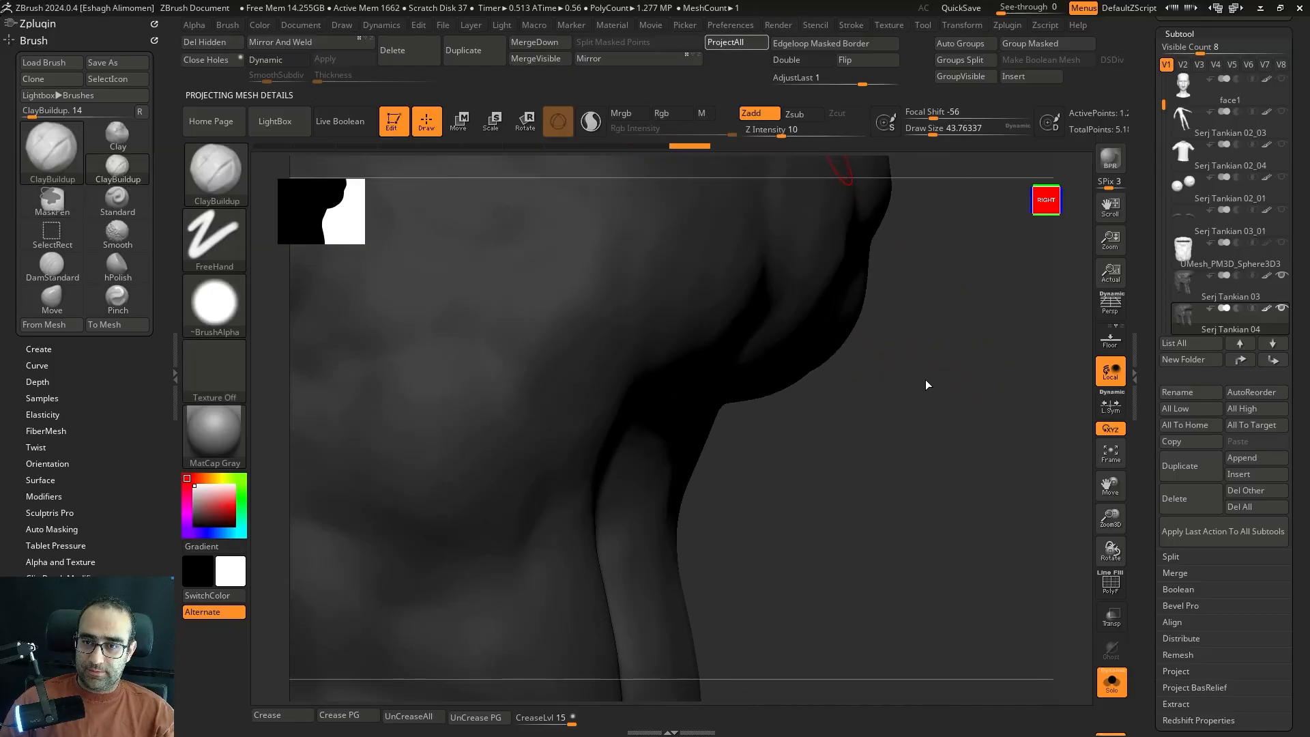
# - Delete the original high-resolution hair subtool, Serj Tankian 03
pyautogui.click(1211, 293)
pyautogui.click(394, 55)
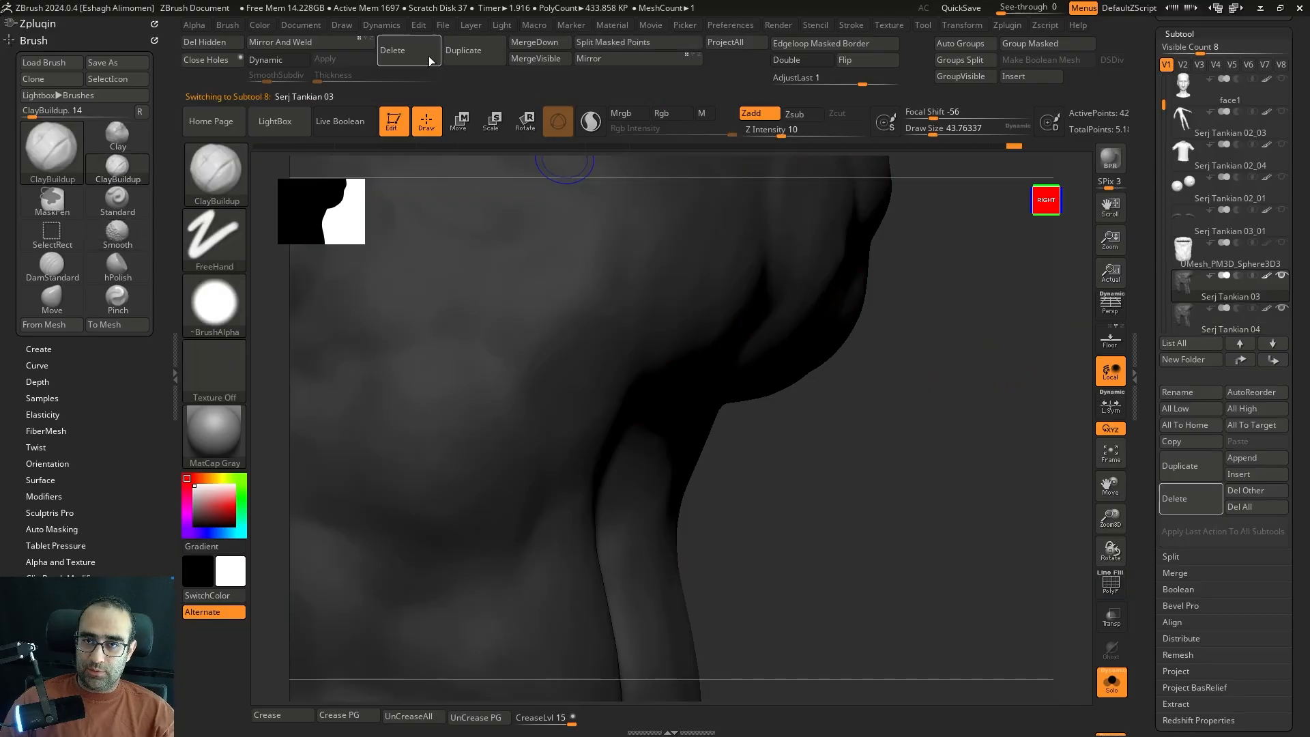
pyautogui.click(379, 84)
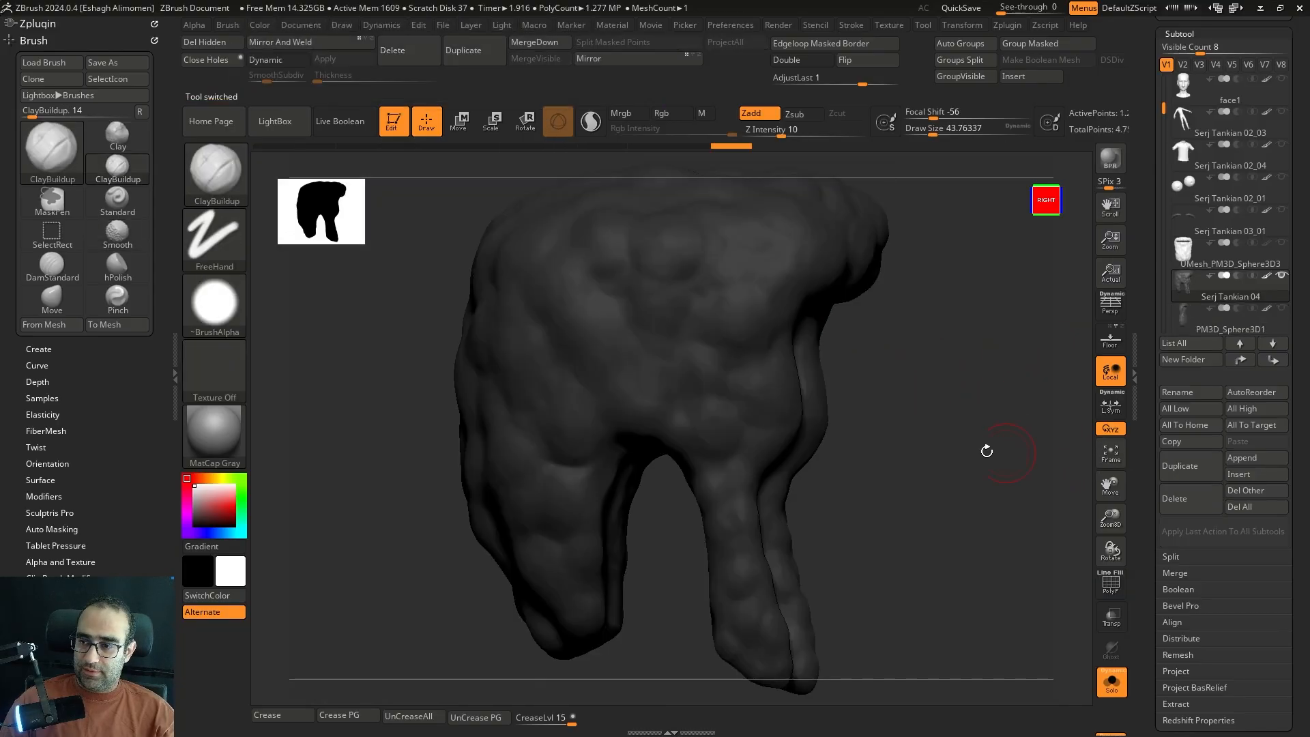
# - Duplicate the eyebrows subtool, Serj Tankian 03_01, and make the copy the active subtool
pyautogui.moveTo(1060, 448); pyautogui.dragTo(860, 447)
pyautogui.moveTo(587, 532)
pyautogui.keyDown('alt'); pyautogui.mouseDown()
pyautogui.moveTo(497, 459)
pyautogui.moveTo(307, 419)
pyautogui.mouseUp(); pyautogui.keyUp('alt')
pyautogui.keyDown('alt'); pyautogui.moveTo(916, 383); pyautogui.dragTo(933, 460); pyautogui.keyUp('alt')
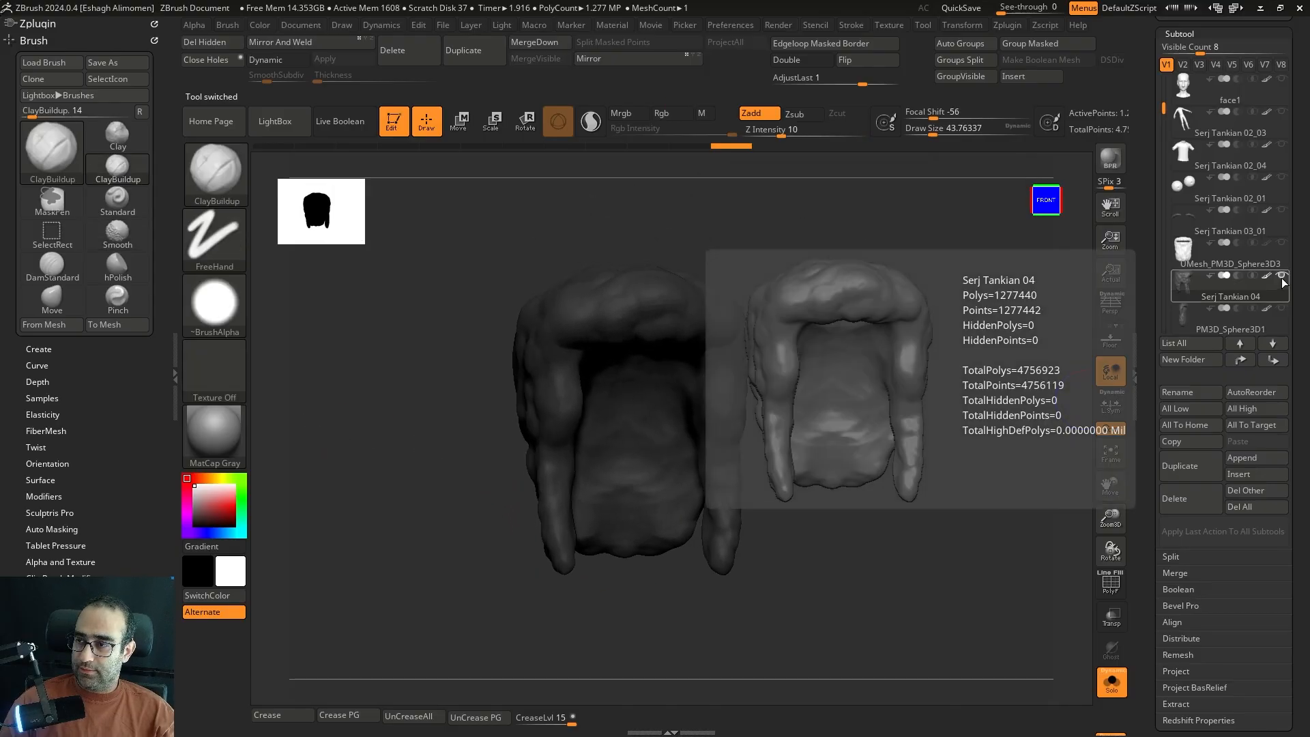
pyautogui.click(1228, 222)
pyautogui.keyDown('alt'); pyautogui.moveTo(954, 339); pyautogui.dragTo(950, 405); pyautogui.keyUp('alt')
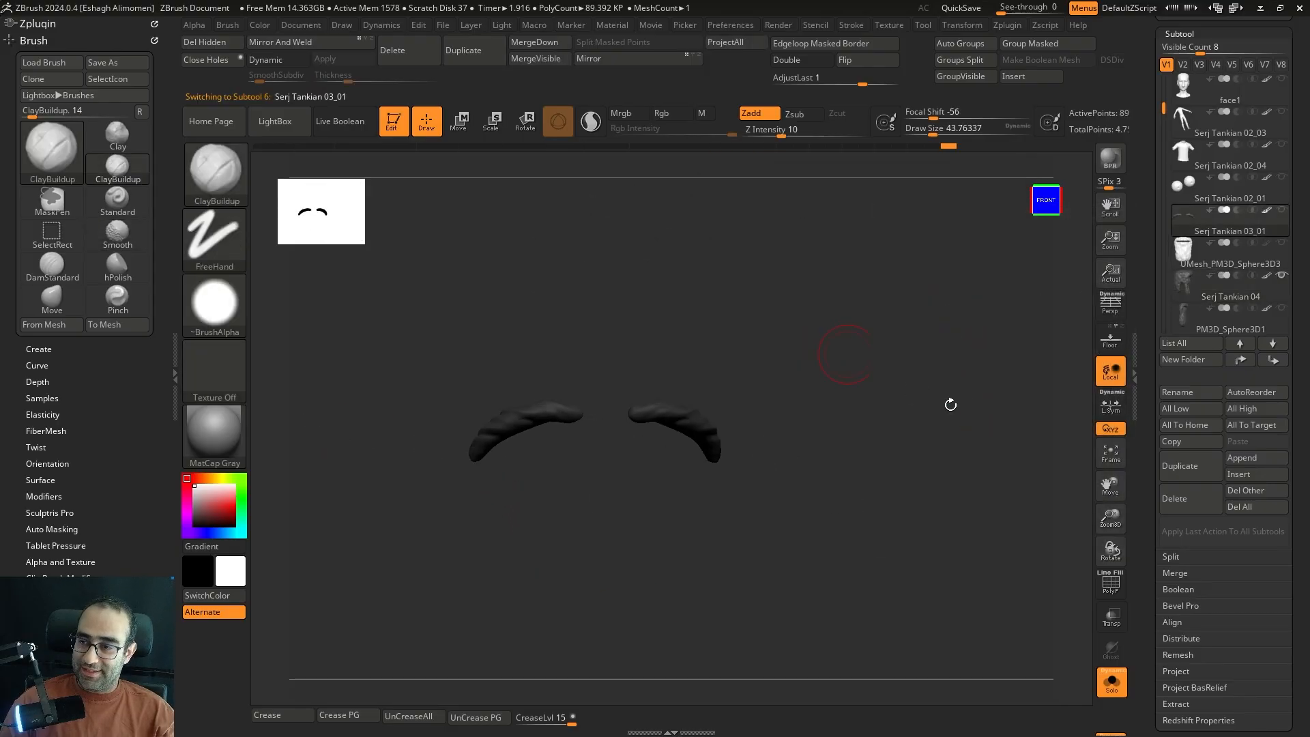
pyautogui.click(1111, 456)
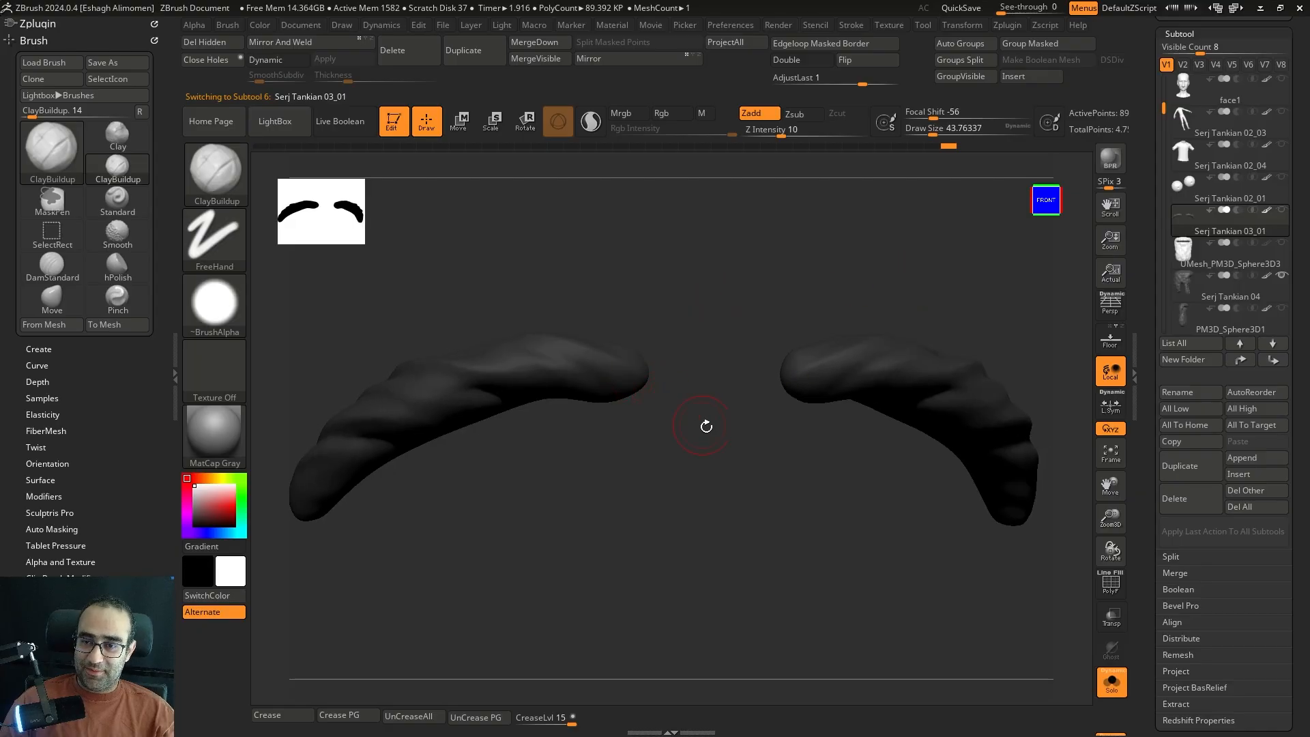
pyautogui.keyDown('shift'); pyautogui.moveTo(707, 425); pyautogui.dragTo(671, 447); pyautogui.keyUp('shift')
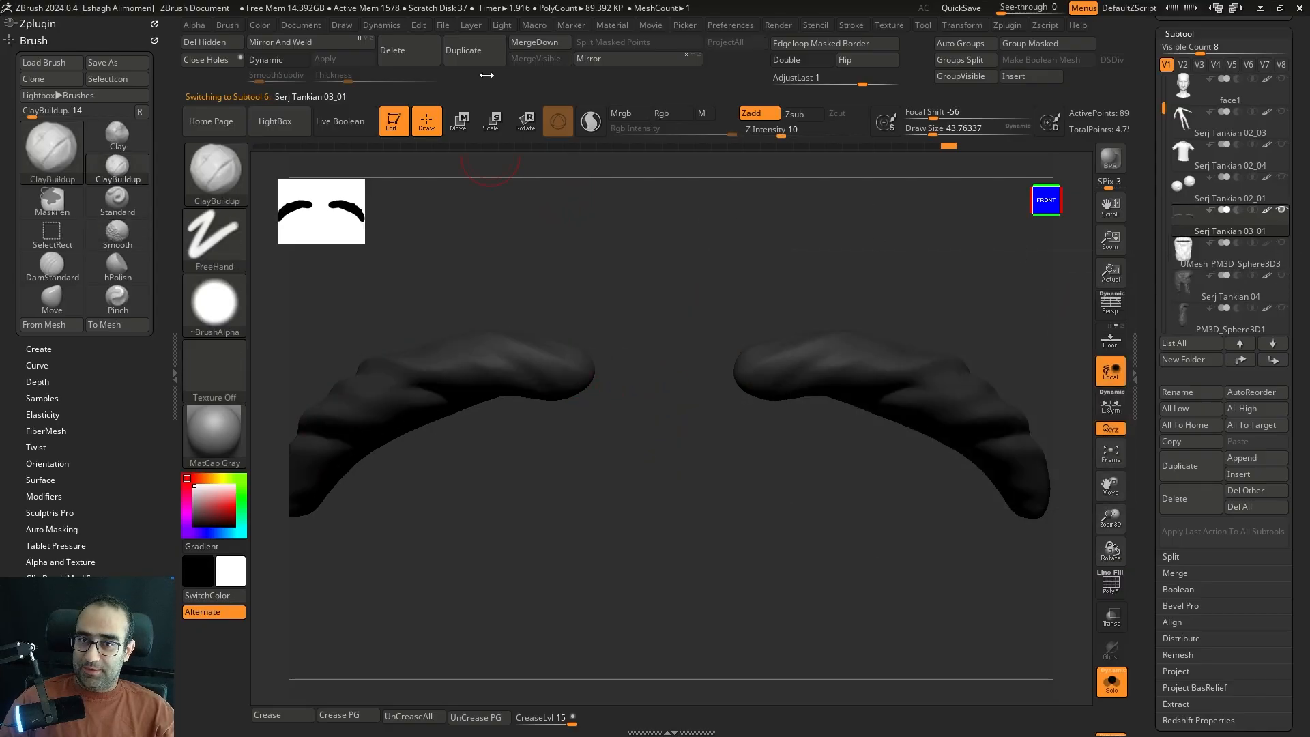
pyautogui.press('Down')
# - ZRemesh the duplicated eyebrows with a Target Polygons Count of 3, and remesh them again with the Half option
pyautogui.click(1201, 34)
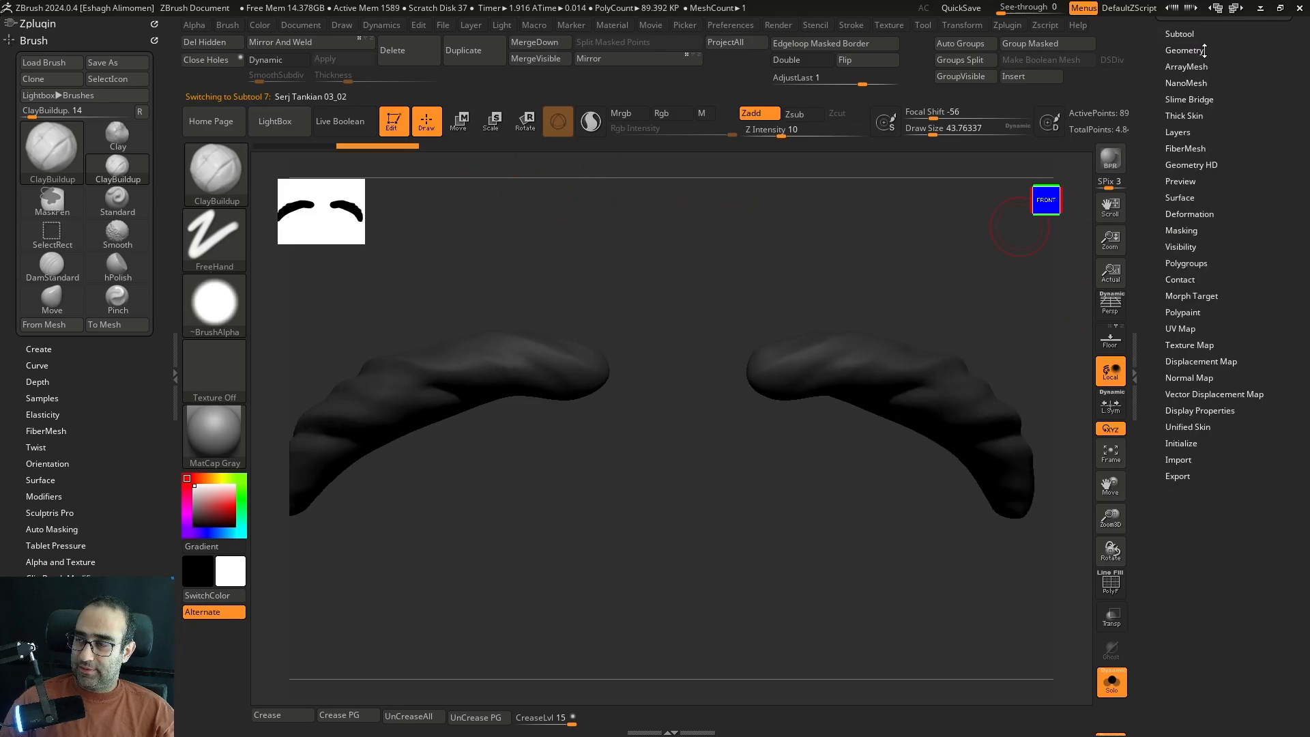
pyautogui.click(1185, 50)
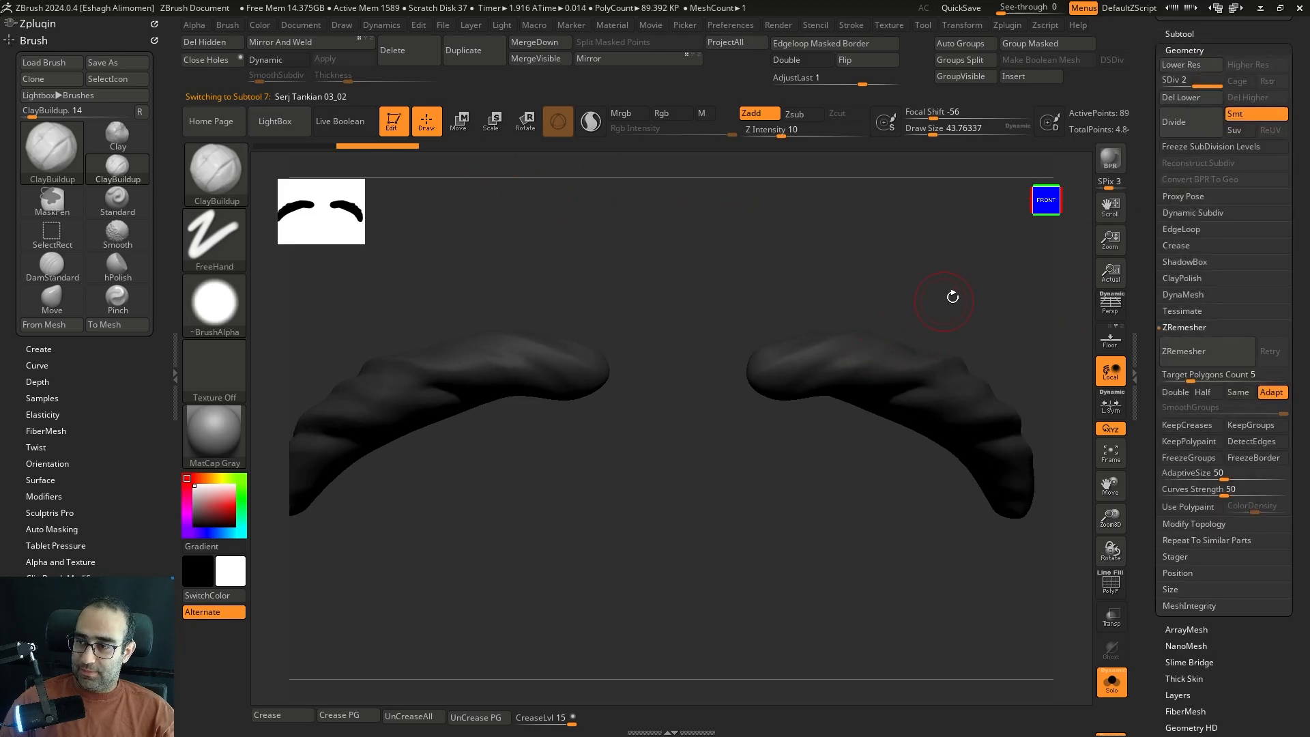
pyautogui.moveTo(953, 297); pyautogui.dragTo(937, 299)
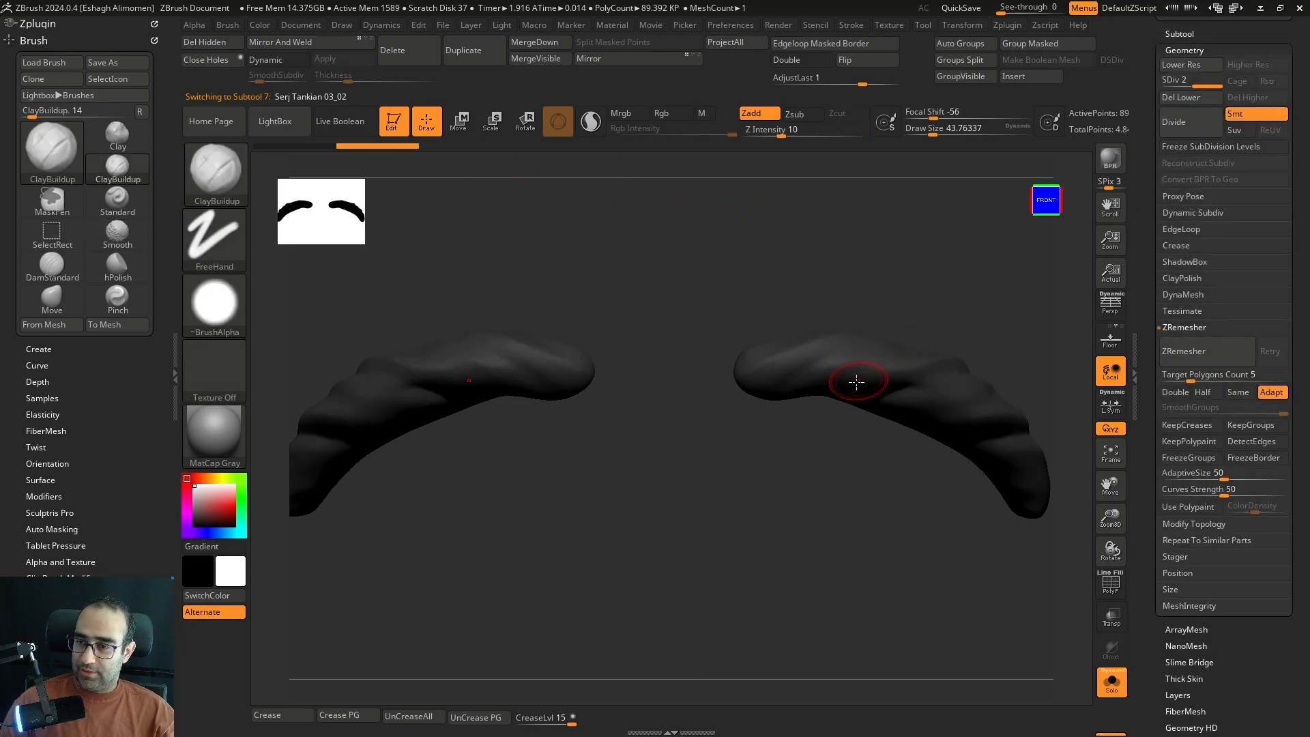
pyautogui.click(1191, 377)
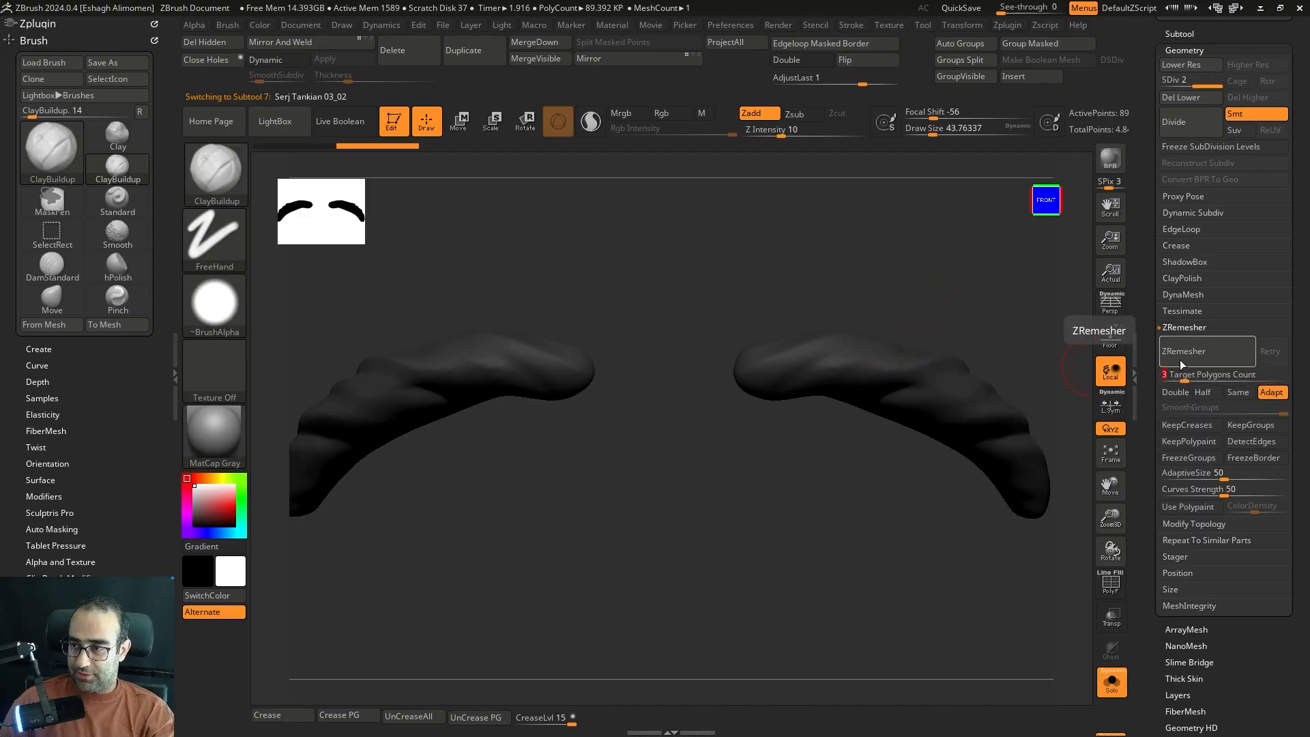
pyautogui.click(1178, 358)
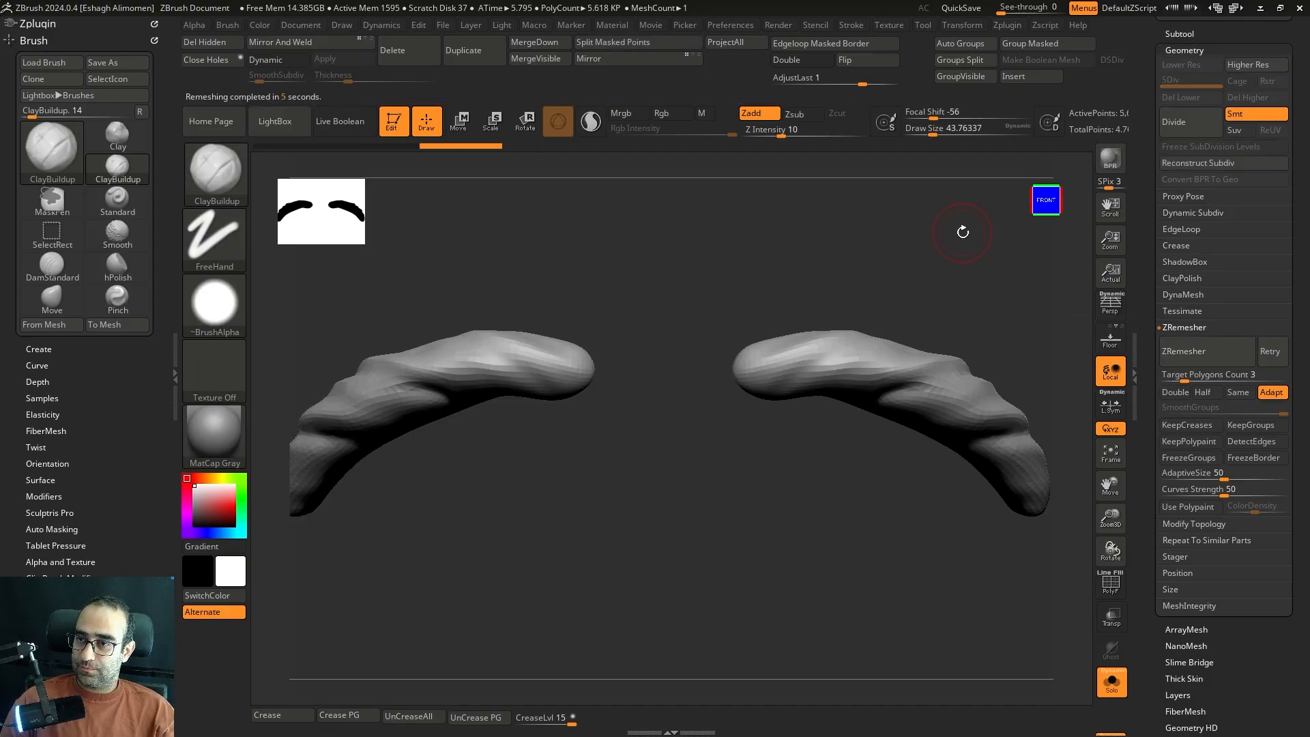
pyautogui.hotkey('shift', 'f')
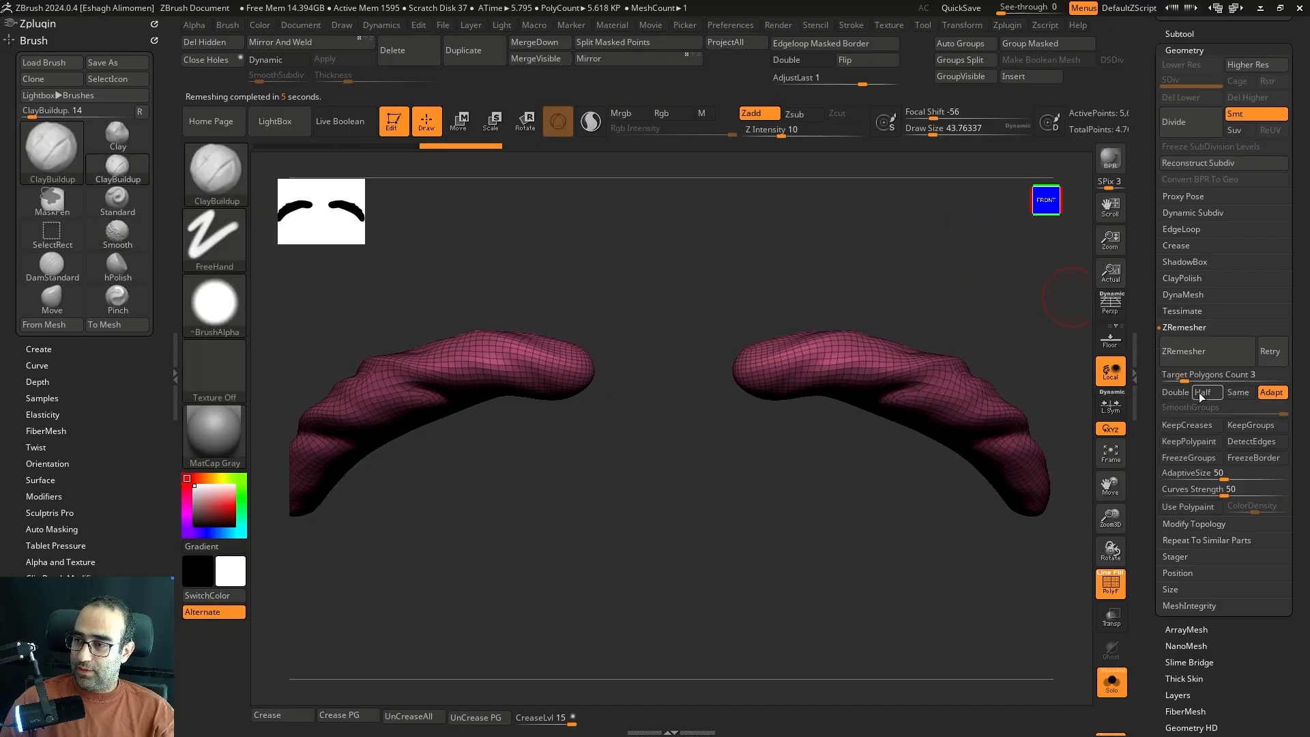
pyautogui.click(1205, 359)
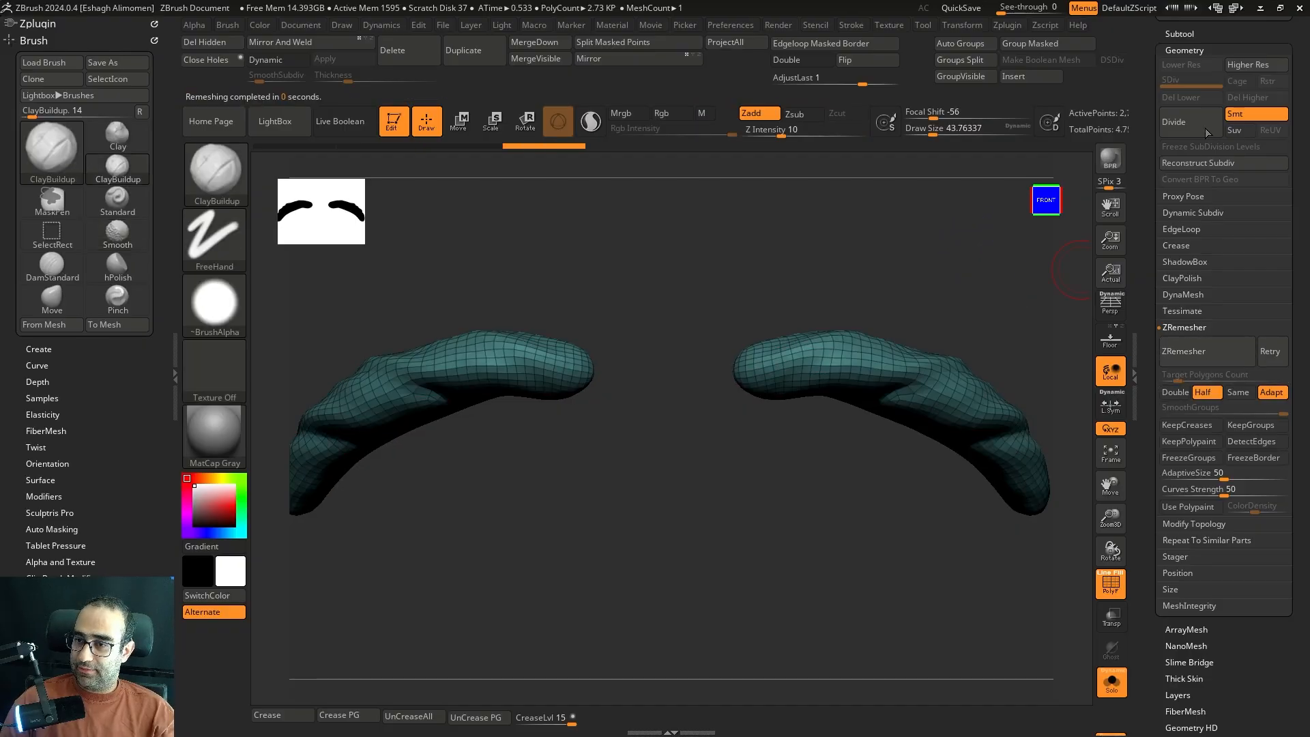
# - Divide the remeshed eyebrows once and project the original eyebrows' form and PolyPaint onto them
pyautogui.click(1178, 35)
pyautogui.moveTo(924, 266); pyautogui.dragTo(1183, 240)
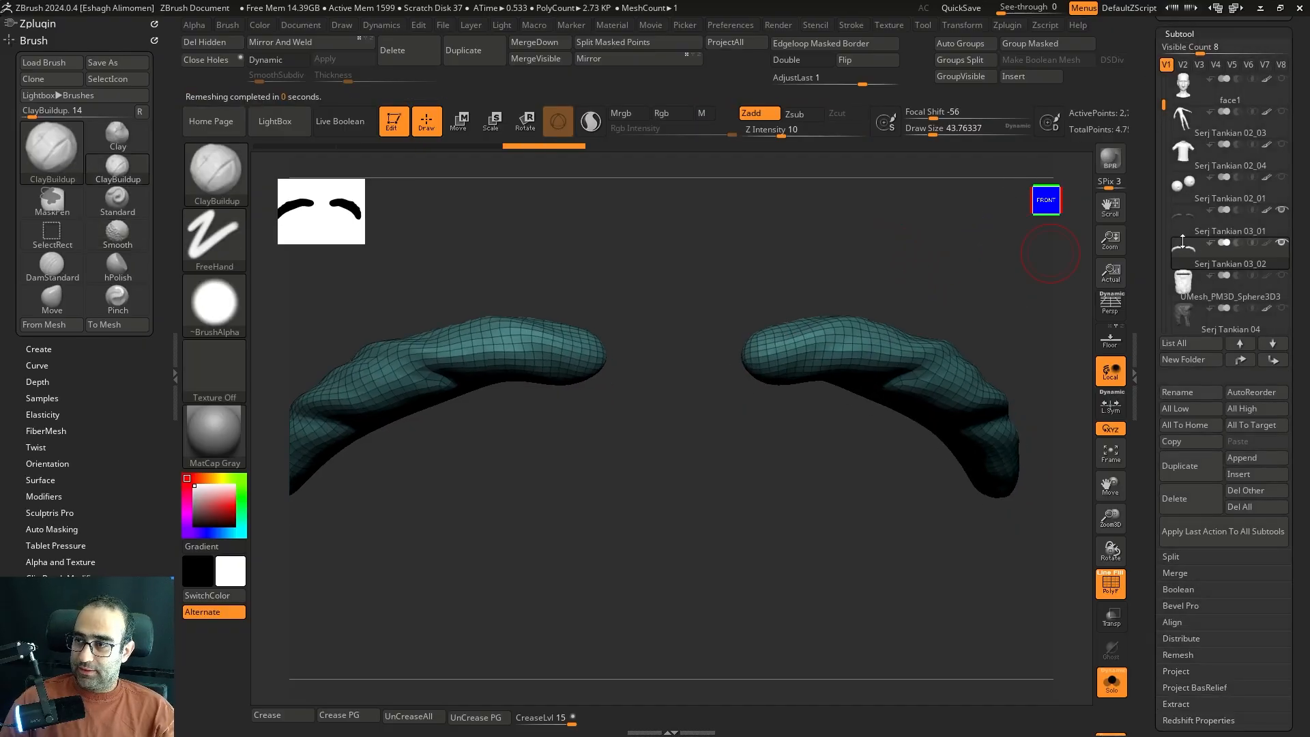
pyautogui.click(733, 45)
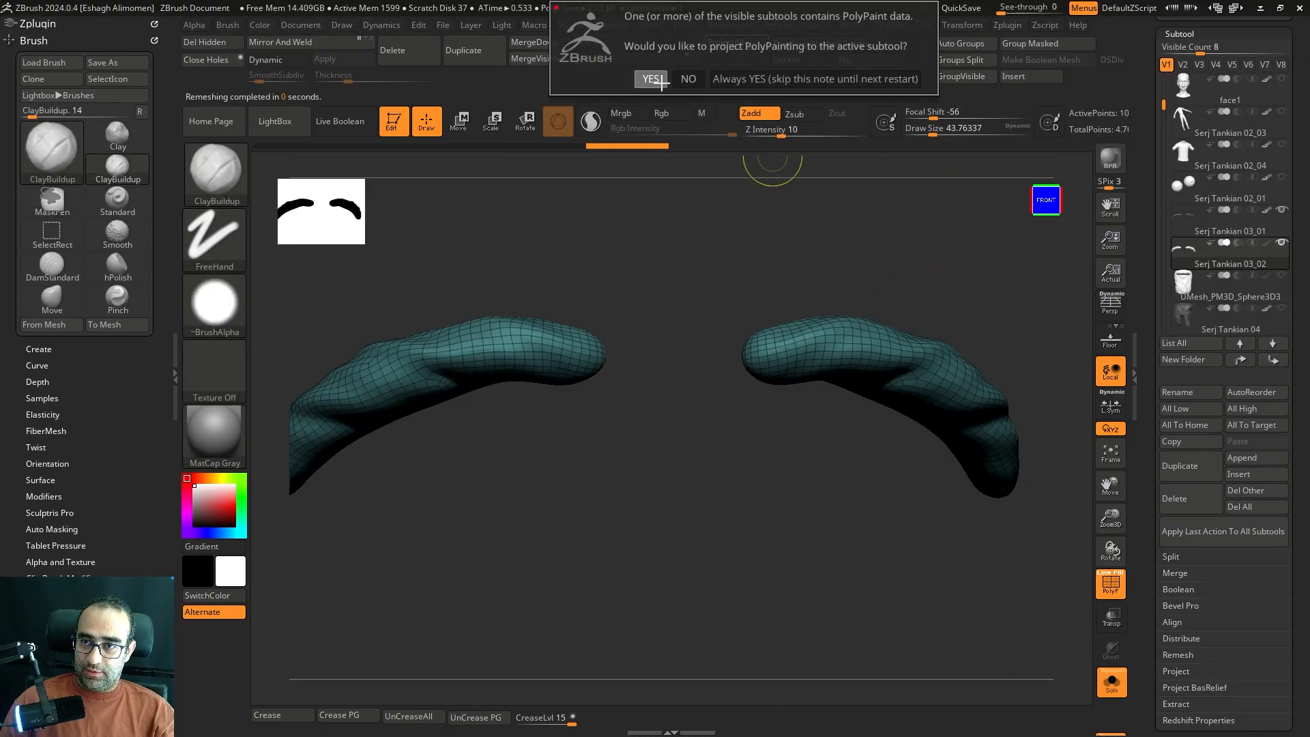
pyautogui.click(650, 79)
pyautogui.hotkey('shift', 'f')
pyautogui.press('ctrl')
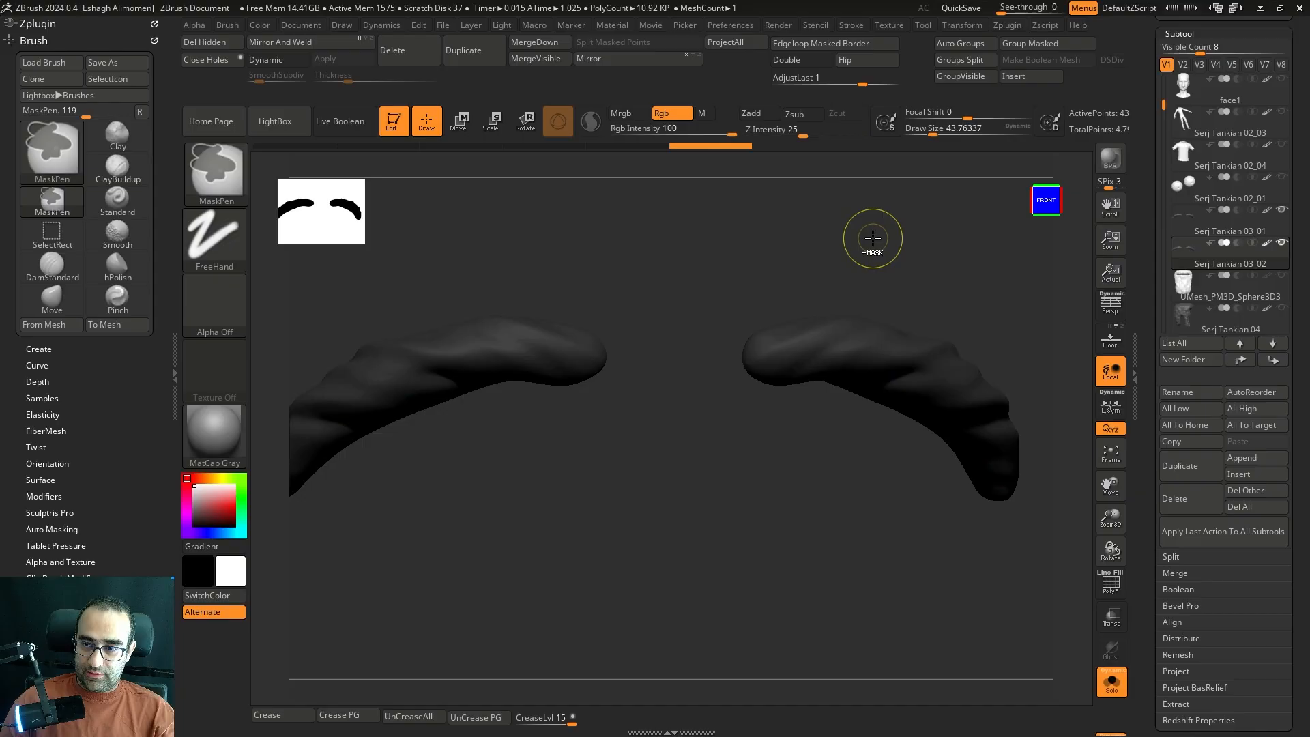
# - Divide the projected eyebrows two more times to hold the finer hair detail
pyautogui.keyDown('alt'); pyautogui.moveTo(950, 262); pyautogui.dragTo(812, 249); pyautogui.keyUp('alt')
pyautogui.keyDown('alt'); pyautogui.moveTo(950, 232); pyautogui.dragTo(963, 332); pyautogui.keyUp('alt')
pyautogui.hotkey('ctrl', 'd')
pyautogui.keyDown('alt'); pyautogui.moveTo(710, 547); pyautogui.dragTo(758, 423); pyautogui.keyUp('alt')
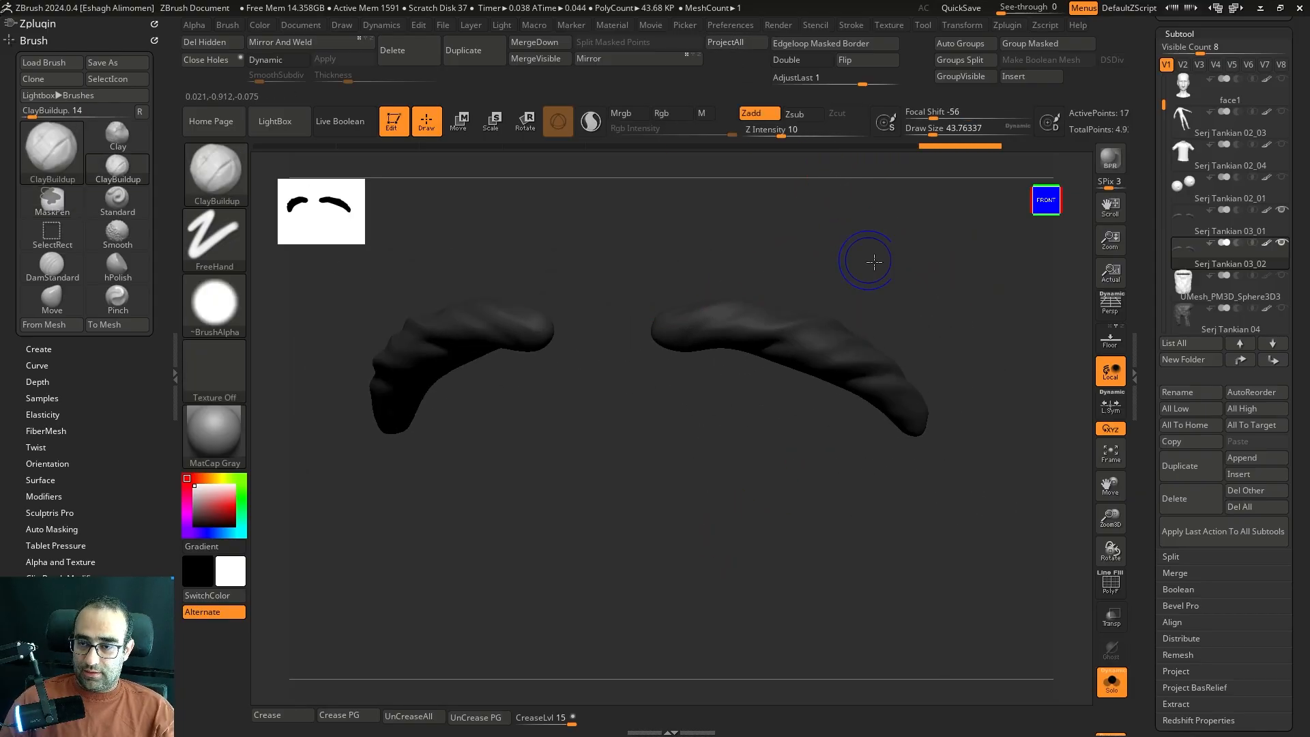
pyautogui.moveTo(872, 260); pyautogui.dragTo(955, 295)
# - Delete the original eyebrows subtool, Serj Tankian 03_01
pyautogui.click(1268, 235)
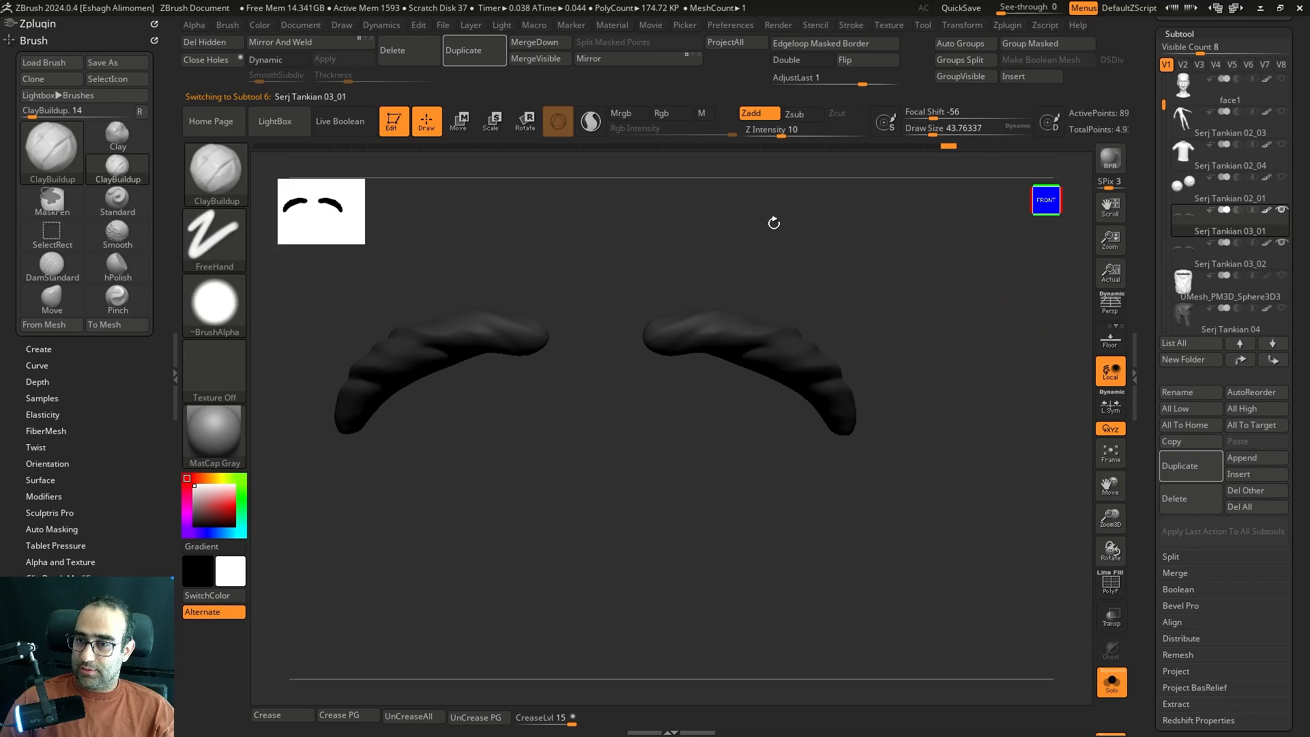
pyautogui.click(396, 50)
pyautogui.click(365, 79)
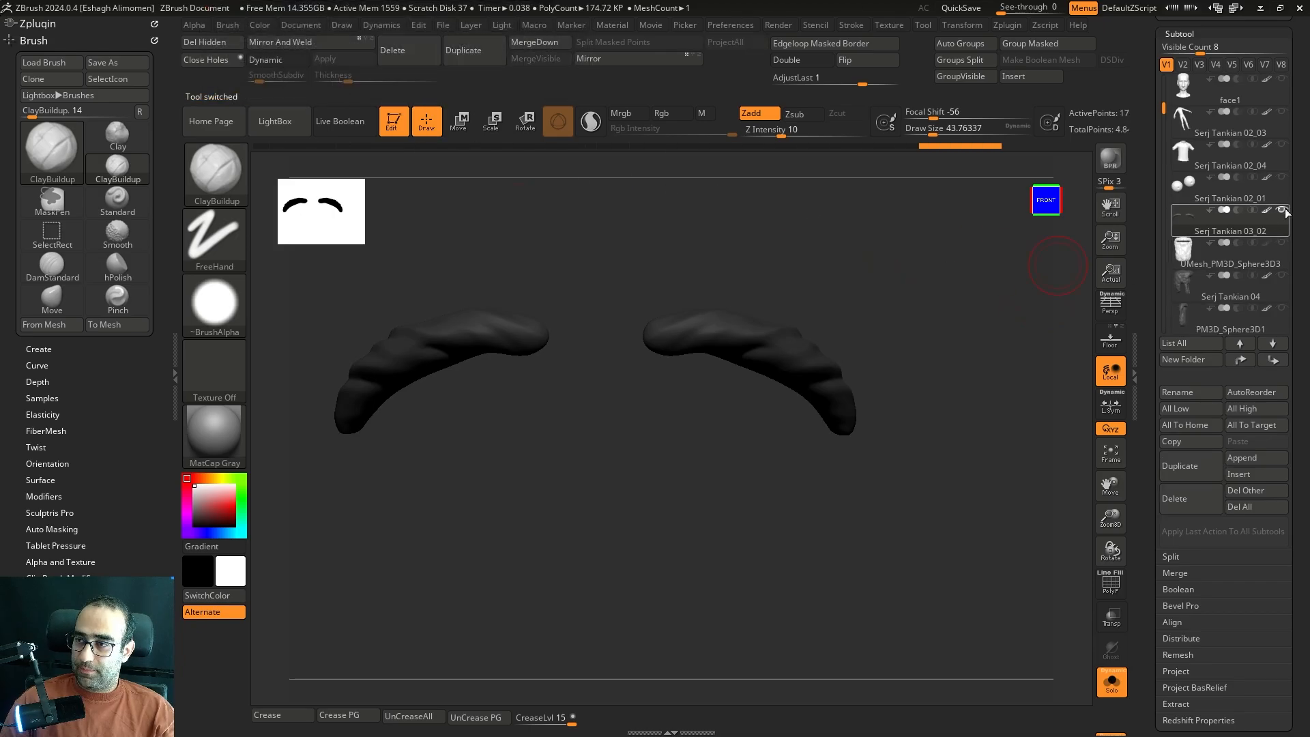
# - Turn the visibility of the hidden subtools back on and leave Solo mode
pyautogui.moveTo(1283, 87)
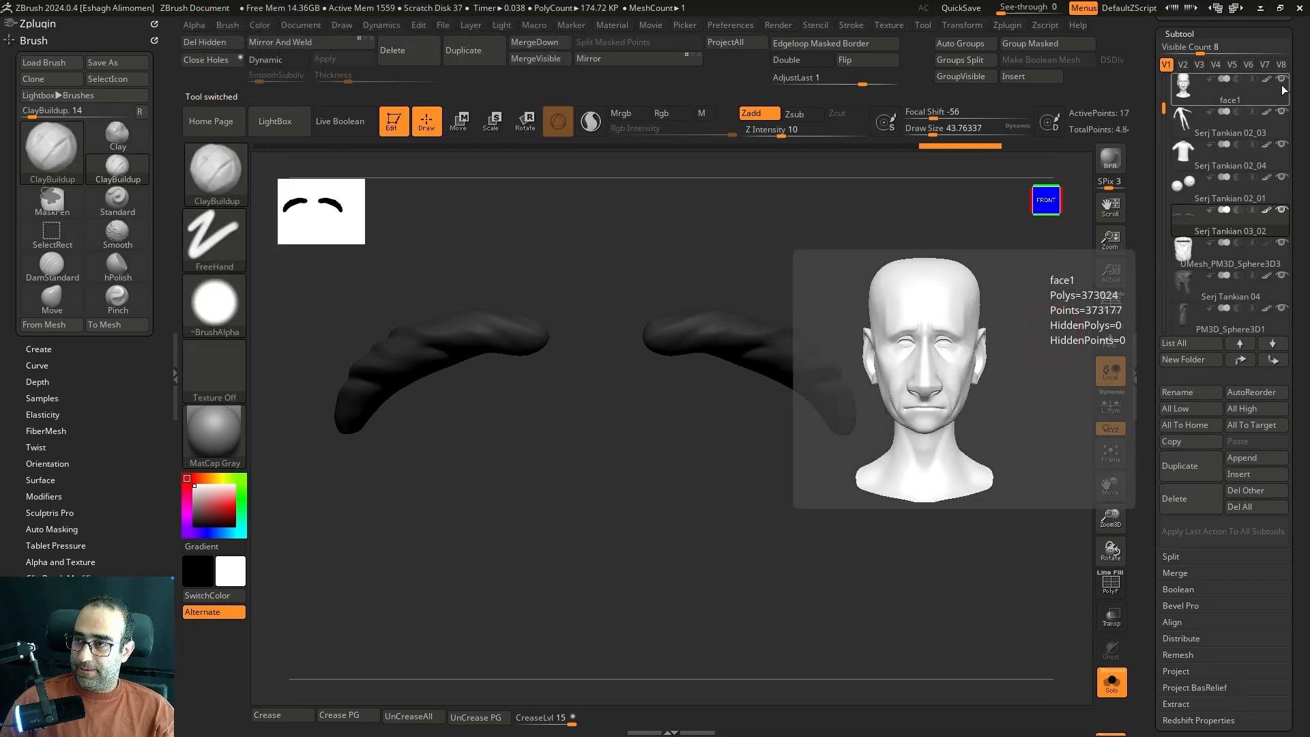
pyautogui.click(1283, 112)
pyautogui.hotkey('shift', 's')
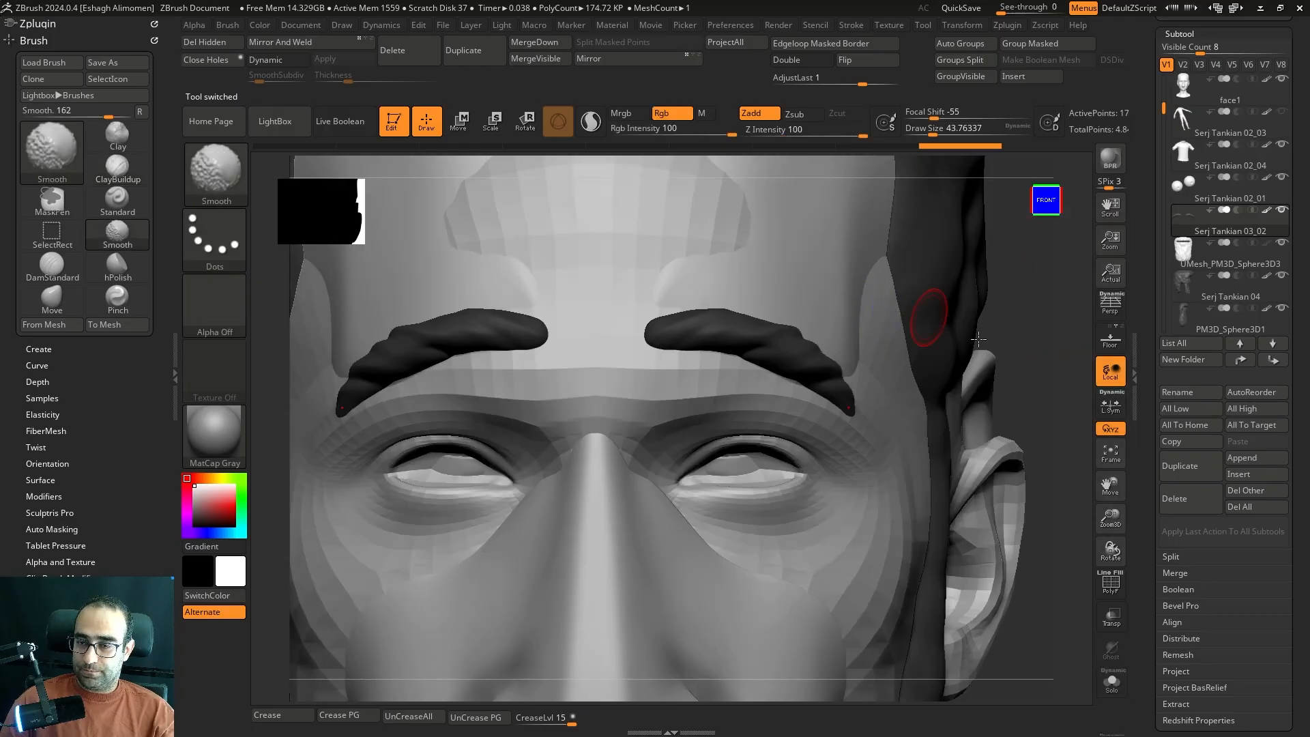
# - Hide the old base mesh, Serj Tankian 01, and make the detailed head, face1, the active subtool
pyautogui.keyDown('alt'); pyautogui.click(788, 528); pyautogui.keyUp('alt')
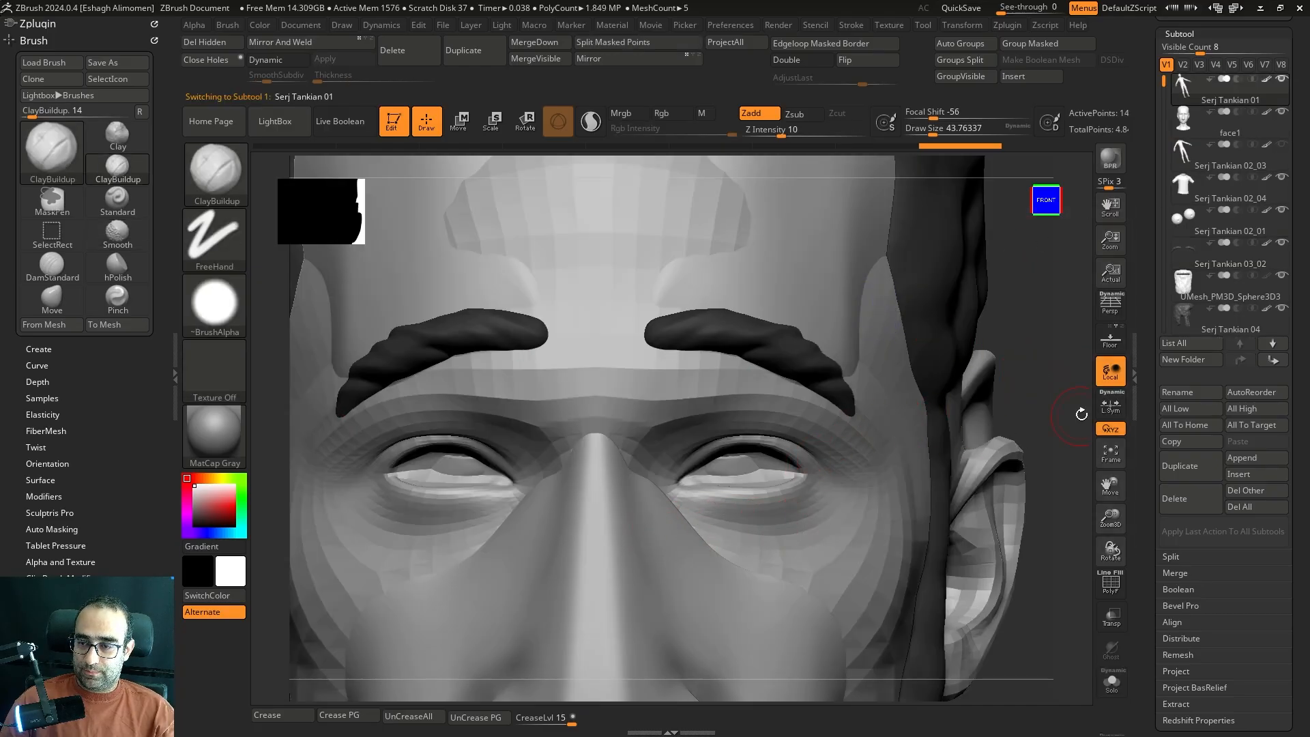
pyautogui.press('f')
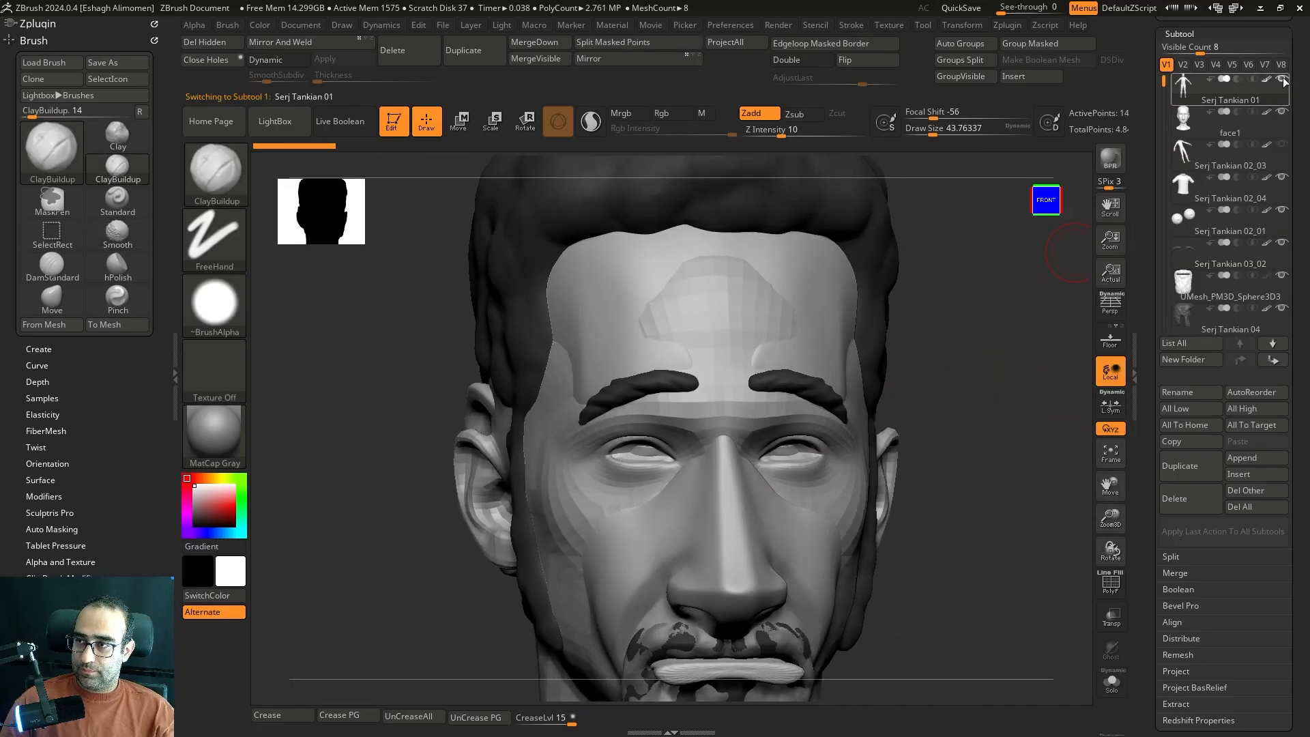
pyautogui.click(1282, 80)
pyautogui.click(1232, 131)
pyautogui.click(1281, 146)
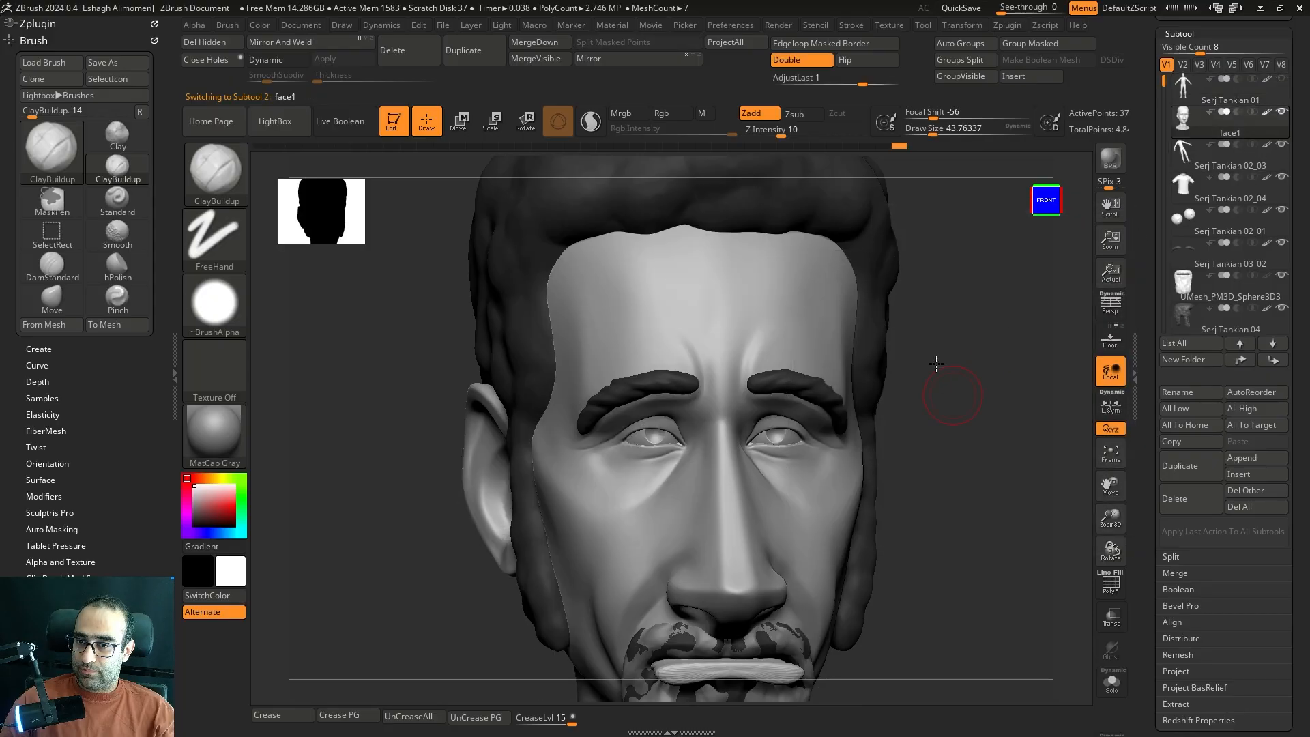
pyautogui.keyDown('alt'); pyautogui.moveTo(937, 364); pyautogui.dragTo(958, 338); pyautogui.keyUp('alt')
pyautogui.keyDown('alt'); pyautogui.moveTo(967, 383); pyautogui.dragTo(897, 331); pyautogui.keyUp('alt')
pyautogui.moveTo(897, 331); pyautogui.dragTo(850, 376)
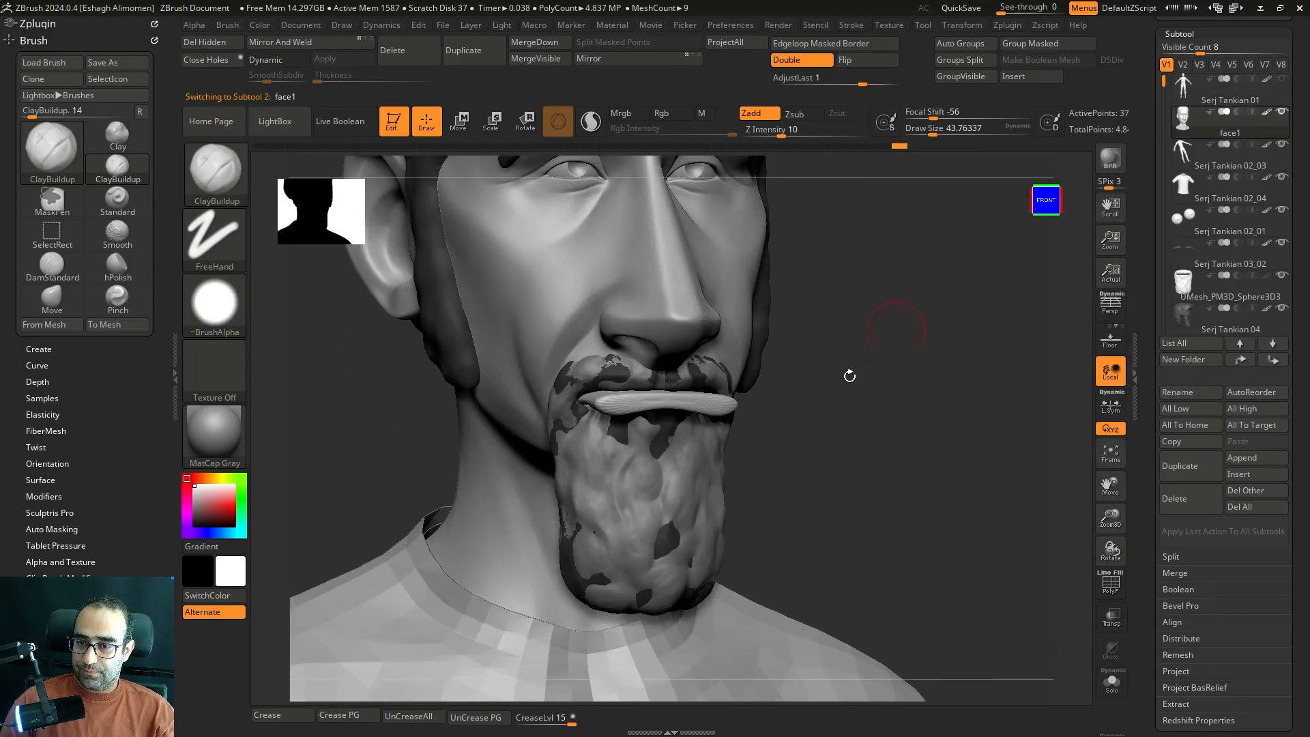
# - Isolate the dark duplicate beard subtool, PM3D_Sphere3D1, and delete it
pyautogui.keyDown('alt'); pyautogui.click(667, 423); pyautogui.keyUp('alt')
pyautogui.hotkey('shift', 's')
pyautogui.keyDown('alt'); pyautogui.moveTo(883, 322); pyautogui.dragTo(905, 288); pyautogui.keyUp('alt')
pyautogui.moveTo(904, 288); pyautogui.dragTo(825, 281)
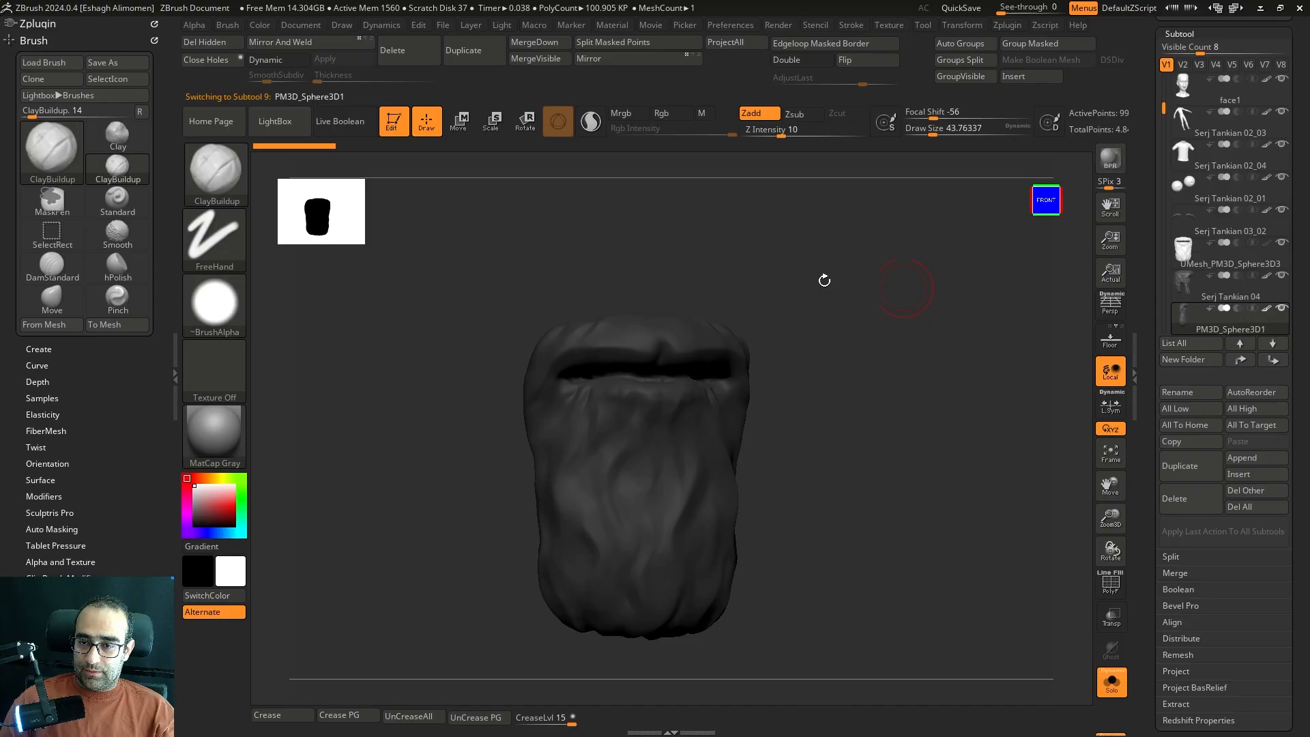
pyautogui.click(416, 59)
pyautogui.click(367, 85)
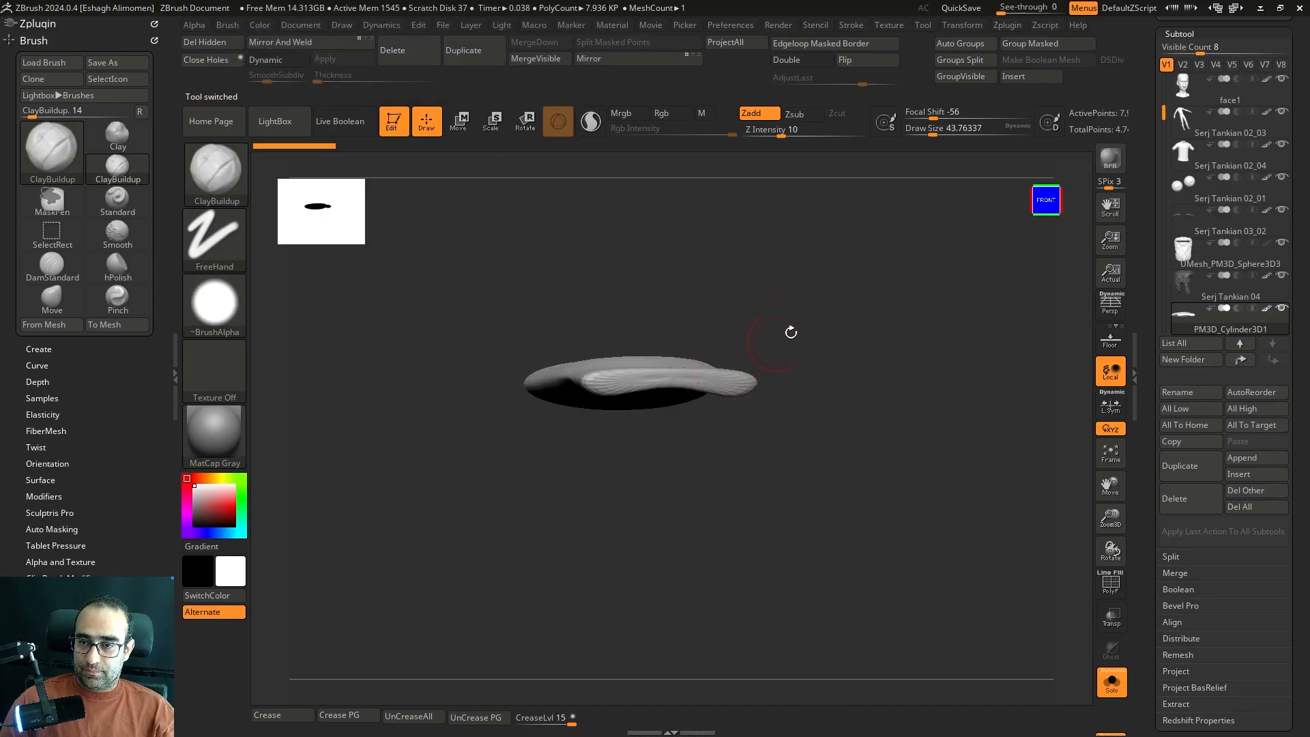
# - Delete the leftover mouth piece subtool, PM3D_Cylinder3D1, and show the whole model
pyautogui.hotkey('shift', 's')
pyautogui.hotkey('shift', 's')
pyautogui.click(410, 56)
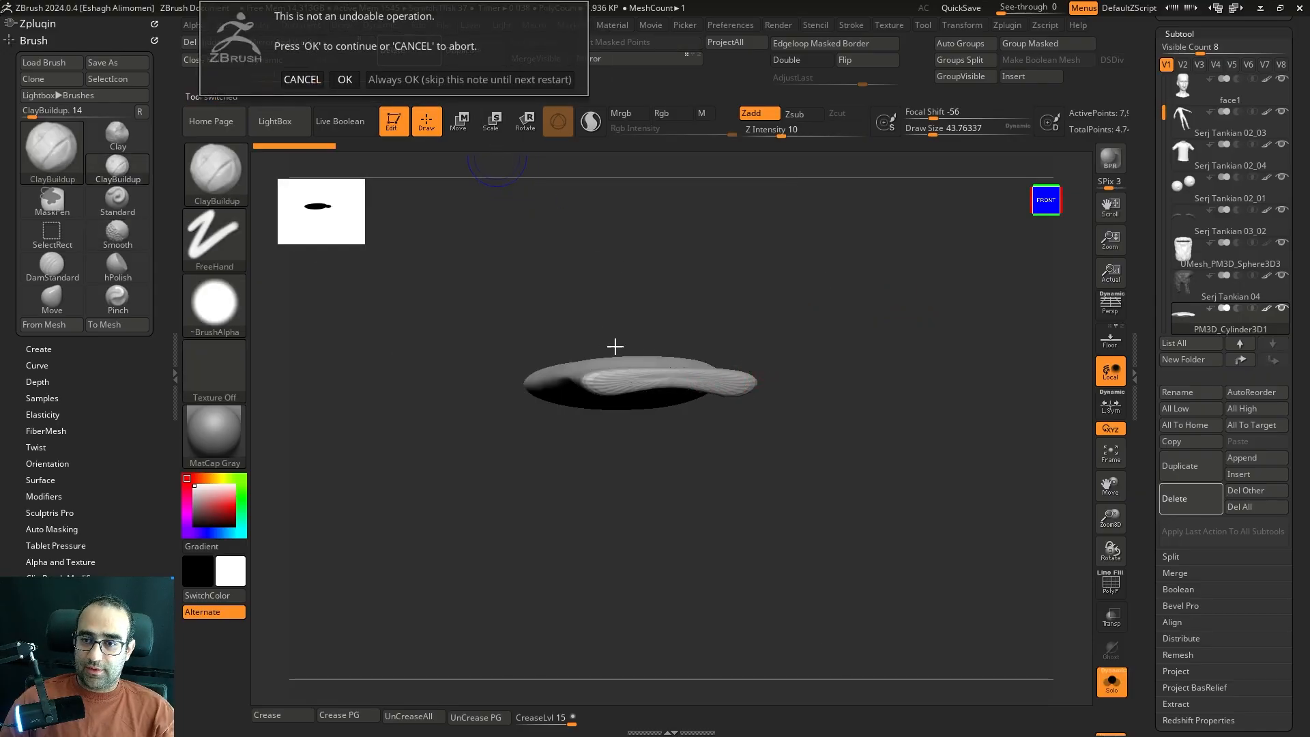
pyautogui.click(348, 79)
pyautogui.hotkey('shift', 's')
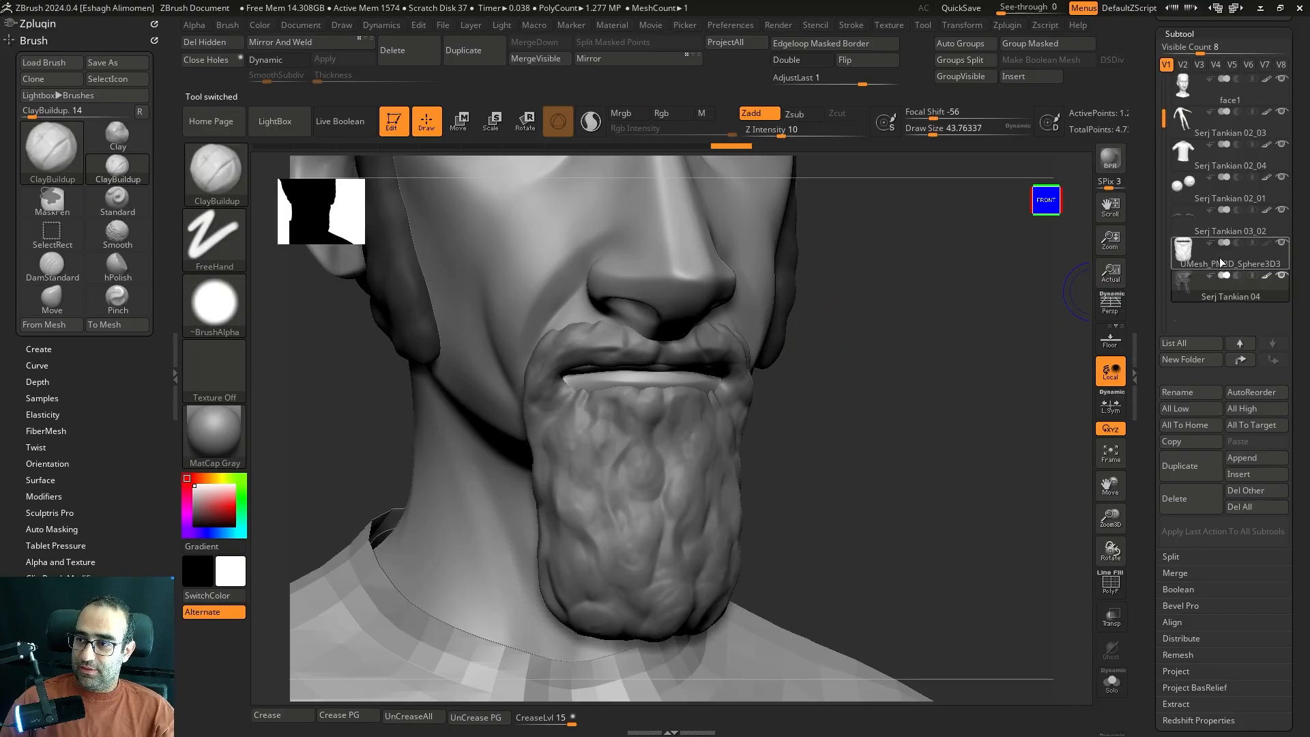
# - Isolate the beard subtool, UMesh_PM3D_Sphere3D3, and examine it from the back and front
pyautogui.click(1221, 263)
pyautogui.hotkey('shift', 's')
pyautogui.moveTo(936, 368); pyautogui.dragTo(607, 404)
pyautogui.moveTo(942, 415); pyautogui.dragTo(761, 382)
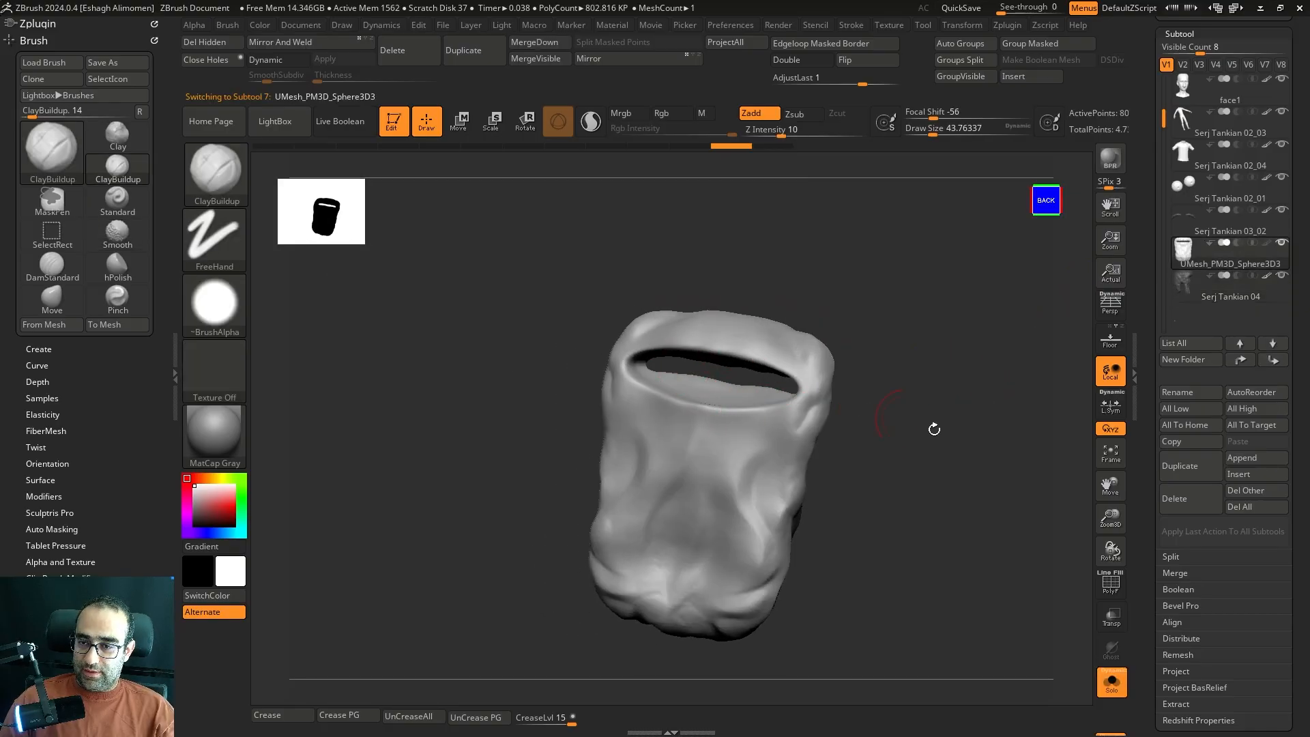
pyautogui.moveTo(934, 429); pyautogui.dragTo(720, 313)
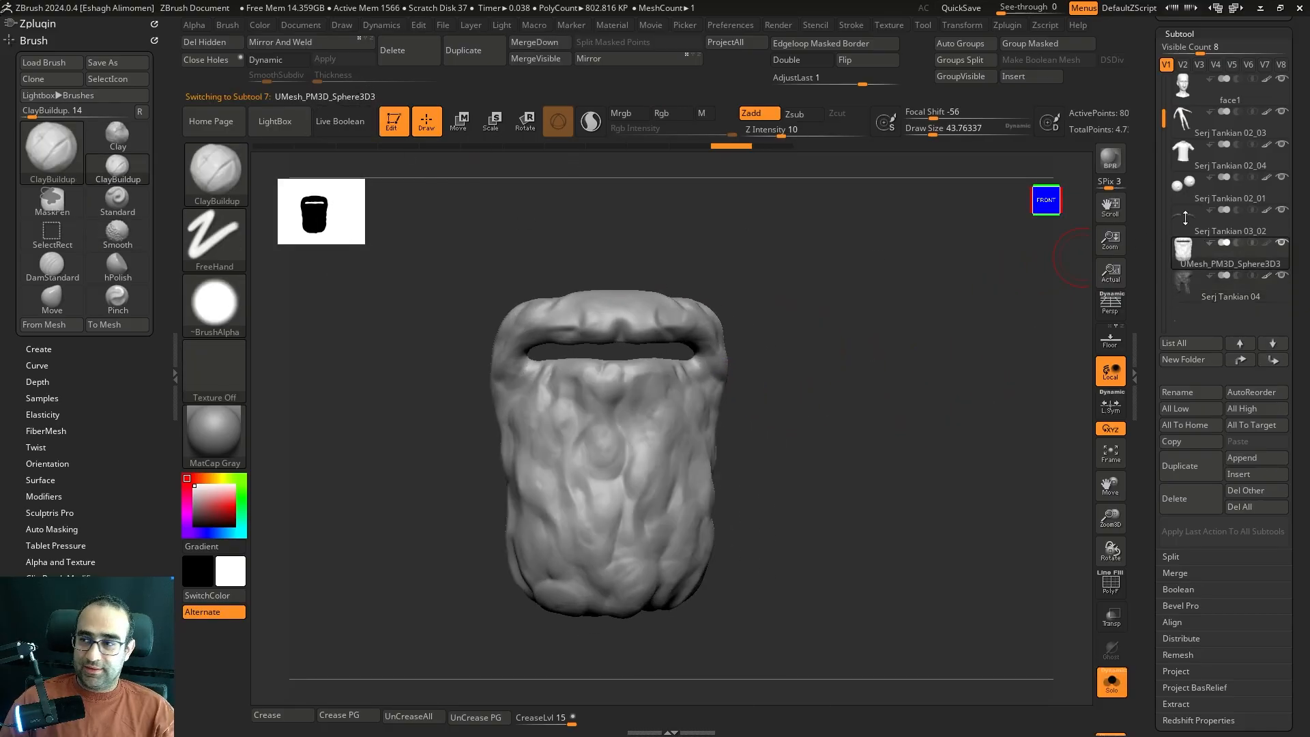
# - Turn on PolyPaint display for the beard subtool and bring the rest of the character back into view
pyautogui.click(1267, 245)
pyautogui.moveTo(983, 334)
pyautogui.mouseDown()
pyautogui.moveTo(937, 339)
pyautogui.moveTo(924, 418)
pyautogui.moveTo(971, 367)
pyautogui.mouseUp()
pyautogui.hotkey('shift', 's')
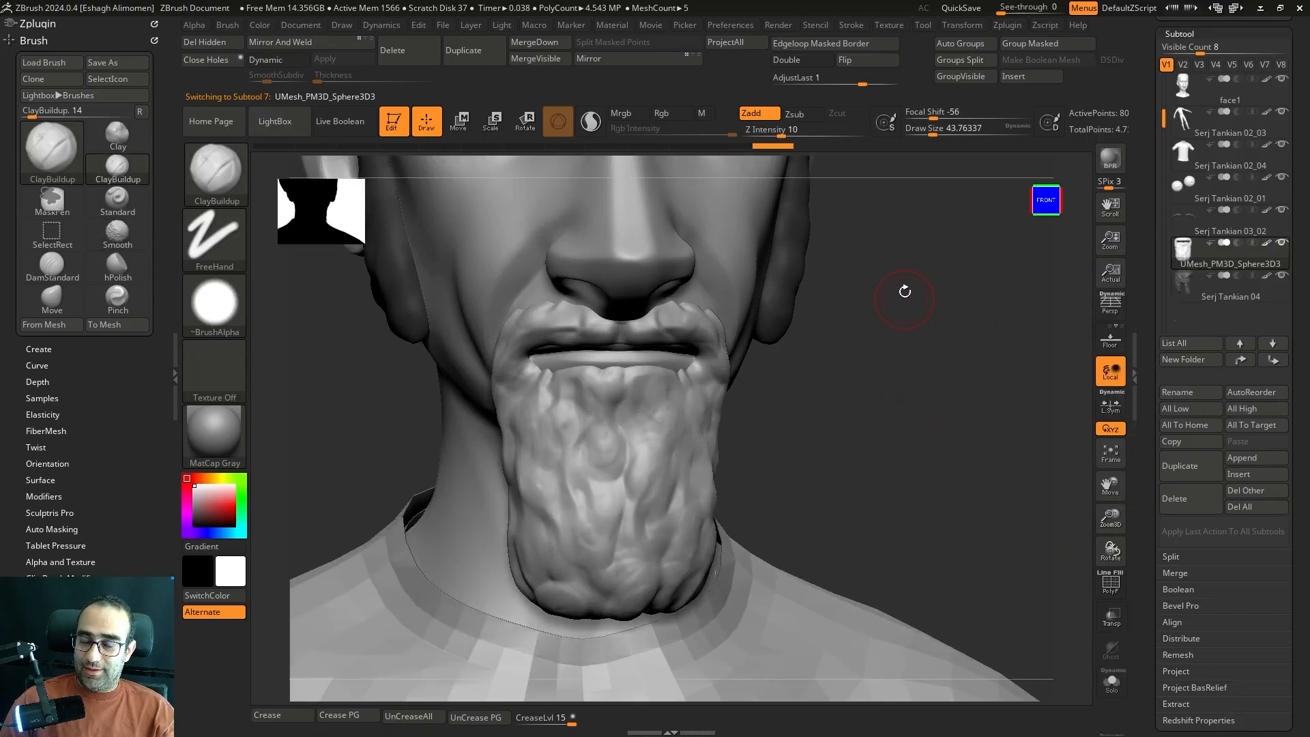
pyautogui.keyDown('alt'); pyautogui.moveTo(847, 355); pyautogui.dragTo(830, 389); pyautogui.keyUp('alt')
pyautogui.moveTo(798, 385); pyautogui.dragTo(865, 385)
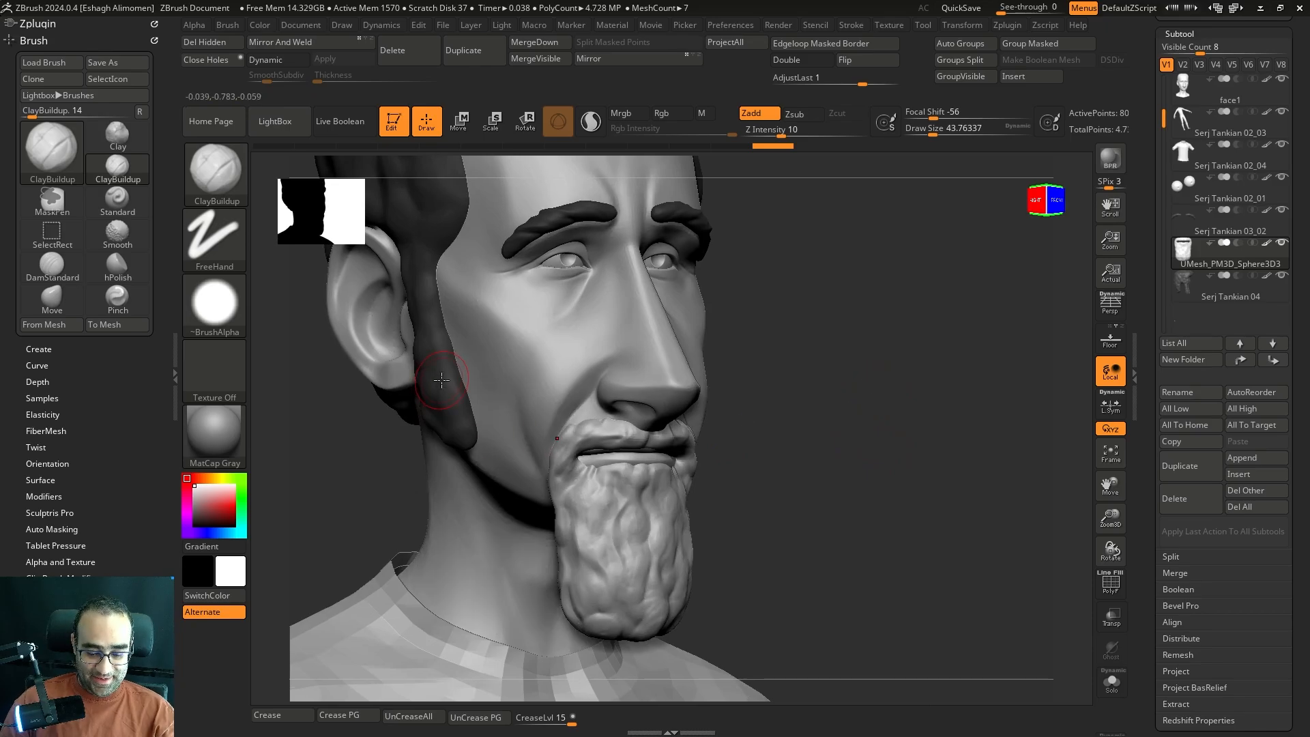
# - Try swapping to black and filling the beard with it, and undo the fill
pyautogui.press('v')
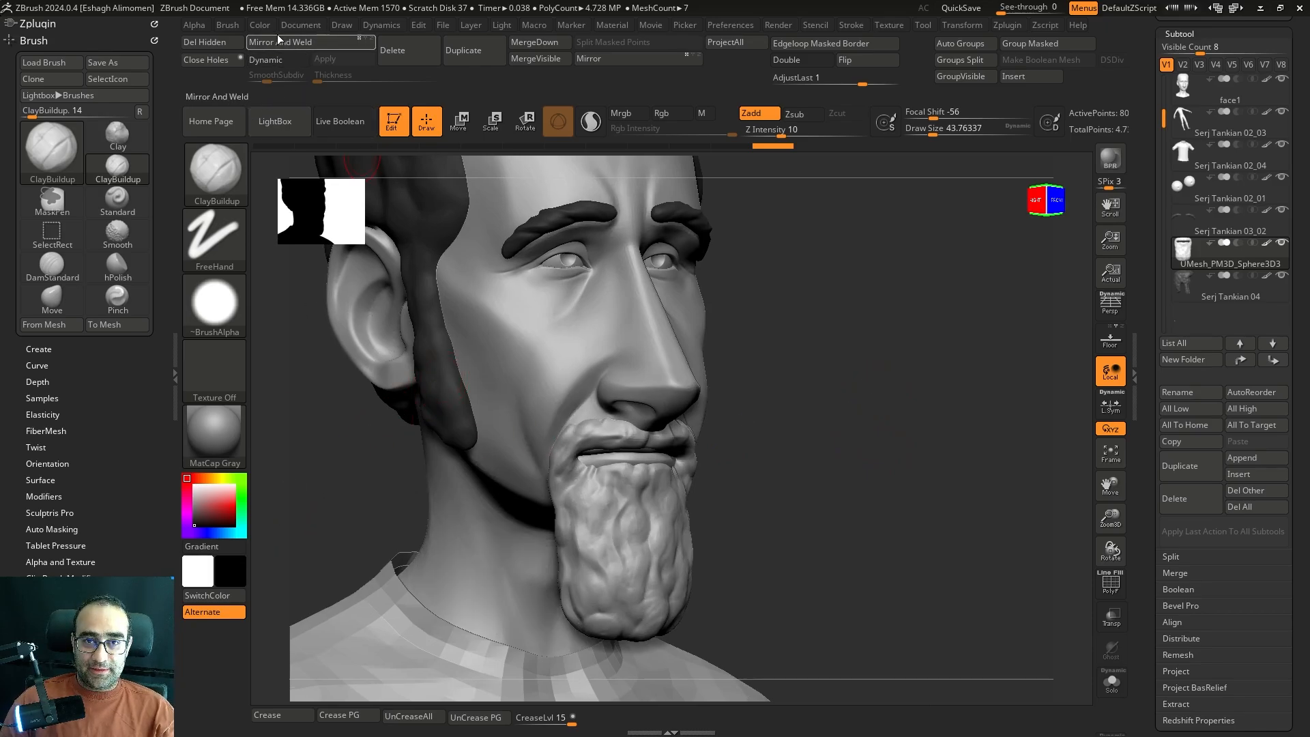
pyautogui.click(260, 24)
pyautogui.click(296, 318)
pyautogui.moveTo(907, 432); pyautogui.dragTo(829, 444)
pyautogui.keyDown('alt'); pyautogui.moveTo(942, 357); pyautogui.dragTo(1029, 321); pyautogui.keyUp('alt')
pyautogui.hotkey('ctrl', 'z')
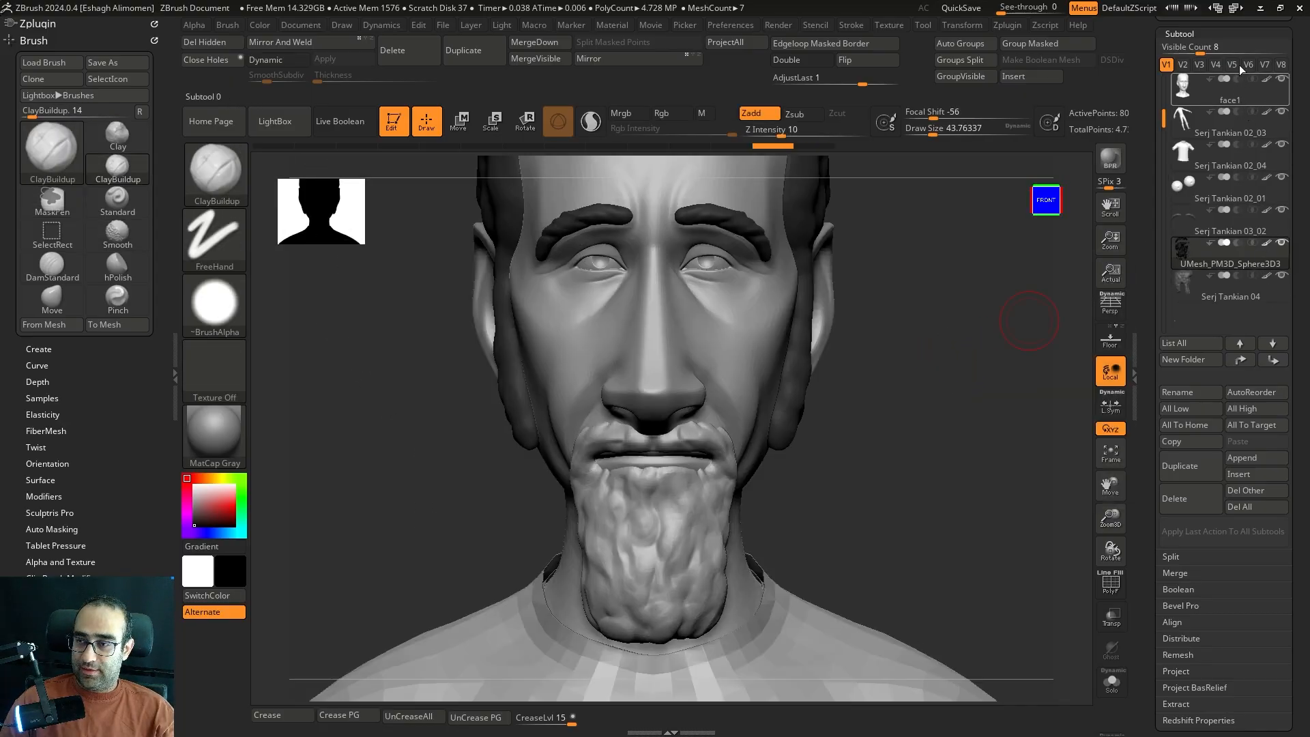
# - Pick a dark grey colour and fill the beard subtool with it
pyautogui.click(1180, 34)
pyautogui.click(1178, 133)
pyautogui.moveTo(1031, 235); pyautogui.dragTo(618, 494)
pyautogui.moveTo(431, 448); pyautogui.dragTo(472, 378)
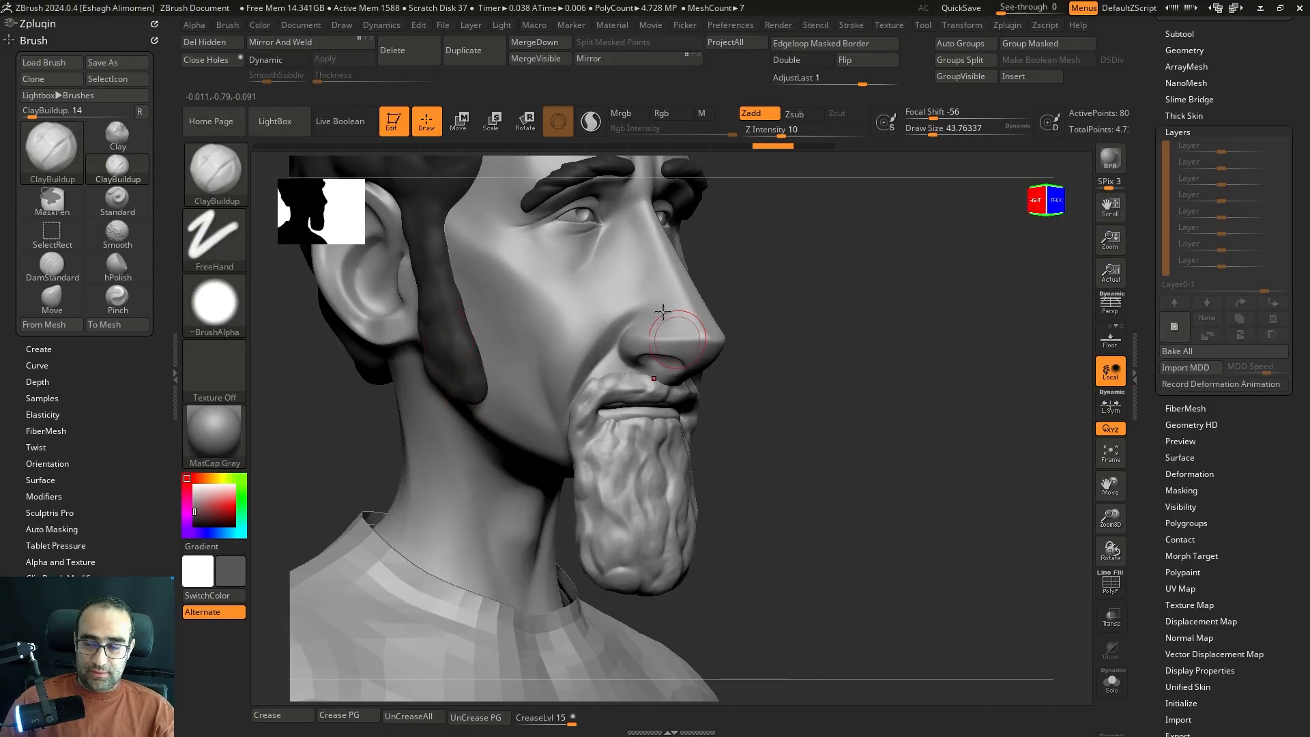
pyautogui.click(260, 24)
pyautogui.click(298, 317)
pyautogui.keyDown('shift'); pyautogui.moveTo(1041, 389); pyautogui.dragTo(930, 453); pyautogui.keyUp('shift')
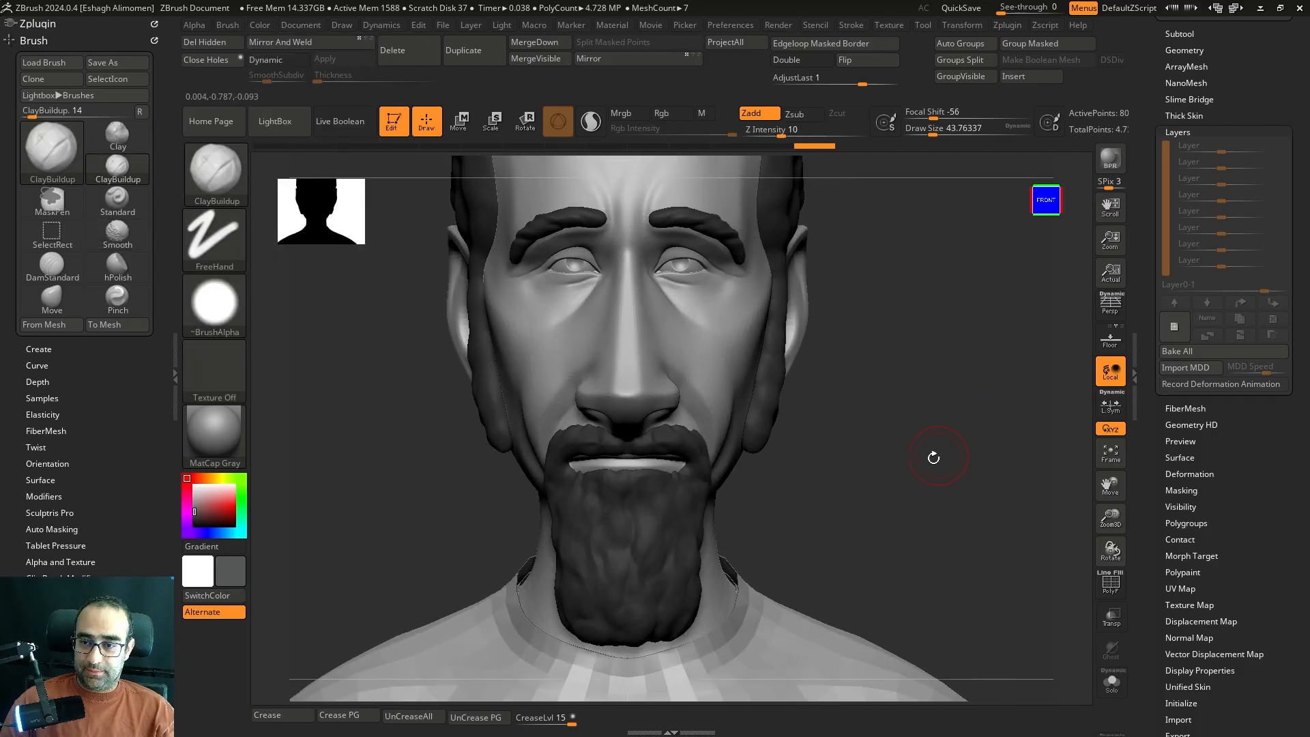
# - Save the current file to disk
pyautogui.click(1184, 50)
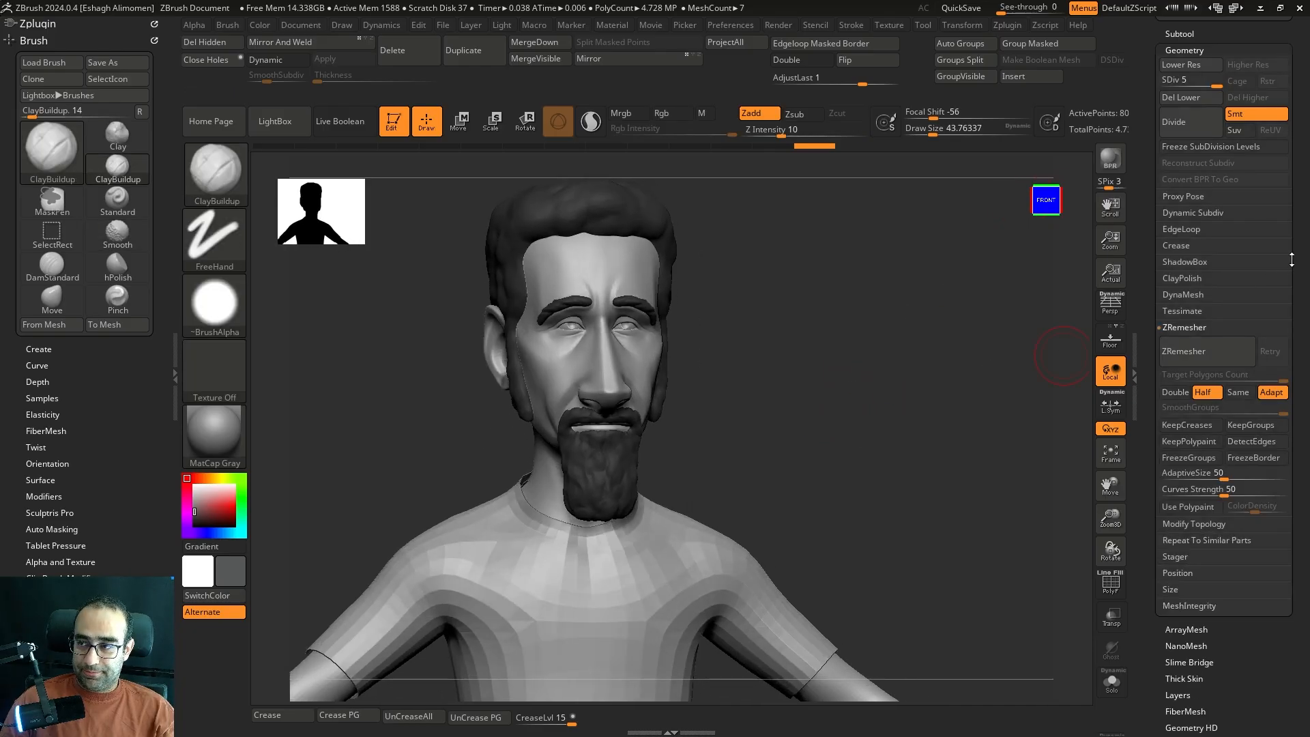
pyautogui.scroll(5, 1291, 260)
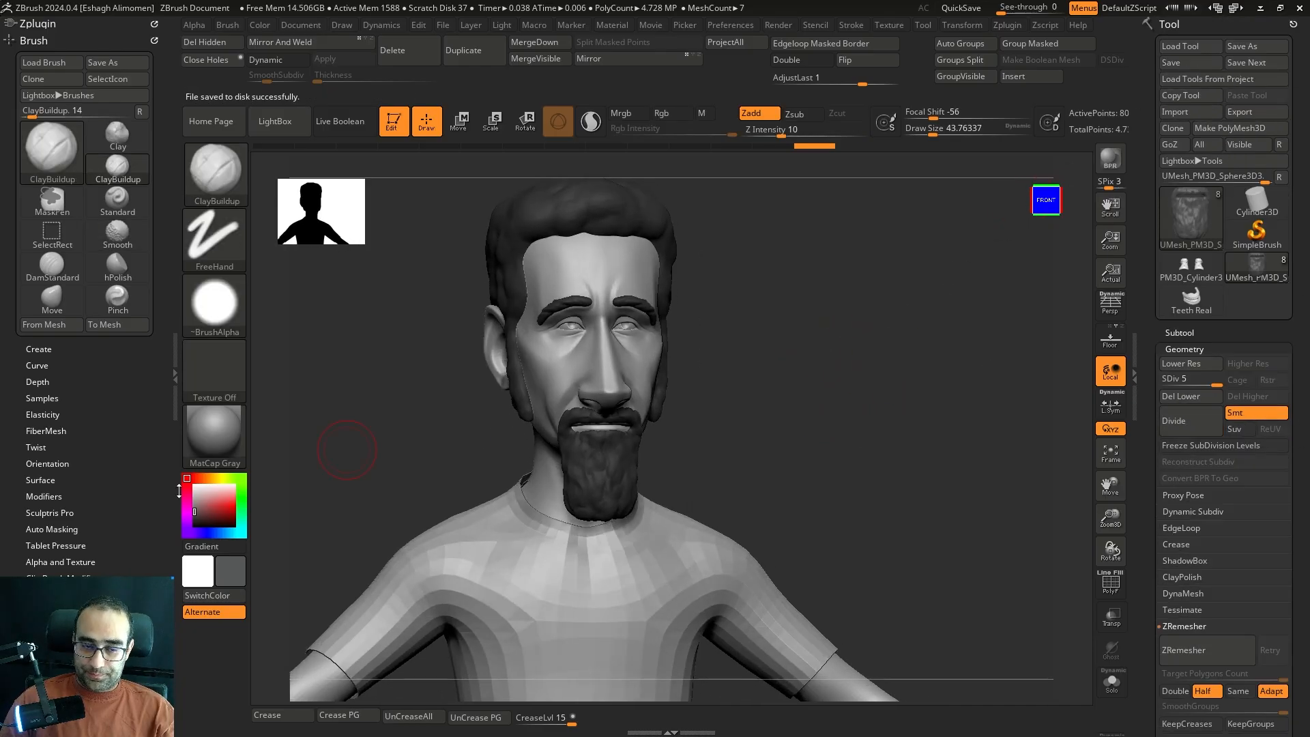
pyautogui.keyDown('ctrl'); pyautogui.moveTo(842, 325); pyautogui.dragTo(836, 456, button='right'); pyautogui.keyUp('ctrl')
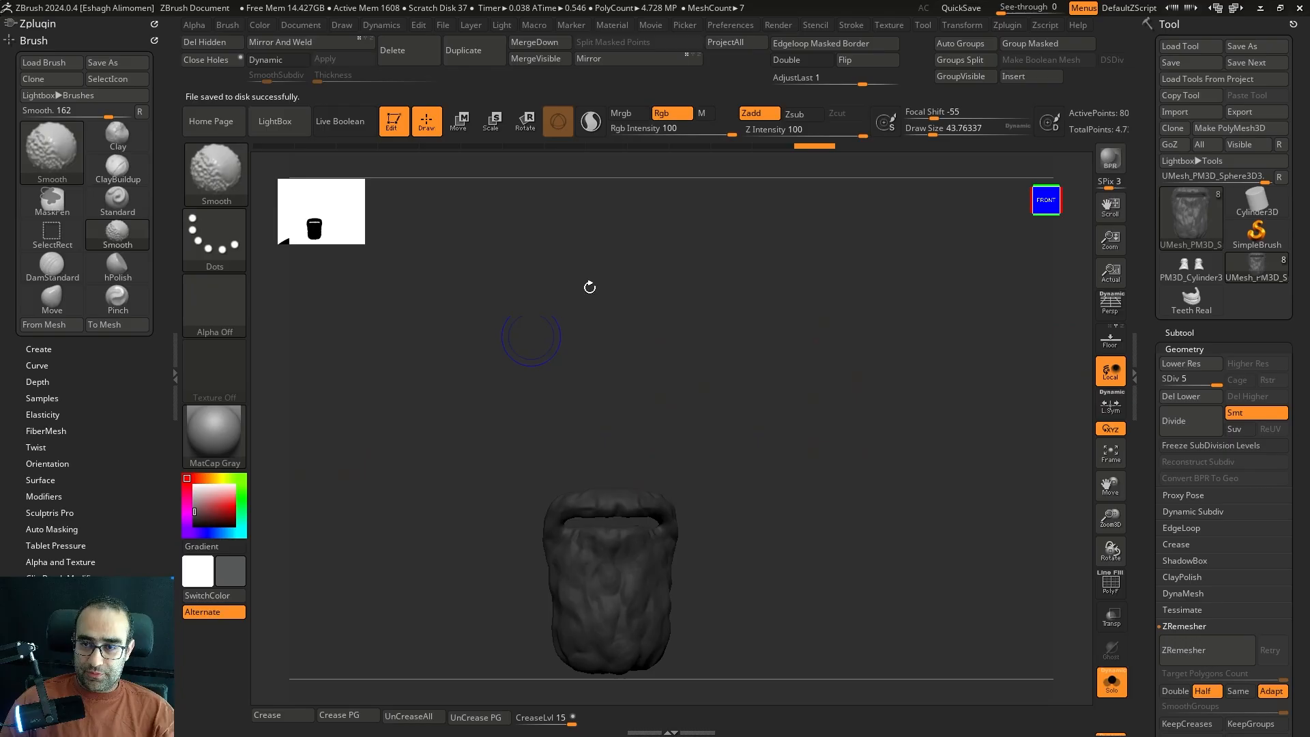
# - Make face1 the active subtool and compare the head with the reference photos on the image board
pyautogui.keyDown('alt'); pyautogui.click(612, 442); pyautogui.keyUp('alt')
pyautogui.moveTo(836, 464)
pyautogui.mouseDown()
pyautogui.moveTo(871, 462)
pyautogui.moveTo(841, 469)
pyautogui.moveTo(857, 424)
pyautogui.moveTo(853, 436)
pyautogui.mouseUp()
pyautogui.keyDown('shift'); pyautogui.moveTo(748, 368); pyautogui.dragTo(879, 381); pyautogui.keyUp('shift')
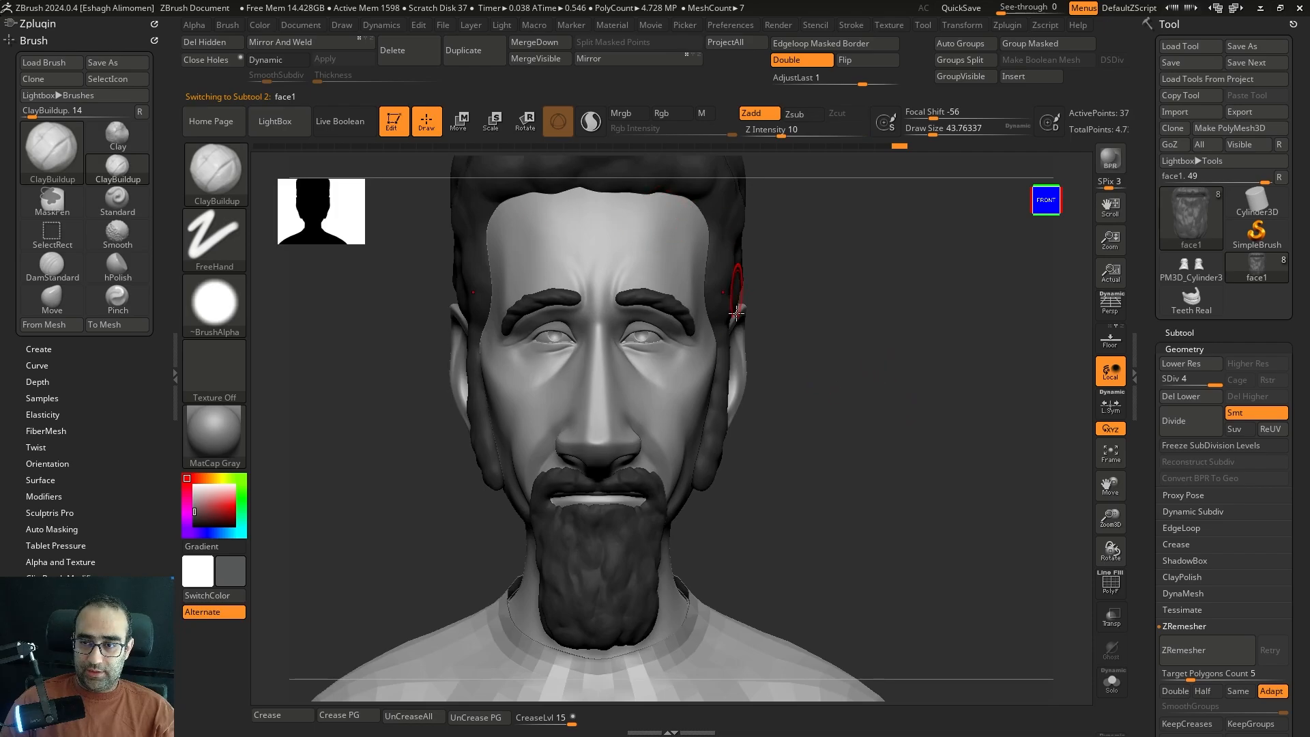
pyautogui.moveTo(700, 498)
pyautogui.mouseDown()
pyautogui.moveTo(846, 498)
pyautogui.moveTo(787, 451)
pyautogui.moveTo(775, 480)
pyautogui.moveTo(819, 476)
pyautogui.moveTo(807, 428)
pyautogui.moveTo(845, 436)
pyautogui.moveTo(834, 428)
pyautogui.moveTo(787, 468)
pyautogui.moveTo(767, 445)
pyautogui.mouseUp()
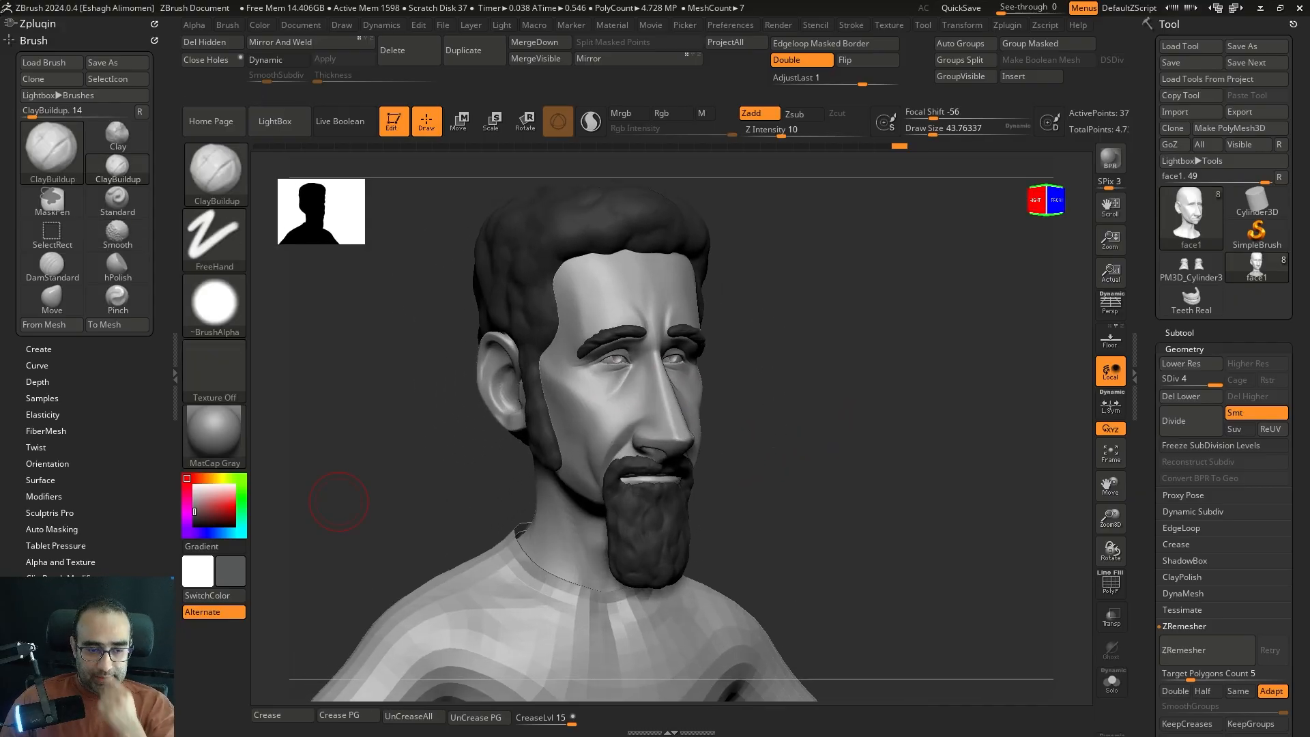
pyautogui.moveTo(856, 329); pyautogui.dragTo(770, 460)
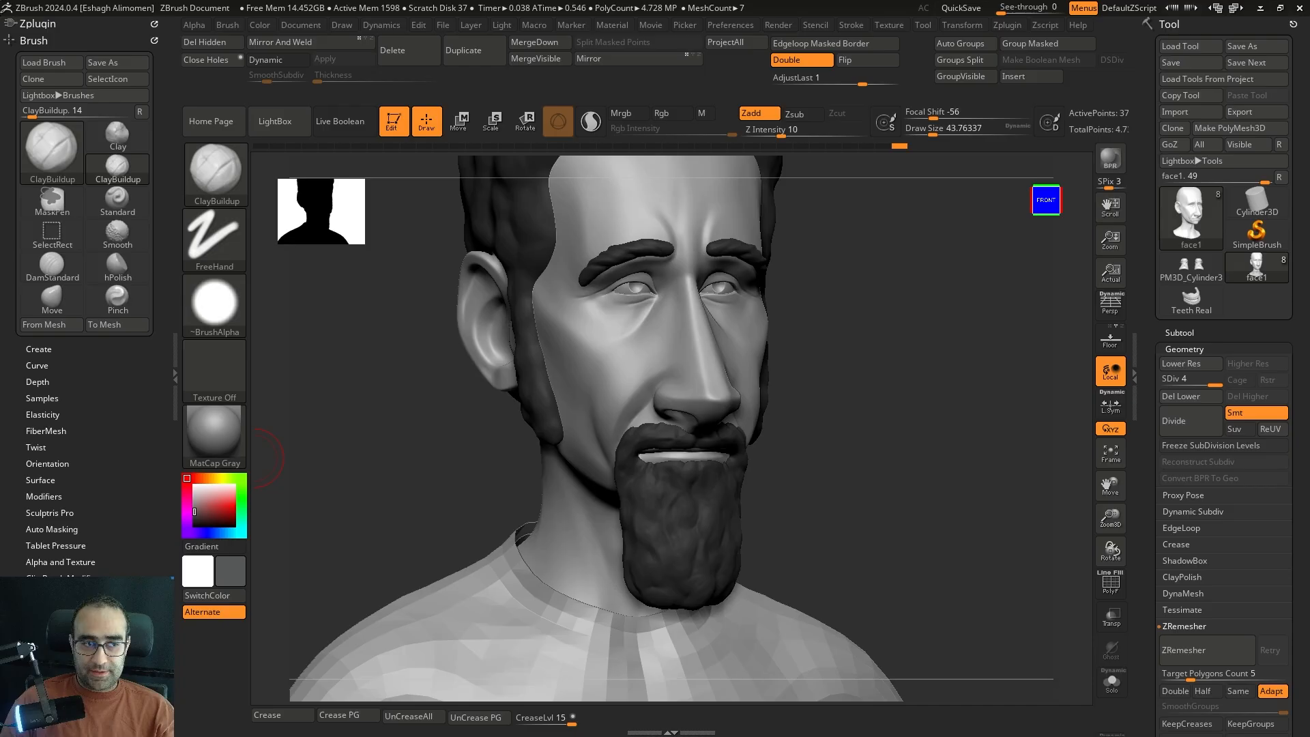
pyautogui.hotkey('alt', 'Tab')
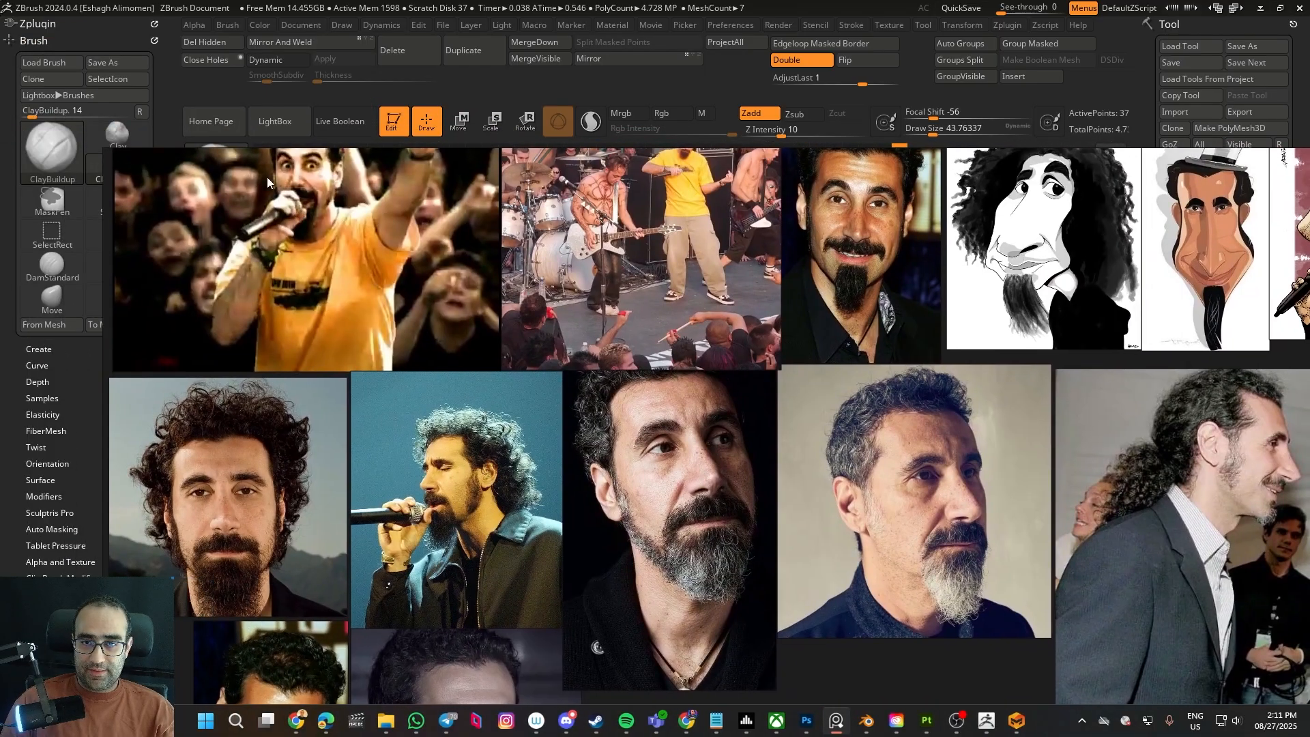
pyautogui.hotkey('alt', 'Tab')
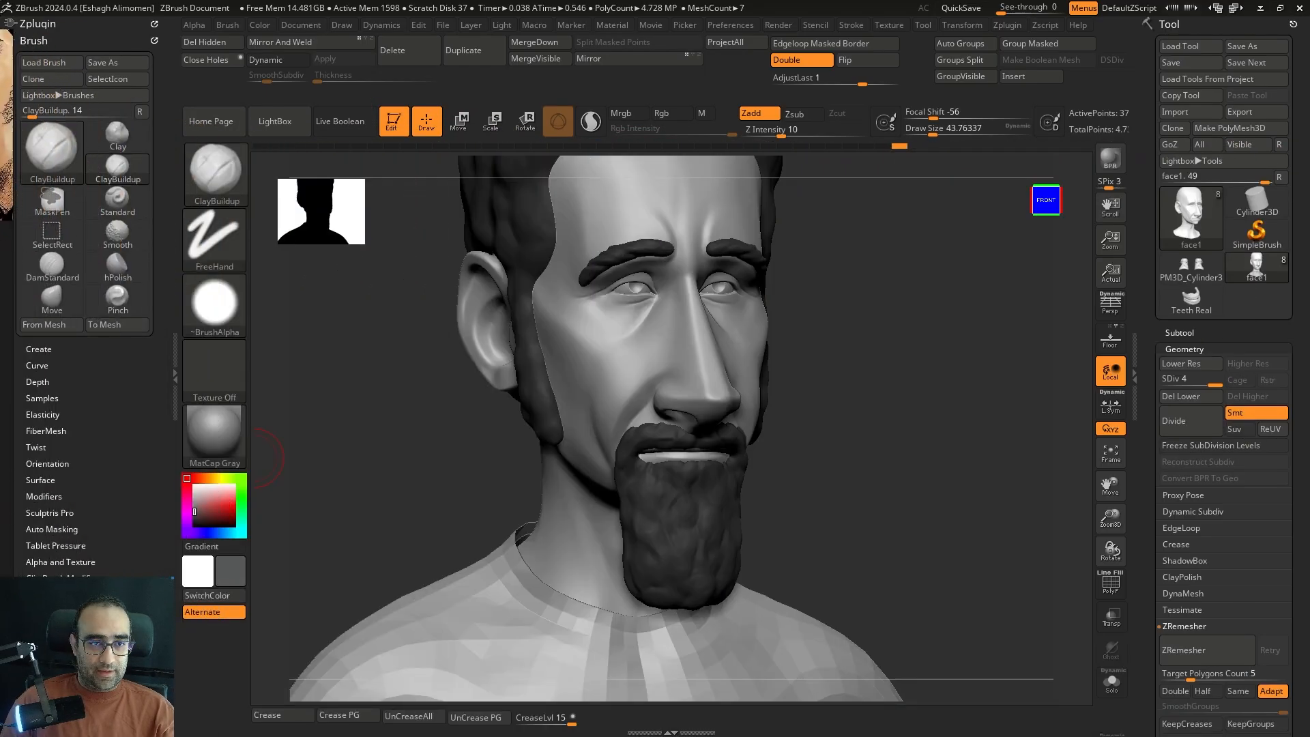
pyautogui.moveTo(796, 349); pyautogui.dragTo(811, 337)
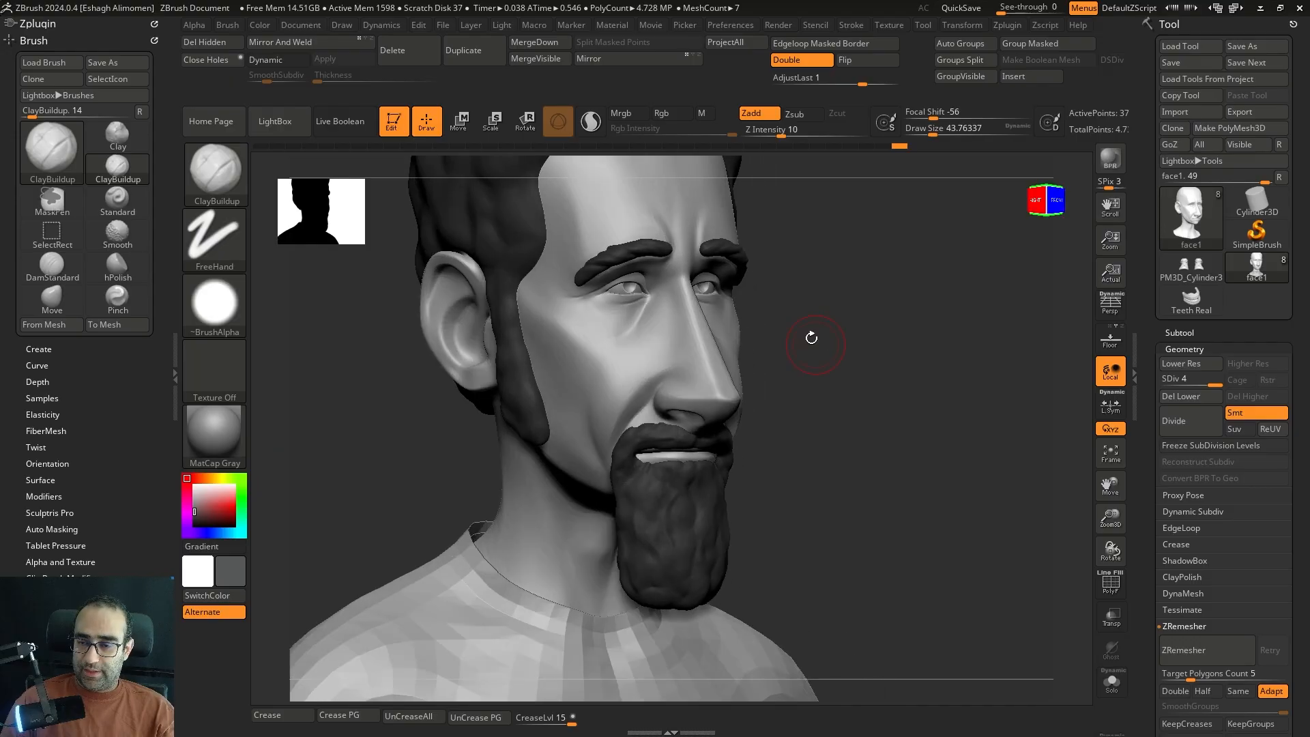
# - Insert the Teeth Real mesh as a new subtool after face1 and activate Move for it
pyautogui.click(1029, 82)
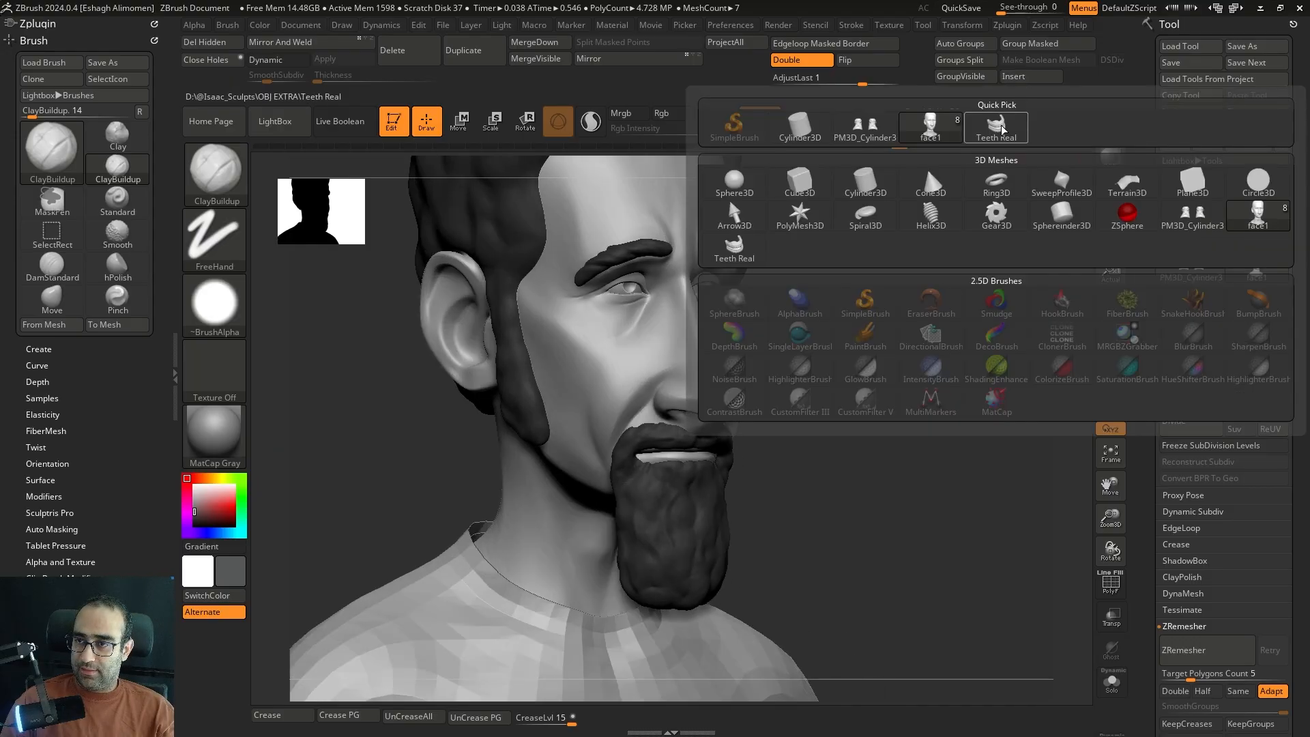
pyautogui.click(926, 165)
pyautogui.moveTo(863, 402)
pyautogui.keyDown('shift'); pyautogui.mouseDown()
pyautogui.moveTo(891, 443)
pyautogui.moveTo(871, 409)
pyautogui.mouseUp(); pyautogui.keyUp('shift')
pyautogui.press('w')
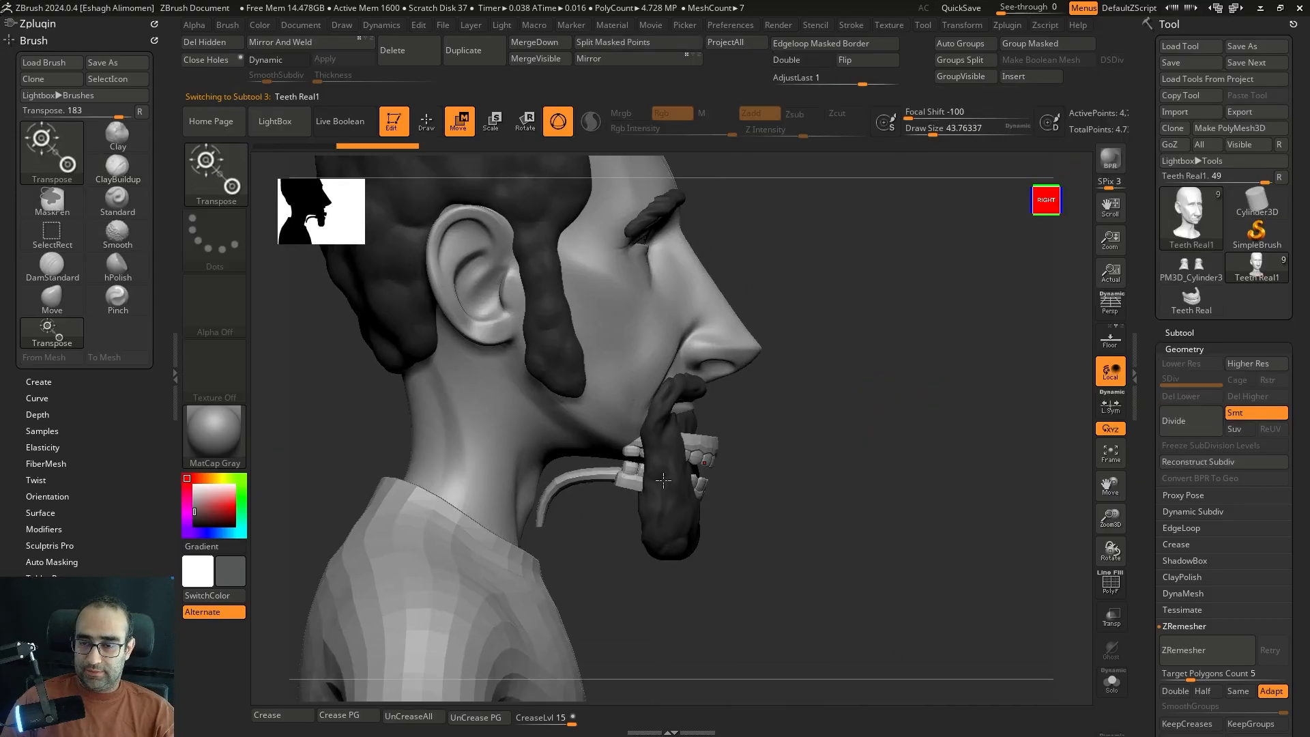
# - Inspect the Teeth Real1 mesh on its own and against the head and beard in side view
pyautogui.hotkey('alt', 's')
pyautogui.click(702, 457)
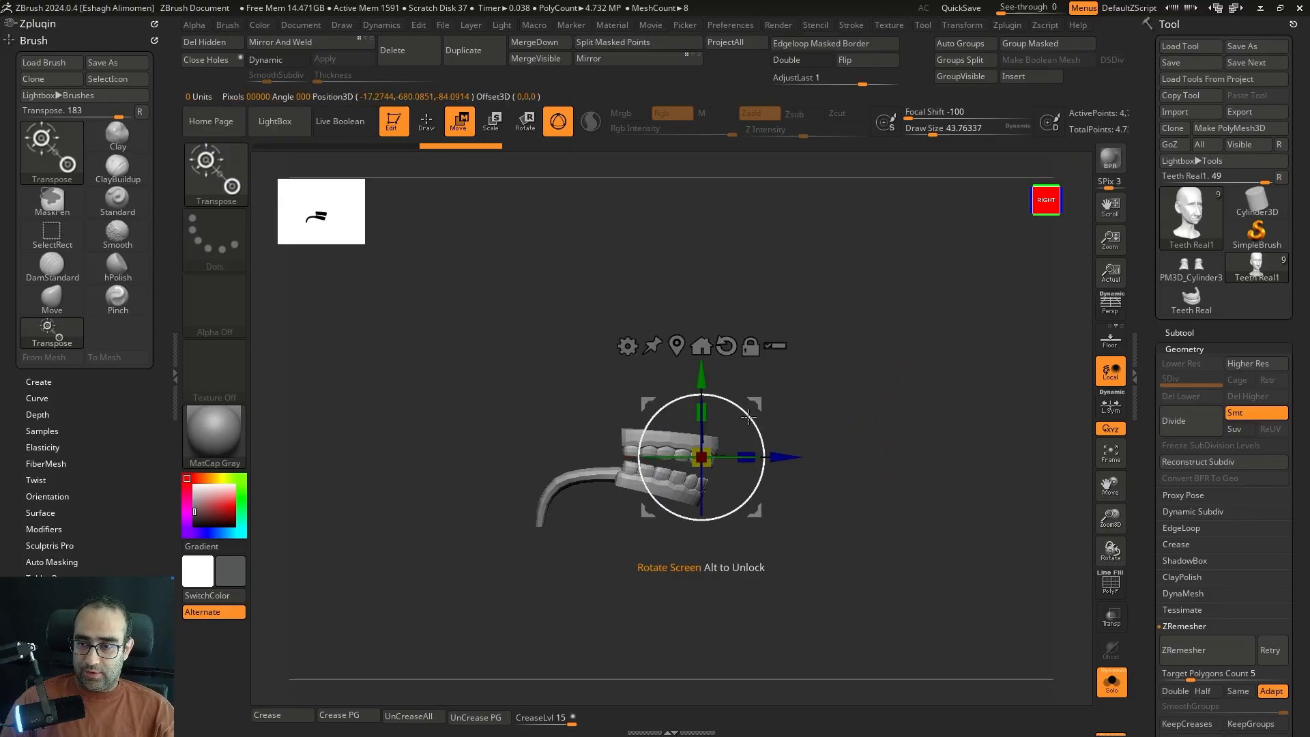
pyautogui.hotkey('alt', 's')
pyautogui.press('q')
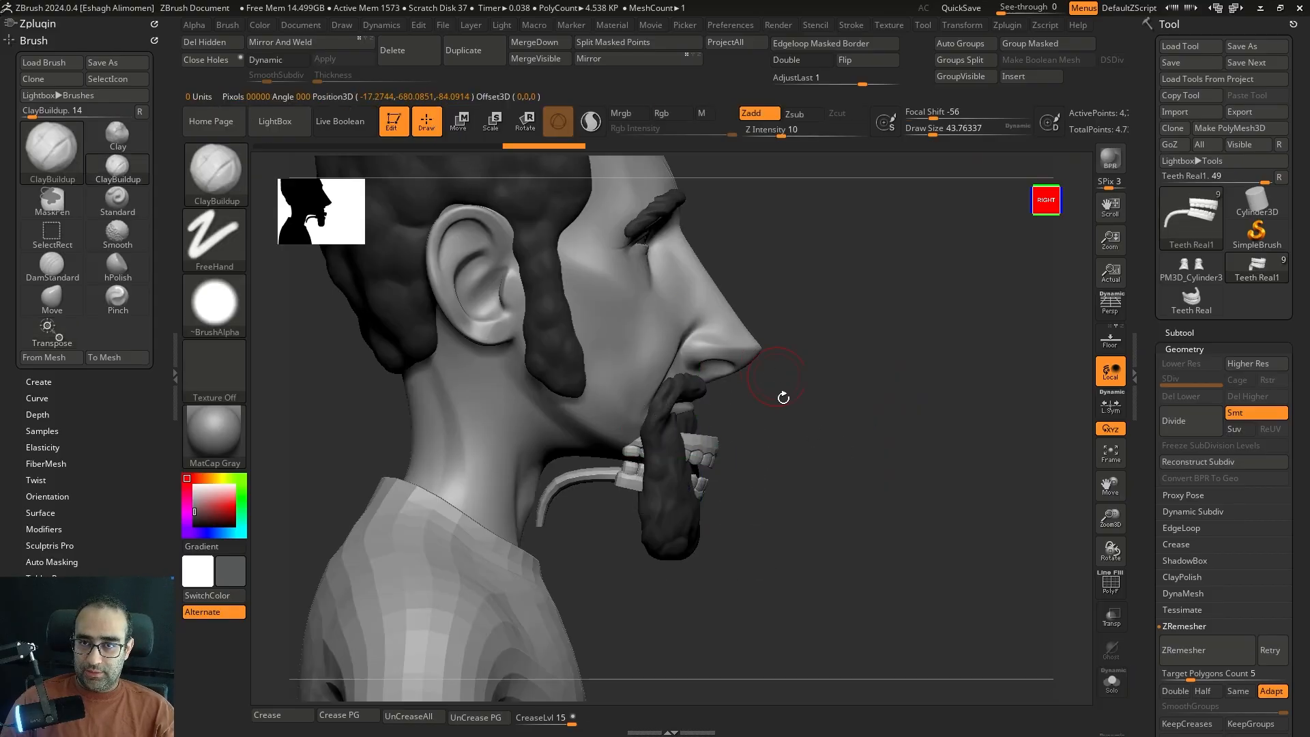
pyautogui.hotkey('alt', 's')
pyautogui.moveTo(763, 465); pyautogui.dragTo(833, 589)
pyautogui.keyDown('shift'); pyautogui.moveTo(812, 532); pyautogui.dragTo(812, 485); pyautogui.keyUp('shift')
pyautogui.hotkey('shift', 's')
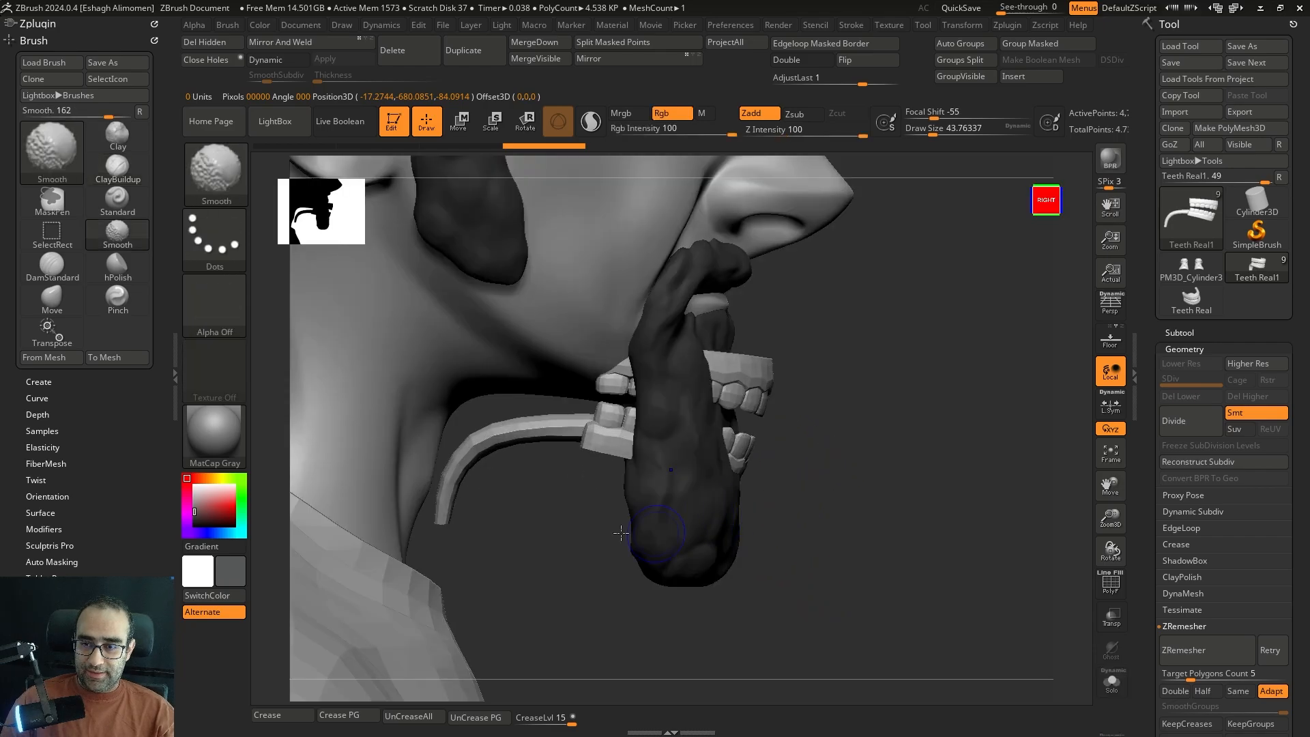
# - Isolate the Teeth Real1 subtool and display its polygroups and wireframe
pyautogui.hotkey('shift', 's')
pyautogui.keyDown('ctrl'); pyautogui.keyDown('shift'); pyautogui.click(544, 442); pyautogui.keyUp('shift'); pyautogui.keyUp('ctrl')
pyautogui.keyDown('ctrl'); pyautogui.keyDown('shift'); pyautogui.click(600, 503); pyautogui.keyUp('shift'); pyautogui.keyUp('ctrl')
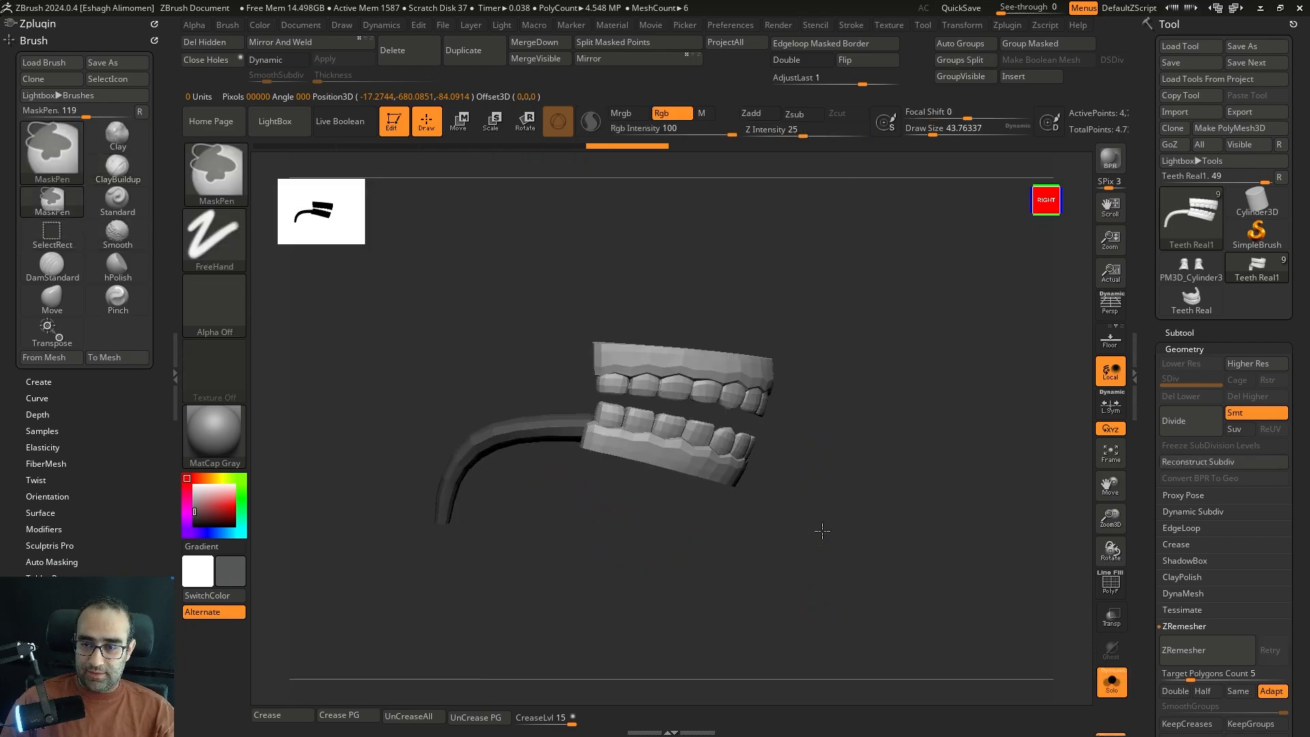
pyautogui.keyDown('ctrl'); pyautogui.moveTo(561, 509); pyautogui.dragTo(614, 573); pyautogui.keyUp('ctrl')
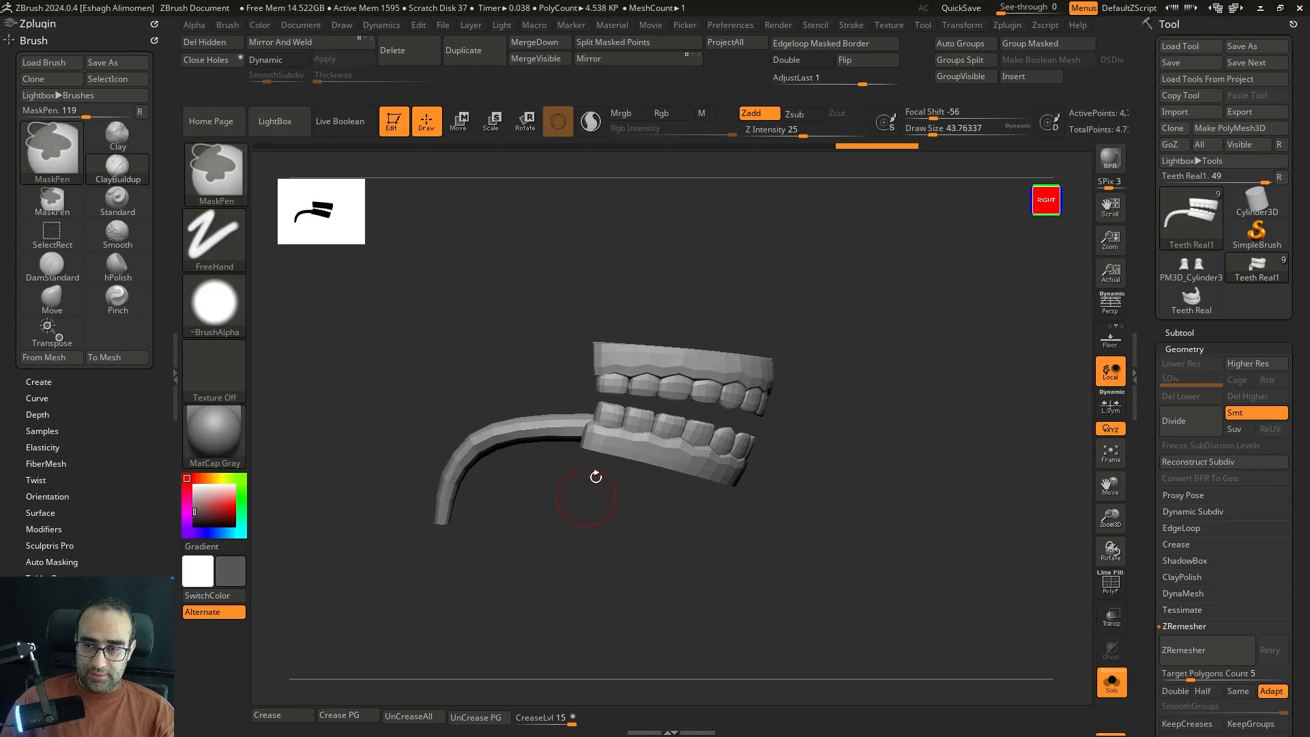
pyautogui.moveTo(785, 289); pyautogui.dragTo(556, 550)
pyautogui.hotkey('shift', 'f')
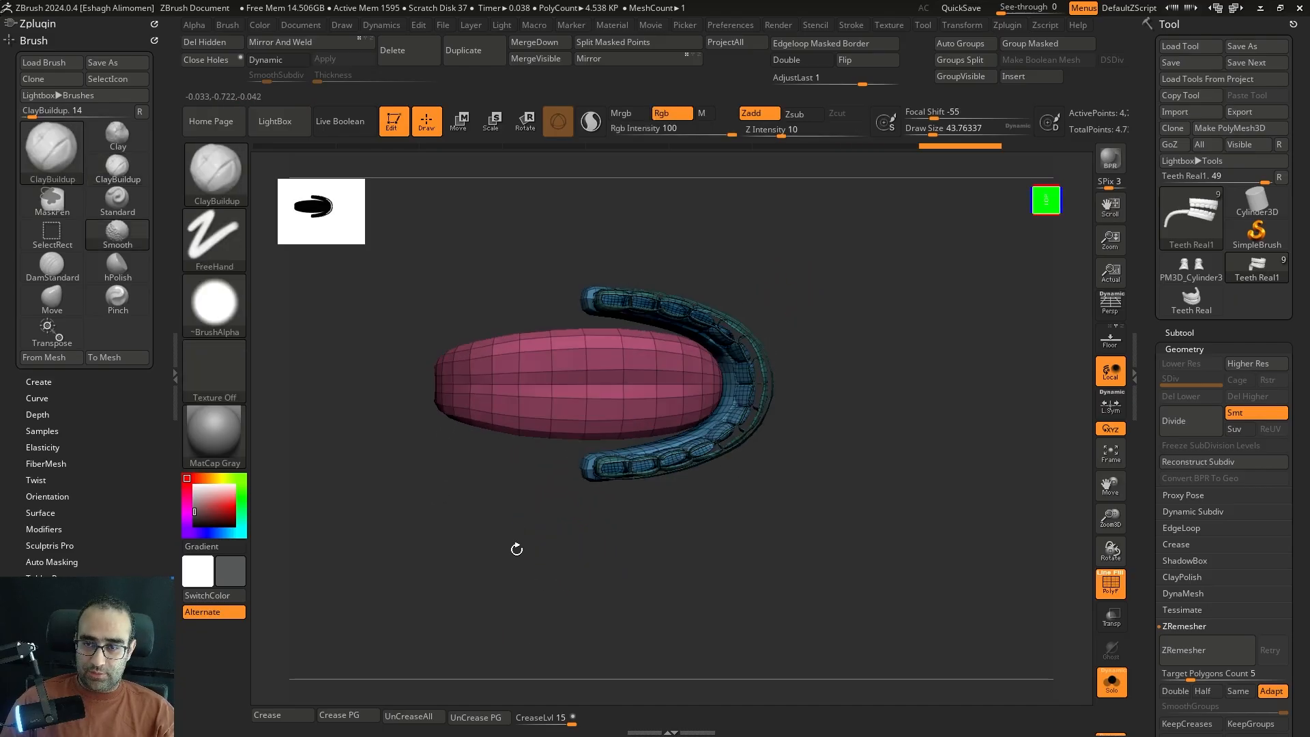
pyautogui.hotkey('ctrl', 'shift', 's')
pyautogui.hotkey('ctrl', 'shift', 's')
pyautogui.moveTo(684, 507); pyautogui.dragTo(574, 499)
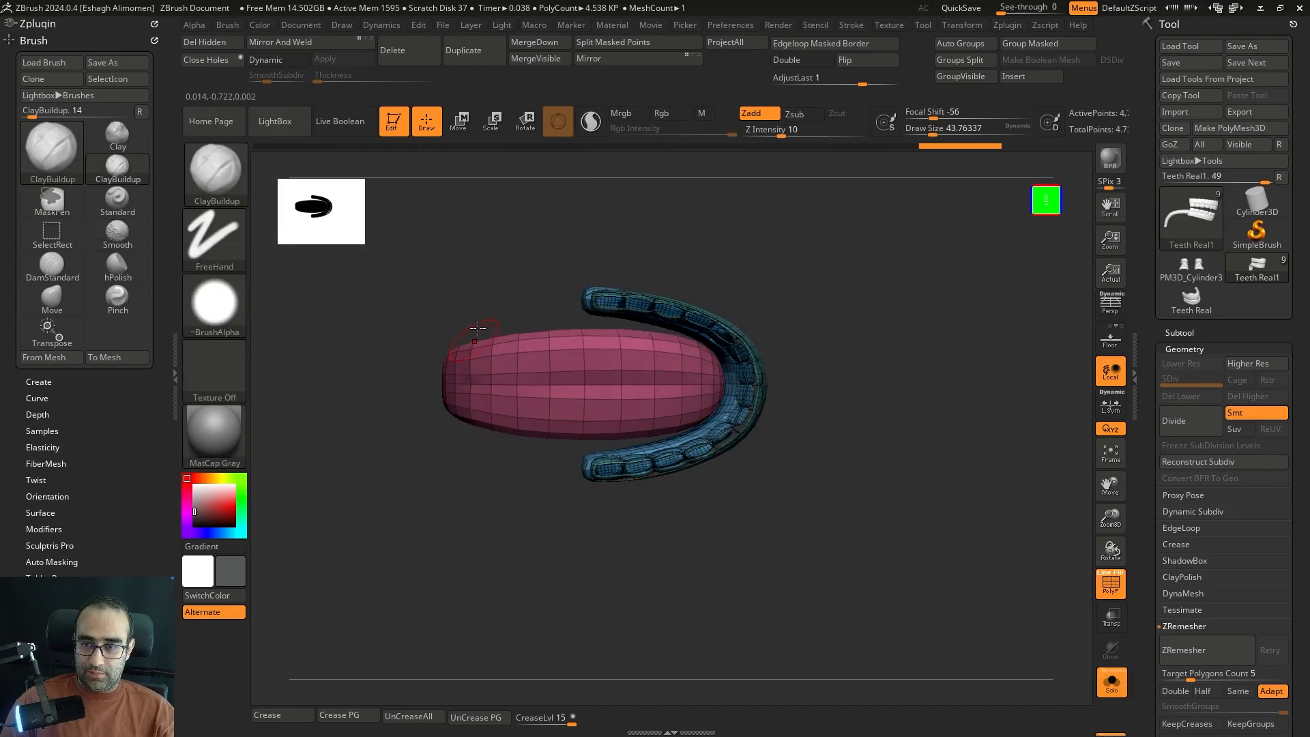
# - Set the MaskPen stroke to Lasso and mask the teeth and gums, leaving only the tongue unmasked
pyautogui.click(214, 238)
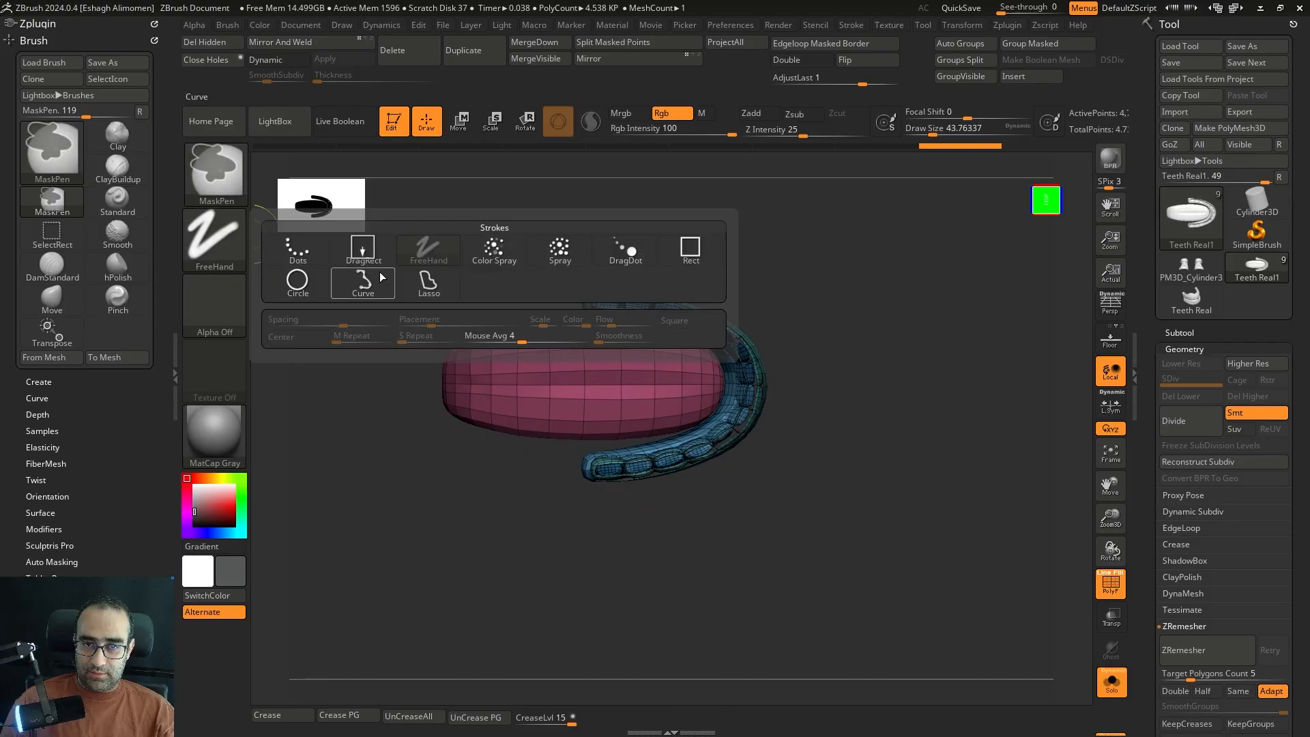
pyautogui.click(416, 281)
pyautogui.keyDown('ctrl'); pyautogui.moveTo(565, 313); pyautogui.dragTo(417, 500); pyautogui.keyUp('ctrl')
pyautogui.keyDown('ctrl'); pyautogui.click(478, 471); pyautogui.keyUp('ctrl')
pyautogui.keyDown('ctrl'); pyautogui.click(526, 410); pyautogui.keyUp('ctrl')
pyautogui.keyDown('ctrl'); pyautogui.click(511, 465); pyautogui.keyUp('ctrl')
pyautogui.keyDown('ctrl'); pyautogui.click(547, 409); pyautogui.keyUp('ctrl')
pyautogui.keyDown('ctrl'); pyautogui.click(741, 532); pyautogui.keyUp('ctrl')
# - Move the unmasked tongue forward into the lower teeth and return to Draw mode
pyautogui.press('w')
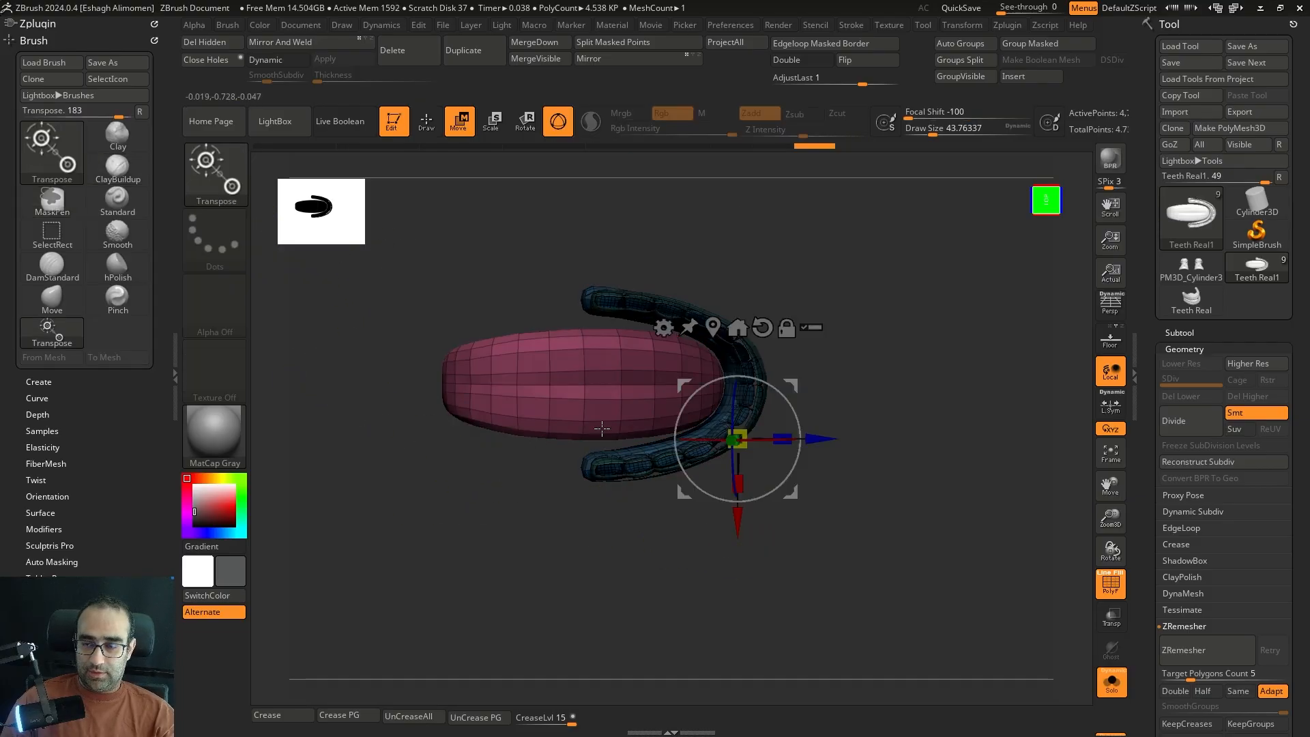
pyautogui.moveTo(629, 396); pyautogui.dragTo(693, 399)
pyautogui.moveTo(778, 403)
pyautogui.keyDown('shift'); pyautogui.mouseDown()
pyautogui.moveTo(852, 366)
pyautogui.moveTo(898, 448)
pyautogui.moveTo(886, 389)
pyautogui.moveTo(866, 406)
pyautogui.moveTo(933, 482)
pyautogui.moveTo(877, 462)
pyautogui.mouseUp(); pyautogui.keyUp('shift')
pyautogui.click(427, 121)
pyautogui.keyDown('shift'); pyautogui.moveTo(907, 418); pyautogui.dragTo(844, 441); pyautogui.keyUp('shift')
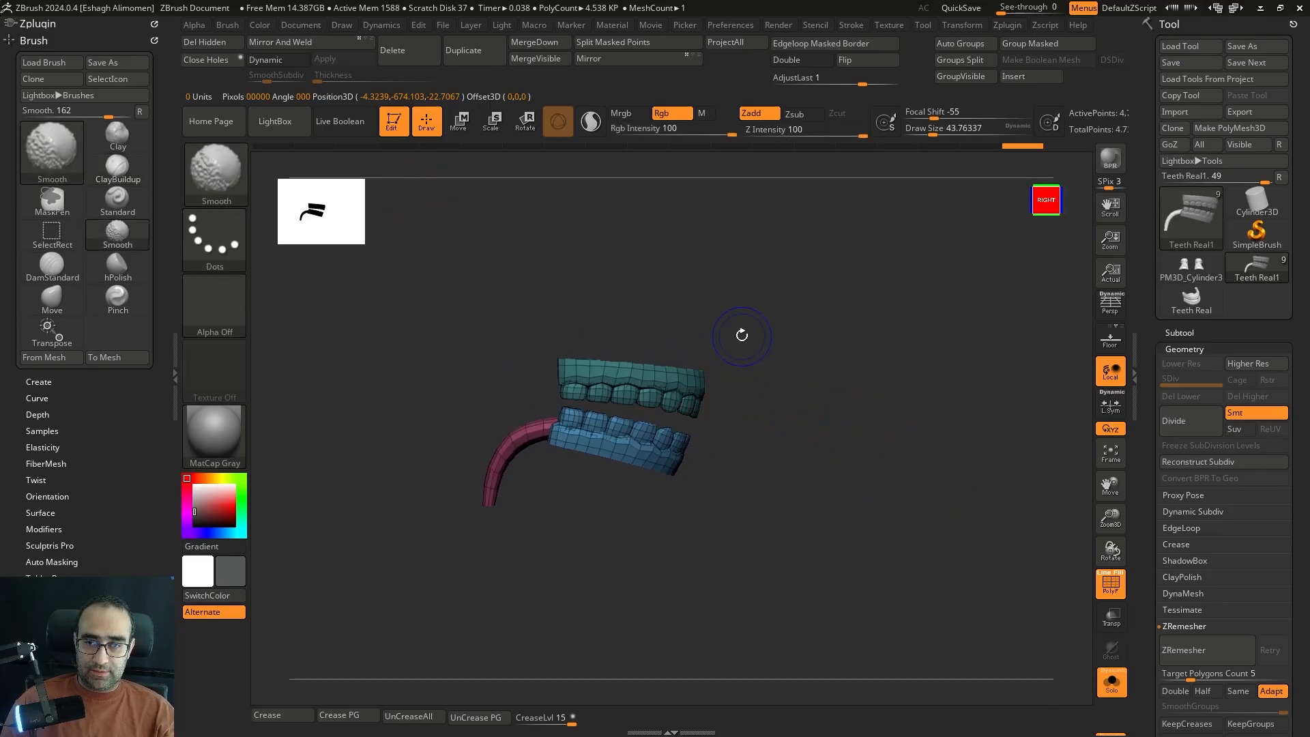
# - Show the other subtools with transparency on and move the teeth inside the head's mouth, behind the lips
pyautogui.hotkey('shift', 'ctrl', 's')
pyautogui.press('w')
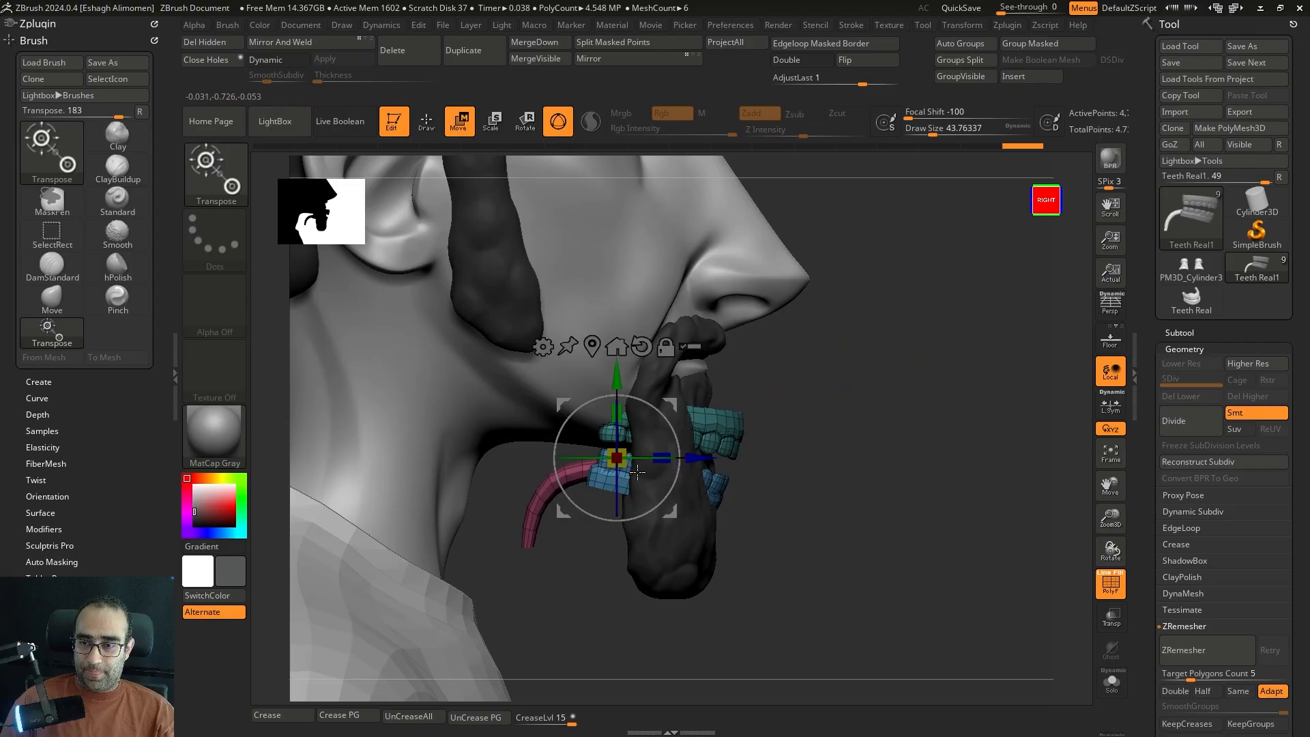
pyautogui.click(1112, 618)
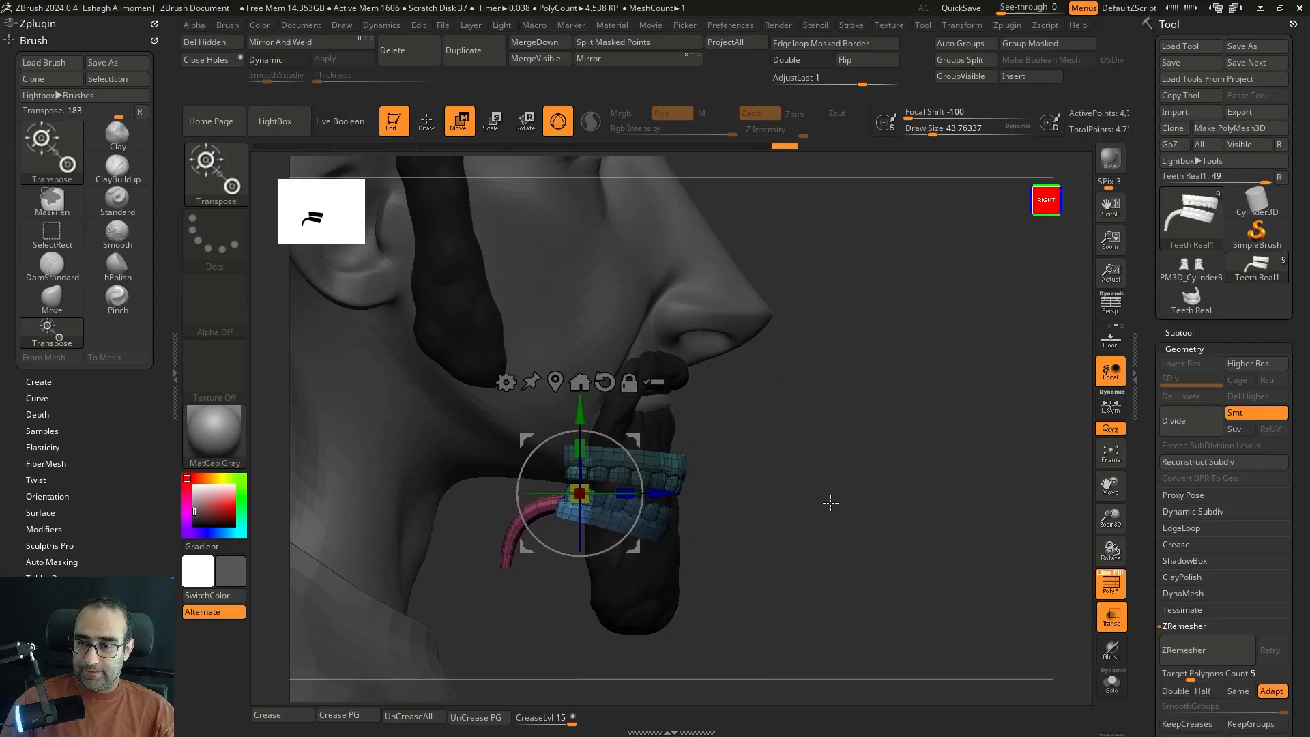
pyautogui.moveTo(630, 438); pyautogui.dragTo(769, 366)
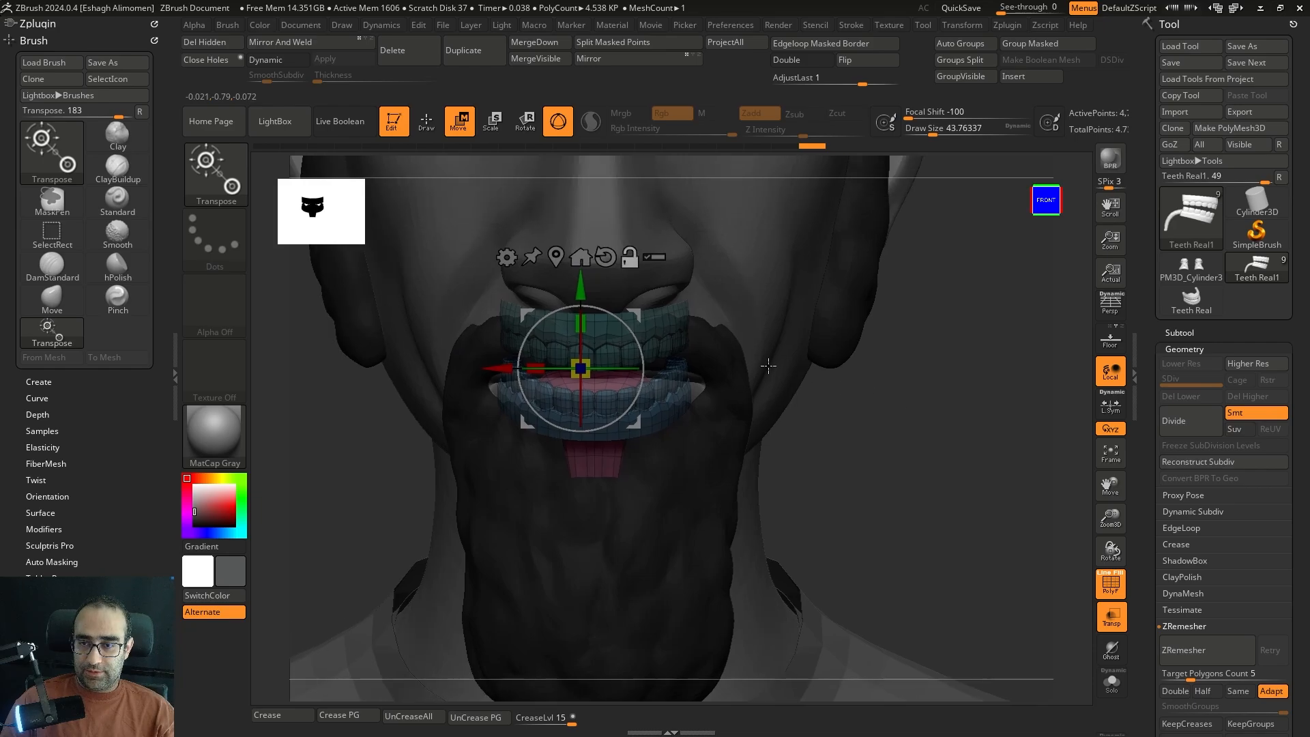
pyautogui.click(425, 122)
# - Make face1 the active subtool and examine its mouth and chin profile, alone and against the teeth and beard
pyautogui.moveTo(955, 287)
pyautogui.mouseDown()
pyautogui.moveTo(969, 341)
pyautogui.moveTo(848, 421)
pyautogui.moveTo(751, 444)
pyautogui.mouseUp()
pyautogui.keyDown('alt'); pyautogui.click(697, 451); pyautogui.keyUp('alt')
pyautogui.keyDown('alt'); pyautogui.click(585, 460); pyautogui.keyUp('alt')
pyautogui.keyDown('shift'); pyautogui.click(881, 455); pyautogui.keyUp('shift')
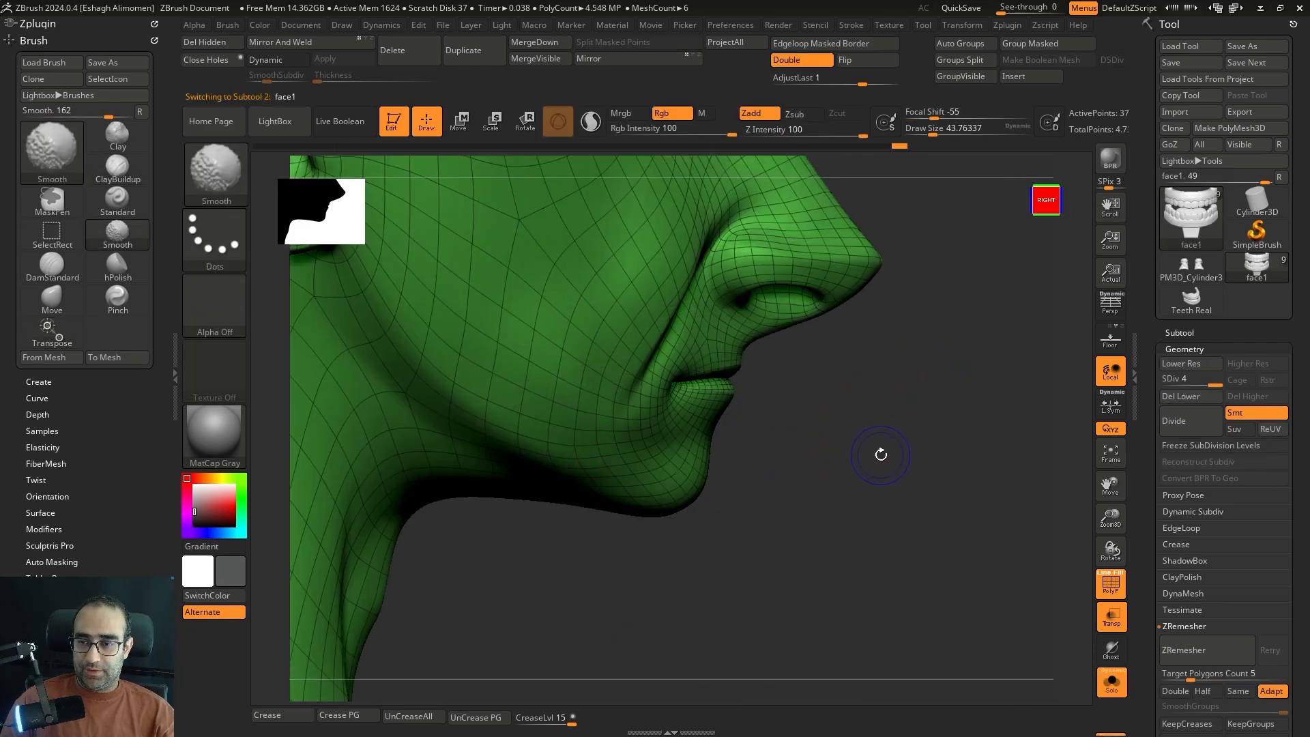
pyautogui.moveTo(882, 438)
pyautogui.mouseDown()
pyautogui.moveTo(813, 438)
pyautogui.moveTo(848, 441)
pyautogui.mouseUp()
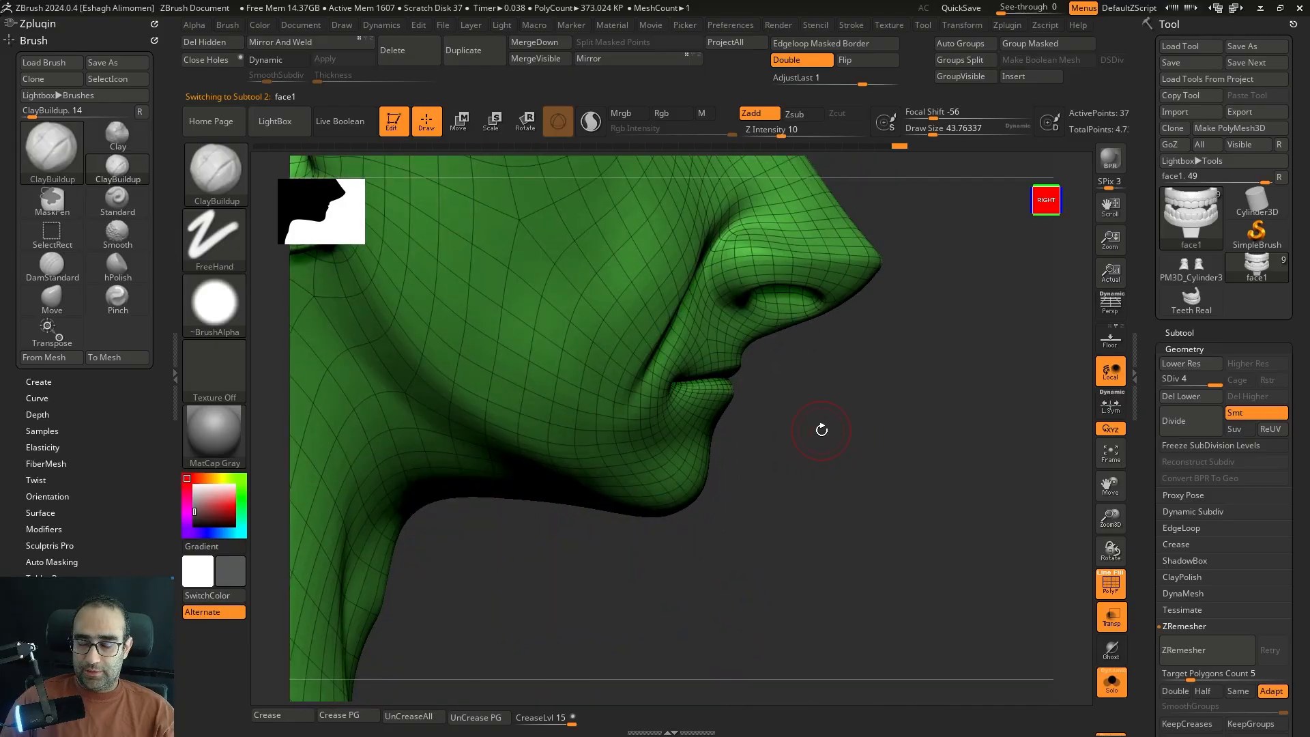
pyautogui.moveTo(896, 540)
pyautogui.keyDown('alt'); pyautogui.mouseDown()
pyautogui.moveTo(906, 561)
pyautogui.moveTo(920, 529)
pyautogui.mouseUp(); pyautogui.keyUp('alt')
pyautogui.keyDown('shift'); pyautogui.click(902, 557); pyautogui.keyUp('shift')
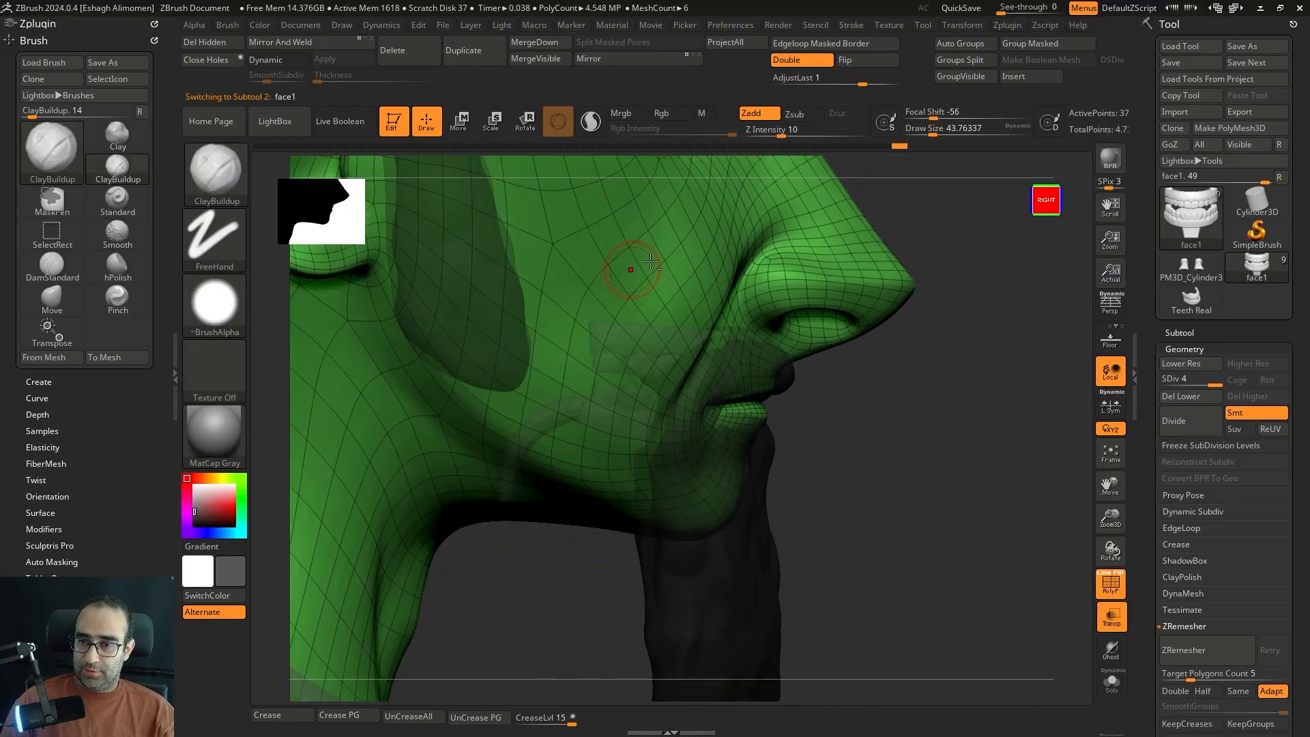
pyautogui.hotkey('shift', 'f')
pyautogui.moveTo(906, 421)
pyautogui.mouseDown()
pyautogui.moveTo(930, 503)
pyautogui.moveTo(1001, 380)
pyautogui.moveTo(980, 489)
pyautogui.mouseUp()
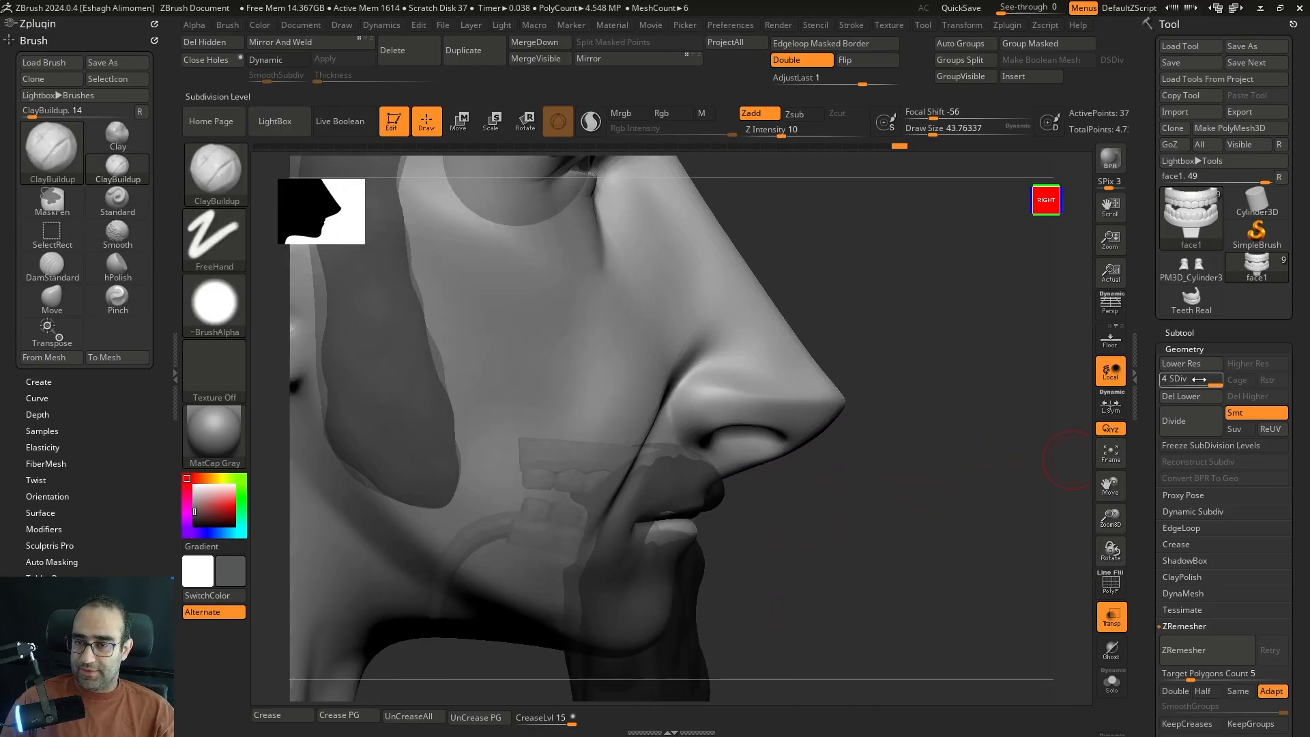
# - Add a new layer to face1, then isolate the head with its wireframe displayed
pyautogui.click(1191, 349)
pyautogui.click(1178, 364)
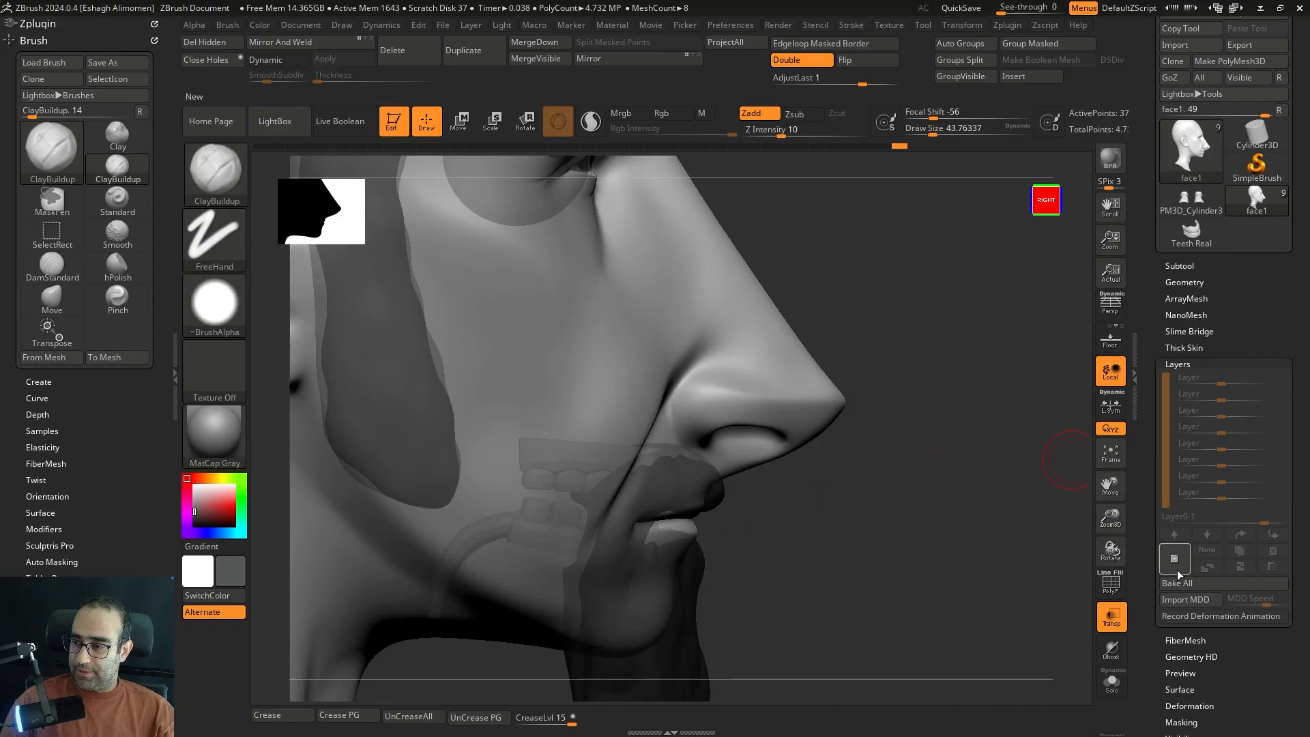
pyautogui.keyDown('alt'); pyautogui.moveTo(887, 460); pyautogui.dragTo(945, 357); pyautogui.keyUp('alt')
pyautogui.hotkey('shift', 's')
pyautogui.hotkey('shift', 'f')
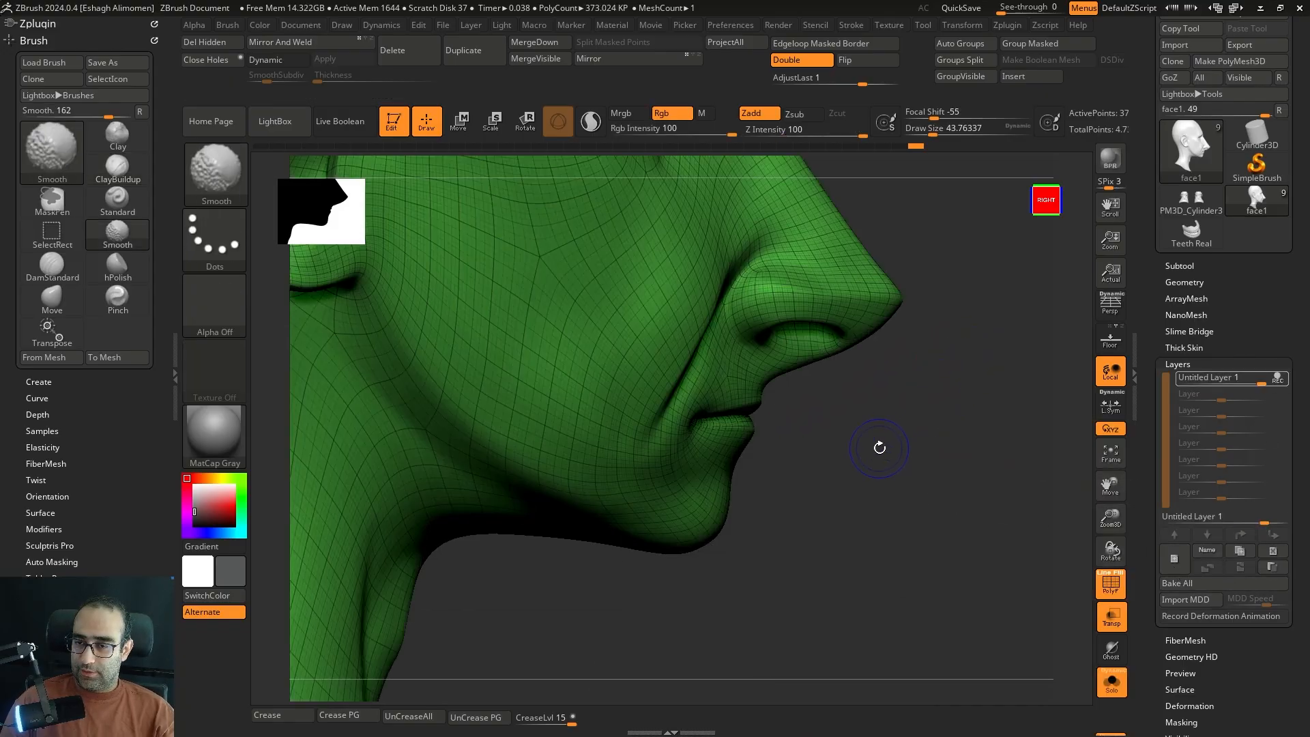
# - Lower face1's subdivision level and hide the polygons at the front of the chin below the lower lip
pyautogui.moveTo(877, 450); pyautogui.dragTo(922, 542)
pyautogui.moveTo(898, 488)
pyautogui.mouseDown()
pyautogui.moveTo(863, 477)
pyautogui.moveTo(946, 472)
pyautogui.moveTo(874, 503)
pyautogui.moveTo(950, 506)
pyautogui.moveTo(939, 485)
pyautogui.moveTo(908, 533)
pyautogui.mouseUp()
pyautogui.moveTo(751, 587)
pyautogui.keyDown('alt'); pyautogui.mouseDown()
pyautogui.moveTo(841, 517)
pyautogui.moveTo(892, 503)
pyautogui.moveTo(898, 348)
pyautogui.moveTo(863, 382)
pyautogui.moveTo(813, 571)
pyautogui.mouseUp(); pyautogui.keyUp('alt')
pyautogui.hotkey('ctrl', 'shift')
pyautogui.moveTo(813, 395)
pyautogui.keyDown('alt'); pyautogui.mouseDown()
pyautogui.moveTo(813, 459)
pyautogui.moveTo(827, 407)
pyautogui.mouseUp(); pyautogui.keyUp('alt')
pyautogui.hotkey('ctrl', 'shift')
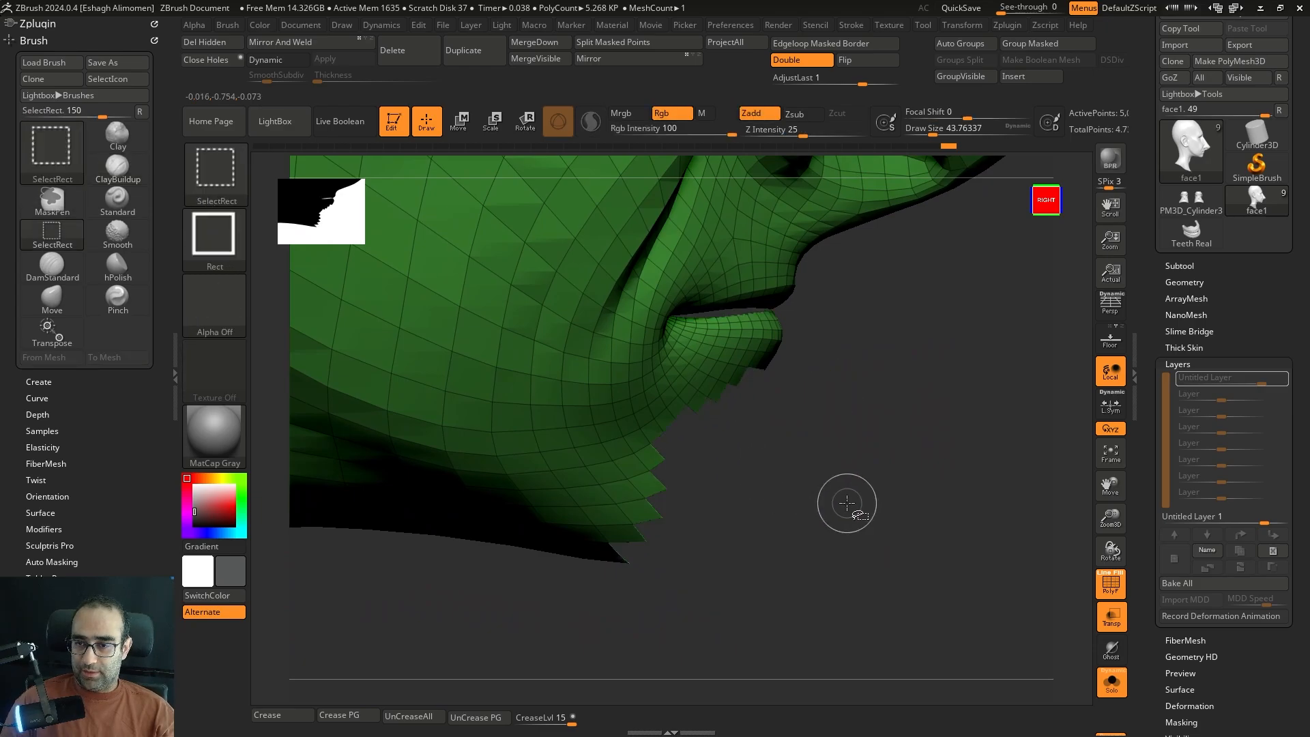
# - Try hiding the whole lower face up to the lips, then restore the full head's visibility
pyautogui.keyDown('ctrl'); pyautogui.keyDown('shift'); pyautogui.click(861, 486); pyautogui.keyUp('shift'); pyautogui.keyUp('ctrl')
pyautogui.keyDown('ctrl'); pyautogui.keyDown('shift'); pyautogui.moveTo(750, 480); pyautogui.dragTo(751, 482); pyautogui.keyUp('shift'); pyautogui.keyUp('ctrl')
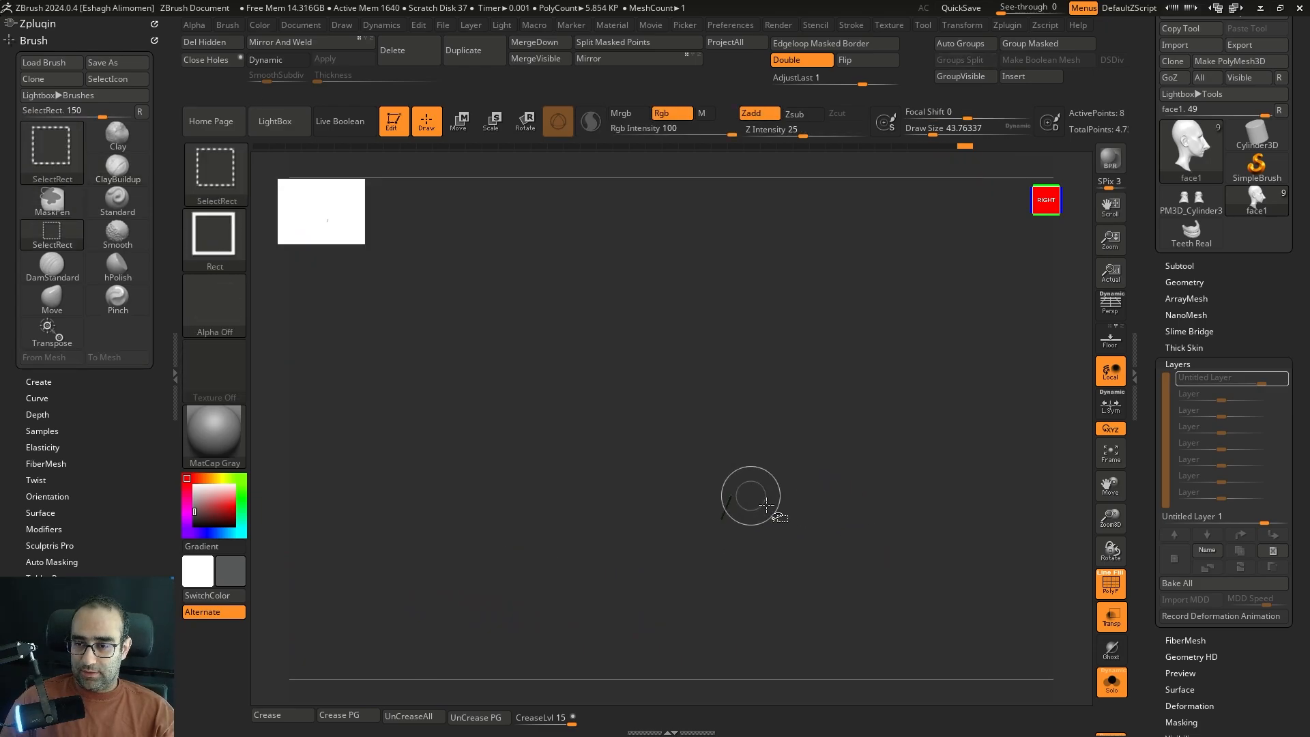
pyautogui.keyDown('ctrl'); pyautogui.keyDown('shift'); pyautogui.click(799, 535); pyautogui.keyUp('shift'); pyautogui.keyUp('ctrl')
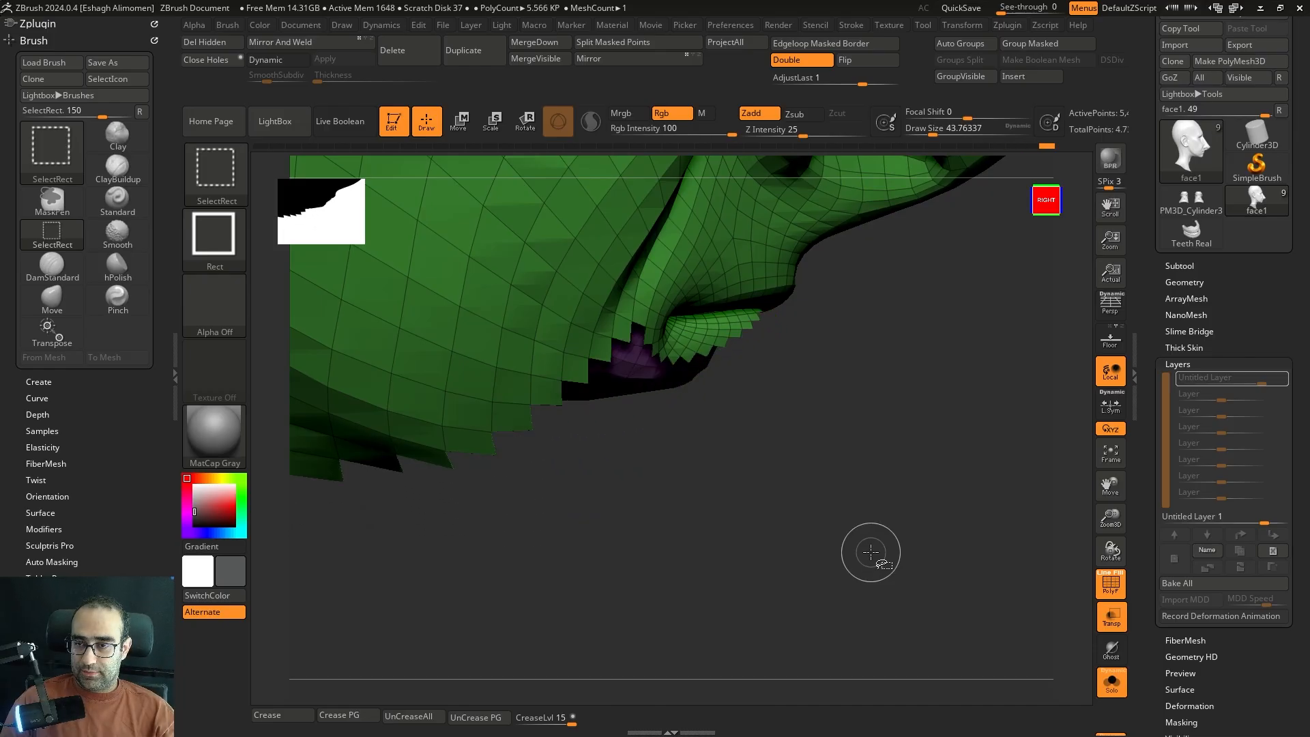
pyautogui.moveTo(868, 468)
pyautogui.mouseDown()
pyautogui.moveTo(903, 445)
pyautogui.moveTo(879, 430)
pyautogui.moveTo(877, 408)
pyautogui.moveTo(898, 371)
pyautogui.moveTo(912, 433)
pyautogui.moveTo(912, 418)
pyautogui.mouseUp()
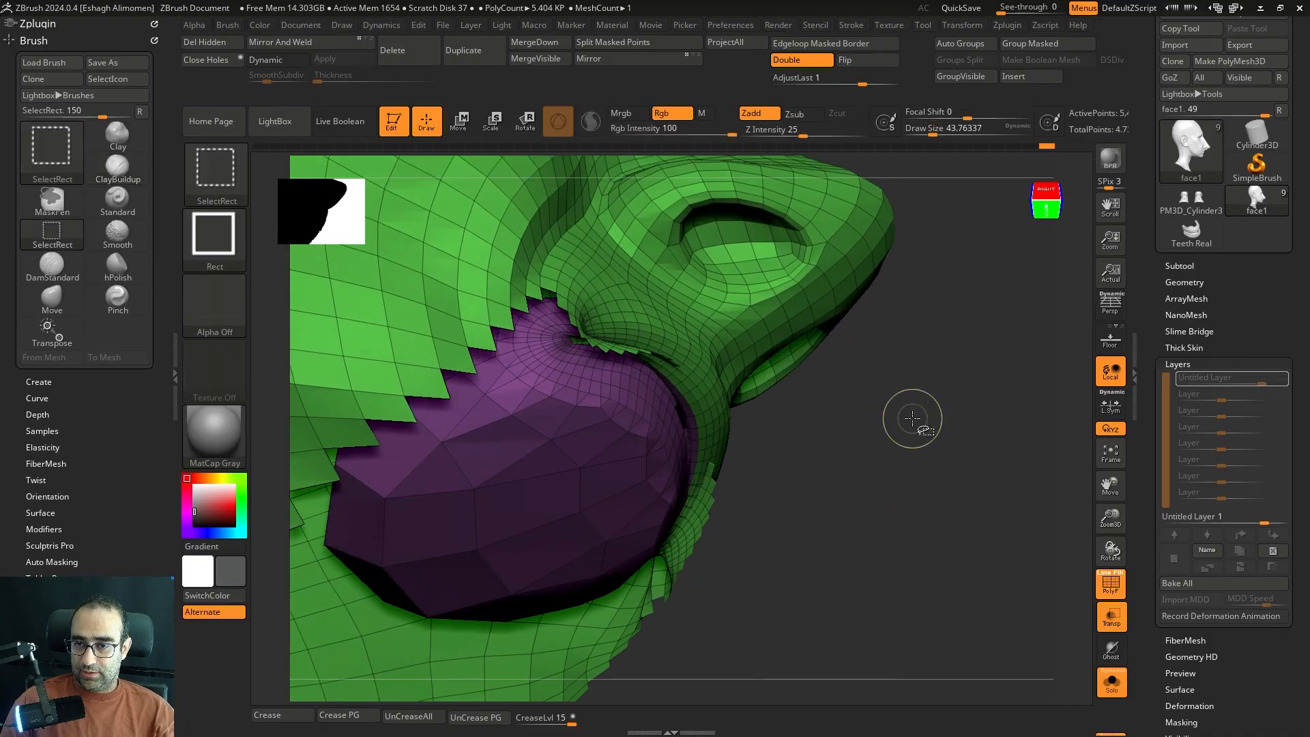
pyautogui.hotkey('ctrl', 'shift', 's')
pyautogui.hotkey('ctrl', 'z')
pyautogui.hotkey('ctrl', 'z')
pyautogui.hotkey('ctrl', 'z')
pyautogui.hotkey('ctrl', 'z')
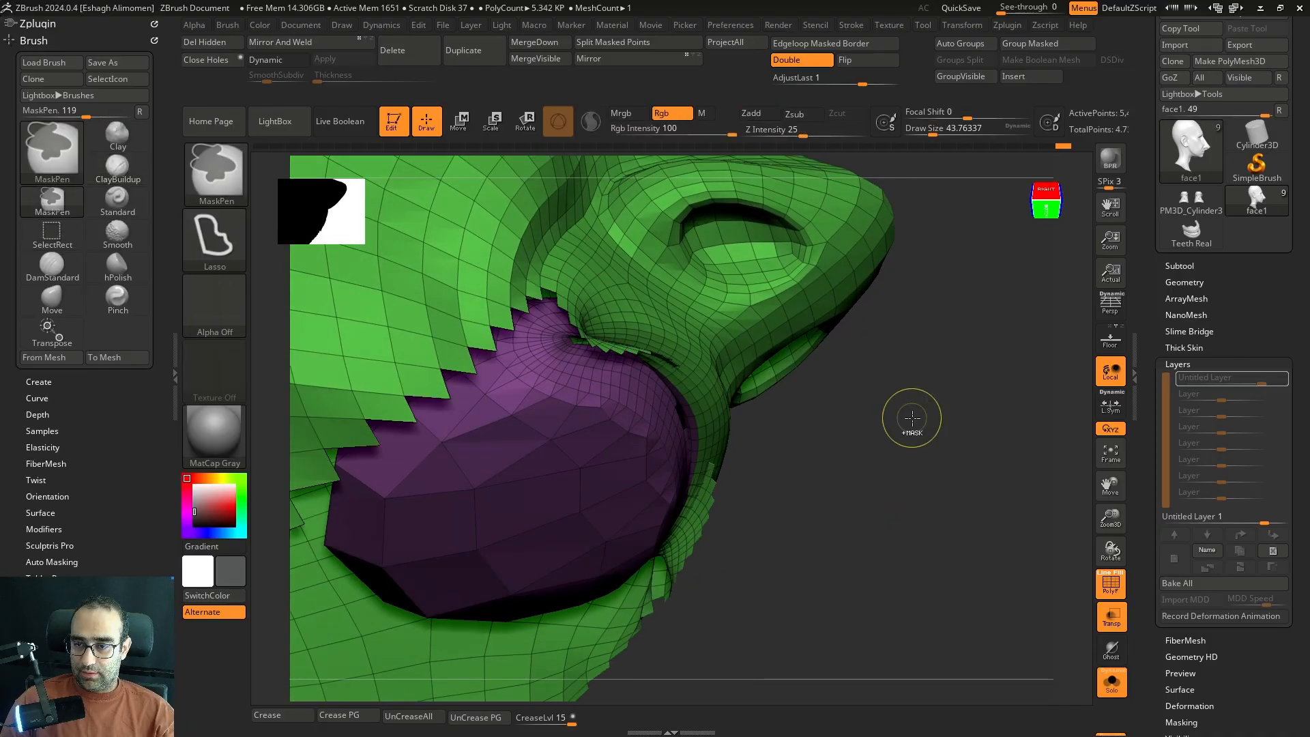
pyautogui.moveTo(891, 411)
pyautogui.keyDown('ctrl'); pyautogui.keyDown('shift'); pyautogui.mouseDown()
pyautogui.moveTo(921, 459)
pyautogui.moveTo(930, 564)
pyautogui.moveTo(872, 412)
pyautogui.moveTo(855, 426)
pyautogui.moveTo(865, 410)
pyautogui.moveTo(901, 433)
pyautogui.moveTo(685, 384)
pyautogui.mouseUp(); pyautogui.keyUp('shift'); pyautogui.keyUp('ctrl')
pyautogui.keyDown('ctrl'); pyautogui.keyDown('shift'); pyautogui.click(862, 431); pyautogui.keyUp('shift'); pyautogui.keyUp('ctrl')
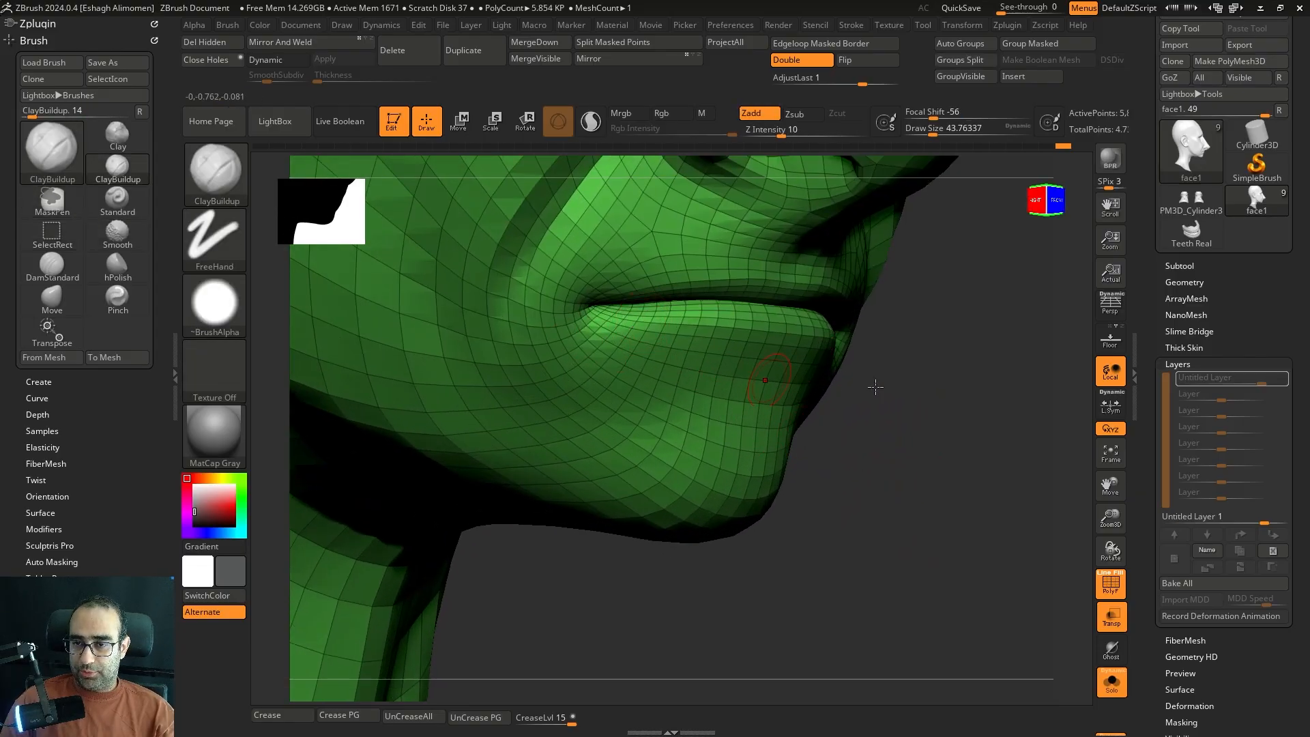
# - Hide the patch of polygons at the front of the lower lip and upper chin in side view
pyautogui.keyDown('shift'); pyautogui.moveTo(875, 387); pyautogui.dragTo(765, 451); pyautogui.keyUp('shift')
pyautogui.hotkey('ctrl', 'shift')
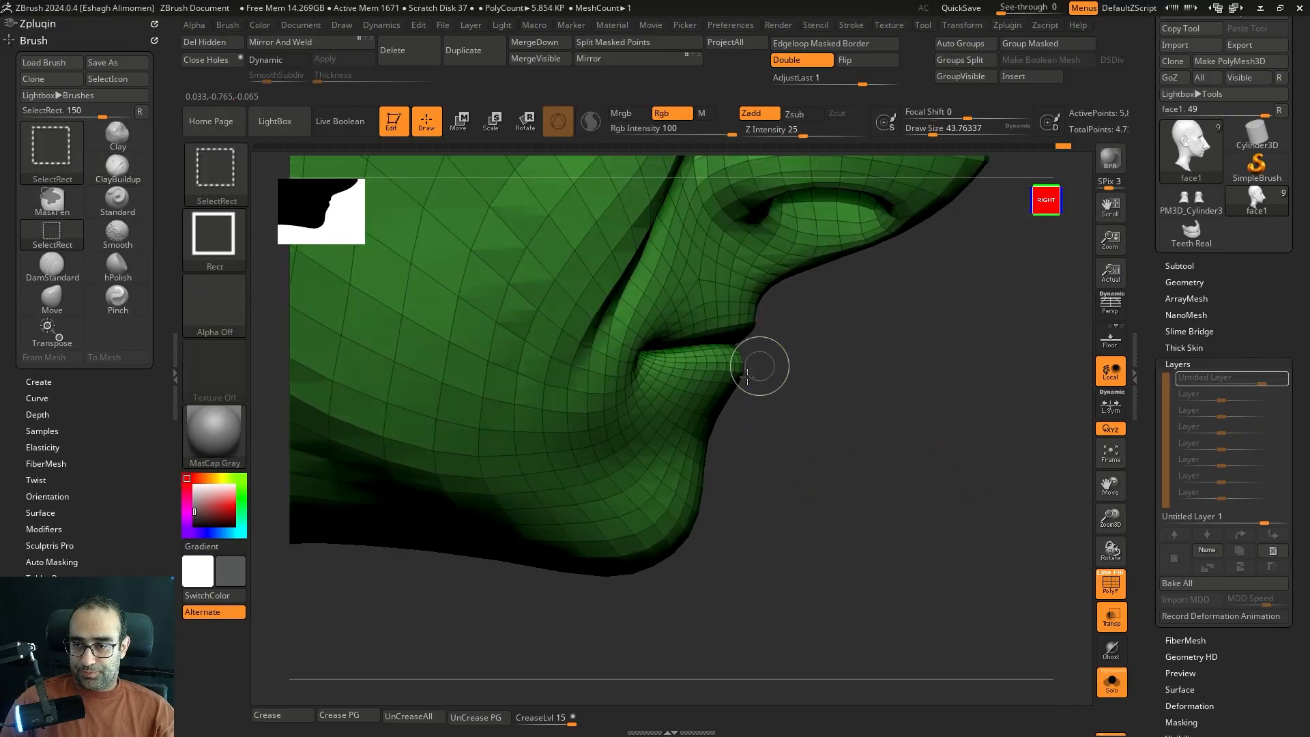
pyautogui.press('ctrl')
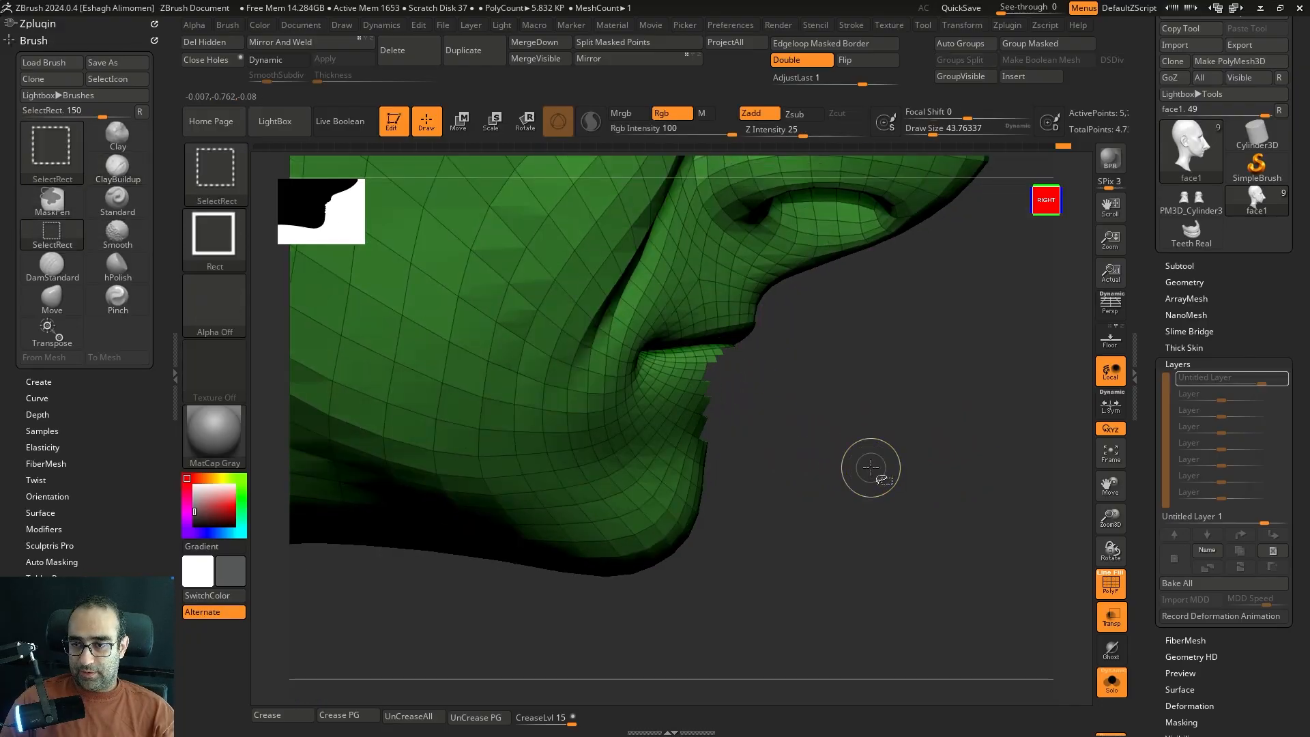
pyautogui.hotkey('ctrl', 'shift', 's')
pyautogui.moveTo(871, 450); pyautogui.dragTo(961, 552)
pyautogui.keyDown('shift'); pyautogui.moveTo(962, 566); pyautogui.dragTo(966, 635); pyautogui.keyUp('shift')
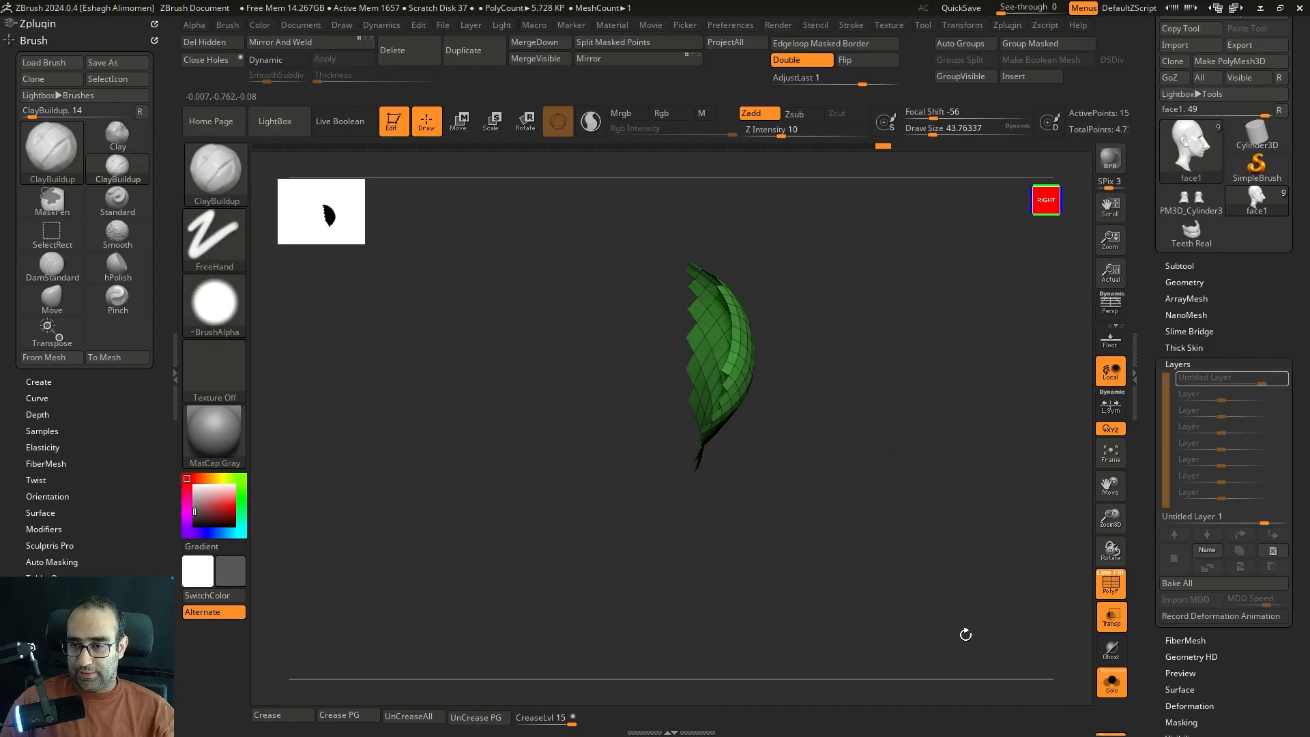
pyautogui.keyDown('ctrl'); pyautogui.keyDown('shift'); pyautogui.click(932, 447); pyautogui.keyUp('shift'); pyautogui.keyUp('ctrl')
# - Dismiss the project save dialog and save the current tool to disk
pyautogui.hotkey('ctrl', 's')
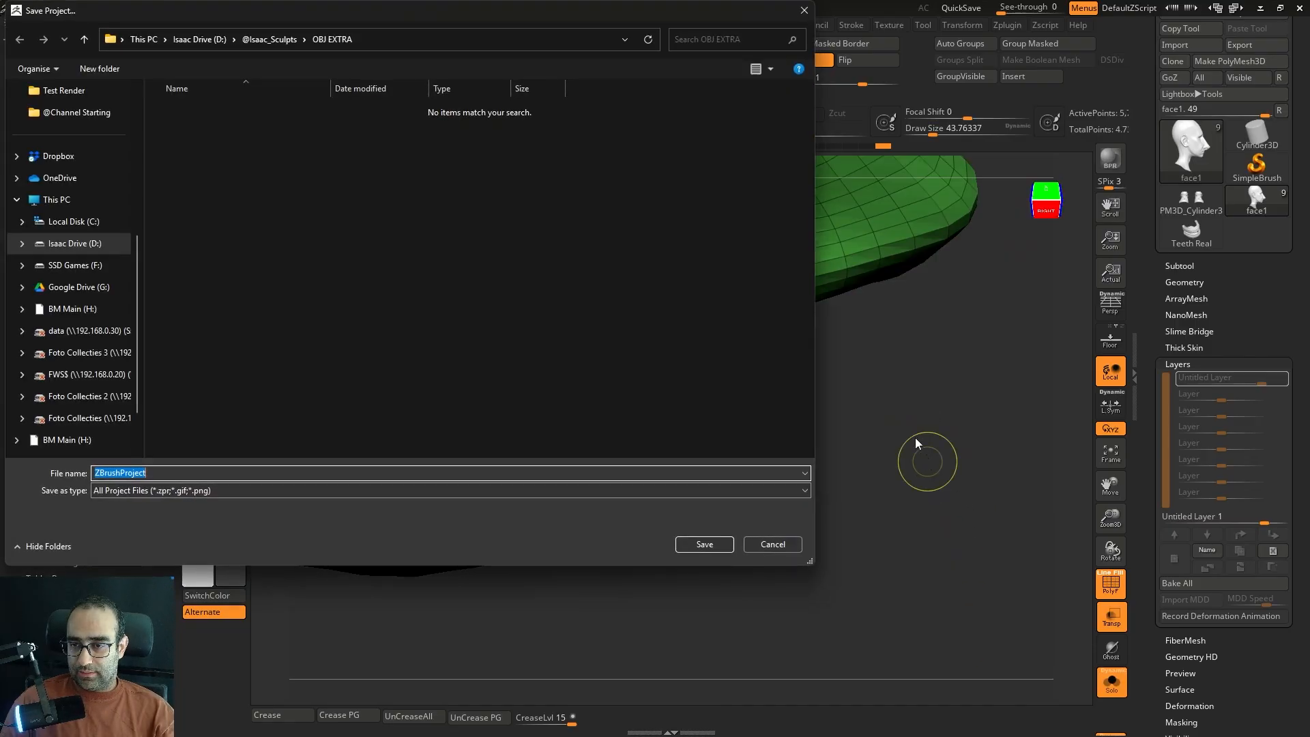
pyautogui.click(786, 545)
pyautogui.moveTo(919, 536)
pyautogui.mouseDown()
pyautogui.moveTo(910, 444)
pyautogui.moveTo(919, 464)
pyautogui.mouseUp()
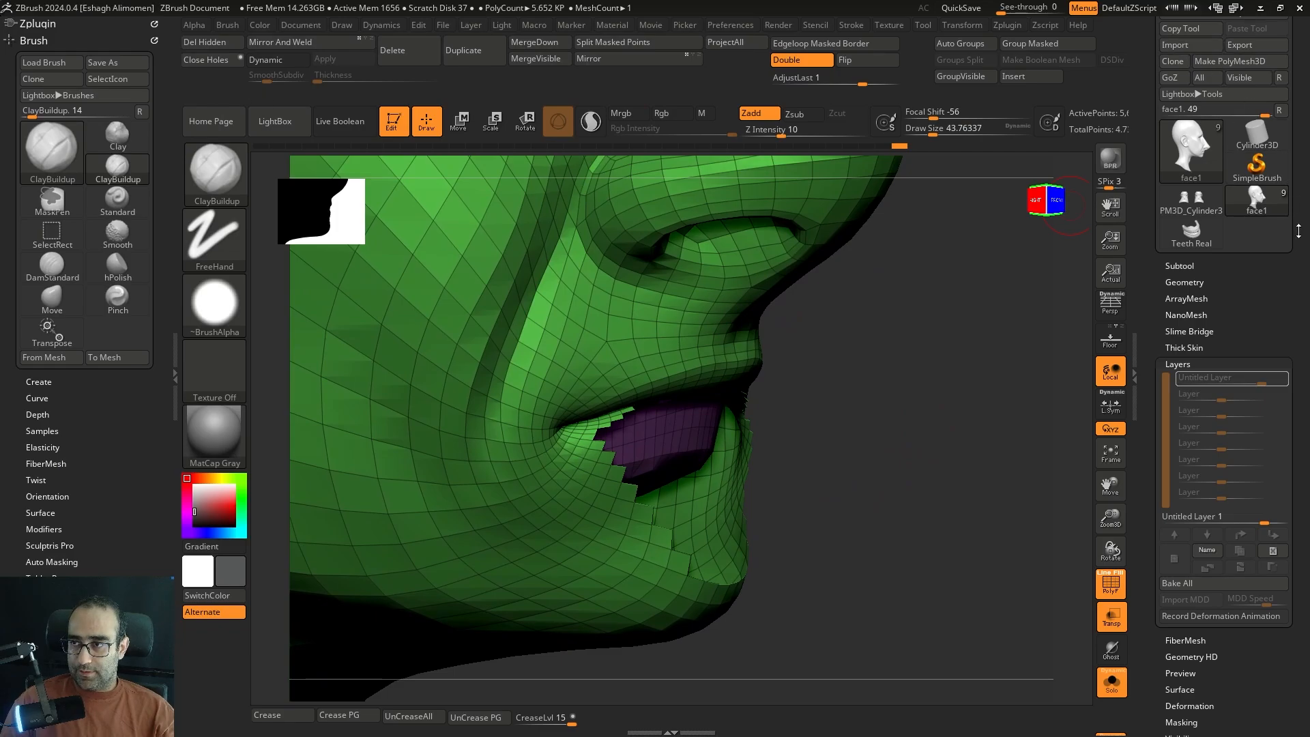
pyautogui.scroll(2, 1298, 231)
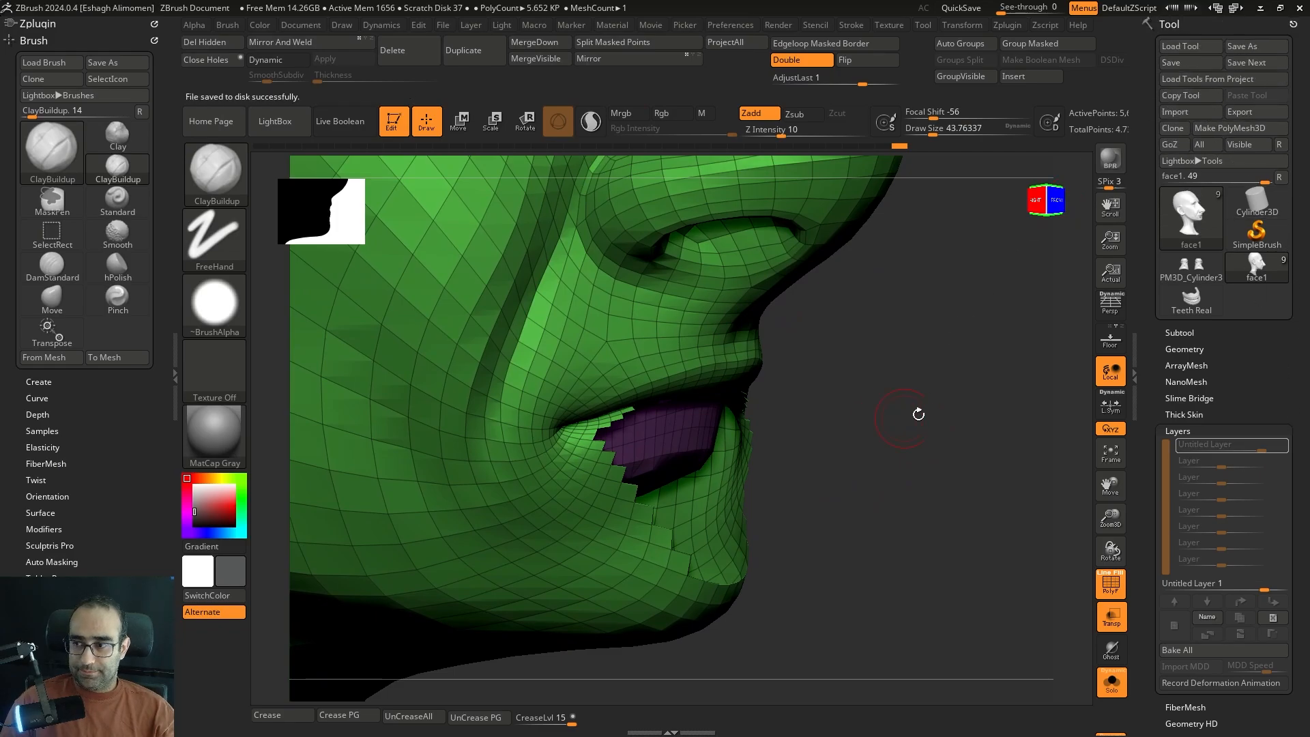
# - Isolate the hidden lower-lip and chin patch, assign it a new polygroup, and show the whole head again
pyautogui.moveTo(916, 463); pyautogui.dragTo(942, 516)
pyautogui.moveTo(913, 525)
pyautogui.mouseDown()
pyautogui.moveTo(895, 637)
pyautogui.moveTo(902, 532)
pyautogui.moveTo(939, 550)
pyautogui.moveTo(921, 392)
pyautogui.mouseUp()
pyautogui.keyDown('ctrl'); pyautogui.keyDown('shift'); pyautogui.click(706, 447); pyautogui.keyUp('shift'); pyautogui.keyUp('ctrl')
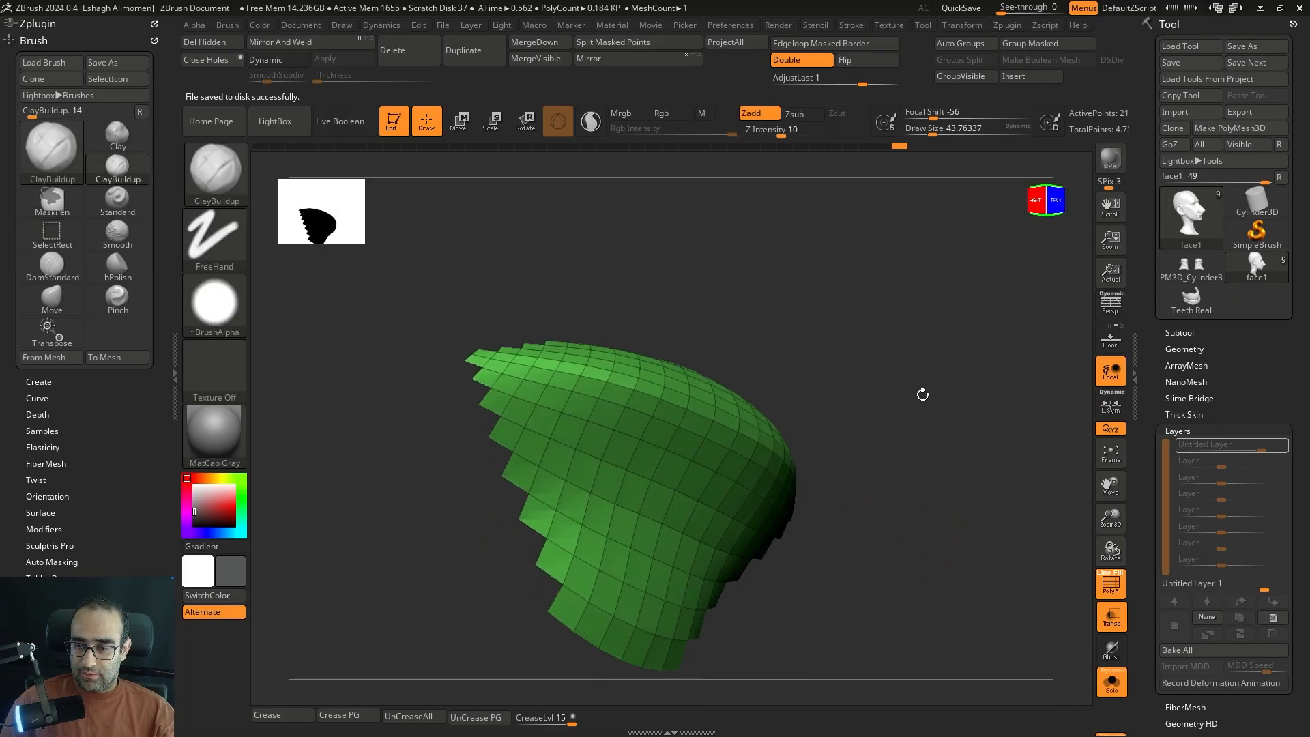
pyautogui.hotkey('ctrl', 'w')
pyautogui.keyDown('ctrl'); pyautogui.keyDown('shift'); pyautogui.click(887, 417); pyautogui.keyUp('shift'); pyautogui.keyUp('ctrl')
pyautogui.moveTo(931, 503)
pyautogui.mouseDown()
pyautogui.moveTo(925, 544)
pyautogui.moveTo(869, 565)
pyautogui.mouseUp()
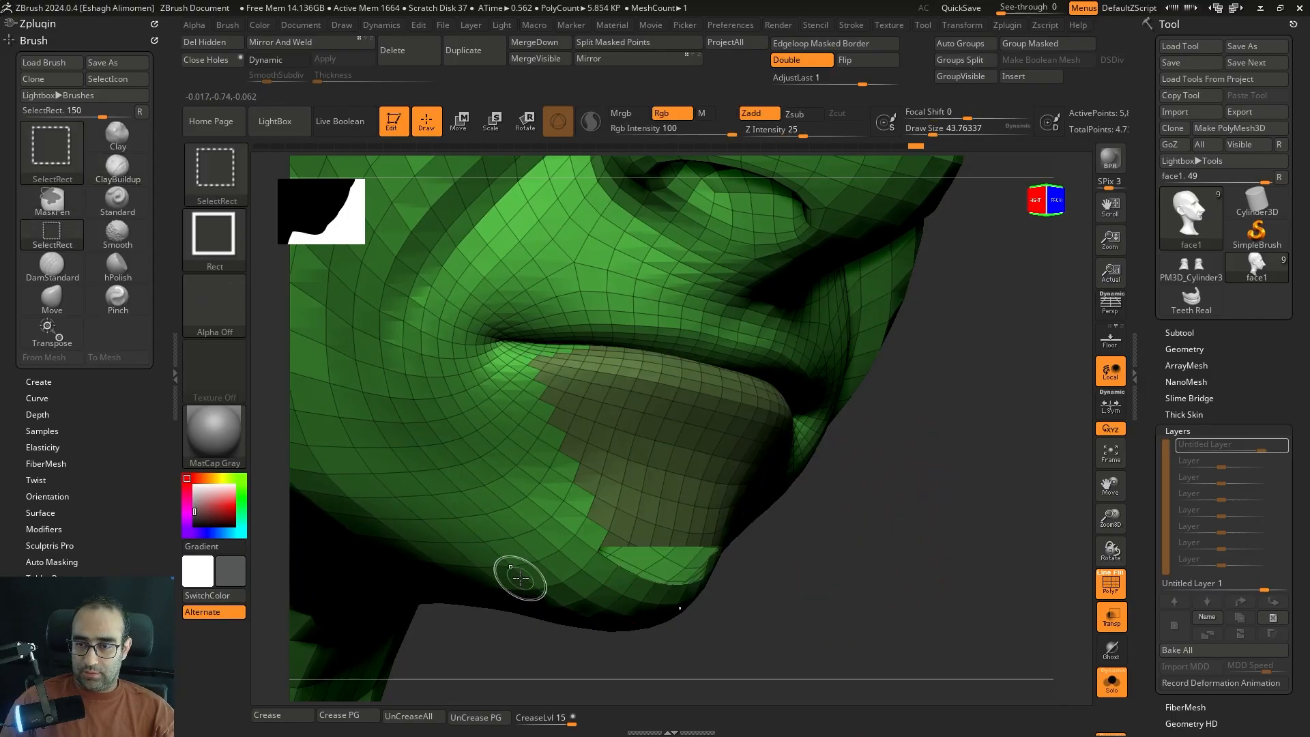
# - Check the extent of the lip-and-chin polygroup by isolating face polygroups and adjusting their visibility
pyautogui.keyDown('ctrl'); pyautogui.keyDown('shift'); pyautogui.click(521, 578); pyautogui.keyUp('shift'); pyautogui.keyUp('ctrl')
pyautogui.hotkey('ctrl', 'shift', 's')
pyautogui.hotkey('ctrl', 'shift', 's')
pyautogui.moveTo(917, 565)
pyautogui.mouseDown()
pyautogui.moveTo(955, 483)
pyautogui.moveTo(905, 524)
pyautogui.mouseUp()
pyautogui.hotkey('ctrl', 'shift', 's')
pyautogui.hotkey('ctrl', 'shift', 's')
pyautogui.hotkey('ctrl', 'shift', 's')
pyautogui.keyDown('ctrl'); pyautogui.keyDown('shift'); pyautogui.moveTo(901, 529); pyautogui.dragTo(928, 588); pyautogui.keyUp('shift'); pyautogui.keyUp('ctrl')
pyautogui.moveTo(921, 584); pyautogui.dragTo(881, 552)
pyautogui.keyDown('ctrl'); pyautogui.keyDown('shift'); pyautogui.click(662, 447); pyautogui.keyUp('shift'); pyautogui.keyUp('ctrl')
pyautogui.moveTo(860, 456); pyautogui.dragTo(944, 464)
pyautogui.keyDown('ctrl'); pyautogui.keyDown('shift'); pyautogui.click(952, 515); pyautogui.keyUp('shift'); pyautogui.keyUp('ctrl')
# - Try to reposition the lower-lip and chin patch in side view with the transform gizmo
pyautogui.moveTo(1035, 526); pyautogui.dragTo(950, 520)
pyautogui.press('w')
pyautogui.hotkey('shift', 'f')
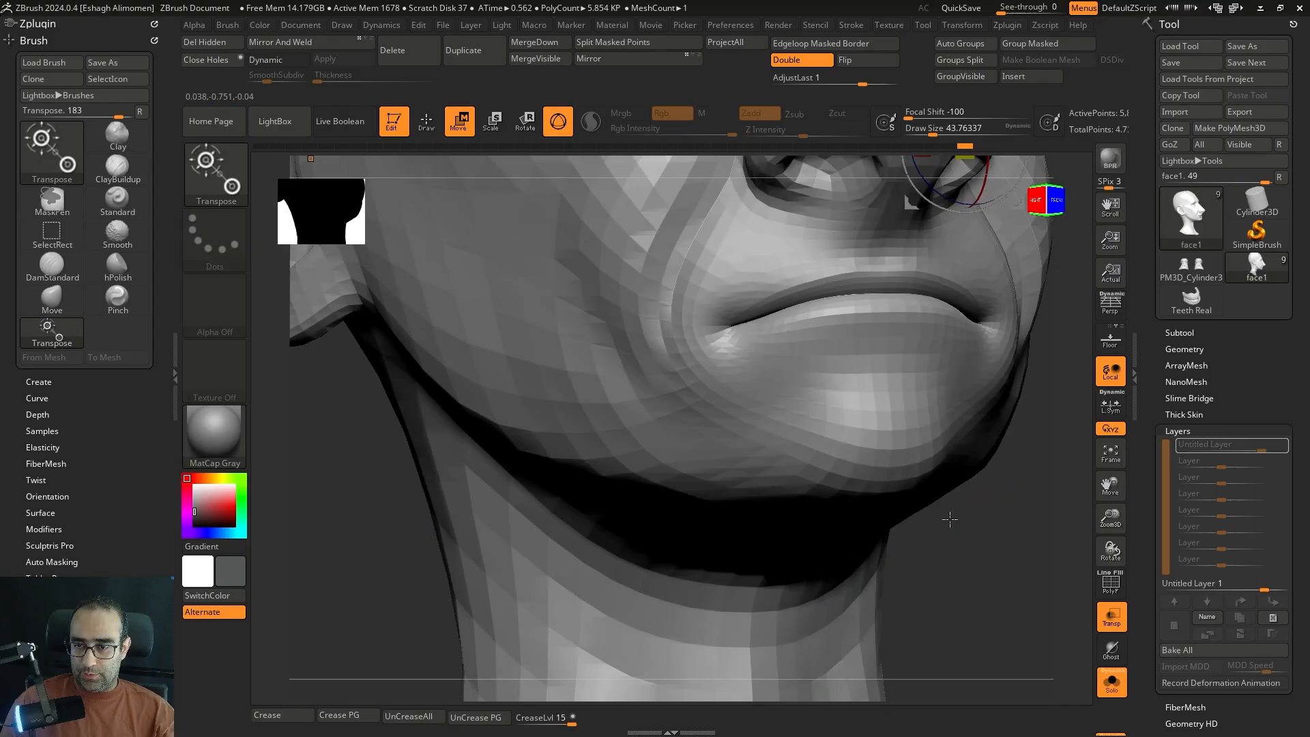
pyautogui.click(756, 395)
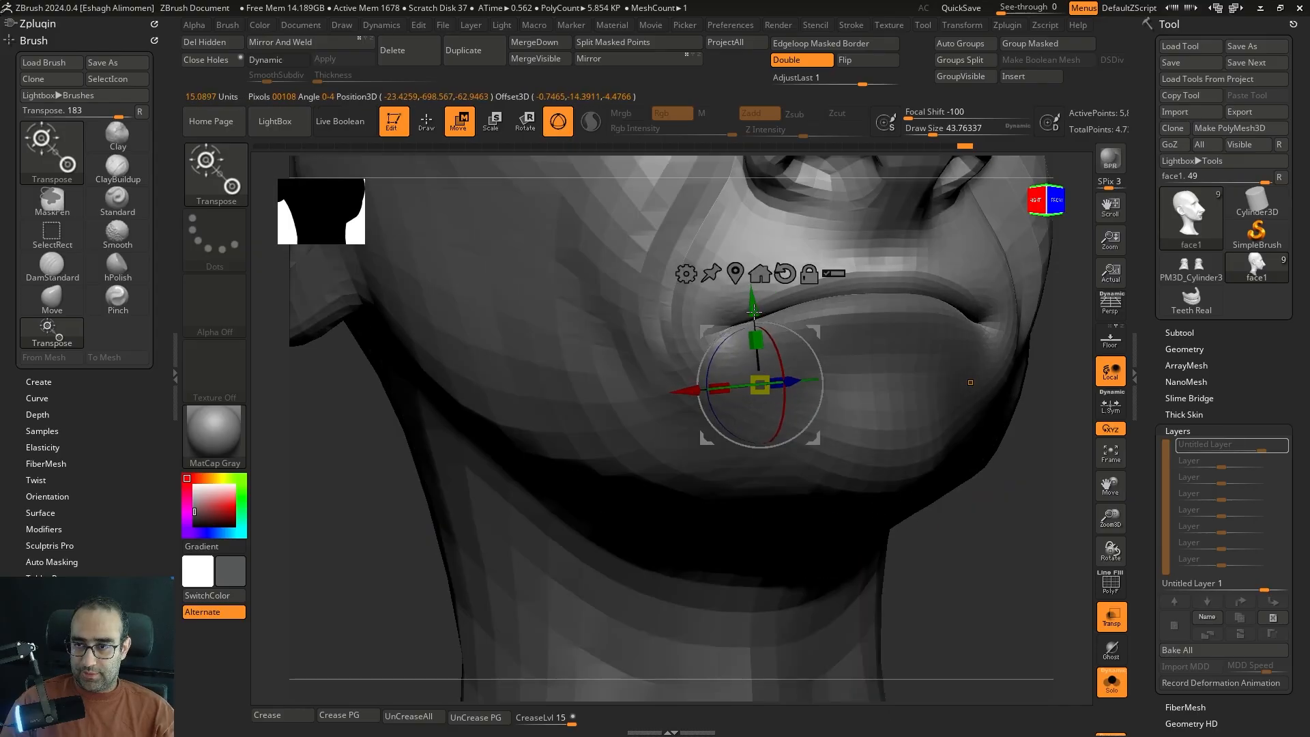
pyautogui.moveTo(1037, 481); pyautogui.dragTo(936, 521)
pyautogui.moveTo(773, 362); pyautogui.dragTo(750, 451)
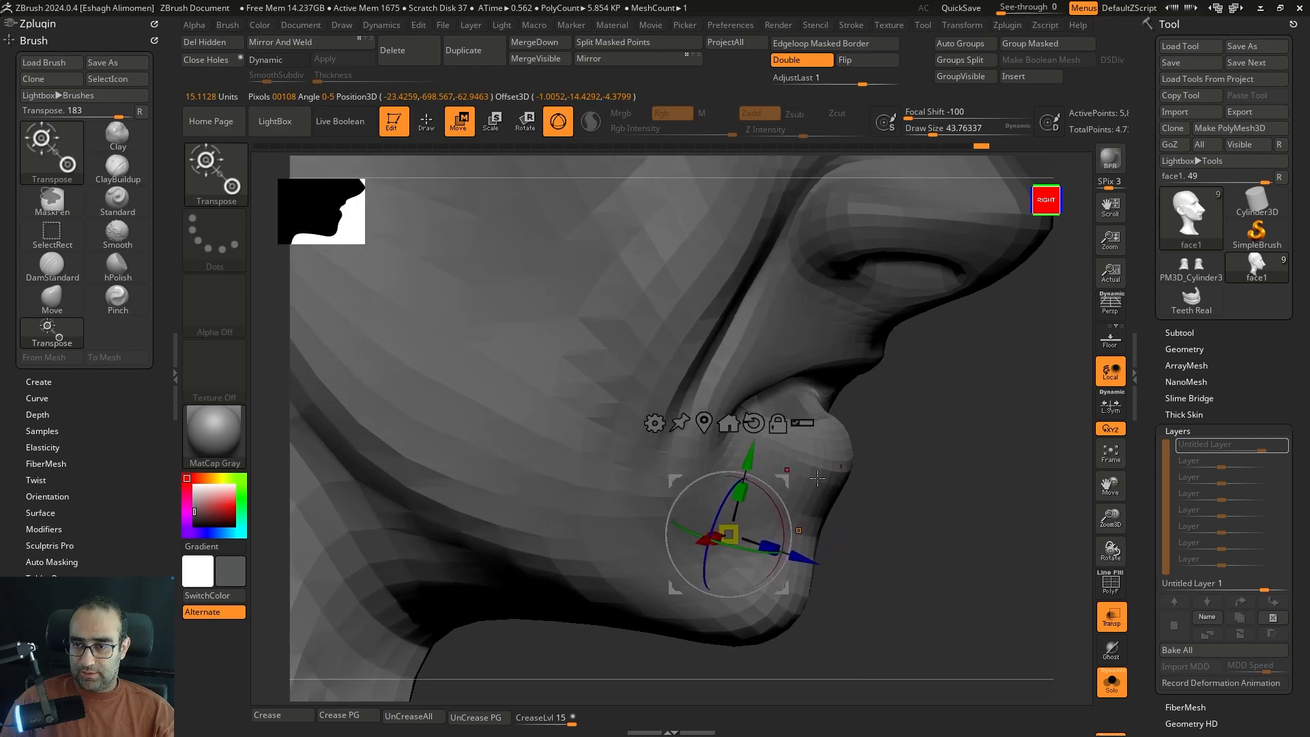
pyautogui.moveTo(955, 510)
pyautogui.mouseDown()
pyautogui.moveTo(917, 517)
pyautogui.moveTo(982, 511)
pyautogui.moveTo(887, 303)
pyautogui.mouseUp()
pyautogui.hotkey('ctrl', 'z')
# - Mask the lower lip and chin in side view, soften the mask's edge, and invert it so only that area is editable
pyautogui.press('f')
pyautogui.click(429, 126)
pyautogui.moveTo(776, 258)
pyautogui.keyDown('ctrl'); pyautogui.mouseDown()
pyautogui.moveTo(246, 293)
pyautogui.moveTo(676, 699)
pyautogui.moveTo(604, 620)
pyautogui.moveTo(686, 361)
pyautogui.moveTo(812, 307)
pyautogui.mouseUp(); pyautogui.keyUp('ctrl')
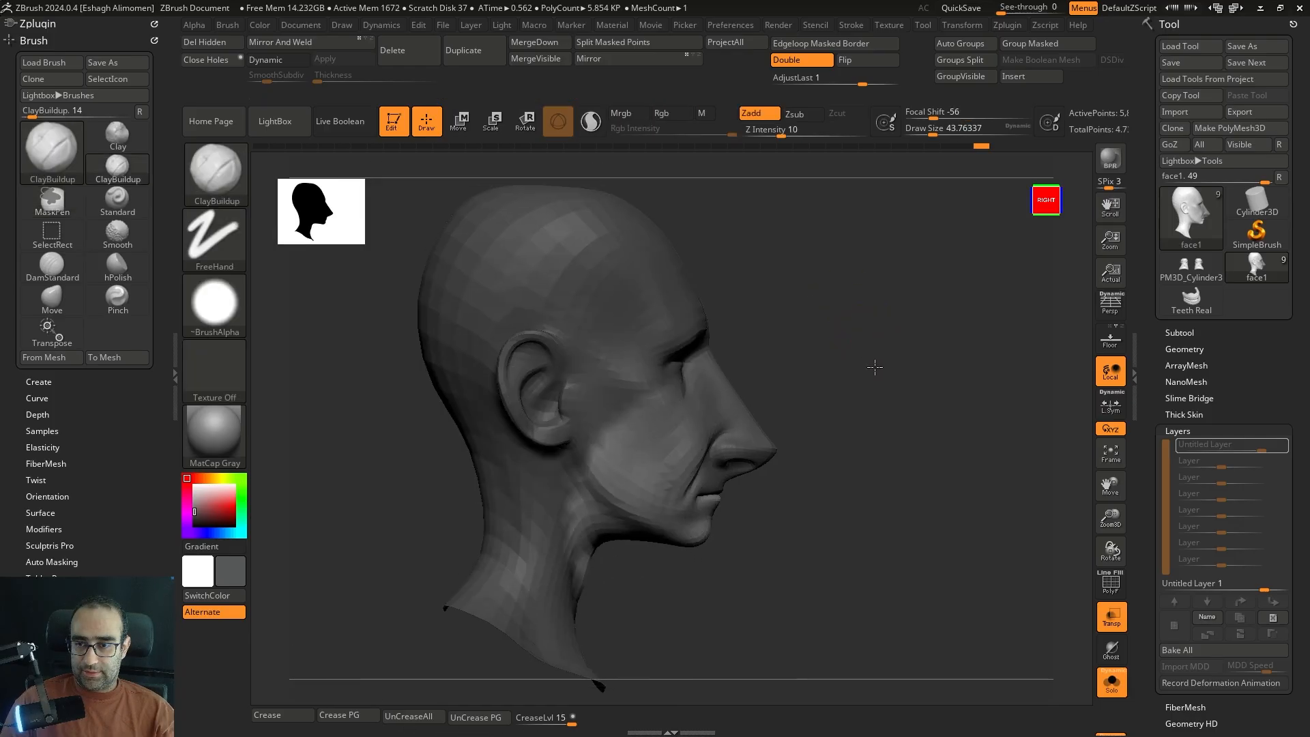
pyautogui.keyDown('alt'); pyautogui.moveTo(874, 366); pyautogui.dragTo(711, 570); pyautogui.keyUp('alt')
pyautogui.moveTo(579, 630)
pyautogui.keyDown('ctrl'); pyautogui.mouseDown()
pyautogui.moveTo(521, 477)
pyautogui.moveTo(819, 163)
pyautogui.moveTo(657, 554)
pyautogui.mouseUp(); pyautogui.keyUp('ctrl')
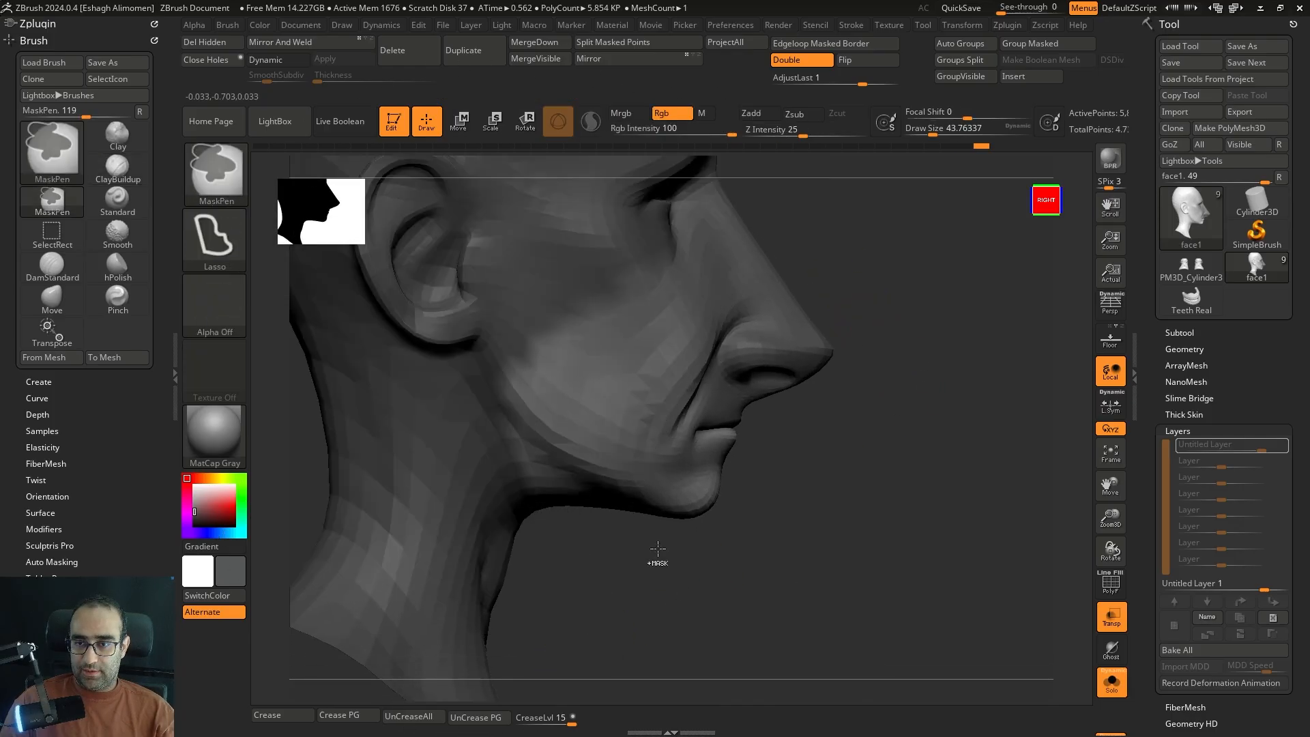
pyautogui.moveTo(844, 317)
pyautogui.keyDown('alt'); pyautogui.mouseDown()
pyautogui.moveTo(842, 354)
pyautogui.moveTo(887, 419)
pyautogui.moveTo(737, 133)
pyautogui.moveTo(785, 171)
pyautogui.mouseUp(); pyautogui.keyUp('alt')
pyautogui.keyDown('alt'); pyautogui.moveTo(866, 305); pyautogui.dragTo(868, 316); pyautogui.keyUp('alt')
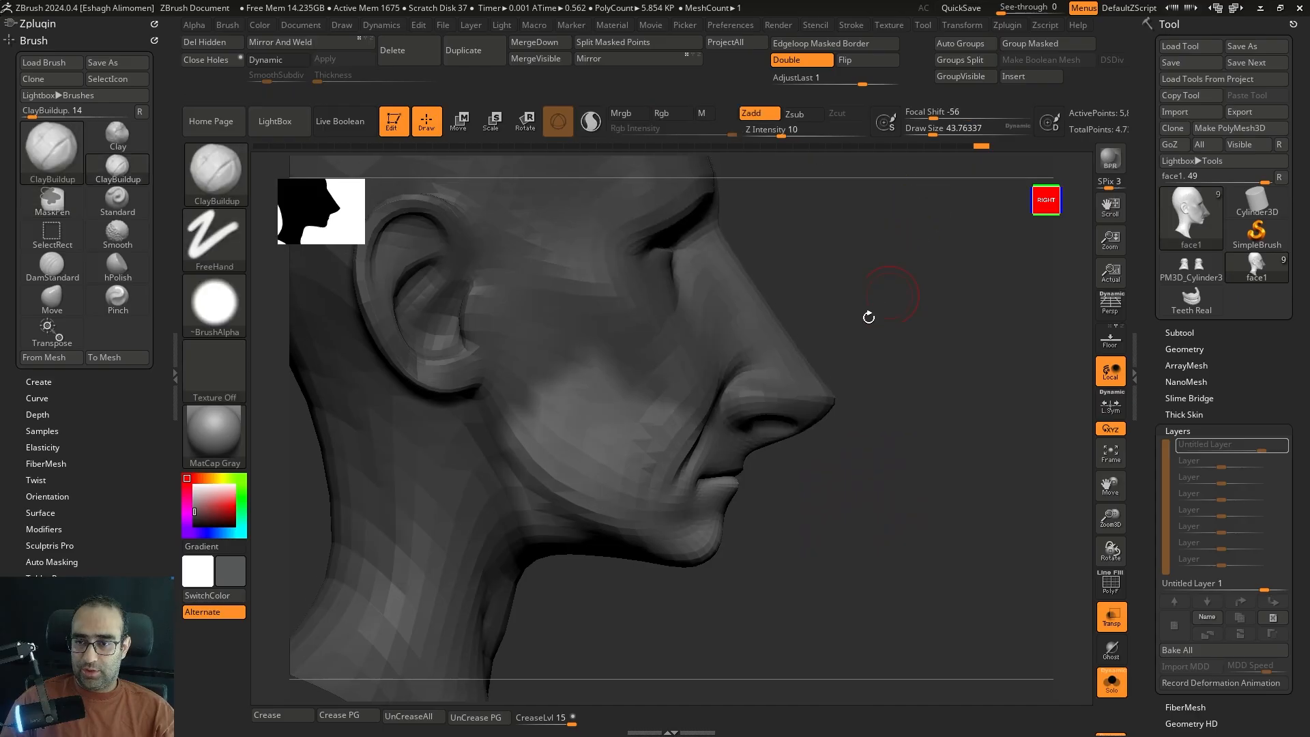
pyautogui.keyDown('ctrl'); pyautogui.moveTo(824, 268); pyautogui.dragTo(718, 323); pyautogui.keyUp('ctrl')
pyautogui.keyDown('alt'); pyautogui.moveTo(876, 339); pyautogui.dragTo(887, 337); pyautogui.keyUp('alt')
pyautogui.keyDown('ctrl'); pyautogui.click(892, 329); pyautogui.keyUp('ctrl')
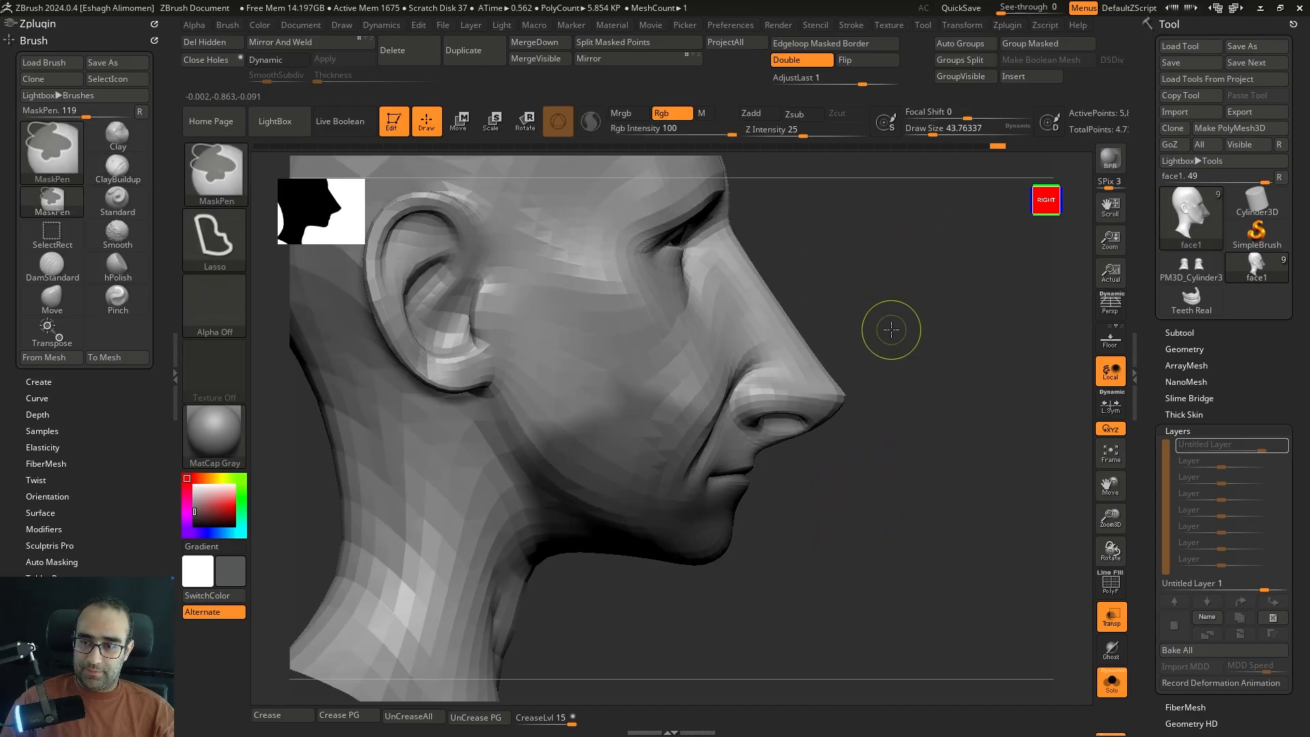
pyautogui.keyDown('ctrl'); pyautogui.click(773, 364); pyautogui.keyUp('ctrl')
pyautogui.keyDown('ctrl'); pyautogui.click(855, 319); pyautogui.keyUp('ctrl')
# - Try to open the mouth by rotating the lower lip and chin about 11 degrees around a pivot near the jaw hinge
pyautogui.press('w')
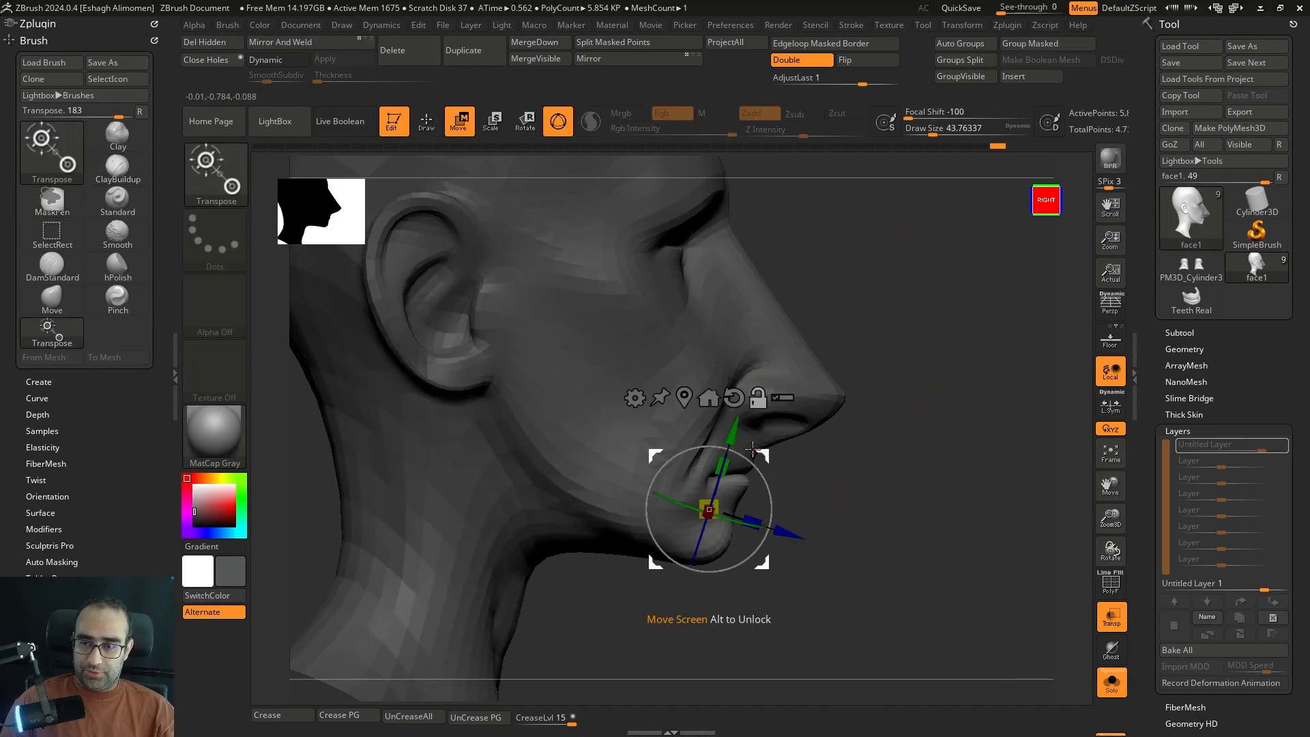
pyautogui.click(734, 397)
pyautogui.moveTo(610, 350); pyautogui.dragTo(617, 359)
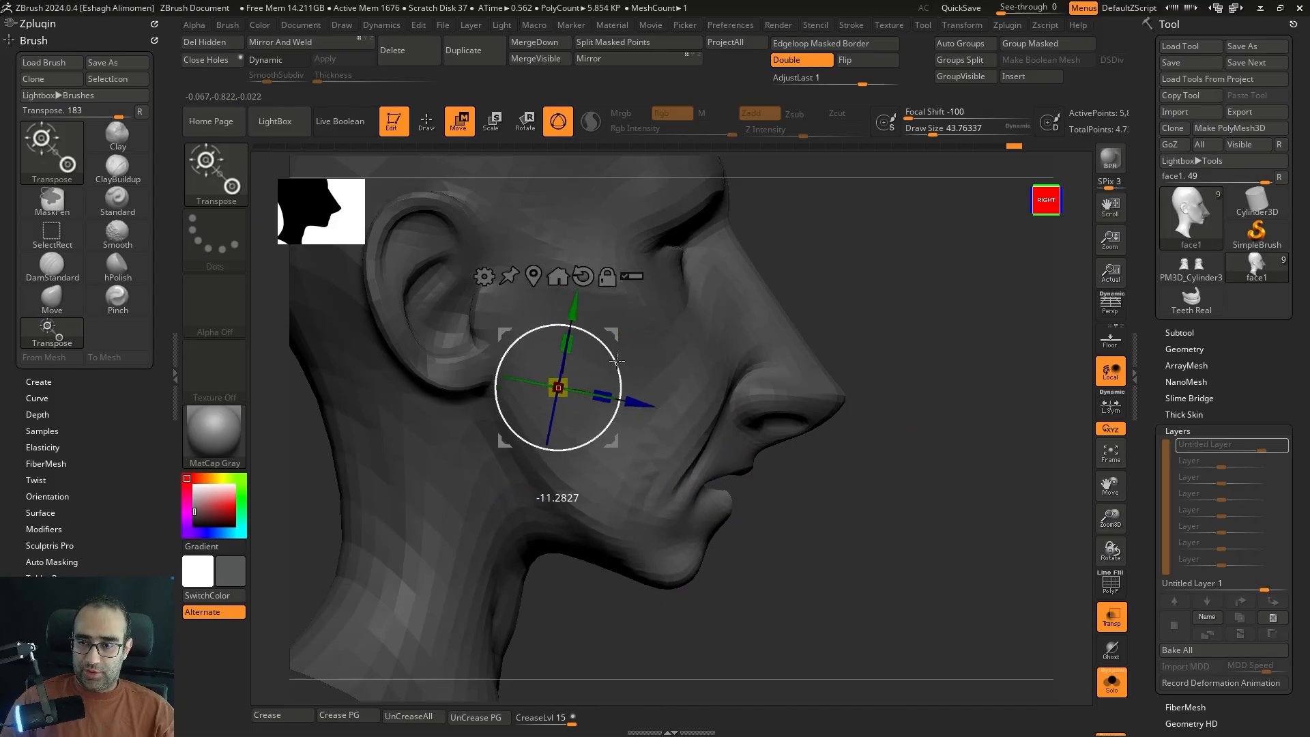
pyautogui.moveTo(619, 367); pyautogui.dragTo(916, 459, button='right')
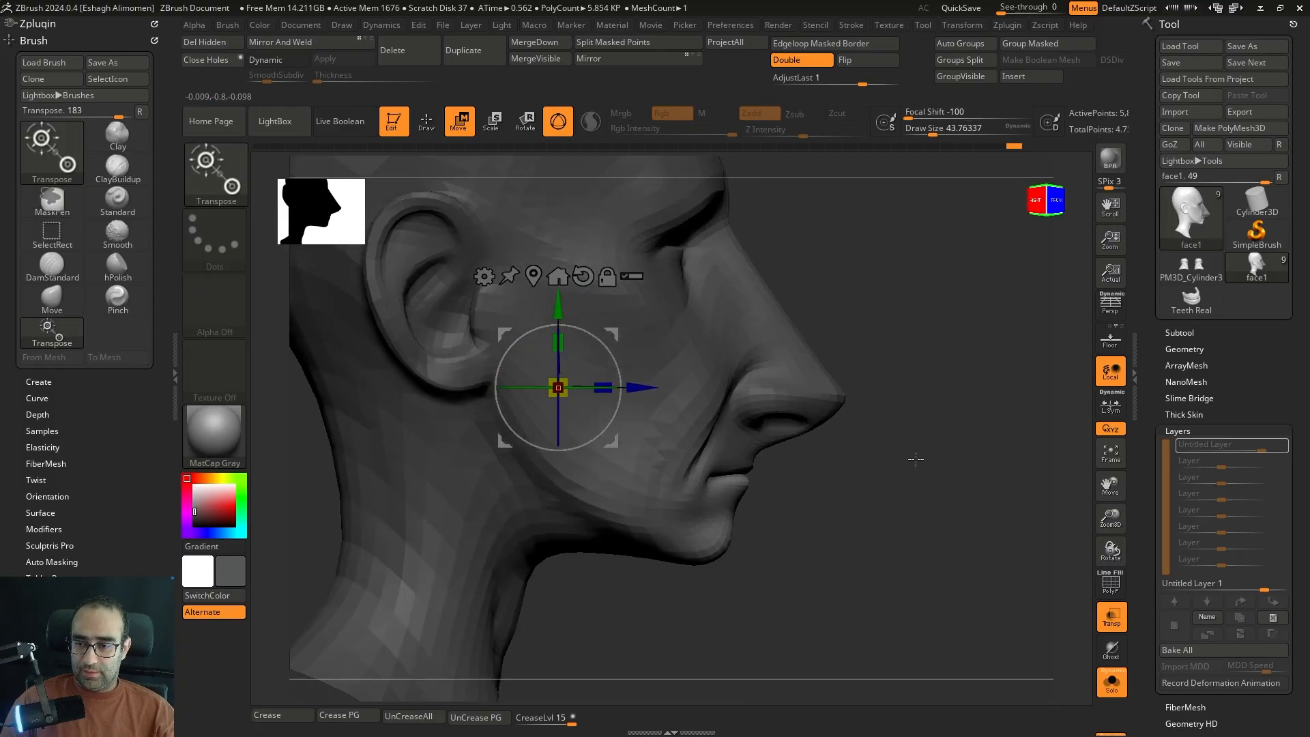
# - Examine how far the lower-lip and chin polygroup reaches around the mouth corners, and save the current tool to disk
pyautogui.press('q')
pyautogui.moveTo(974, 410); pyautogui.dragTo(845, 477, button='right')
pyautogui.hotkey('shift', 'f')
pyautogui.keyDown('alt'); pyautogui.moveTo(836, 448); pyautogui.dragTo(947, 525); pyautogui.keyUp('alt')
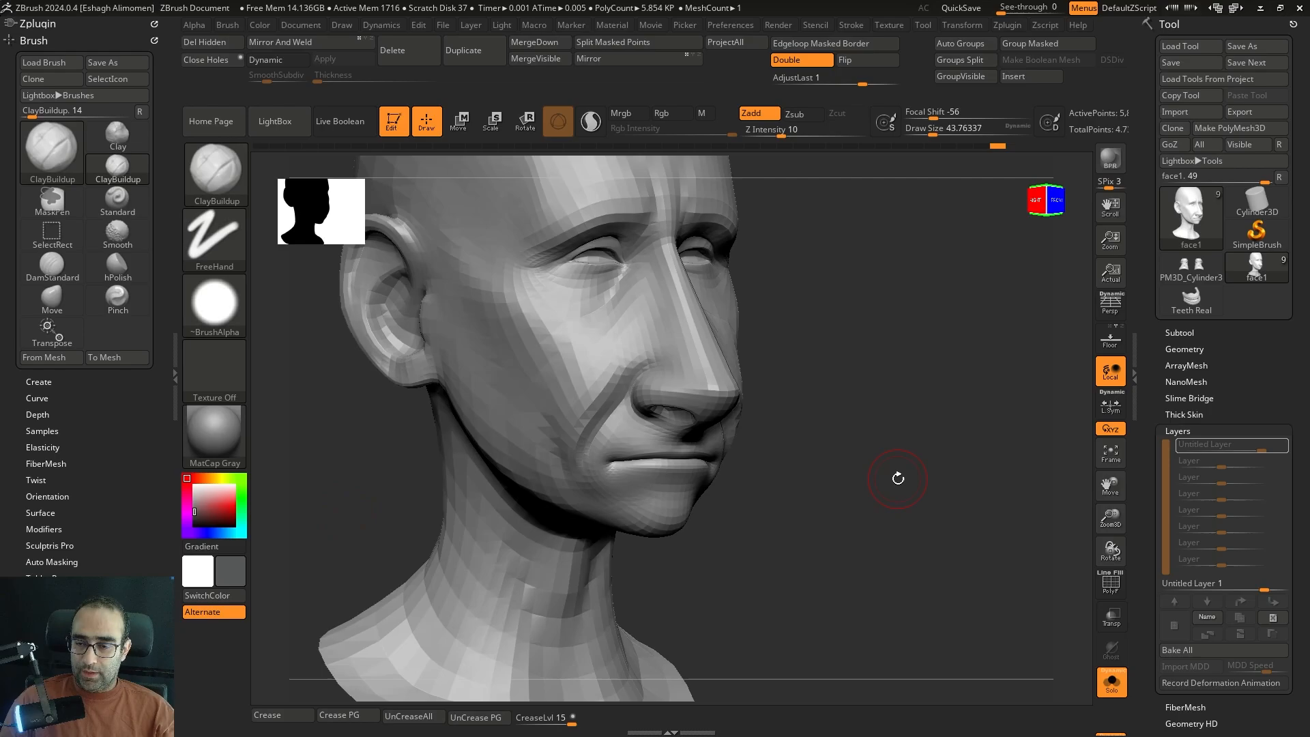
pyautogui.hotkey('shift', 'f')
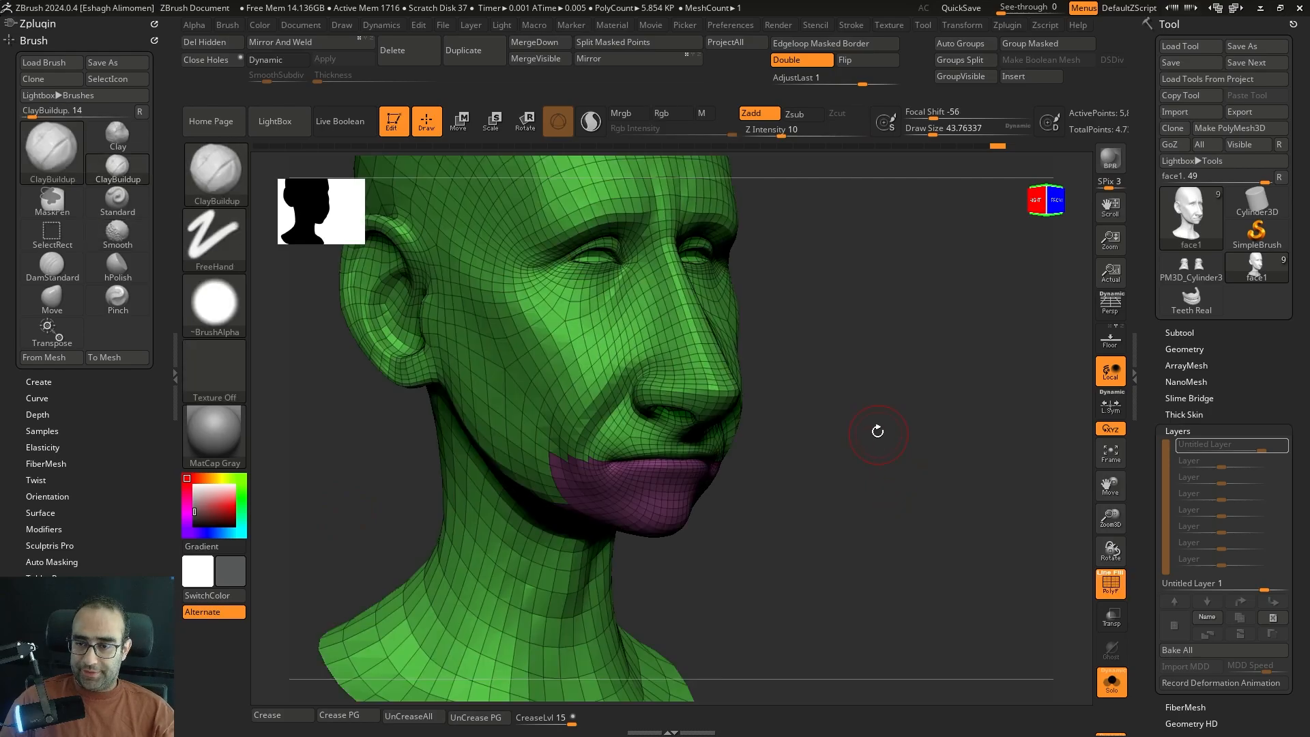
pyautogui.moveTo(878, 429)
pyautogui.keyDown('alt'); pyautogui.mouseDown()
pyautogui.moveTo(871, 469)
pyautogui.moveTo(765, 510)
pyautogui.mouseUp(); pyautogui.keyUp('alt')
pyautogui.moveTo(778, 556); pyautogui.dragTo(658, 462)
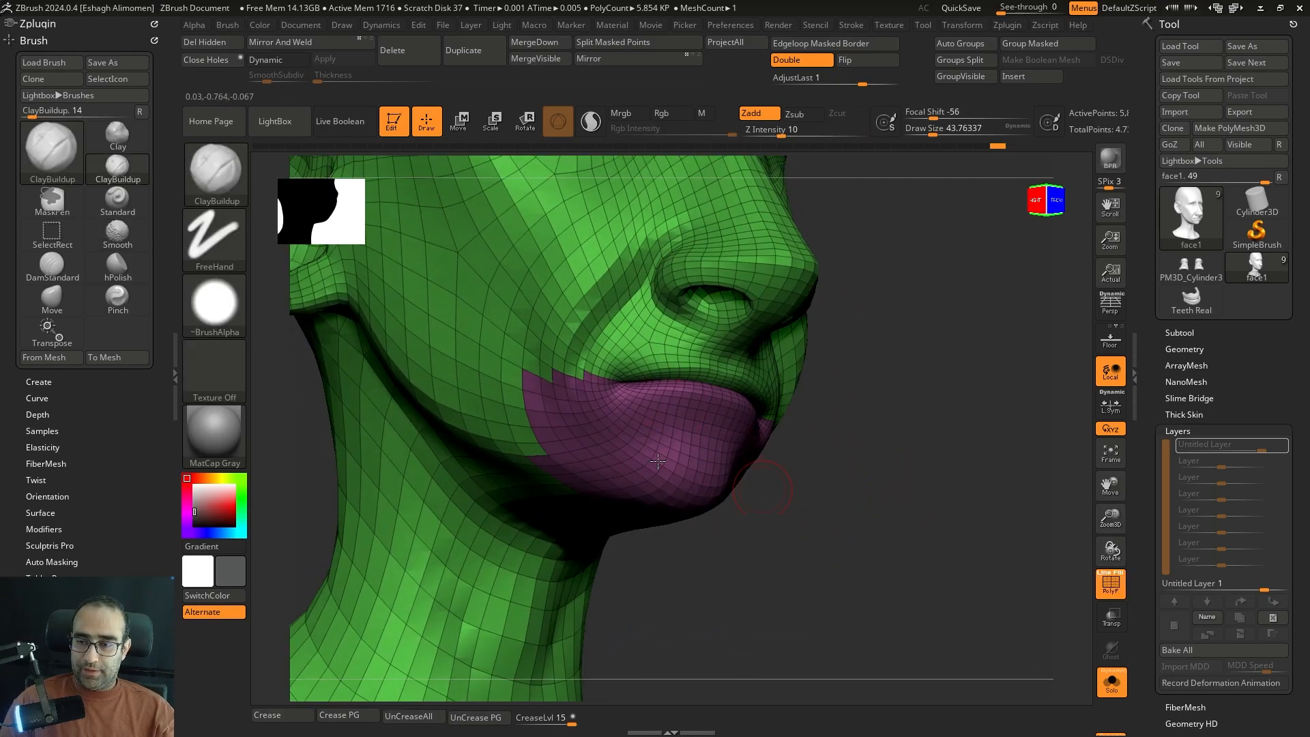
pyautogui.moveTo(870, 493)
pyautogui.mouseDown()
pyautogui.moveTo(891, 525)
pyautogui.moveTo(936, 483)
pyautogui.mouseUp()
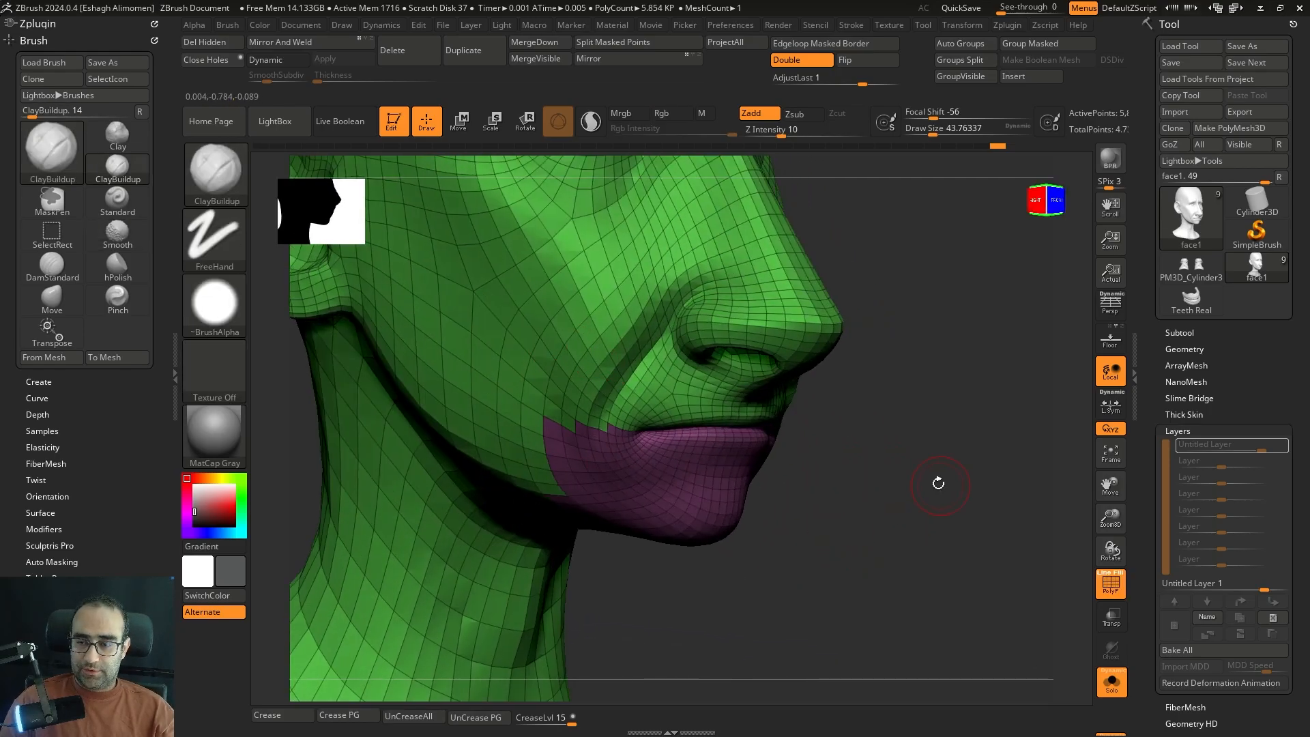
pyautogui.hotkey('shift', 'f')
pyautogui.hotkey('shift', 'f')
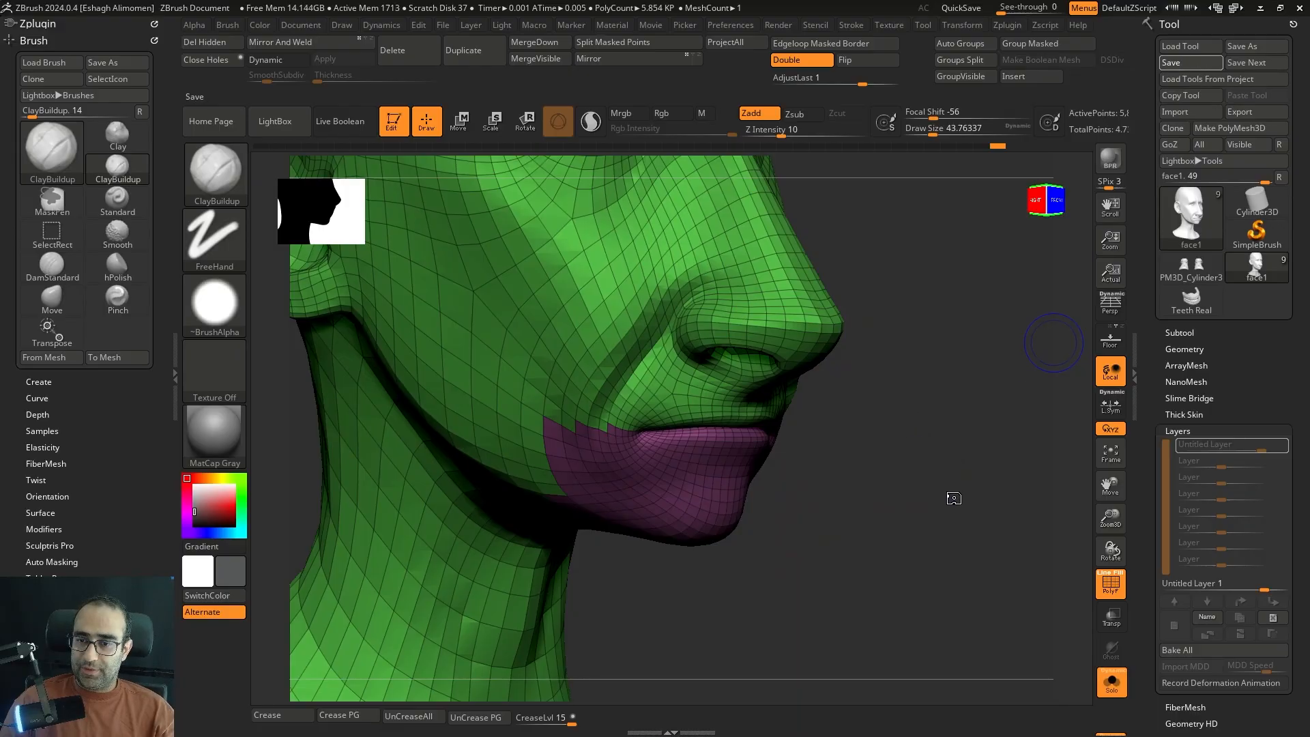
# - Isolate and mask the lower-lip and chin polygroup, show the whole head, blur the mask, and invert it
pyautogui.keyDown('ctrl'); pyautogui.keyDown('shift'); pyautogui.click(727, 476); pyautogui.keyUp('shift'); pyautogui.keyUp('ctrl')
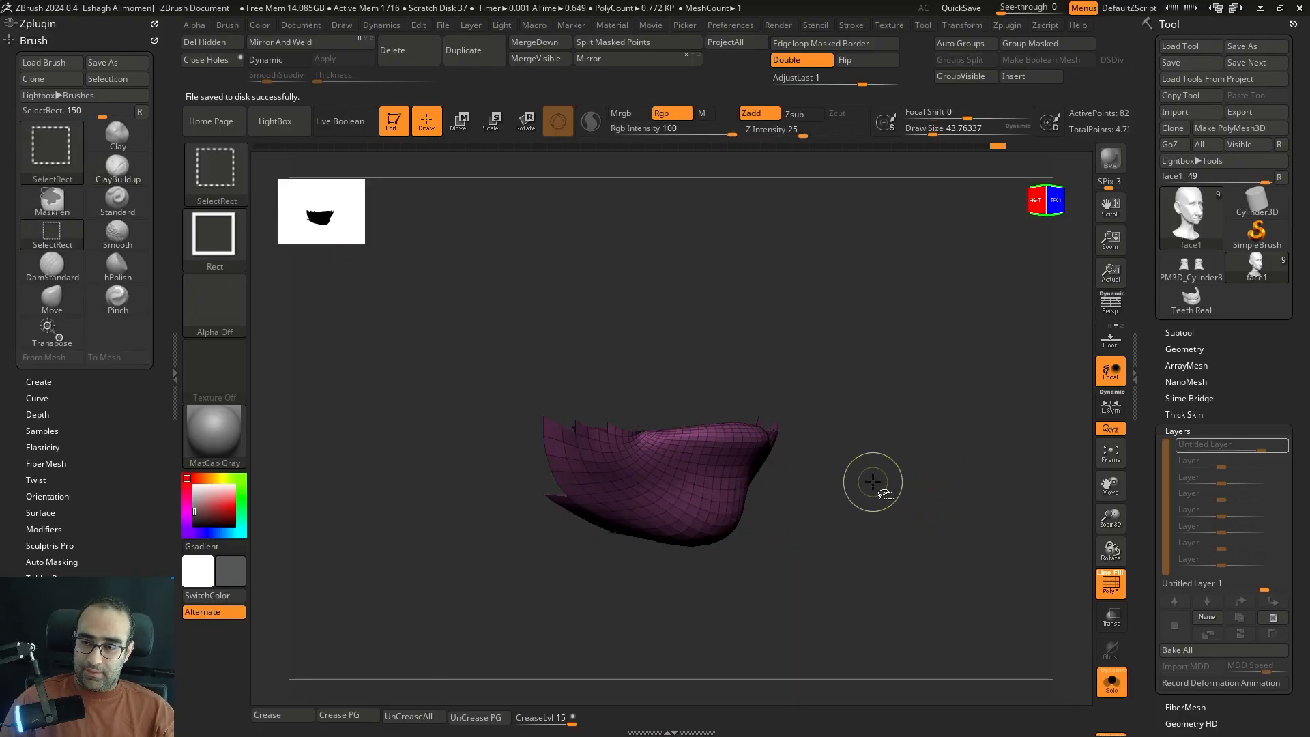
pyautogui.keyDown('ctrl'); pyautogui.keyDown('shift'); pyautogui.click(872, 482); pyautogui.keyUp('shift'); pyautogui.keyUp('ctrl')
pyautogui.hotkey('shift', 'f')
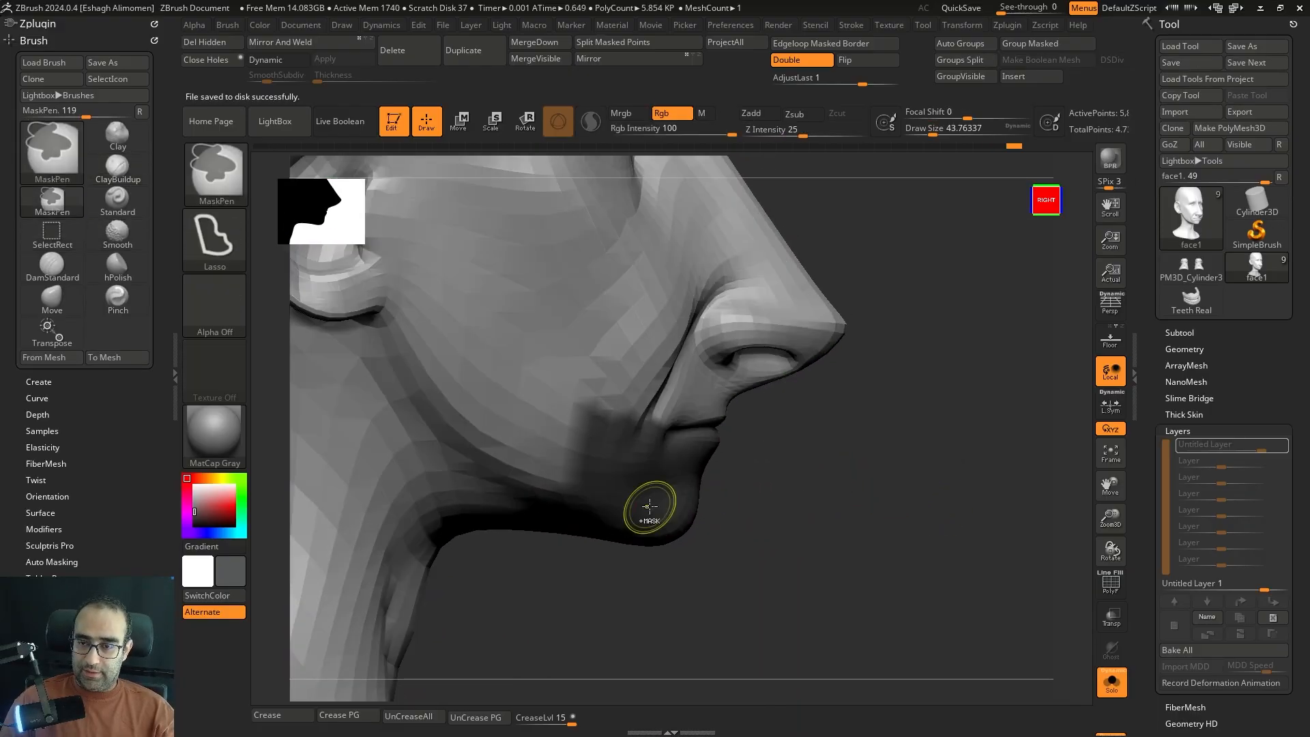
pyautogui.keyDown('ctrl'); pyautogui.click(771, 535); pyautogui.keyUp('ctrl')
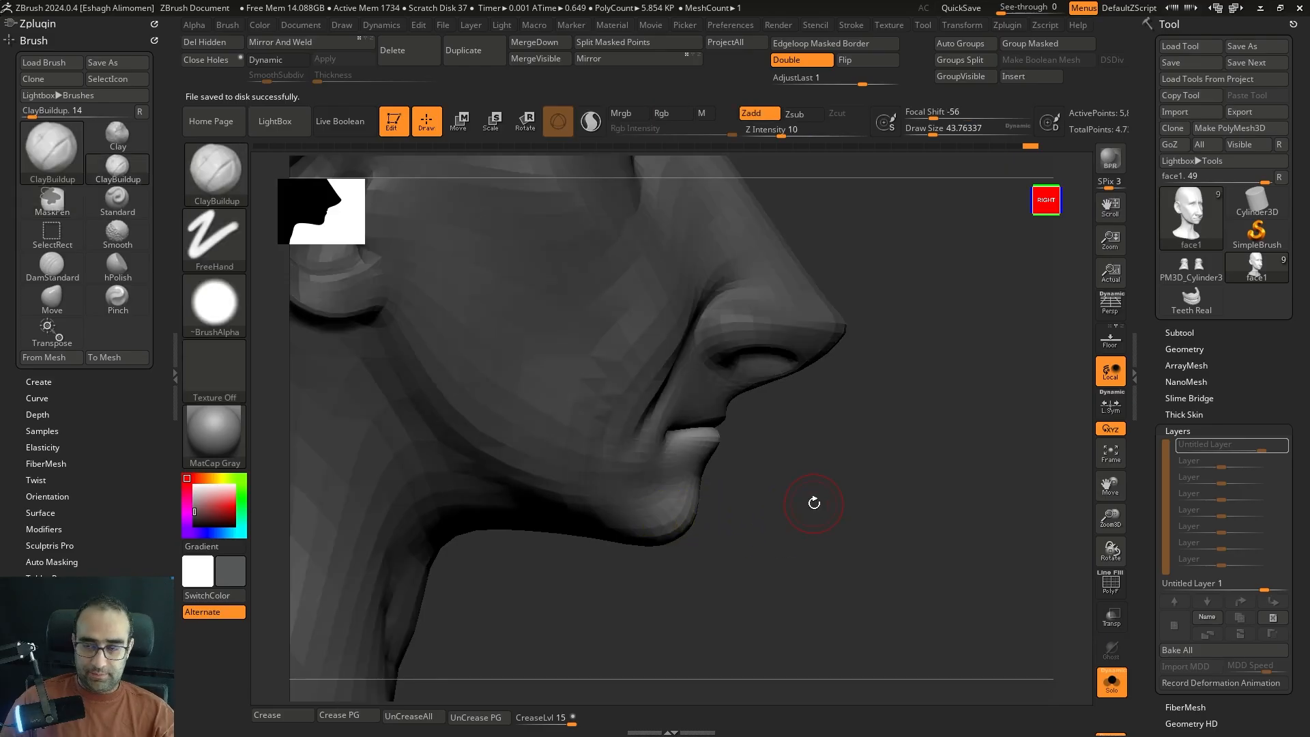
# - Rotate the unmasked lower lip and chin downward around a pivot near the jaw hinge to open the mouth
pyautogui.press('w')
pyautogui.moveTo(511, 401); pyautogui.dragTo(504, 421)
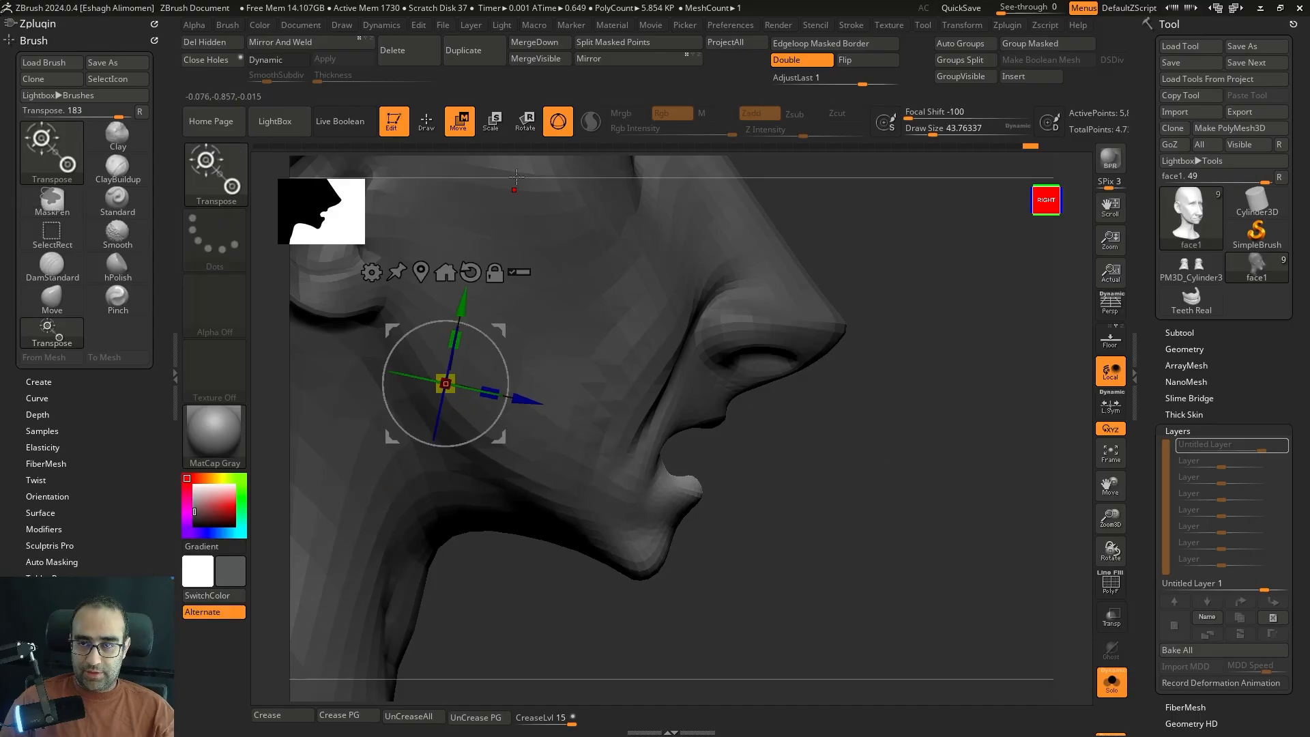
pyautogui.press('q')
pyautogui.moveTo(914, 495)
pyautogui.mouseDown()
pyautogui.moveTo(820, 498)
pyautogui.moveTo(844, 448)
pyautogui.mouseUp()
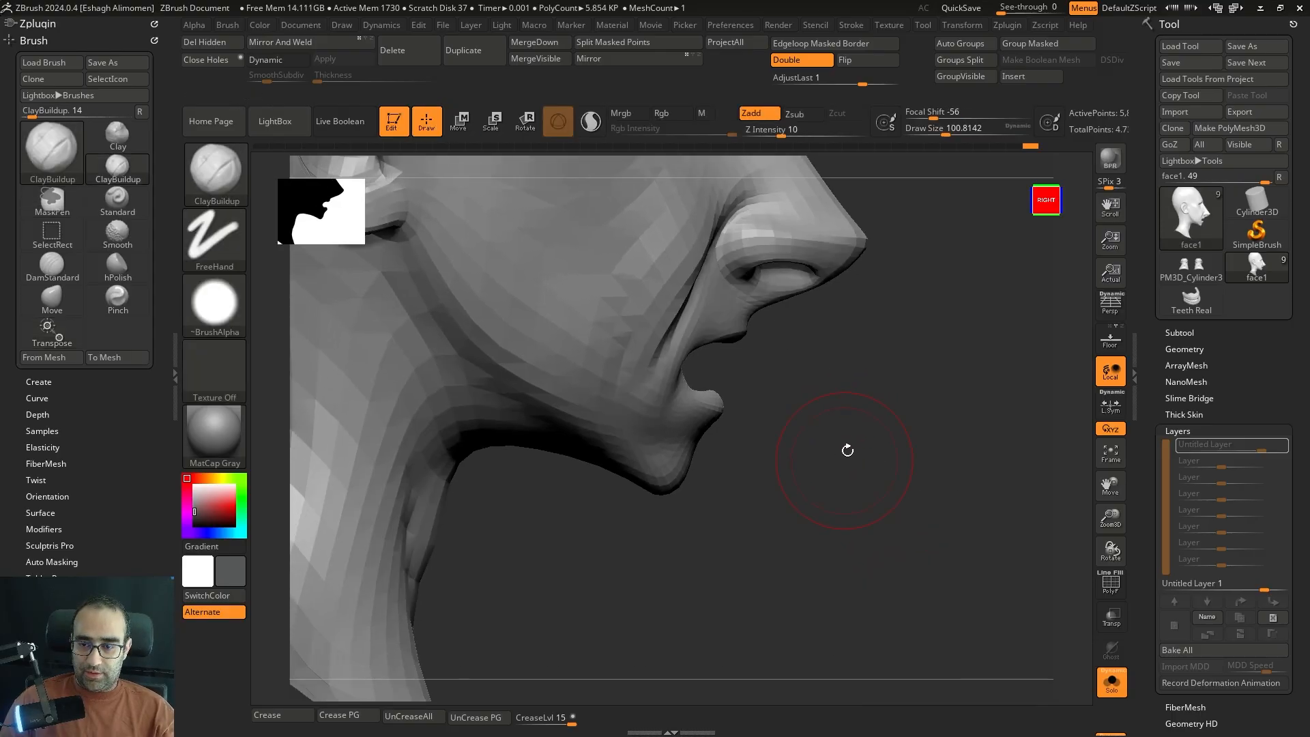
# - Reshape the opened lower lip and chin profile in side view with the Move brush
pyautogui.press('b')
pyautogui.press('m')
pyautogui.press('v')
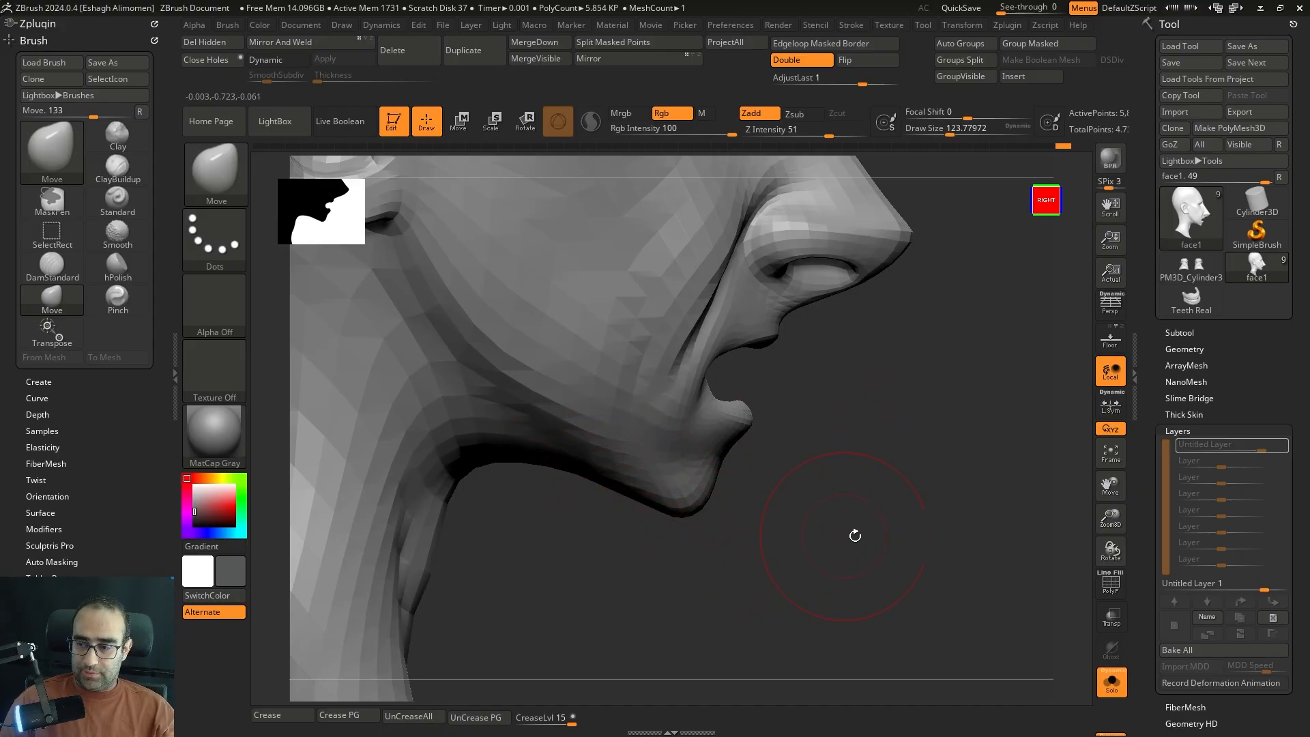
# - Compare the closed and open mouth at a higher subdivision level by toggling the layer's visibility, and resume recording on it
pyautogui.press('d')
pyautogui.click(1283, 443)
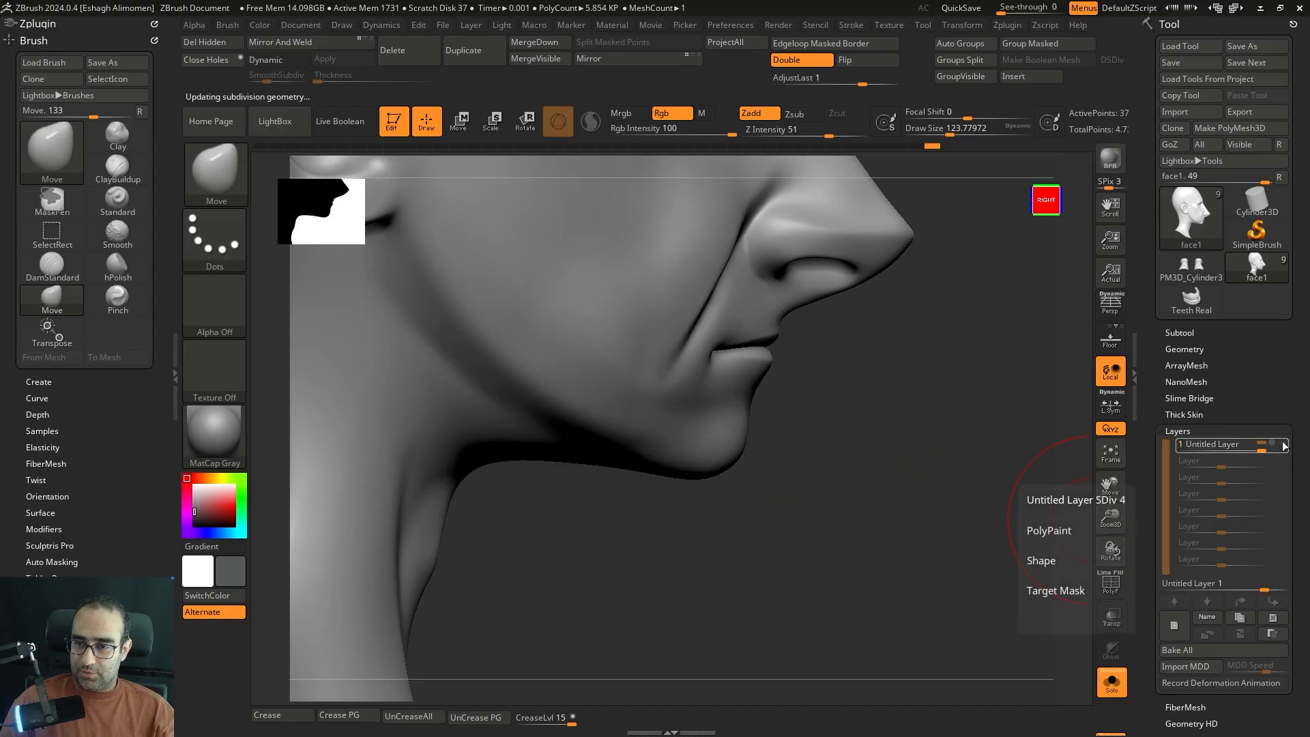
pyautogui.click(1283, 444)
pyautogui.click(1283, 444)
pyautogui.click(1283, 443)
pyautogui.click(1284, 444)
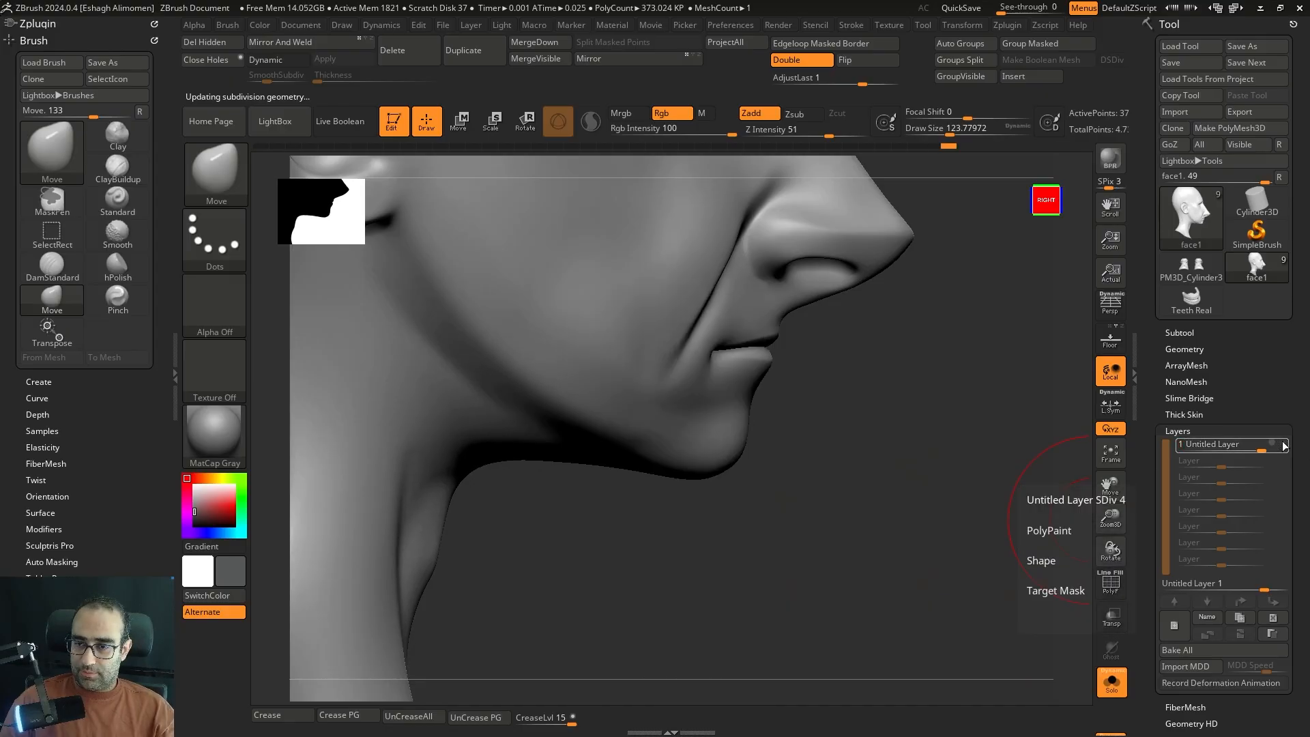
pyautogui.click(1276, 448)
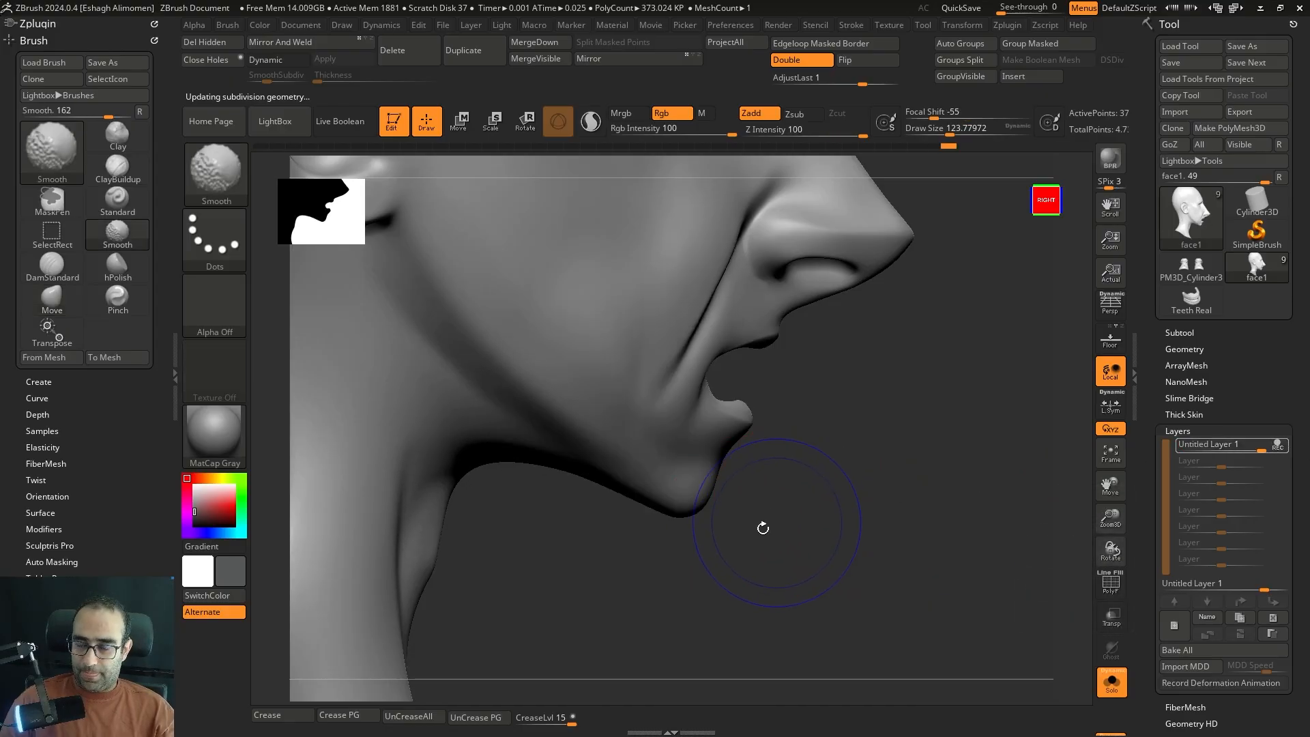
# - Return to a lower subdivision level and reshape the underside of the chin with the Move brush at draw size about 163
pyautogui.hotkey('shift', 'd')
pyautogui.hotkey('shift', 'd')
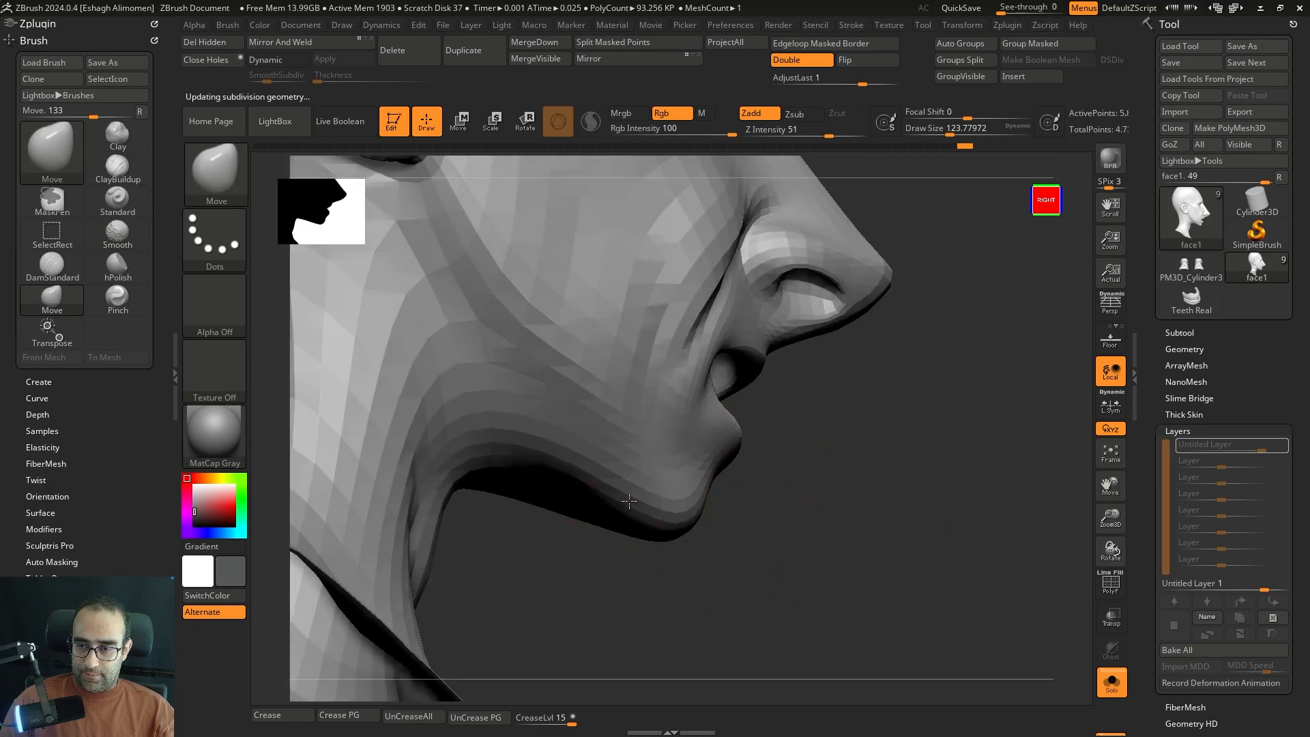
pyautogui.moveTo(749, 524)
pyautogui.mouseDown()
pyautogui.moveTo(632, 499)
pyautogui.moveTo(618, 522)
pyautogui.moveTo(631, 522)
pyautogui.mouseUp()
pyautogui.press('s')
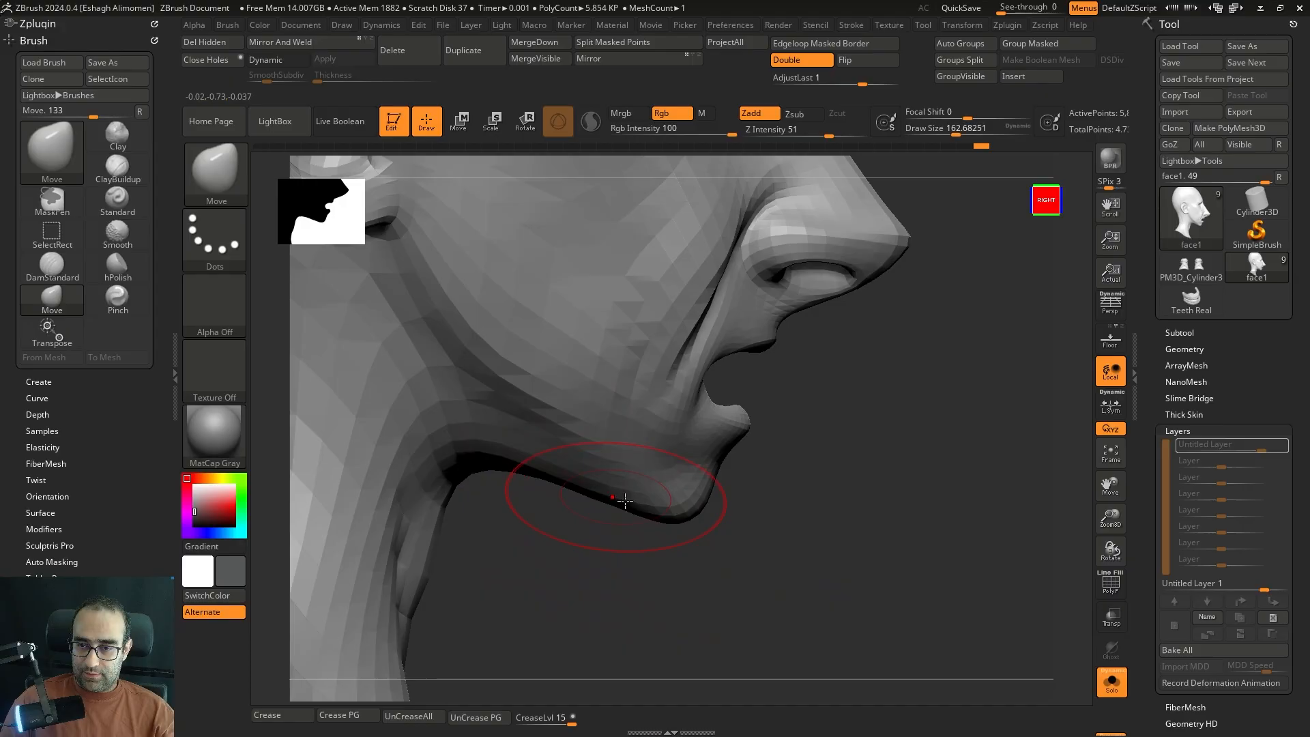
# - Check the adjusted chin underside against the closed mouth by toggling the layer at high subdivision, and re-enable its recording
pyautogui.press('d')
pyautogui.click(1283, 449)
pyautogui.click(1282, 449)
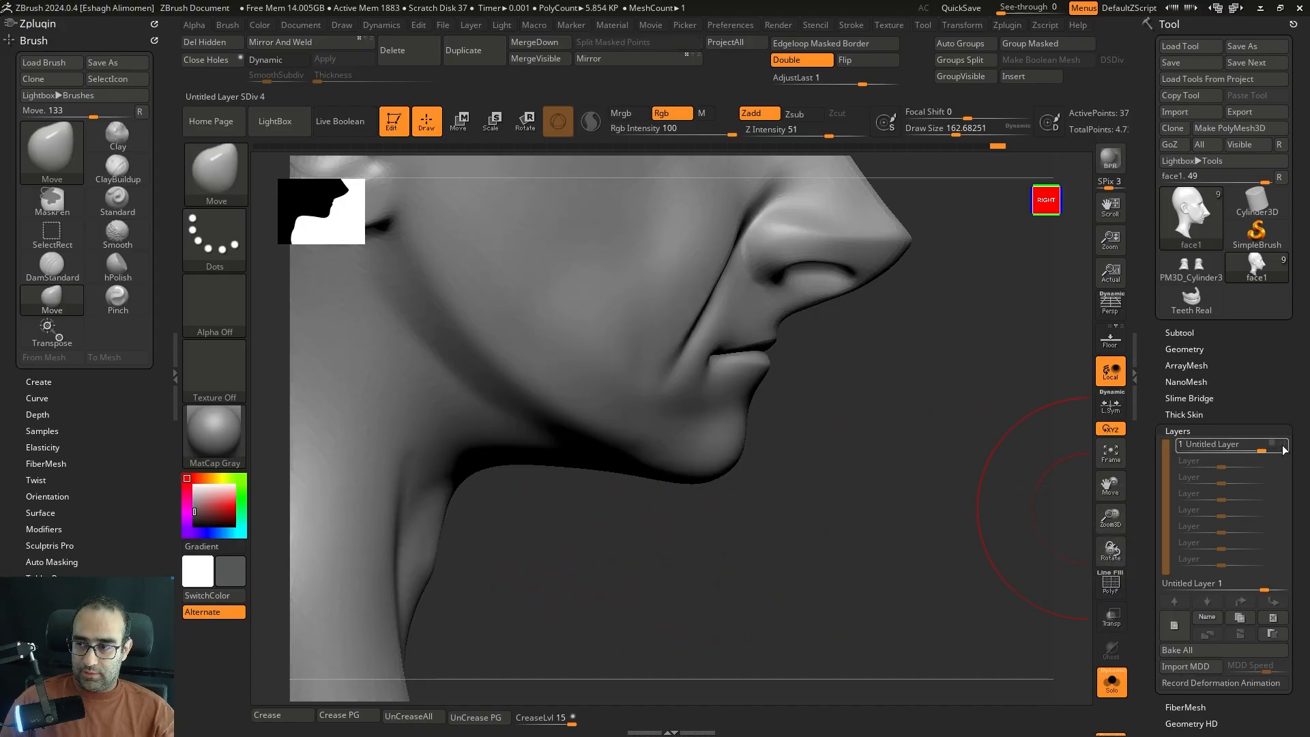
pyautogui.click(1283, 450)
pyautogui.click(1283, 449)
pyautogui.click(1283, 450)
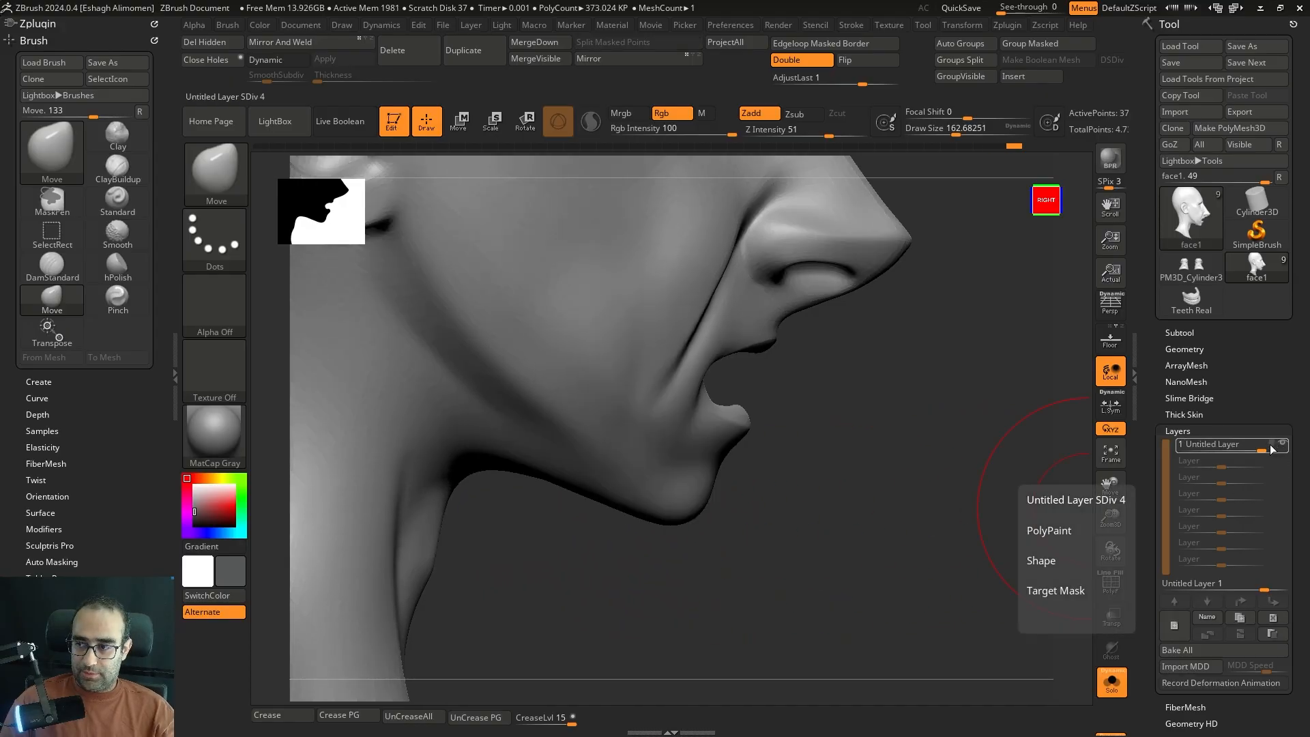
pyautogui.click(1273, 445)
# - Reshape the lower lip near the mouth corners in front view at the lowest subdivision with a smaller Move brush
pyautogui.moveTo(989, 470)
pyautogui.keyDown('shift'); pyautogui.mouseDown()
pyautogui.moveTo(906, 468)
pyautogui.moveTo(963, 456)
pyautogui.moveTo(982, 470)
pyautogui.moveTo(977, 485)
pyautogui.mouseUp(); pyautogui.keyUp('shift')
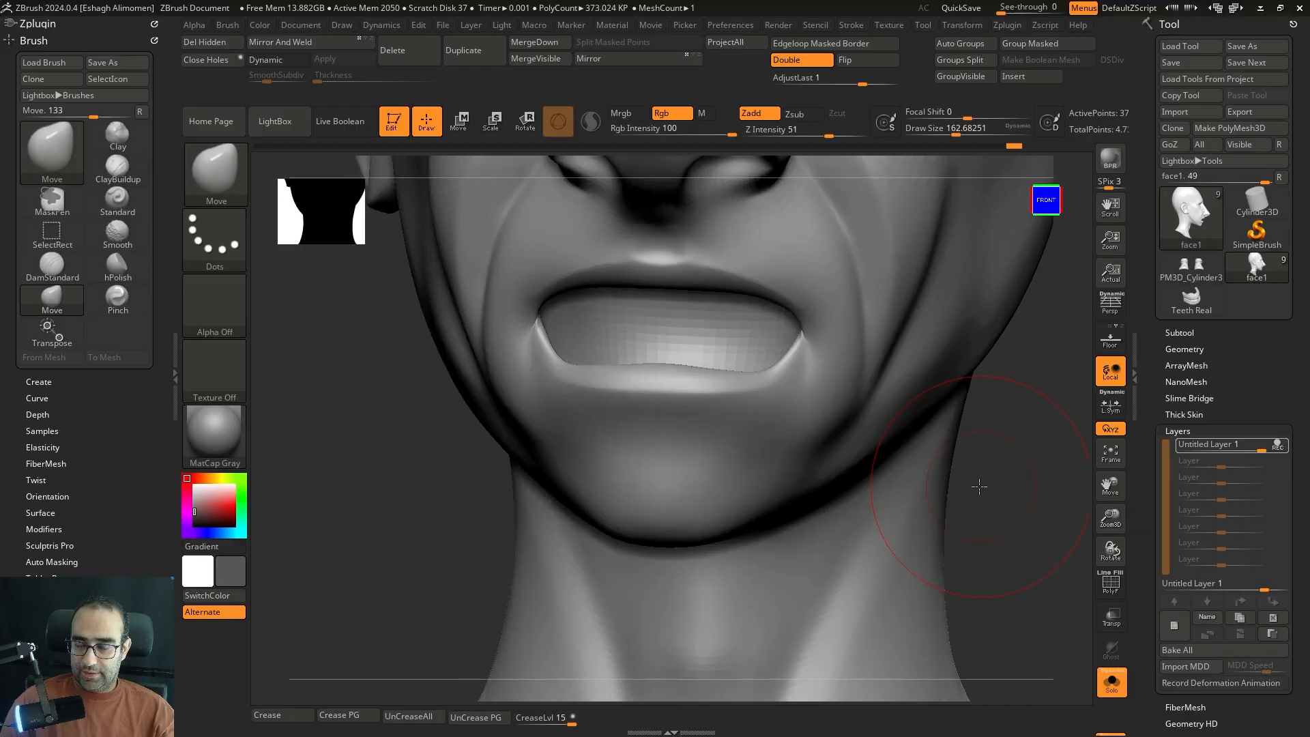
pyautogui.hotkey('shift', 'd')
pyautogui.hotkey('shift', 'd')
pyautogui.hotkey('shift', 'd')
pyautogui.press('[')
pyautogui.moveTo(770, 379); pyautogui.dragTo(766, 367)
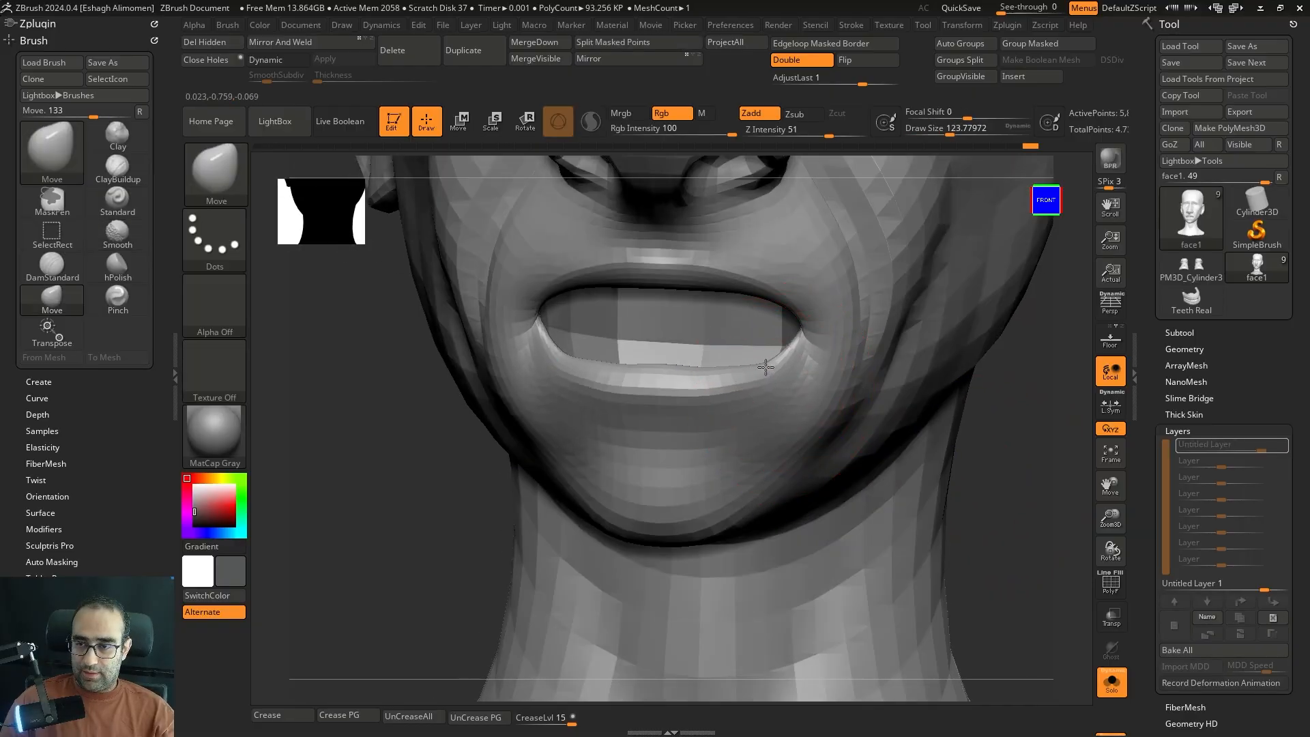
pyautogui.moveTo(982, 444)
pyautogui.mouseDown()
pyautogui.moveTo(997, 468)
pyautogui.moveTo(949, 483)
pyautogui.mouseUp()
pyautogui.press('s')
pyautogui.moveTo(758, 431); pyautogui.dragTo(735, 404)
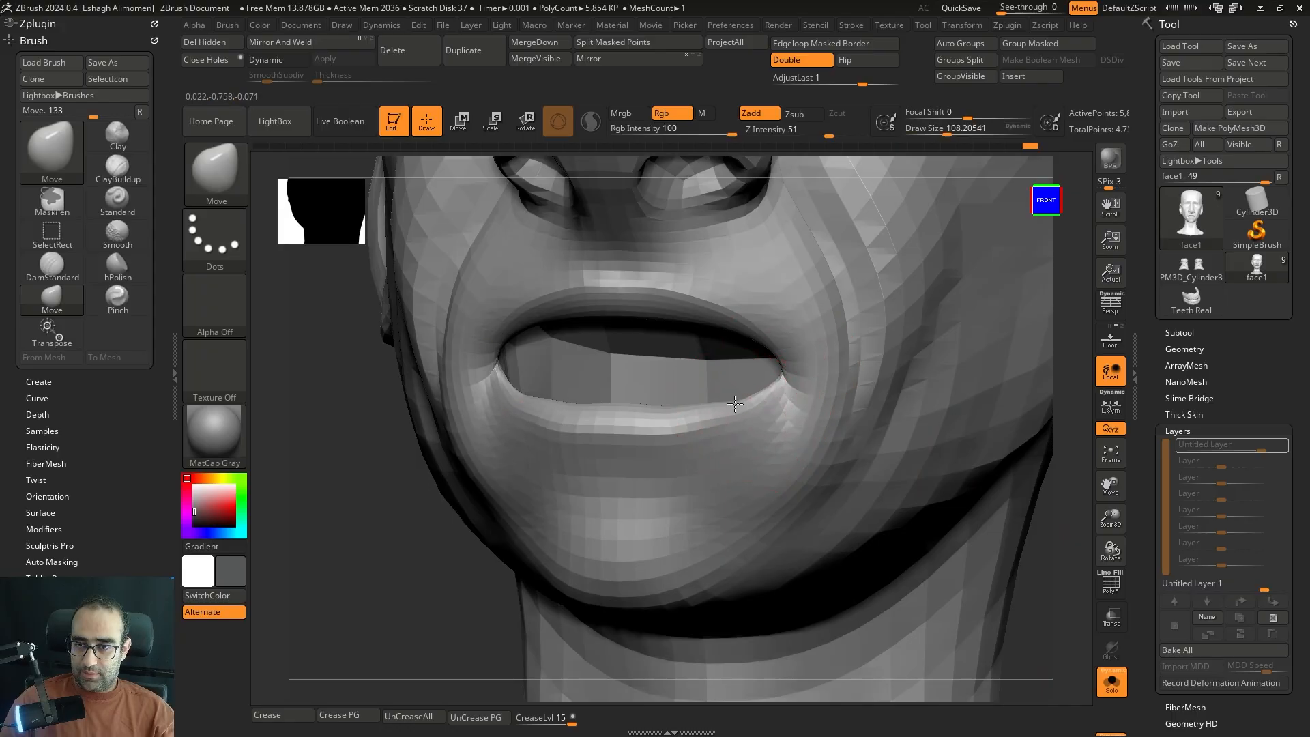
# - Reshape the lower lip and mouth corners of the face with the Move brush at draw size about 136, then about 116
pyautogui.moveTo(1066, 555); pyautogui.dragTo(650, 421)
pyautogui.hotkey('shift', 'f')
pyautogui.hotkey('shift', 'f')
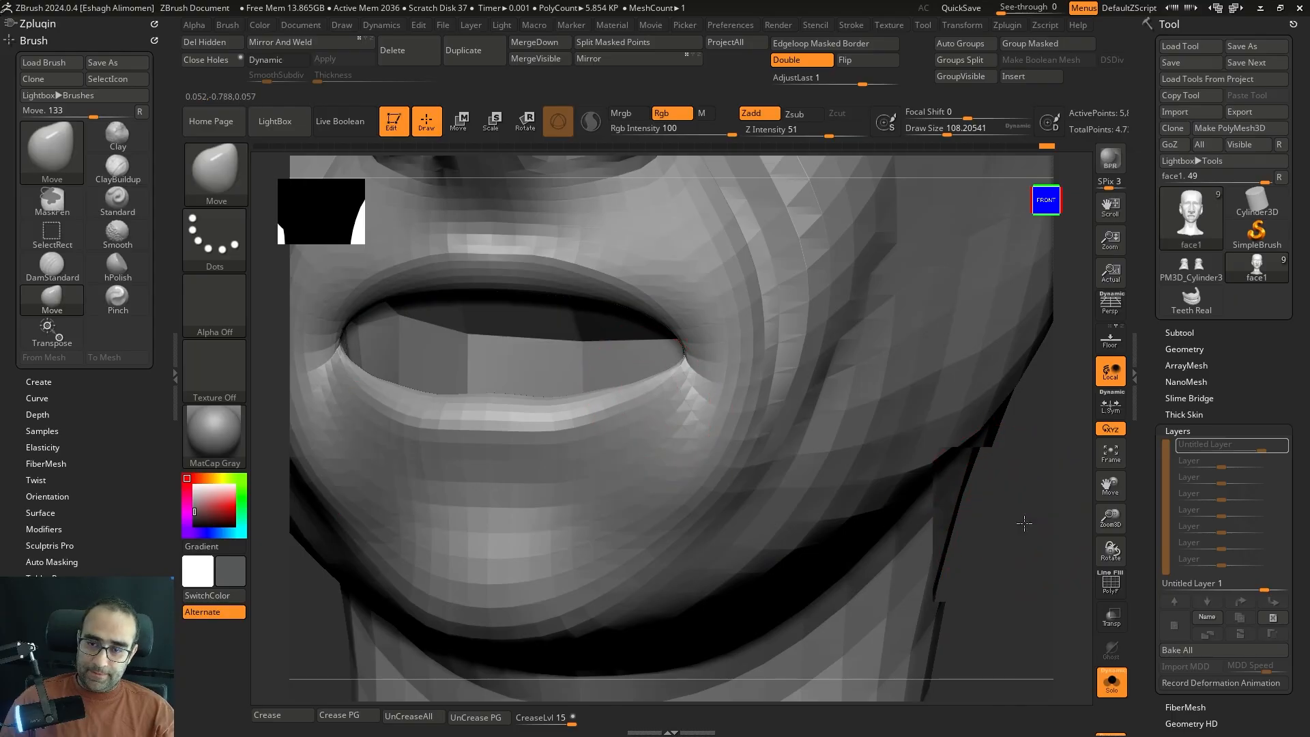
pyautogui.moveTo(1024, 527); pyautogui.dragTo(1008, 481)
pyautogui.press(']')
pyautogui.moveTo(985, 535); pyautogui.dragTo(984, 559)
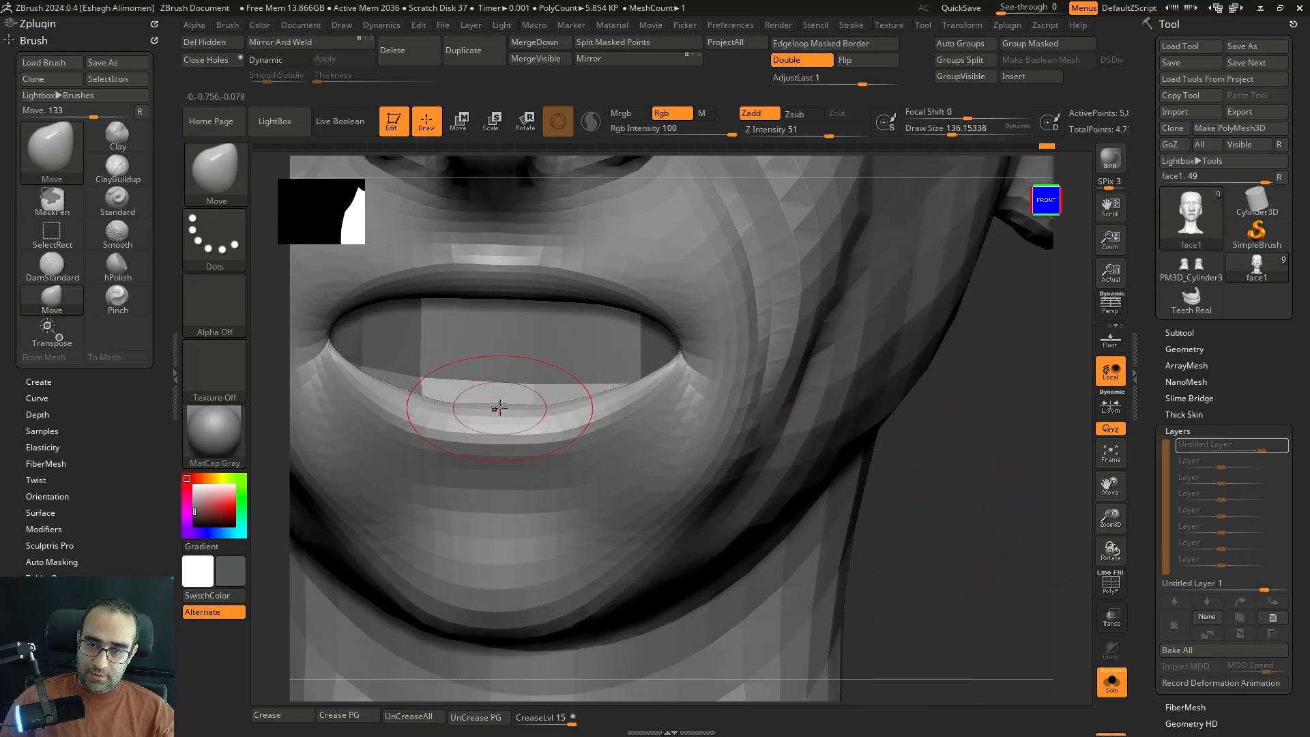
pyautogui.moveTo(989, 502); pyautogui.dragTo(864, 437)
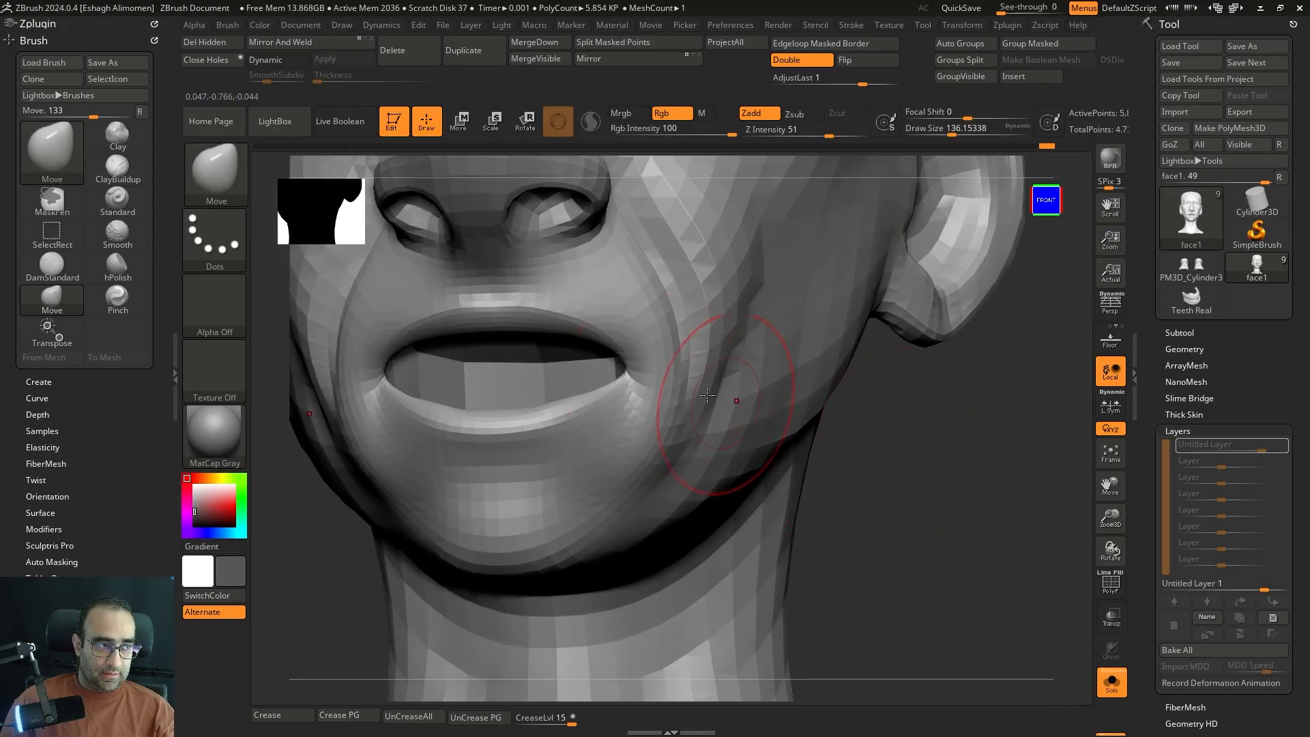
pyautogui.press(']')
pyautogui.press(']')
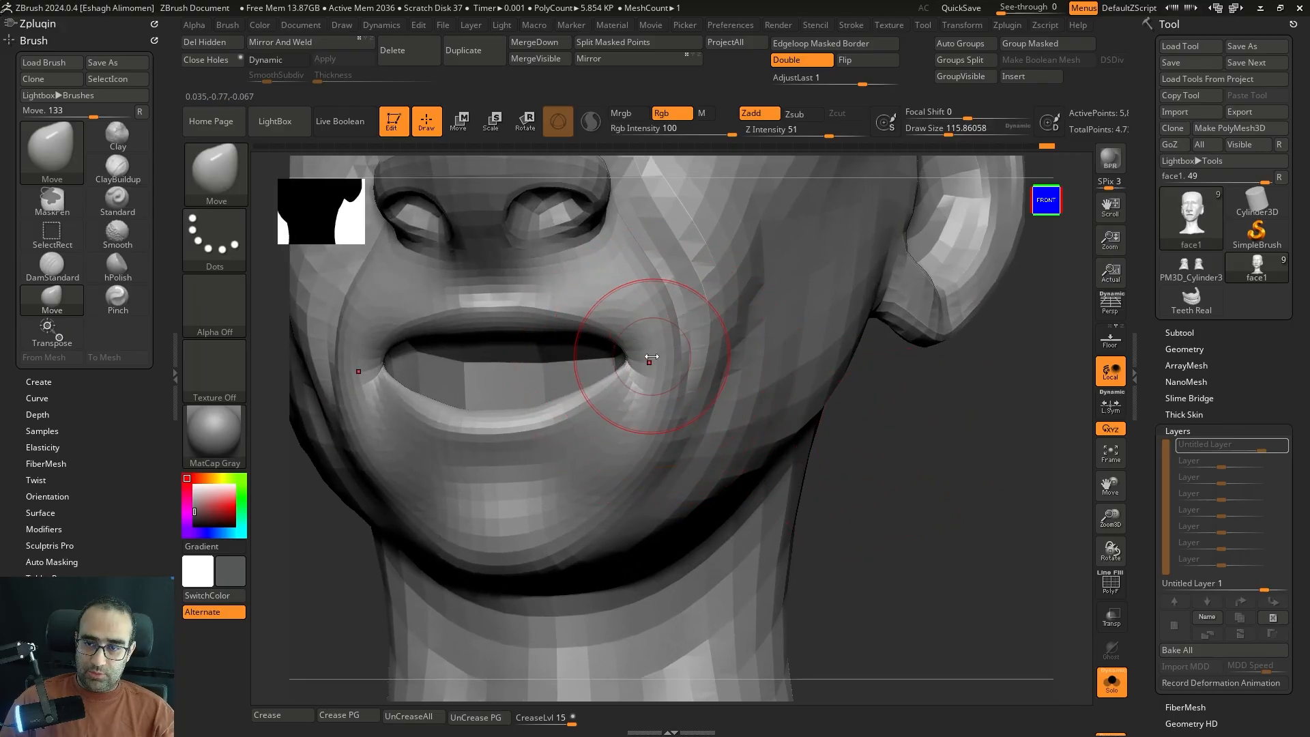
# - Select the beard subtool at a low subdivision level, isolate it, and mask the moustache so the chin part stays free
pyautogui.moveTo(881, 447); pyautogui.dragTo(956, 453)
pyautogui.keyDown('alt'); pyautogui.moveTo(955, 454); pyautogui.dragTo(907, 385); pyautogui.keyUp('alt')
pyautogui.keyDown('alt'); pyautogui.moveTo(907, 386); pyautogui.dragTo(918, 432); pyautogui.keyUp('alt')
pyautogui.hotkey('alt', 's')
pyautogui.keyDown('alt'); pyautogui.click(629, 460); pyautogui.keyUp('alt')
pyautogui.moveTo(749, 457)
pyautogui.mouseDown()
pyautogui.moveTo(793, 461)
pyautogui.moveTo(787, 450)
pyautogui.moveTo(780, 468)
pyautogui.mouseUp()
pyautogui.hotkey('shift', 'f')
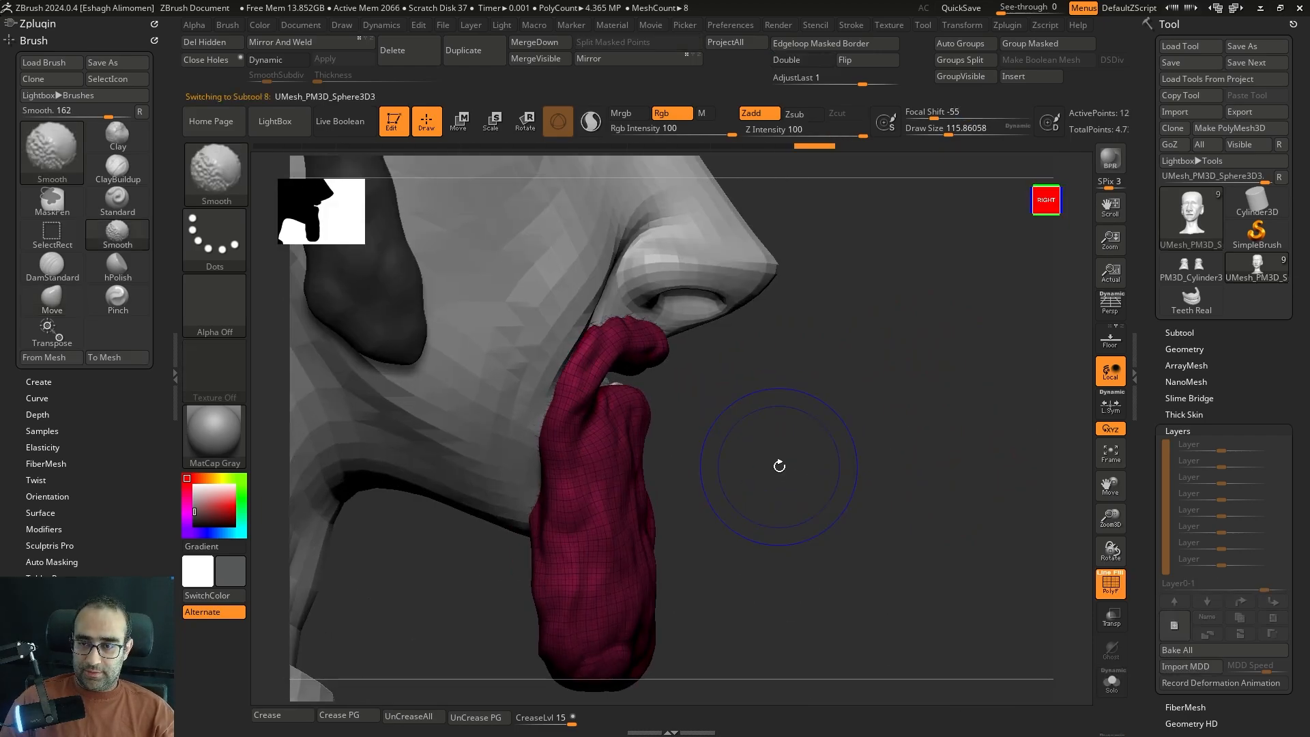
pyautogui.hotkey('alt', 's')
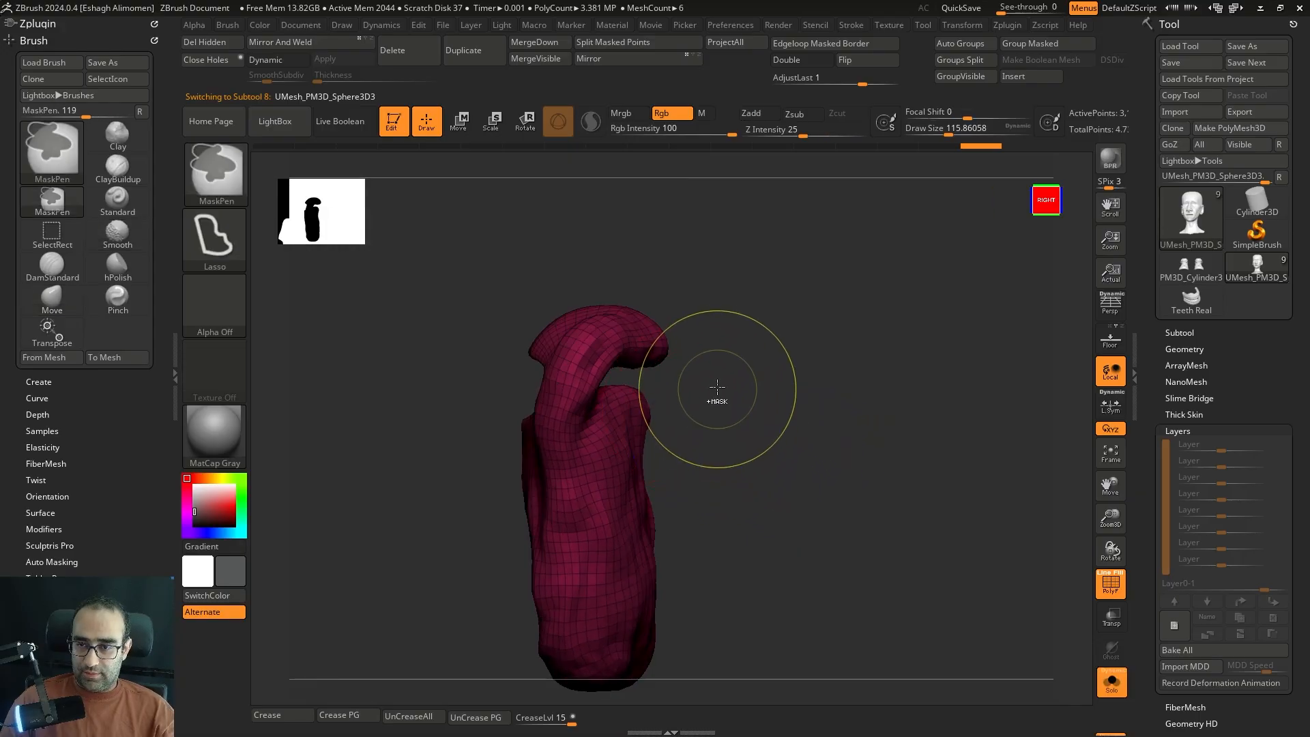
pyautogui.moveTo(609, 377)
pyautogui.keyDown('ctrl'); pyautogui.mouseDown()
pyautogui.moveTo(390, 375)
pyautogui.moveTo(837, 526)
pyautogui.mouseUp(); pyautogui.keyUp('ctrl')
pyautogui.moveTo(793, 457)
pyautogui.keyDown('shift'); pyautogui.mouseDown()
pyautogui.moveTo(723, 465)
pyautogui.moveTo(849, 471)
pyautogui.mouseUp(); pyautogui.keyUp('shift')
pyautogui.keyDown('ctrl'); pyautogui.click(772, 473); pyautogui.keyUp('ctrl')
pyautogui.keyDown('ctrl'); pyautogui.click(730, 472); pyautogui.keyUp('ctrl')
pyautogui.keyDown('ctrl'); pyautogui.click(777, 472); pyautogui.keyUp('ctrl')
# - Place the beard's transform pivot at the jaw hinge and rotate the unmasked beard downward with the open jaw in side view
pyautogui.press('w')
pyautogui.hotkey('alt', 's')
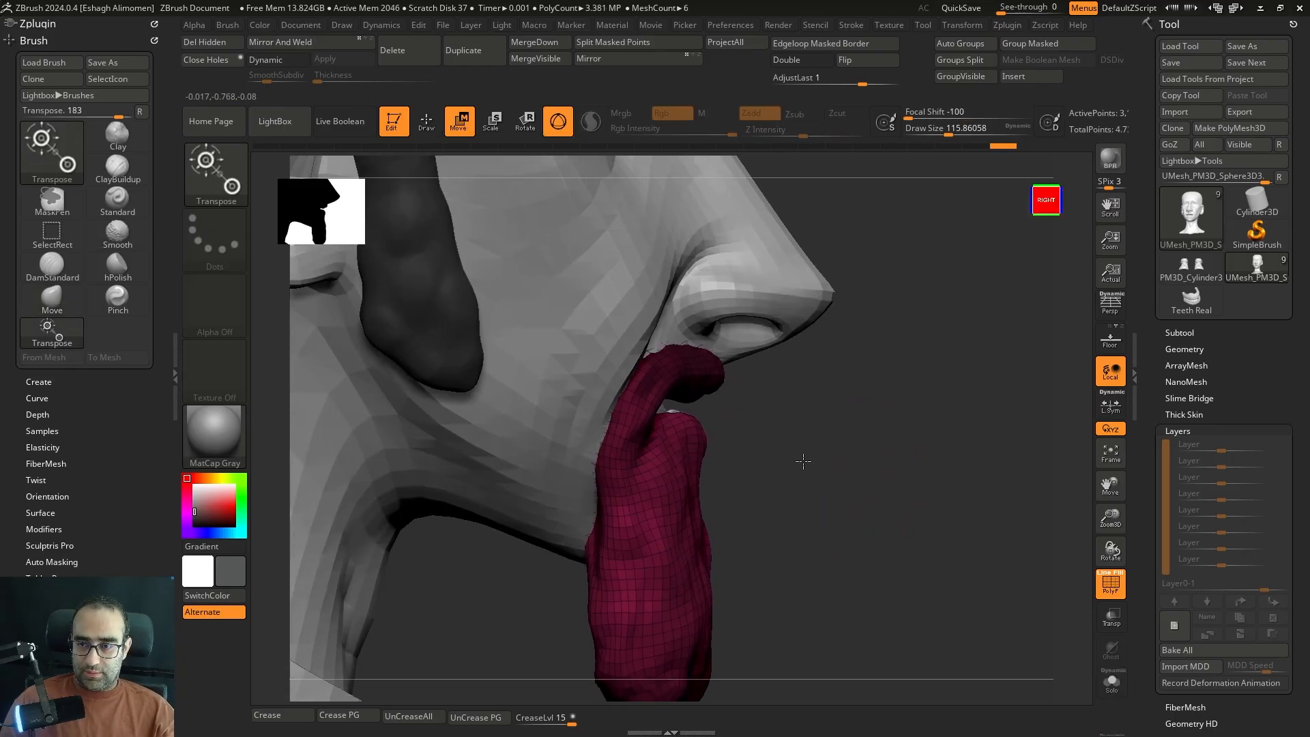
pyautogui.hotkey('alt', 's')
pyautogui.keyDown('alt'); pyautogui.click(691, 360); pyautogui.keyUp('alt')
pyautogui.keyDown('alt'); pyautogui.moveTo(703, 420); pyautogui.dragTo(469, 296); pyautogui.keyUp('alt')
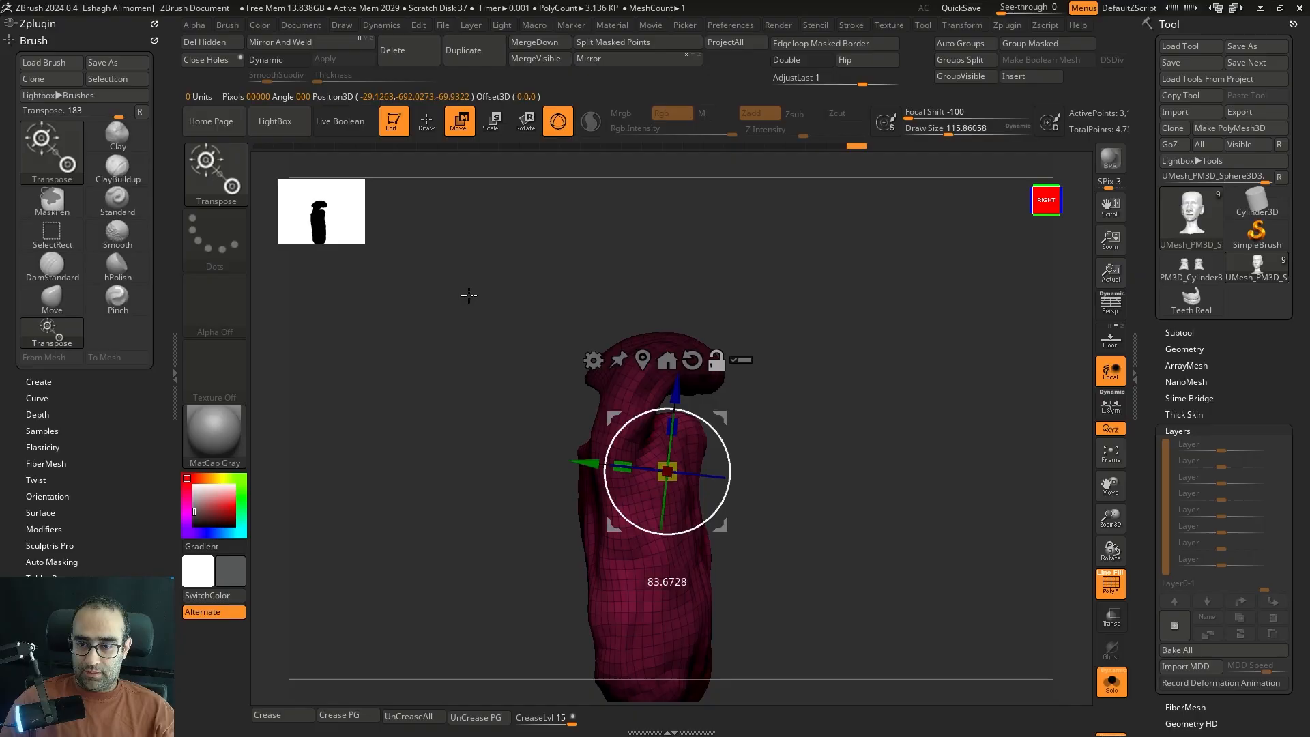
pyautogui.keyDown('alt'); pyautogui.click(692, 360); pyautogui.keyUp('alt')
pyautogui.keyDown('alt'); pyautogui.moveTo(791, 471); pyautogui.dragTo(559, 350); pyautogui.keyUp('alt')
pyautogui.hotkey('alt', 's')
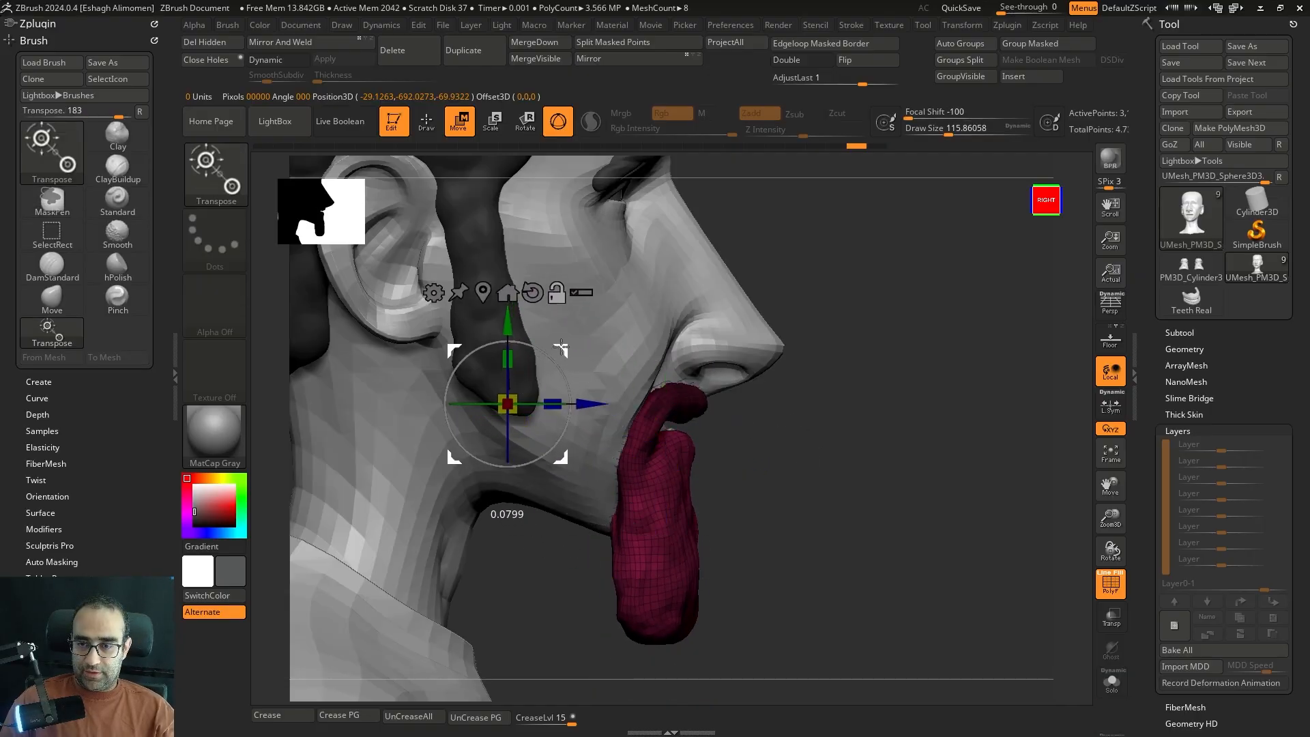
pyautogui.moveTo(883, 420)
pyautogui.keyDown('alt'); pyautogui.mouseDown()
pyautogui.moveTo(874, 383)
pyautogui.moveTo(874, 437)
pyautogui.mouseUp(); pyautogui.keyUp('alt')
pyautogui.moveTo(548, 330); pyautogui.dragTo(552, 346)
pyautogui.moveTo(892, 424)
pyautogui.keyDown('shift'); pyautogui.mouseDown()
pyautogui.moveTo(827, 424)
pyautogui.moveTo(941, 429)
pyautogui.moveTo(915, 444)
pyautogui.moveTo(930, 448)
pyautogui.mouseUp(); pyautogui.keyUp('shift')
# - Try to pull the beard into place around the open mouth with the Move brush at draw size about 197
pyautogui.click(425, 124)
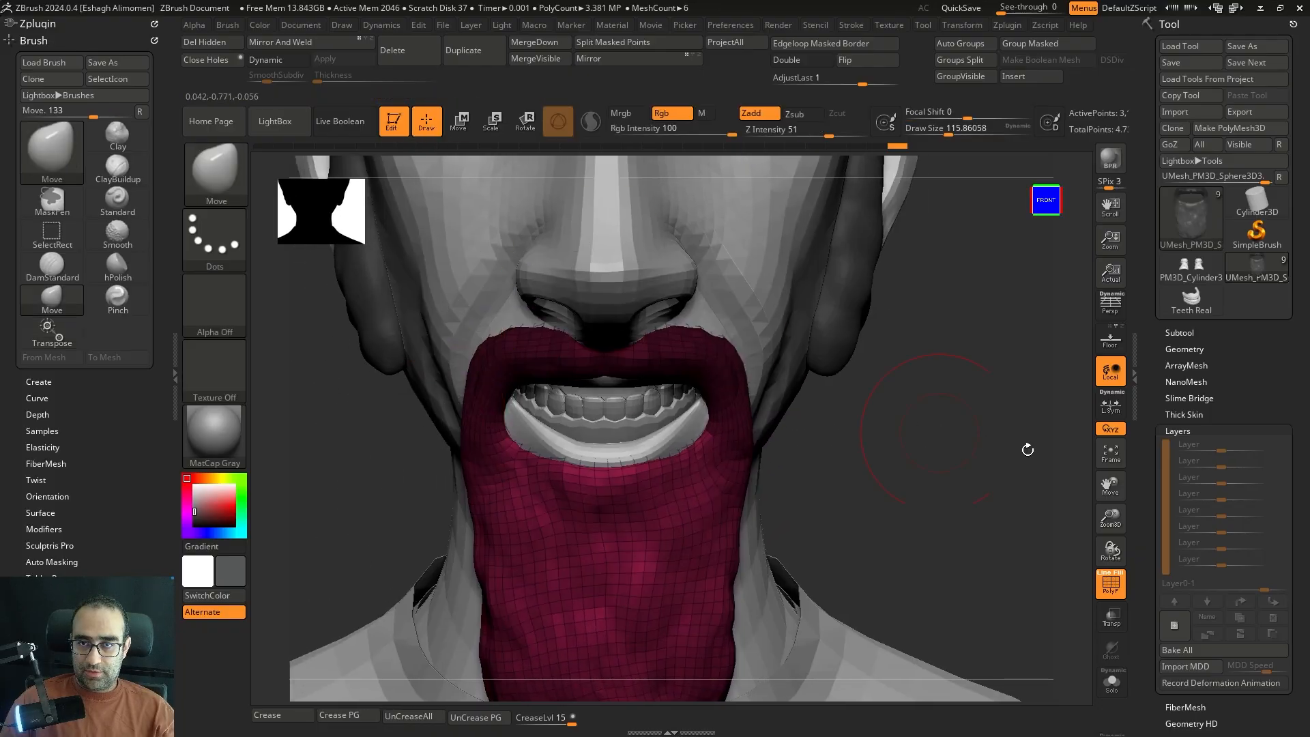
pyautogui.moveTo(1026, 448)
pyautogui.mouseDown()
pyautogui.moveTo(960, 404)
pyautogui.moveTo(951, 423)
pyautogui.mouseUp()
pyautogui.keyDown('alt'); pyautogui.moveTo(952, 423); pyautogui.dragTo(932, 450); pyautogui.keyUp('alt')
pyautogui.press('s')
pyautogui.moveTo(932, 450); pyautogui.dragTo(880, 437)
pyautogui.press('s')
pyautogui.moveTo(697, 414); pyautogui.dragTo(702, 414)
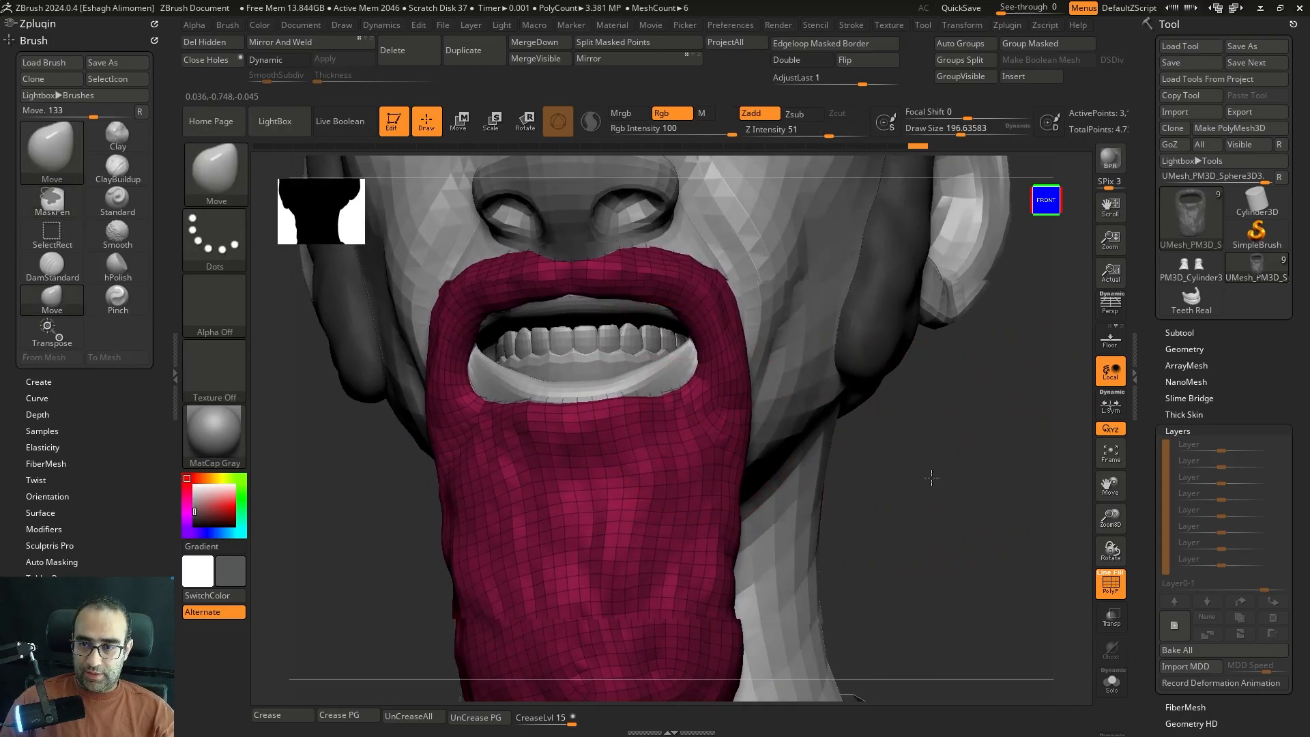
pyautogui.moveTo(930, 476); pyautogui.dragTo(877, 436)
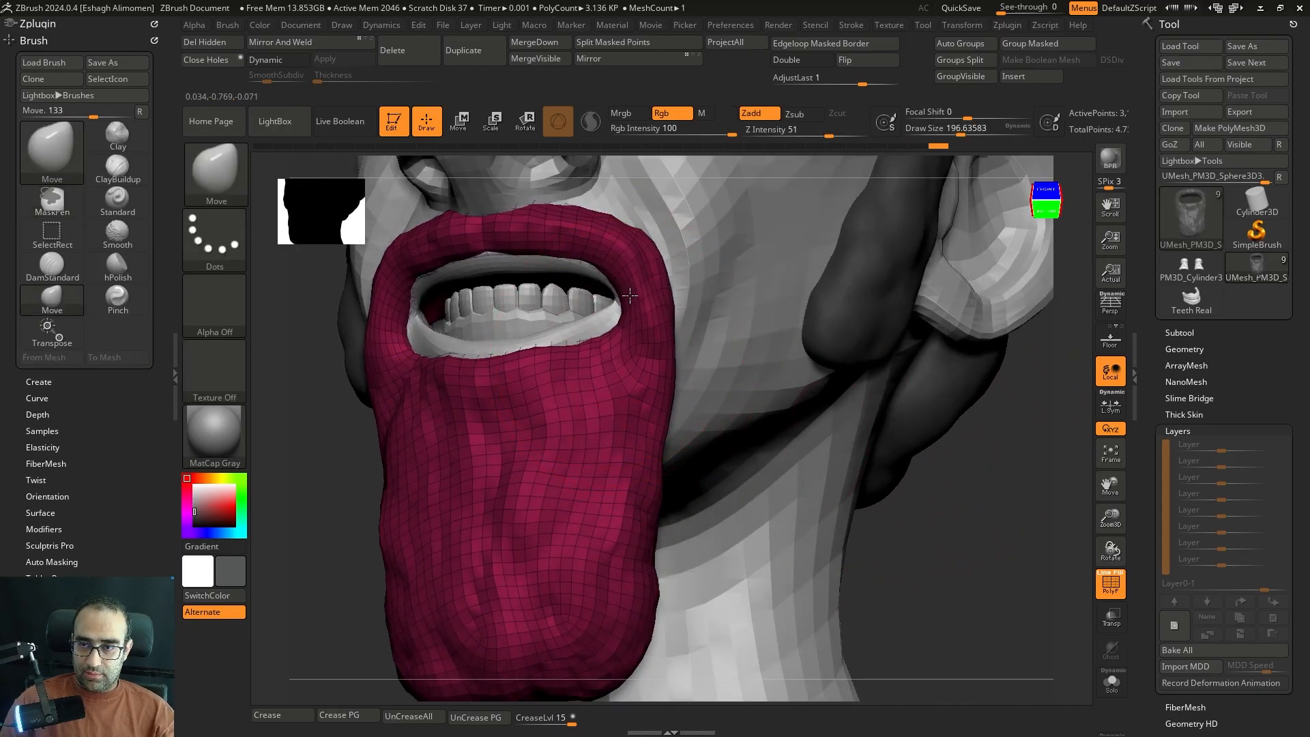
# - Try to fit the beard's edge at the mouth corner with the Move brush at draw sizes about 132 and 104
pyautogui.press('s')
pyautogui.moveTo(629, 295); pyautogui.dragTo(601, 293)
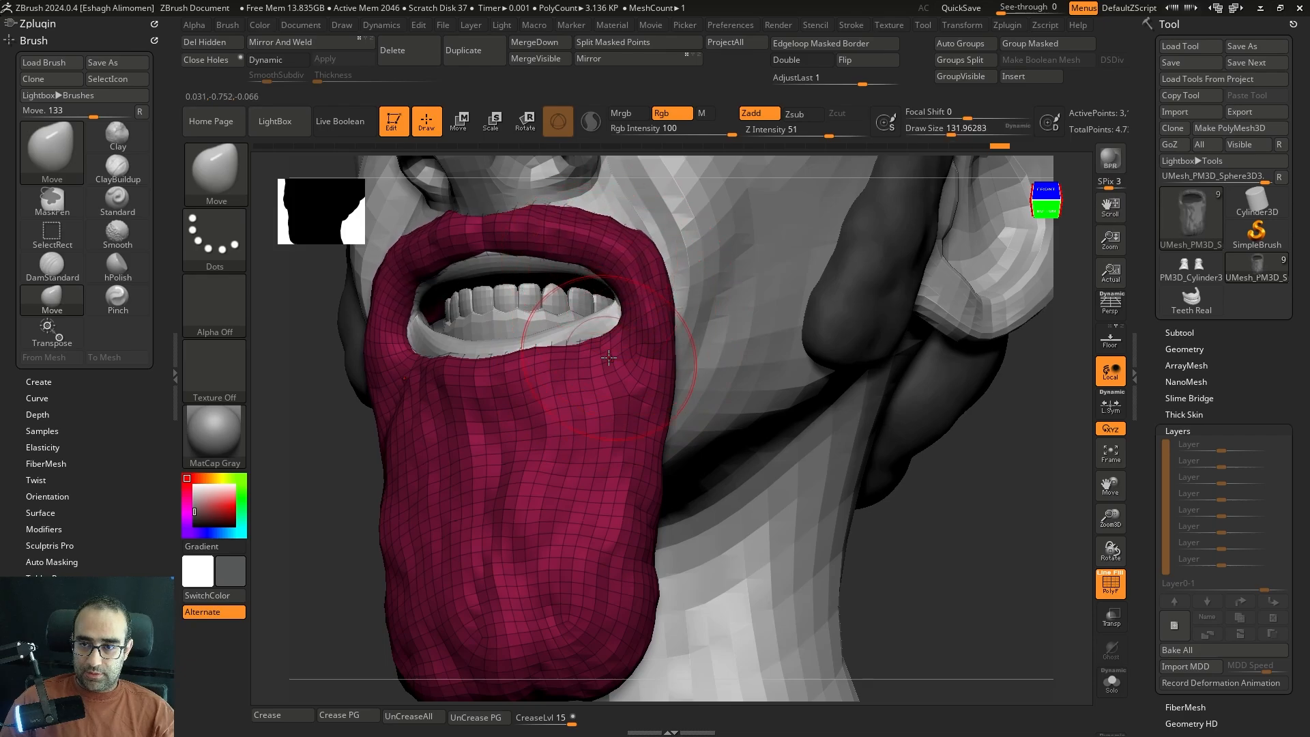
pyautogui.press('s')
pyautogui.moveTo(622, 346); pyautogui.dragTo(610, 342)
pyautogui.hotkey('shift', 'f')
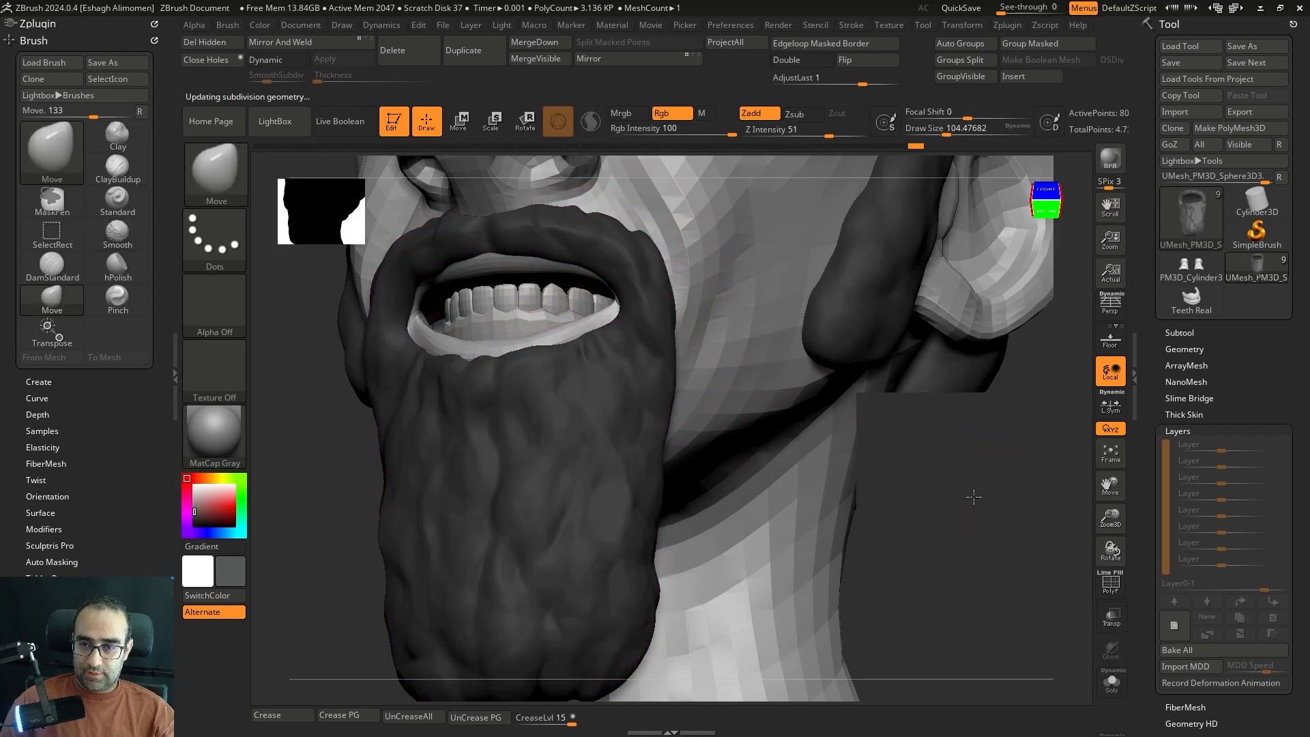
# - Select and isolate the teeth subtool, and mask everything except the lower row of teeth
pyautogui.press('f')
pyautogui.moveTo(876, 370); pyautogui.dragTo(881, 383)
pyautogui.keyDown('alt'); pyautogui.moveTo(882, 382); pyautogui.dragTo(923, 430); pyautogui.keyUp('alt')
pyautogui.keyDown('alt'); pyautogui.click(582, 452); pyautogui.keyUp('alt')
pyautogui.keyDown('shift'); pyautogui.moveTo(822, 477); pyautogui.dragTo(877, 482); pyautogui.keyUp('shift')
pyautogui.hotkey('shift', 's')
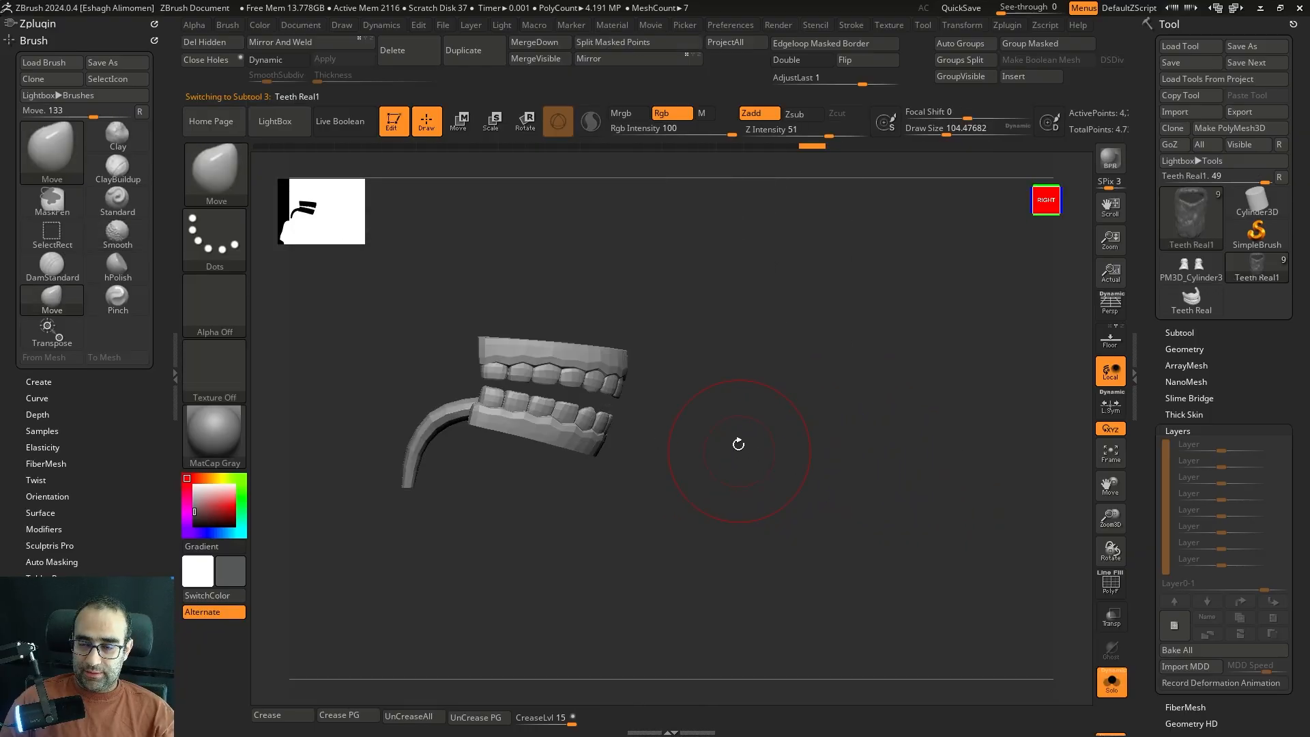
pyautogui.keyDown('alt'); pyautogui.moveTo(737, 444); pyautogui.dragTo(730, 474); pyautogui.keyUp('alt')
pyautogui.keyDown('ctrl'); pyautogui.keyDown('shift'); pyautogui.click(539, 421); pyautogui.keyUp('shift'); pyautogui.keyUp('ctrl')
pyautogui.keyDown('ctrl'); pyautogui.click(696, 433); pyautogui.keyUp('ctrl')
pyautogui.keyDown('ctrl'); pyautogui.keyDown('shift'); pyautogui.click(721, 433); pyautogui.keyUp('shift'); pyautogui.keyUp('ctrl')
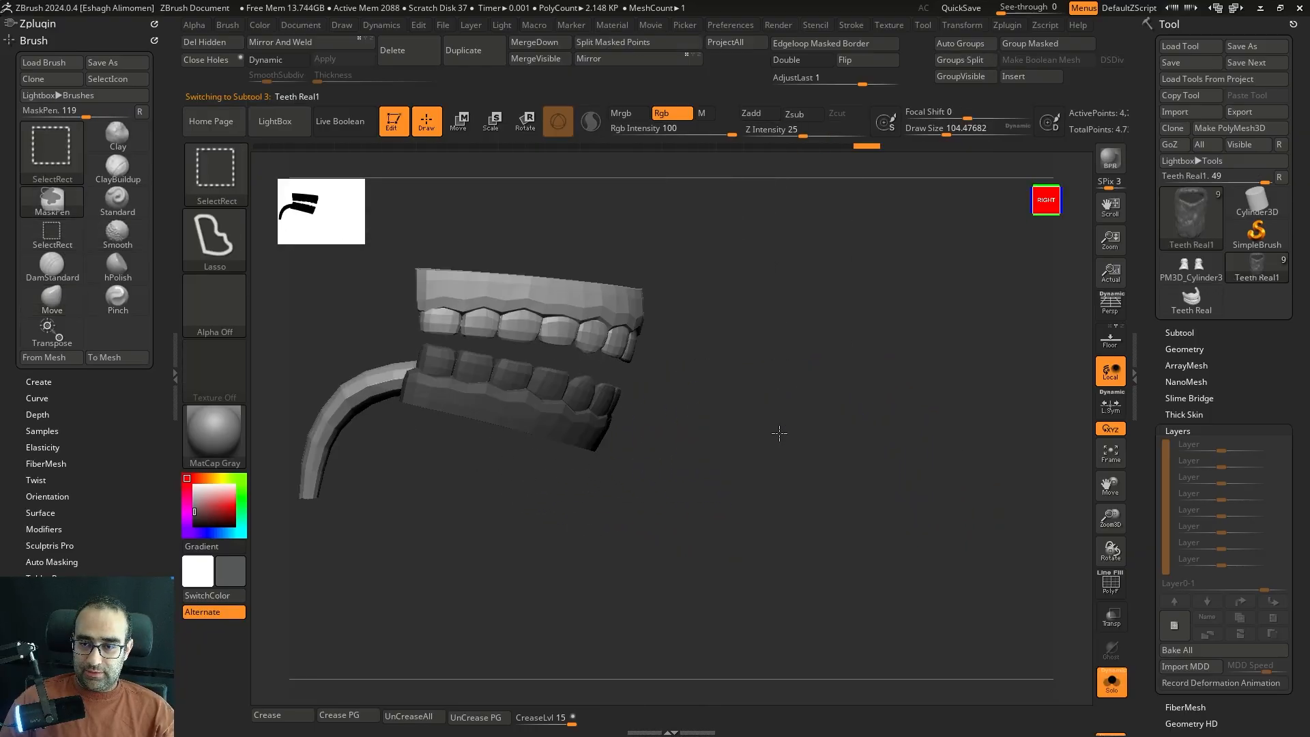
pyautogui.keyDown('ctrl'); pyautogui.click(779, 432); pyautogui.keyUp('ctrl')
# - Rotate the lower teeth about the jaw and reposition them behind the opened lower lip, with the whole head visible
pyautogui.press('w')
pyautogui.hotkey('shift', 's')
pyautogui.moveTo(805, 417)
pyautogui.mouseDown()
pyautogui.moveTo(769, 413)
pyautogui.moveTo(805, 410)
pyautogui.mouseUp()
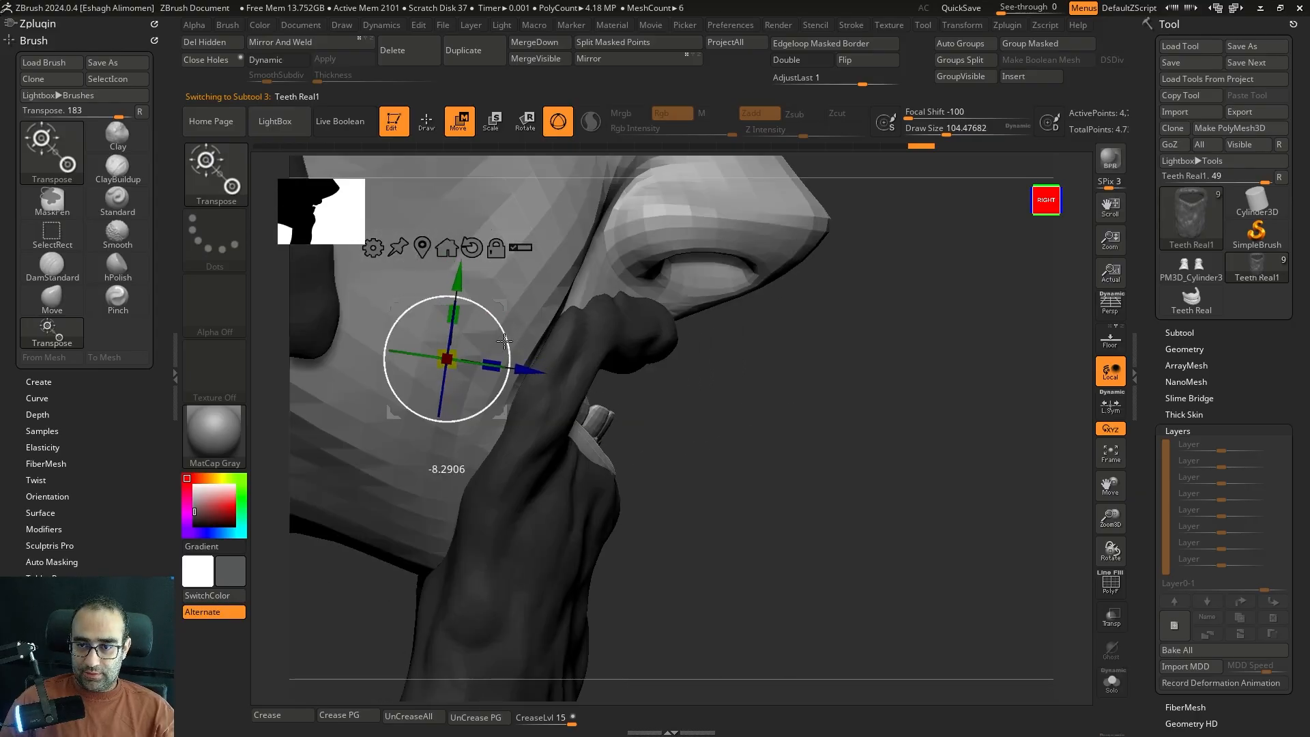
pyautogui.moveTo(501, 349)
pyautogui.mouseDown()
pyautogui.moveTo(525, 341)
pyautogui.moveTo(491, 327)
pyautogui.mouseUp()
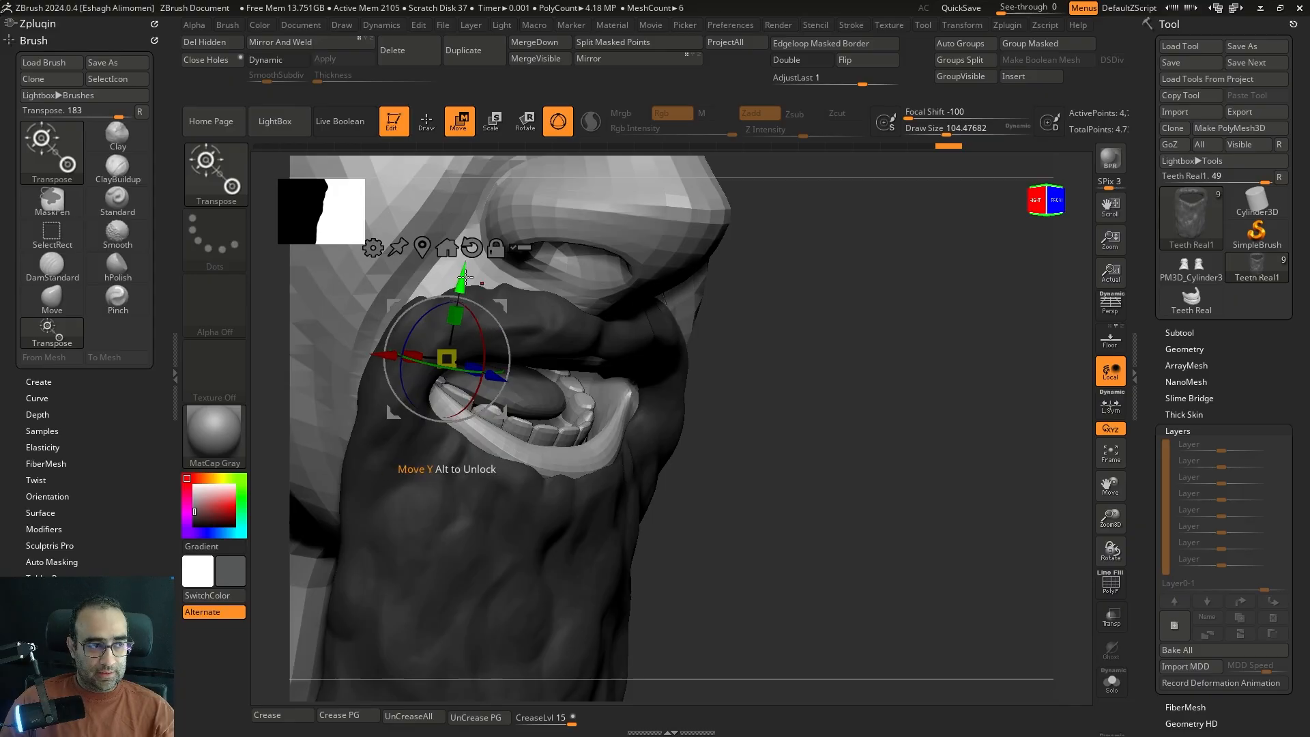
pyautogui.moveTo(797, 390)
pyautogui.mouseDown()
pyautogui.moveTo(782, 418)
pyautogui.moveTo(796, 415)
pyautogui.mouseUp()
pyautogui.moveTo(498, 414); pyautogui.dragTo(493, 411)
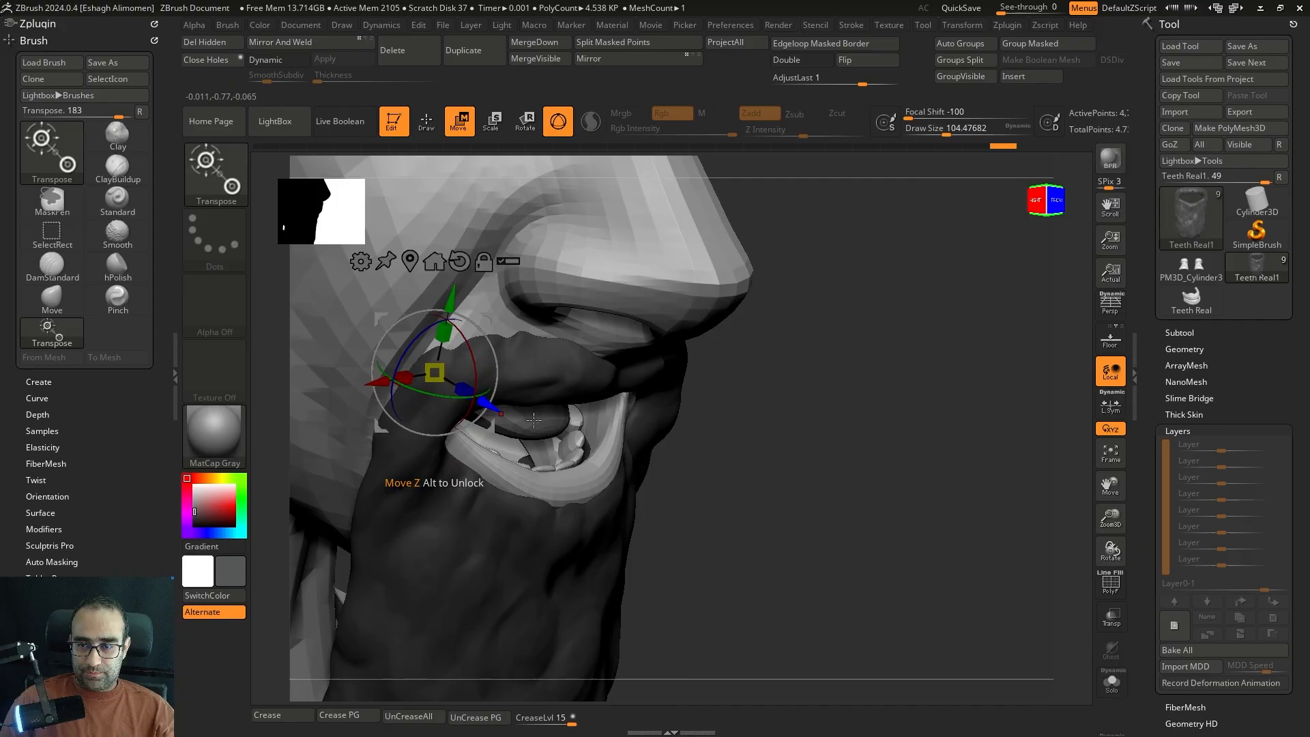
# - Mask both rows of teeth, rotate and place the tongue inside the lower row, and return to drawing mode
pyautogui.moveTo(946, 471); pyautogui.dragTo(921, 495)
pyautogui.click(434, 130)
pyautogui.moveTo(942, 383)
pyautogui.mouseDown()
pyautogui.moveTo(892, 372)
pyautogui.moveTo(860, 290)
pyautogui.moveTo(833, 386)
pyautogui.moveTo(772, 342)
pyautogui.moveTo(796, 354)
pyautogui.moveTo(801, 329)
pyautogui.moveTo(880, 498)
pyautogui.moveTo(900, 473)
pyautogui.moveTo(867, 474)
pyautogui.moveTo(895, 462)
pyautogui.mouseUp()
pyautogui.press('ctrl')
pyautogui.keyDown('ctrl'); pyautogui.keyDown('shift'); pyautogui.click(867, 474); pyautogui.keyUp('shift'); pyautogui.keyUp('ctrl')
pyautogui.press('w')
pyautogui.moveTo(833, 430); pyautogui.dragTo(899, 441)
pyautogui.hotkey('alt', 's')
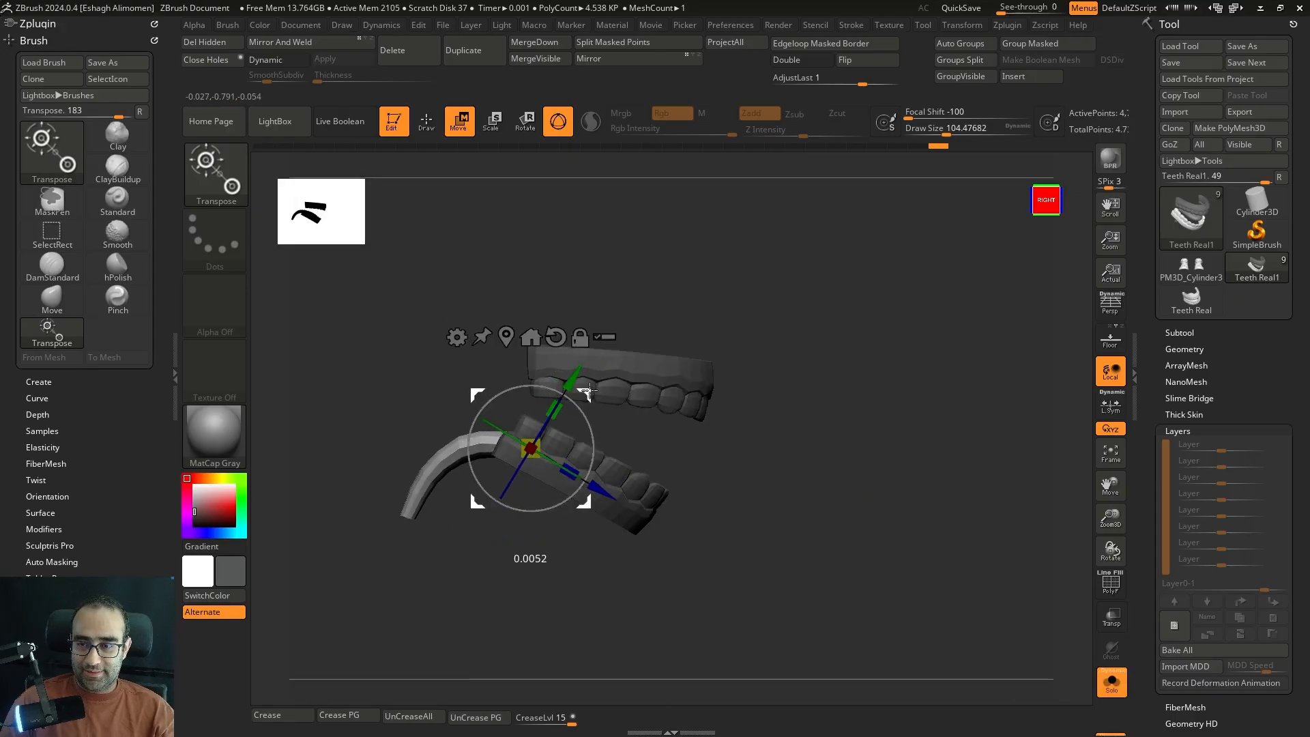
pyautogui.click(428, 124)
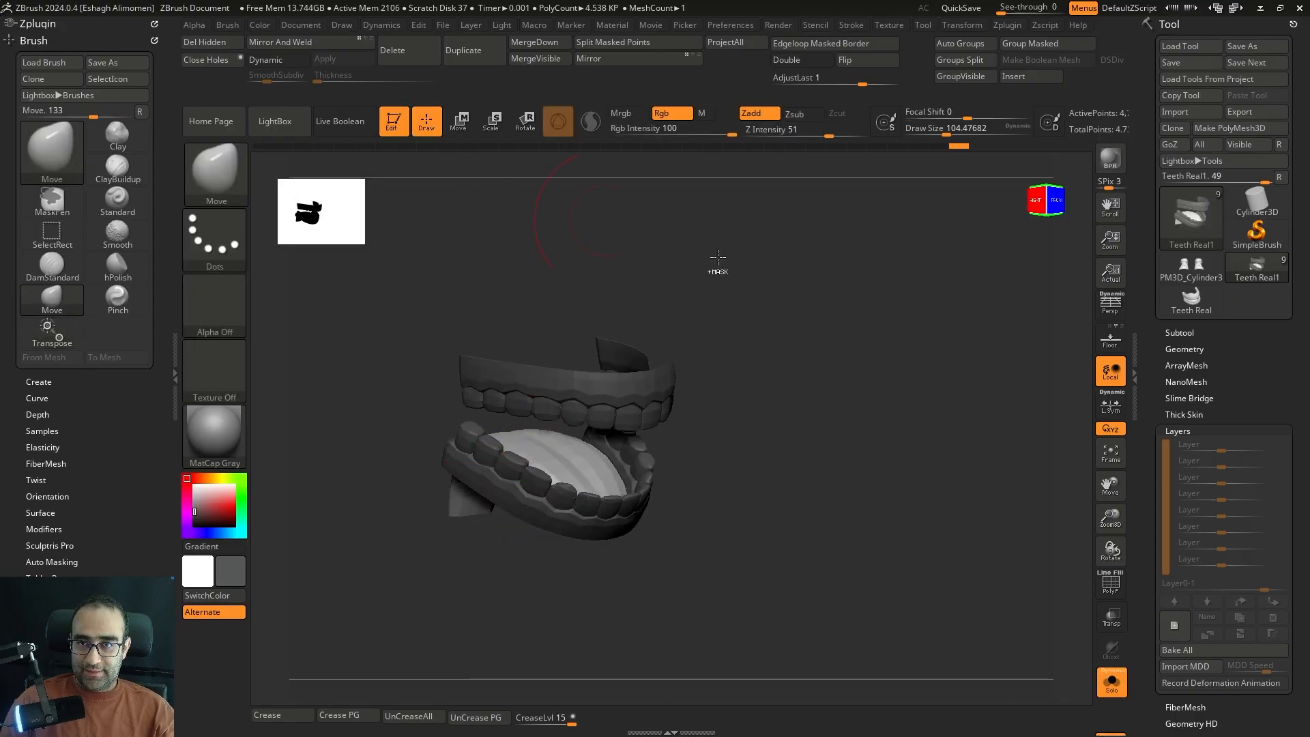
# - Try to fit the beard's upper edge to the open lower lip with the Move brush at draw size about 149
pyautogui.keyDown('shift'); pyautogui.moveTo(840, 324); pyautogui.dragTo(898, 354); pyautogui.keyUp('shift')
pyautogui.hotkey('alt', 's')
pyautogui.moveTo(927, 435)
pyautogui.mouseDown()
pyautogui.moveTo(939, 385)
pyautogui.moveTo(930, 442)
pyautogui.moveTo(880, 290)
pyautogui.moveTo(909, 298)
pyautogui.mouseUp()
pyautogui.moveTo(969, 365)
pyautogui.mouseDown()
pyautogui.moveTo(857, 349)
pyautogui.moveTo(933, 349)
pyautogui.moveTo(887, 549)
pyautogui.moveTo(898, 471)
pyautogui.moveTo(925, 433)
pyautogui.mouseUp()
pyautogui.keyDown('alt'); pyautogui.click(730, 467); pyautogui.keyUp('alt')
pyautogui.press('s')
pyautogui.moveTo(926, 433)
pyautogui.mouseDown()
pyautogui.moveTo(914, 412)
pyautogui.moveTo(603, 415)
pyautogui.mouseUp()
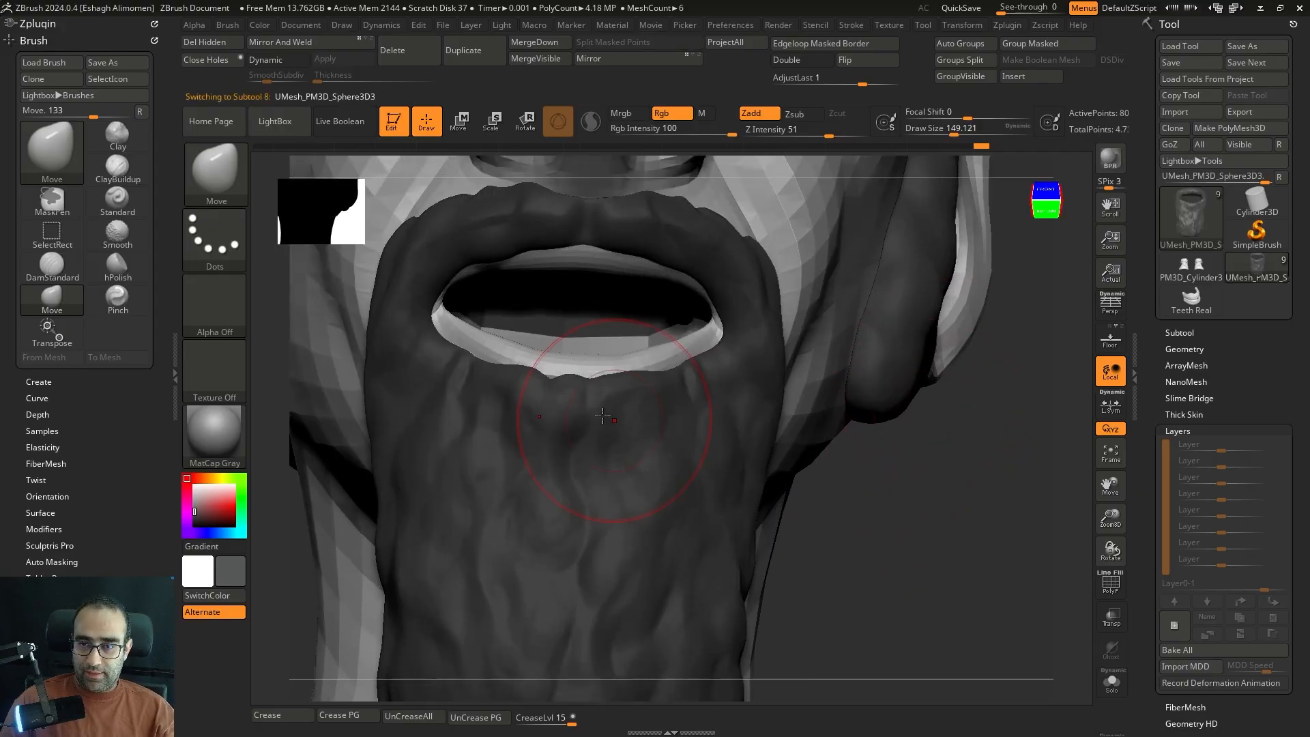
pyautogui.keyDown('alt'); pyautogui.click(853, 256); pyautogui.keyUp('alt')
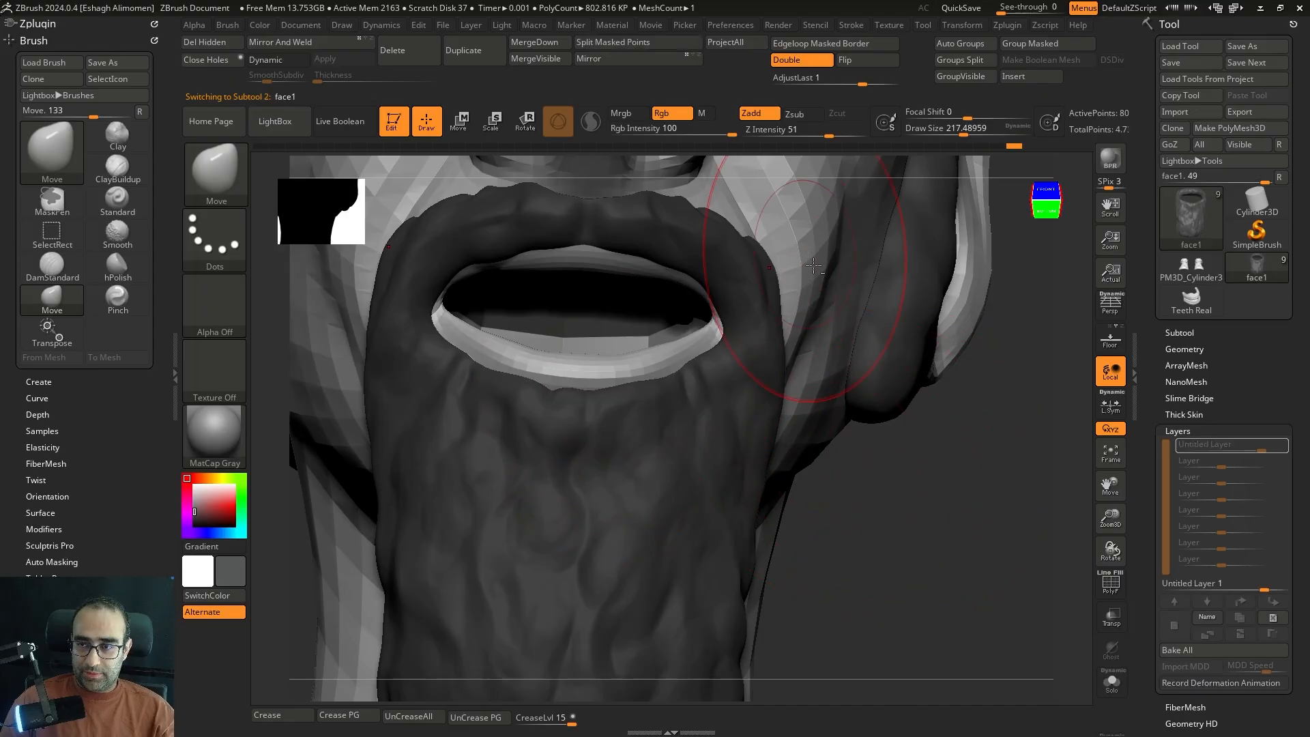
pyautogui.keyDown('alt'); pyautogui.click(706, 451); pyautogui.keyUp('alt')
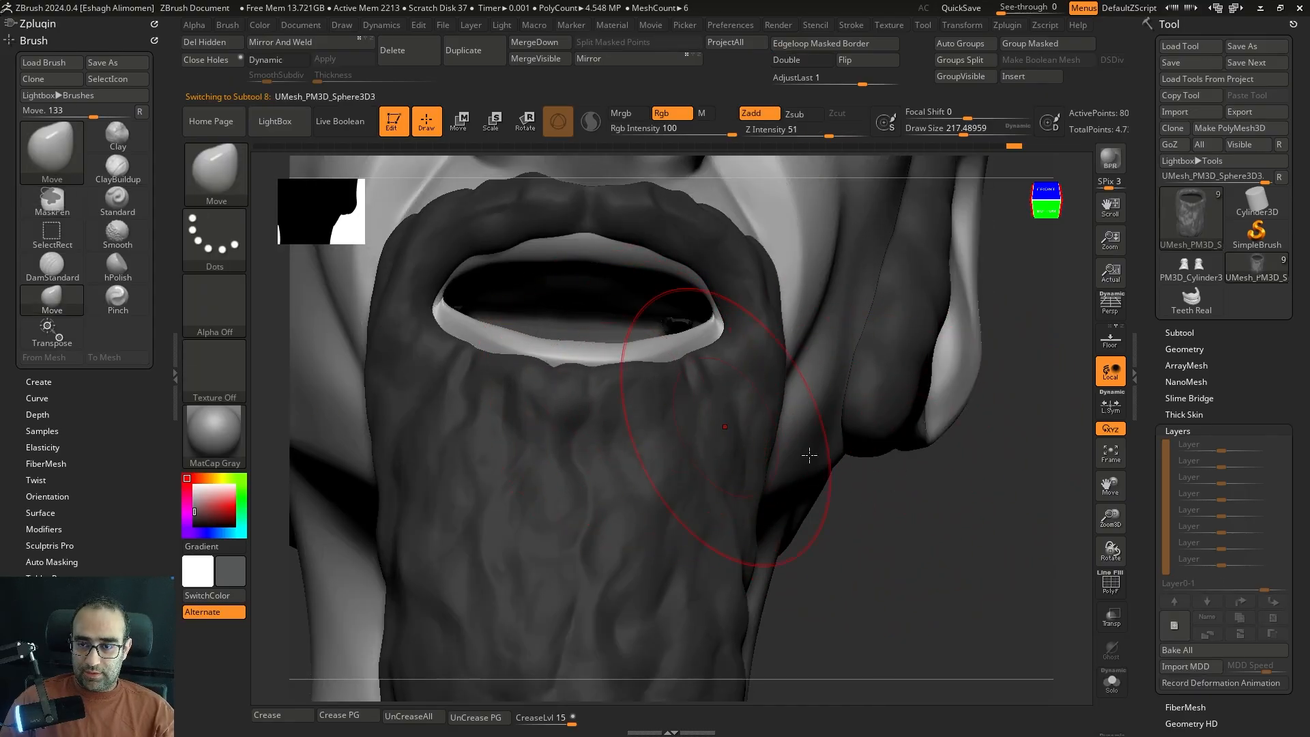
pyautogui.moveTo(810, 455); pyautogui.dragTo(852, 367)
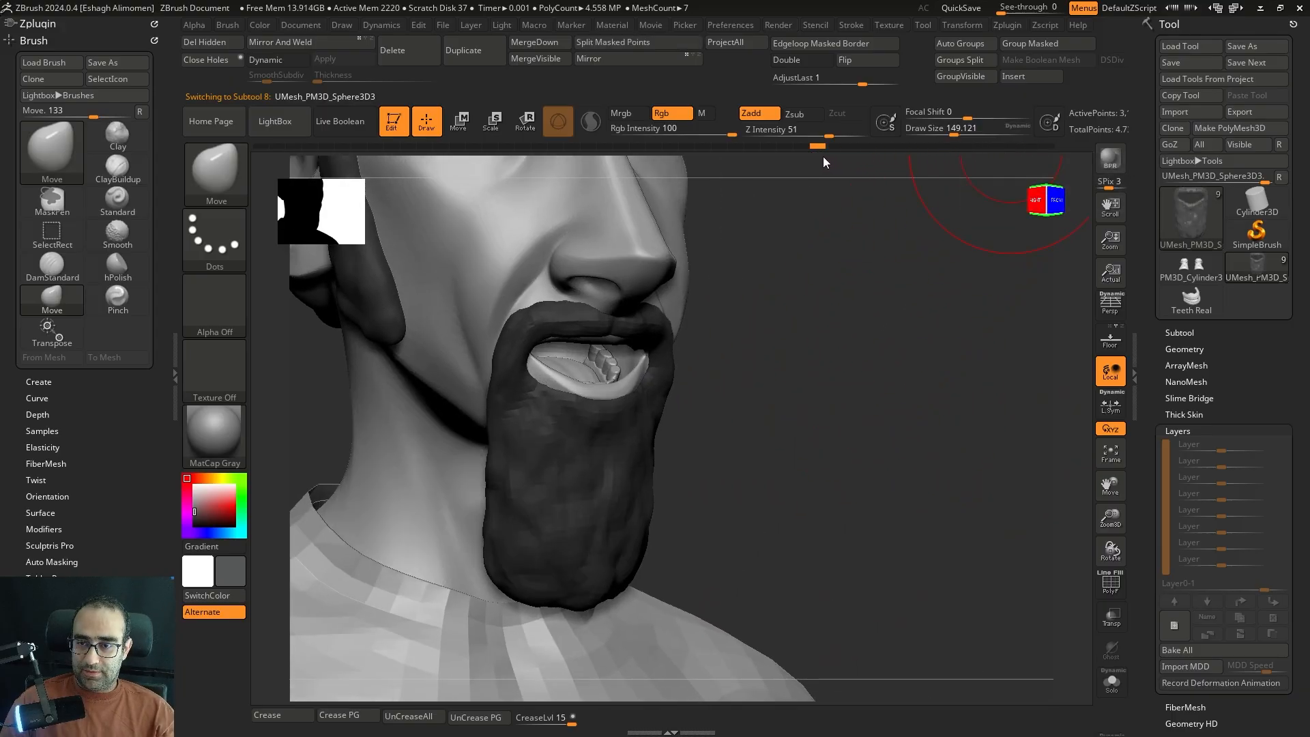
# - Step the beard's undo history back to its closed-mouth shape and add a new layer to it
pyautogui.moveTo(796, 156); pyautogui.dragTo(743, 155)
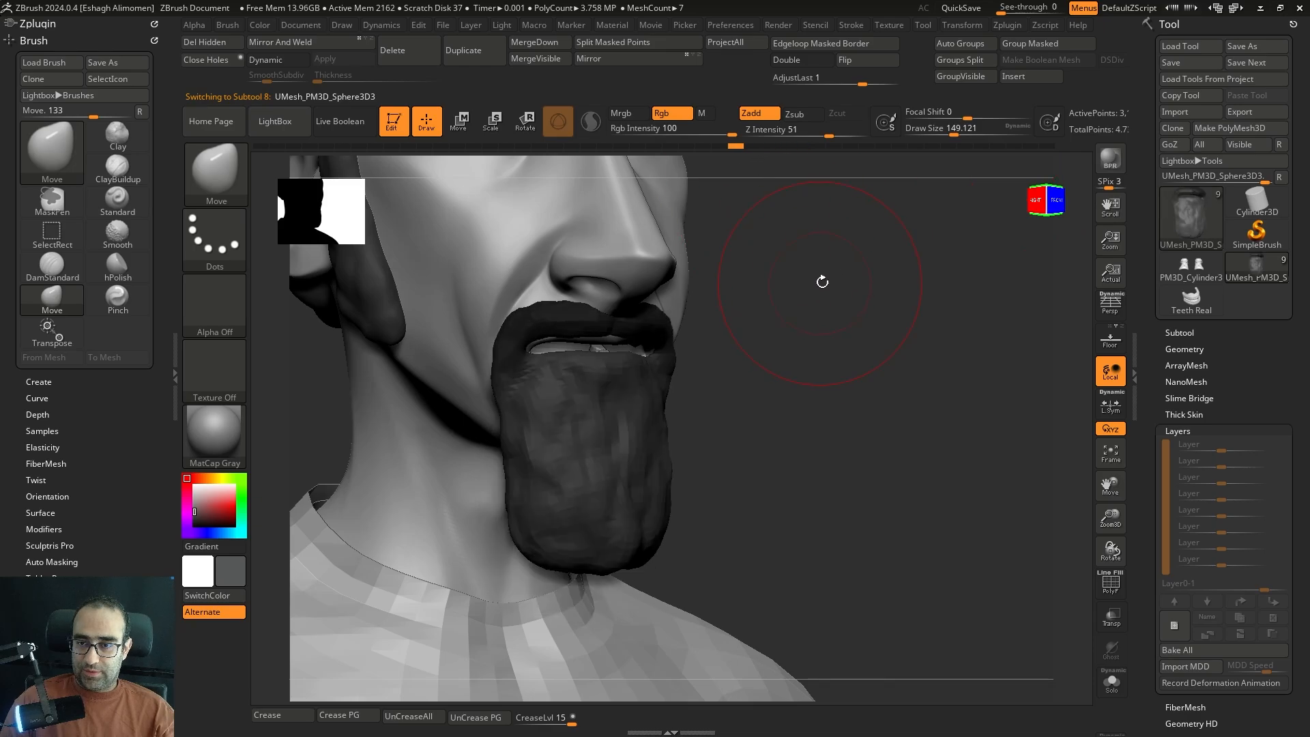
pyautogui.click(1177, 626)
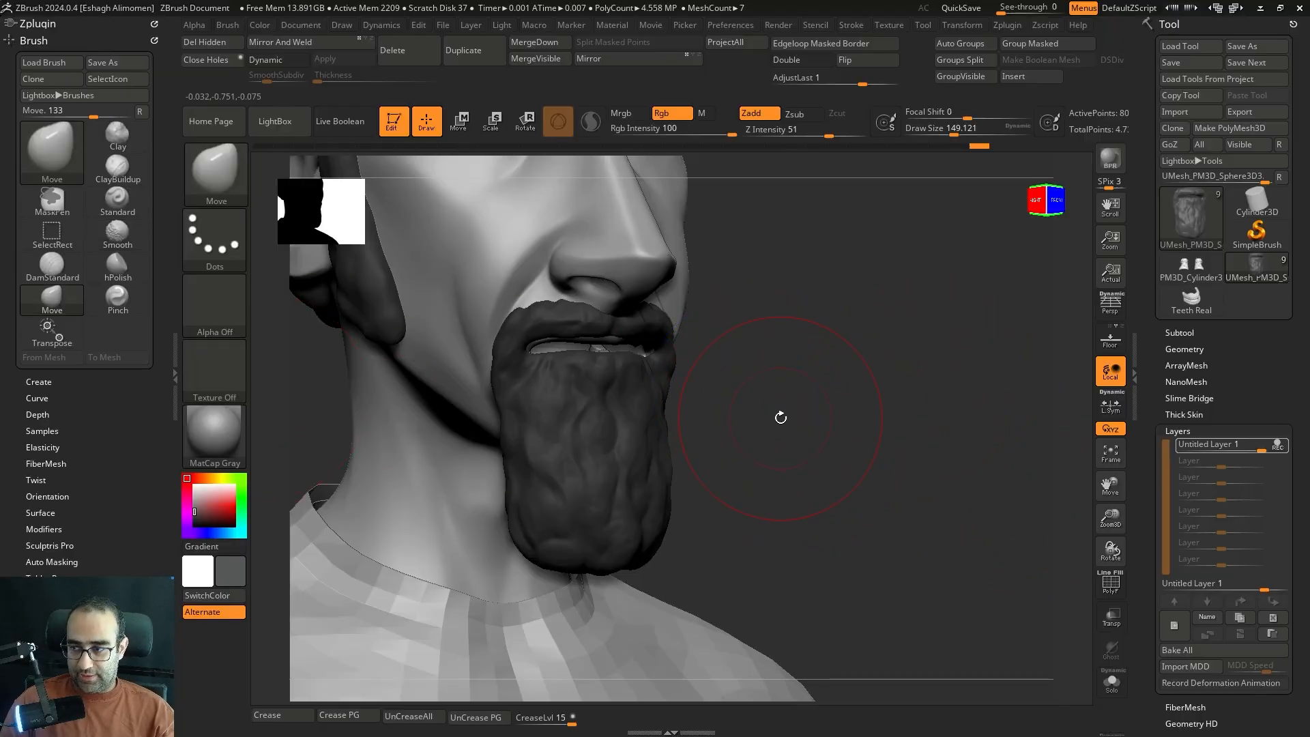
# - Isolate the beard in side view and mask the moustache with a softened edge, leaving the chin part free
pyautogui.press('shift')
pyautogui.moveTo(781, 417)
pyautogui.keyDown('shift'); pyautogui.mouseDown()
pyautogui.moveTo(813, 418)
pyautogui.moveTo(710, 357)
pyautogui.mouseUp(); pyautogui.keyUp('shift')
pyautogui.hotkey('shift', 's')
pyautogui.press('ctrl')
pyautogui.moveTo(658, 308)
pyautogui.keyDown('ctrl'); pyautogui.mouseDown()
pyautogui.moveTo(394, 632)
pyautogui.moveTo(844, 437)
pyautogui.mouseUp(); pyautogui.keyUp('ctrl')
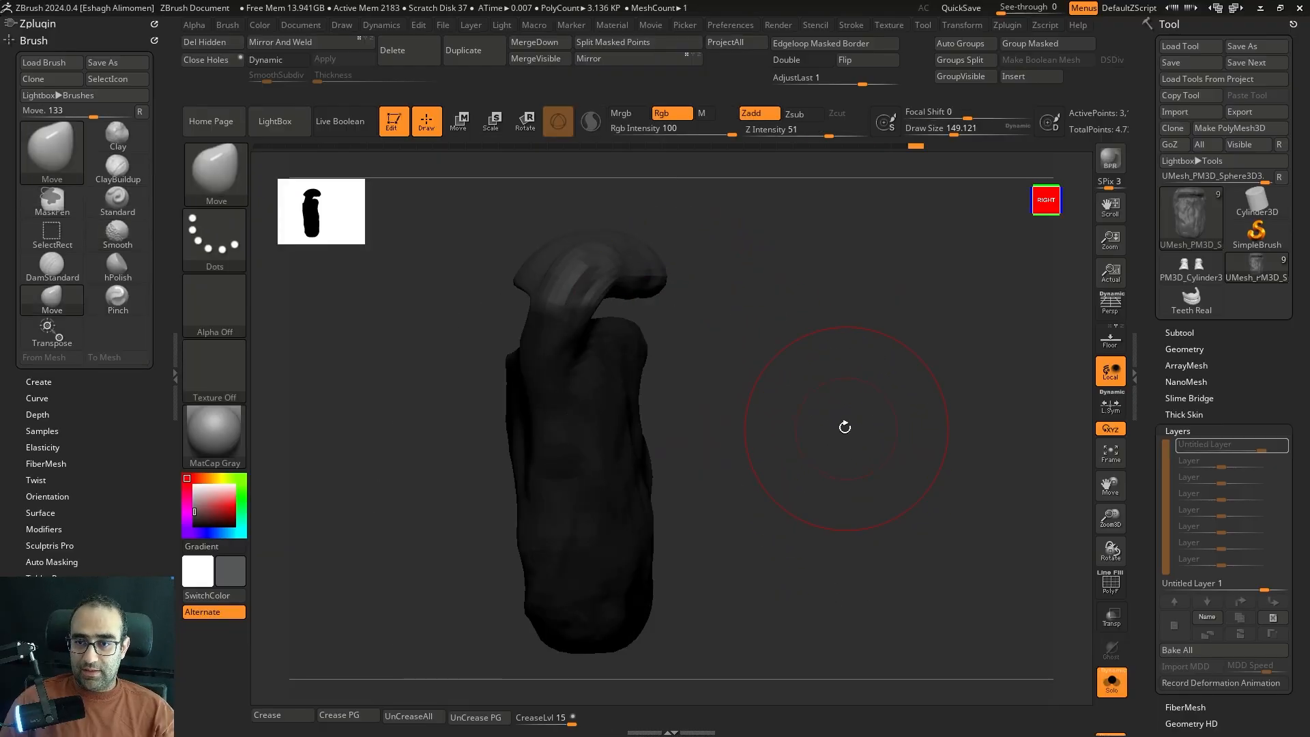
pyautogui.keyDown('ctrl'); pyautogui.click(606, 440); pyautogui.keyUp('ctrl')
pyautogui.keyDown('ctrl'); pyautogui.click(606, 439); pyautogui.keyUp('ctrl')
pyautogui.keyDown('ctrl'); pyautogui.click(699, 434); pyautogui.keyUp('ctrl')
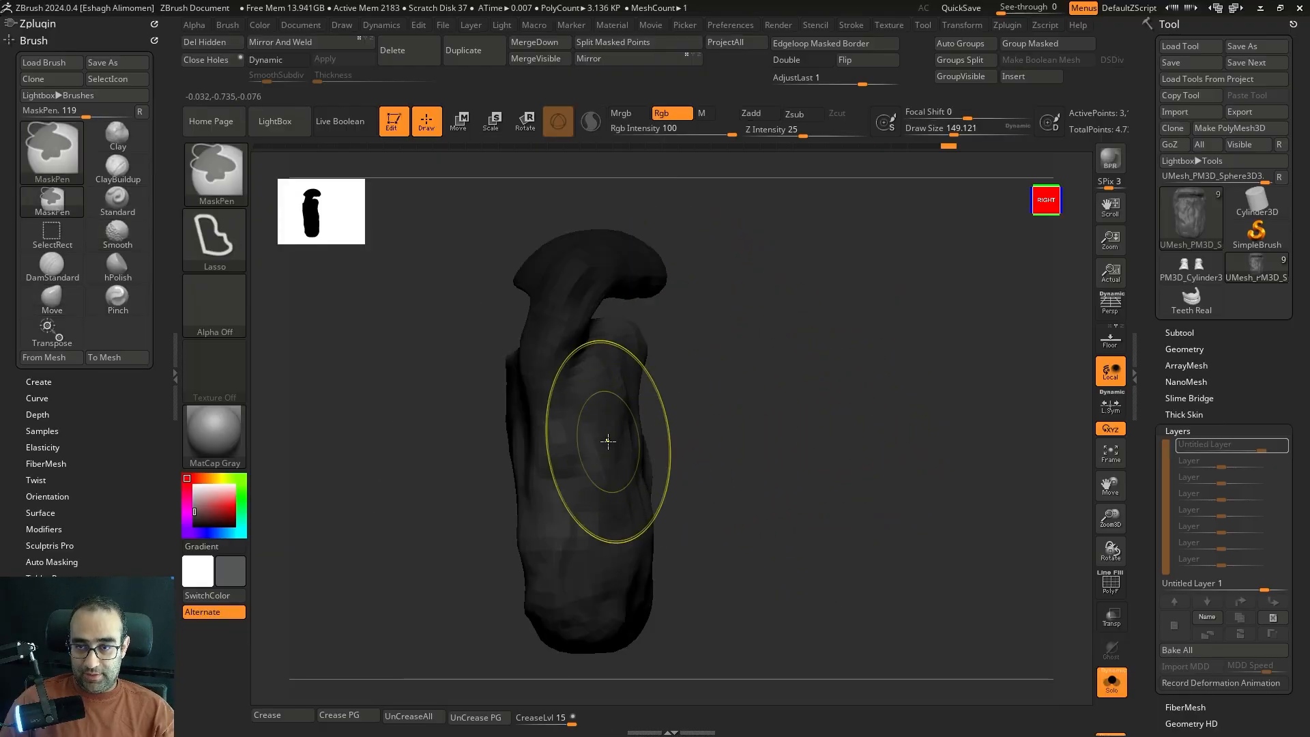
pyautogui.keyDown('ctrl'); pyautogui.click(713, 422); pyautogui.keyUp('ctrl')
pyautogui.keyDown('ctrl'); pyautogui.click(714, 420); pyautogui.keyUp('ctrl')
# - Move the beard's pivot to the jaw hinge and rotate the unmasked part downward by about 12 degrees
pyautogui.press('w')
pyautogui.moveTo(712, 410)
pyautogui.keyDown('alt'); pyautogui.mouseDown()
pyautogui.moveTo(839, 417)
pyautogui.moveTo(822, 399)
pyautogui.mouseUp(); pyautogui.keyUp('alt')
pyautogui.hotkey('shift', 's')
pyautogui.keyDown('alt'); pyautogui.moveTo(706, 389); pyautogui.dragTo(497, 324); pyautogui.keyUp('alt')
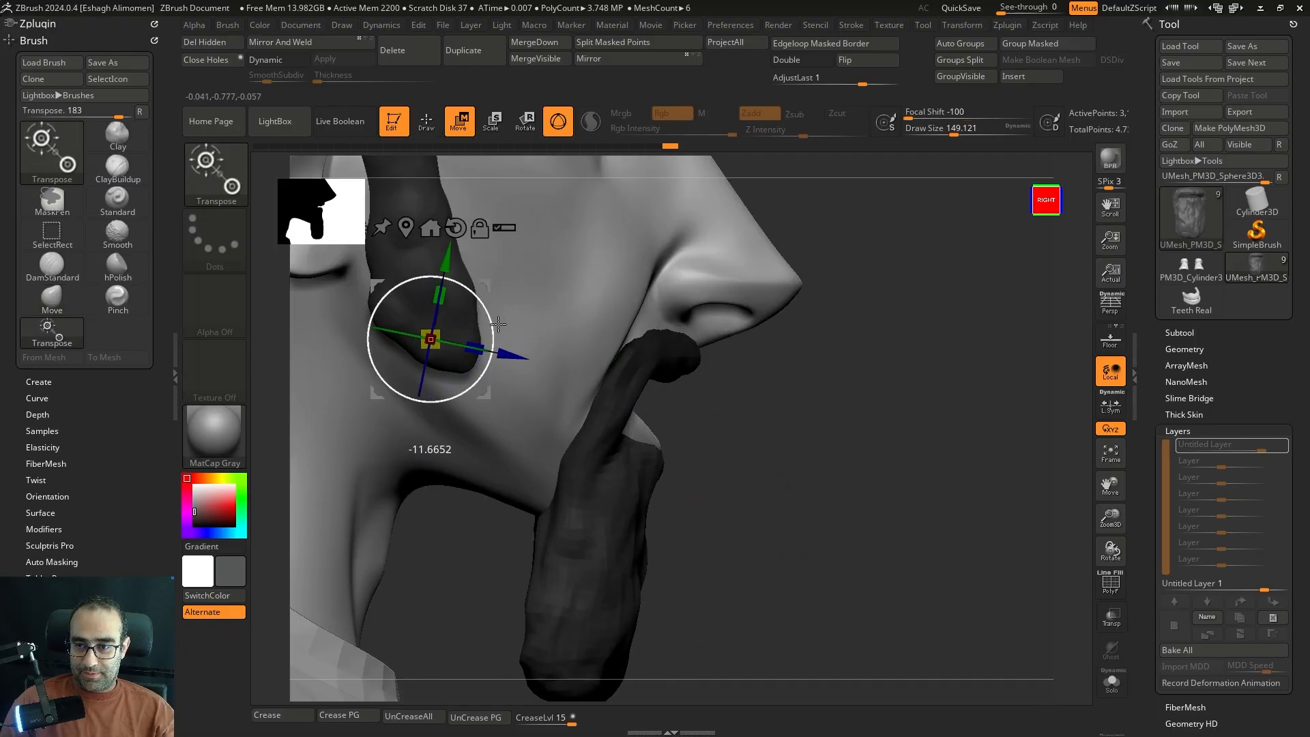
pyautogui.press('q')
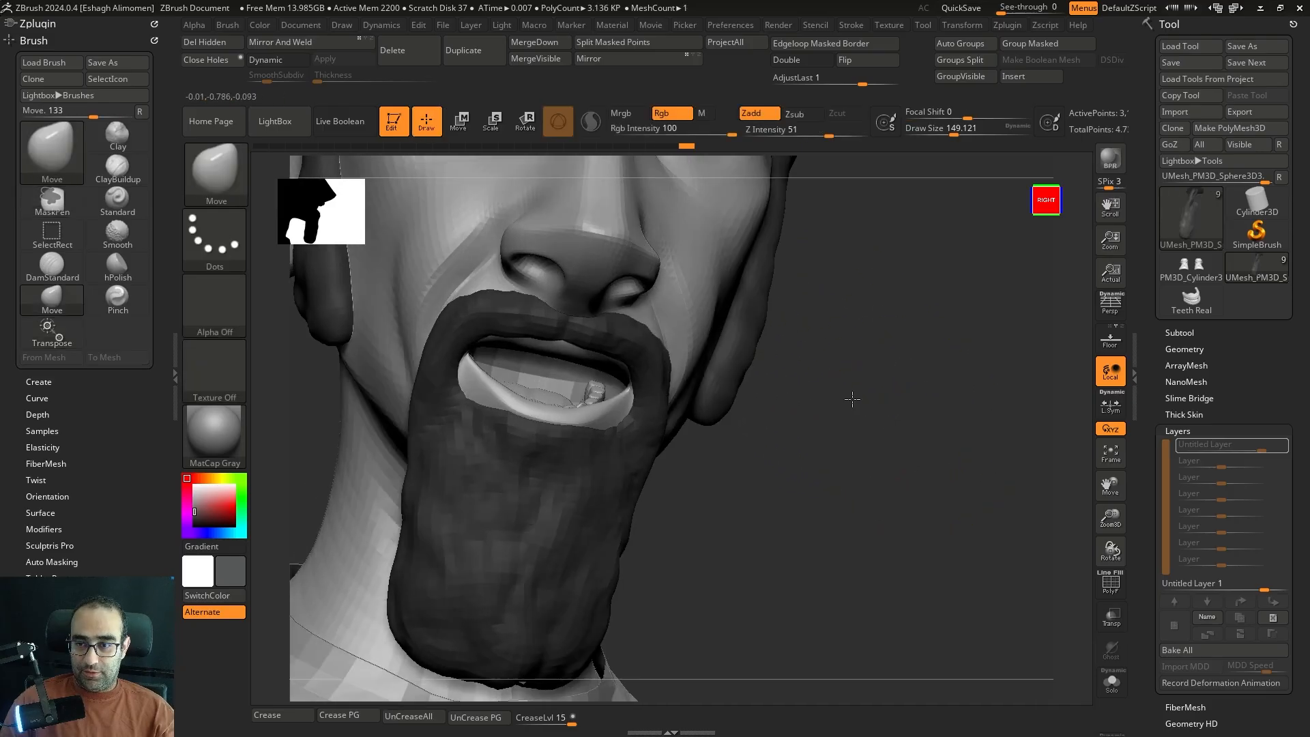
# - Reshape the beard's upper edge to follow the open lower lip with the Move brush at draw size about 116
pyautogui.moveTo(852, 399); pyautogui.dragTo(944, 430)
pyautogui.moveTo(896, 471)
pyautogui.mouseDown()
pyautogui.moveTo(971, 357)
pyautogui.moveTo(807, 468)
pyautogui.moveTo(1012, 555)
pyautogui.moveTo(805, 389)
pyautogui.mouseUp()
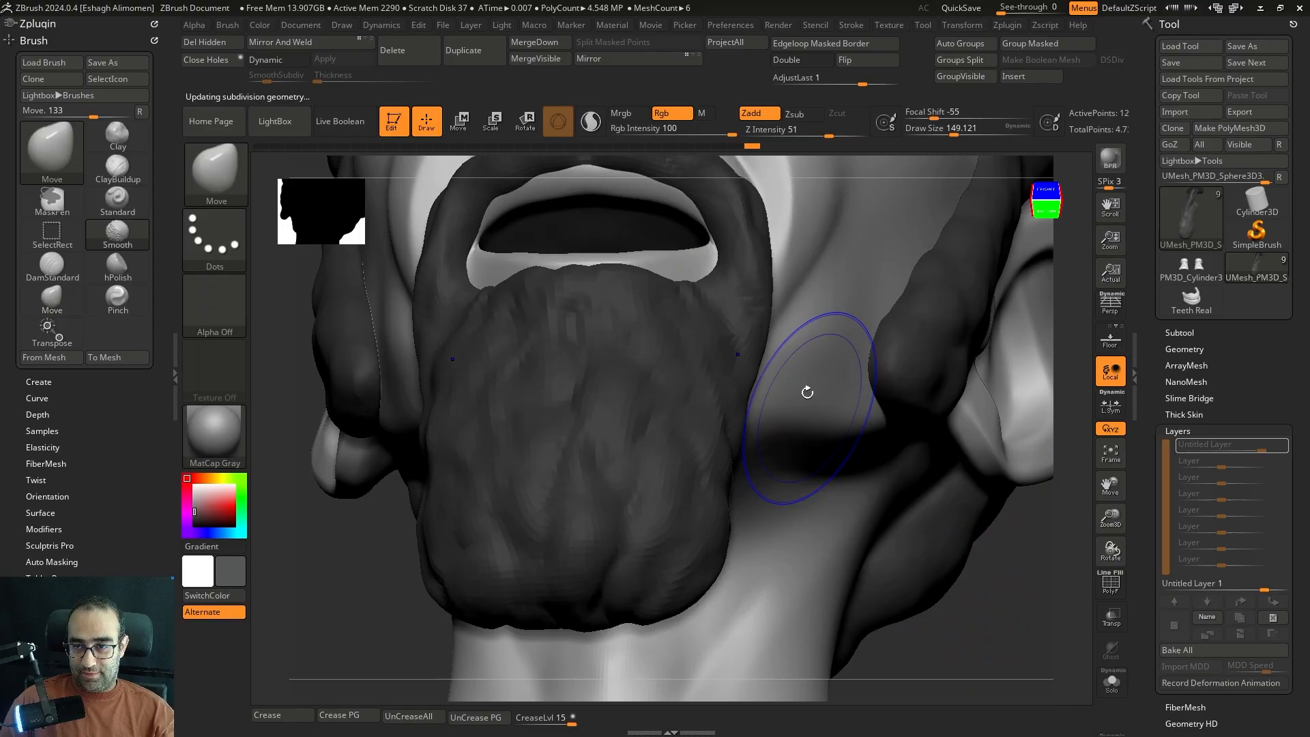
pyautogui.press('b')
pyautogui.press('m')
pyautogui.press('v')
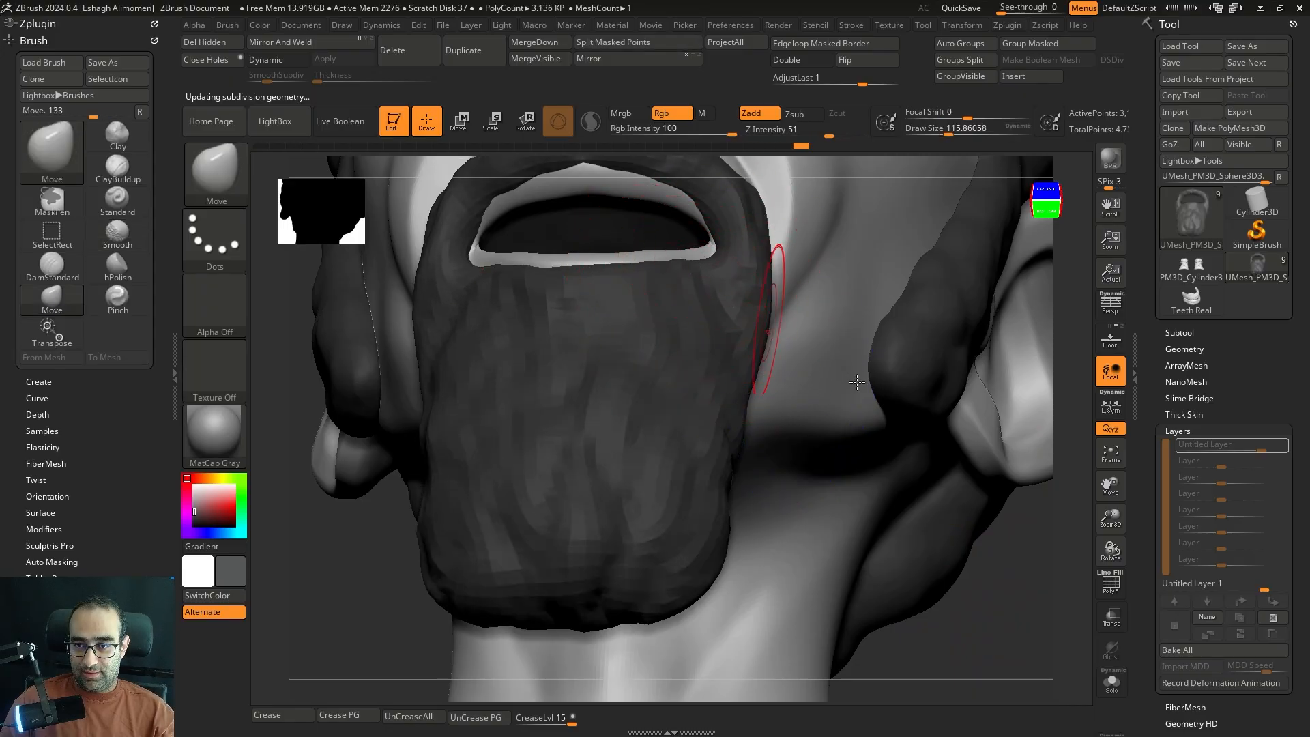
pyautogui.hotkey('ctrl', 'z')
pyautogui.hotkey('ctrl', 'z')
pyautogui.hotkey('ctrl', 'z')
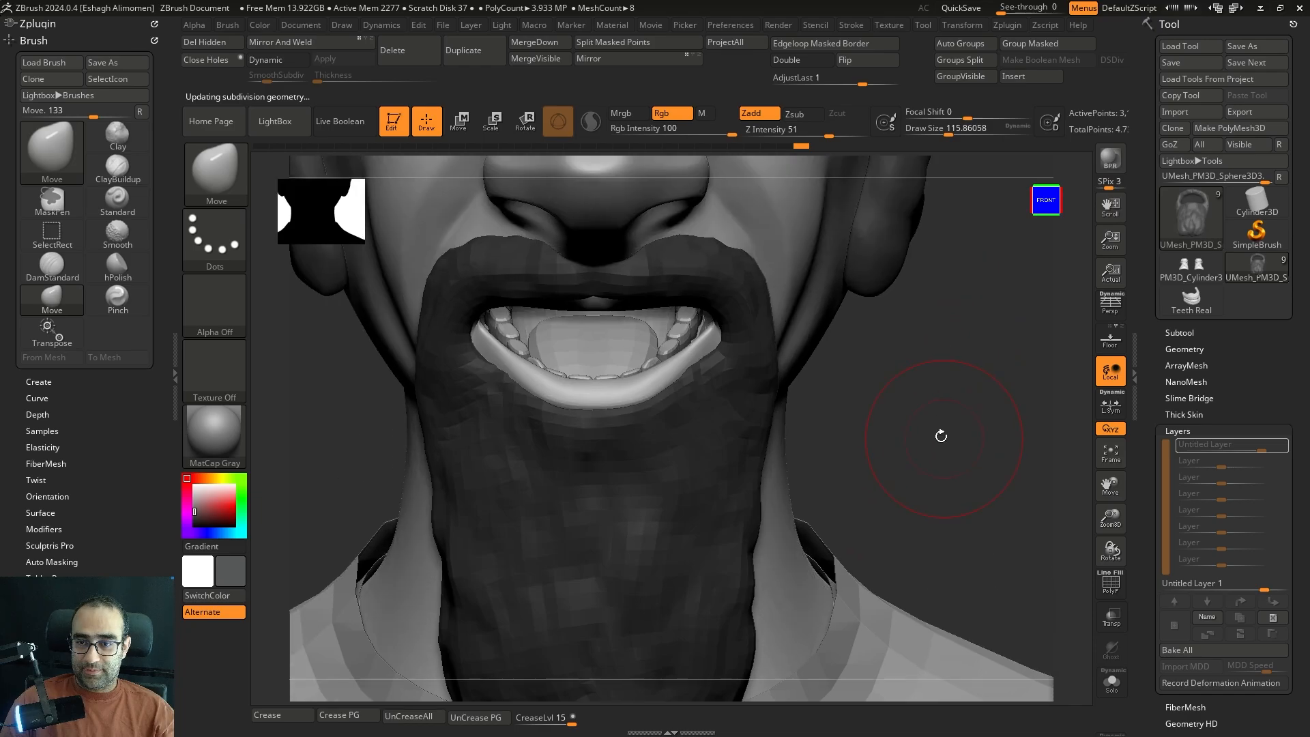
pyautogui.hotkey('ctrl', 'z')
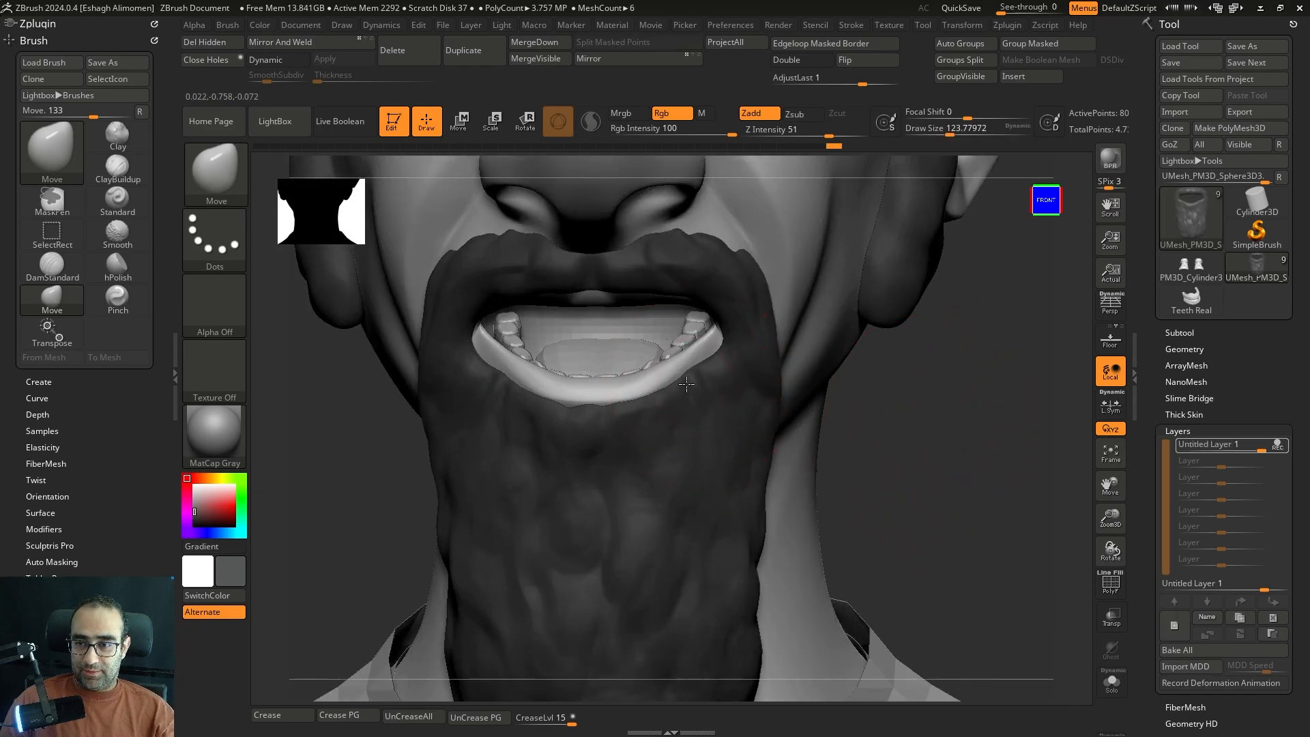
# - Refine the beard's edge around the open lips with the Move brush at draw size about 124
pyautogui.hotkey('ctrl', 'z')
pyautogui.hotkey('ctrl', 'z')
pyautogui.hotkey('ctrl', 'z')
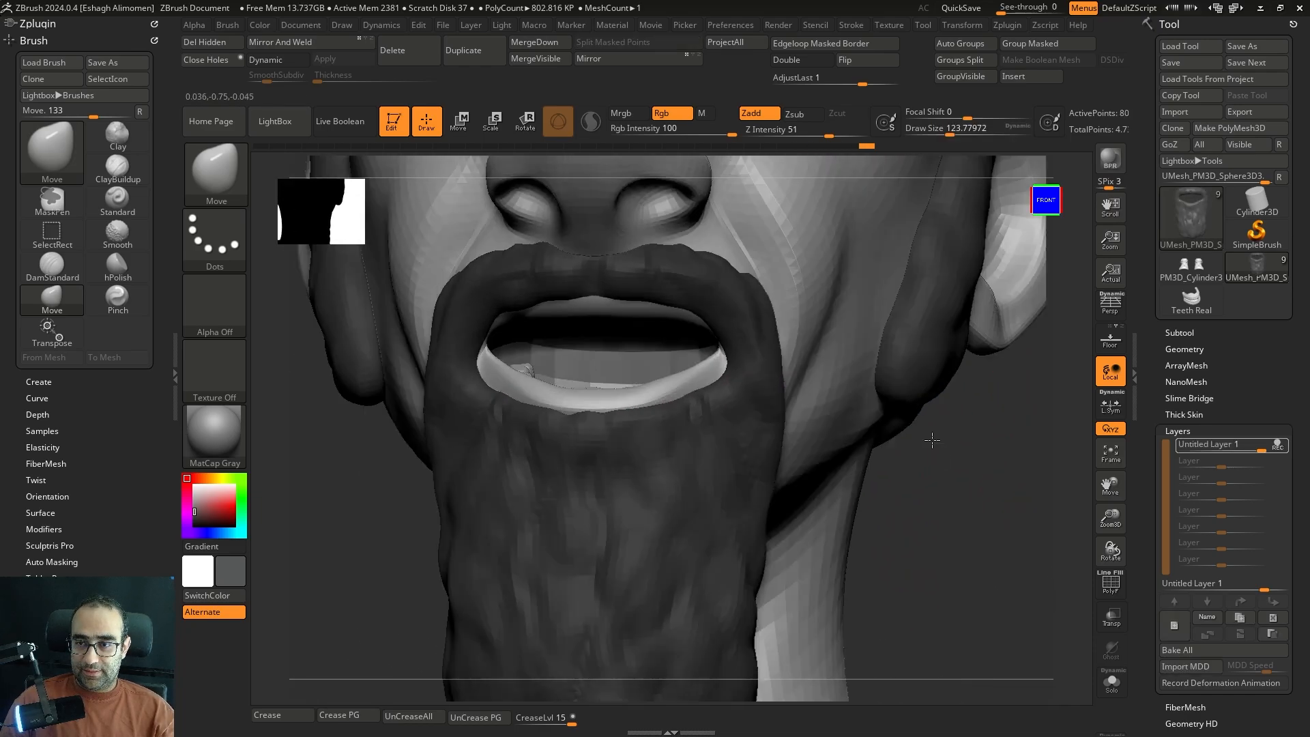
pyautogui.hotkey('ctrl', 'z')
pyautogui.hotkey('ctrl', 'z')
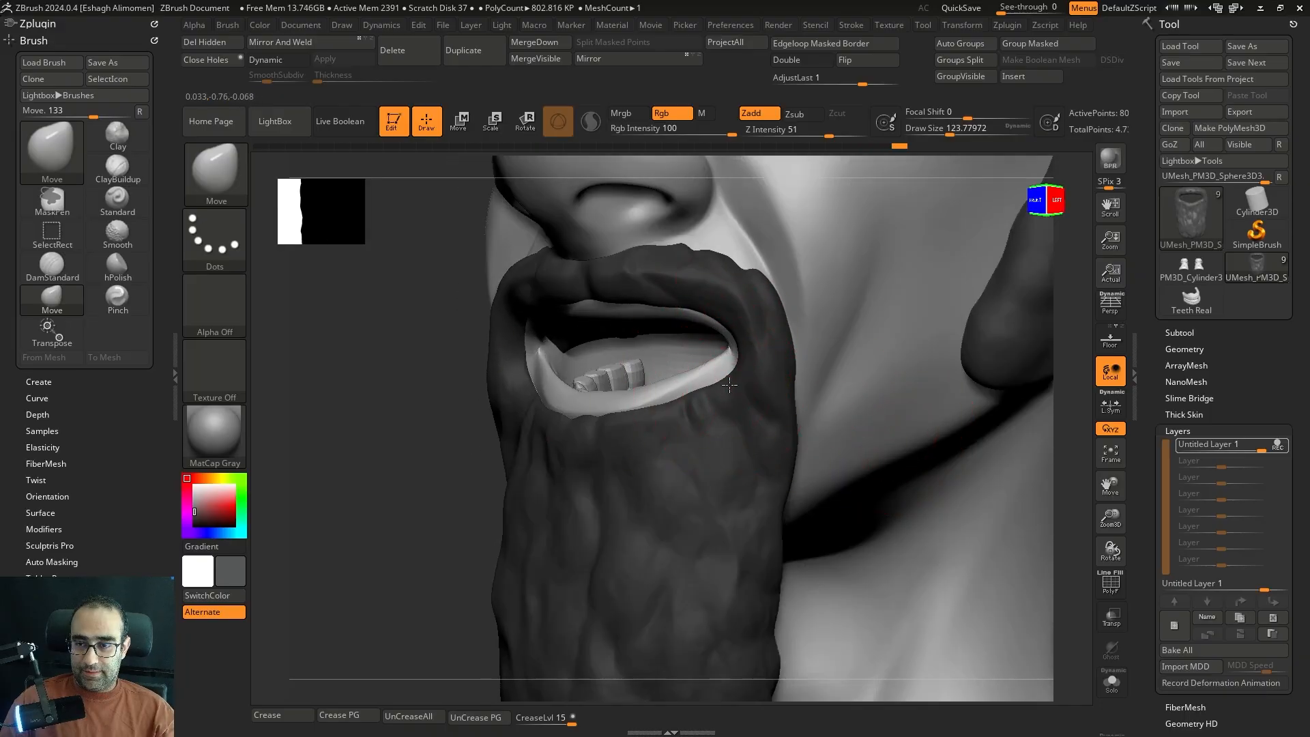
pyautogui.hotkey('ctrl', 'z')
pyautogui.hotkey('ctrl', 'z')
pyautogui.hotkey('ctrl', 'z')
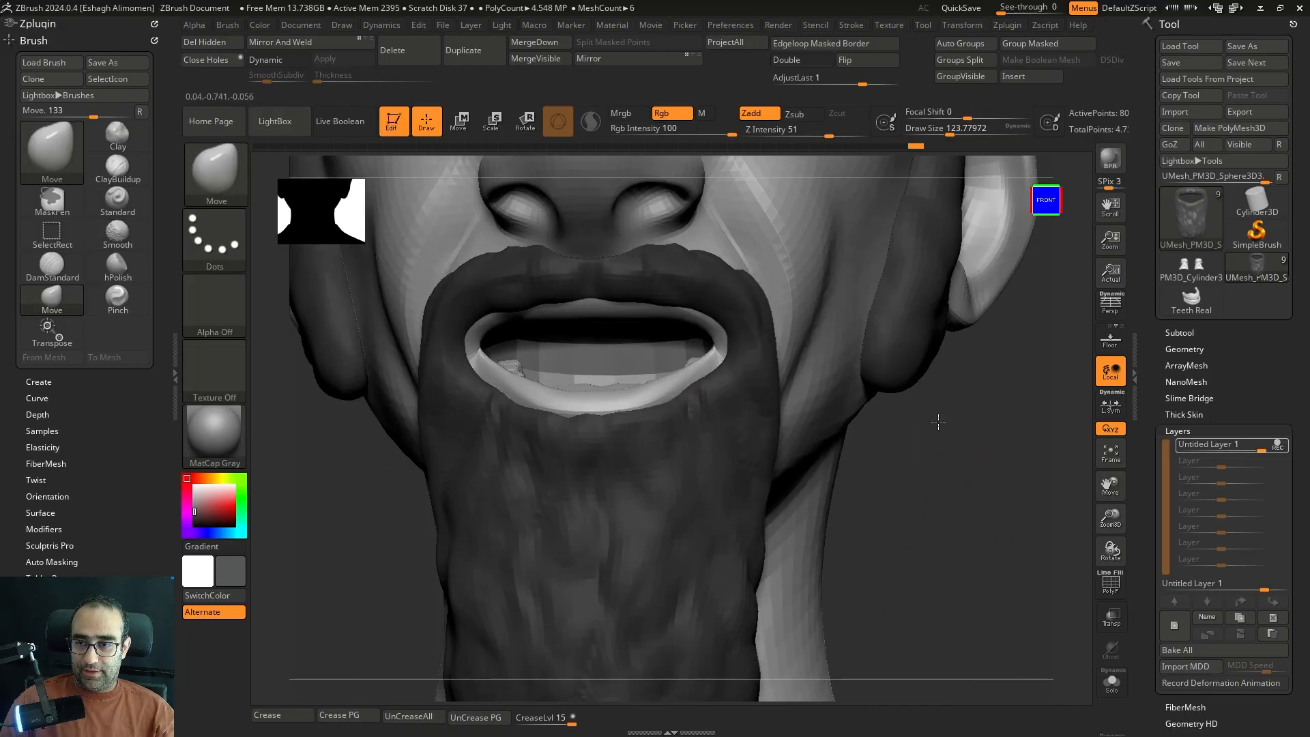
pyautogui.hotkey('ctrl', 'z')
pyautogui.hotkey('ctrl', 'z')
pyautogui.hotkey('ctrl', 'z')
pyautogui.hotkey('ctrl', 'z')
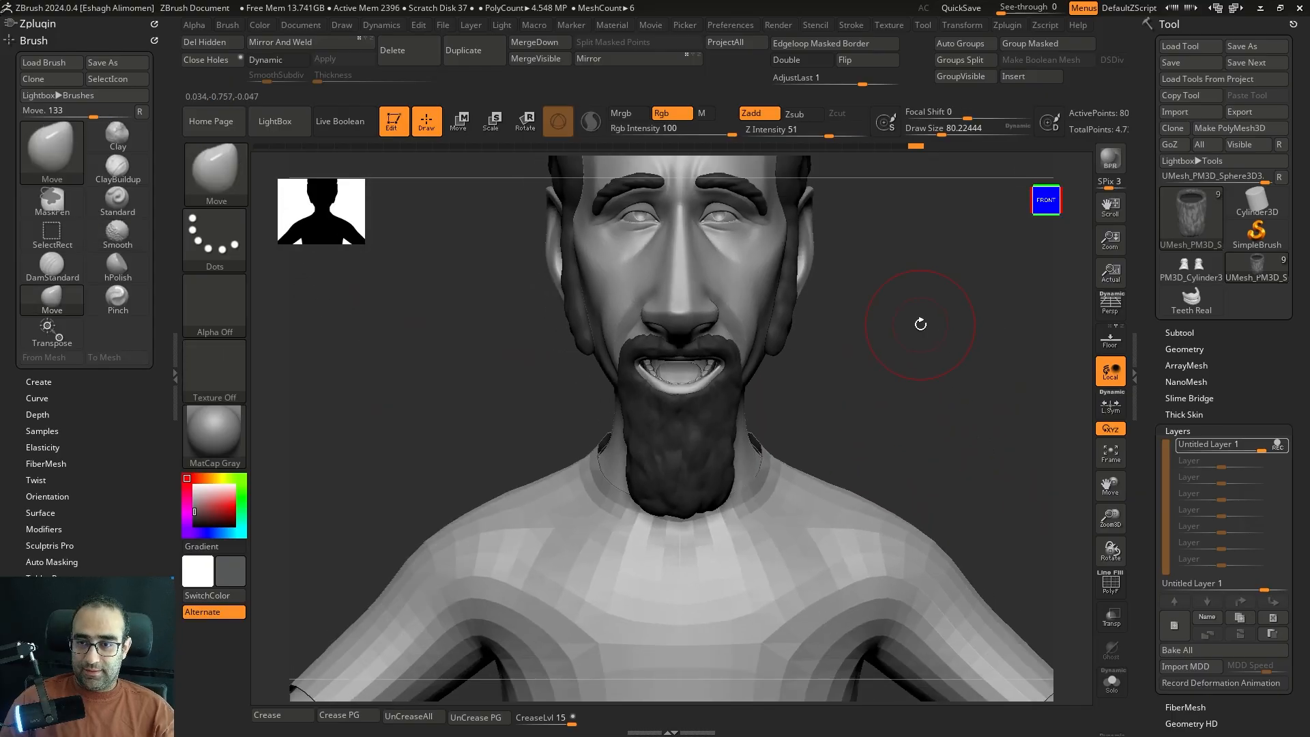
# - Examine the opened mouth and beard on the whole character from the front, side and back angles
pyautogui.hotkey('ctrl', 'z')
pyautogui.hotkey('ctrl', 'z')
pyautogui.hotkey('ctrl', 'z')
pyautogui.hotkey('ctrl', 'z')
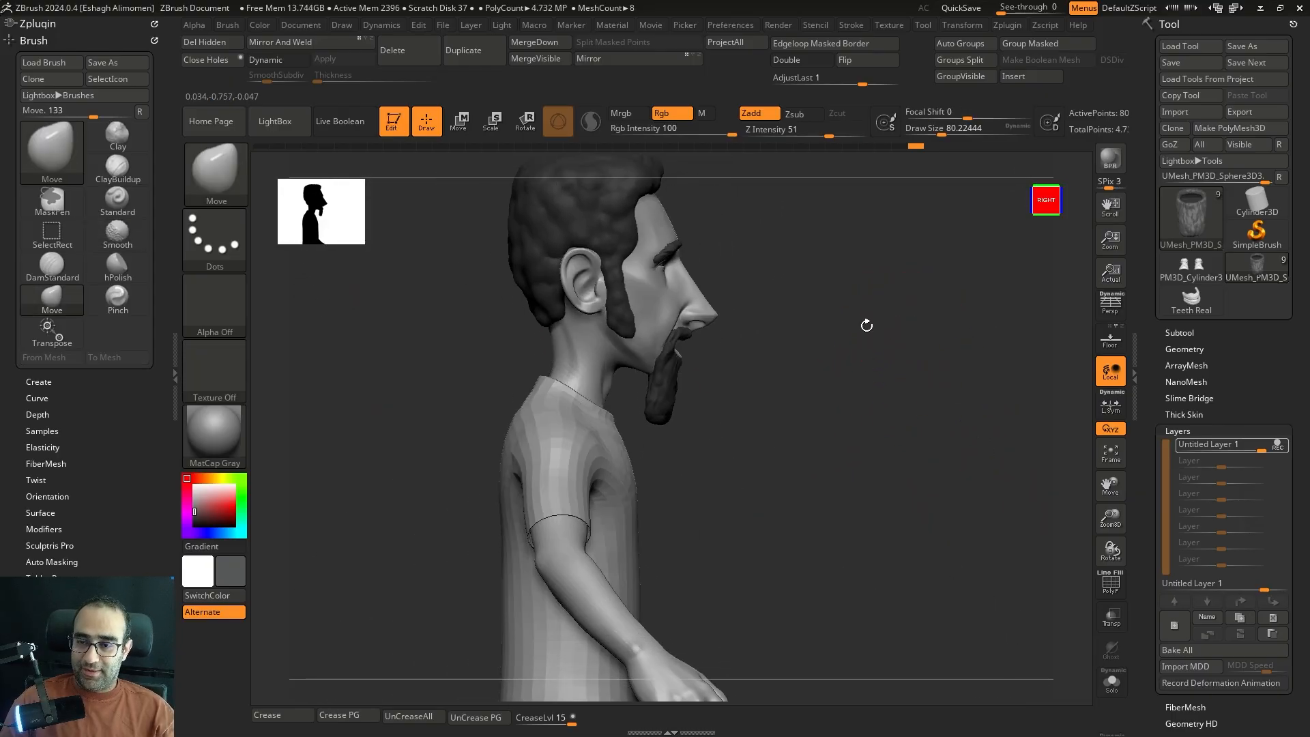
pyautogui.hotkey('ctrl', 'z')
pyautogui.hotkey('ctrl', 'z')
pyautogui.hotkey('ctrl', 'z')
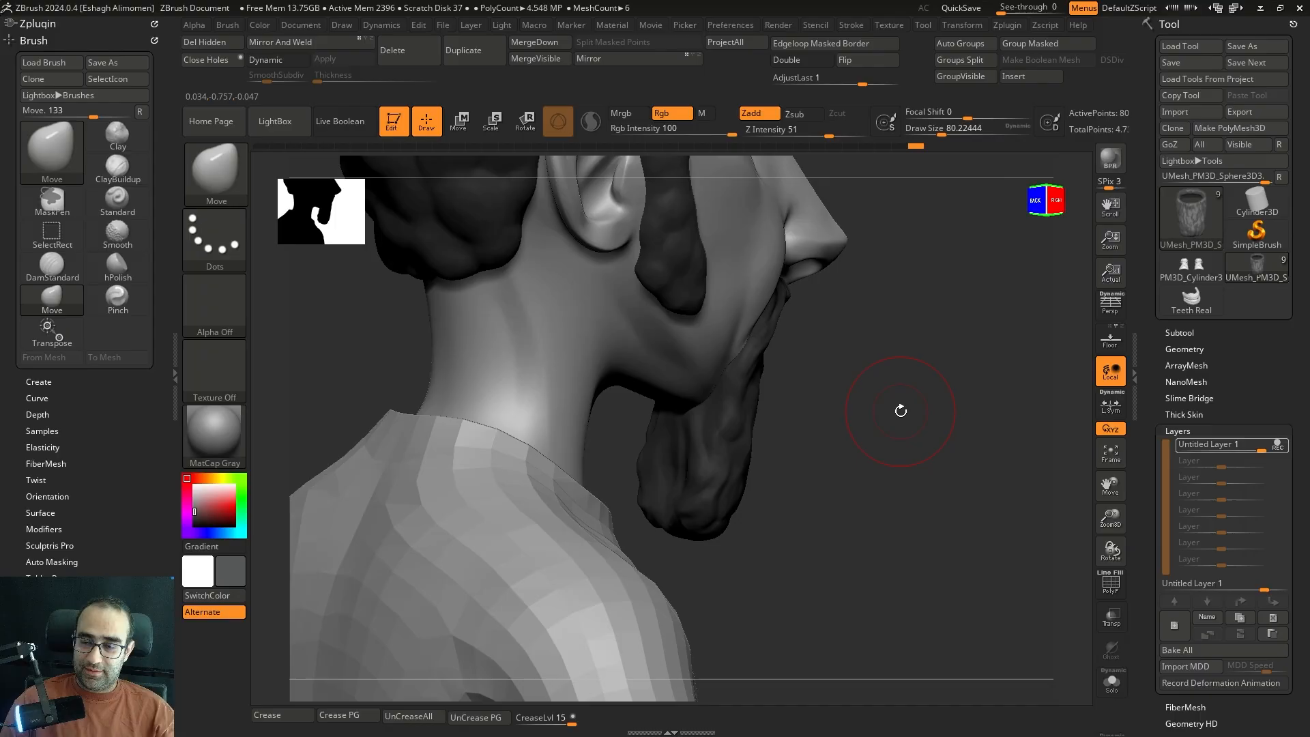
pyautogui.hotkey('ctrl', 'z')
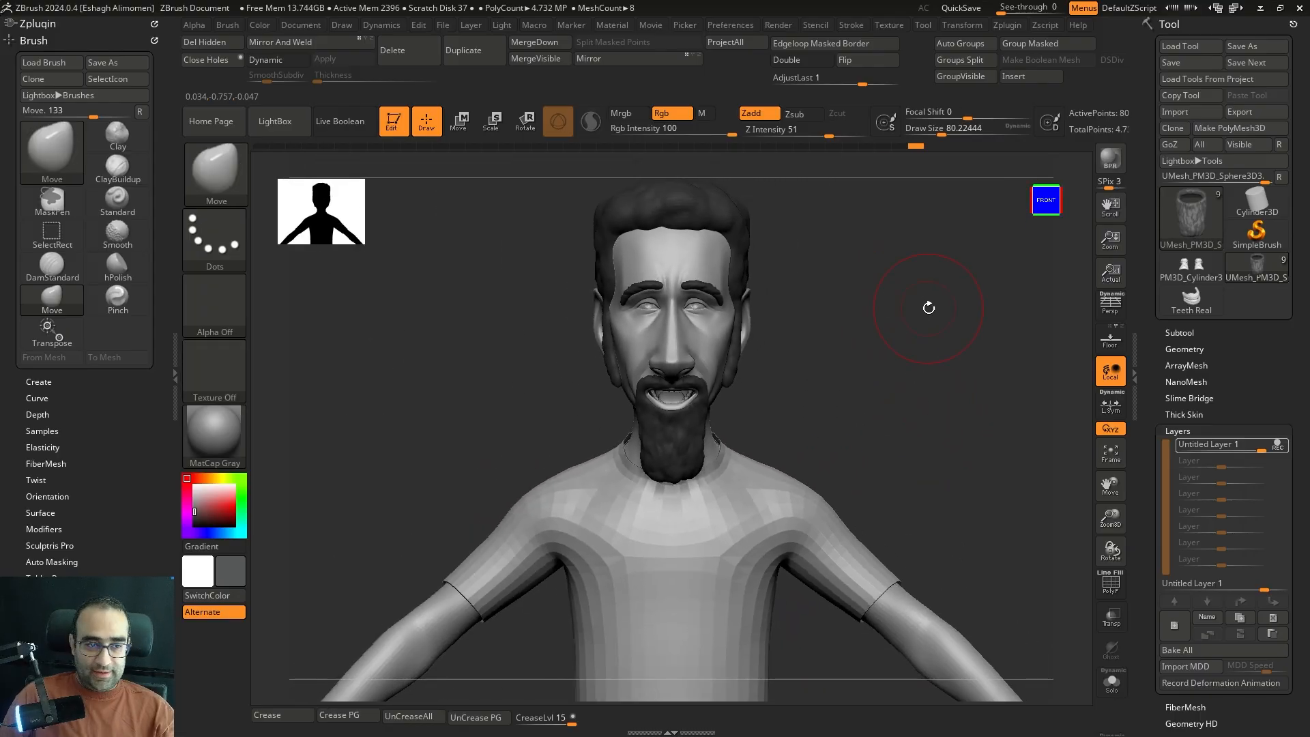
# - Select the face in side view and use its jaw polygroup to mask everything except the jaw, with a softened edge
pyautogui.keyDown('alt'); pyautogui.moveTo(938, 285); pyautogui.dragTo(884, 503); pyautogui.keyUp('alt')
pyautogui.keyDown('alt'); pyautogui.moveTo(877, 422); pyautogui.dragTo(784, 448); pyautogui.keyUp('alt')
pyautogui.keyDown('alt'); pyautogui.click(710, 443); pyautogui.keyUp('alt')
pyautogui.hotkey('shift', 'f')
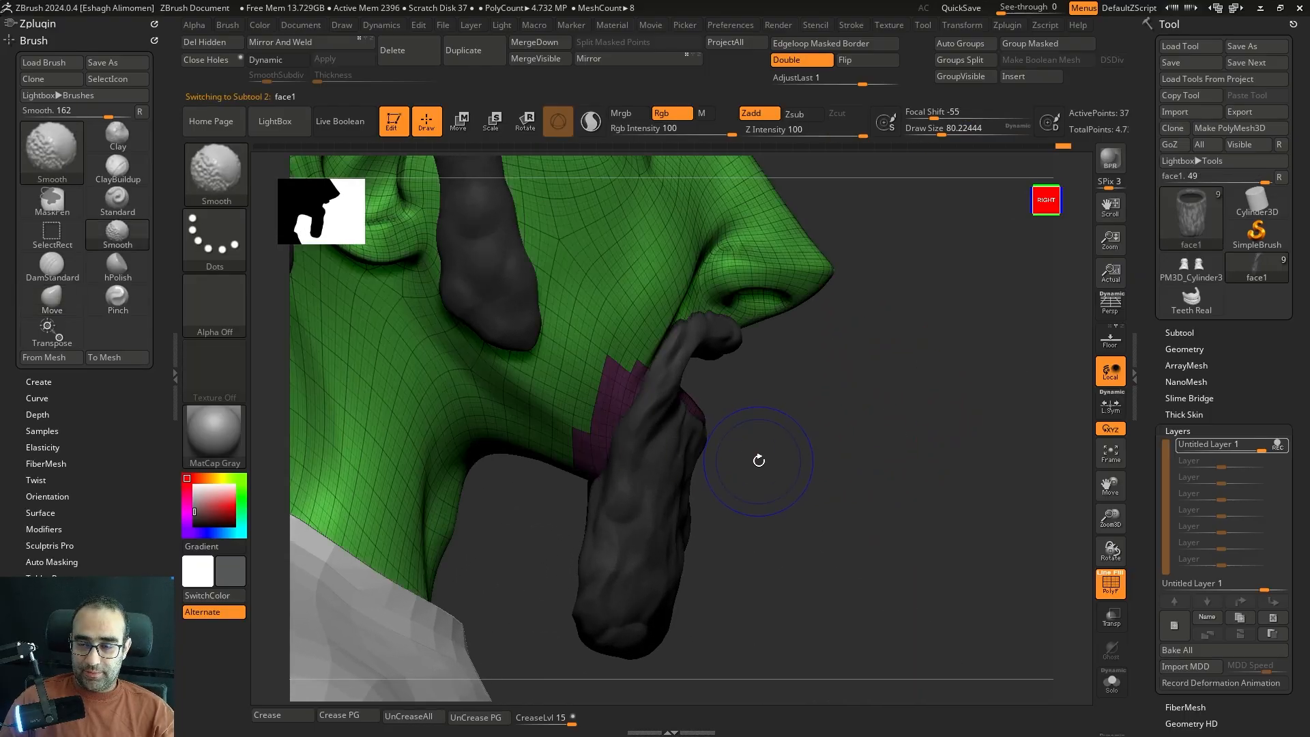
pyautogui.keyDown('ctrl'); pyautogui.keyDown('shift'); pyautogui.click(599, 430); pyautogui.keyUp('shift'); pyautogui.keyUp('ctrl')
pyautogui.keyDown('ctrl'); pyautogui.keyDown('shift'); pyautogui.click(832, 462); pyautogui.keyUp('shift'); pyautogui.keyUp('ctrl')
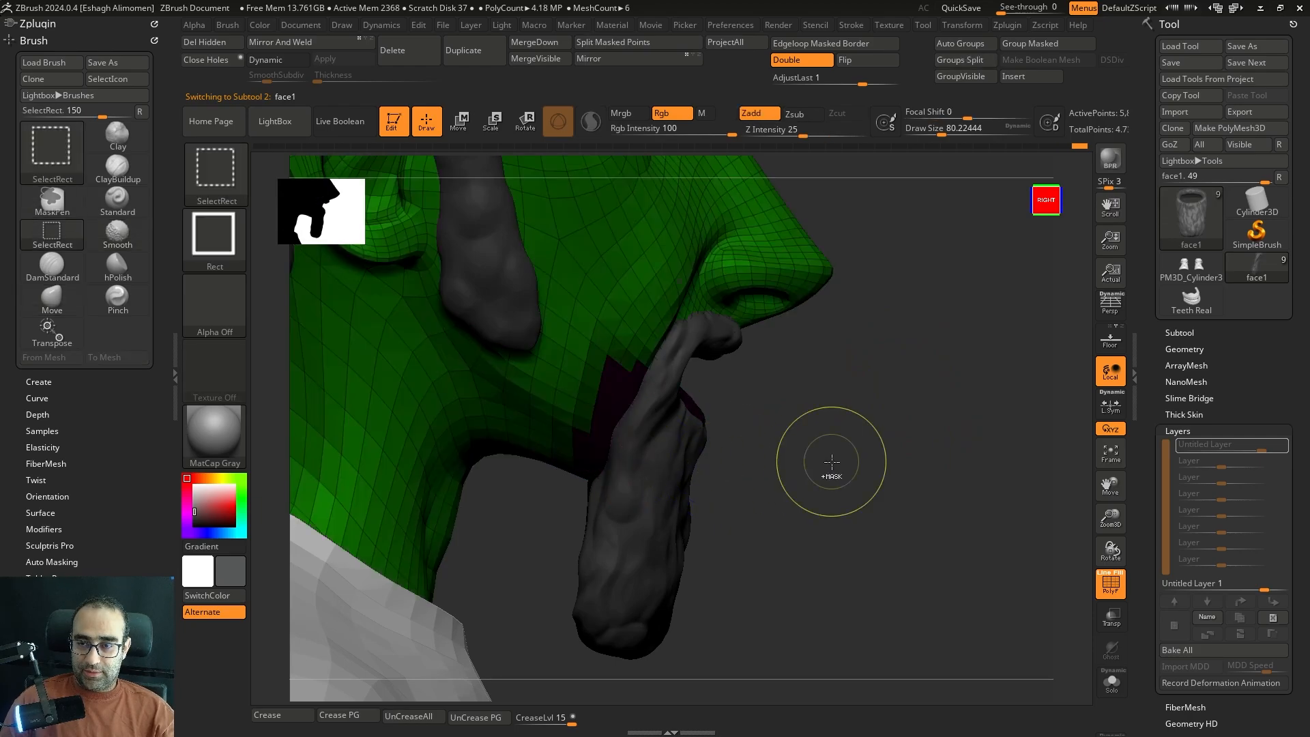
pyautogui.hotkey('shift', 'f')
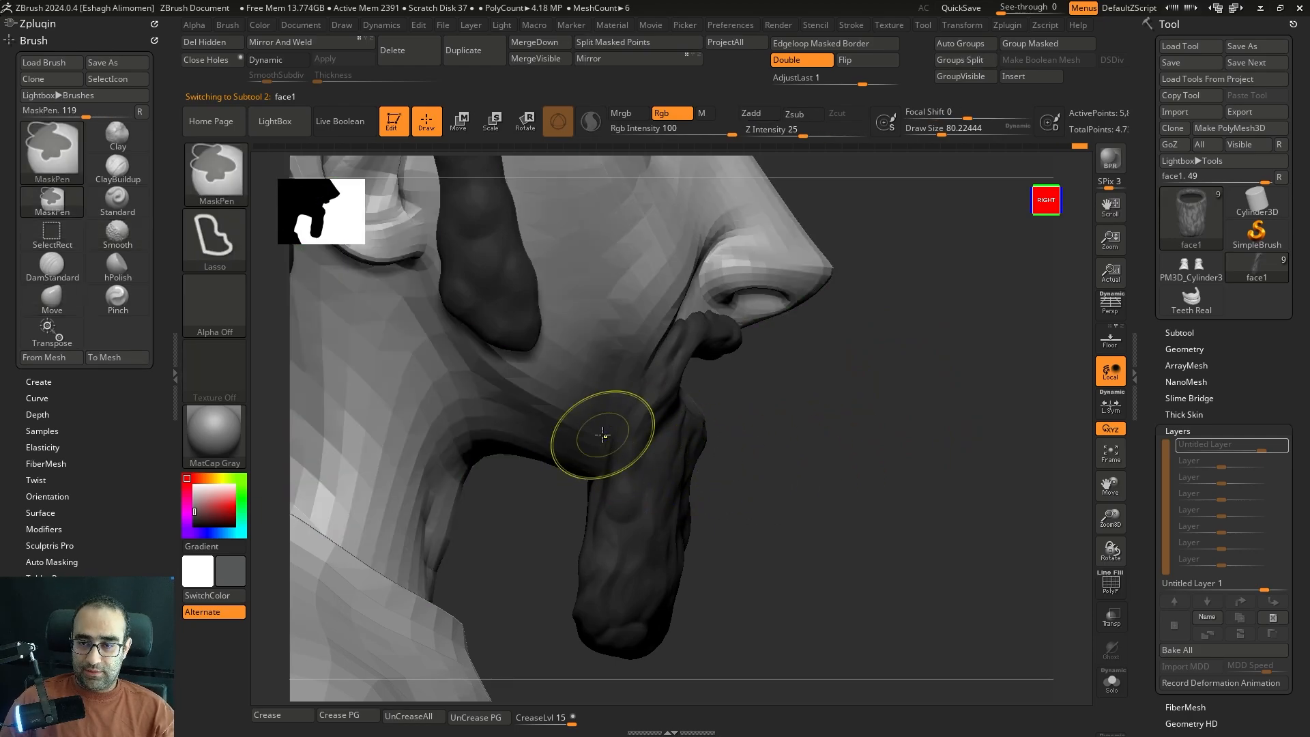
# - Rotate the unmasked jaw a little further open around the jaw hinge and check the lower lip against the teeth
pyautogui.press('w')
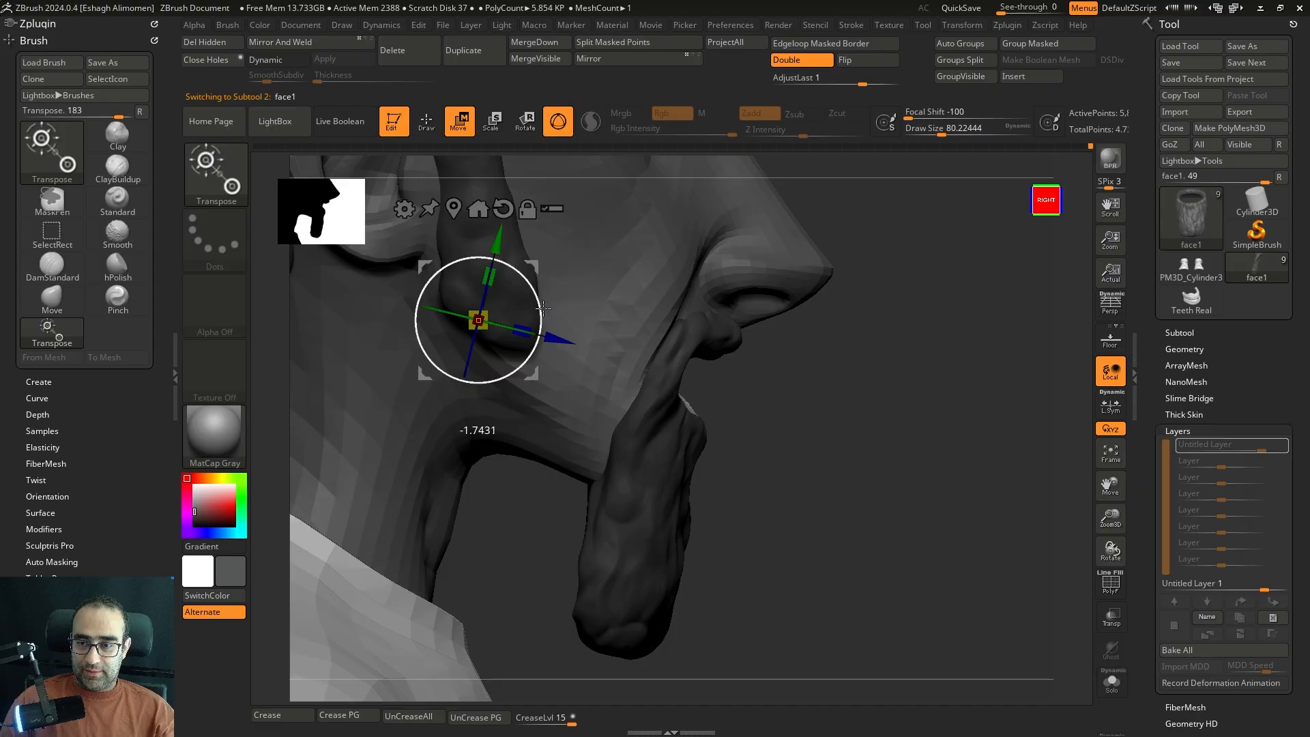
pyautogui.click(427, 124)
pyautogui.moveTo(955, 437)
pyautogui.mouseDown()
pyautogui.moveTo(901, 350)
pyautogui.moveTo(878, 375)
pyautogui.moveTo(963, 415)
pyautogui.moveTo(939, 404)
pyautogui.moveTo(936, 437)
pyautogui.mouseUp()
pyautogui.moveTo(750, 382)
pyautogui.mouseDown()
pyautogui.moveTo(762, 380)
pyautogui.moveTo(757, 355)
pyautogui.mouseUp()
pyautogui.moveTo(959, 417); pyautogui.dragTo(870, 410)
pyautogui.moveTo(534, 398)
pyautogui.keyDown('shift'); pyautogui.mouseDown()
pyautogui.moveTo(904, 430)
pyautogui.moveTo(665, 394)
pyautogui.mouseUp(); pyautogui.keyUp('shift')
pyautogui.press('s')
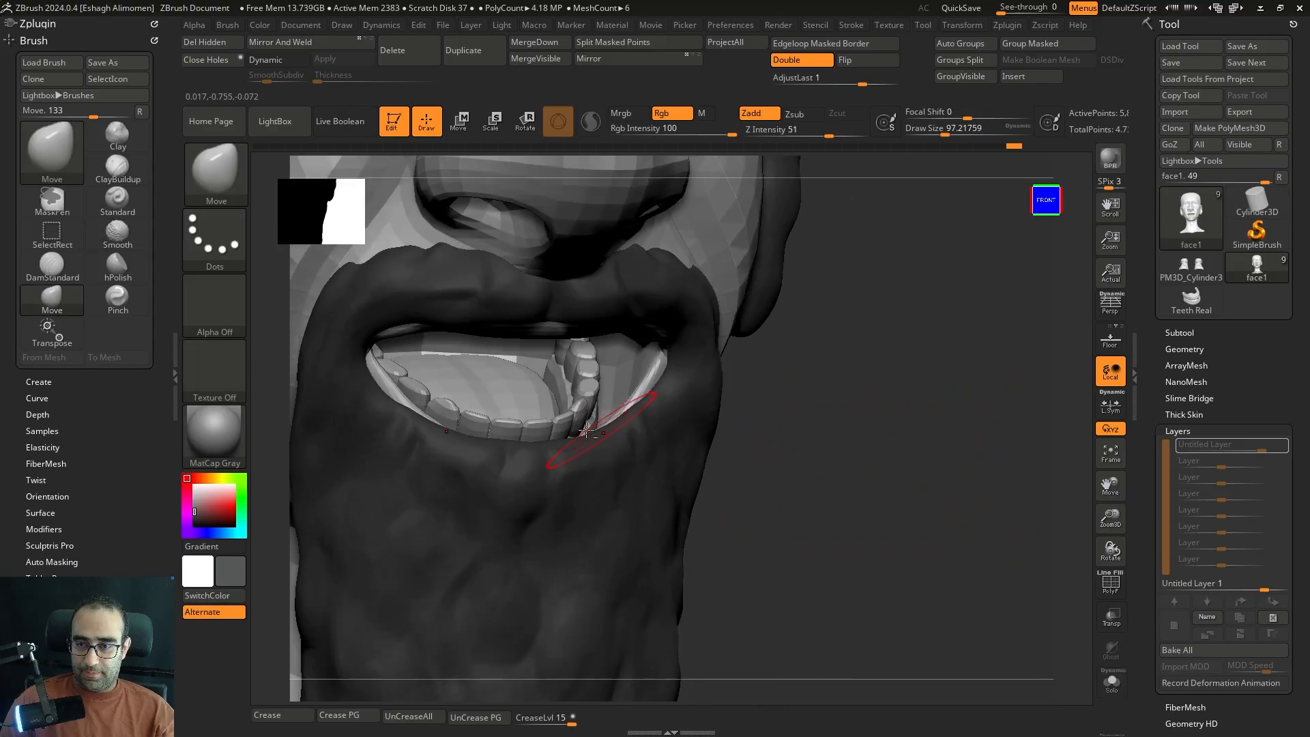
# - Select the teeth and reposition the lower row to follow the lowered jaw, adjusting it in angled and side views
pyautogui.keyDown('alt'); pyautogui.click(587, 430); pyautogui.keyUp('alt')
pyautogui.moveTo(754, 435)
pyautogui.mouseDown()
pyautogui.moveTo(840, 477)
pyautogui.moveTo(807, 428)
pyautogui.moveTo(805, 453)
pyautogui.moveTo(863, 469)
pyautogui.mouseUp()
pyautogui.press('w')
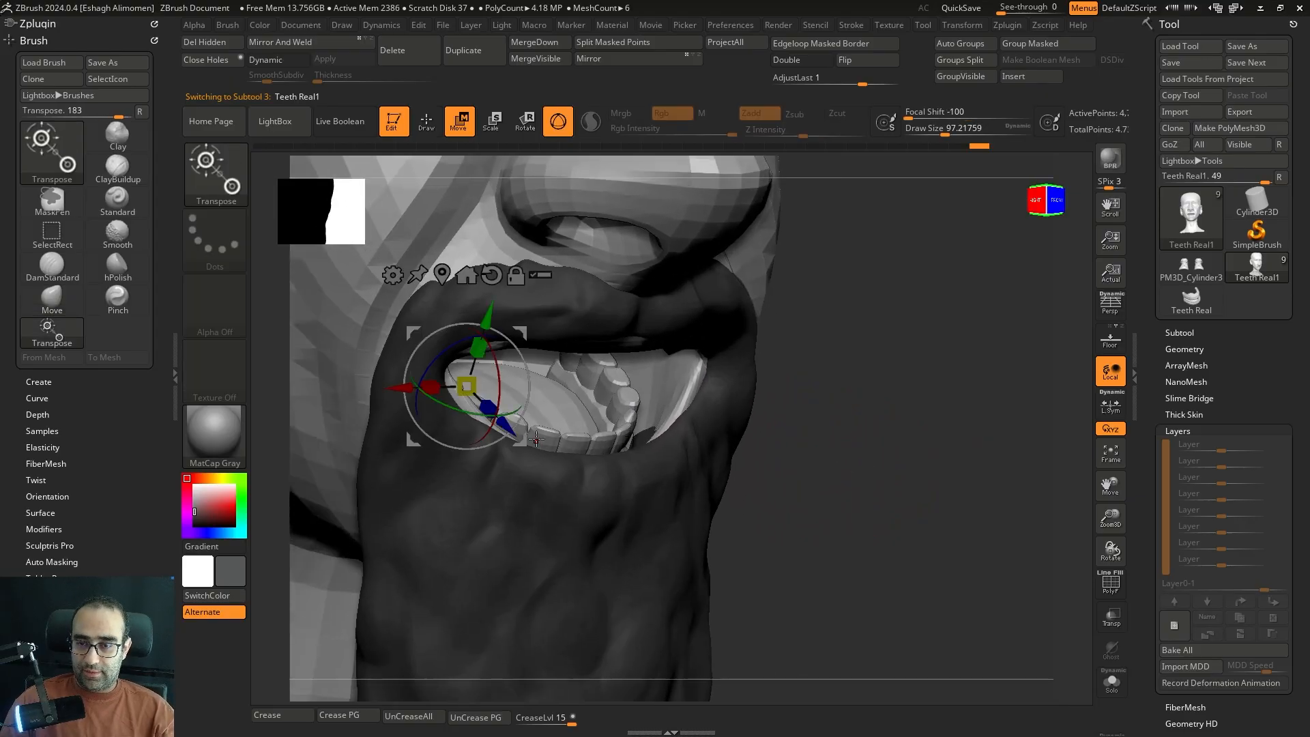
pyautogui.moveTo(506, 427); pyautogui.dragTo(514, 435)
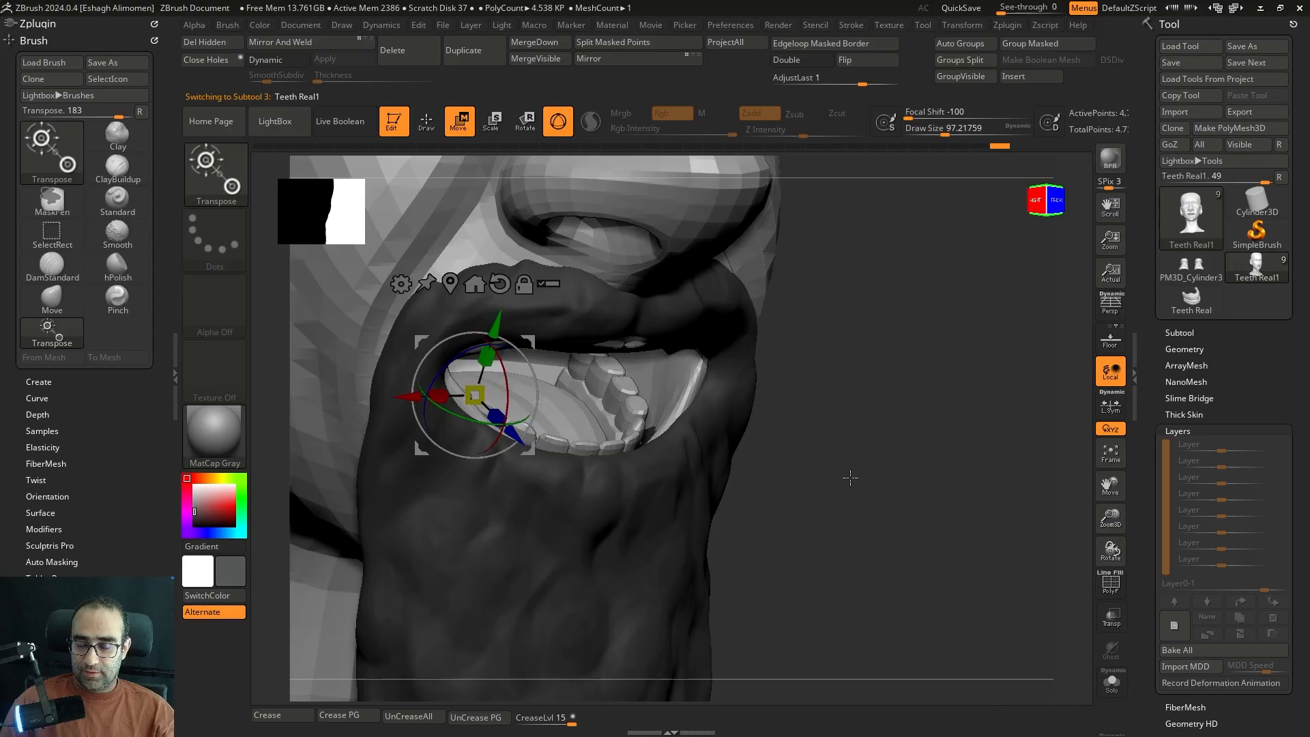
pyautogui.moveTo(850, 477); pyautogui.dragTo(754, 441)
pyautogui.moveTo(523, 328); pyautogui.dragTo(513, 339)
pyautogui.moveTo(864, 439)
pyautogui.mouseDown()
pyautogui.moveTo(848, 477)
pyautogui.moveTo(847, 457)
pyautogui.moveTo(846, 475)
pyautogui.moveTo(754, 447)
pyautogui.moveTo(777, 461)
pyautogui.mouseUp()
pyautogui.click(428, 123)
# - Isolate the beard in side view and mask its moustache part with a softened edge, leaving the chin part free
pyautogui.keyDown('alt'); pyautogui.click(630, 377); pyautogui.keyUp('alt')
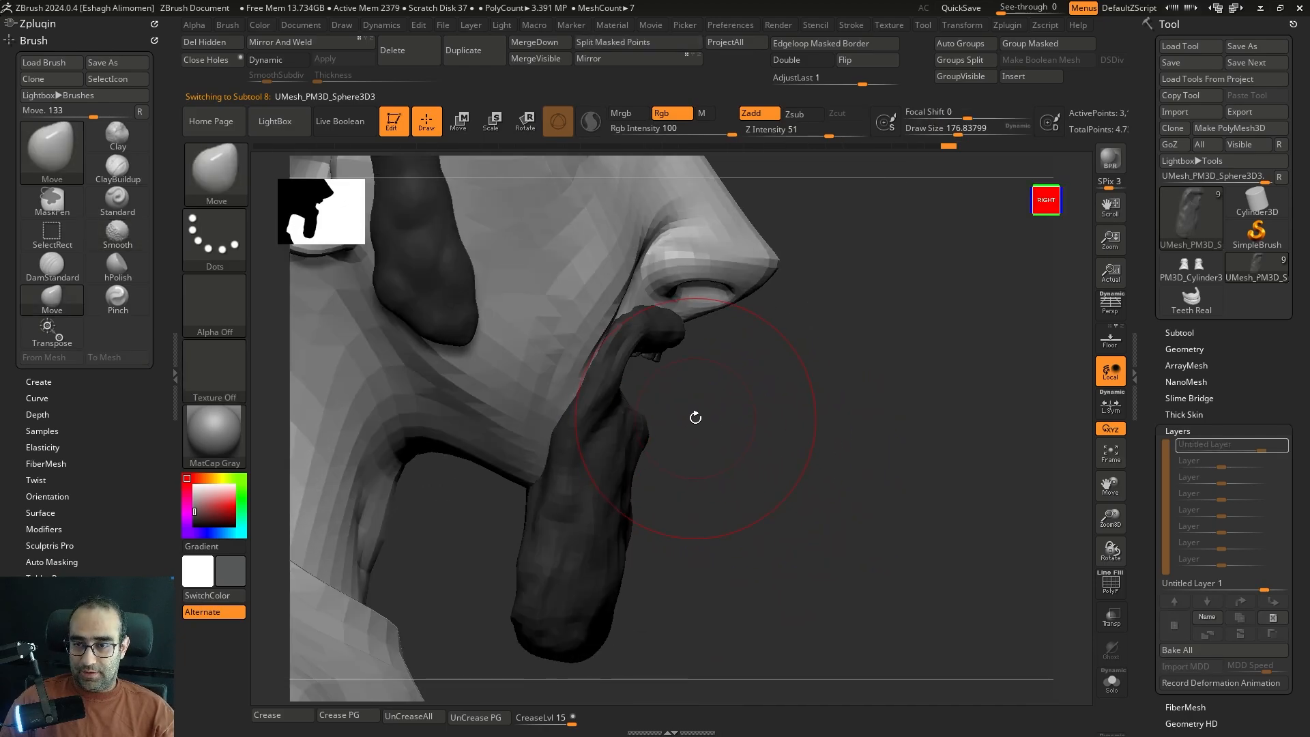
pyautogui.hotkey('alt', 's')
pyautogui.moveTo(716, 409)
pyautogui.keyDown('ctrl'); pyautogui.mouseDown()
pyautogui.moveTo(354, 443)
pyautogui.moveTo(744, 519)
pyautogui.mouseUp(); pyautogui.keyUp('ctrl')
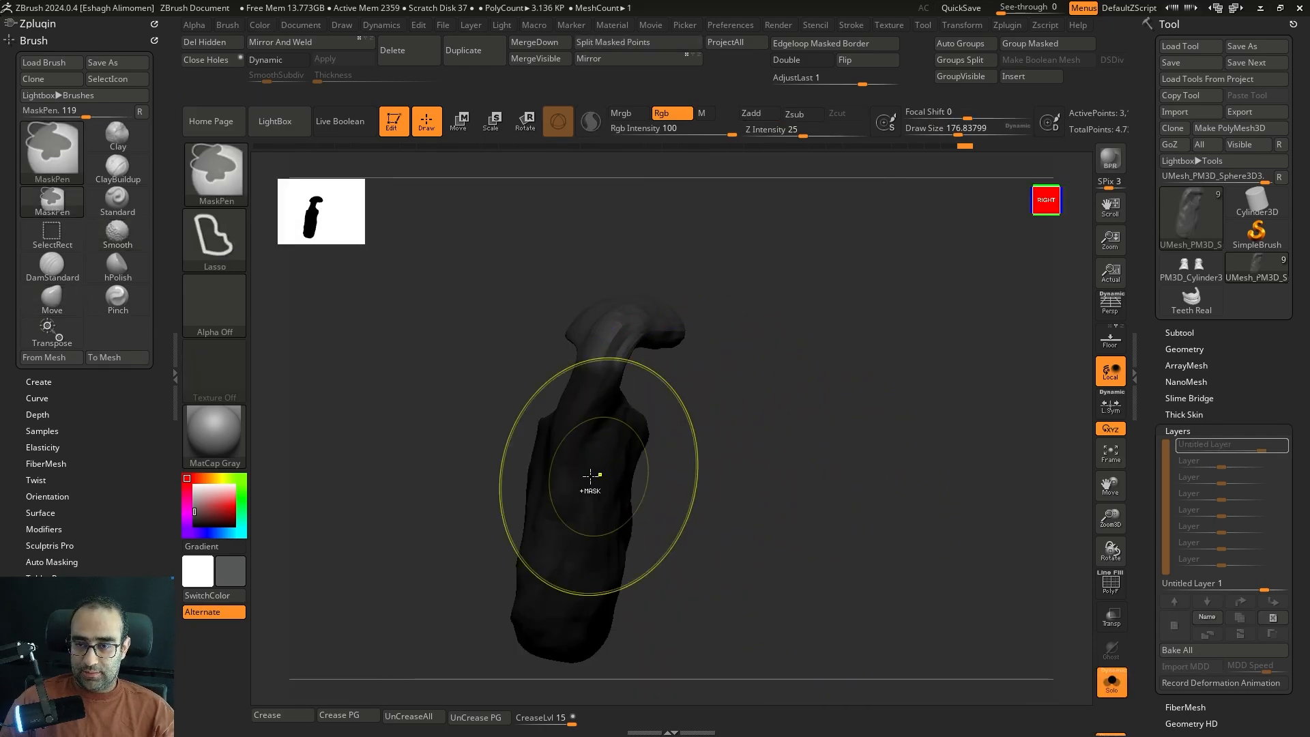
pyautogui.keyDown('ctrl'); pyautogui.click(726, 469); pyautogui.keyUp('ctrl')
# - Rotate the unmasked chin part of the beard downward around the jaw hinge by about 3.9 degrees, with the whole head shown
pyautogui.press('w')
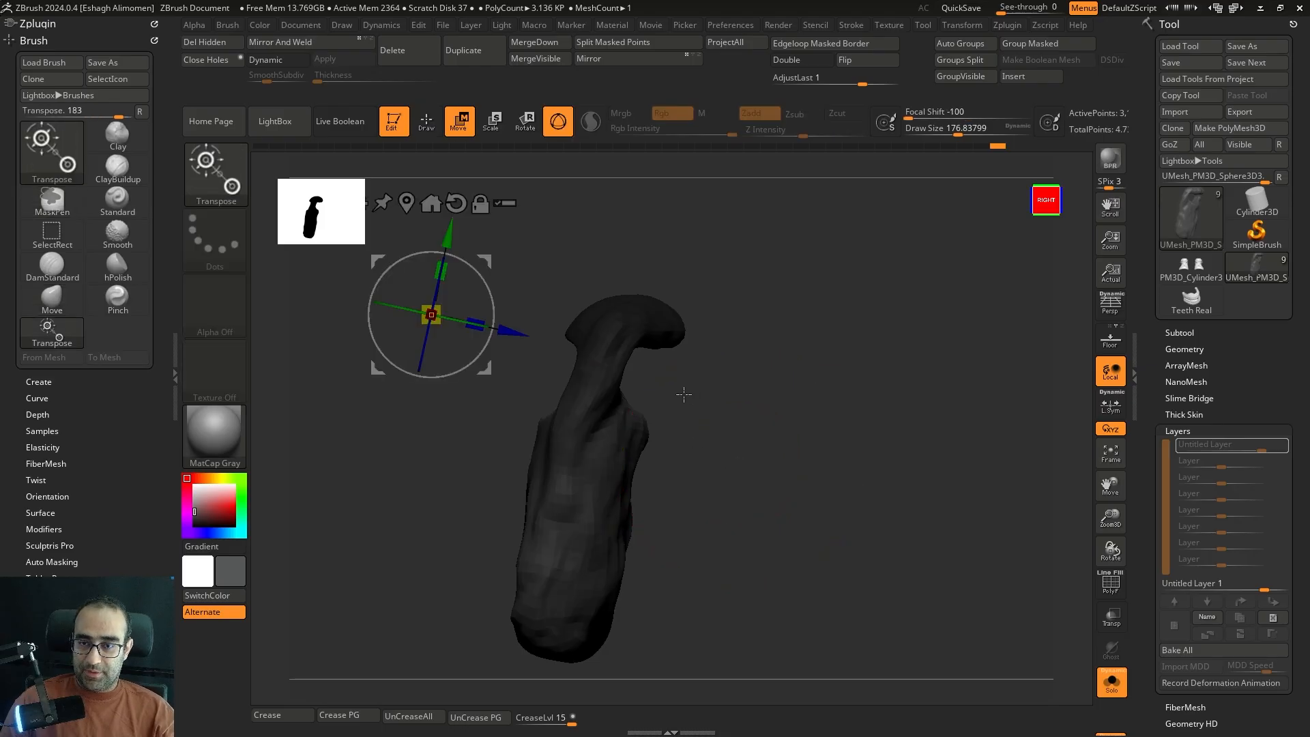
pyautogui.hotkey('alt', 's')
pyautogui.moveTo(478, 358); pyautogui.dragTo(473, 363)
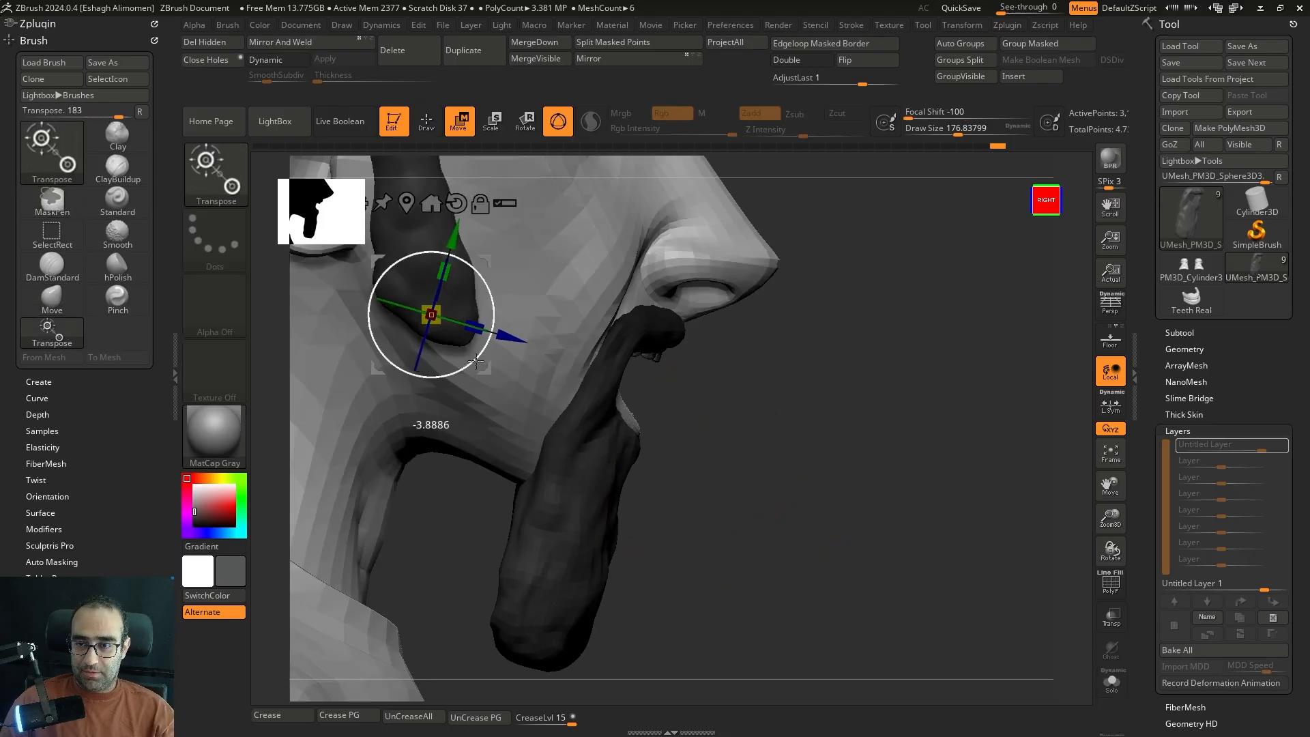
pyautogui.moveTo(901, 413); pyautogui.dragTo(781, 416)
pyautogui.click(427, 123)
# - Raise the face and the beard back to higher subdivision levels
pyautogui.moveTo(944, 445)
pyautogui.mouseDown()
pyautogui.moveTo(883, 369)
pyautogui.moveTo(997, 419)
pyautogui.moveTo(952, 462)
pyautogui.moveTo(813, 403)
pyautogui.moveTo(805, 439)
pyautogui.mouseUp()
pyautogui.keyDown('alt'); pyautogui.click(465, 369); pyautogui.keyUp('alt')
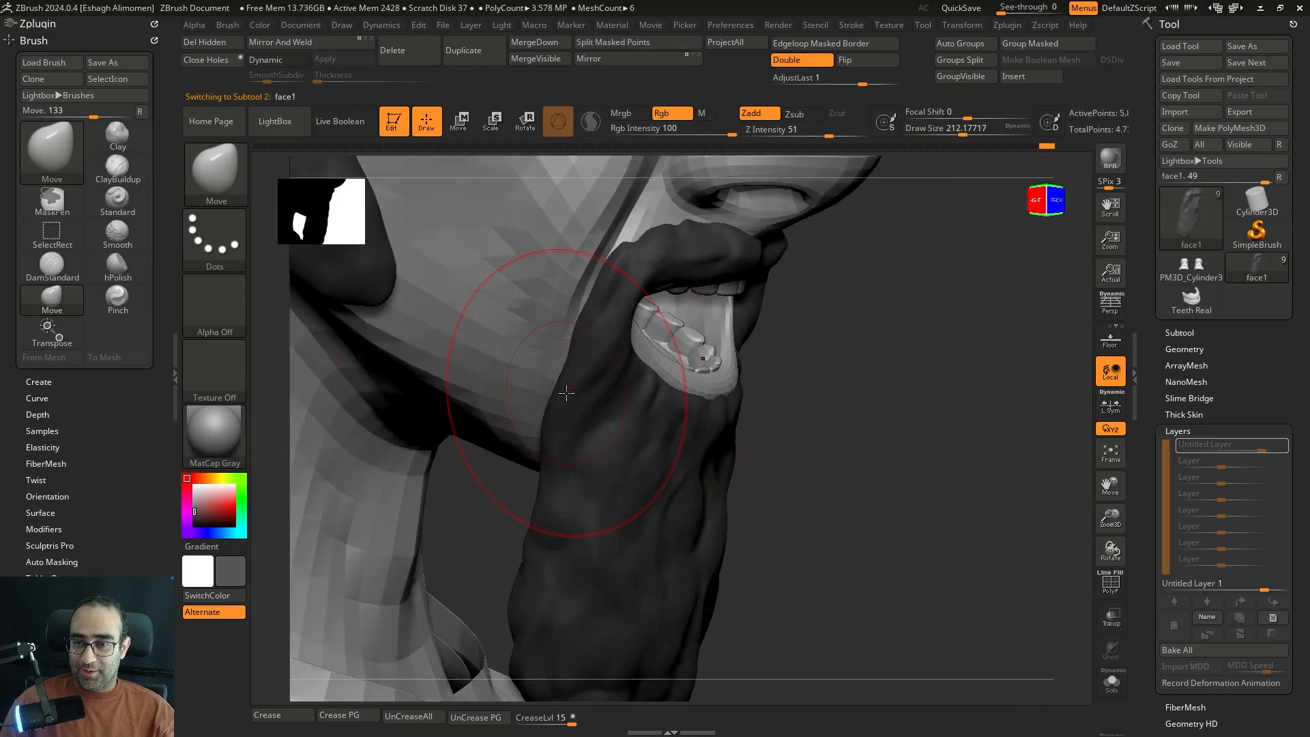
pyautogui.keyDown('alt'); pyautogui.click(713, 415); pyautogui.keyUp('alt')
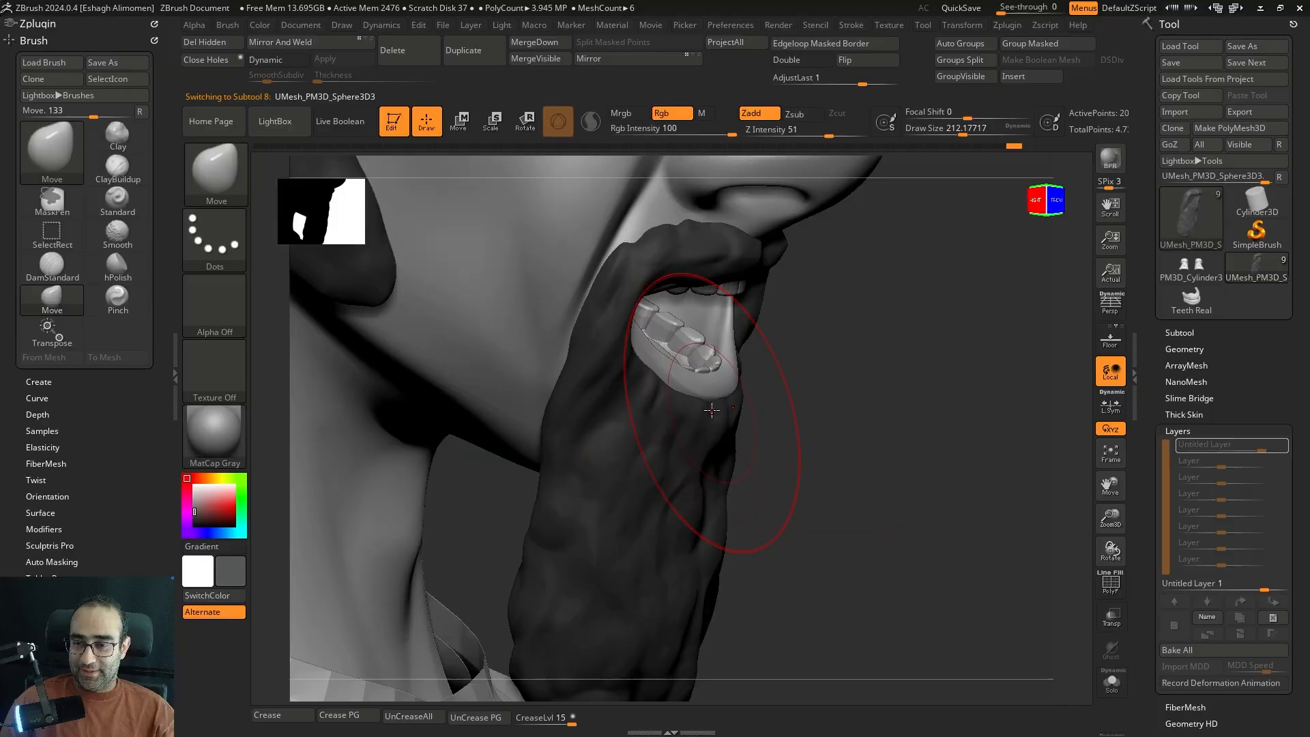
# - Fit the beard's inner edge to the widened lower lip and mouth corners with the Move brush at draw sizes about 104 to 202
pyautogui.keyDown('shift'); pyautogui.moveTo(739, 410); pyautogui.dragTo(950, 430); pyautogui.keyUp('shift')
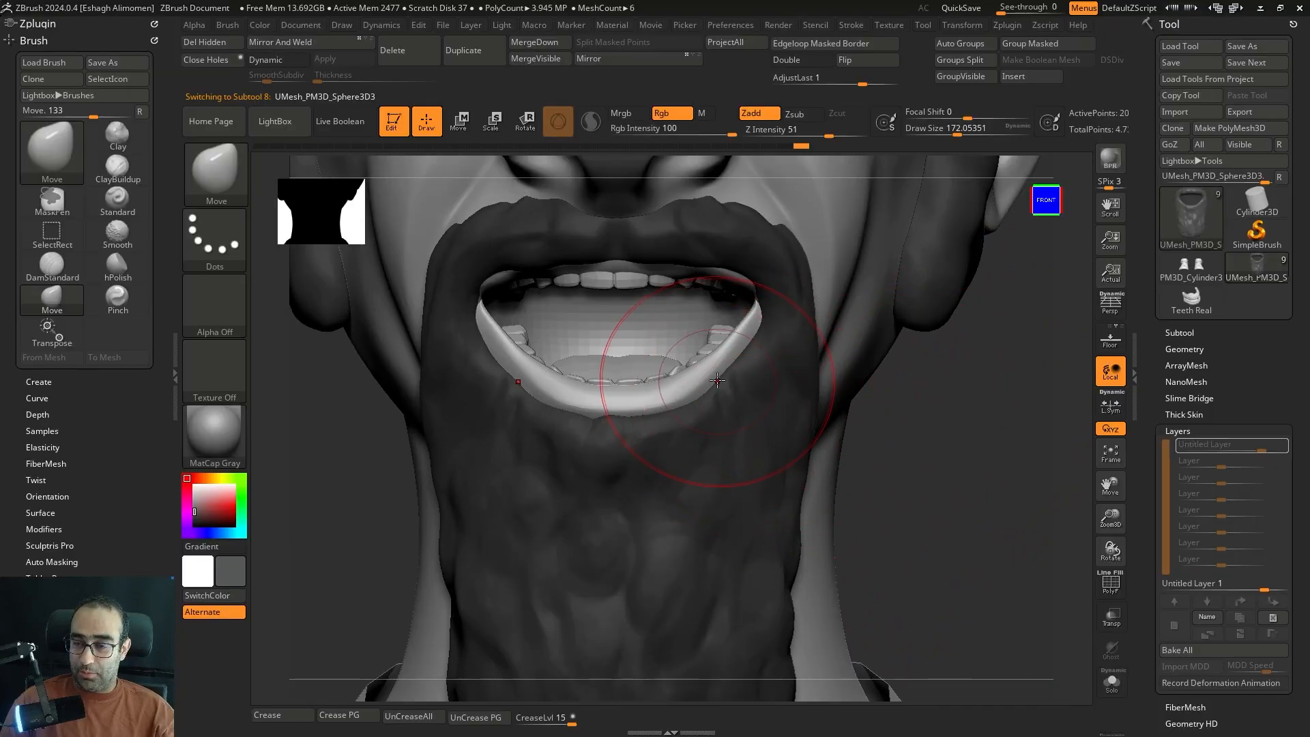
pyautogui.moveTo(731, 373)
pyautogui.mouseDown()
pyautogui.moveTo(790, 463)
pyautogui.moveTo(719, 418)
pyautogui.moveTo(610, 386)
pyautogui.mouseUp()
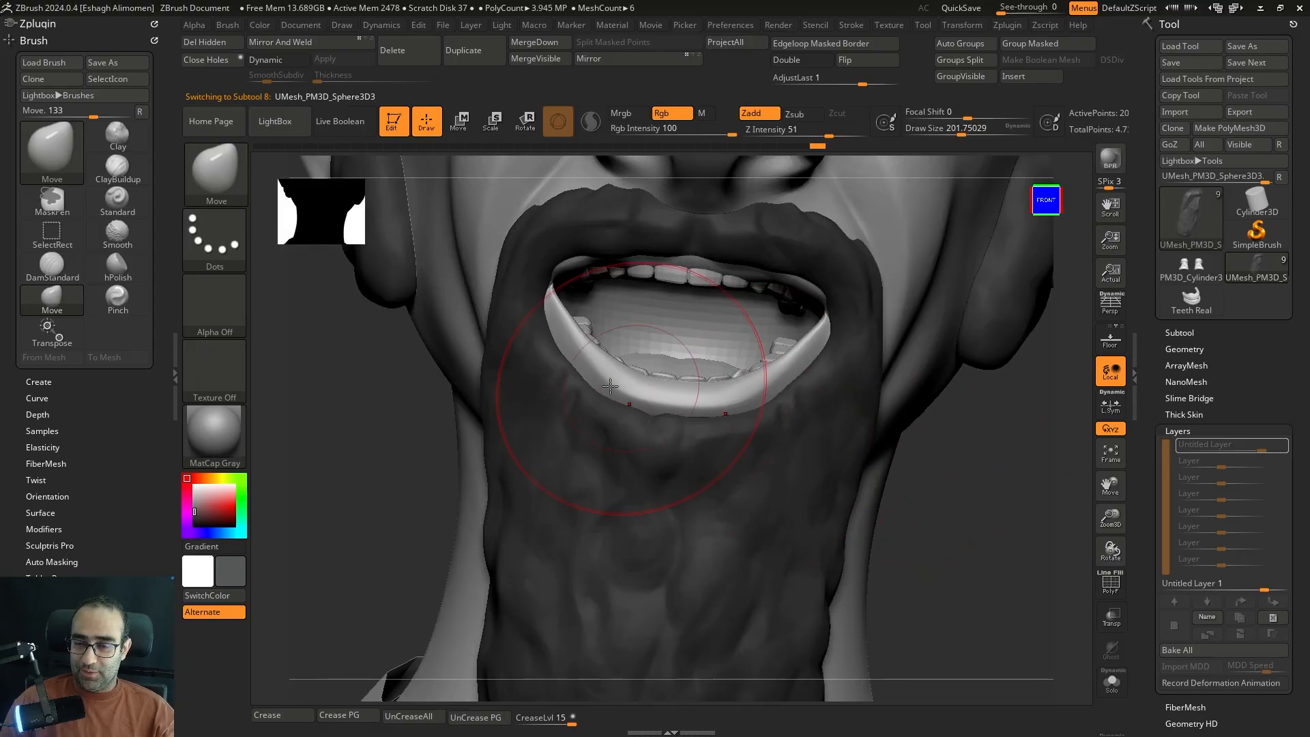
pyautogui.moveTo(988, 470); pyautogui.dragTo(772, 432)
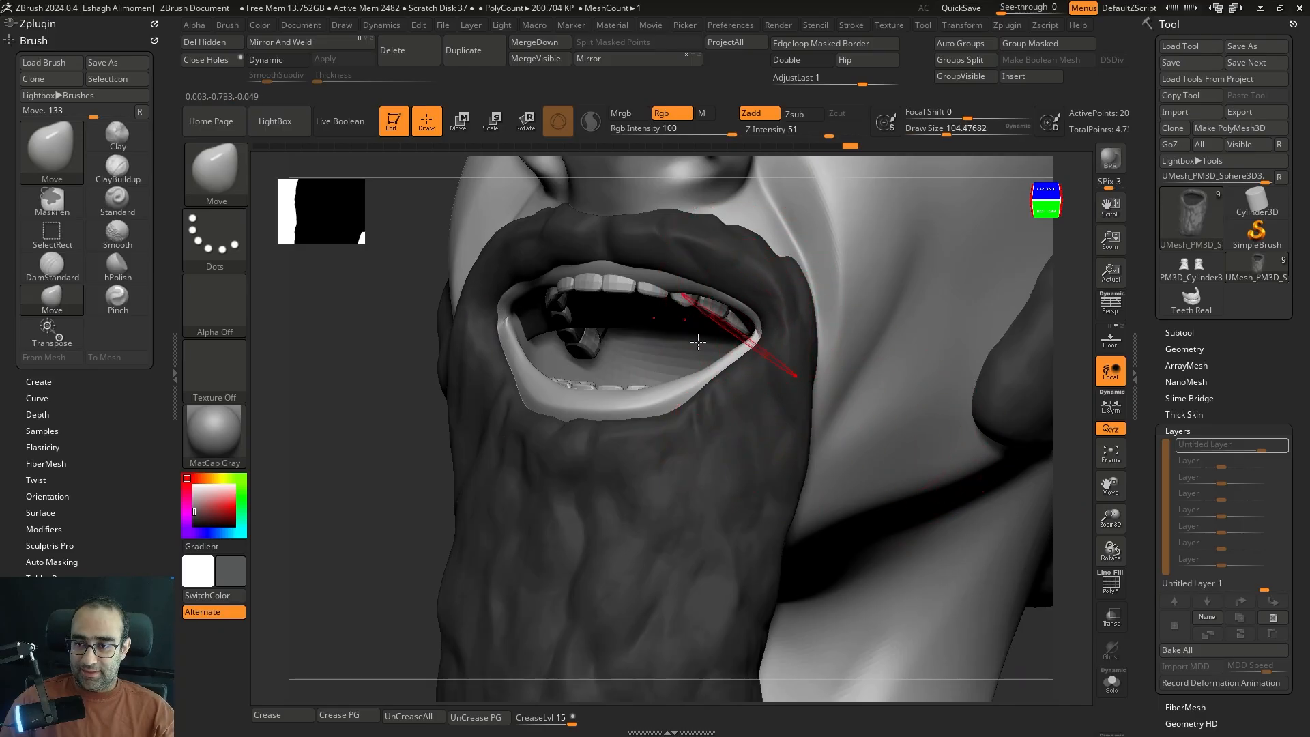
pyautogui.keyDown('shift'); pyautogui.moveTo(369, 413); pyautogui.dragTo(474, 417); pyautogui.keyUp('shift')
pyautogui.moveTo(945, 456); pyautogui.dragTo(805, 392)
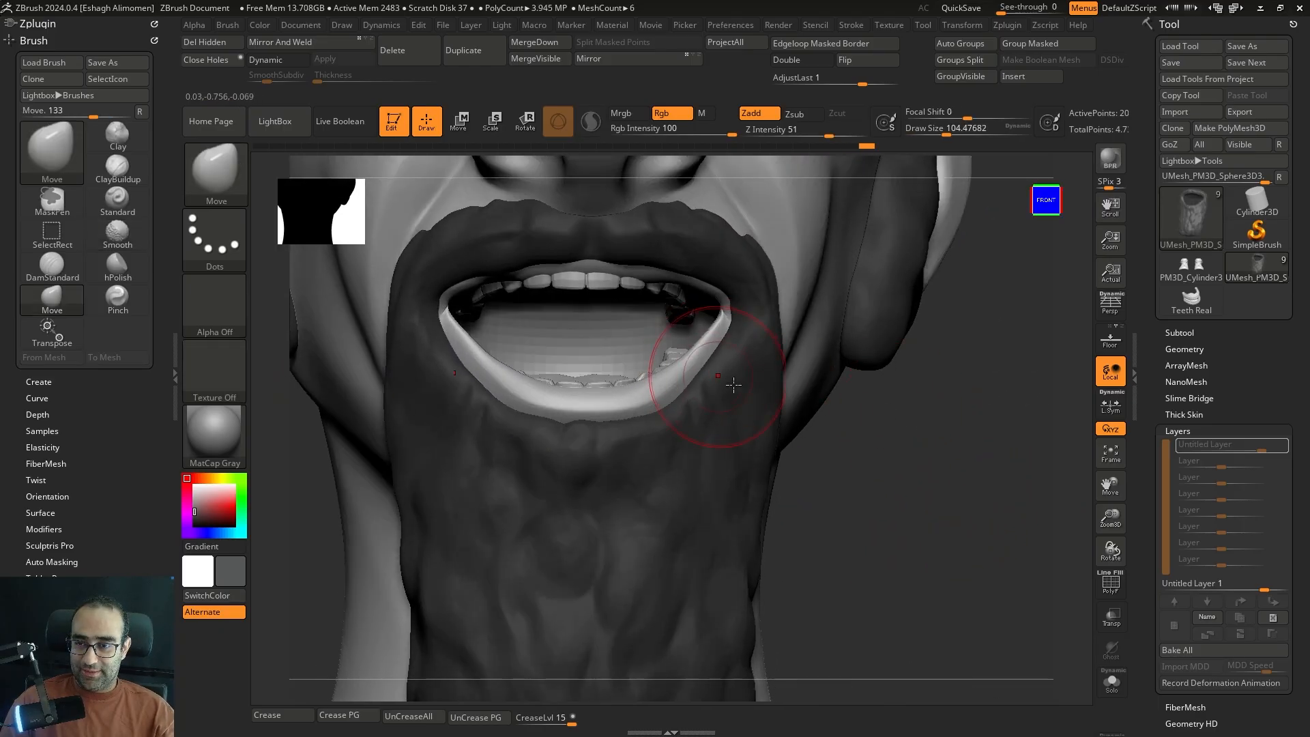
pyautogui.moveTo(908, 483); pyautogui.dragTo(886, 471)
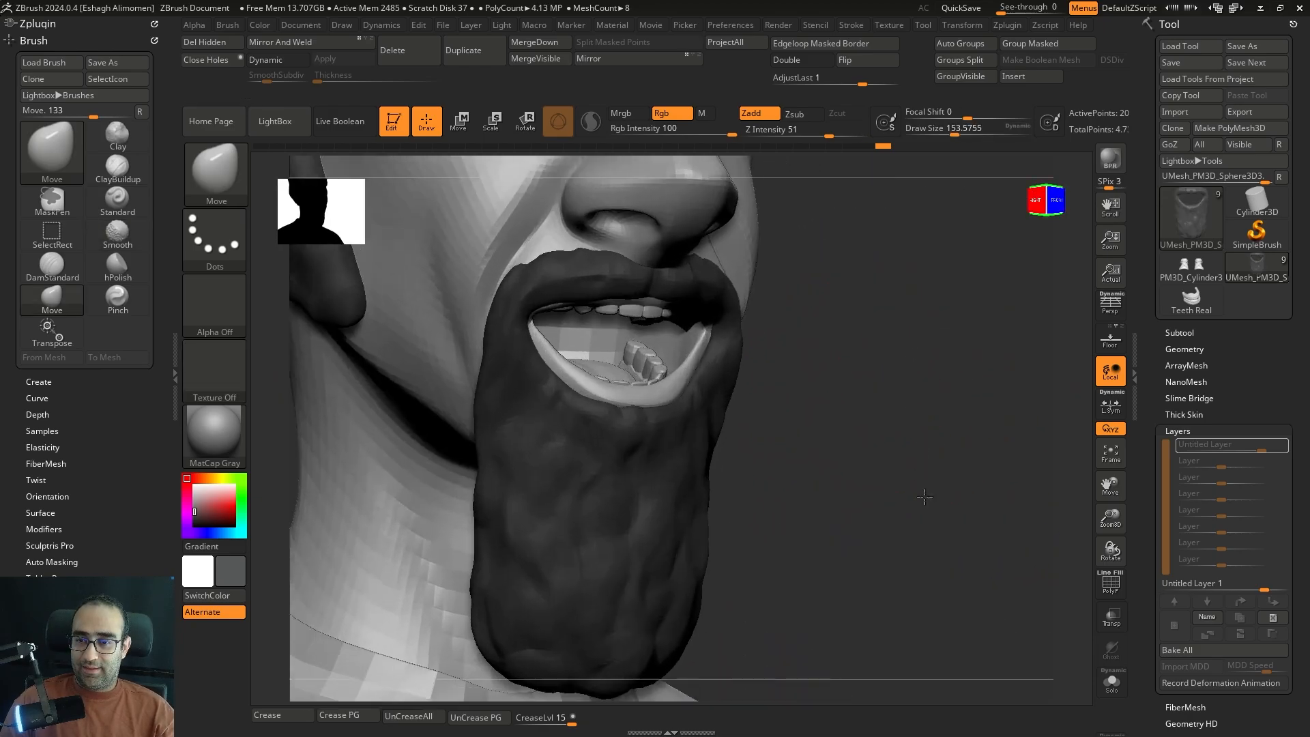
pyautogui.press('s')
# - Select the teeth again and shift the lower row slightly along its depth axis behind the lower lip
pyautogui.moveTo(861, 418); pyautogui.dragTo(858, 418)
pyautogui.moveTo(859, 418)
pyautogui.keyDown('alt'); pyautogui.mouseDown()
pyautogui.moveTo(871, 427)
pyautogui.moveTo(878, 377)
pyautogui.moveTo(916, 401)
pyautogui.moveTo(904, 484)
pyautogui.moveTo(887, 471)
pyautogui.moveTo(912, 433)
pyautogui.mouseUp(); pyautogui.keyUp('alt')
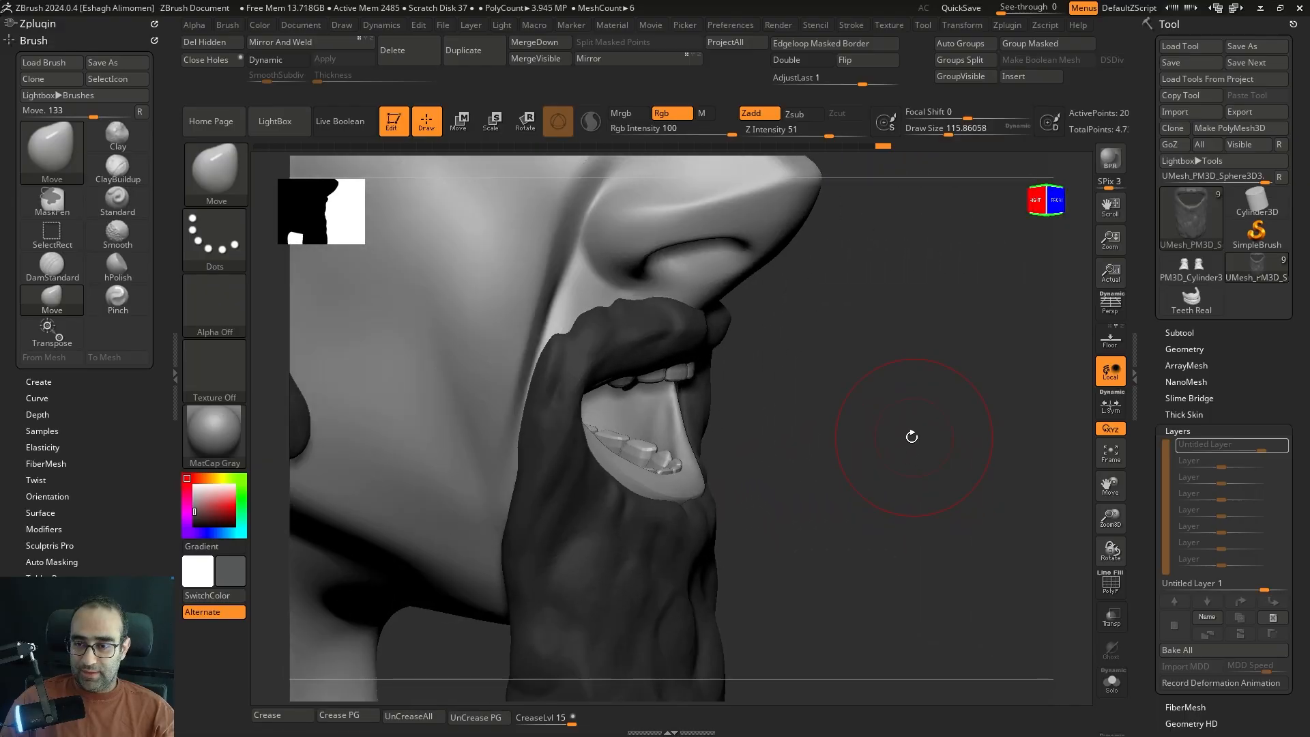
pyautogui.press('w')
pyautogui.keyDown('alt'); pyautogui.click(647, 451); pyautogui.keyUp('alt')
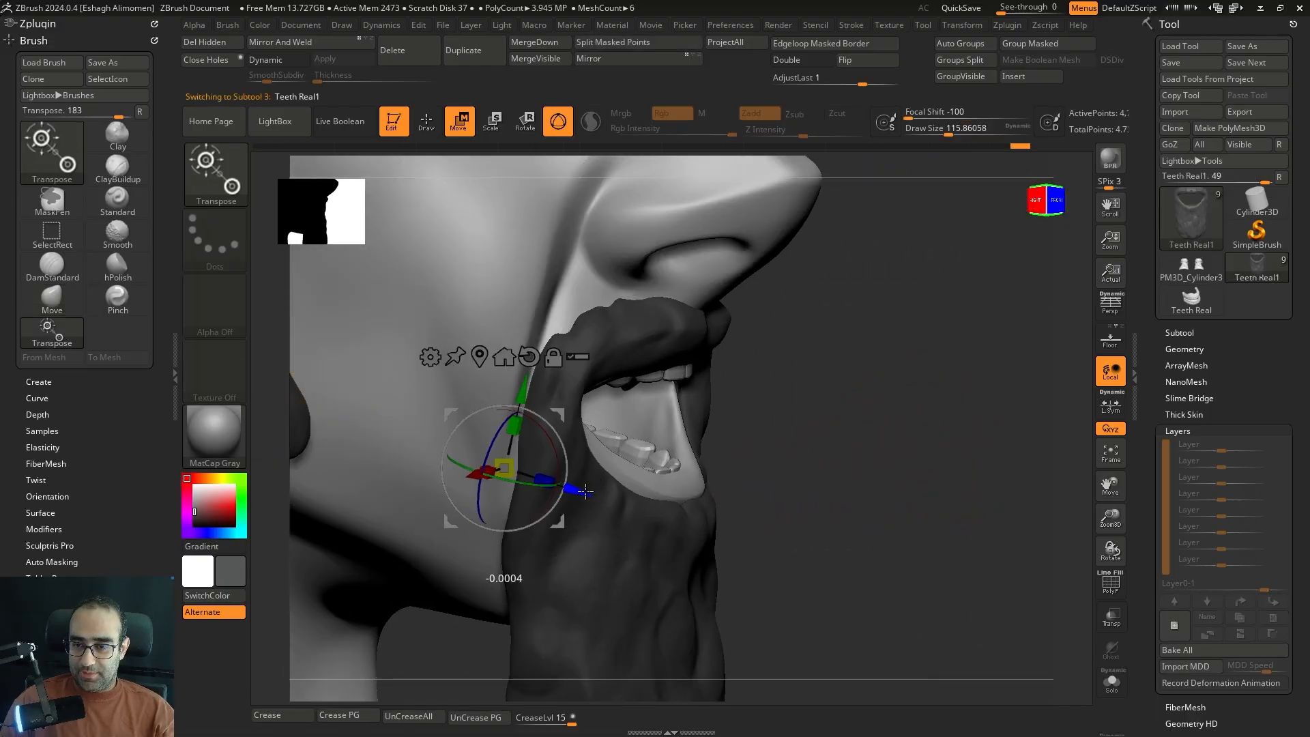
pyautogui.moveTo(912, 468); pyautogui.dragTo(470, 219)
pyautogui.click(422, 130)
# - Isolate the teeth and mask the lower row, leaving the upper row free
pyautogui.hotkey('shift', 's')
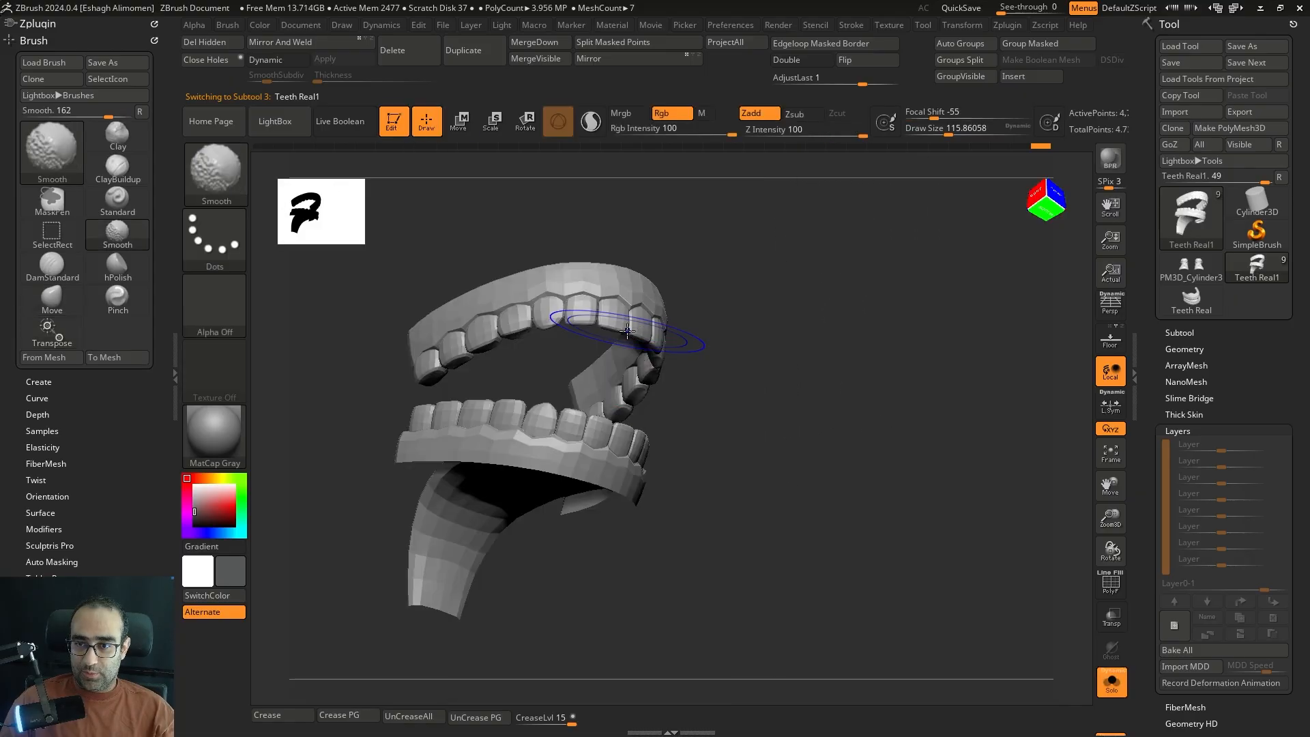
pyautogui.keyDown('ctrl'); pyautogui.keyDown('shift'); pyautogui.click(629, 324); pyautogui.keyUp('shift'); pyautogui.keyUp('ctrl')
pyautogui.keyDown('ctrl'); pyautogui.click(782, 315); pyautogui.keyUp('ctrl')
pyautogui.keyDown('ctrl'); pyautogui.keyDown('shift'); pyautogui.click(799, 315); pyautogui.keyUp('shift'); pyautogui.keyUp('ctrl')
pyautogui.keyDown('ctrl'); pyautogui.click(819, 315); pyautogui.keyUp('ctrl')
# - Show the whole head again and shift the upper teeth along the depth axis behind the upper lip
pyautogui.press('w')
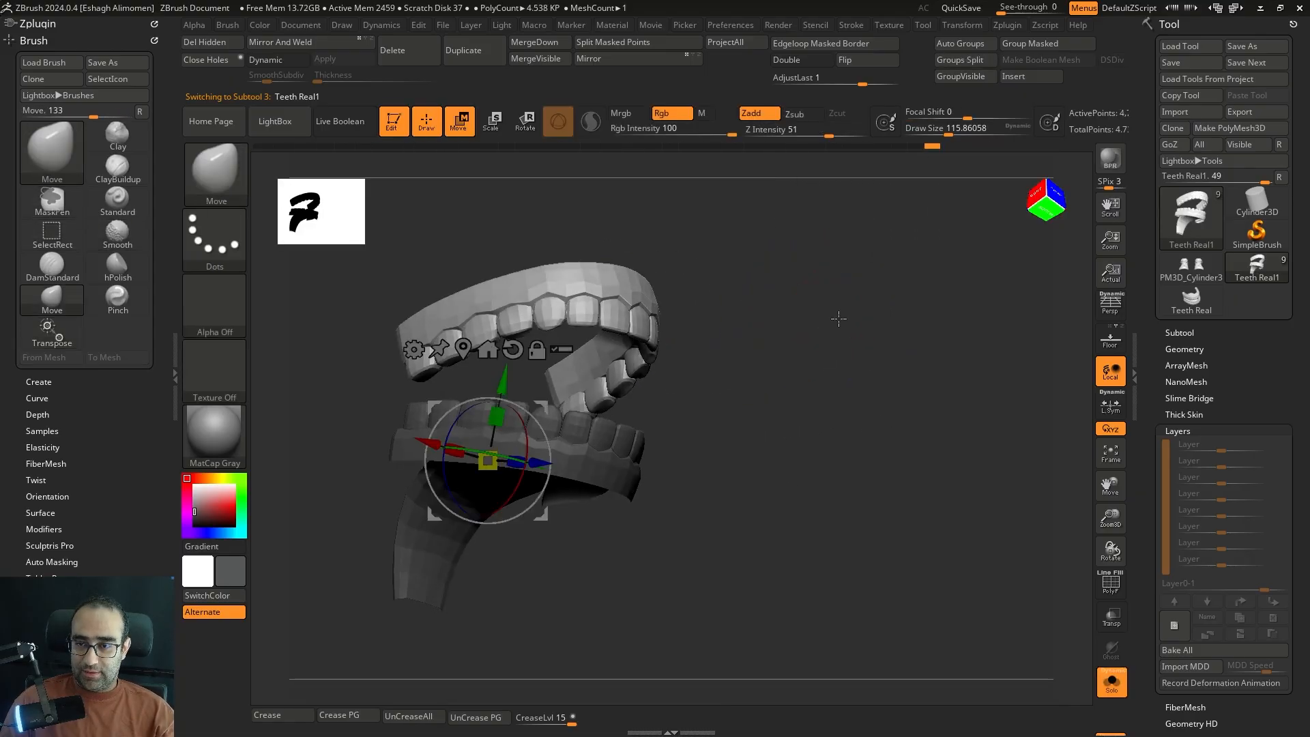
pyautogui.hotkey('shift', 's')
pyautogui.keyDown('shift'); pyautogui.moveTo(842, 325); pyautogui.dragTo(913, 355); pyautogui.keyUp('shift')
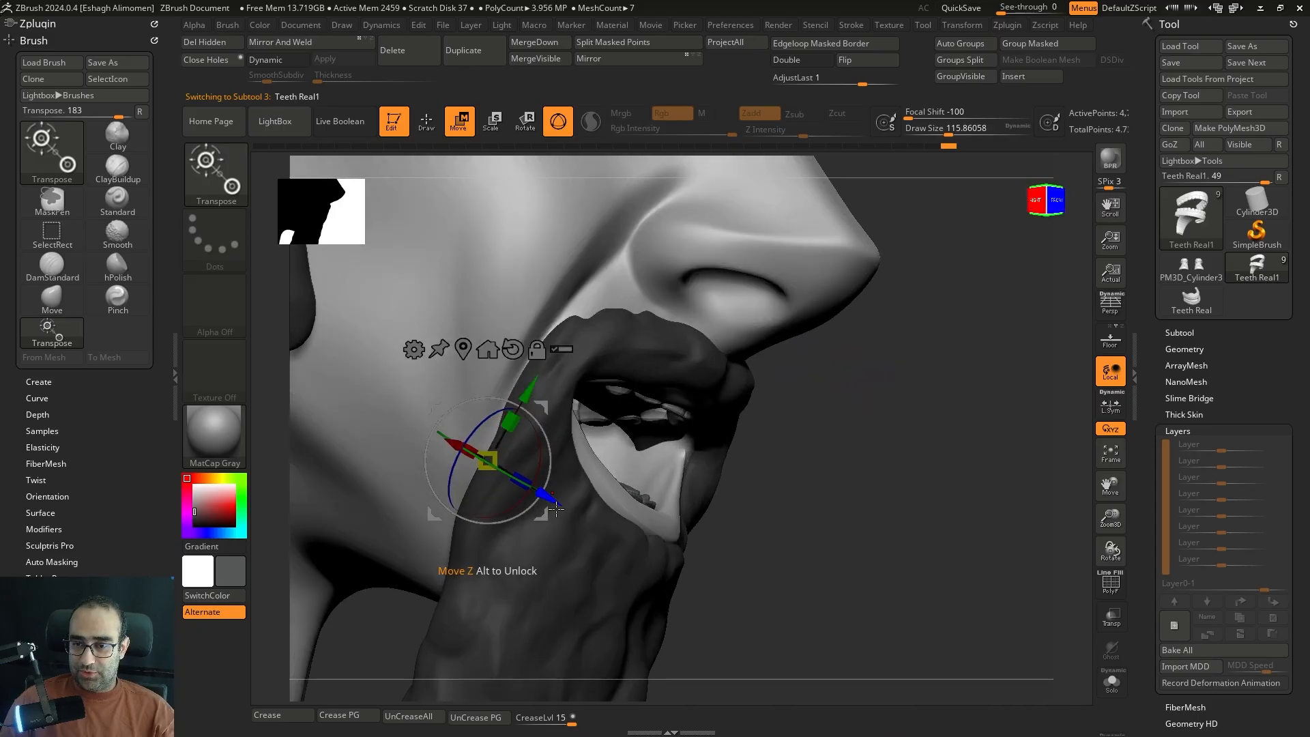
pyautogui.moveTo(740, 505); pyautogui.dragTo(817, 391)
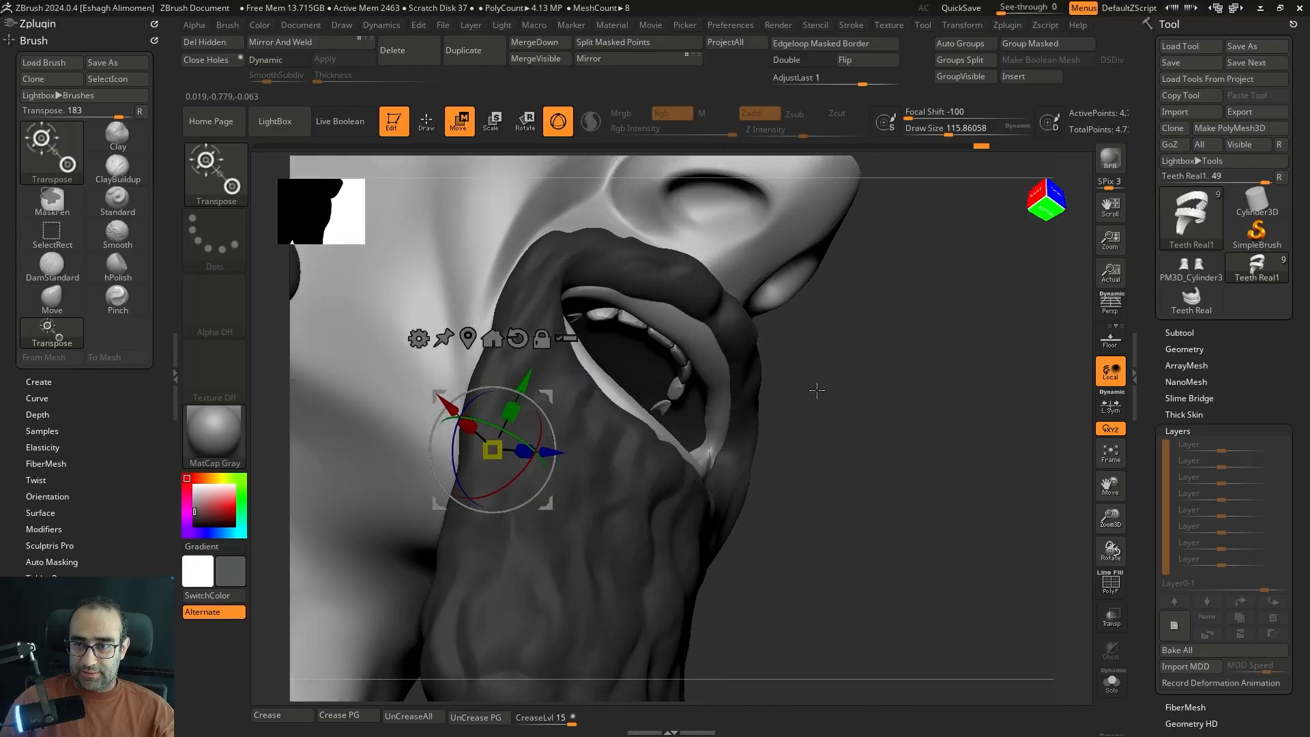
# - Select the beard, lower its subdivision level and shape its inner edge around the mouth with the Move brush at draw size about 177
pyautogui.click(426, 122)
pyautogui.keyDown('alt'); pyautogui.click(722, 301); pyautogui.keyUp('alt')
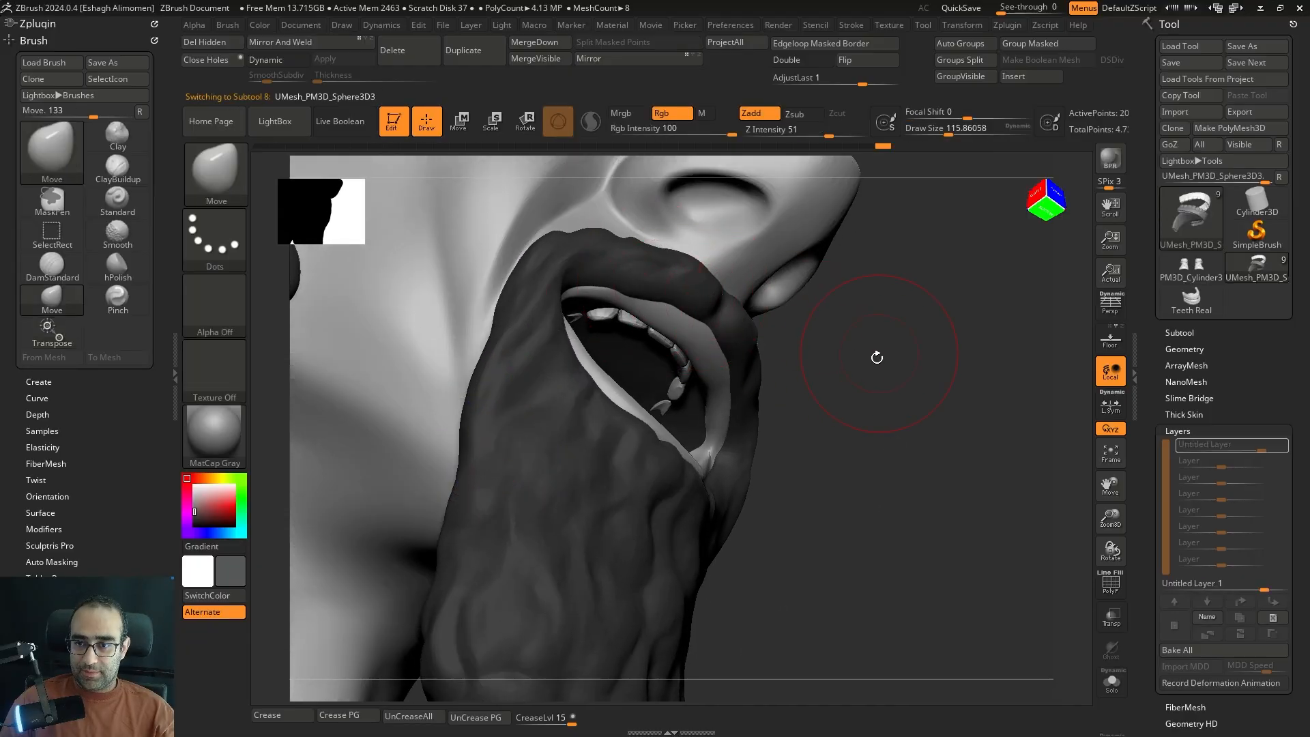
pyautogui.moveTo(877, 357); pyautogui.dragTo(868, 395)
pyautogui.hotkey('shift', 'd')
pyautogui.press('s')
pyautogui.moveTo(681, 395); pyautogui.dragTo(688, 396)
pyautogui.moveTo(735, 432); pyautogui.dragTo(686, 431, button='right')
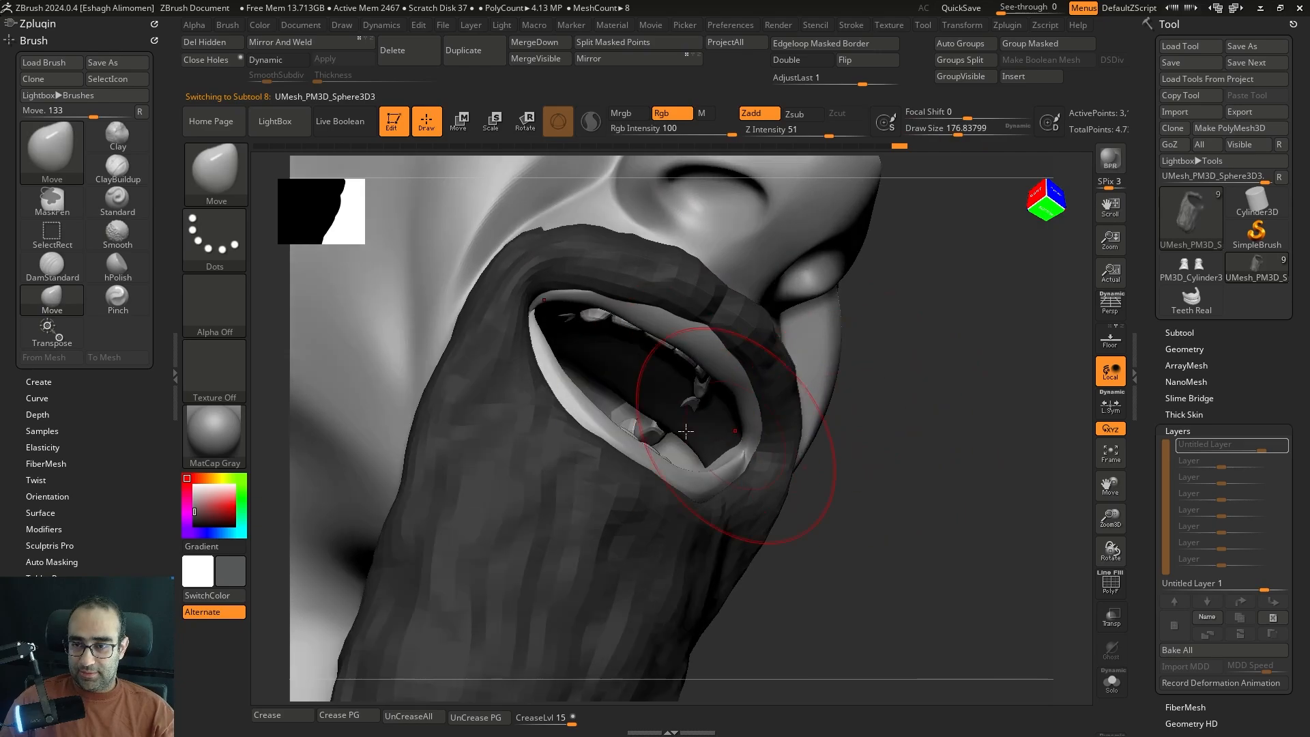
pyautogui.moveTo(639, 375); pyautogui.dragTo(669, 369, button='right')
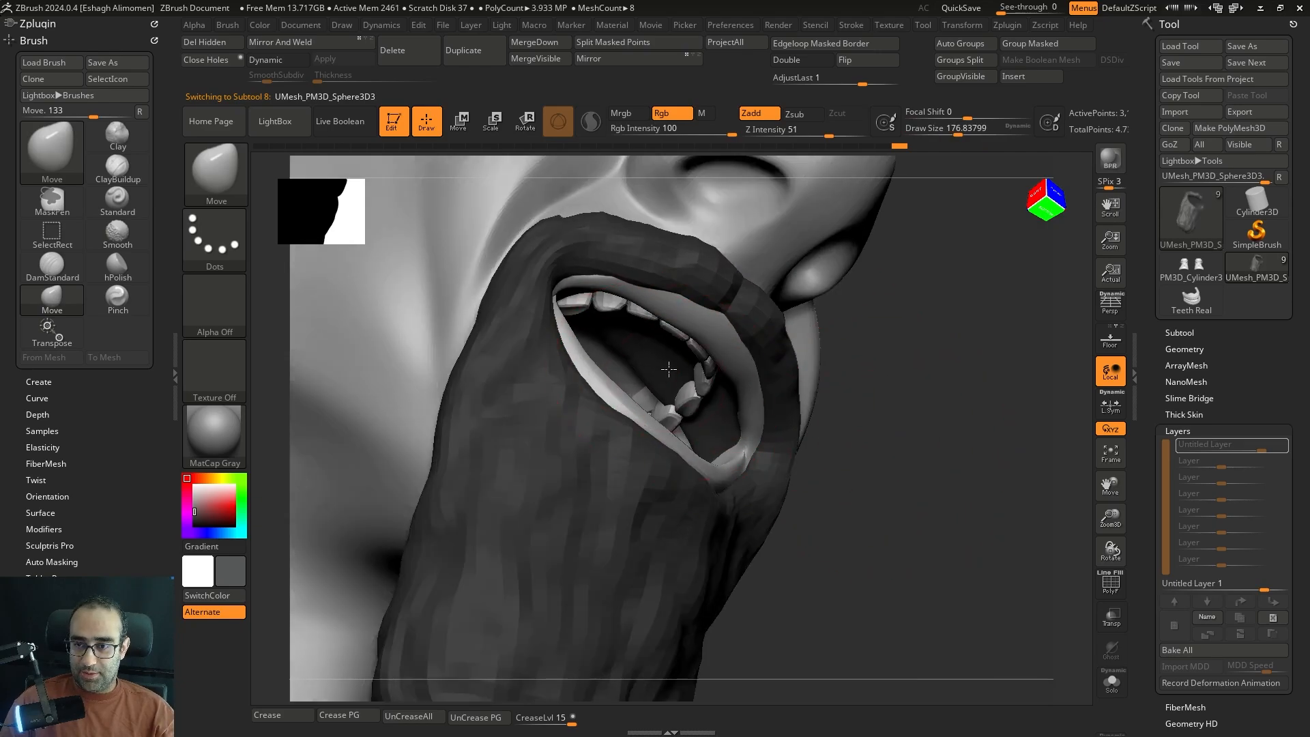
pyautogui.moveTo(666, 341); pyautogui.dragTo(671, 345)
pyautogui.click(864, 462)
pyautogui.moveTo(864, 461)
pyautogui.mouseDown()
pyautogui.moveTo(871, 436)
pyautogui.moveTo(737, 425)
pyautogui.mouseUp()
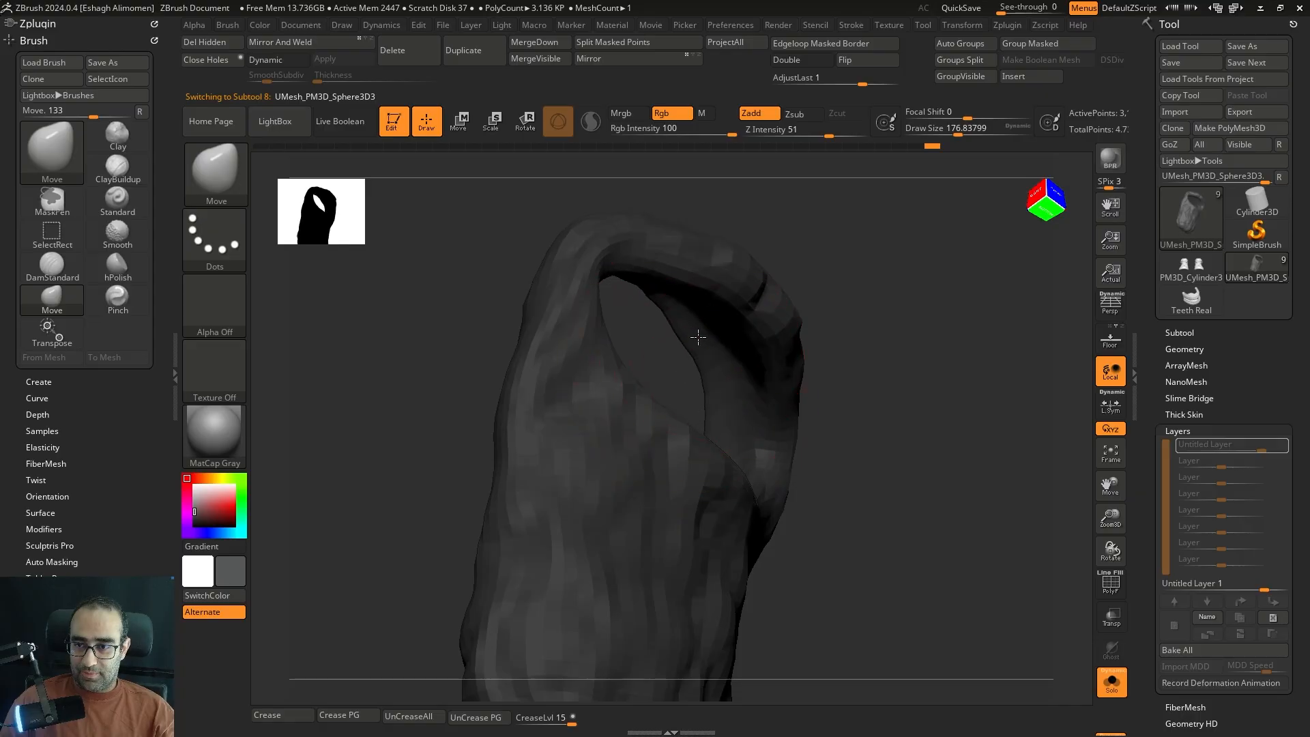
pyautogui.moveTo(698, 337); pyautogui.dragTo(736, 329)
# - Pull the beard's inner edge near the mouth corner clear of the lips with the Move Topological brush at draw size about 140
pyautogui.click(936, 375)
pyautogui.press('b')
pyautogui.press('m')
pyautogui.press('t')
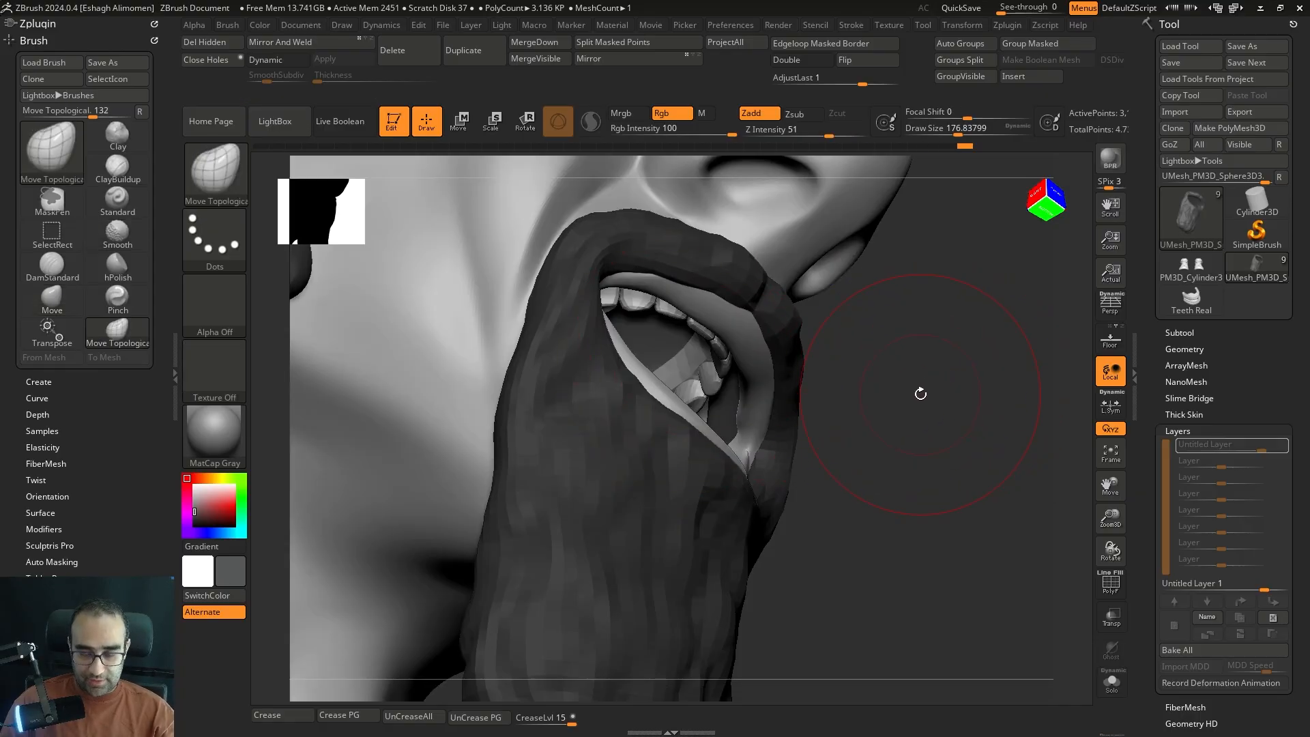
pyautogui.press('s')
pyautogui.moveTo(920, 393); pyautogui.dragTo(914, 395)
pyautogui.keyDown('ctrl'); pyautogui.moveTo(919, 401); pyautogui.dragTo(925, 429, button='right'); pyautogui.keyUp('ctrl')
pyautogui.click(926, 432)
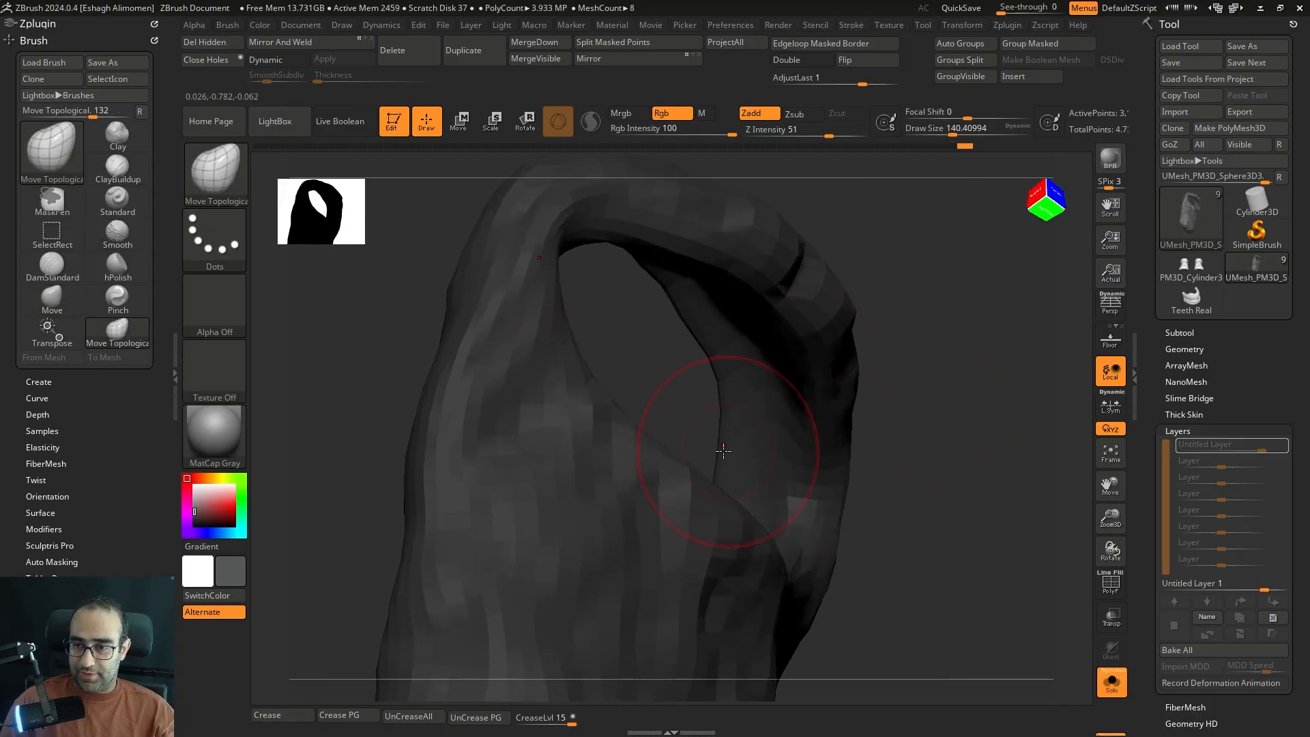
pyautogui.moveTo(703, 359)
pyautogui.mouseDown(button='right')
pyautogui.moveTo(861, 331)
pyautogui.moveTo(683, 316)
pyautogui.mouseUp(button='right')
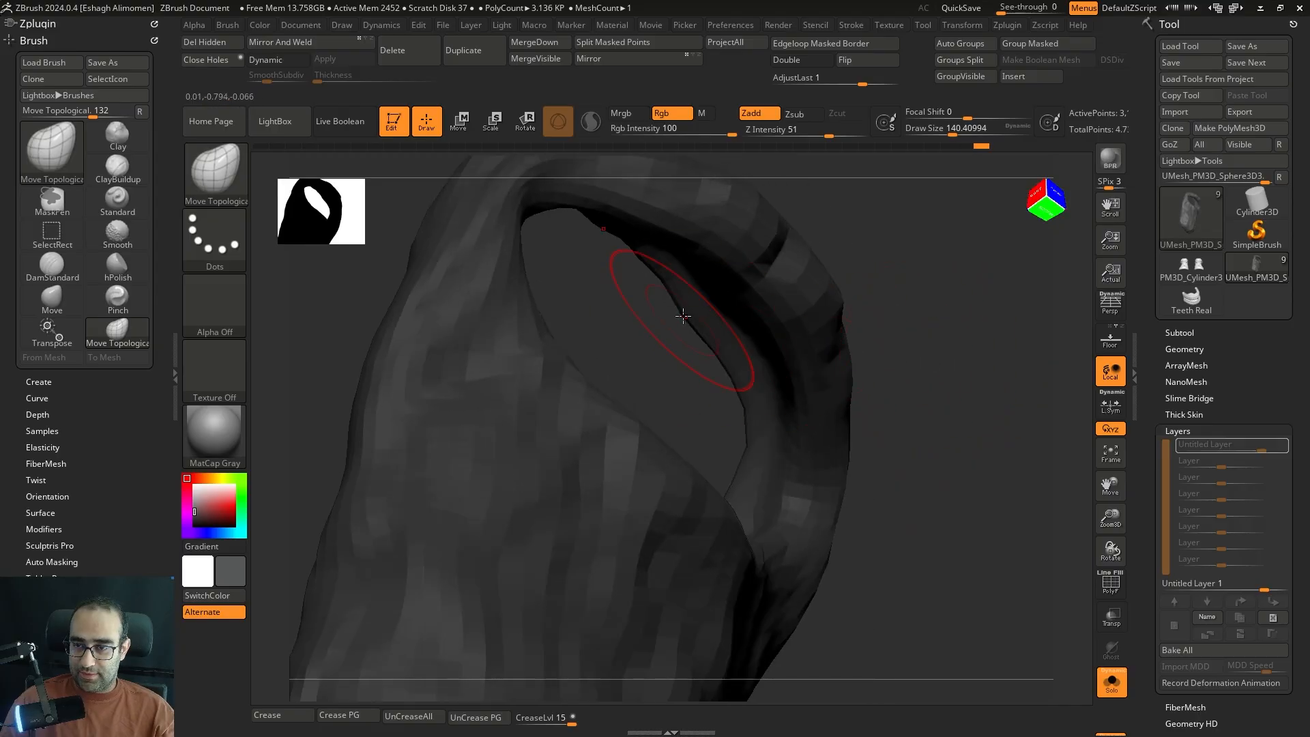
pyautogui.moveTo(927, 356); pyautogui.dragTo(888, 307, button='right')
pyautogui.moveTo(643, 248); pyautogui.dragTo(652, 239)
pyautogui.moveTo(651, 239); pyautogui.dragTo(723, 263, button='right')
pyautogui.keyDown('shift'); pyautogui.click(976, 301); pyautogui.keyUp('shift')
pyautogui.moveTo(977, 301)
pyautogui.mouseDown(button='right')
pyautogui.moveTo(965, 371)
pyautogui.moveTo(927, 391)
pyautogui.mouseUp(button='right')
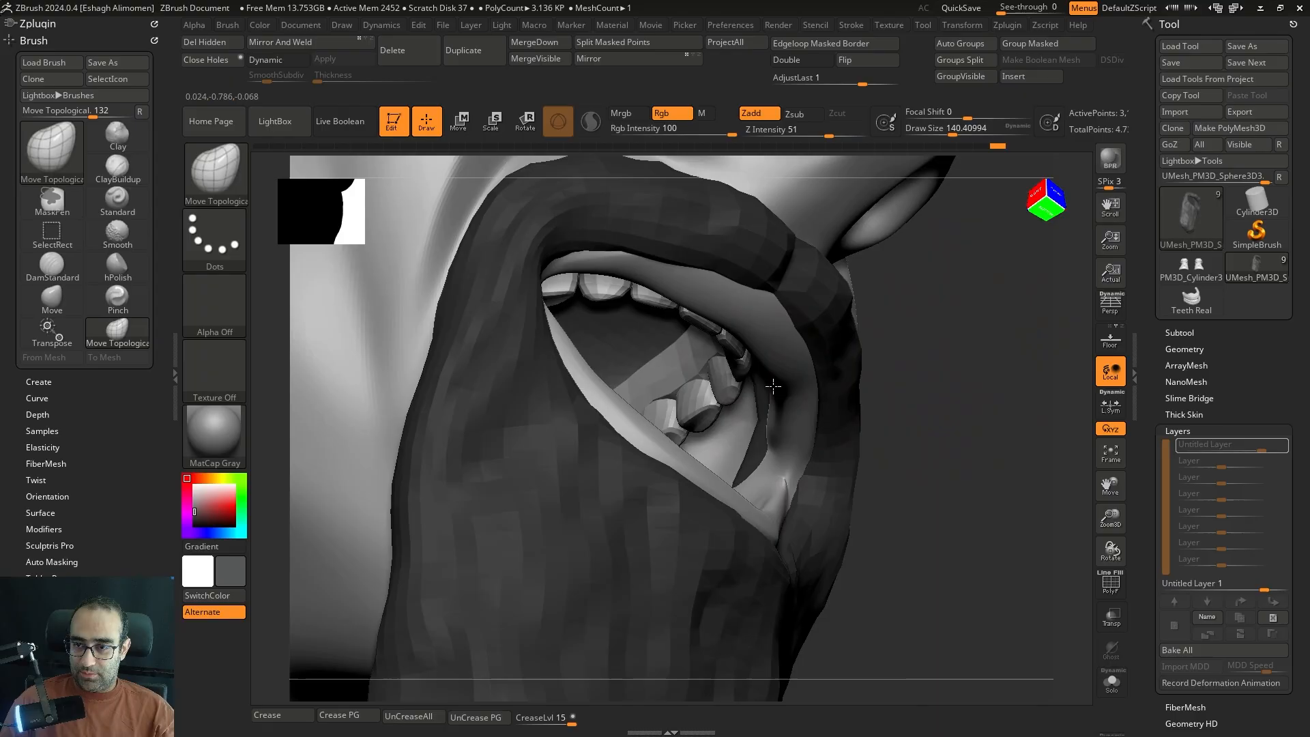
# - Isolate the beard and reshape its inner surface behind the lips with Move Topological, enlarging the draw size to about 212
pyautogui.moveTo(761, 458)
pyautogui.mouseDown(button='right')
pyautogui.moveTo(764, 373)
pyautogui.moveTo(915, 430)
pyautogui.moveTo(889, 541)
pyautogui.moveTo(938, 433)
pyautogui.moveTo(935, 334)
pyautogui.mouseUp(button='right')
pyautogui.hotkey('alt', 's')
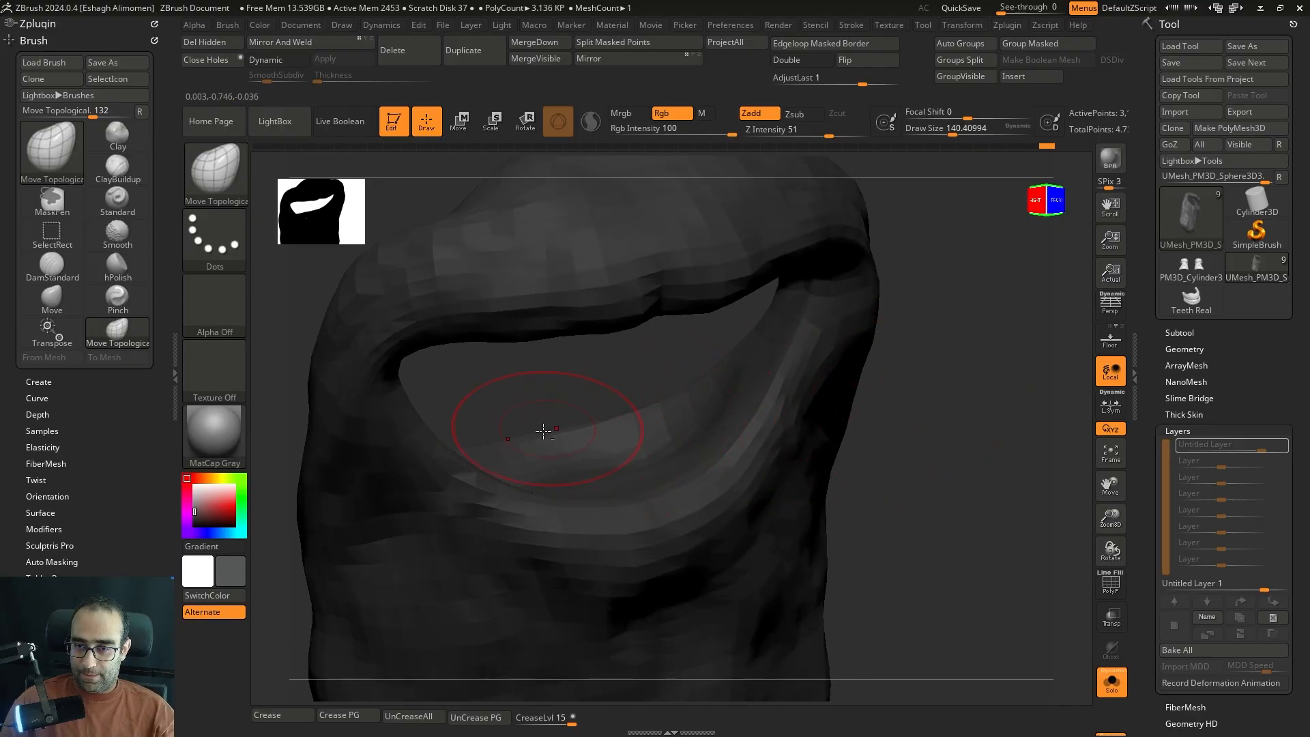
pyautogui.moveTo(543, 431)
pyautogui.mouseDown(button='right')
pyautogui.moveTo(623, 420)
pyautogui.moveTo(645, 513)
pyautogui.mouseUp(button='right')
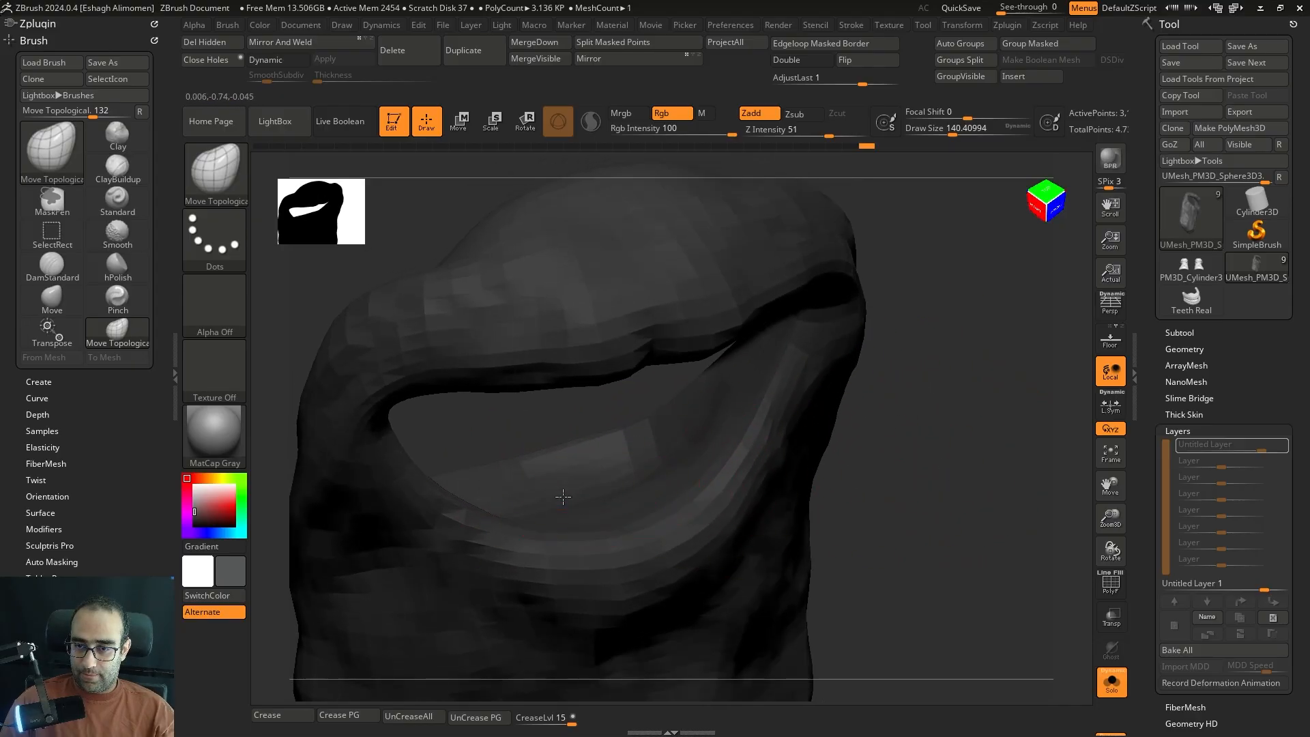
pyautogui.hotkey('alt', 's')
pyautogui.moveTo(956, 301)
pyautogui.mouseDown(button='right')
pyautogui.moveTo(985, 505)
pyautogui.moveTo(937, 514)
pyautogui.moveTo(936, 539)
pyautogui.mouseUp(button='right')
pyautogui.hotkey('alt', 's')
pyautogui.press('s')
pyautogui.moveTo(600, 451); pyautogui.dragTo(611, 450)
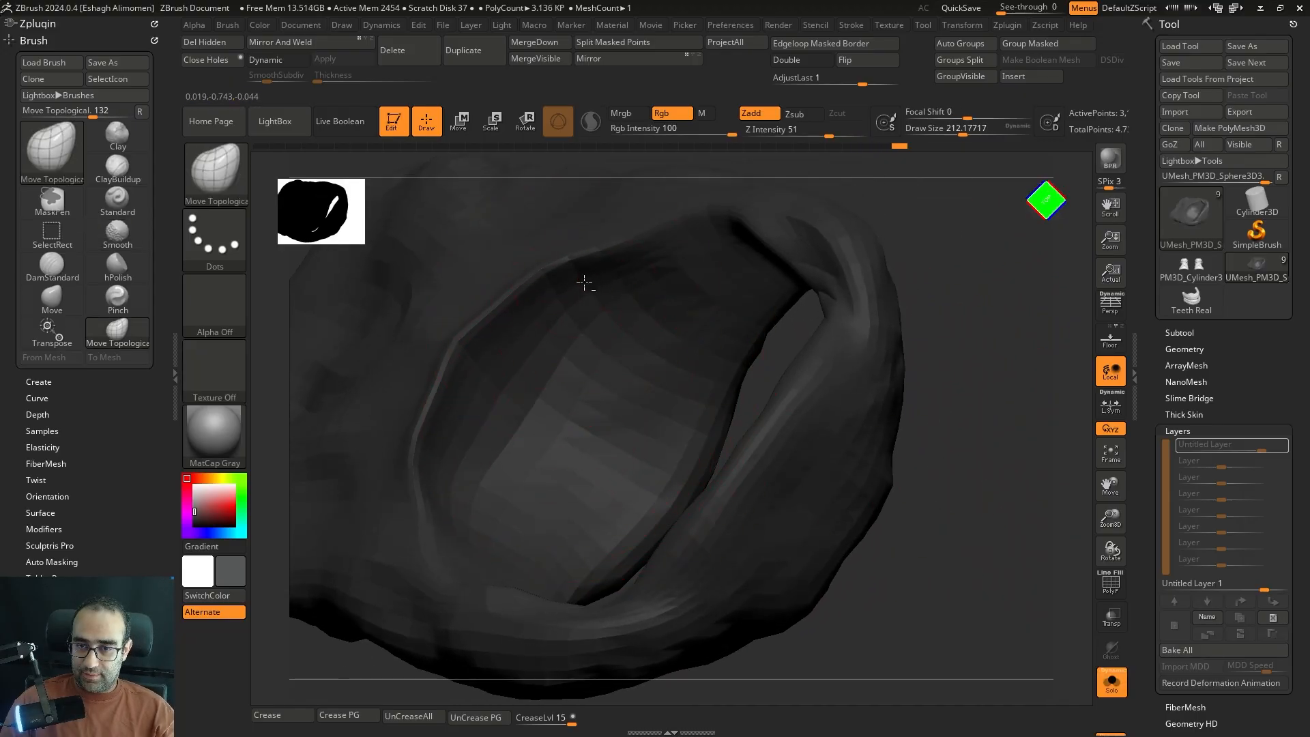
pyautogui.moveTo(933, 429)
pyautogui.mouseDown(button='right')
pyautogui.moveTo(898, 266)
pyautogui.moveTo(974, 413)
pyautogui.moveTo(942, 418)
pyautogui.moveTo(863, 313)
pyautogui.moveTo(924, 273)
pyautogui.moveTo(829, 218)
pyautogui.mouseUp(button='right')
pyautogui.hotkey('alt', 's')
# - Raise the beard's subdivision level and adjust its sides against the face with Move Topological at draw size about 145
pyautogui.press('d')
pyautogui.moveTo(829, 219)
pyautogui.keyDown('alt'); pyautogui.mouseDown(button='right')
pyautogui.moveTo(843, 331)
pyautogui.moveTo(865, 346)
pyautogui.mouseUp(button='right'); pyautogui.keyUp('alt')
pyautogui.press('s')
pyautogui.moveTo(865, 346); pyautogui.dragTo(851, 346)
pyautogui.moveTo(990, 345)
pyautogui.mouseDown(button='right')
pyautogui.moveTo(923, 362)
pyautogui.moveTo(874, 407)
pyautogui.moveTo(861, 505)
pyautogui.mouseUp(button='right')
pyautogui.moveTo(552, 552); pyautogui.dragTo(565, 390, button='right')
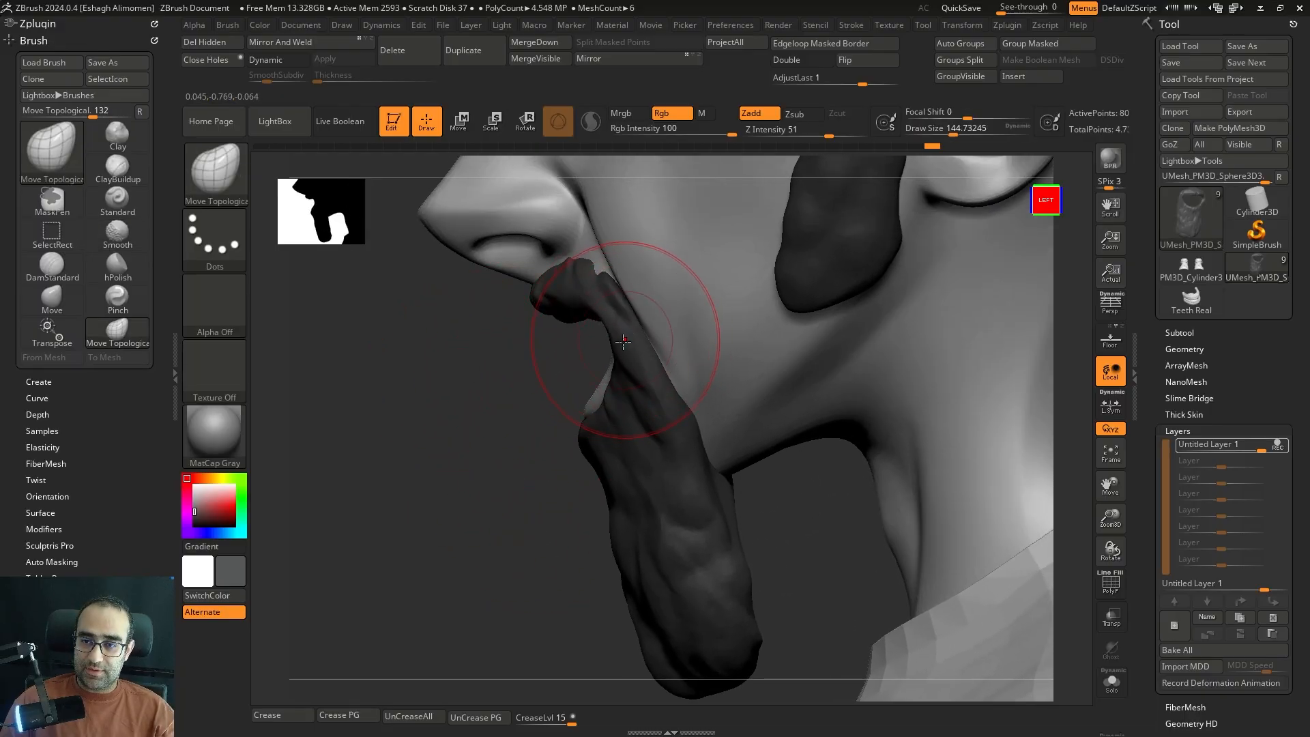
# - Isolate the face, lower its subdivision level and adjust the fold beside the mouth with Move Topological at draw size about 128
pyautogui.keyDown('alt'); pyautogui.click(656, 301); pyautogui.keyUp('alt')
pyautogui.hotkey('shift', 's')
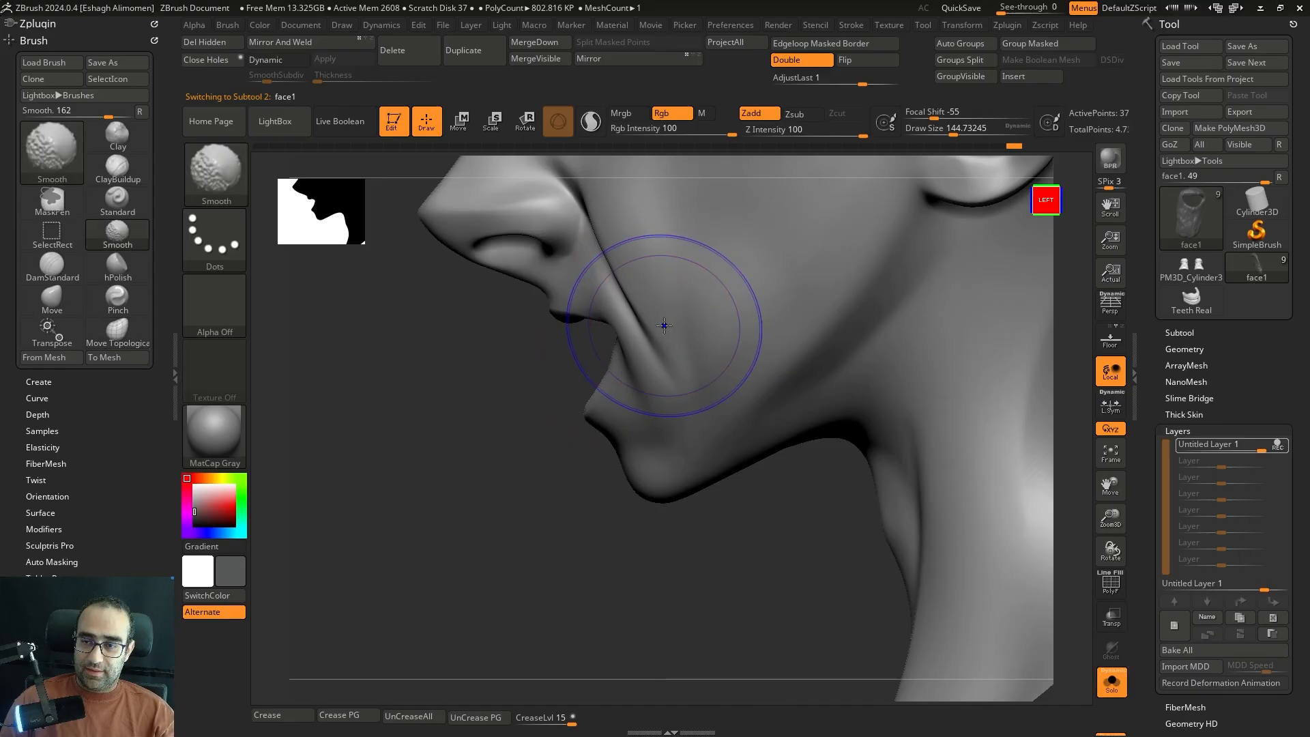
pyautogui.hotkey('shift', 'd')
pyautogui.press('b')
pyautogui.press('m')
pyautogui.press('t')
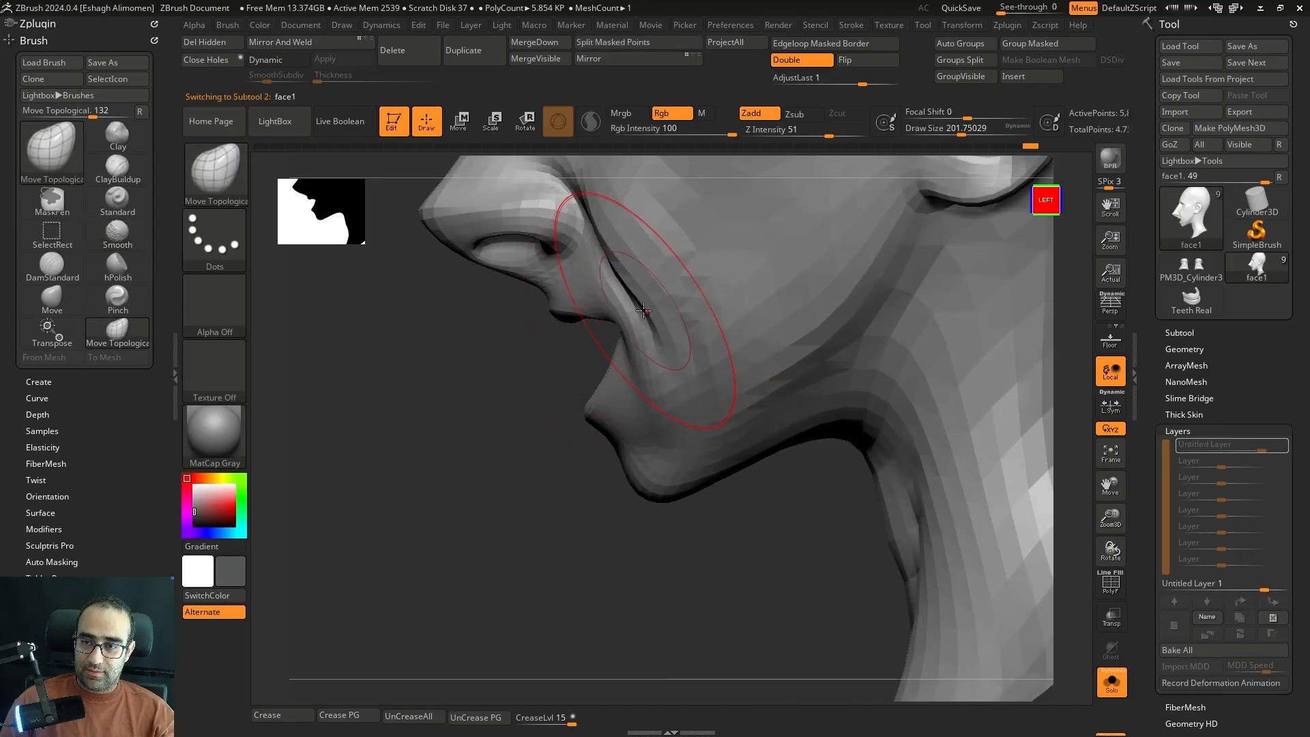
pyautogui.press('[')
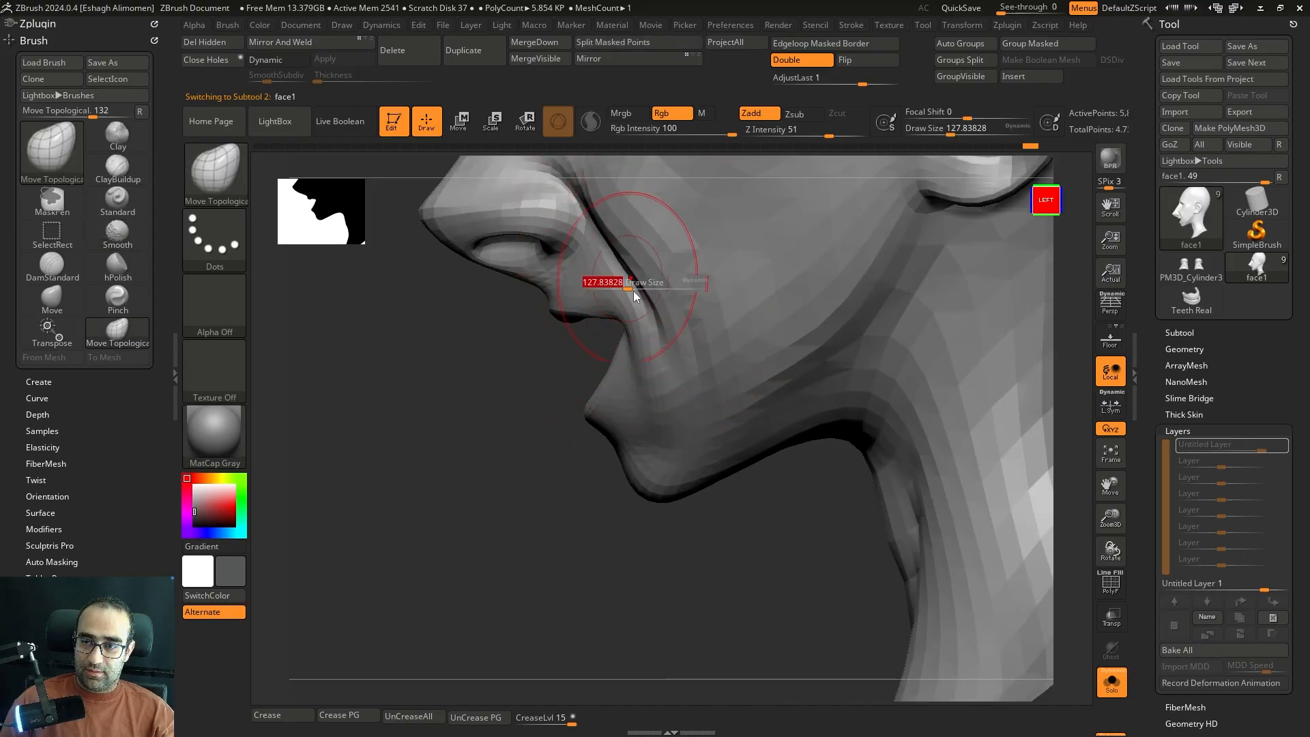
pyautogui.hotkey('shift', 's')
# - Select the beard and fit its narrow strip beside the mouth corner to the cheek with Move Topological at draw size about 202
pyautogui.keyDown('alt'); pyautogui.click(631, 334); pyautogui.keyUp('alt')
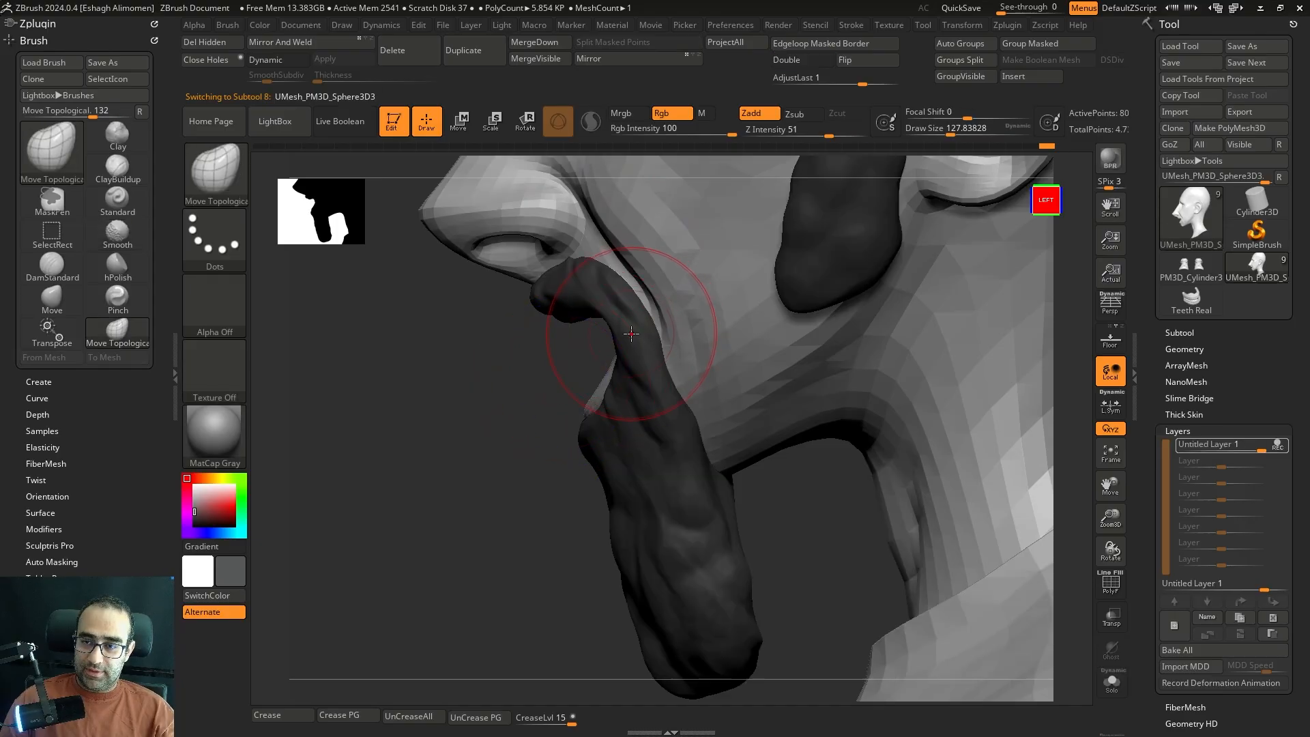
pyautogui.press(']')
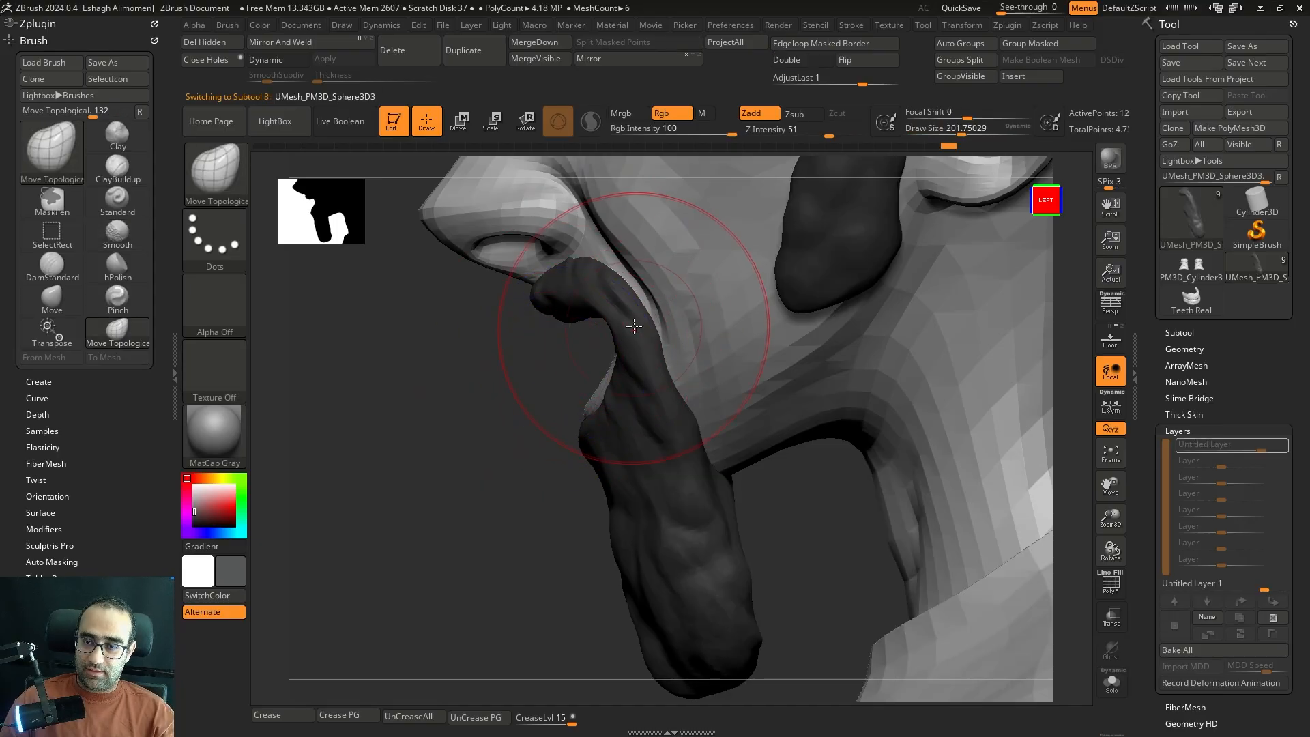
pyautogui.keyDown('ctrl'); pyautogui.moveTo(632, 318); pyautogui.dragTo(650, 385, button='right'); pyautogui.keyUp('ctrl')
pyautogui.moveTo(557, 440); pyautogui.dragTo(841, 419, button='right')
pyautogui.moveTo(852, 507); pyautogui.dragTo(778, 502)
# - Raise the beard's subdivision level and refine the moustache over the upper lip and mouth corner at draw size about 172
pyautogui.keyDown('alt'); pyautogui.click(619, 299); pyautogui.keyUp('alt')
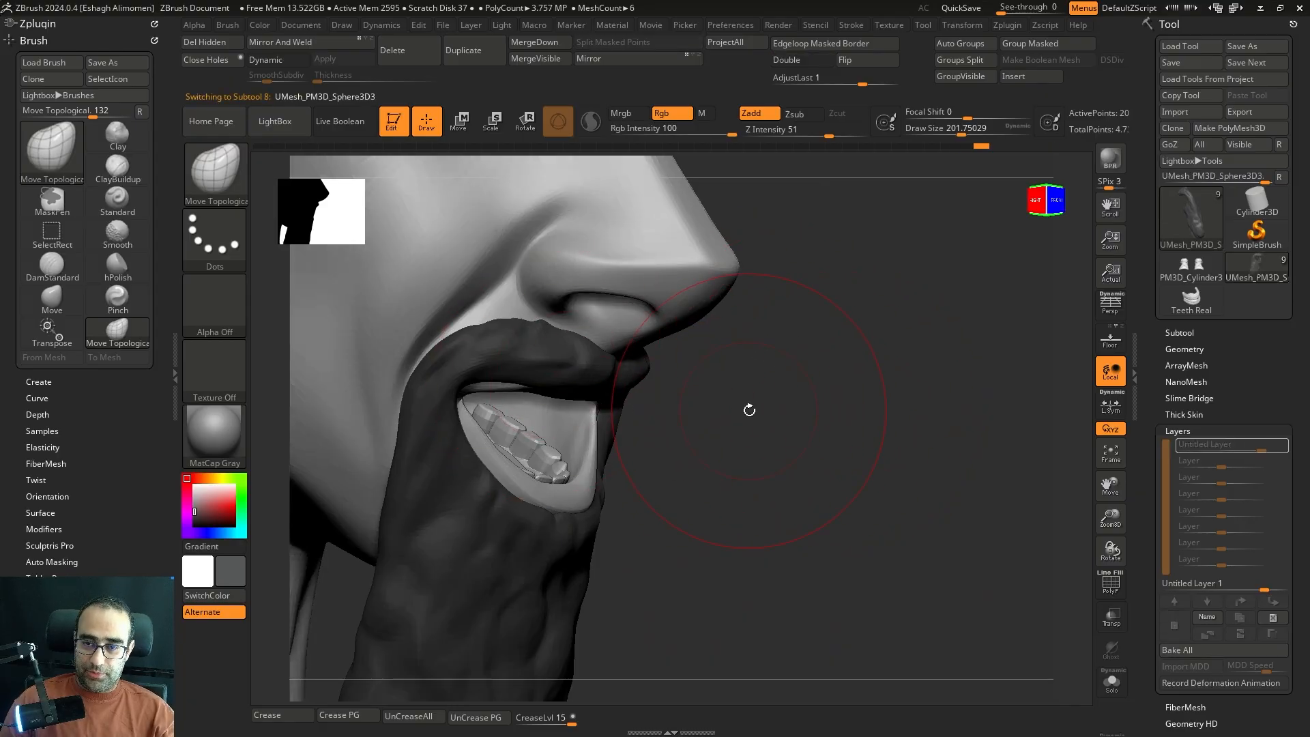
pyautogui.press('d')
pyautogui.moveTo(914, 427); pyautogui.dragTo(1023, 424)
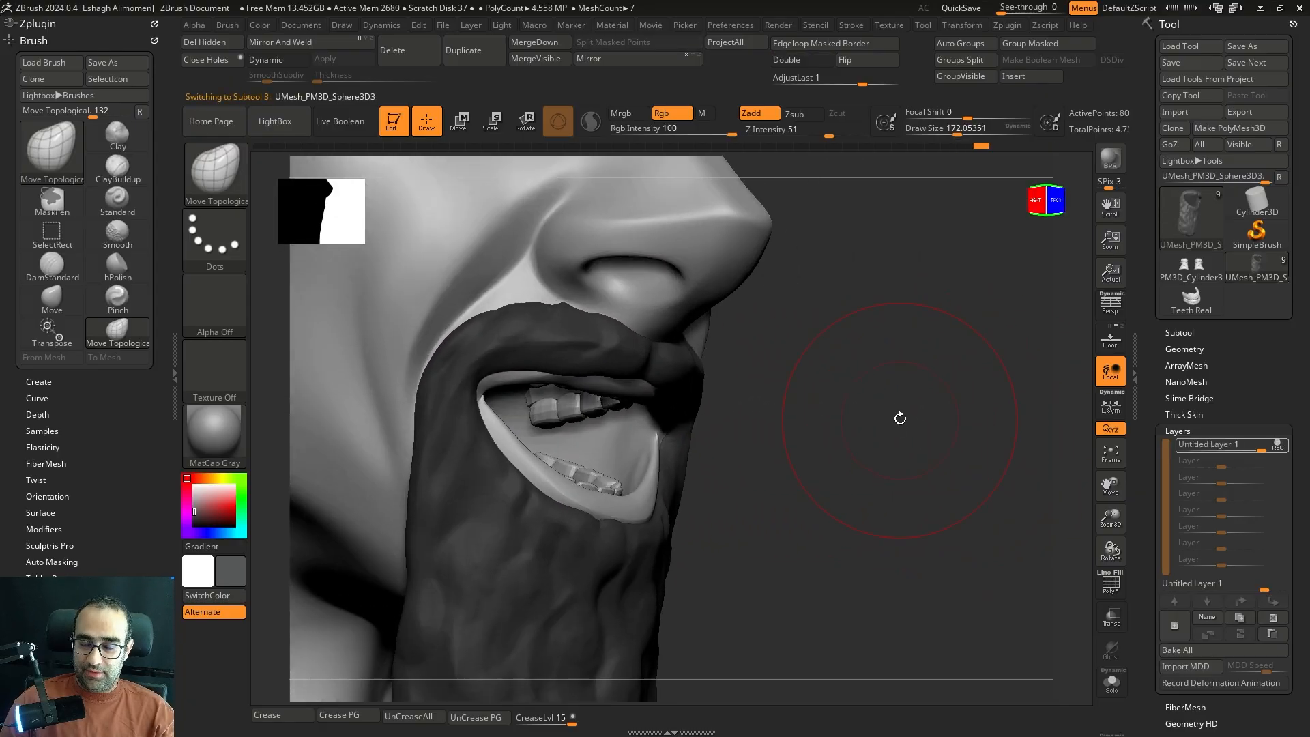
pyautogui.moveTo(900, 418); pyautogui.dragTo(846, 459)
pyautogui.moveTo(783, 396); pyautogui.dragTo(672, 369)
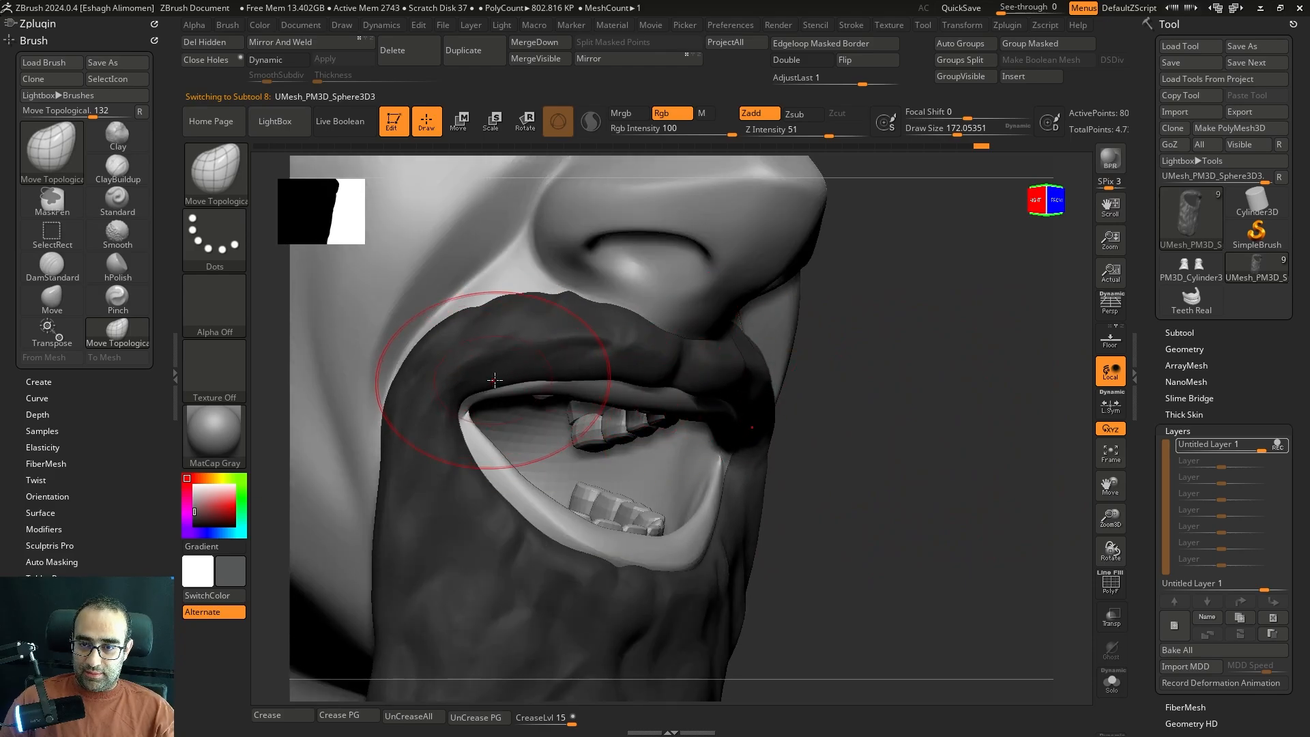
pyautogui.moveTo(833, 407)
pyautogui.mouseDown()
pyautogui.moveTo(705, 390)
pyautogui.moveTo(781, 391)
pyautogui.mouseUp()
pyautogui.keyDown('shift'); pyautogui.moveTo(375, 459); pyautogui.dragTo(348, 456); pyautogui.keyUp('shift')
pyautogui.moveTo(1009, 485); pyautogui.dragTo(918, 478)
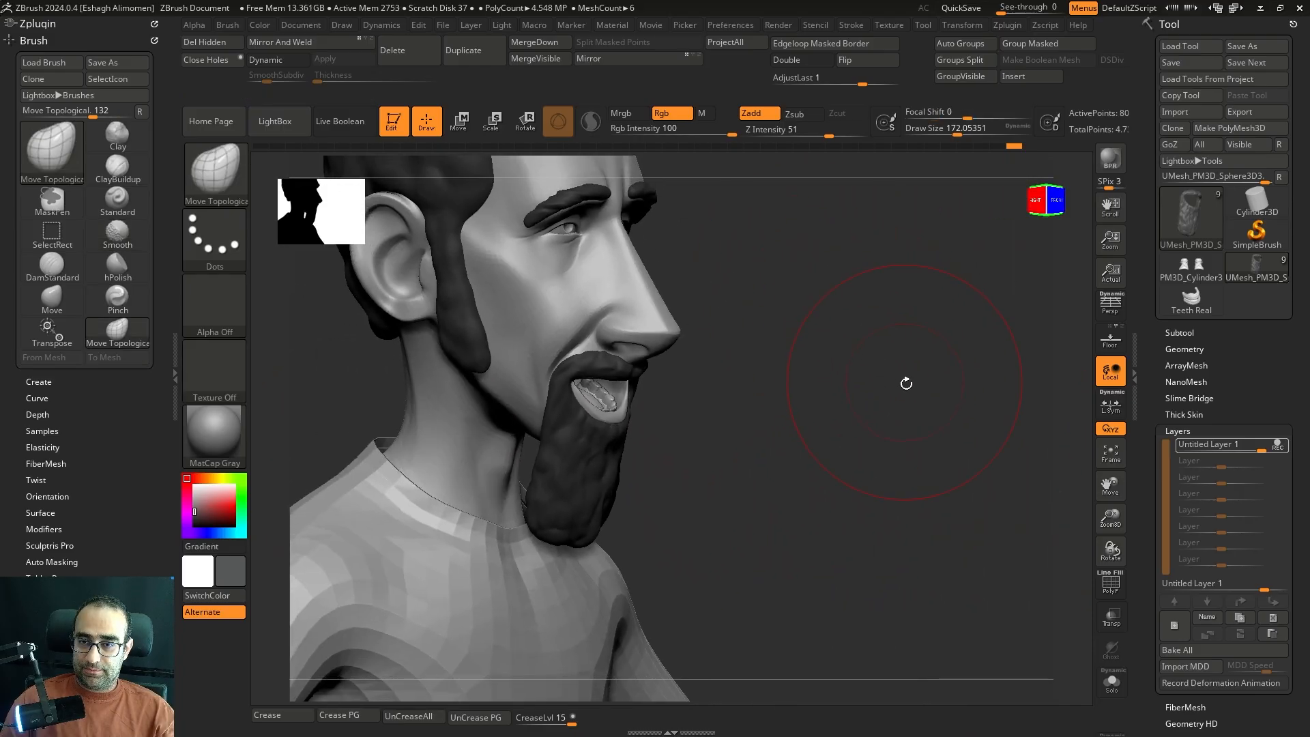
# - Select the teeth and shift them about 32 units along their depth axis inside the open mouth
pyautogui.moveTo(904, 381); pyautogui.dragTo(863, 395)
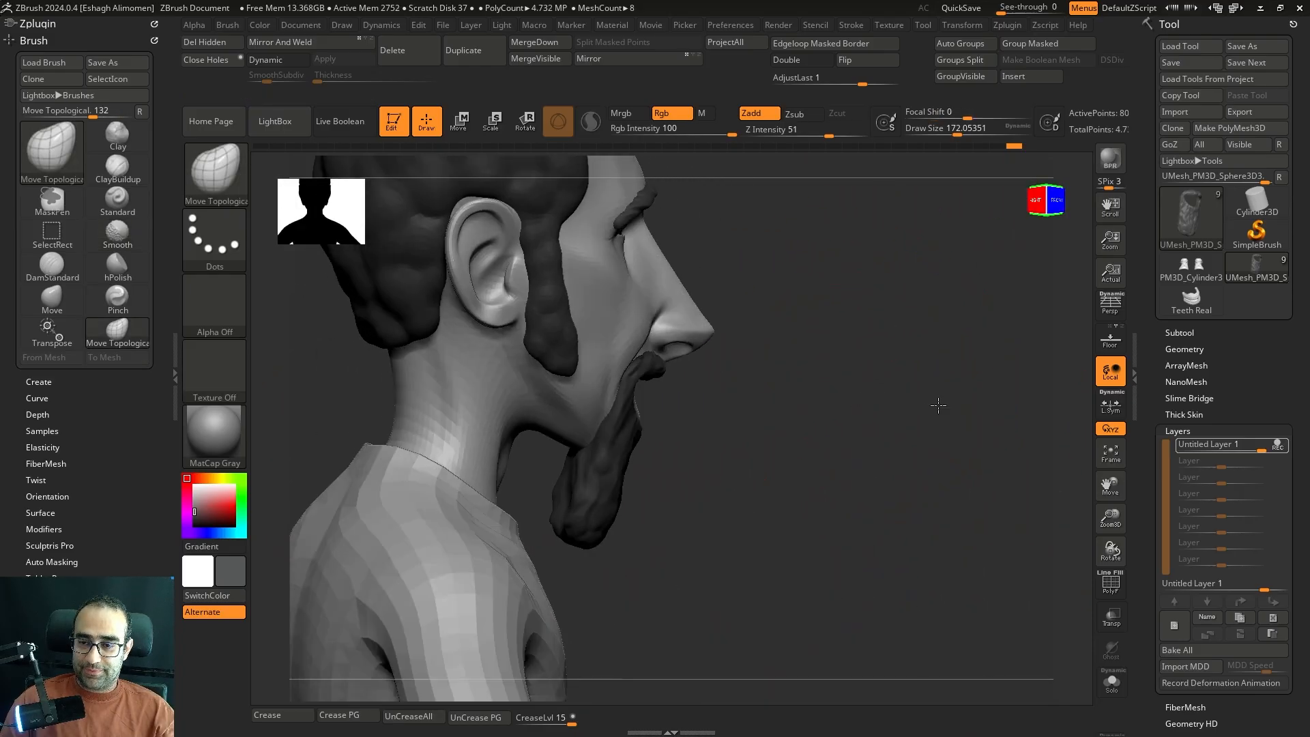
pyautogui.keyDown('shift'); pyautogui.moveTo(939, 405); pyautogui.dragTo(982, 403); pyautogui.keyUp('shift')
pyautogui.moveTo(919, 472)
pyautogui.keyDown('alt'); pyautogui.mouseDown()
pyautogui.moveTo(907, 341)
pyautogui.moveTo(901, 403)
pyautogui.moveTo(932, 372)
pyautogui.moveTo(892, 374)
pyautogui.moveTo(985, 386)
pyautogui.moveTo(907, 380)
pyautogui.moveTo(963, 396)
pyautogui.moveTo(903, 400)
pyautogui.moveTo(857, 369)
pyautogui.moveTo(797, 357)
pyautogui.moveTo(863, 351)
pyautogui.moveTo(867, 429)
pyautogui.moveTo(934, 428)
pyautogui.moveTo(874, 401)
pyautogui.moveTo(851, 430)
pyautogui.moveTo(854, 395)
pyautogui.moveTo(876, 379)
pyautogui.moveTo(848, 404)
pyautogui.moveTo(883, 363)
pyautogui.moveTo(840, 455)
pyautogui.moveTo(878, 623)
pyautogui.moveTo(868, 553)
pyautogui.moveTo(939, 451)
pyautogui.moveTo(956, 506)
pyautogui.moveTo(924, 514)
pyautogui.moveTo(948, 512)
pyautogui.moveTo(932, 506)
pyautogui.mouseUp(); pyautogui.keyUp('alt')
pyautogui.keyDown('alt'); pyautogui.click(702, 398); pyautogui.keyUp('alt')
pyautogui.press('w')
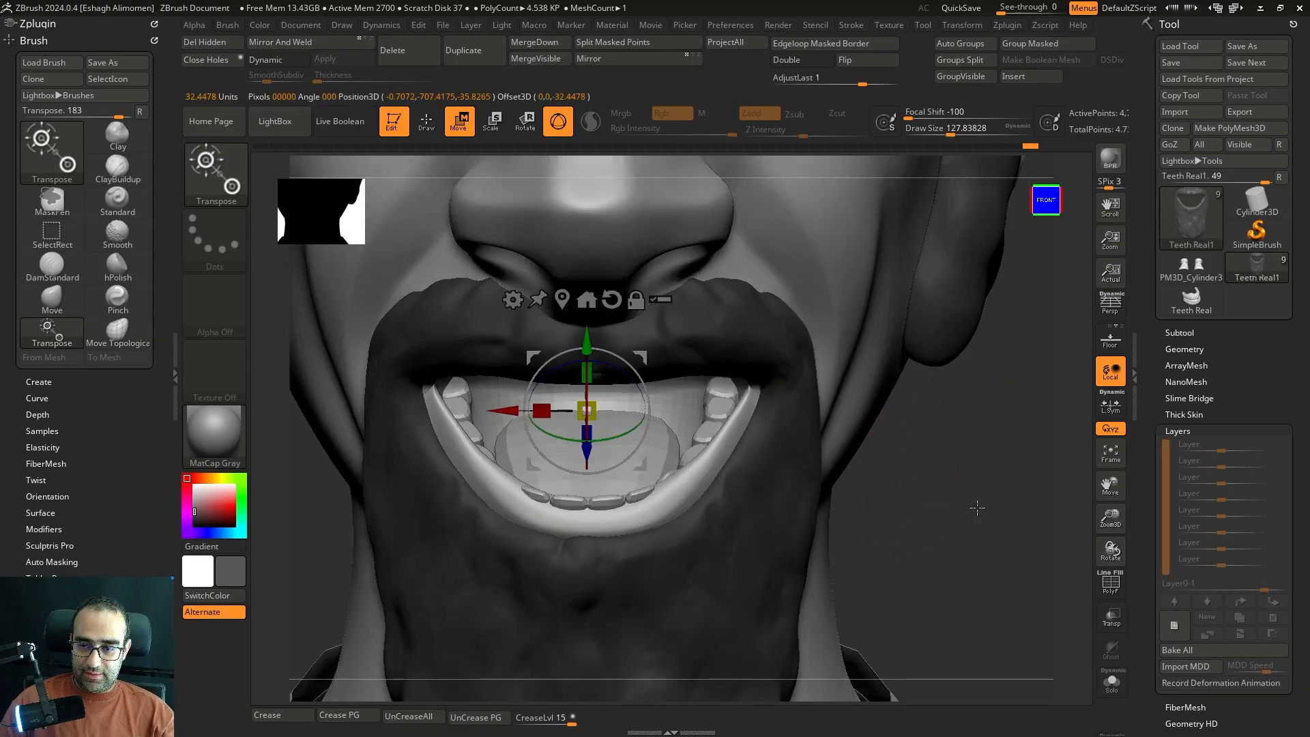
pyautogui.moveTo(978, 508); pyautogui.dragTo(682, 471)
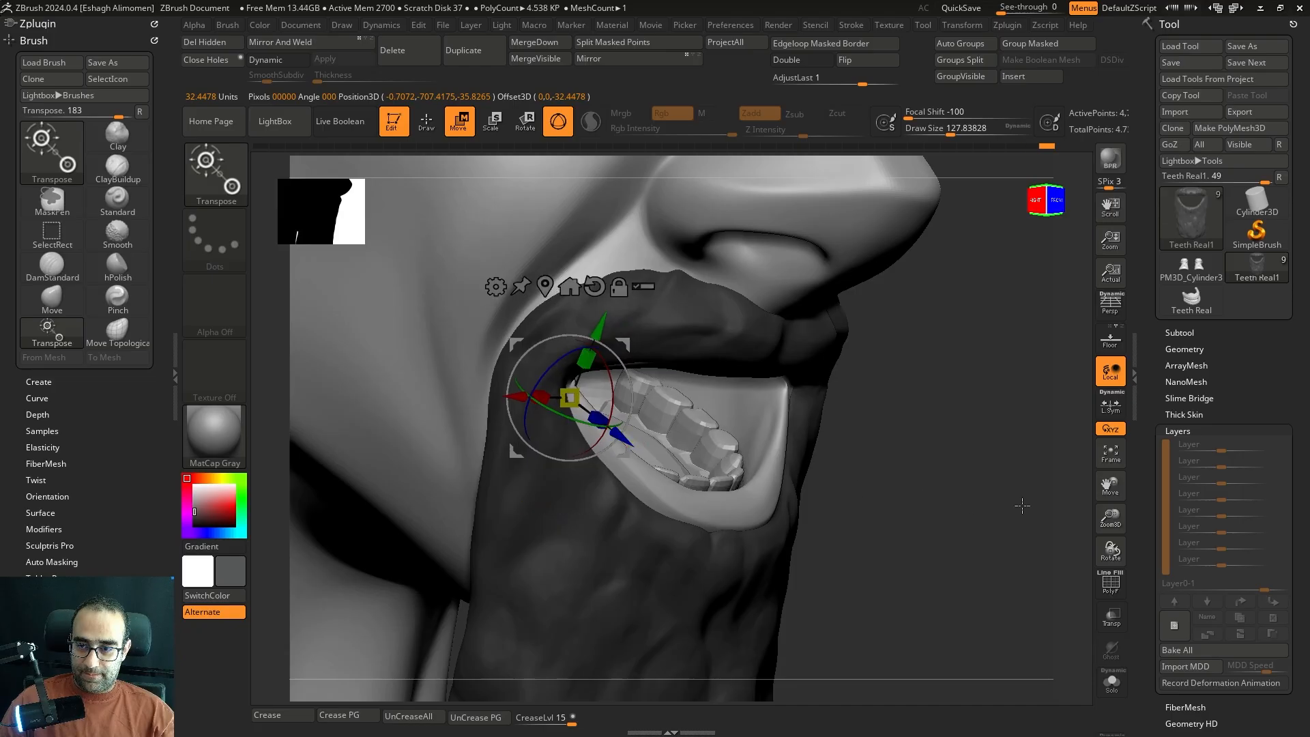
pyautogui.keyDown('shift'); pyautogui.moveTo(1022, 505); pyautogui.dragTo(987, 497); pyautogui.keyUp('shift')
pyautogui.moveTo(987, 497)
pyautogui.keyDown('alt'); pyautogui.mouseDown()
pyautogui.moveTo(983, 389)
pyautogui.moveTo(903, 348)
pyautogui.mouseUp(); pyautogui.keyUp('alt')
pyautogui.press('q')
pyautogui.moveTo(861, 433)
pyautogui.mouseDown()
pyautogui.moveTo(912, 441)
pyautogui.moveTo(860, 447)
pyautogui.mouseUp()
pyautogui.moveTo(860, 447)
pyautogui.keyDown('alt'); pyautogui.mouseDown()
pyautogui.moveTo(848, 387)
pyautogui.moveTo(924, 483)
pyautogui.moveTo(959, 485)
pyautogui.moveTo(944, 487)
pyautogui.moveTo(939, 438)
pyautogui.moveTo(875, 357)
pyautogui.moveTo(943, 513)
pyautogui.mouseUp(); pyautogui.keyUp('alt')
pyautogui.moveTo(944, 513); pyautogui.dragTo(988, 539)
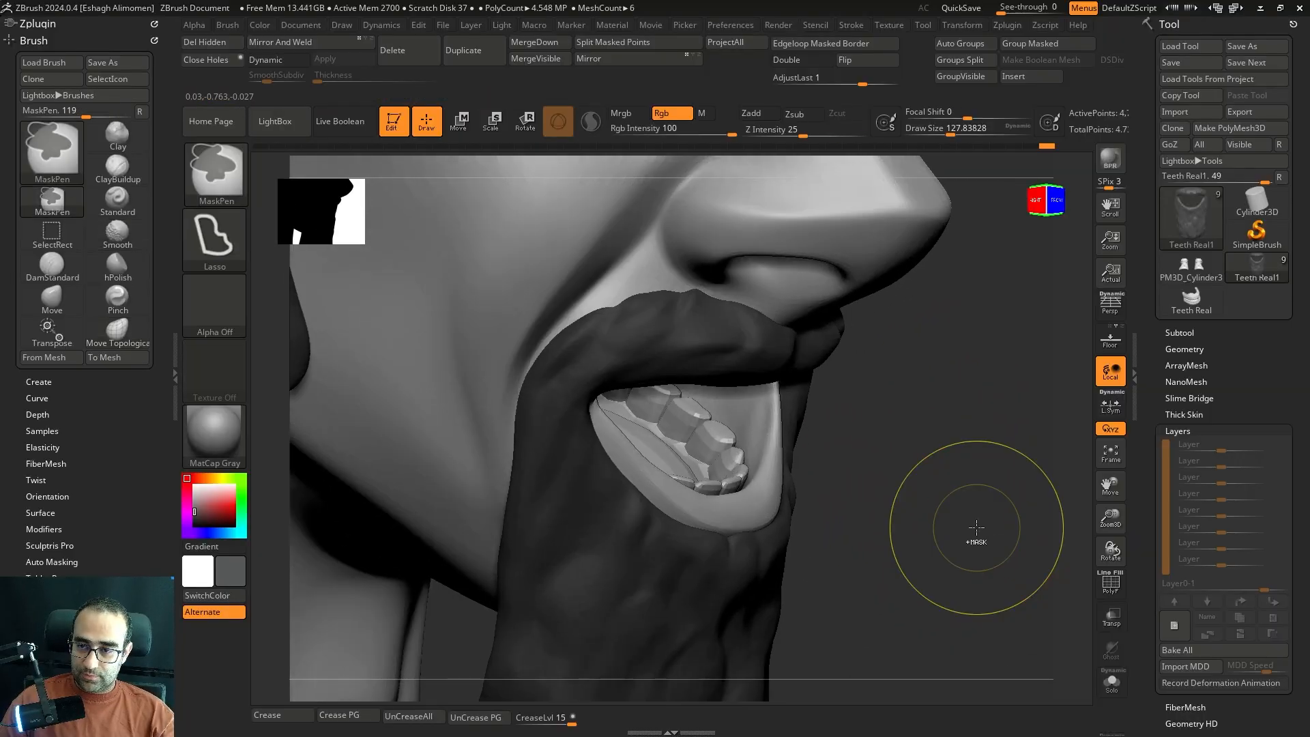
# - Turn on Dynamic Subdivision for the teeth mesh
pyautogui.click(1180, 348)
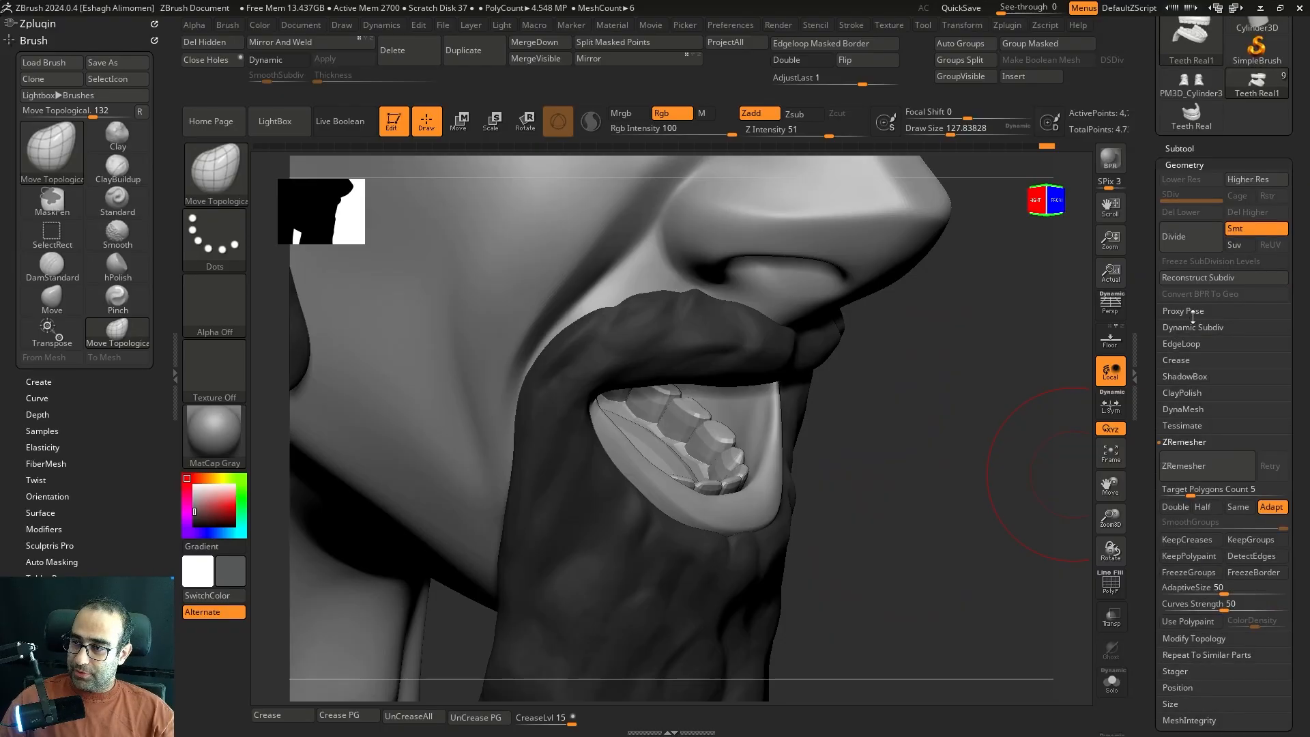
pyautogui.click(1192, 327)
pyautogui.click(1190, 344)
# - Isolate the tongue within the teeth mesh and mask the tooth rows, leaving only the tongue free
pyautogui.moveTo(977, 427)
pyautogui.keyDown('shift'); pyautogui.mouseDown()
pyautogui.moveTo(962, 459)
pyautogui.moveTo(977, 444)
pyautogui.mouseUp(); pyautogui.keyUp('shift')
pyautogui.hotkey('ctrl', 'shift')
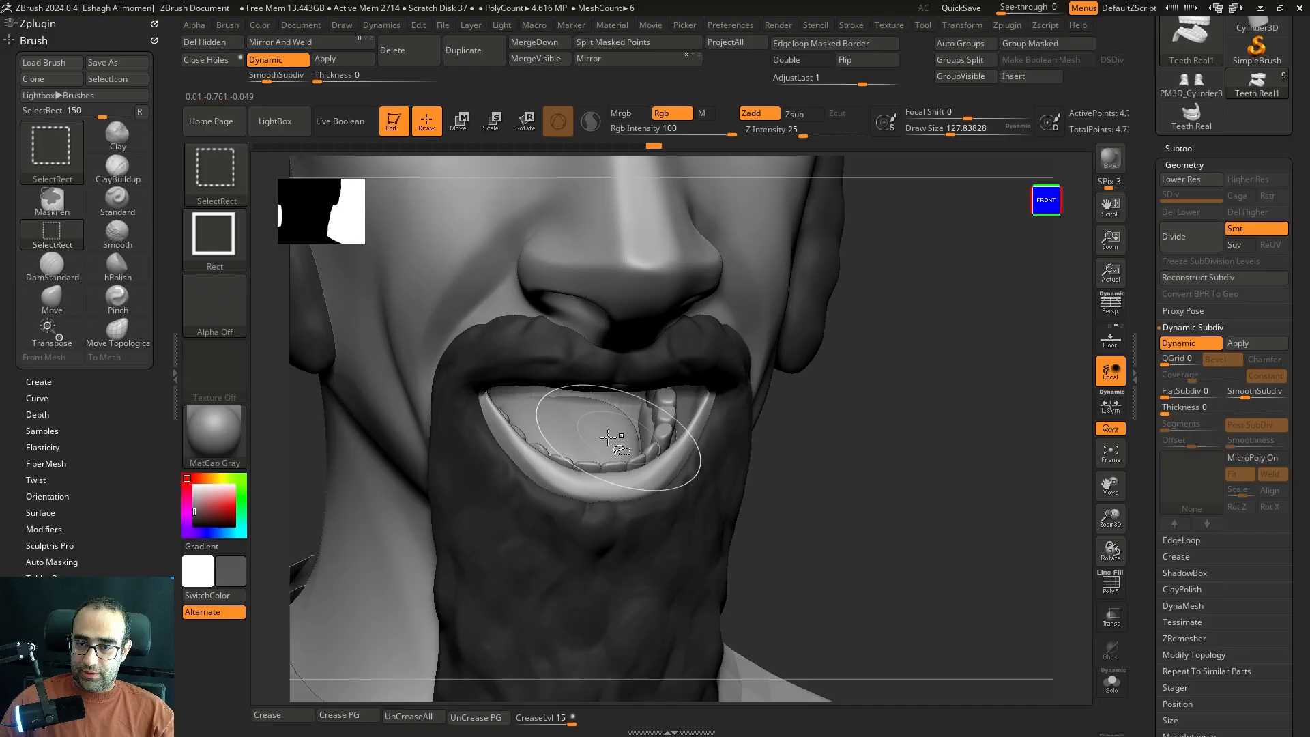
pyautogui.keyDown('ctrl'); pyautogui.keyDown('shift'); pyautogui.click(596, 435); pyautogui.keyUp('shift'); pyautogui.keyUp('ctrl')
pyautogui.moveTo(819, 451); pyautogui.dragTo(983, 459)
pyautogui.keyDown('ctrl'); pyautogui.click(913, 456); pyautogui.keyUp('ctrl')
pyautogui.keyDown('ctrl'); pyautogui.keyDown('shift'); pyautogui.click(916, 453); pyautogui.keyUp('shift'); pyautogui.keyUp('ctrl')
pyautogui.keyDown('ctrl'); pyautogui.click(918, 448); pyautogui.keyUp('ctrl')
# - Reposition the tongue along its vertical axis between the tooth rows, and return to draw mode
pyautogui.press('w')
pyautogui.moveTo(578, 320); pyautogui.dragTo(568, 343)
pyautogui.moveTo(912, 412); pyautogui.dragTo(946, 447)
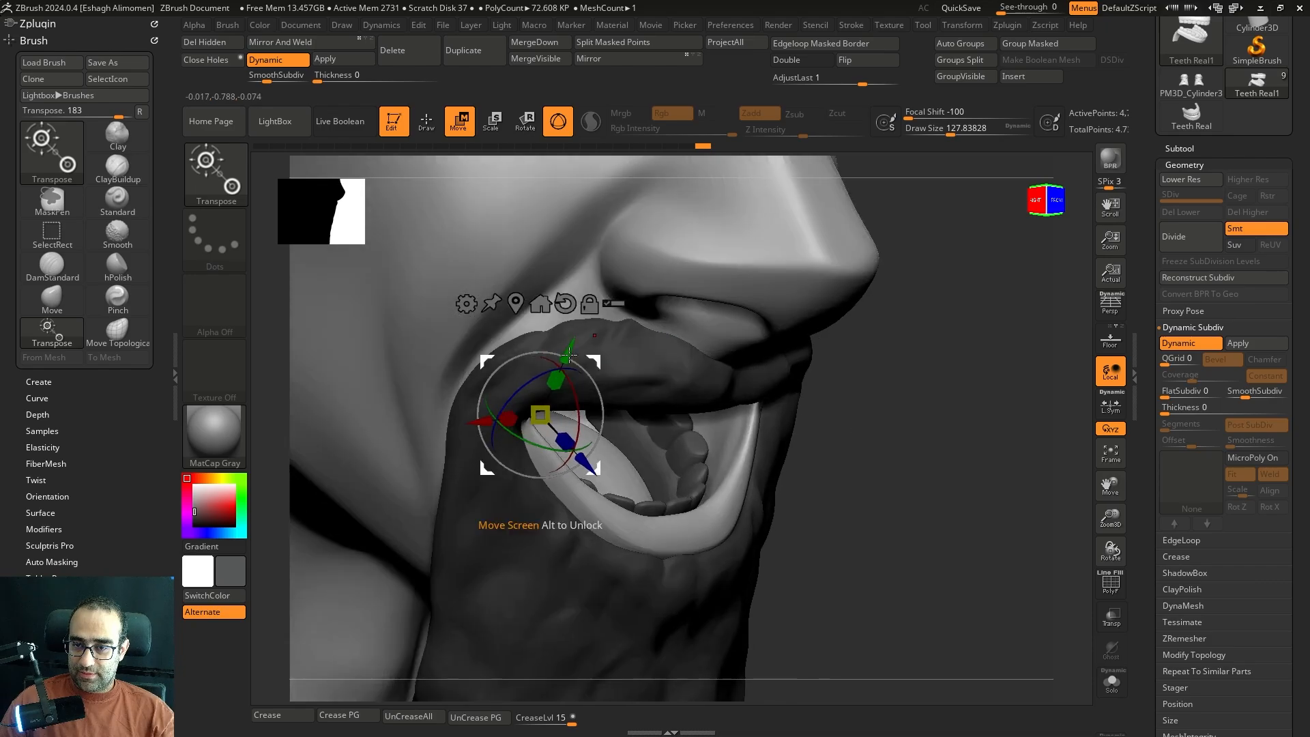
pyautogui.moveTo(572, 348); pyautogui.dragTo(577, 337)
pyautogui.click(428, 123)
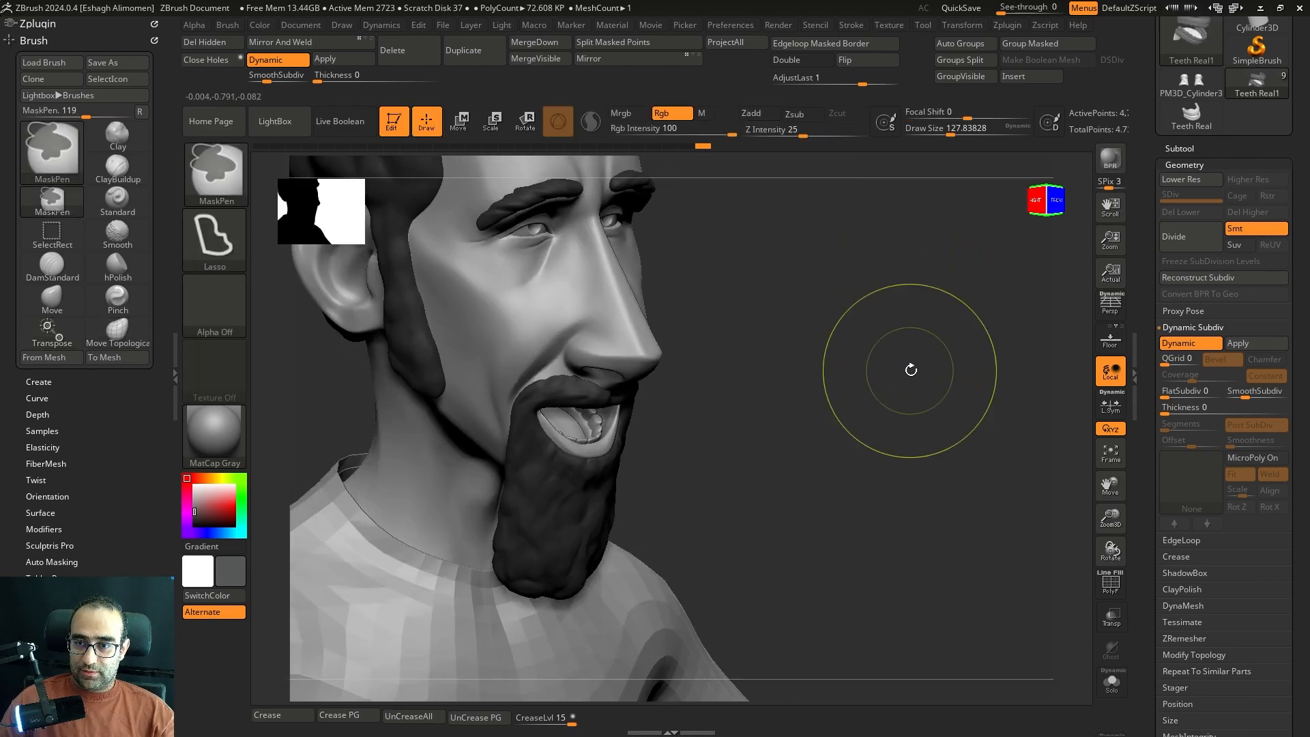
# - Select the face, drop it to its lowest subdivision level and adjust the fold beside the nose at draw size about 167
pyautogui.keyDown('shift'); pyautogui.moveTo(910, 366); pyautogui.dragTo(922, 313); pyautogui.keyUp('shift')
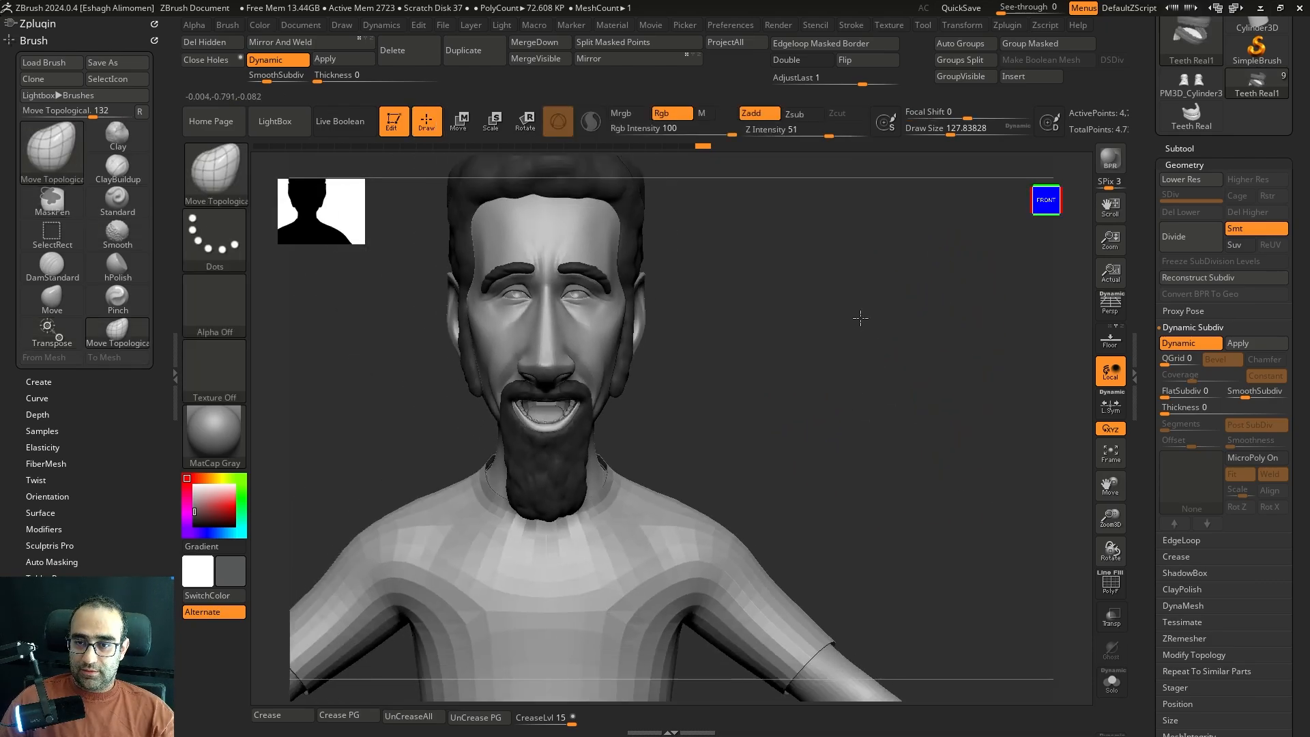
pyautogui.moveTo(798, 355); pyautogui.dragTo(810, 396)
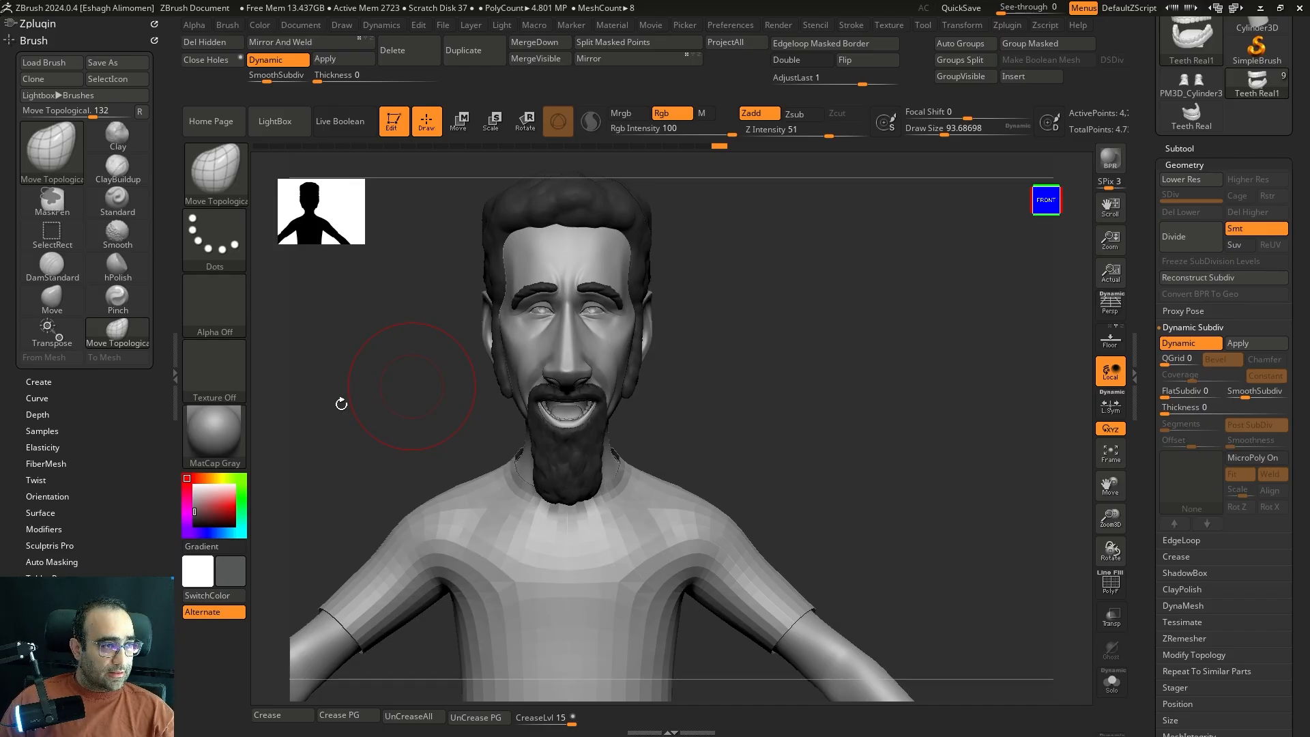
pyautogui.moveTo(794, 409); pyautogui.dragTo(822, 420)
pyautogui.keyDown('alt'); pyautogui.moveTo(822, 420); pyautogui.dragTo(832, 457); pyautogui.keyUp('alt')
pyautogui.keyDown('alt'); pyautogui.click(712, 408); pyautogui.keyUp('alt')
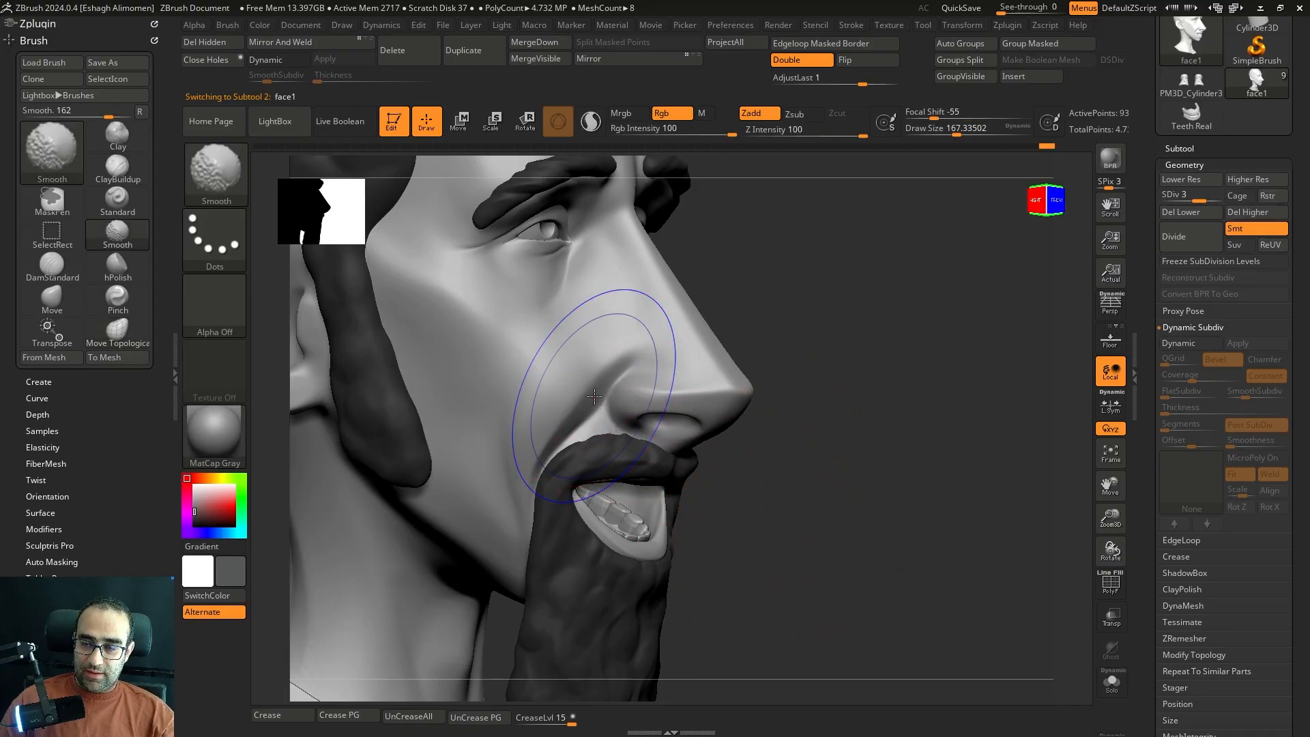
pyautogui.hotkey('shift', 'd')
pyautogui.hotkey('shift', 'd')
pyautogui.hotkey('shift', 'd')
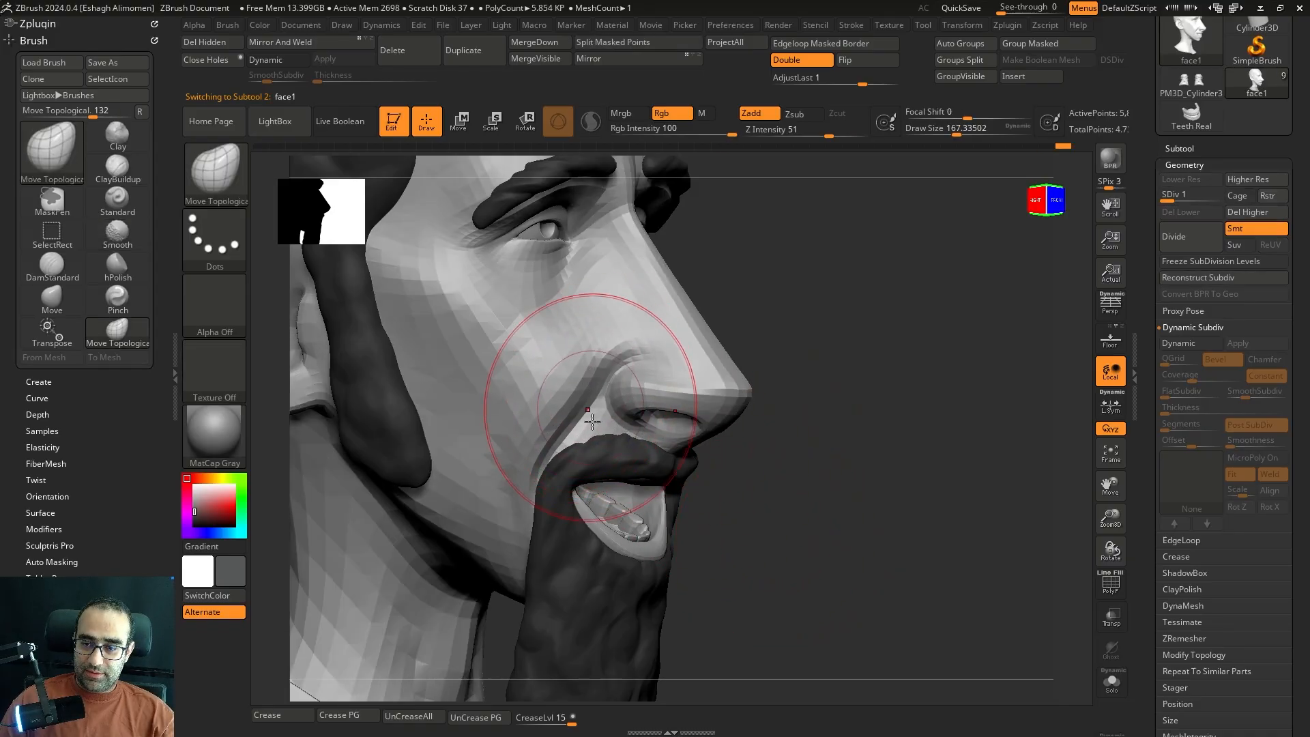
# - Select the beard to adjust the moustache's upper edge, and return the face to subdivision level 4
pyautogui.keyDown('alt'); pyautogui.click(610, 456); pyautogui.keyUp('alt')
pyautogui.keyDown('alt'); pyautogui.moveTo(807, 410); pyautogui.dragTo(818, 462); pyautogui.keyUp('alt')
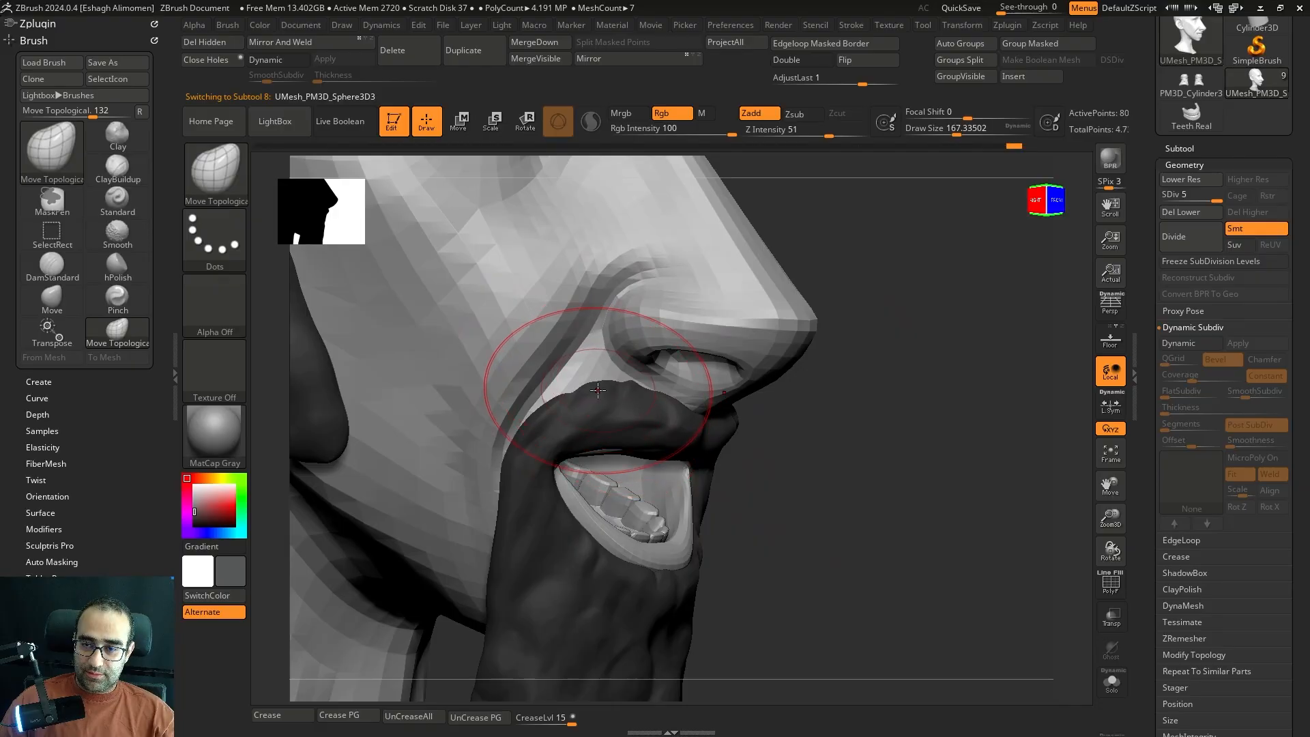
pyautogui.keyDown('alt'); pyautogui.click(719, 390); pyautogui.keyUp('alt')
pyautogui.press('d')
pyautogui.press('d')
pyautogui.press('d')
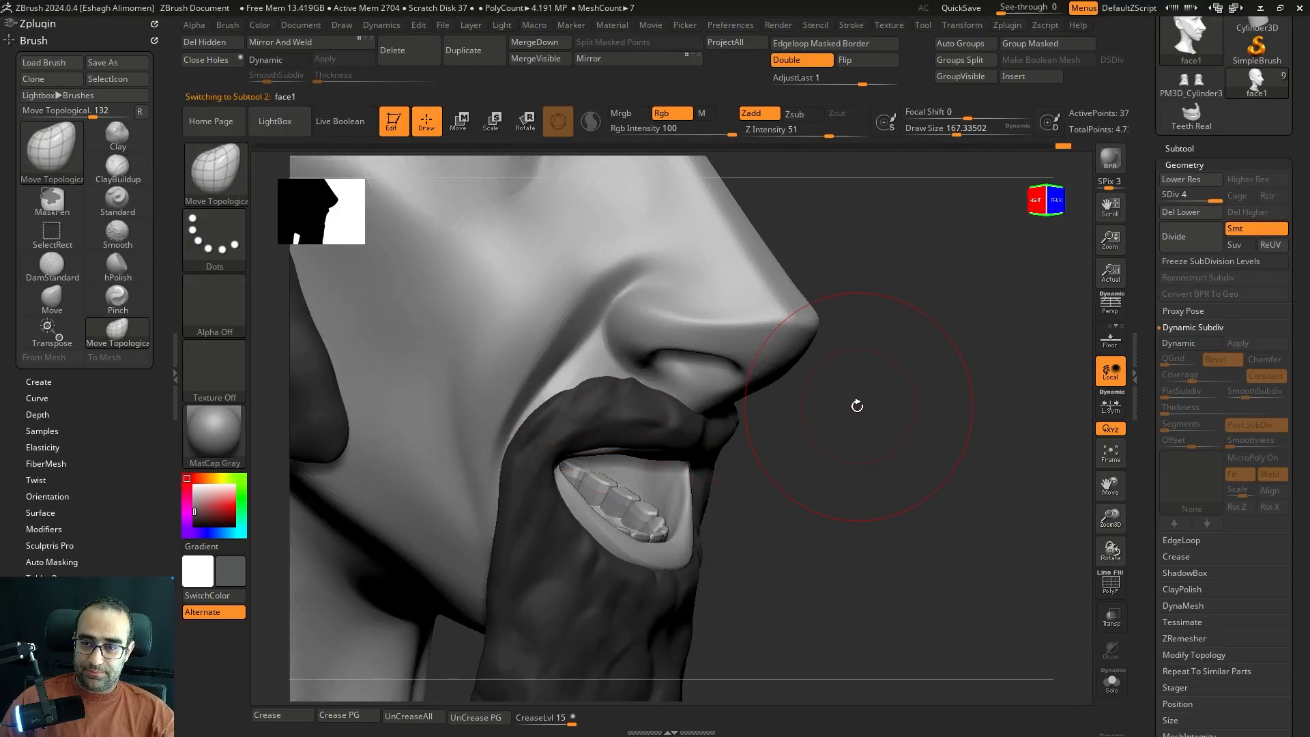
# - Refine the face around the upper lip and mouth corners with Move Topological, reducing the draw size to about 94
pyautogui.keyDown('shift'); pyautogui.moveTo(947, 478); pyautogui.dragTo(881, 483); pyautogui.keyUp('shift')
pyautogui.keyDown('alt'); pyautogui.moveTo(1012, 525); pyautogui.dragTo(954, 482); pyautogui.keyUp('alt')
pyautogui.press('s')
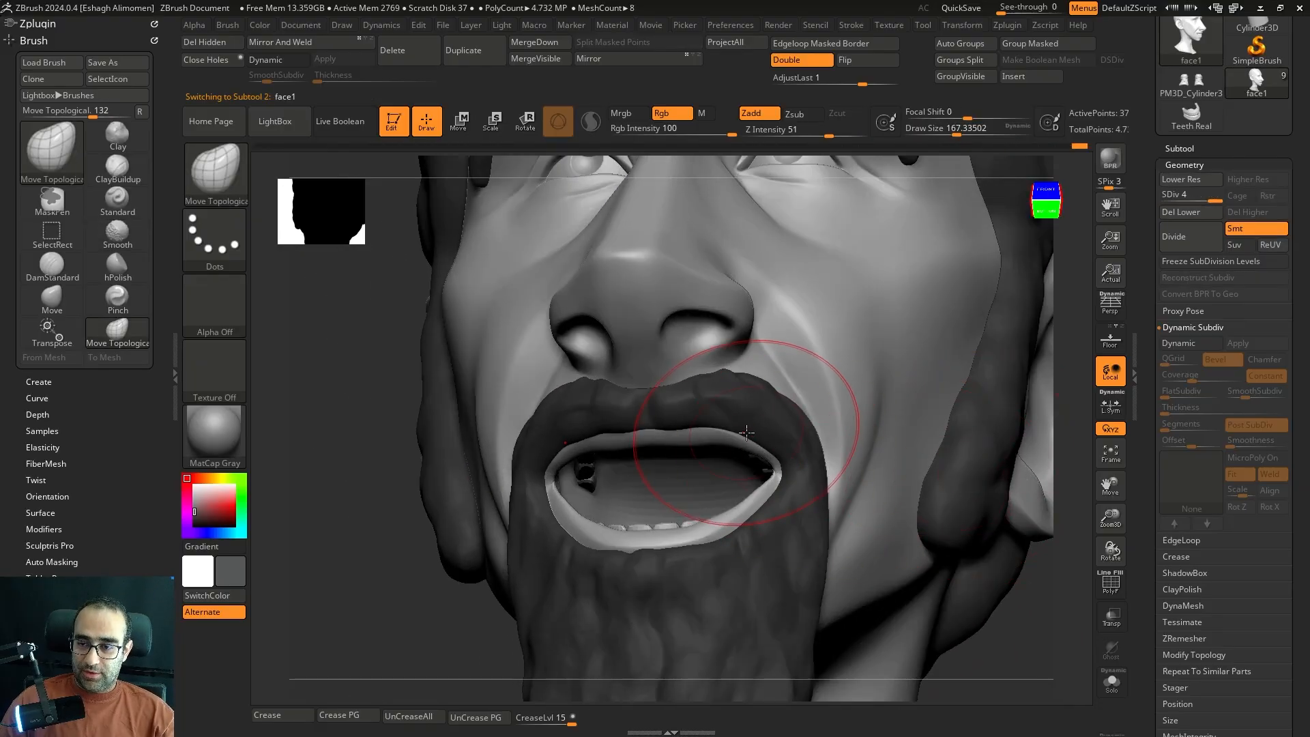
pyautogui.press('s')
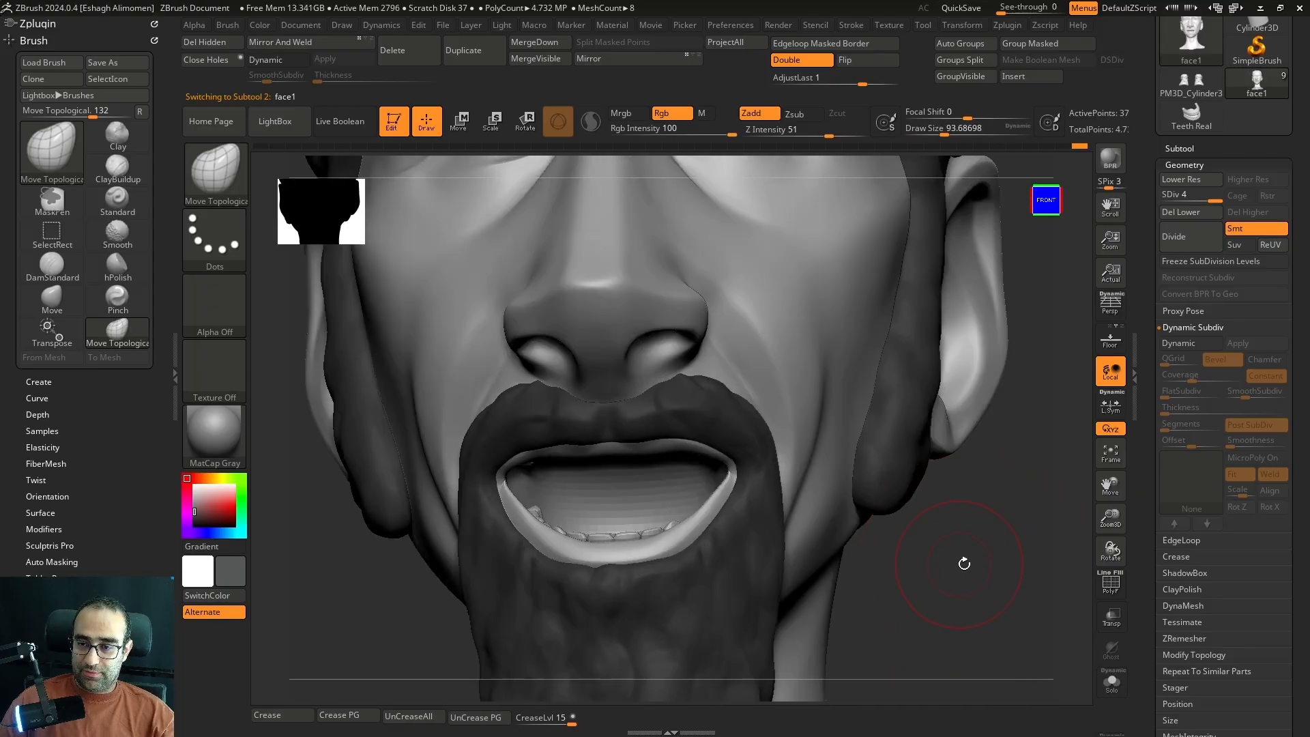